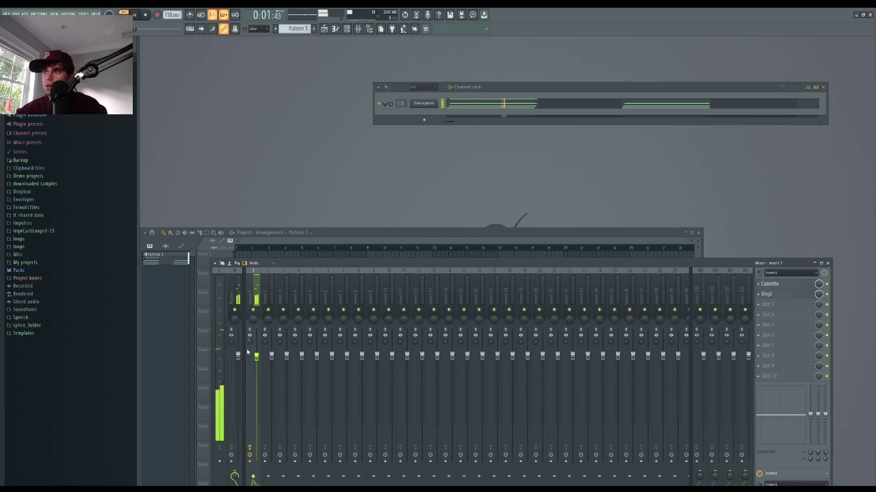
- Load the TAPE-Eighth-note Delay preset in ValhallaDelay on mixer insert 1, audition it, and close the plugin
{"action": "key", "text": "space"}
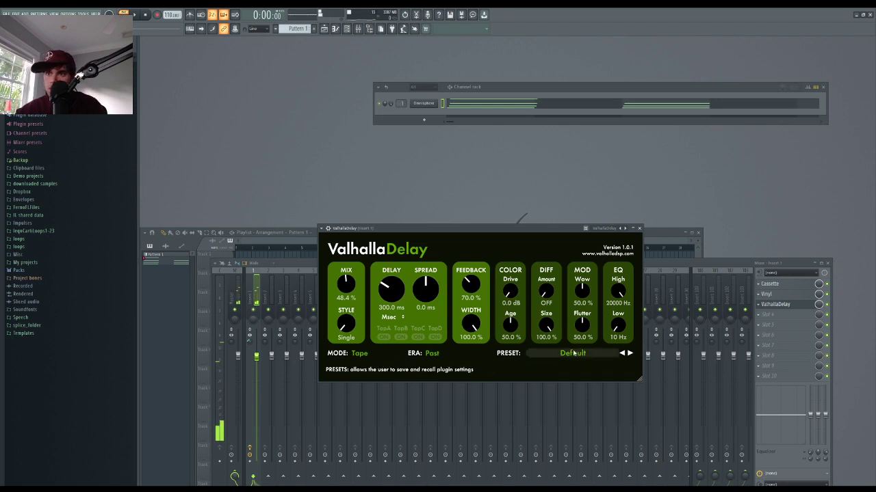
{"action": "left_click", "coordinate": [630, 352]}
{"action": "key", "text": "space"}
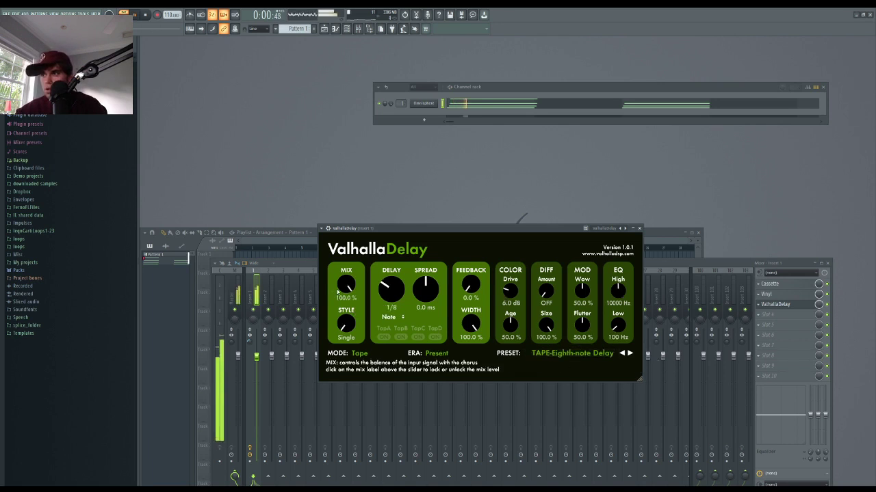
{"action": "left_click", "coordinate": [639, 227]}
{"action": "key", "text": "space"}
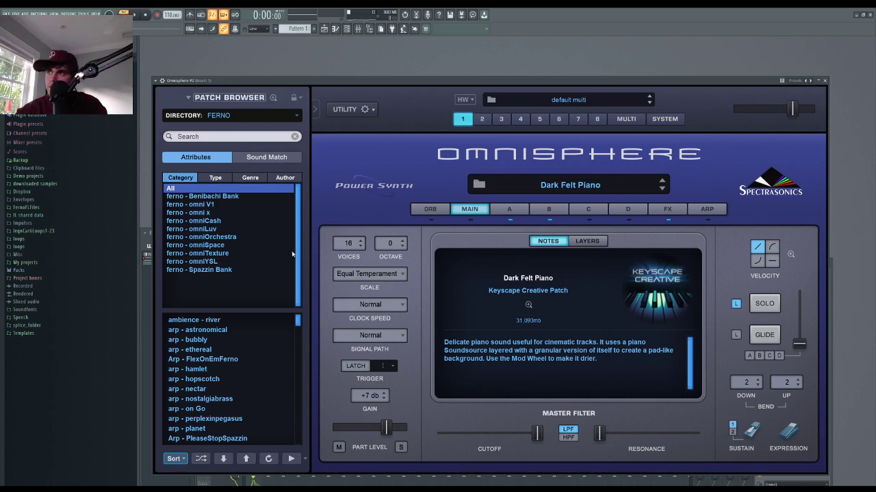
- Show layer A of the Dark Felt Piano patch in the second Omnisphere and route its channel to mixer insert 2
{"action": "left_click_drag", "start_coordinate": [219, 85], "coordinate": [171, 202]}
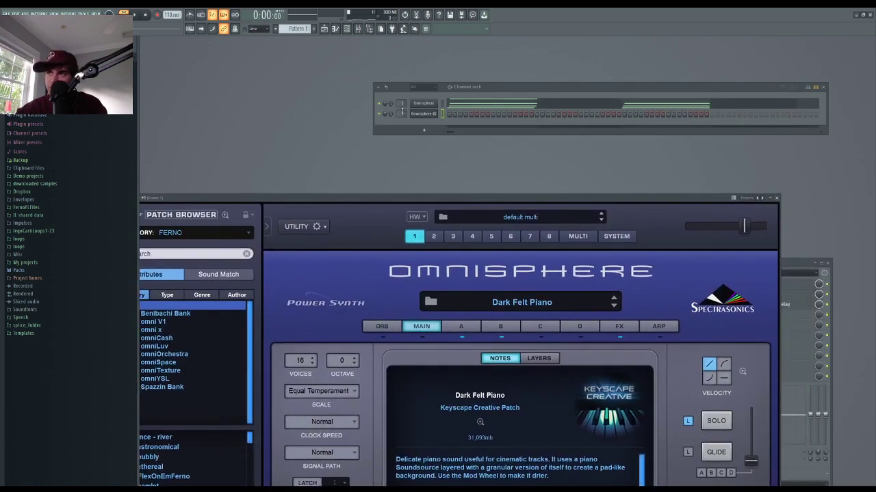
{"action": "left_click_drag", "start_coordinate": [516, 203], "coordinate": [584, 123]}
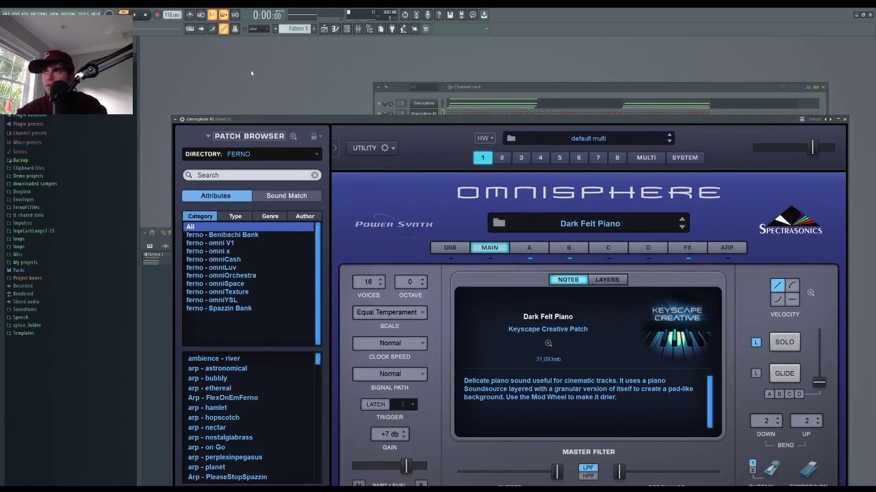
{"action": "left_click", "coordinate": [606, 279]}
{"action": "left_click", "coordinate": [529, 247]}
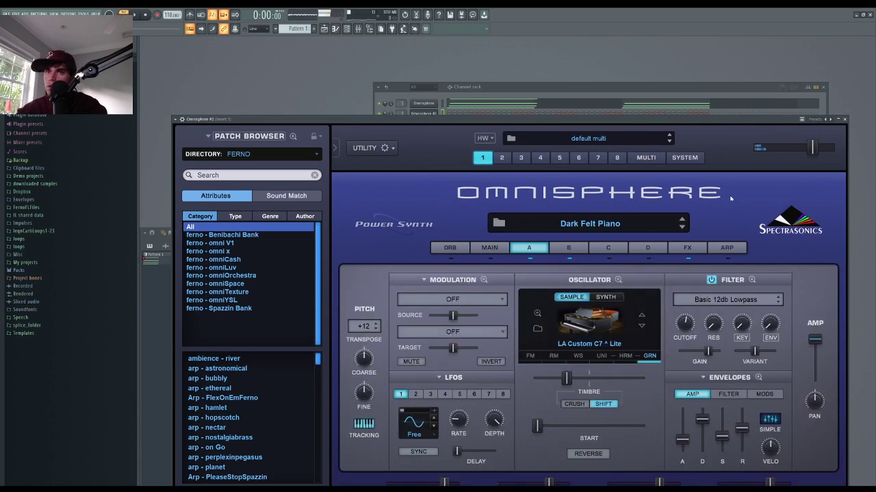
{"action": "left_click", "coordinate": [588, 87]}
{"action": "key", "text": "F9"}
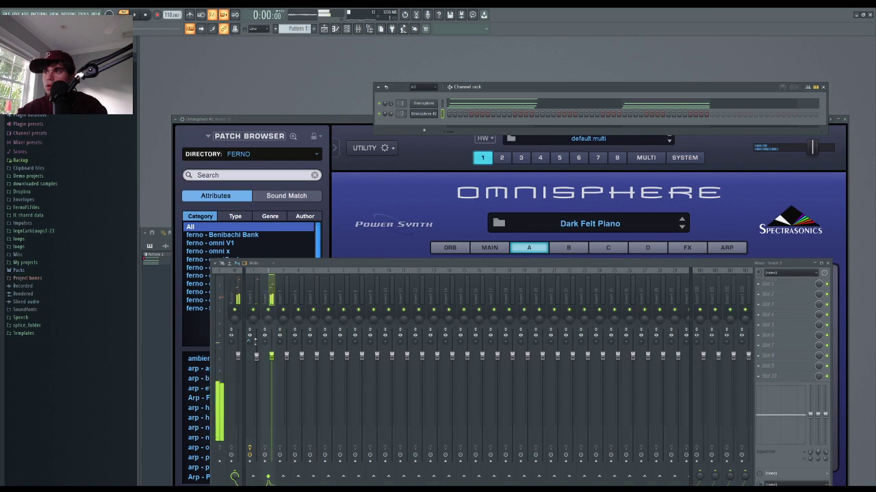
- Lower the oscillator Timbre of layer A to its minimum, bypass the patch's common effects, and close Omnisphere #2
{"action": "left_click", "coordinate": [466, 223]}
{"action": "left_click_drag", "start_coordinate": [566, 379], "coordinate": [537, 378]}
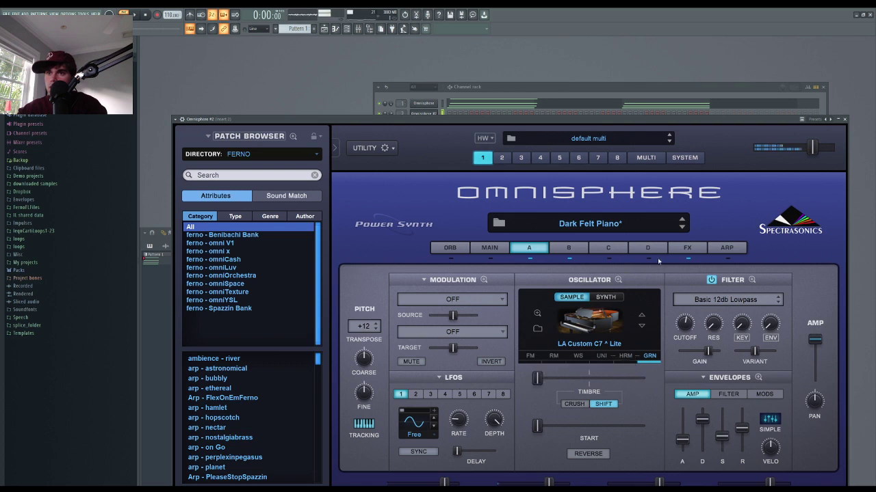
{"action": "left_click", "coordinate": [568, 248]}
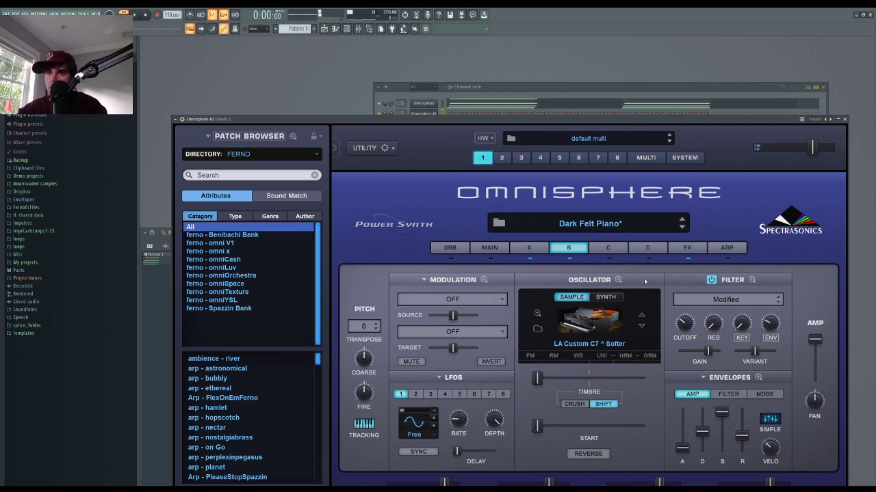
{"action": "left_click", "coordinate": [686, 248]}
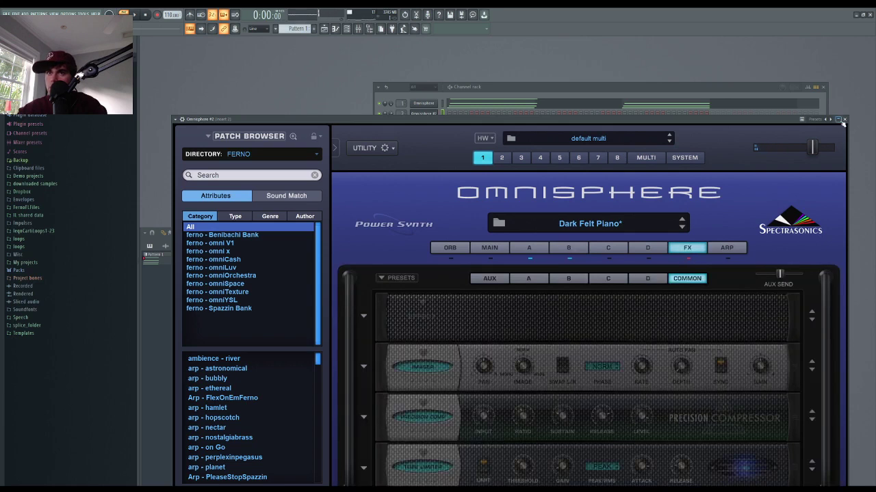
{"action": "left_click", "coordinate": [844, 120]}
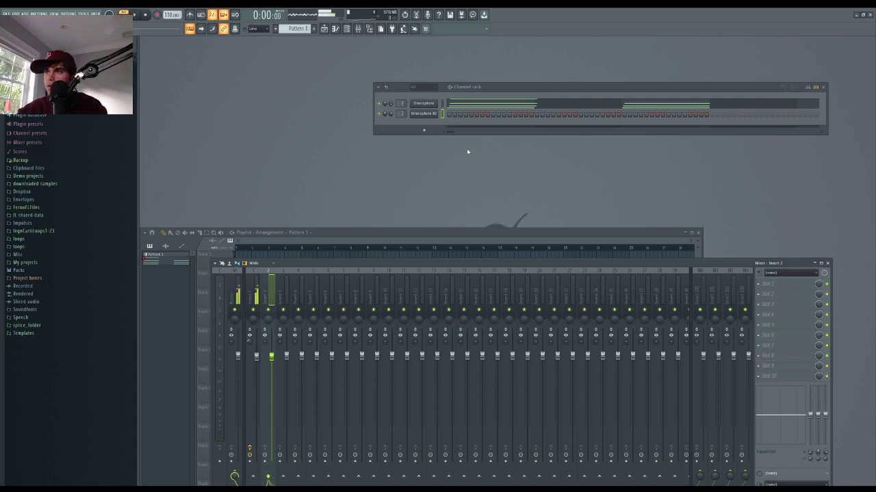
- Open the piano roll of the Omnisphere #2 channel at the first bars
{"action": "left_click", "coordinate": [424, 115]}
{"action": "key", "text": "F7"}
{"action": "scroll", "coordinate": [402, 215], "scroll_direction": "up", "scroll_amount": 1}
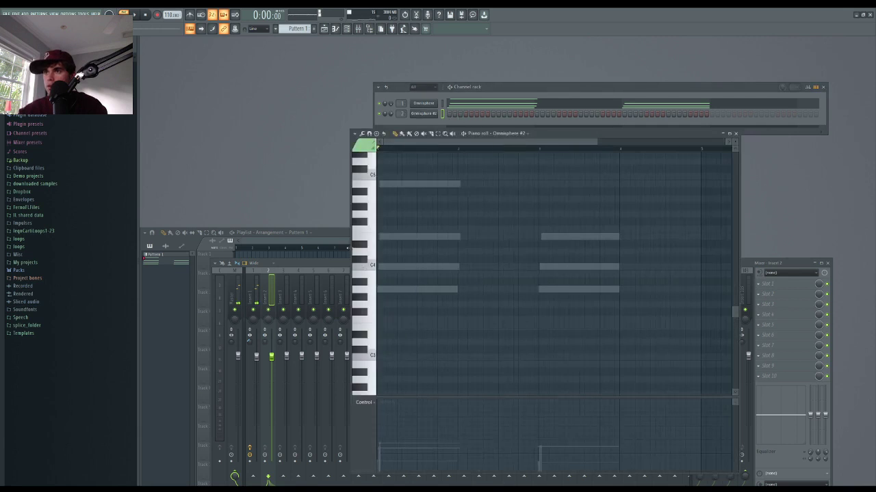
{"action": "scroll", "coordinate": [384, 218], "scroll_direction": "up", "scroll_amount": 2}
{"action": "scroll", "coordinate": [380, 205], "scroll_direction": "up", "scroll_amount": 1}
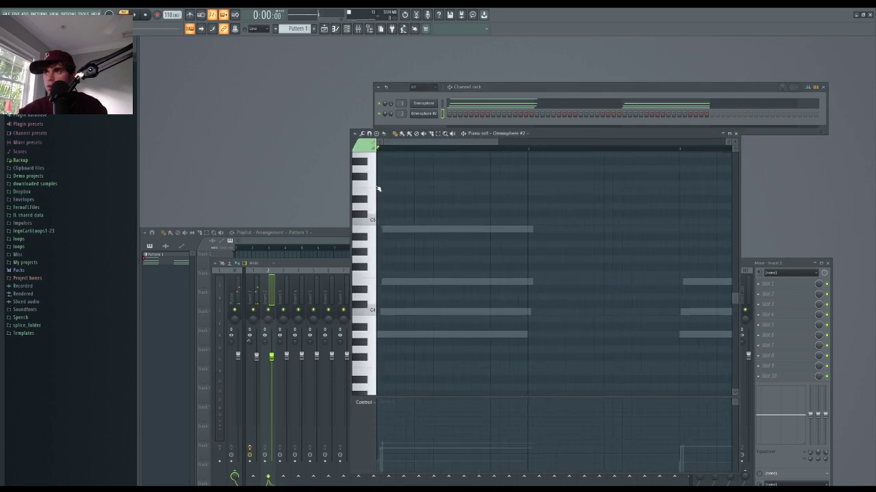
{"action": "left_click", "coordinate": [390, 245]}
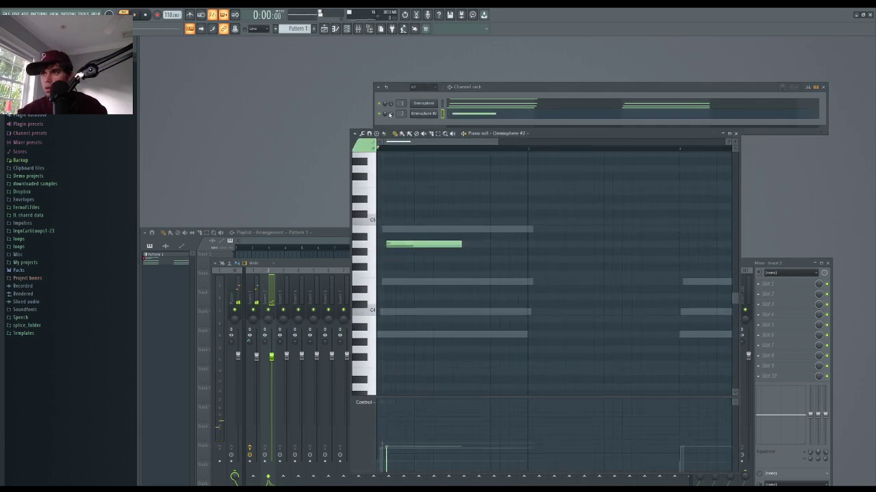
{"action": "right_click", "coordinate": [396, 245]}
{"action": "left_click", "coordinate": [394, 245]}
{"action": "right_click", "coordinate": [394, 244]}
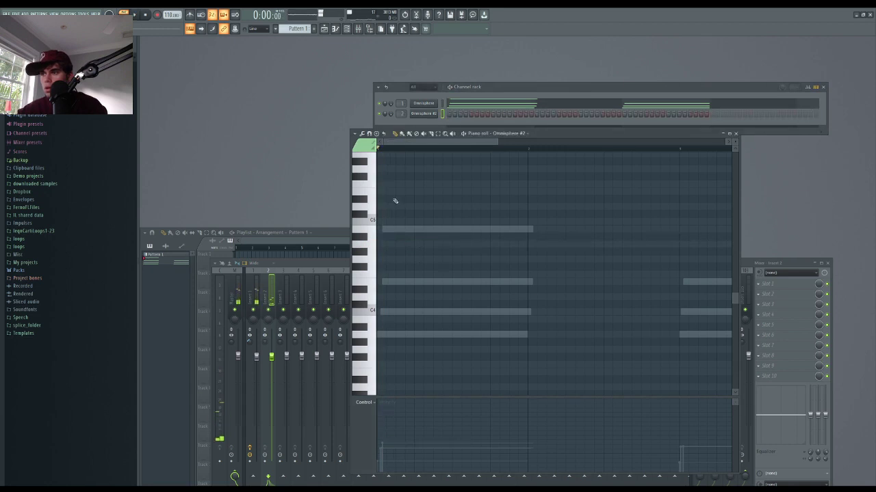
{"action": "scroll", "coordinate": [393, 199], "scroll_direction": "up", "scroll_amount": 3}
{"action": "left_click", "coordinate": [389, 231]}
{"action": "left_click_drag", "start_coordinate": [390, 229], "coordinate": [394, 207]}
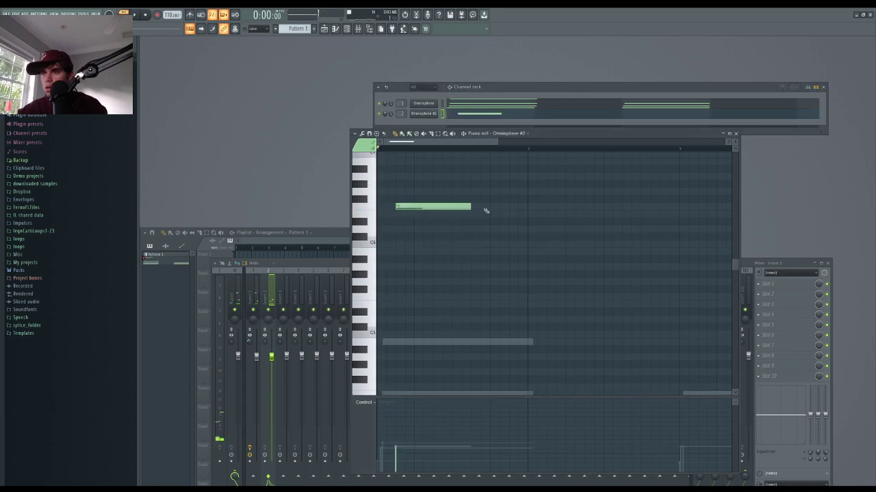
{"action": "right_click", "coordinate": [410, 207]}
- Draw a single E6 note in the first beat, reduce its velocity slightly, and shorten it to one grid step
{"action": "left_click", "coordinate": [401, 212]}
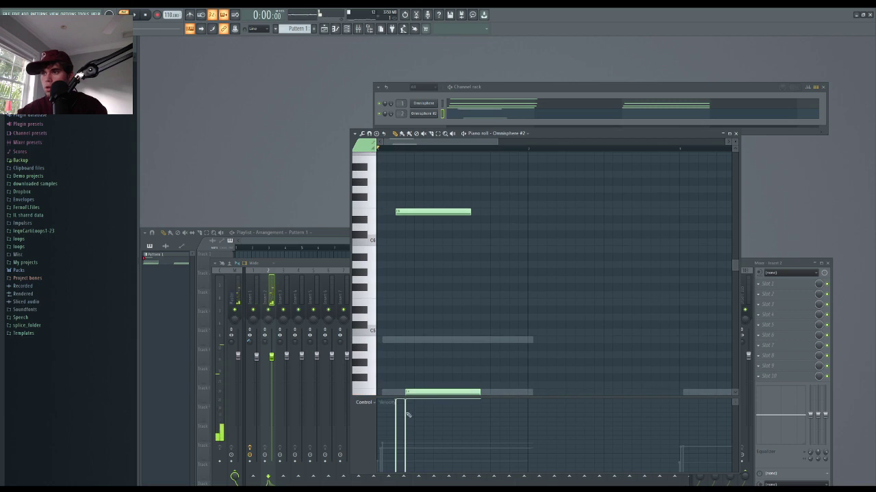
{"action": "left_click_drag", "start_coordinate": [398, 418], "coordinate": [396, 410]}
{"action": "right_click", "coordinate": [425, 391]}
{"action": "left_click", "coordinate": [410, 212]}
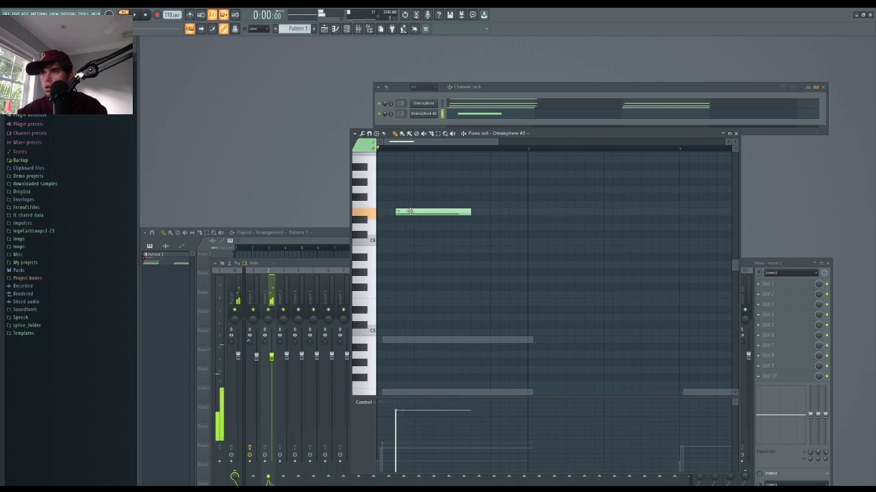
{"action": "left_click_drag", "start_coordinate": [471, 212], "coordinate": [405, 212]}
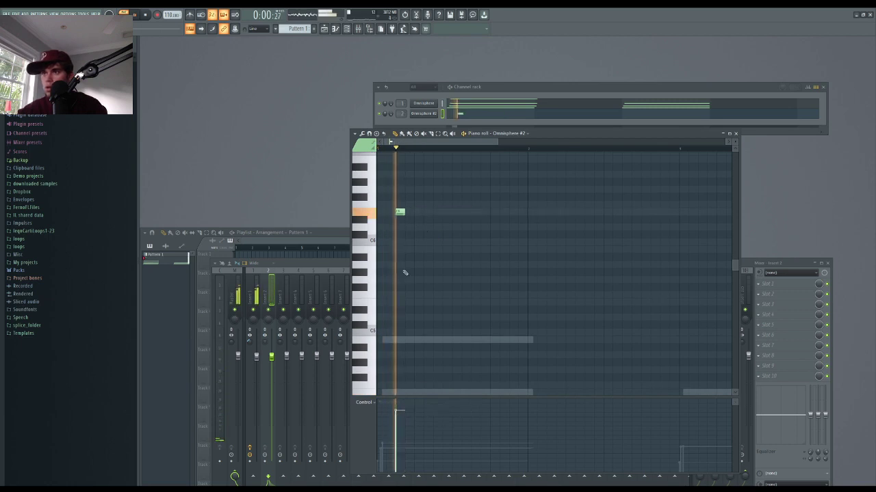
- Try the short E6 note one grid step earlier against the chords, then remove it and replay the chords
{"action": "right_click", "coordinate": [400, 213]}
{"action": "key", "text": "space"}
{"action": "left_click", "coordinate": [391, 212]}
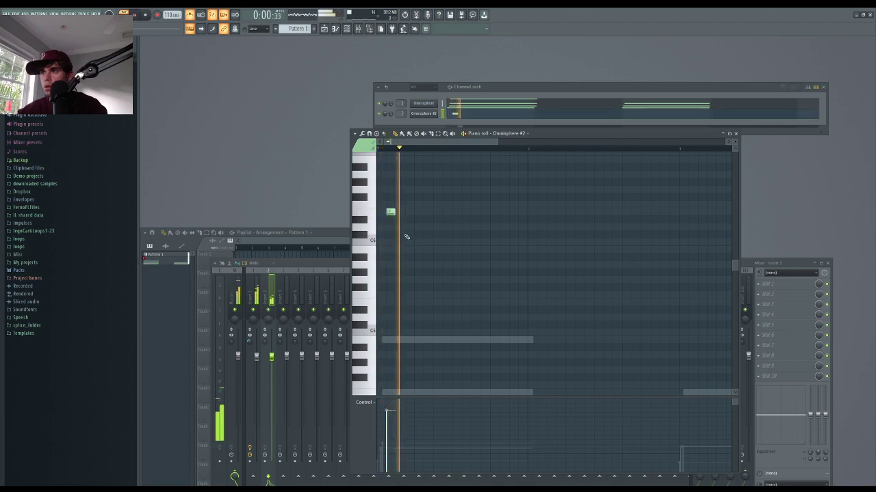
{"action": "key", "text": "space"}
{"action": "right_click", "coordinate": [392, 212]}
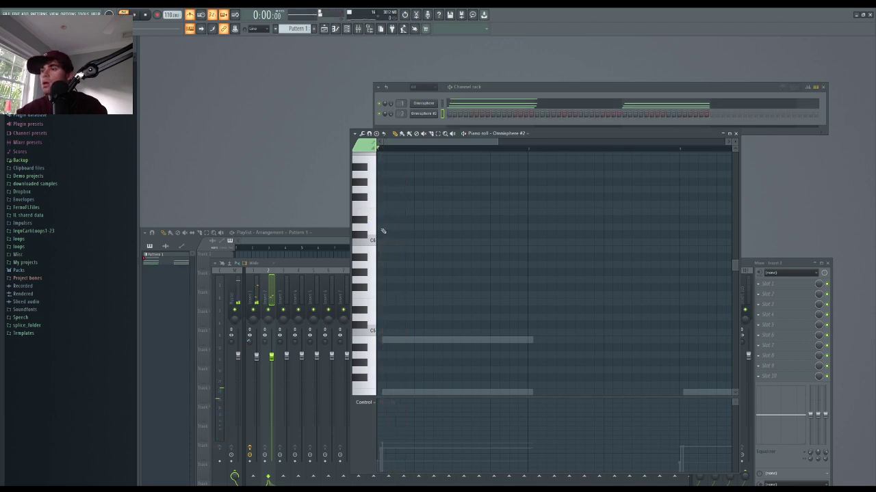
{"action": "key", "text": "space"}
{"action": "key", "text": "space"}
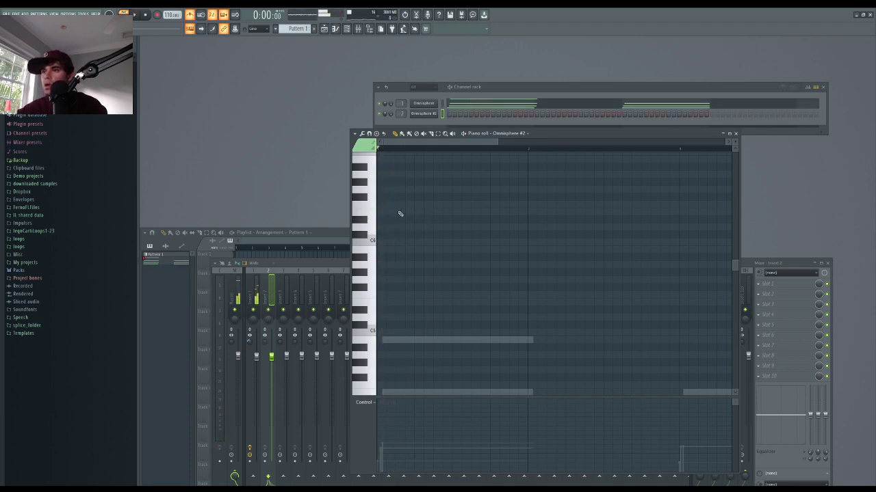
- Try a short F6 note near the start of bar 1 during playback, then delete it
{"action": "left_click", "coordinate": [387, 205]}
{"action": "key", "text": "space"}
{"action": "key", "text": "space"}
{"action": "right_click", "coordinate": [387, 205]}
{"action": "key", "text": "space"}
- Place a short F6 note one grid step further into bar 1 and audition it with the chords
{"action": "left_click", "coordinate": [399, 204]}
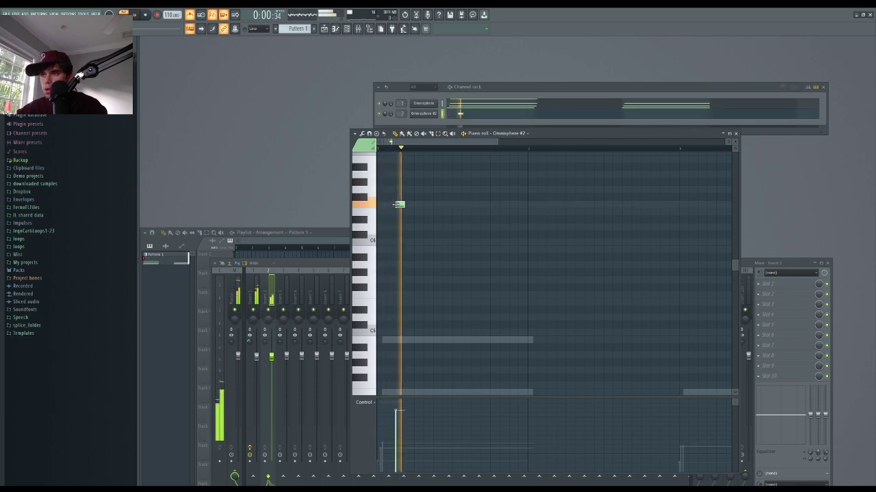
{"action": "key", "text": "space"}
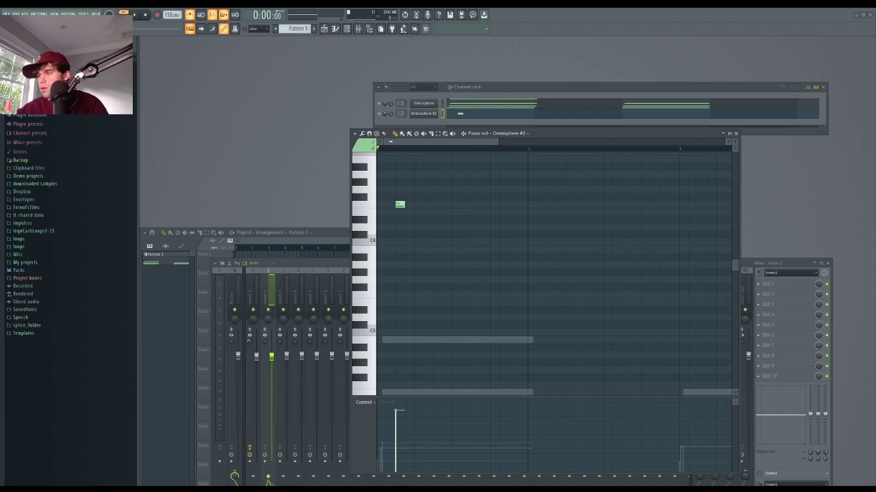
{"action": "key", "text": "space"}
{"action": "key", "text": "space"}
{"action": "key", "text": "space"}
{"action": "key", "text": "space"}
- Replace the short F6 note with an E6 note at the same position in bar 1
{"action": "right_click", "coordinate": [400, 206]}
{"action": "left_click", "coordinate": [400, 206]}
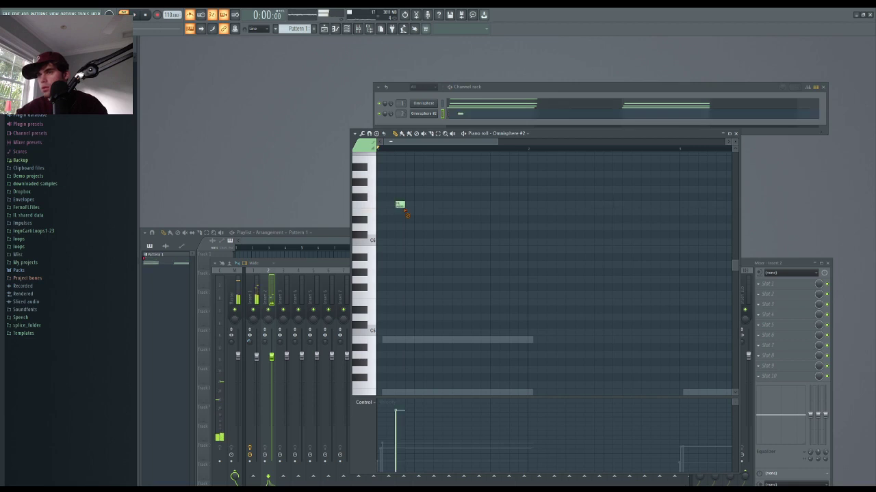
{"action": "right_click", "coordinate": [400, 206]}
{"action": "left_click", "coordinate": [400, 212]}
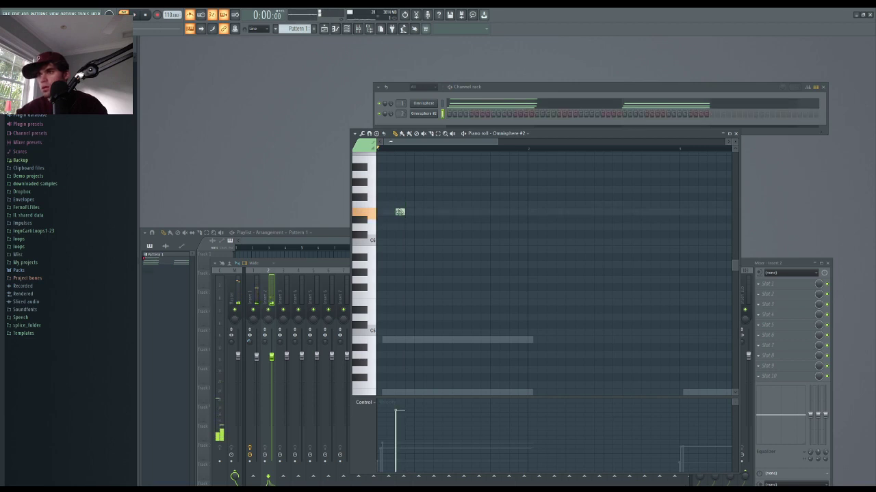
{"action": "left_click", "coordinate": [400, 211]}
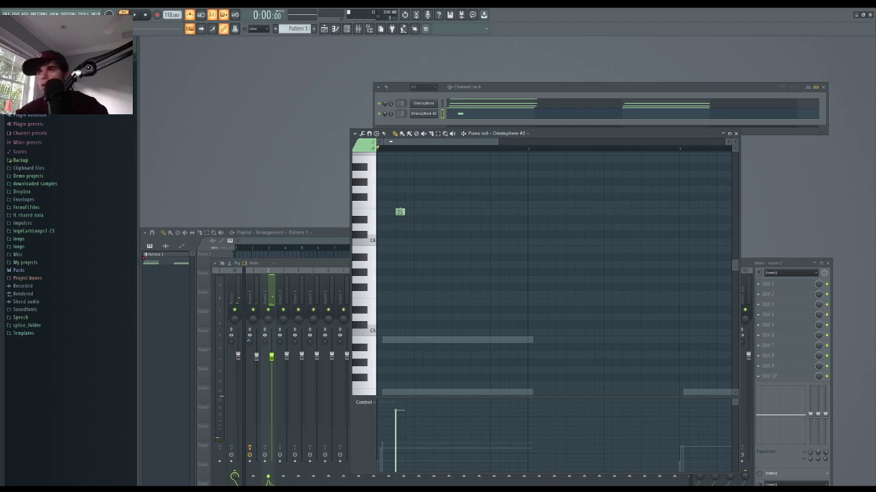
{"action": "left_click", "coordinate": [400, 211]}
- Add Fruity Parametric EQ 2 to insert 2, move its low cut up to the midrange, and raise the main level slightly
{"action": "left_click", "coordinate": [804, 320]}
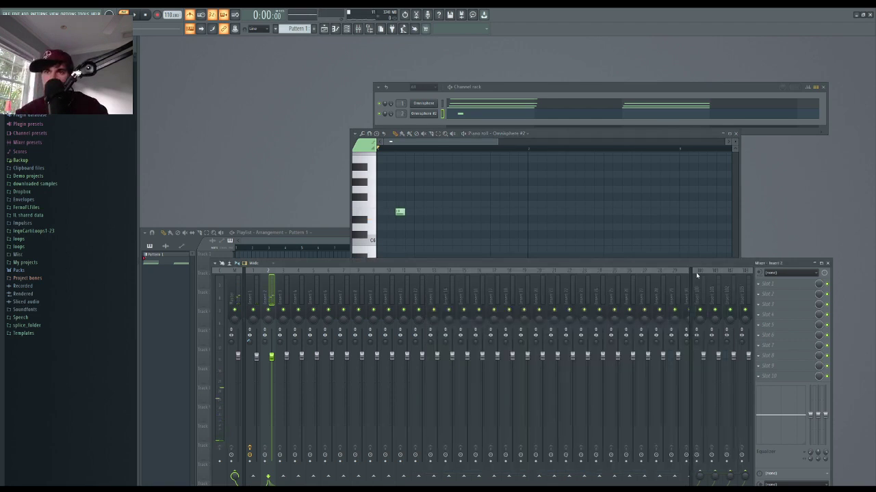
{"action": "left_click", "coordinate": [413, 125]}
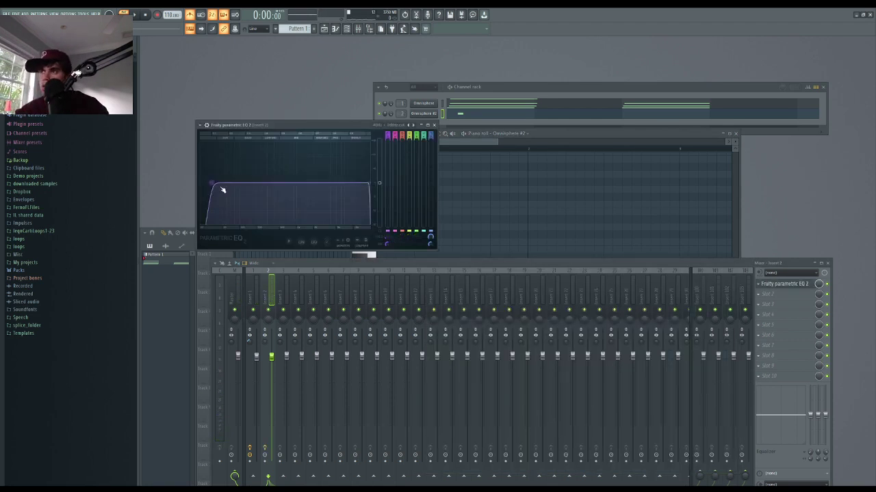
{"action": "left_click_drag", "start_coordinate": [218, 183], "coordinate": [289, 182]}
{"action": "key", "text": "space"}
{"action": "left_click_drag", "start_coordinate": [380, 184], "coordinate": [380, 179]}
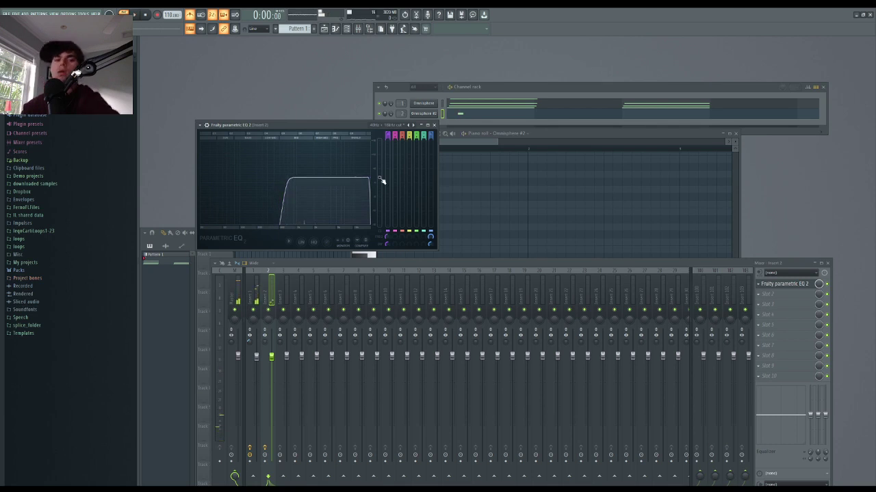
- Lower the volume fader of mixer insert 1 well below its default while checking the chords in playback
{"action": "left_click_drag", "start_coordinate": [257, 357], "coordinate": [256, 366]}
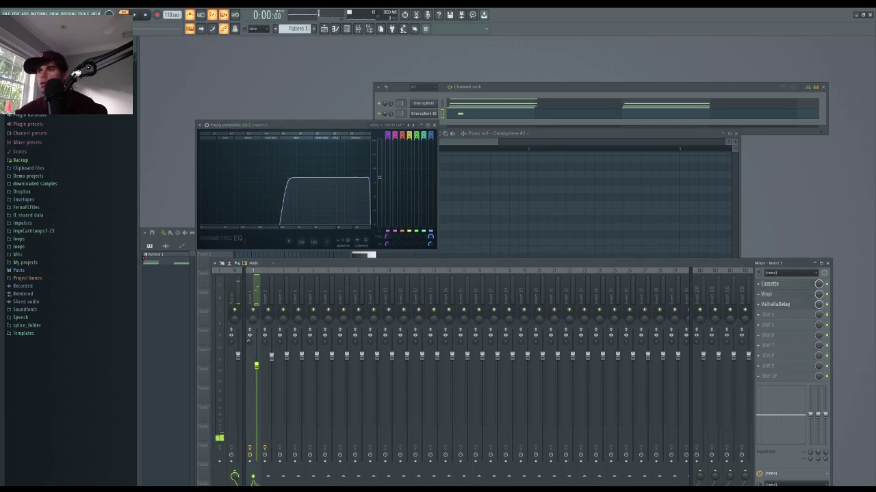
{"action": "left_click", "coordinate": [452, 104]}
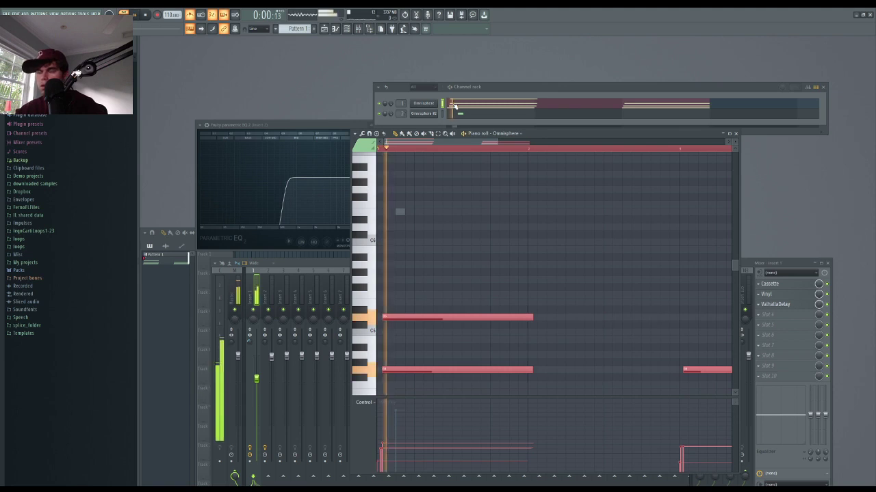
{"action": "key", "text": "space"}
{"action": "left_click_drag", "start_coordinate": [256, 378], "coordinate": [259, 405]}
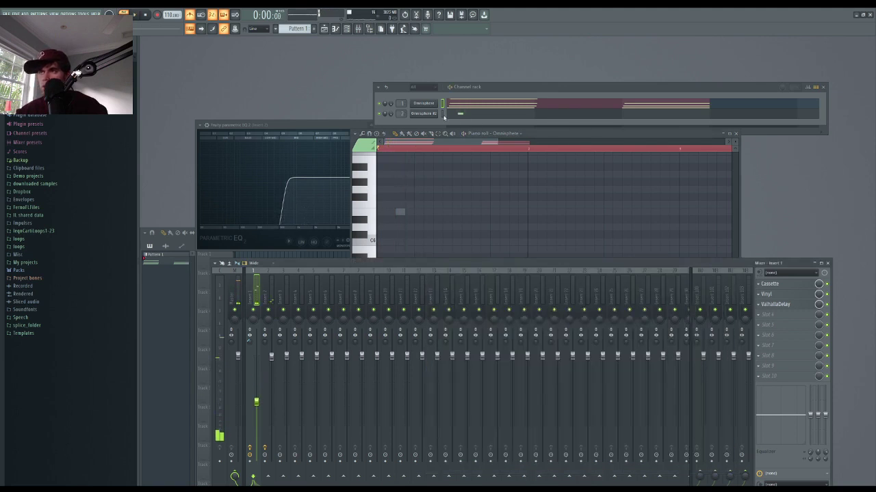
- In Omnisphere #2's piano roll, replace the E6 note with a longer D6 at the start of bar 1 and add a G6 one grid step on
{"action": "left_click", "coordinate": [444, 115]}
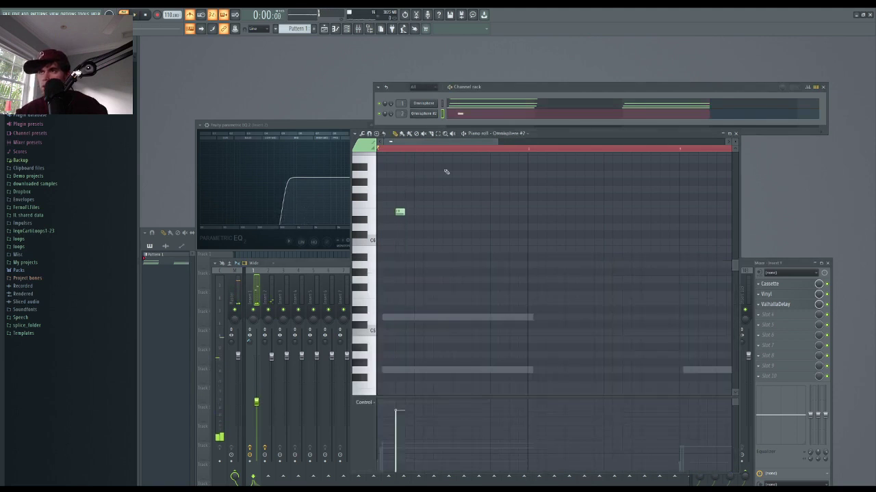
{"action": "left_click", "coordinate": [390, 226]}
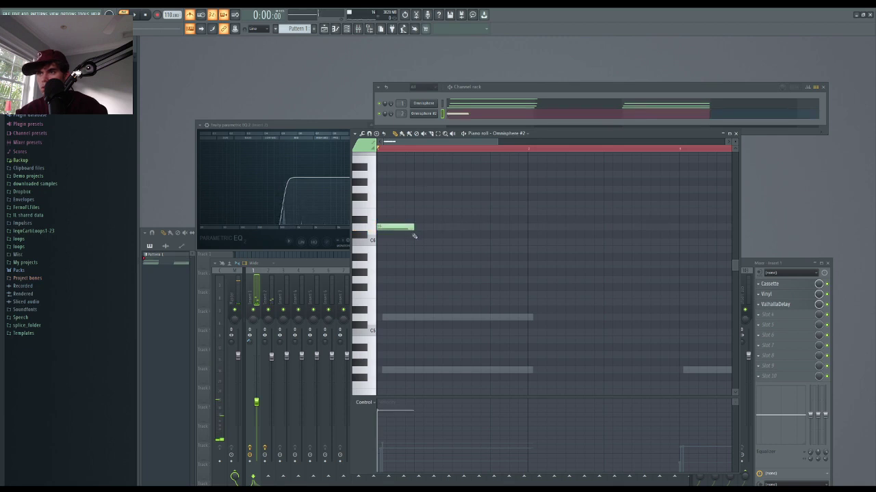
{"action": "left_click", "coordinate": [395, 174]}
{"action": "key", "text": "space"}
{"action": "key", "text": "space"}
{"action": "scroll", "coordinate": [395, 179], "scroll_direction": "up", "scroll_amount": 3}
{"action": "left_click_drag", "start_coordinate": [397, 242], "coordinate": [397, 258]}
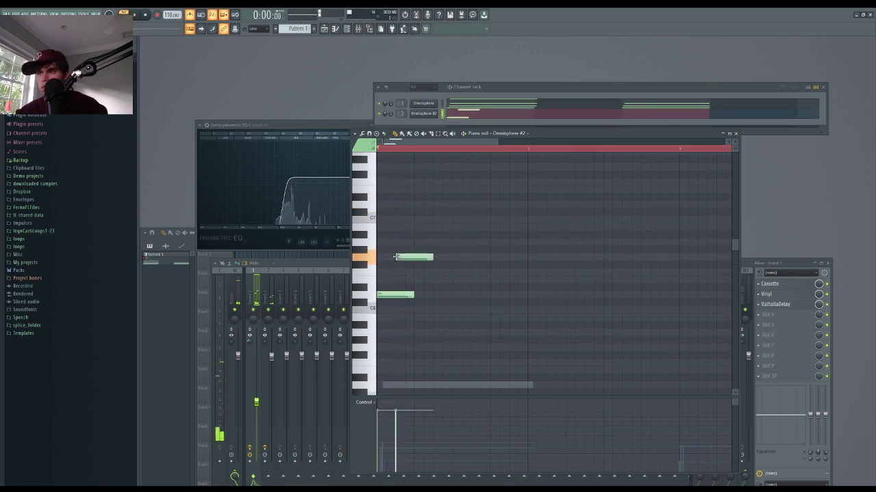
{"action": "key", "text": "space"}
{"action": "key", "text": "space"}
{"action": "left_click", "coordinate": [407, 211]}
{"action": "right_click", "coordinate": [408, 211]}
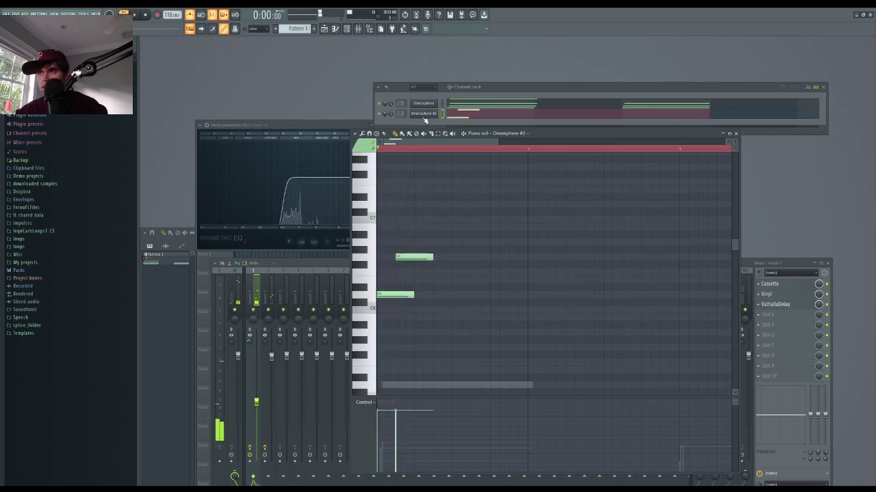
- Load the bell patch listed directly below "bell - freak" from the FERNO directory into Omnisphere #2
{"action": "left_click", "coordinate": [423, 114]}
{"action": "scroll", "coordinate": [238, 411], "scroll_direction": "down", "scroll_amount": 10}
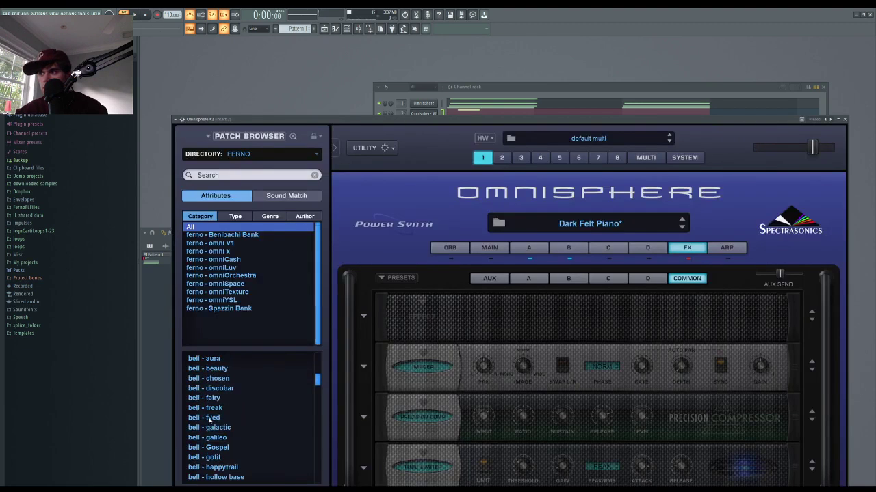
{"action": "left_click", "coordinate": [205, 417]}
{"action": "left_click_drag", "start_coordinate": [315, 133], "coordinate": [313, 193]}
- Lower the mixer insert 2 fader to roughly the height of insert 1's, and bring insert 1 down slightly
{"action": "key", "text": "F9"}
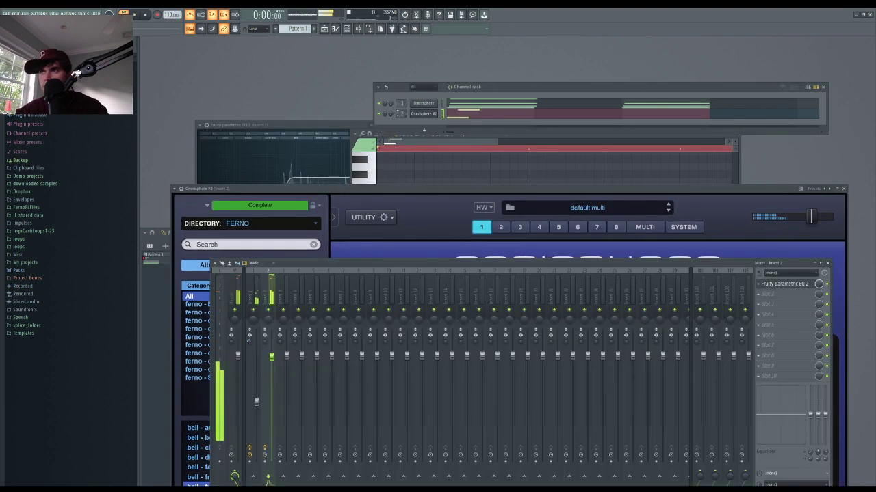
{"action": "left_click_drag", "start_coordinate": [272, 356], "coordinate": [272, 398]}
{"action": "left_click_drag", "start_coordinate": [256, 402], "coordinate": [256, 405]}
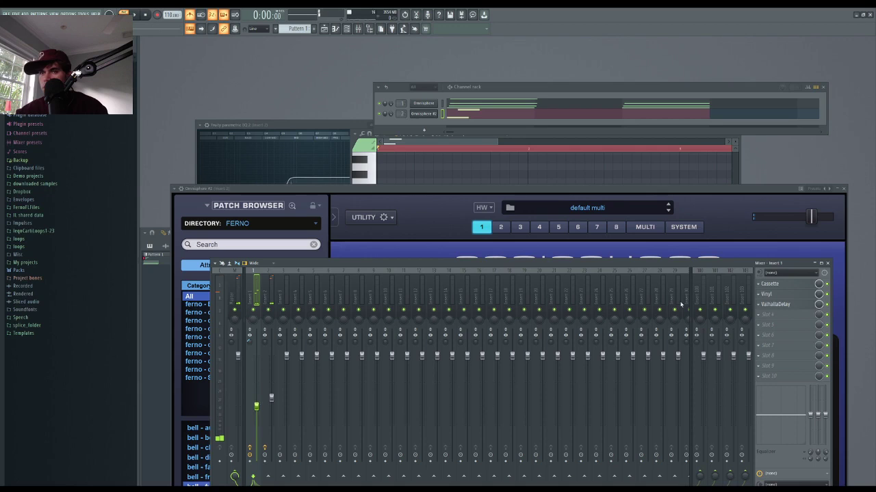
{"action": "left_click", "coordinate": [826, 263]}
{"action": "left_click", "coordinate": [843, 188]}
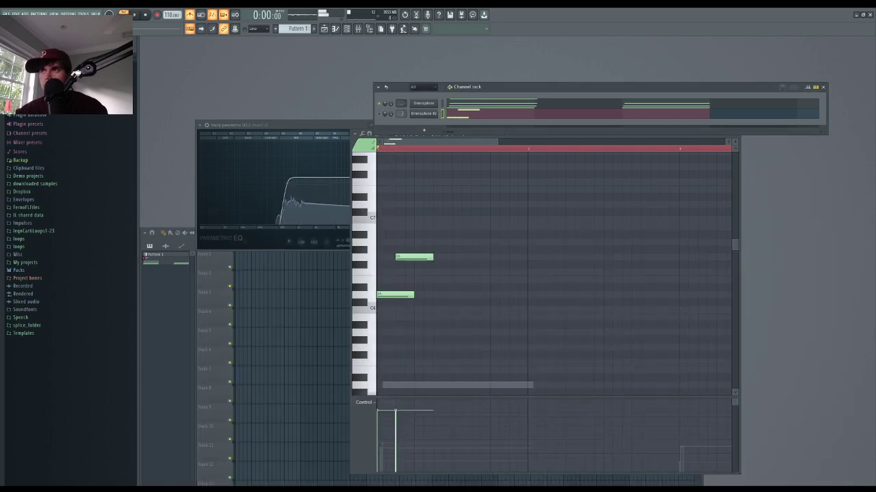
- Solo mixer insert 1 and open the first Omnisphere channel's chords in the piano roll
{"action": "key", "text": "F9"}
{"action": "right_click", "coordinate": [254, 304]}
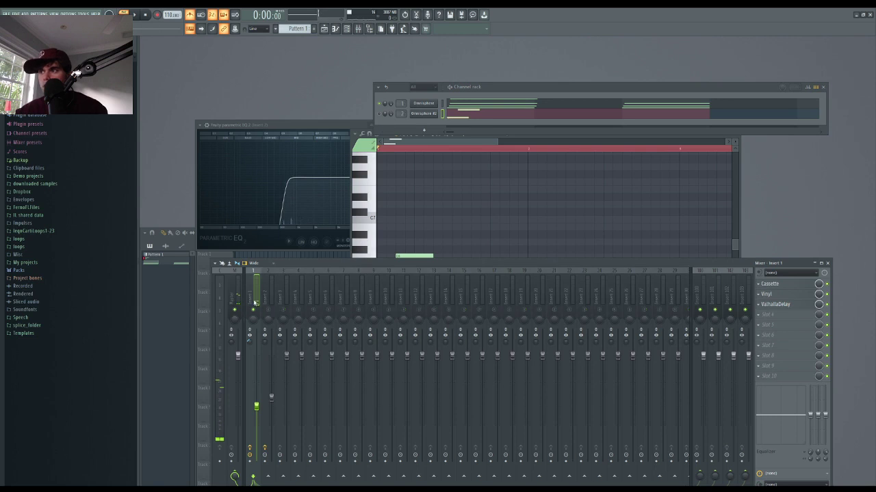
{"action": "left_click", "coordinate": [439, 107]}
{"action": "scroll", "coordinate": [459, 329], "scroll_direction": "down", "scroll_amount": 5}
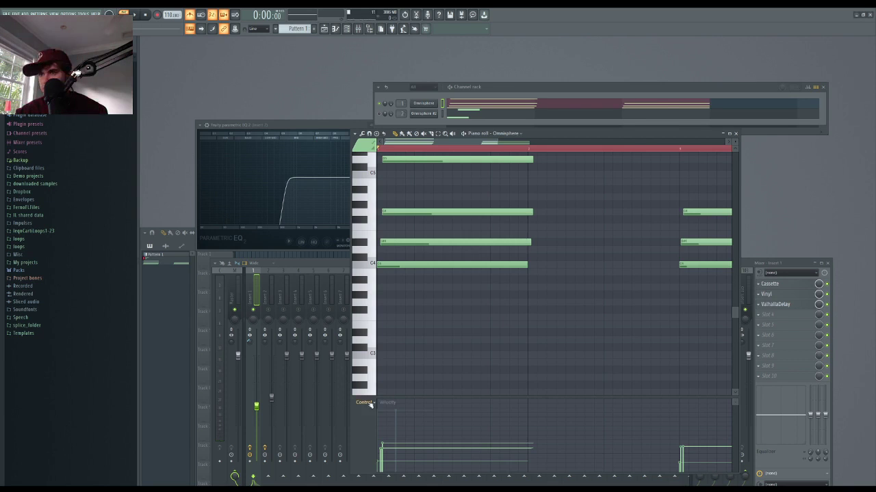
- Try a short C3 bass note under the start of the first chord, audition it and delete it
{"action": "scroll", "coordinate": [426, 354], "scroll_direction": "down", "scroll_amount": 4}
{"action": "scroll", "coordinate": [423, 348], "scroll_direction": "down", "scroll_amount": 2}
{"action": "left_click", "coordinate": [388, 280]}
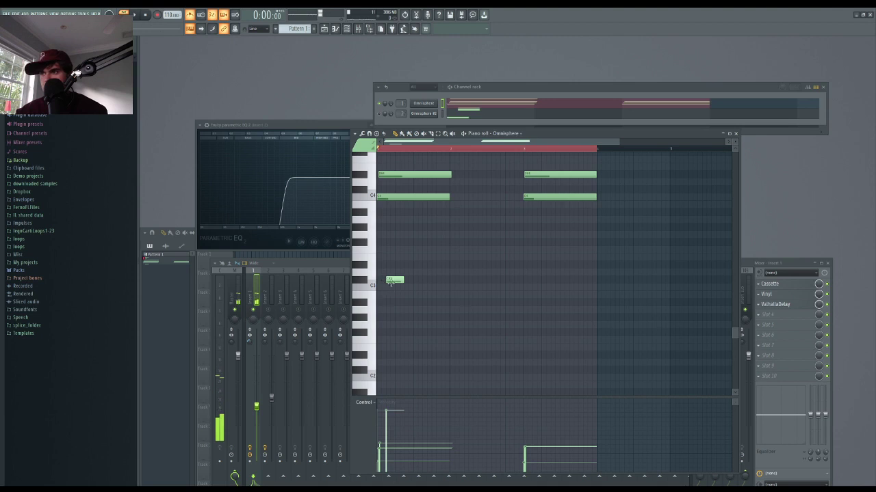
{"action": "left_click_drag", "start_coordinate": [385, 282], "coordinate": [376, 287]}
{"action": "left_click", "coordinate": [375, 431]}
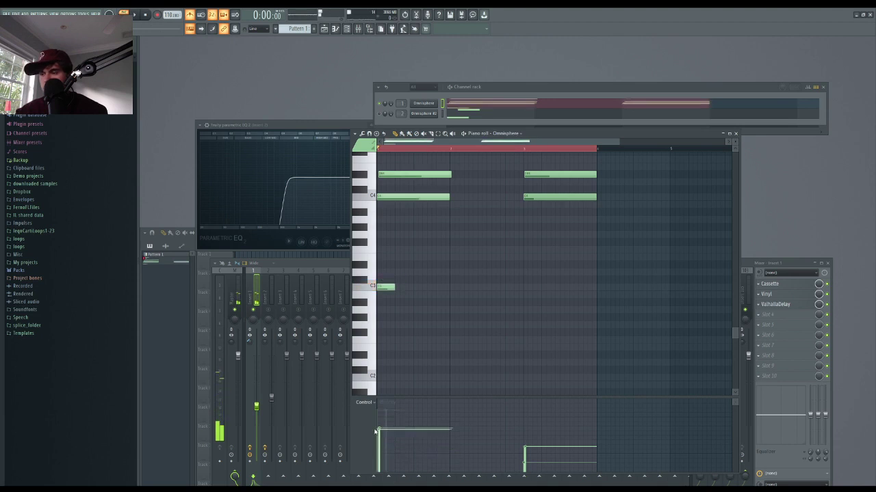
{"action": "key", "text": "ctrl+z"}
{"action": "left_click", "coordinate": [387, 280]}
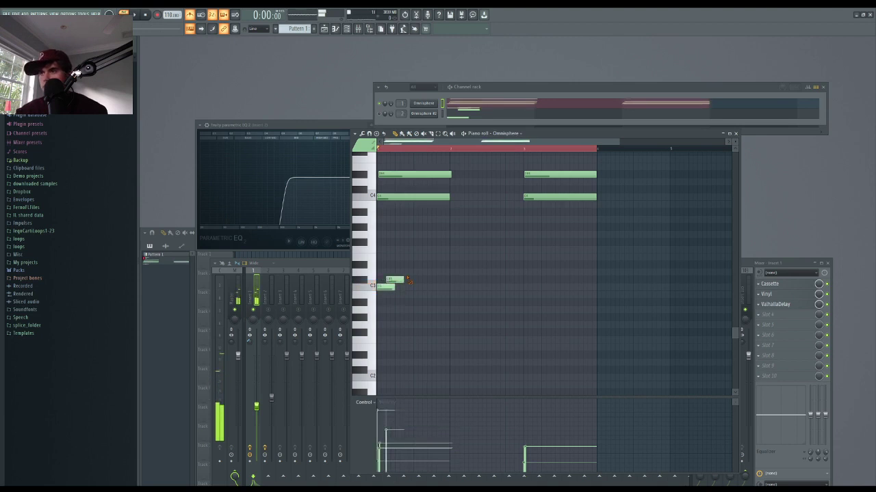
{"action": "right_click", "coordinate": [387, 280]}
{"action": "left_click_drag", "start_coordinate": [398, 281], "coordinate": [387, 294]}
{"action": "scroll", "coordinate": [412, 303], "scroll_direction": "down", "scroll_amount": 5}
{"action": "key", "text": "space"}
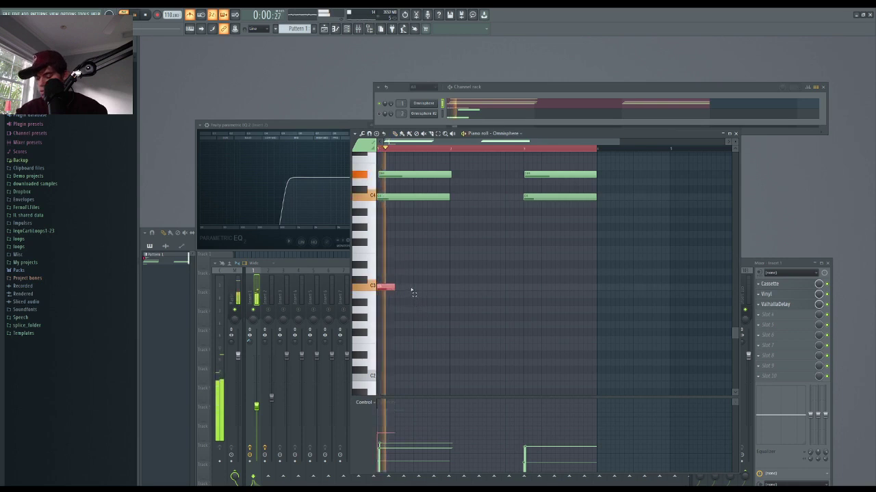
{"action": "key", "text": "space"}
{"action": "right_click", "coordinate": [392, 288]}
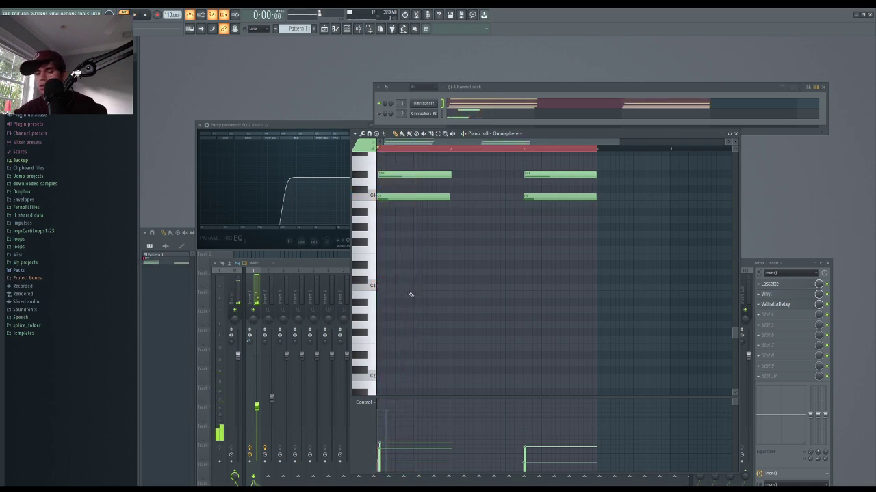
- Transpose all the chord notes down two semitones and audition the result
{"action": "key", "text": "shift+Down"}
{"action": "key", "text": "shift+Down"}
{"action": "key", "text": "space"}
{"action": "key", "text": "space"}
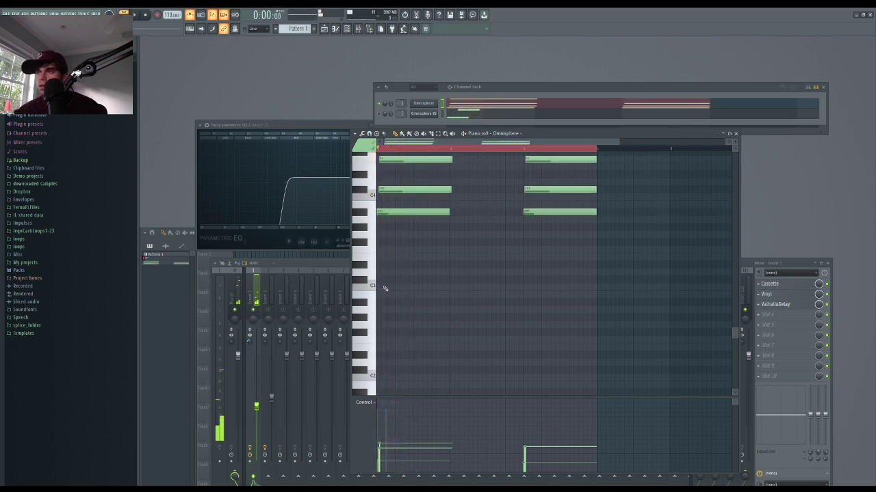
- Add a one-bar A#2 bass note under the first chord, lower its velocity and audition it with the chords
{"action": "left_click_drag", "start_coordinate": [386, 288], "coordinate": [448, 307]}
{"action": "key", "text": "space"}
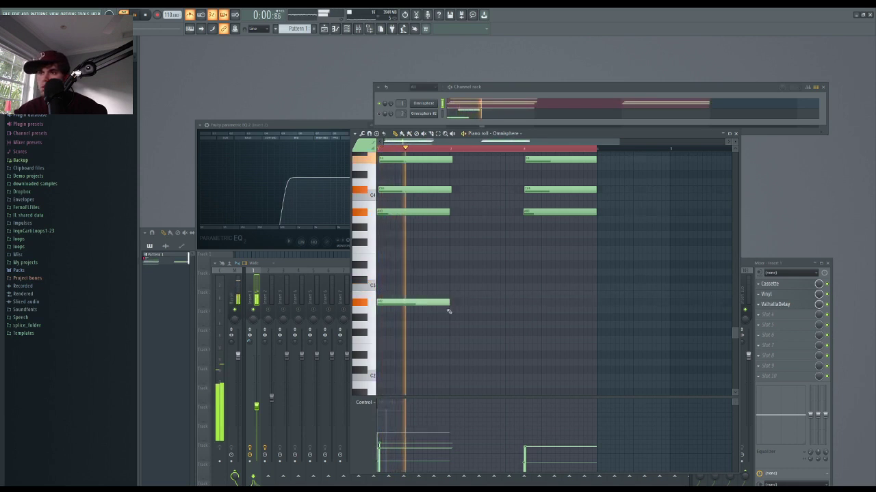
{"action": "key", "text": "space"}
{"action": "left_click", "coordinate": [439, 305], "text": "ctrl"}
{"action": "scroll", "coordinate": [434, 317], "scroll_direction": "down", "scroll_amount": 5}
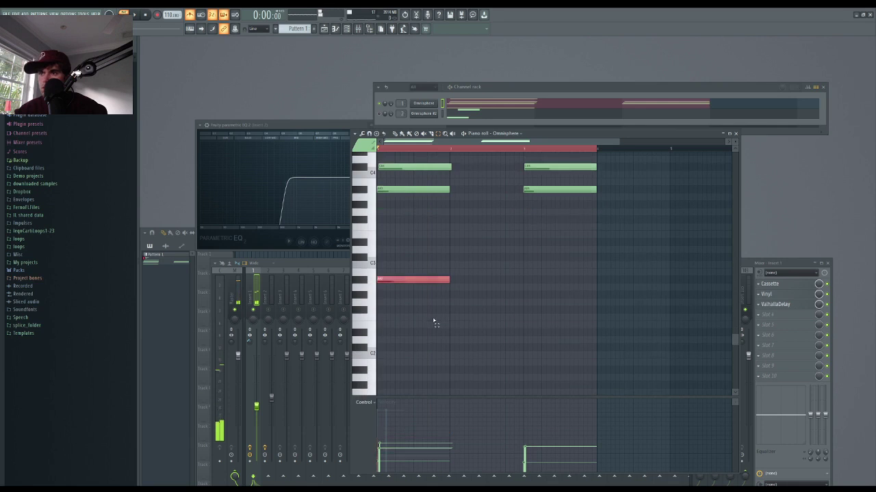
{"action": "key", "text": "space"}
{"action": "scroll", "coordinate": [433, 321], "scroll_direction": "up", "scroll_amount": 4}
{"action": "left_click", "coordinate": [457, 294]}
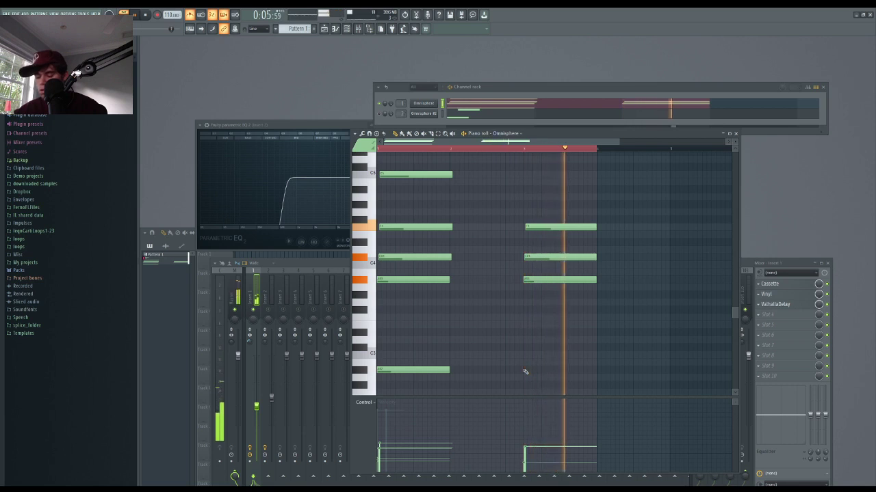
- Add a one-bar F#2 bass note starting one beat into bar 4
{"action": "scroll", "coordinate": [525, 372], "scroll_direction": "down", "scroll_amount": 1, "text": "ctrl"}
{"action": "scroll", "coordinate": [525, 372], "scroll_direction": "down", "scroll_amount": 1, "text": "ctrl"}
{"action": "key", "text": "space"}
{"action": "scroll", "coordinate": [551, 378], "scroll_direction": "down", "scroll_amount": 1}
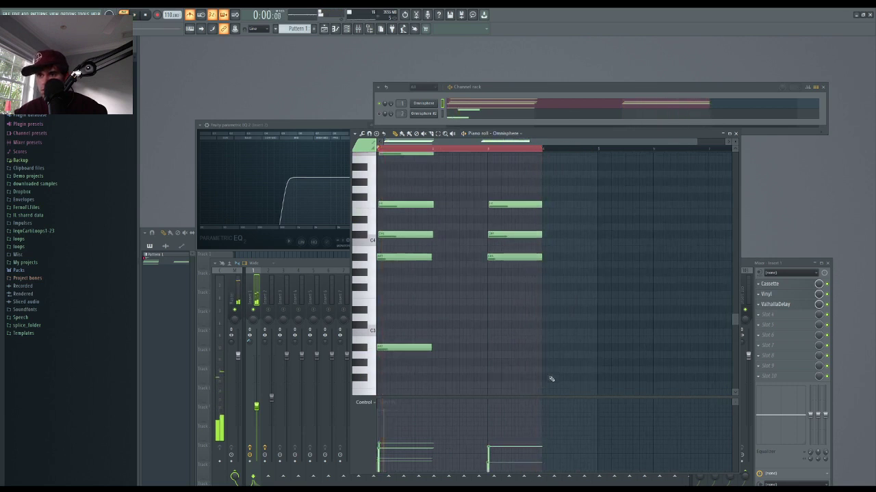
{"action": "left_click", "coordinate": [558, 384]}
{"action": "scroll", "coordinate": [557, 386], "scroll_direction": "down", "scroll_amount": 2}
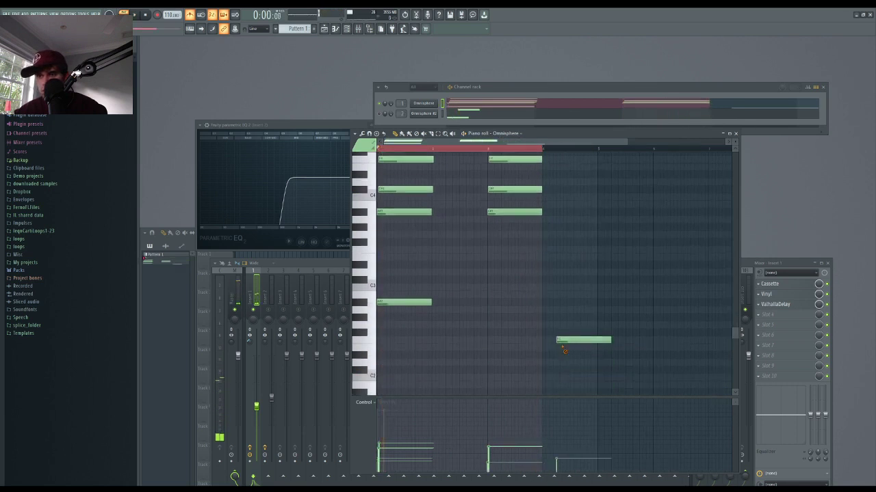
{"action": "left_click_drag", "start_coordinate": [559, 341], "coordinate": [558, 332]}
- Transpose all the chord and bass notes up one semitone and clear the selection
{"action": "key", "text": "ctrl+a"}
{"action": "scroll", "coordinate": [397, 245], "scroll_direction": "down", "scroll_amount": 1}
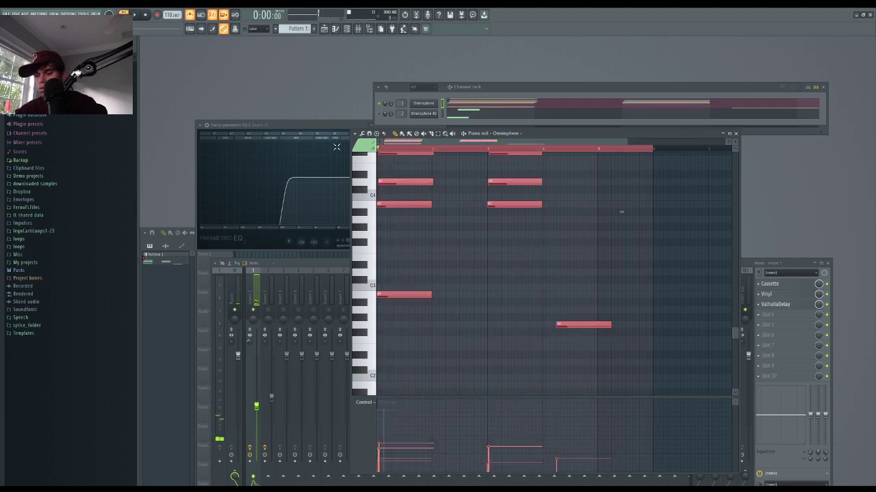
{"action": "key", "text": "ctrl+d"}
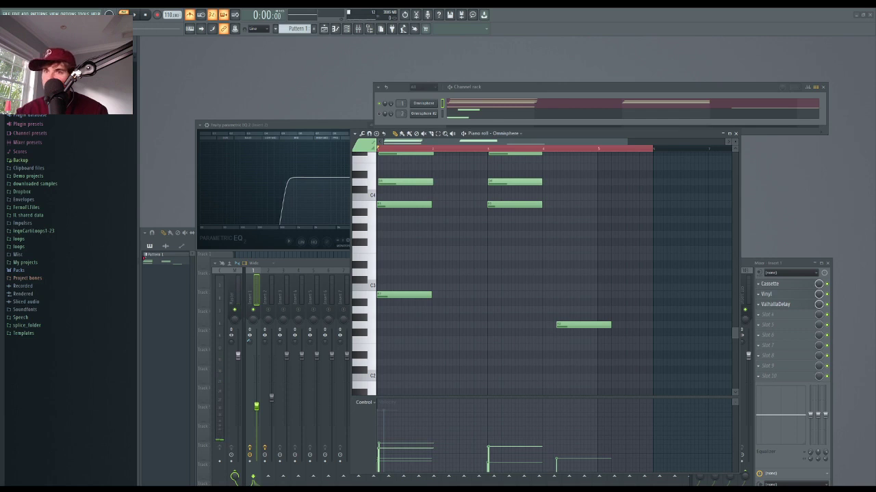
- Audition the chords and try a one-bar F6 note starting in the middle of bar 2
{"action": "key", "text": "space"}
{"action": "scroll", "coordinate": [463, 243], "scroll_direction": "up", "scroll_amount": 3}
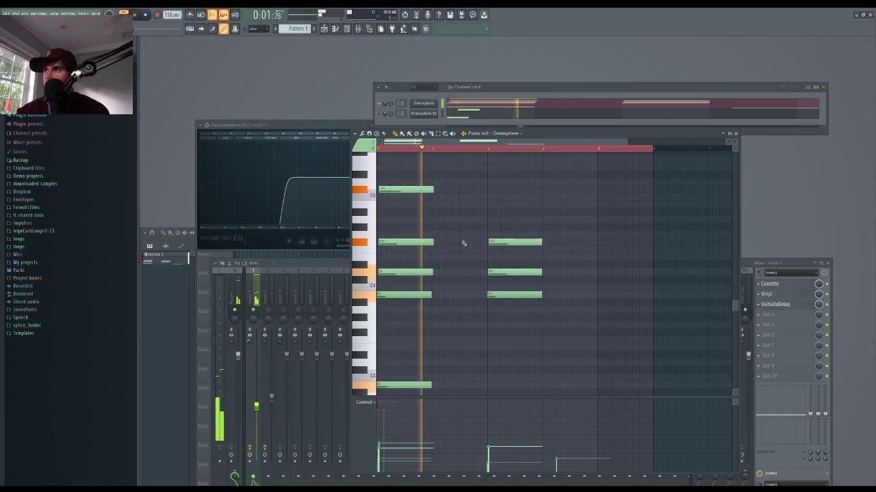
{"action": "scroll", "coordinate": [463, 243], "scroll_direction": "up", "scroll_amount": 5}
{"action": "scroll", "coordinate": [463, 233], "scroll_direction": "up", "scroll_amount": 2}
{"action": "left_click", "coordinate": [465, 204]}
{"action": "key", "text": "space"}
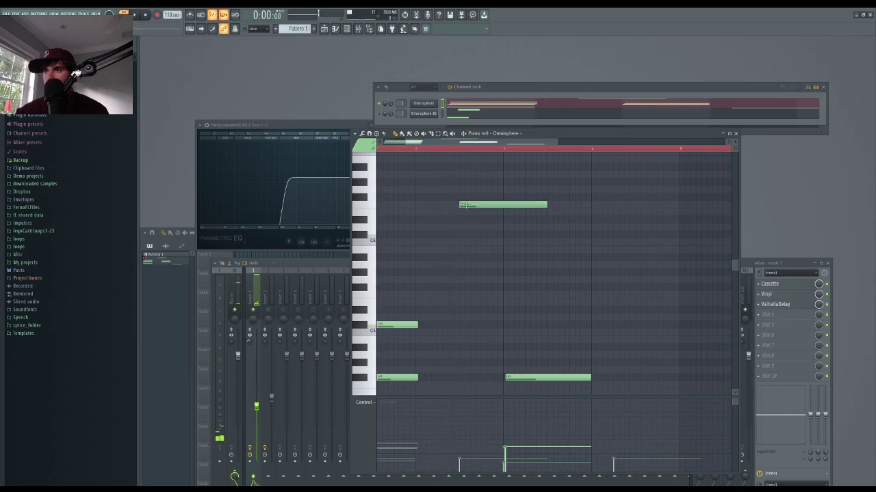
{"action": "scroll", "coordinate": [466, 207], "scroll_direction": "up", "scroll_amount": 2}
{"action": "right_click", "coordinate": [469, 250]}
- Place a one-bar B6 note starting in the middle of bar 2
{"action": "scroll", "coordinate": [470, 261], "scroll_direction": "up", "scroll_amount": 3}
{"action": "left_click", "coordinate": [466, 227]}
{"action": "left_click_drag", "start_coordinate": [466, 227], "coordinate": [460, 273]}
{"action": "right_click", "coordinate": [460, 264]}
{"action": "left_click", "coordinate": [460, 265]}
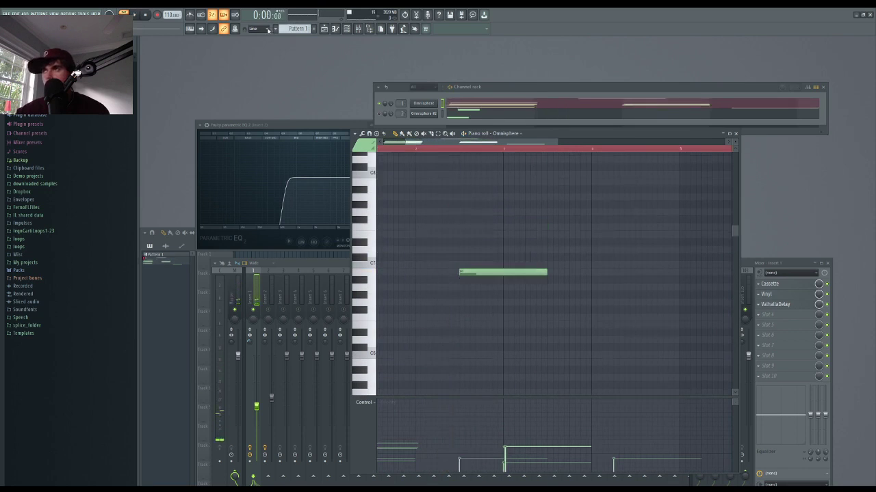
- With the snap set to 1/3 beat, add a G6 and an E6 note at the next two grid steps after the B6
{"action": "left_click", "coordinate": [462, 295]}
{"action": "right_click", "coordinate": [463, 295]}
{"action": "left_click", "coordinate": [468, 310]}
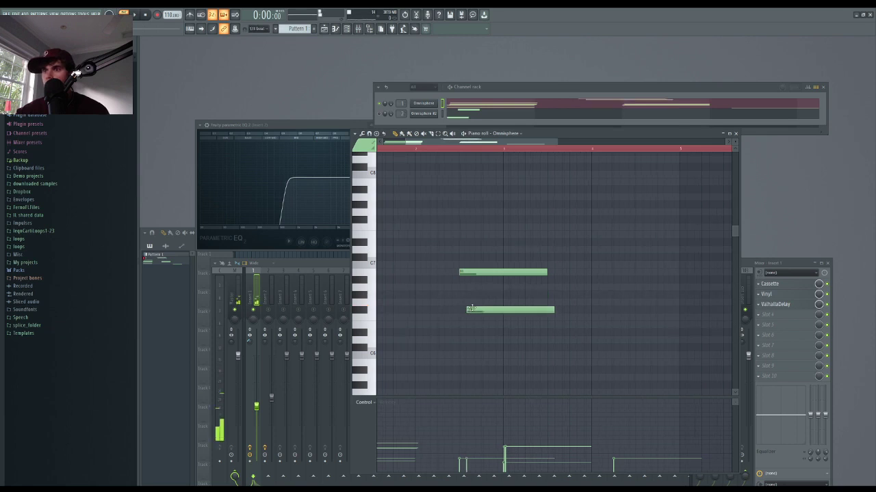
{"action": "right_click", "coordinate": [468, 310]}
{"action": "left_click", "coordinate": [468, 310]}
{"action": "right_click", "coordinate": [469, 310]}
{"action": "left_click", "coordinate": [469, 303]}
{"action": "left_click", "coordinate": [474, 315]}
{"action": "left_click_drag", "start_coordinate": [473, 315], "coordinate": [474, 325]}
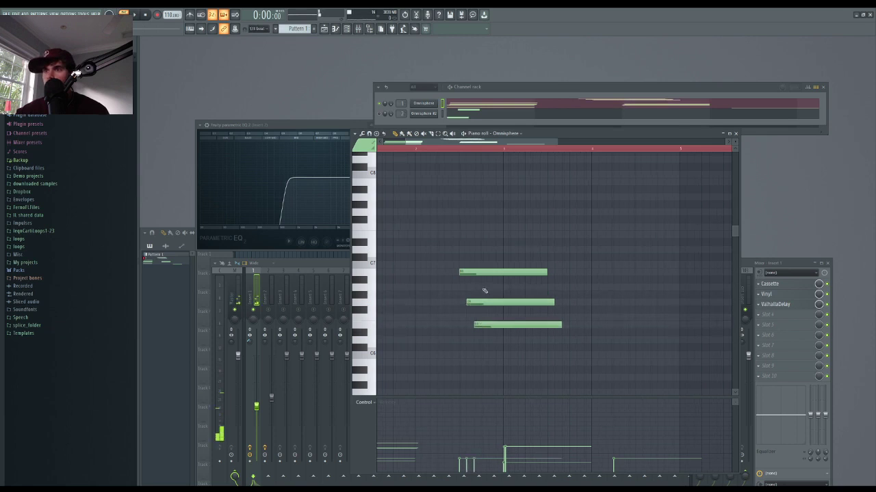
- Extend the run with D7, E7 and E6 notes, each starting 1/3 beat after the previous one
{"action": "left_click", "coordinate": [489, 250]}
{"action": "left_click_drag", "start_coordinate": [488, 251], "coordinate": [481, 250]}
{"action": "left_click", "coordinate": [490, 219]}
{"action": "right_click", "coordinate": [492, 220]}
{"action": "left_click", "coordinate": [492, 227]}
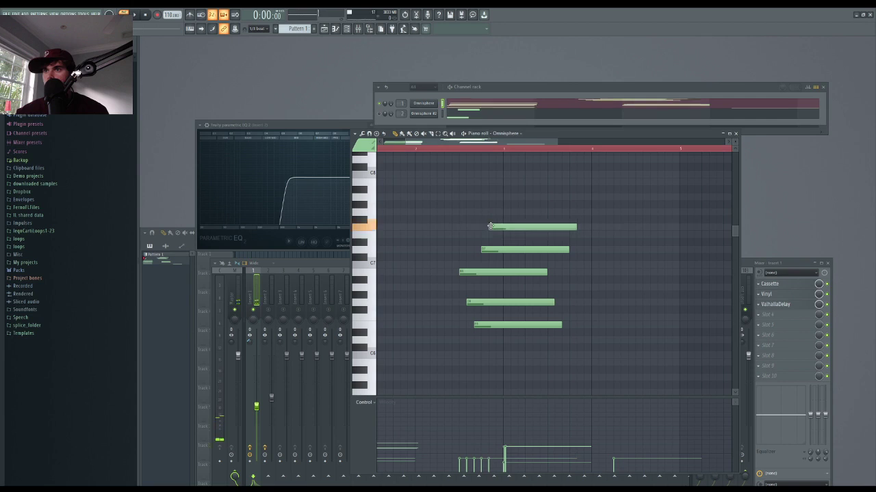
{"action": "right_click", "coordinate": [492, 228]}
{"action": "left_click", "coordinate": [494, 234]}
{"action": "left_click", "coordinate": [498, 340]}
{"action": "right_click", "coordinate": [498, 338]}
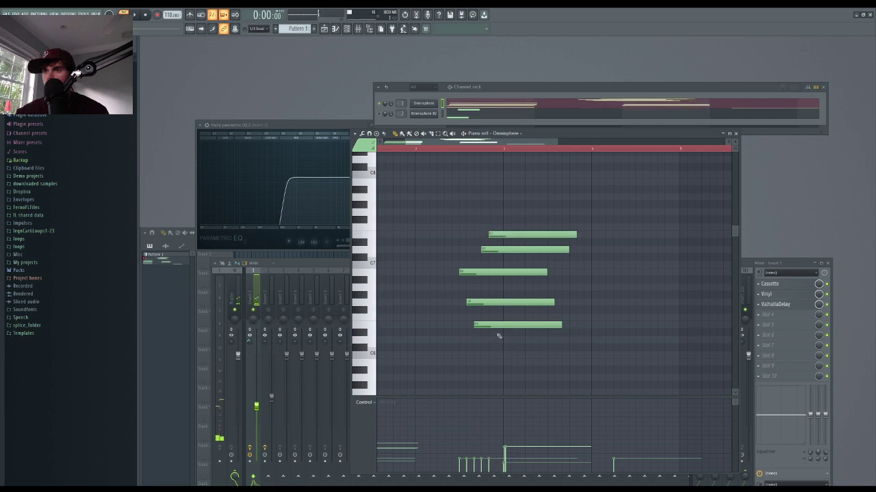
{"action": "left_click", "coordinate": [499, 318]}
{"action": "left_click_drag", "start_coordinate": [501, 319], "coordinate": [503, 327]}
- Shorten all six notes of the run to 1/3 beat each while the pattern plays
{"action": "key", "text": "space"}
{"action": "left_click_drag", "start_coordinate": [579, 336], "coordinate": [490, 224]}
{"action": "left_click_drag", "start_coordinate": [586, 327], "coordinate": [523, 324]}
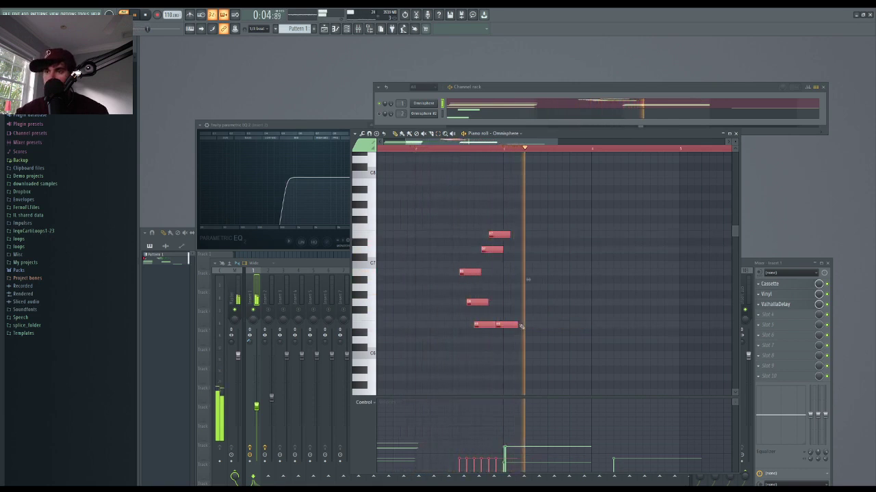
{"action": "left_click_drag", "start_coordinate": [517, 325], "coordinate": [503, 325]}
{"action": "left_click", "coordinate": [541, 287], "text": "ctrl"}
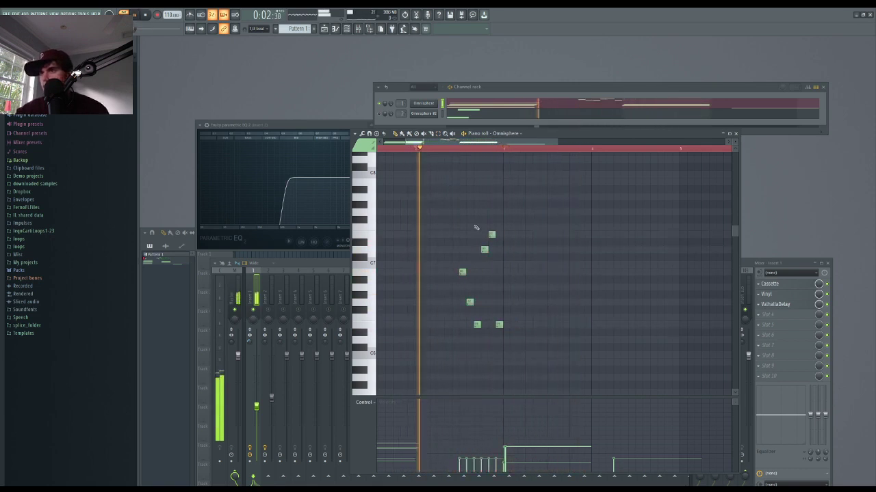
- Compress the six-note run to about half its duration and transpose it down an octave, auditioning it in playback
{"action": "key", "text": "space"}
{"action": "key", "text": "ctrl+a"}
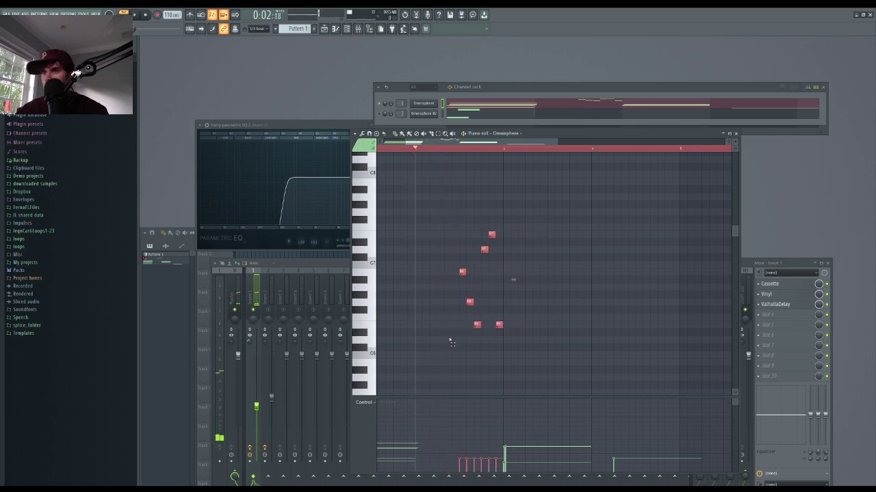
{"action": "key", "text": "space"}
{"action": "left_click_drag", "start_coordinate": [513, 280], "coordinate": [490, 281]}
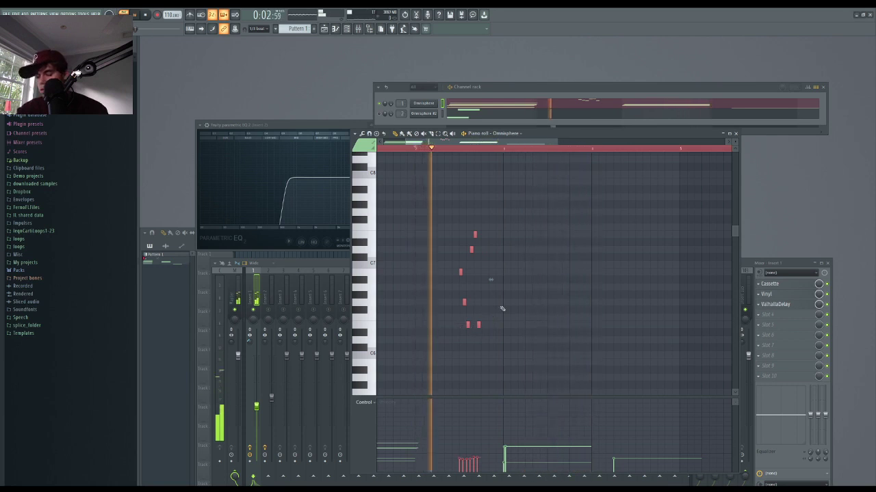
{"action": "key", "text": "ctrl+Down"}
{"action": "key", "text": "space"}
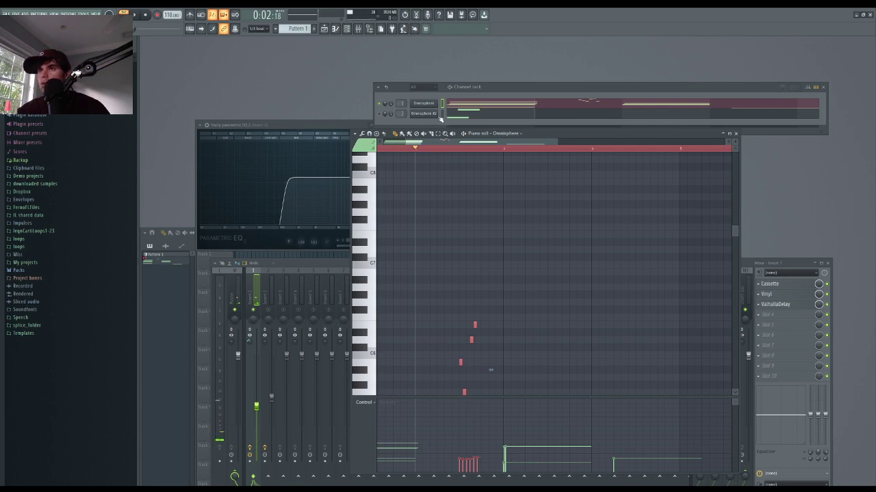
- Move the six-note run from the Omnisphere channel into Omnisphere #2 and delete the two longer notes at its start
{"action": "left_click", "coordinate": [425, 113]}
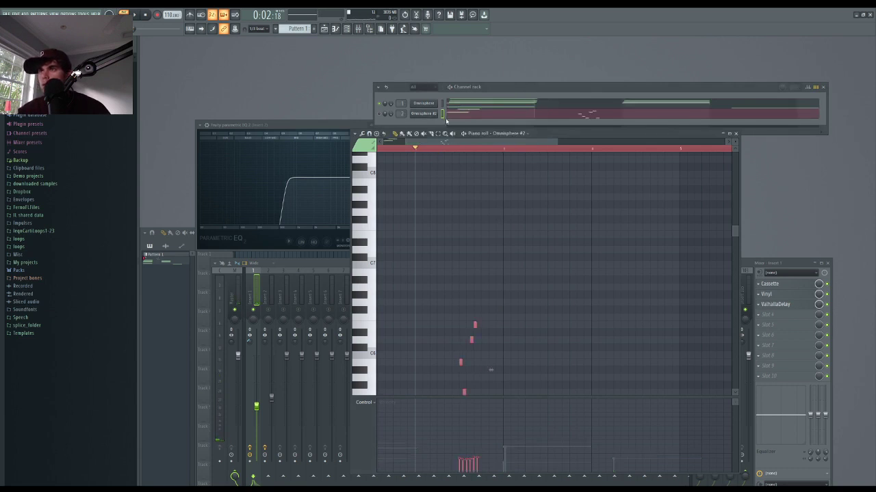
{"action": "left_click", "coordinate": [447, 116]}
{"action": "left_click", "coordinate": [448, 116]}
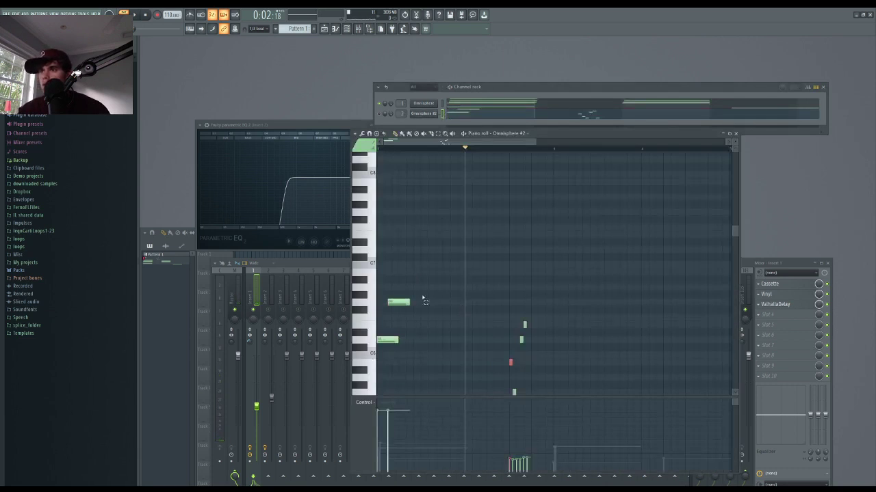
{"action": "left_click_drag", "start_coordinate": [389, 346], "coordinate": [402, 294]}
{"action": "key", "text": "Delete"}
{"action": "scroll", "coordinate": [411, 328], "scroll_direction": "down", "scroll_amount": 2}
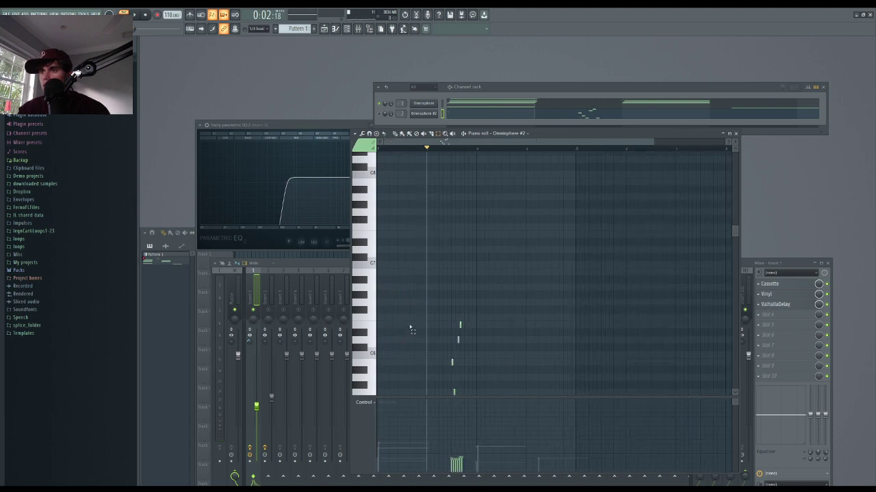
{"action": "scroll", "coordinate": [411, 330], "scroll_direction": "down", "scroll_amount": 4}
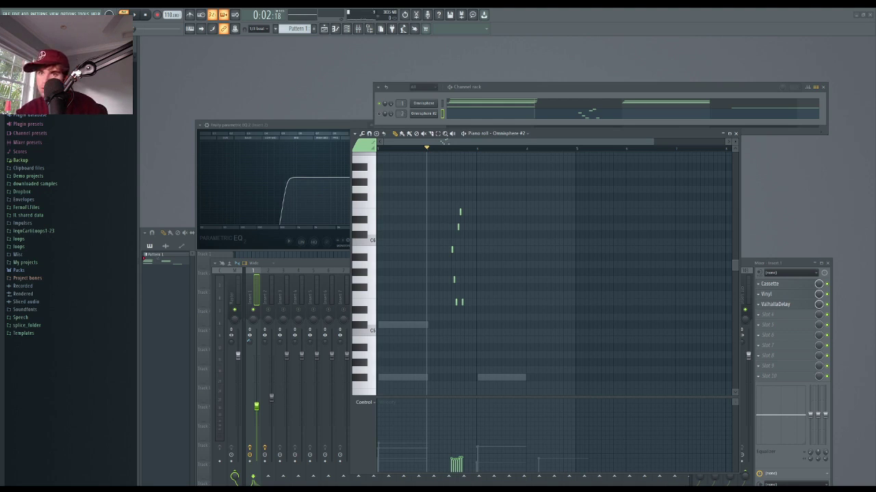
- Change the Omnisphere #2 patch to bell - tonal, auditioning the run in playback
{"action": "key", "text": "space"}
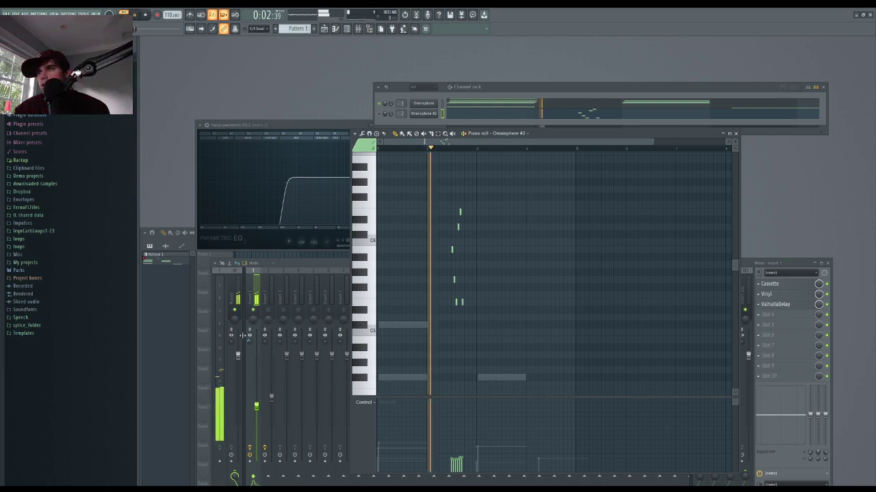
{"action": "key", "text": "space"}
{"action": "key", "text": "space"}
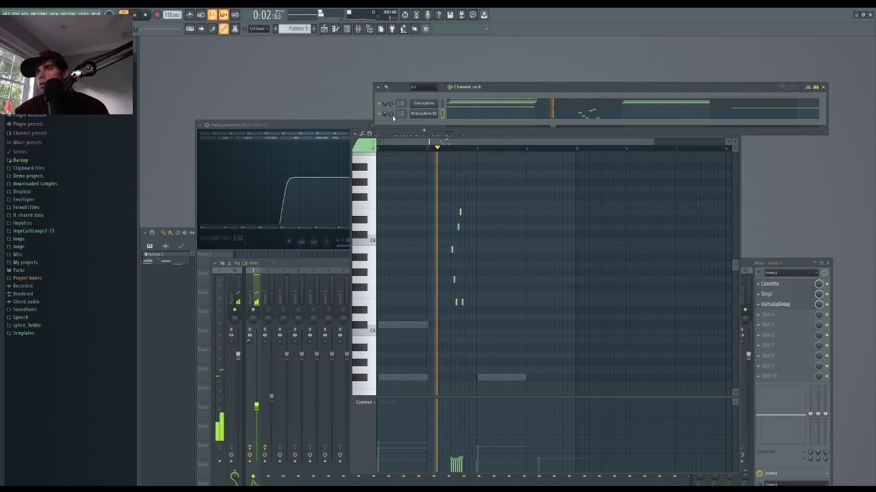
{"action": "left_click", "coordinate": [267, 311]}
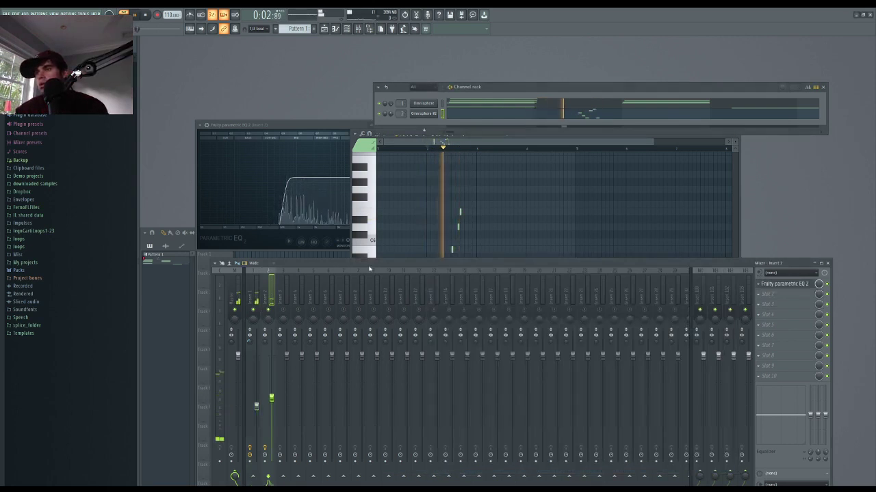
{"action": "left_click", "coordinate": [424, 114]}
{"action": "scroll", "coordinate": [273, 451], "scroll_direction": "down", "scroll_amount": 10}
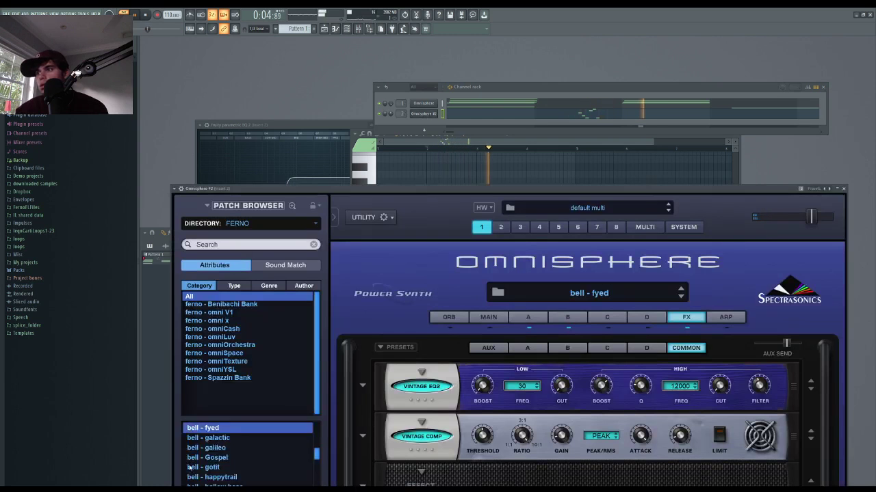
{"action": "left_click", "coordinate": [267, 458]}
{"action": "left_click_drag", "start_coordinate": [249, 190], "coordinate": [213, 239]}
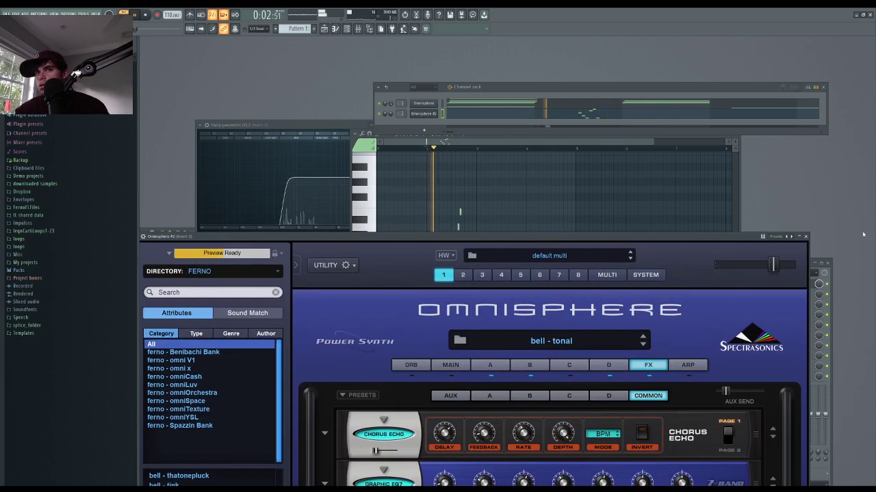
{"action": "key", "text": "space"}
{"action": "left_click", "coordinate": [808, 238]}
- Add a Mellotron V instrument channel and open its preset browser
{"action": "left_click", "coordinate": [413, 165]}
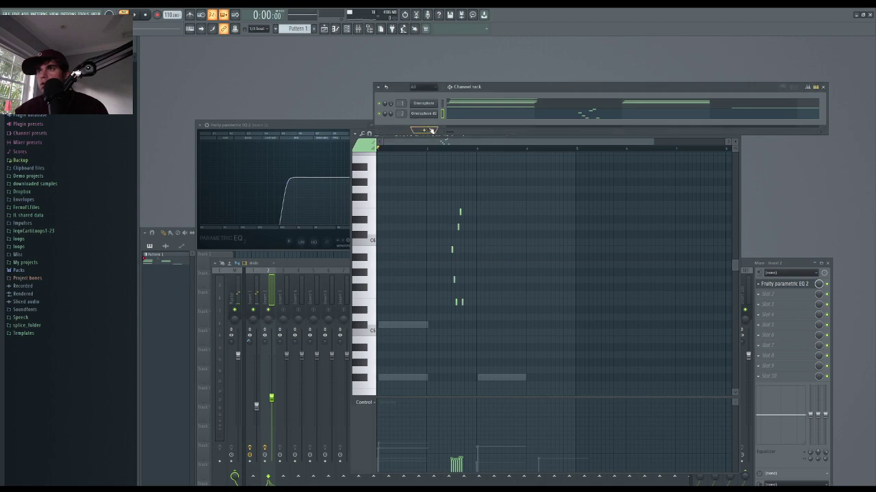
{"action": "left_click", "coordinate": [413, 414]}
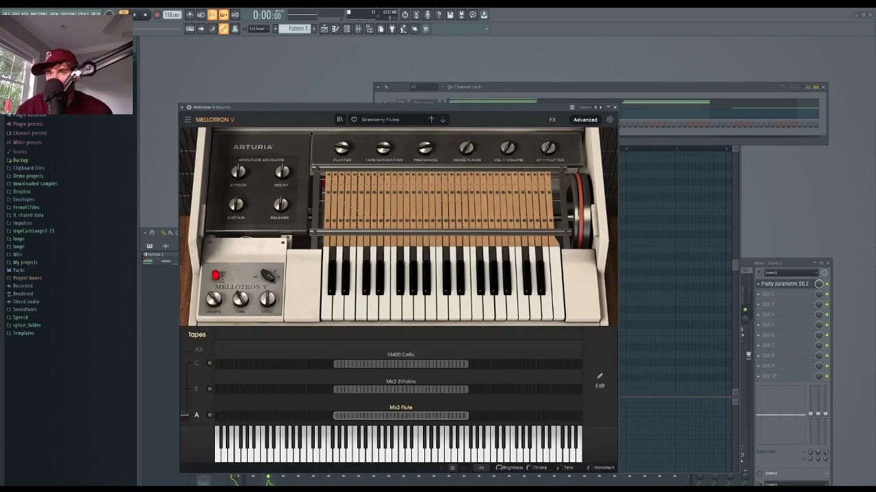
{"action": "left_click", "coordinate": [339, 119]}
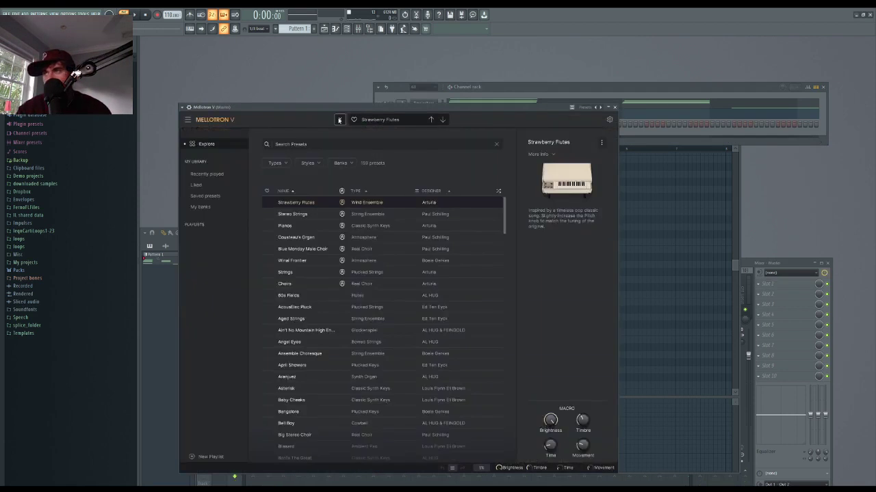
{"action": "scroll", "coordinate": [360, 267], "scroll_direction": "down", "scroll_amount": 2}
{"action": "scroll", "coordinate": [360, 267], "scroll_direction": "up", "scroll_amount": 1}
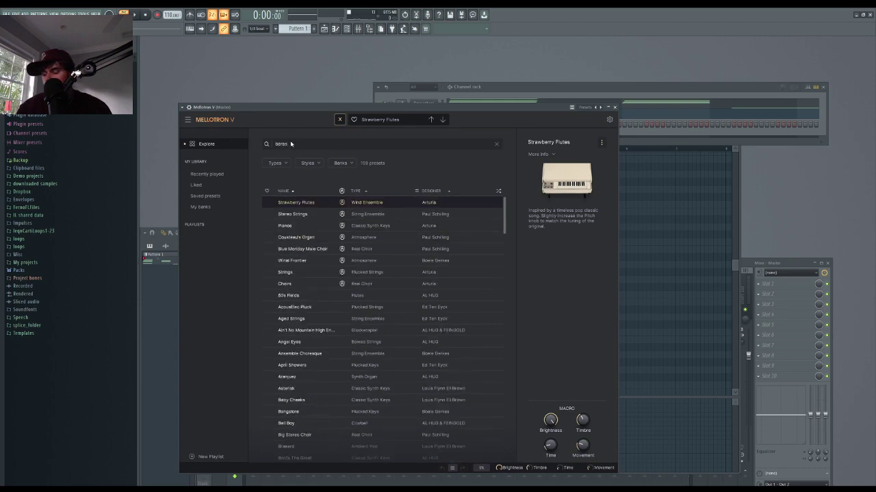
- Search the Mellotron V presets for "brass", load Brasssss, and enable playing notes from the typing keyboard
{"action": "left_click", "coordinate": [291, 144]}
{"action": "type", "text": "beras"}
{"action": "key", "text": "BackSpace"}
{"action": "type", "text": "br"}
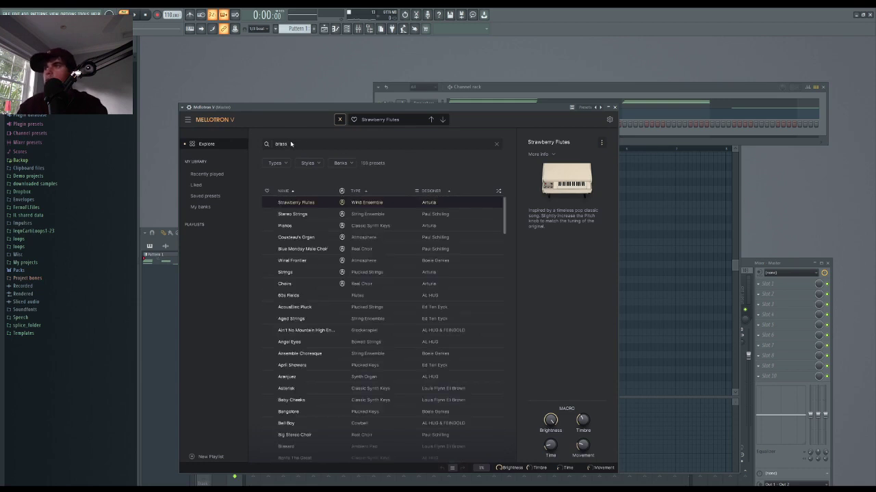
{"action": "type", "text": "ass"}
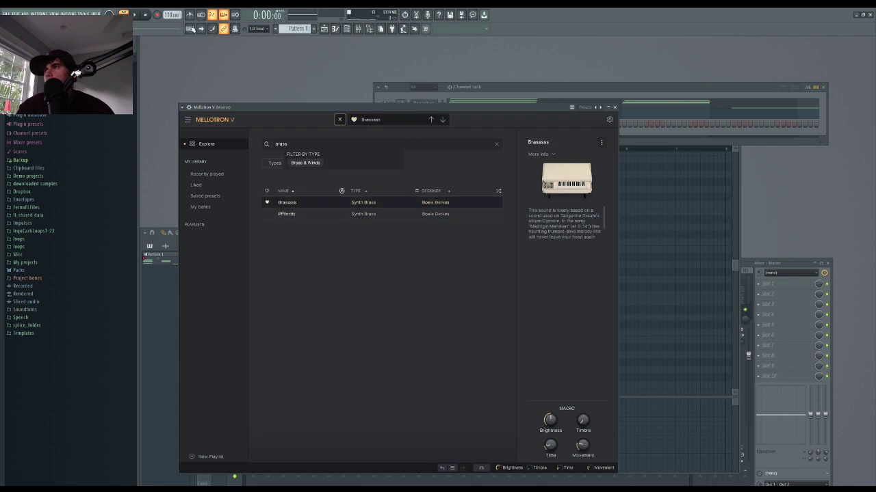
{"action": "left_click", "coordinate": [191, 29]}
{"action": "left_click", "coordinate": [615, 107]}
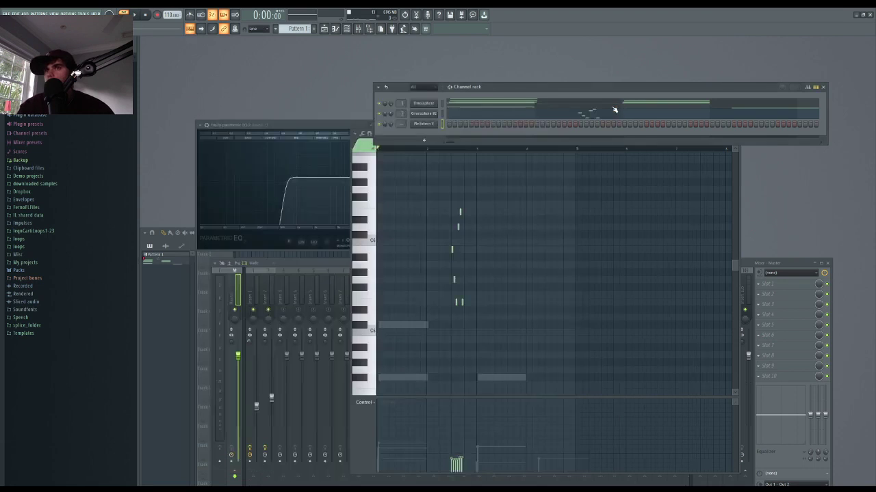
- Route the Mellotron V channel to mixer insert 3 and lower its pitch in the channel settings
{"action": "left_click_drag", "start_coordinate": [409, 89], "coordinate": [379, 94]}
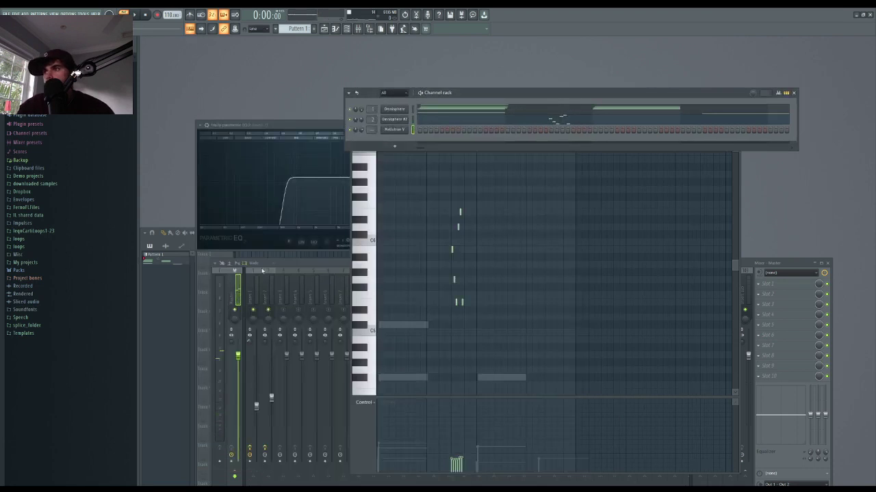
{"action": "left_click", "coordinate": [394, 130]}
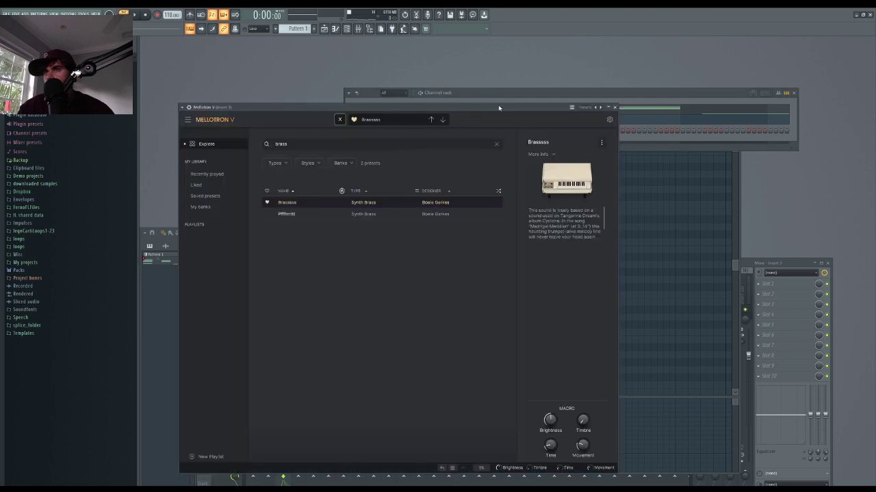
{"action": "left_click", "coordinate": [609, 120]}
{"action": "left_click", "coordinate": [608, 121]}
{"action": "left_click", "coordinate": [189, 107]}
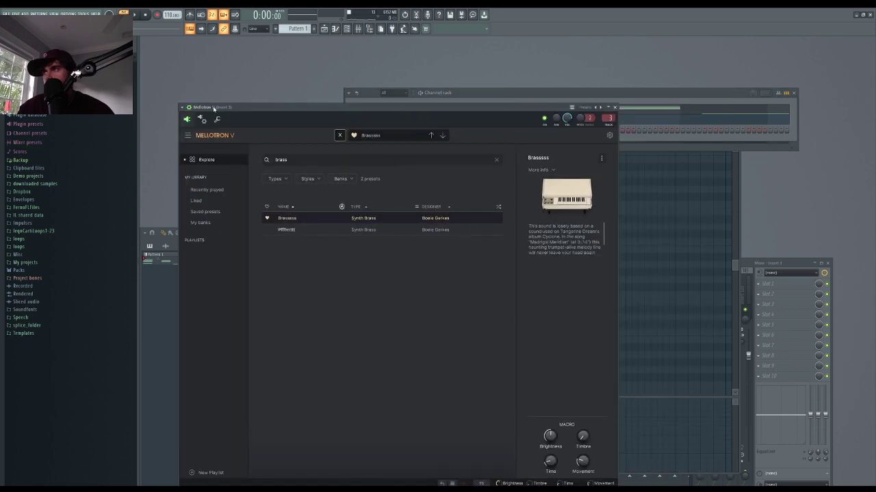
{"action": "left_click_drag", "start_coordinate": [214, 109], "coordinate": [261, 134]}
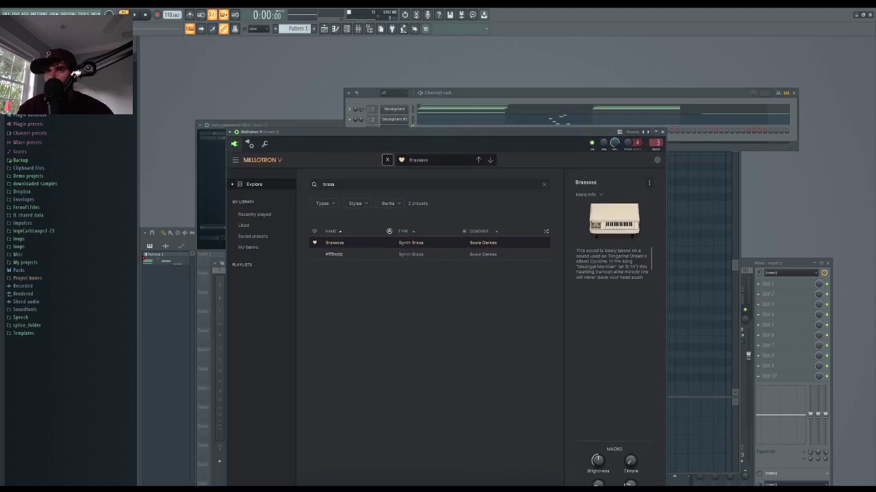
{"action": "left_click_drag", "start_coordinate": [628, 143], "coordinate": [627, 164]}
{"action": "left_click", "coordinate": [662, 131]}
- Place a B3 note at the pattern's start in the Mellotron V piano roll, as long as the first chord
{"action": "key", "text": "space"}
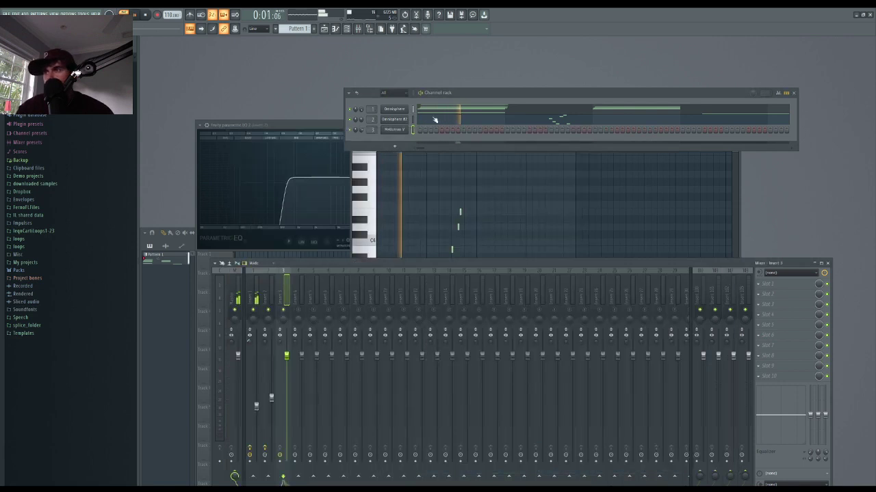
{"action": "key", "text": "space"}
{"action": "key", "text": "F7"}
{"action": "scroll", "coordinate": [385, 294], "scroll_direction": "down", "scroll_amount": 3}
{"action": "left_click", "coordinate": [382, 257]}
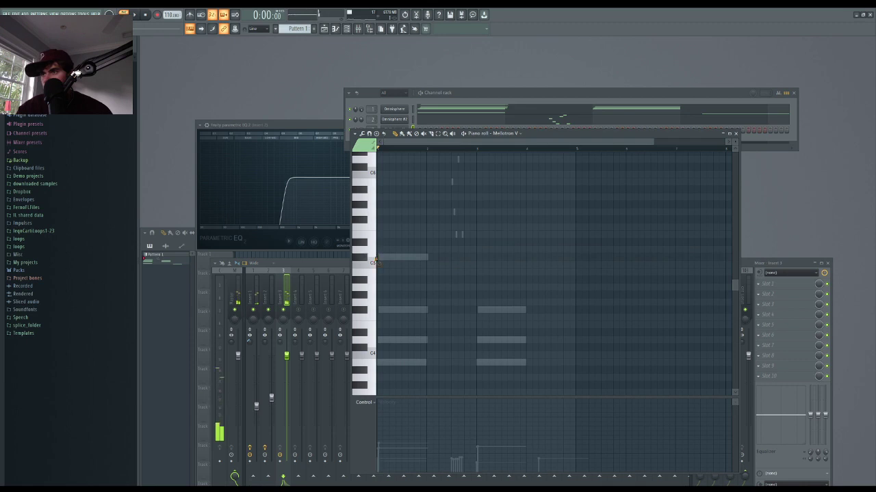
{"action": "scroll", "coordinate": [377, 274], "scroll_direction": "down", "scroll_amount": 1}
{"action": "left_click", "coordinate": [379, 336]}
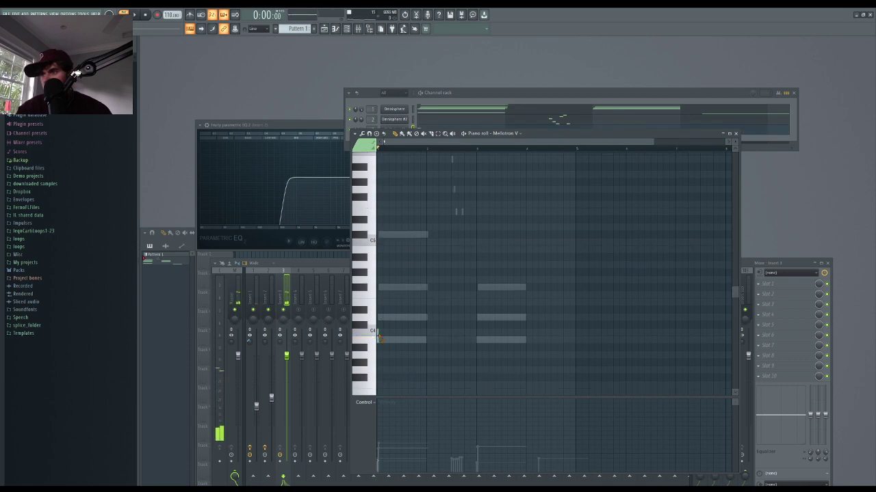
{"action": "left_click", "coordinate": [381, 339]}
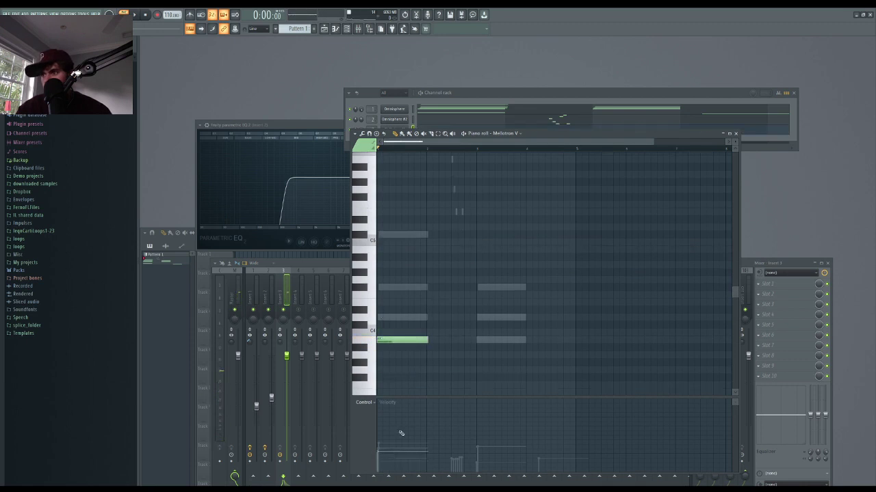
- Lower the volume of mixer insert 3 and audition the B3 note with the pattern
{"action": "left_click", "coordinate": [281, 345]}
{"action": "left_click_drag", "start_coordinate": [287, 358], "coordinate": [288, 384]}
{"action": "key", "text": "space"}
{"action": "key", "text": "space"}
{"action": "left_click", "coordinate": [466, 227]}
{"action": "scroll", "coordinate": [387, 315], "scroll_direction": "up", "scroll_amount": 3}
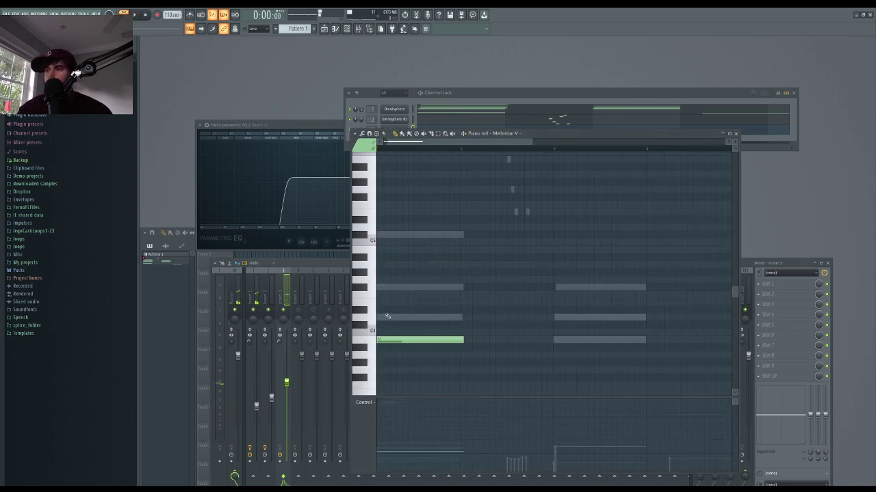
- Add long D4, E4 and B4 notes with staggered starts in the first bar, overlapping the B3 note
{"action": "left_click", "coordinate": [398, 318]}
{"action": "right_click", "coordinate": [399, 318]}
{"action": "left_click", "coordinate": [410, 319]}
{"action": "left_click", "coordinate": [415, 302]}
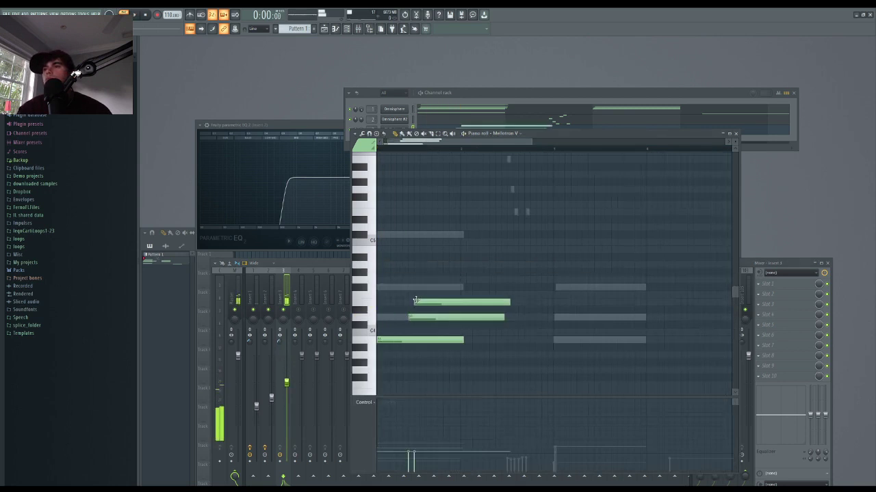
{"action": "left_click", "coordinate": [422, 264]}
{"action": "right_click", "coordinate": [423, 266]}
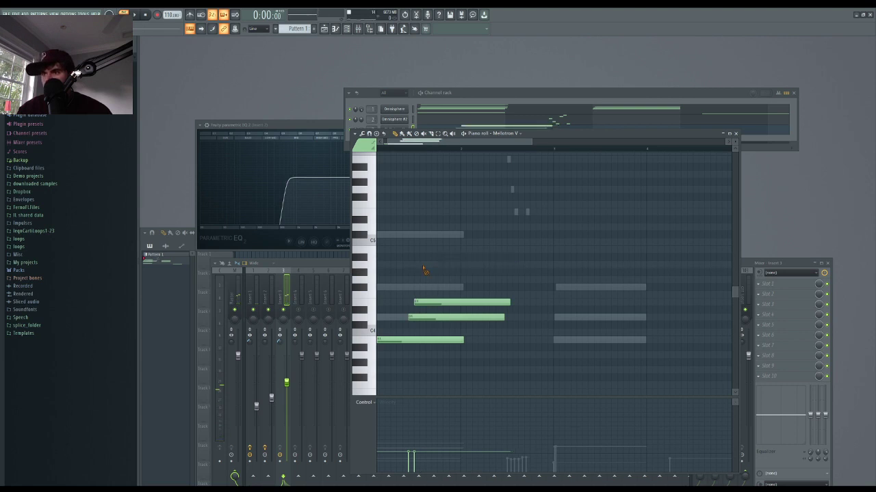
{"action": "left_click", "coordinate": [427, 257]}
{"action": "right_click", "coordinate": [428, 258]}
{"action": "left_click", "coordinate": [428, 251]}
- Try a high C#5 or C5 note starting just after the B4, and delete it again
{"action": "left_click", "coordinate": [438, 234]}
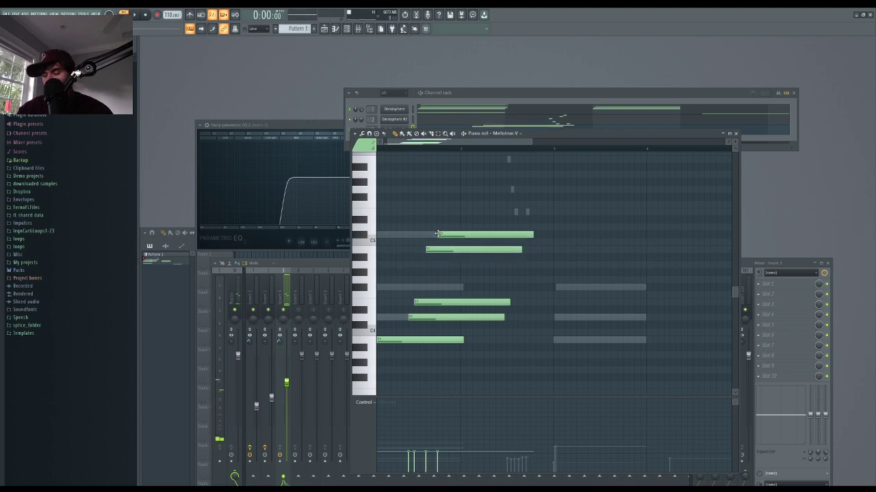
{"action": "key", "text": "space"}
{"action": "key", "text": "space"}
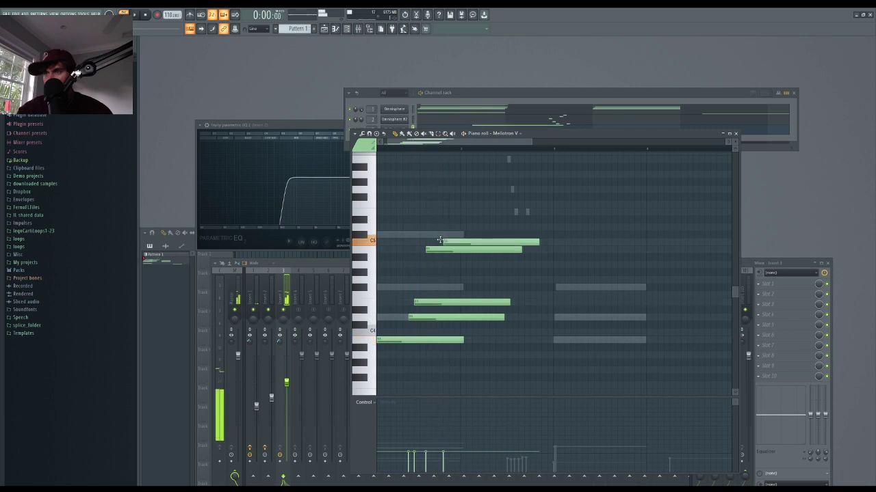
{"action": "right_click", "coordinate": [446, 235]}
- Add a C#4 note below the D4, an F#4 above the E4 and a C#5 above the B4, sounding them for harmony
{"action": "left_click", "coordinate": [419, 315]}
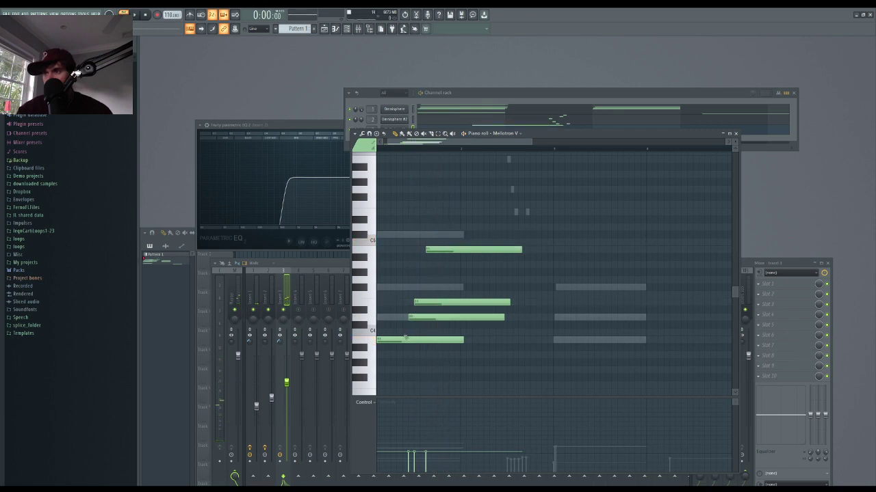
{"action": "left_click", "coordinate": [405, 338]}
{"action": "left_click", "coordinate": [409, 324]}
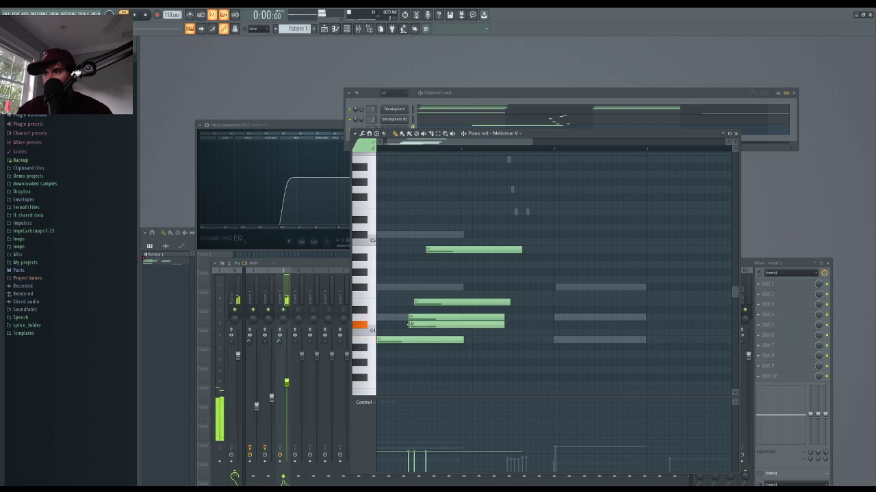
{"action": "left_click", "coordinate": [432, 316]}
{"action": "left_click", "coordinate": [430, 302]}
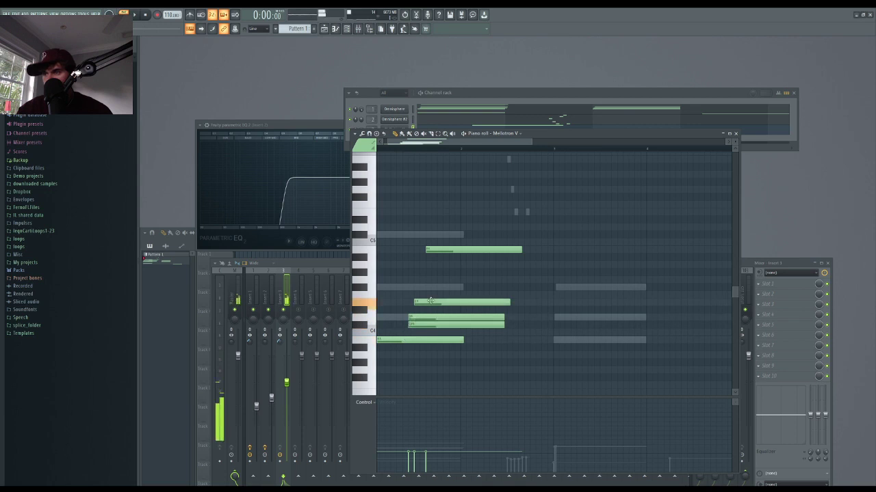
{"action": "left_click", "coordinate": [413, 287]}
{"action": "left_click", "coordinate": [426, 249]}
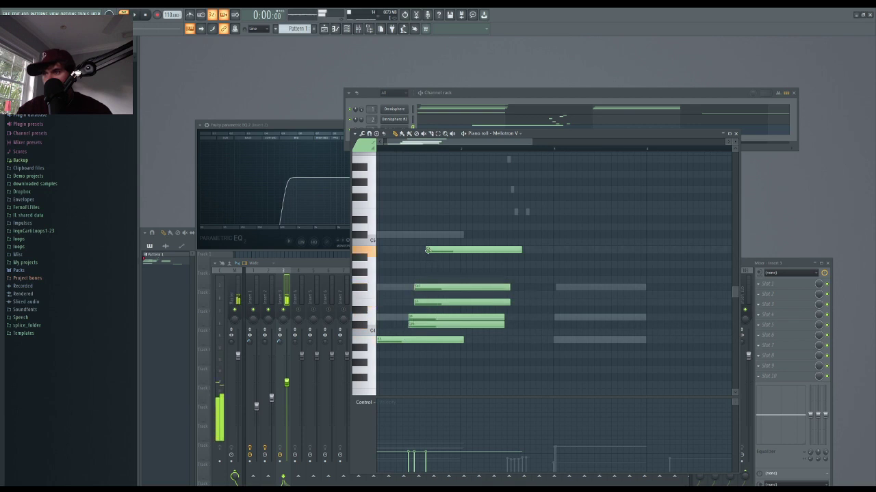
{"action": "left_click", "coordinate": [432, 235]}
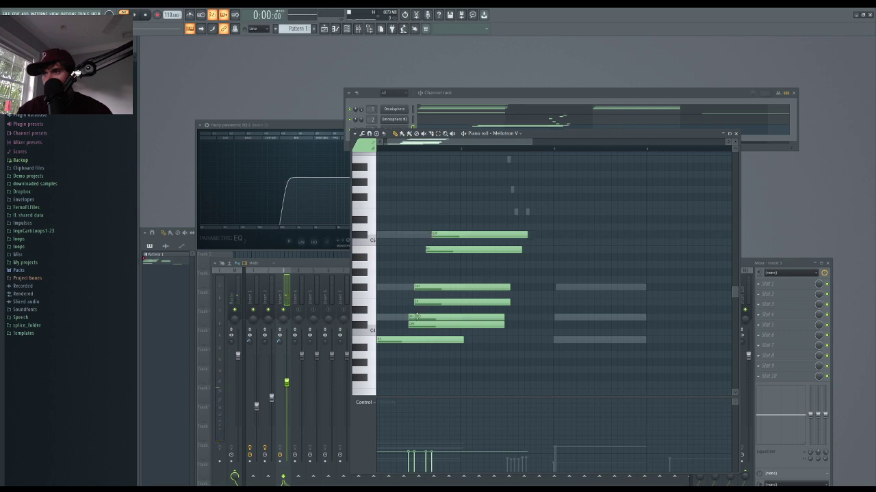
{"action": "left_click", "coordinate": [406, 338]}
{"action": "left_click", "coordinate": [415, 324]}
{"action": "left_click", "coordinate": [420, 301]}
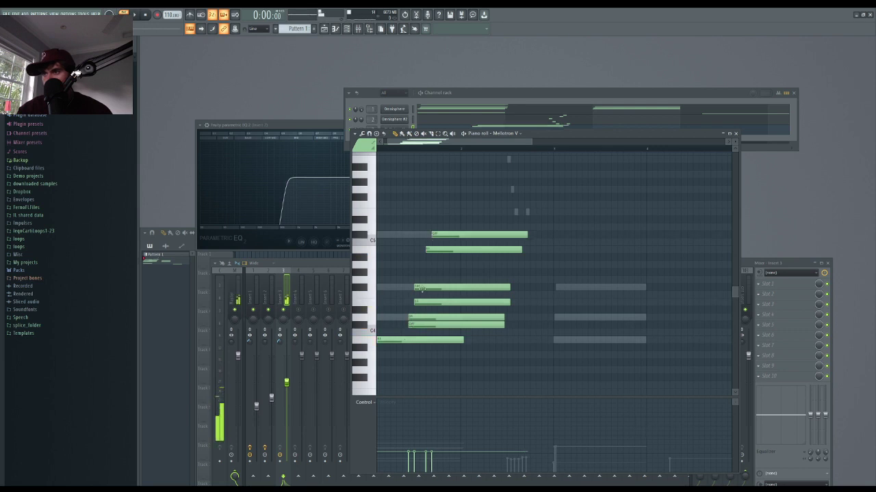
- Sound the F#4, B4 and C#5 notes, delete the C#4 note below the D4, and play the pattern
{"action": "left_click", "coordinate": [422, 288]}
{"action": "left_click", "coordinate": [441, 249]}
{"action": "left_click", "coordinate": [434, 235]}
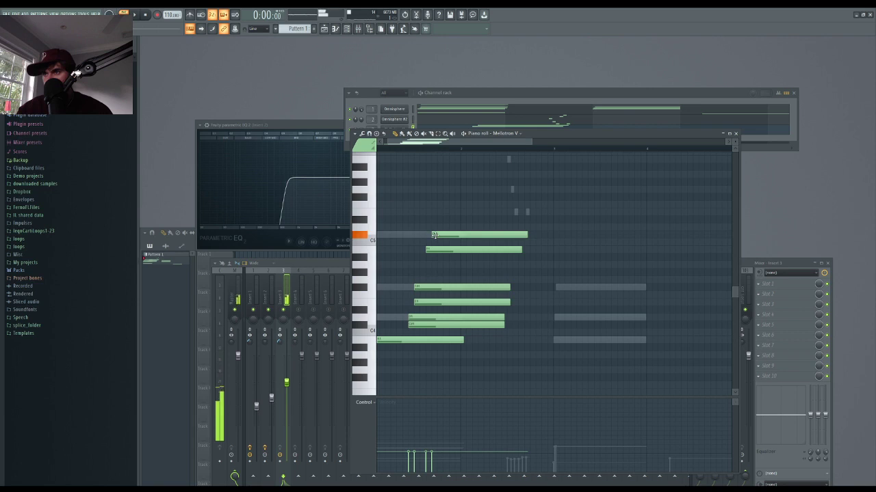
{"action": "right_click", "coordinate": [412, 325]}
{"action": "key", "text": "space"}
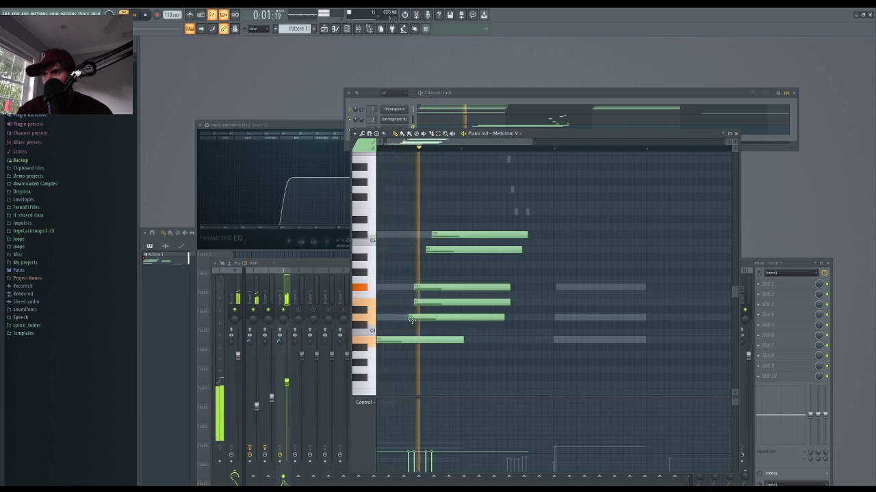
{"action": "key", "text": "space"}
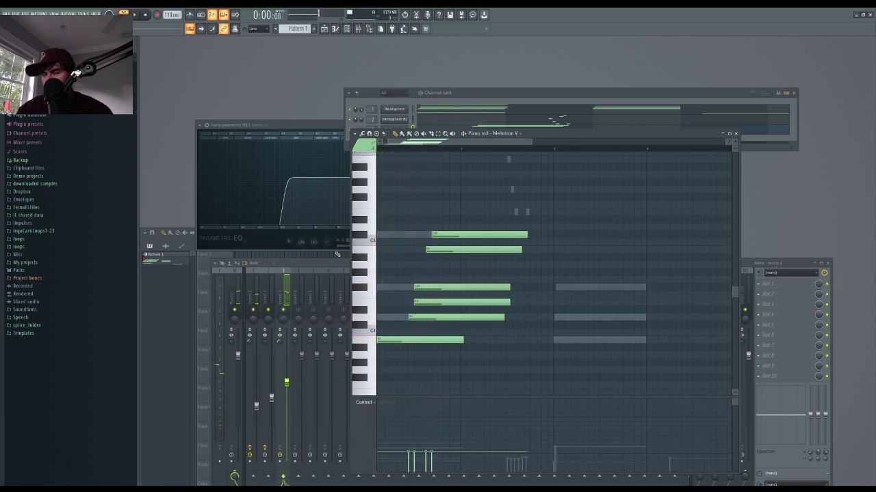
- Discard the lengths of all the Mellotron V notes to make them short hits
{"action": "key", "text": "shift+d"}
{"action": "scroll", "coordinate": [410, 233], "scroll_direction": "down", "scroll_amount": 3}
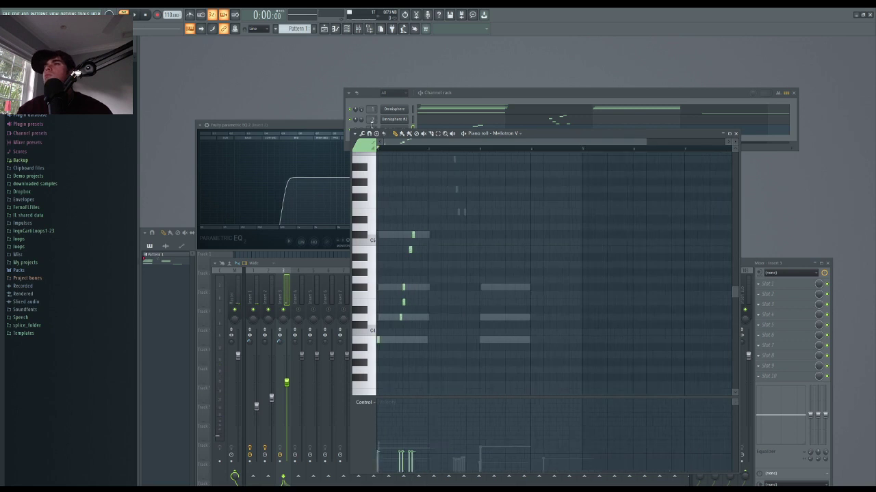
{"action": "left_click", "coordinate": [371, 124]}
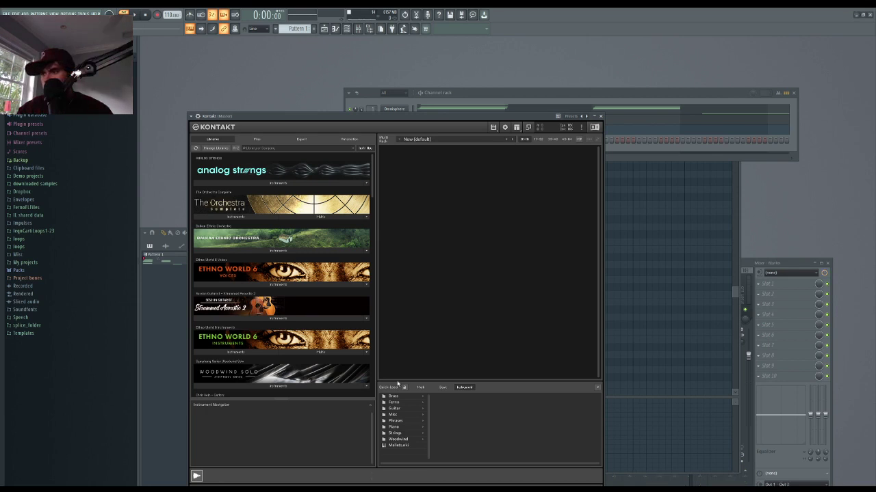
- Load the Passion Flute instrument from Kontakt's Woodwind folder and close the plugin window
{"action": "left_click", "coordinate": [398, 439]}
{"action": "scroll", "coordinate": [471, 425], "scroll_direction": "down", "scroll_amount": 2}
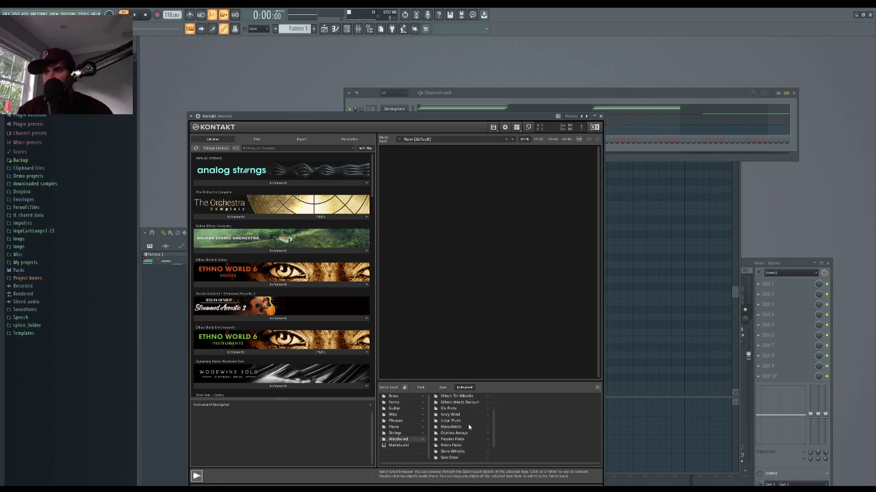
{"action": "left_click", "coordinate": [471, 421]}
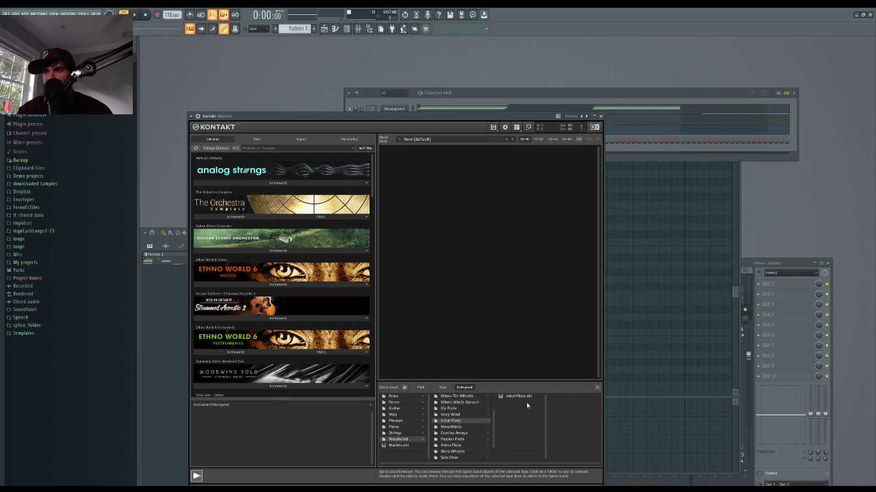
{"action": "left_click", "coordinate": [456, 440]}
{"action": "left_click_drag", "start_coordinate": [520, 396], "coordinate": [518, 262]}
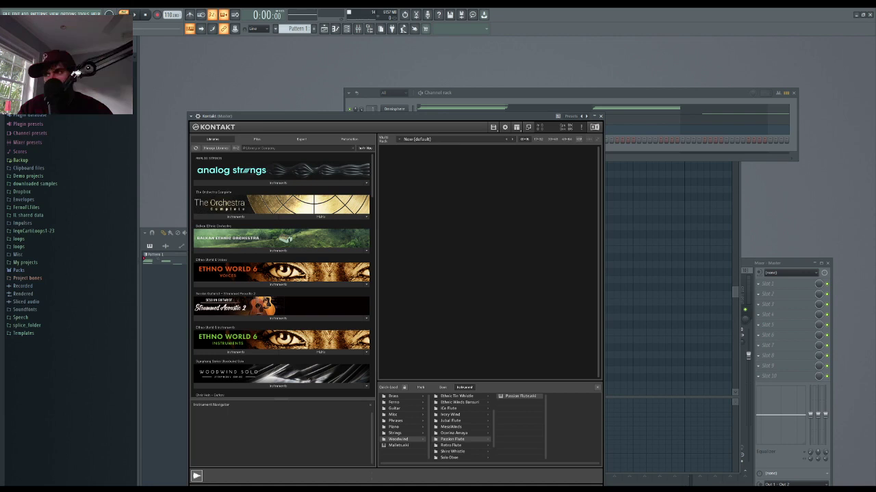
{"action": "left_click", "coordinate": [601, 117]}
- Play the pattern briefly and route the Kontakt channel to mixer insert 4
{"action": "key", "text": "space"}
{"action": "key", "text": "space"}
{"action": "left_click_drag", "start_coordinate": [373, 140], "coordinate": [373, 131]}
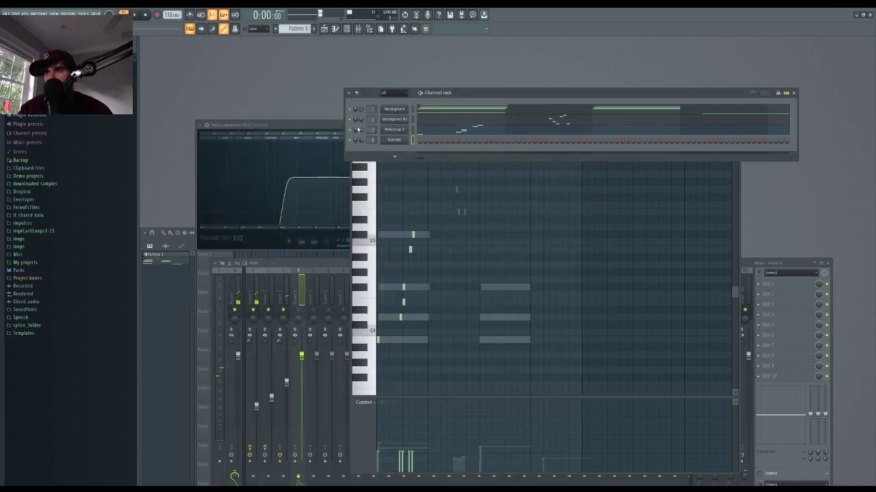
- Toggle the Mellotron V channel's mute and lower the volume of mixer insert 1 slightly during playback
{"action": "left_click", "coordinate": [349, 130]}
{"action": "key", "text": "space"}
{"action": "left_click_drag", "start_coordinate": [257, 407], "coordinate": [257, 410]}
{"action": "key", "text": "space"}
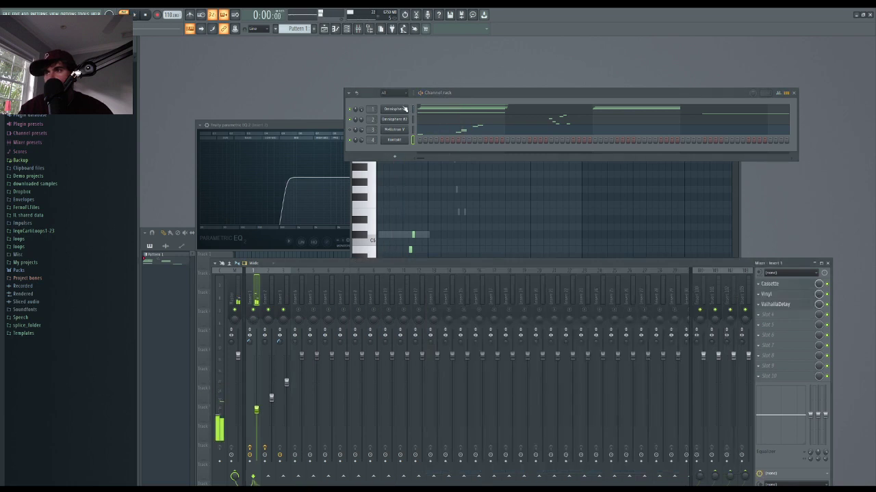
- Switch the first Omnisphere channel's patch to Dark Grains Piano, listen to it, and close the plugin window
{"action": "left_click", "coordinate": [396, 110]}
{"action": "left_click_drag", "start_coordinate": [196, 77], "coordinate": [494, 91]}
{"action": "left_click", "coordinate": [484, 405]}
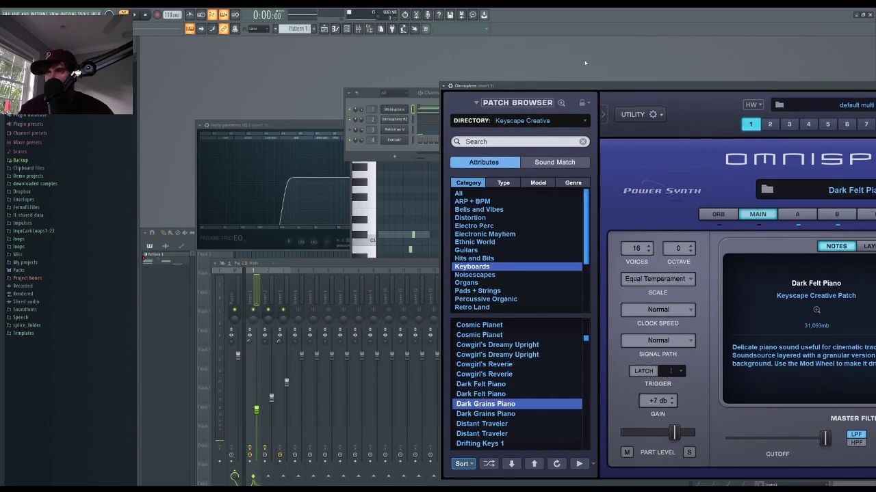
{"action": "left_click_drag", "start_coordinate": [554, 86], "coordinate": [519, 78]}
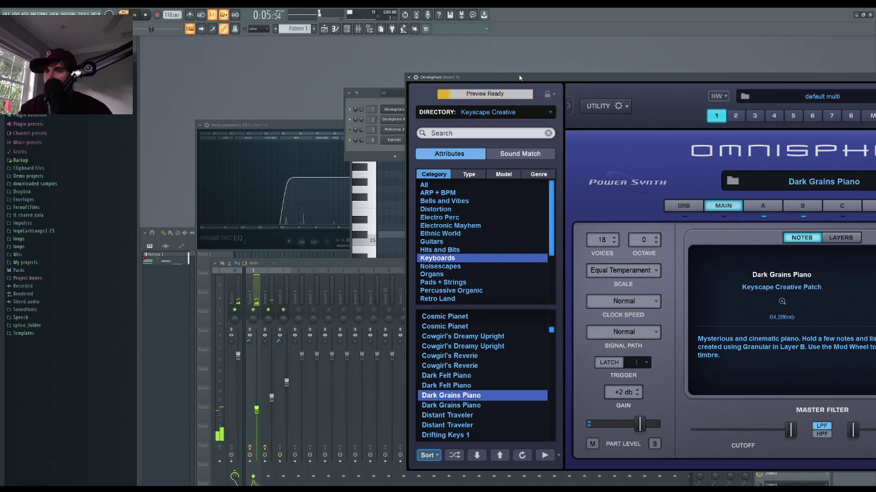
{"action": "left_click_drag", "start_coordinate": [519, 77], "coordinate": [233, 134]}
{"action": "key", "text": "space"}
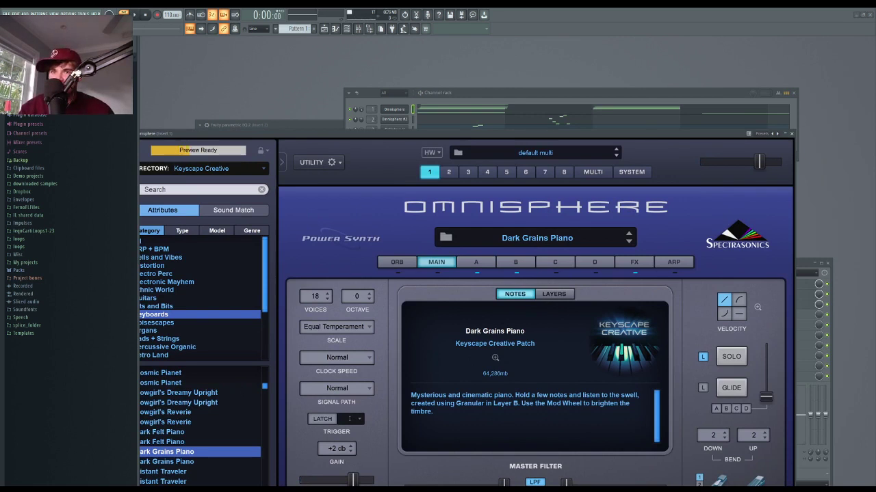
{"action": "left_click", "coordinate": [792, 134]}
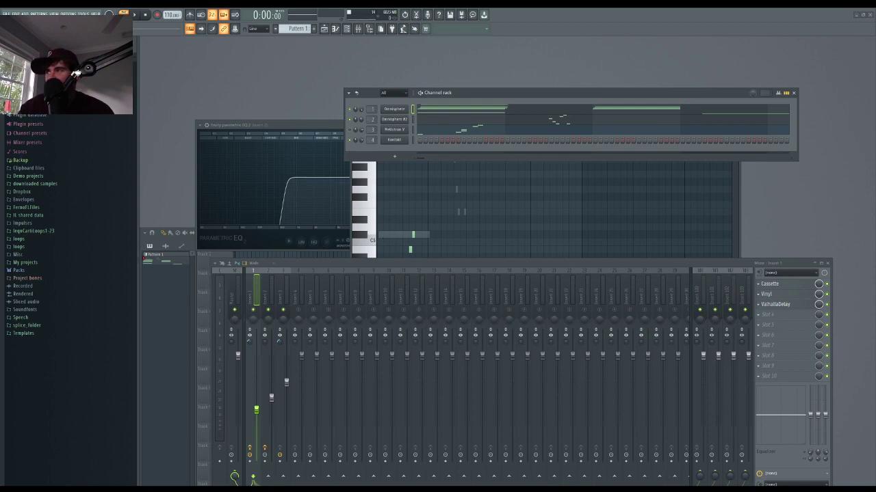
- Raise the volume of mixer insert 1, play the pattern, and mute the Mellotron V channel
{"action": "key", "text": "space"}
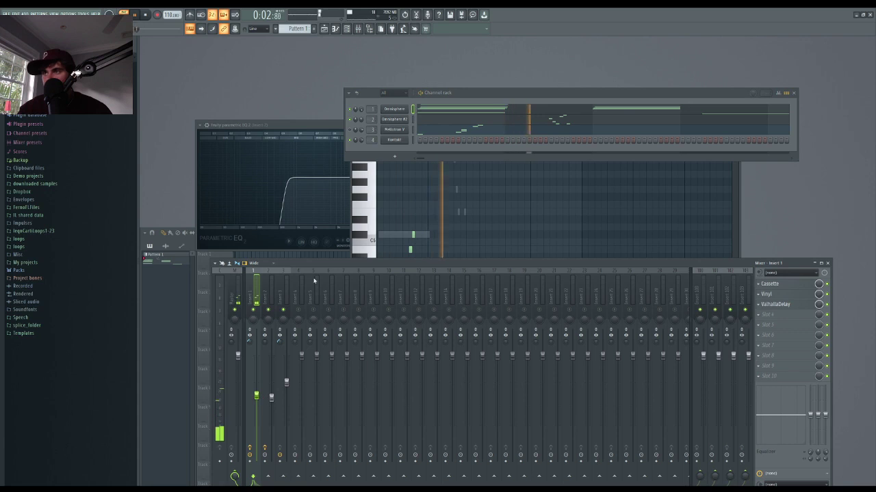
{"action": "key", "text": "space"}
{"action": "key", "text": "space"}
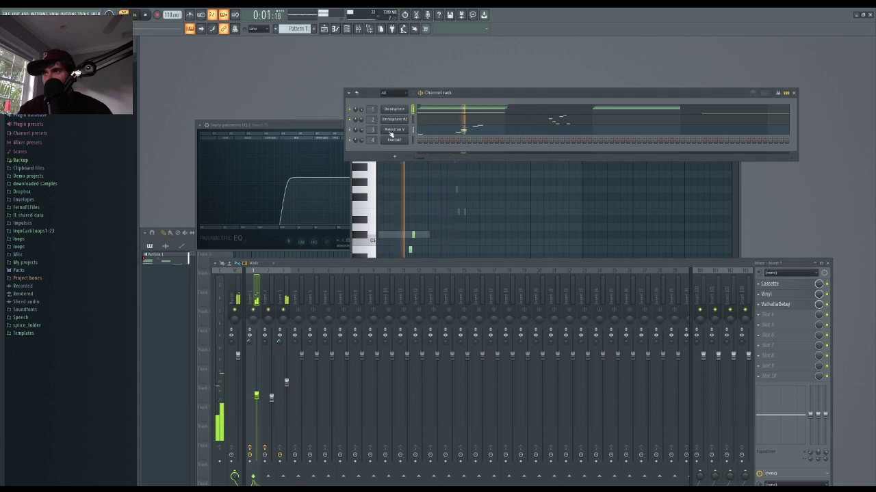
{"action": "left_click", "coordinate": [350, 130]}
{"action": "key", "text": "space"}
{"action": "key", "text": "space"}
- Copy the Mellotron V notes into the Kontakt channel and delete the copied B3 note at the start
{"action": "left_click", "coordinate": [412, 130]}
{"action": "key", "text": "ctrl+c"}
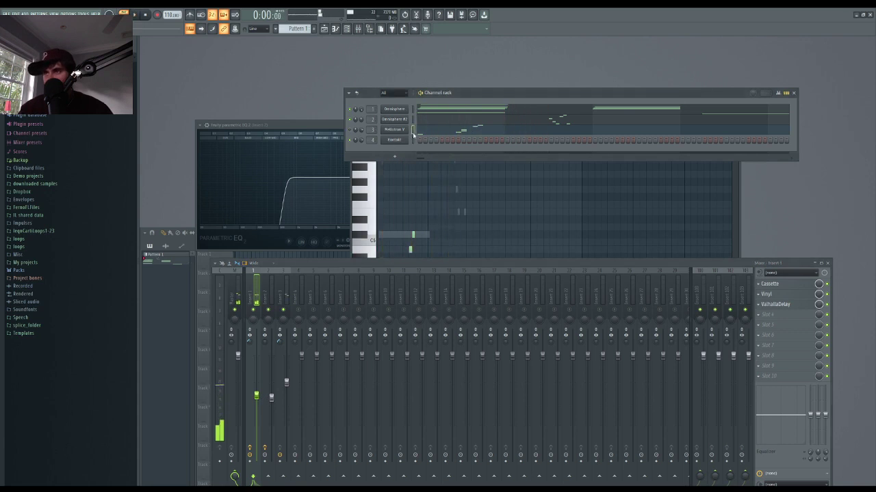
{"action": "left_click", "coordinate": [412, 141]}
{"action": "key", "text": "ctrl+v"}
{"action": "left_click", "coordinate": [402, 200]}
{"action": "scroll", "coordinate": [396, 314], "scroll_direction": "down", "scroll_amount": 2}
{"action": "right_click", "coordinate": [377, 302]}
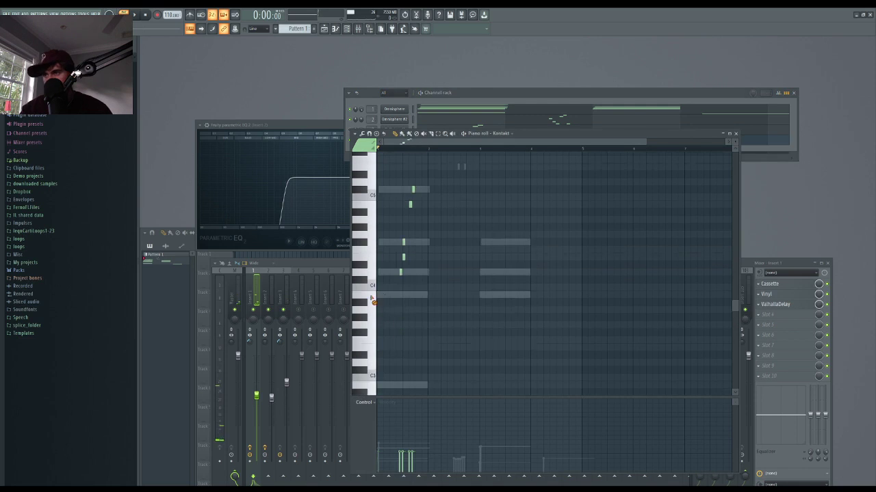
- Unmute mixer insert 4 and test low notes such as A#3, B3 and C#4 in the first bar, deleting each one
{"action": "left_click", "coordinate": [379, 304]}
{"action": "right_click", "coordinate": [378, 304]}
{"action": "left_click", "coordinate": [299, 310]}
{"action": "left_click", "coordinate": [396, 250]}
{"action": "left_click", "coordinate": [411, 295]}
{"action": "right_click", "coordinate": [411, 295]}
{"action": "left_click", "coordinate": [383, 280]}
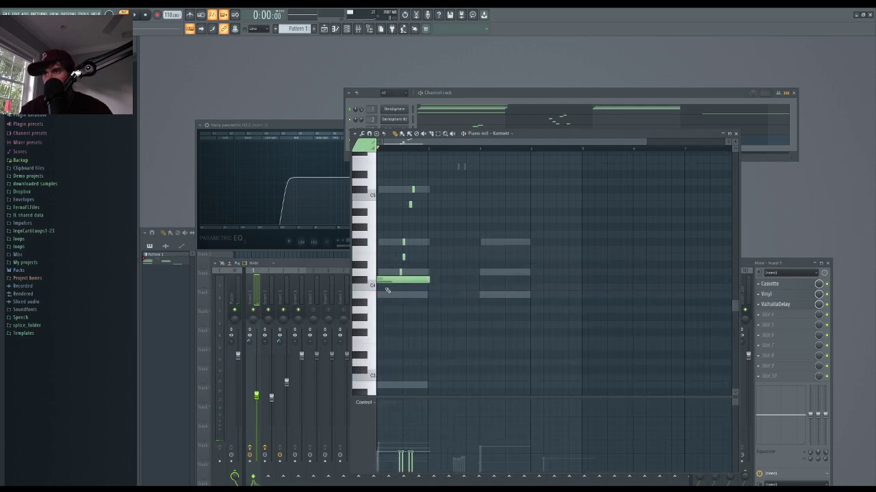
{"action": "right_click", "coordinate": [383, 280]}
- Add a long B4 note at the pattern start, and undo a trial removal of the short D4, E4 and F#4 notes
{"action": "left_click_drag", "start_coordinate": [379, 205], "coordinate": [365, 204]}
{"action": "right_click", "coordinate": [401, 272]}
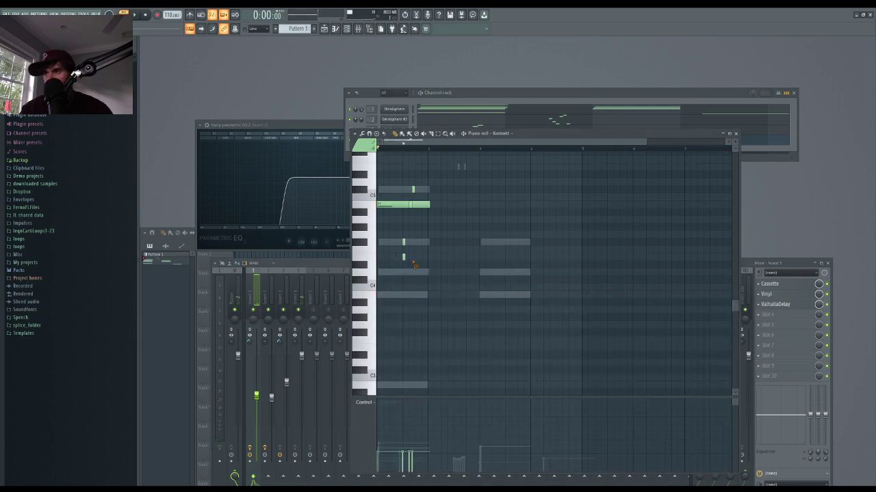
{"action": "right_click", "coordinate": [404, 242]}
{"action": "right_click", "coordinate": [404, 257]}
{"action": "key", "text": "ctrl+z"}
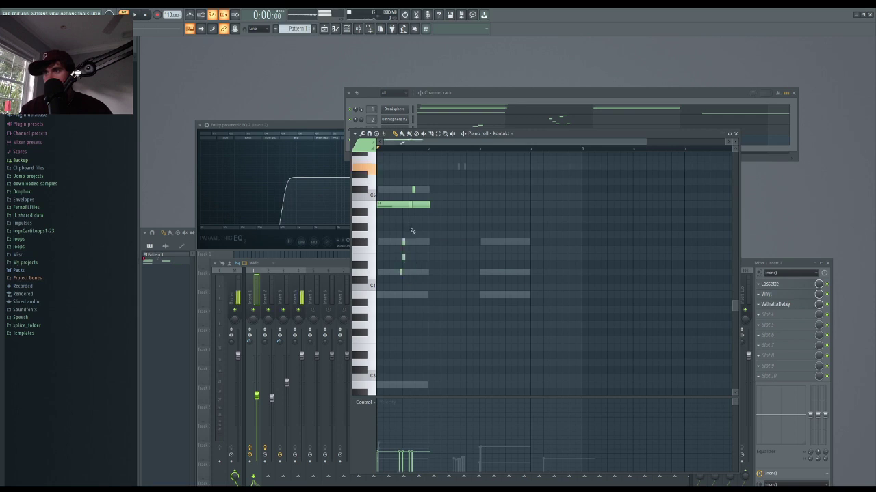
- Add long E5 and F#5 notes with staggered starts above the B4 note and play the pattern
{"action": "left_click", "coordinate": [392, 304]}
{"action": "right_click", "coordinate": [418, 305]}
{"action": "scroll", "coordinate": [391, 189], "scroll_direction": "up", "scroll_amount": 1}
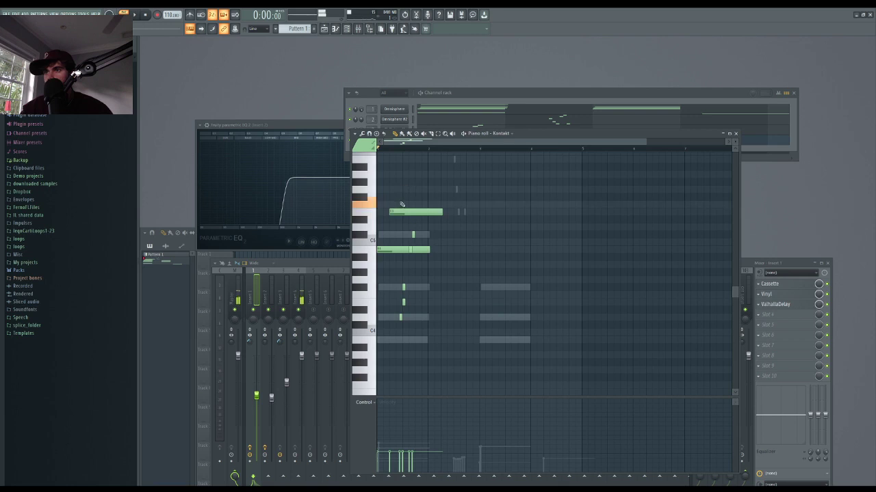
{"action": "left_click", "coordinate": [403, 200]}
{"action": "key", "text": "space"}
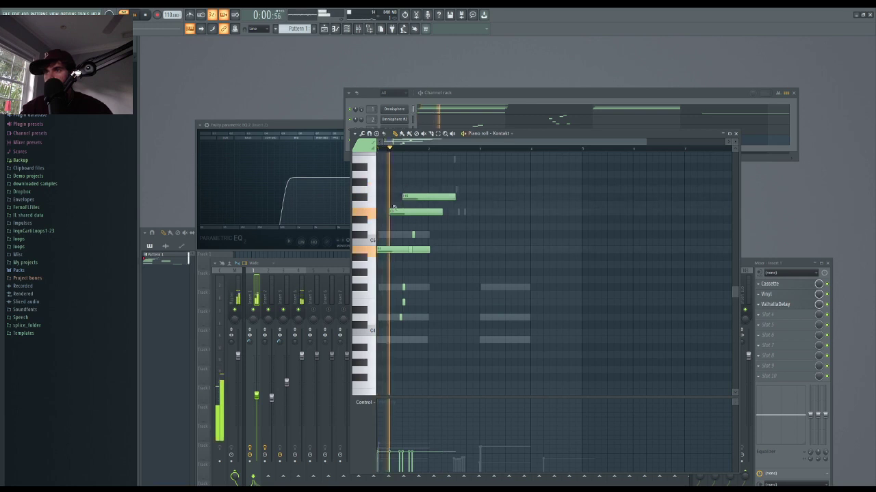
{"action": "key", "text": "space"}
{"action": "key", "text": "space"}
- Using a 1/6 beat snap, start the E5 note later and raise the F#5 note to A5, replaying the pattern
{"action": "left_click_drag", "start_coordinate": [396, 210], "coordinate": [409, 209]}
{"action": "scroll", "coordinate": [403, 214], "scroll_direction": "up", "scroll_amount": 3, "text": "ctrl"}
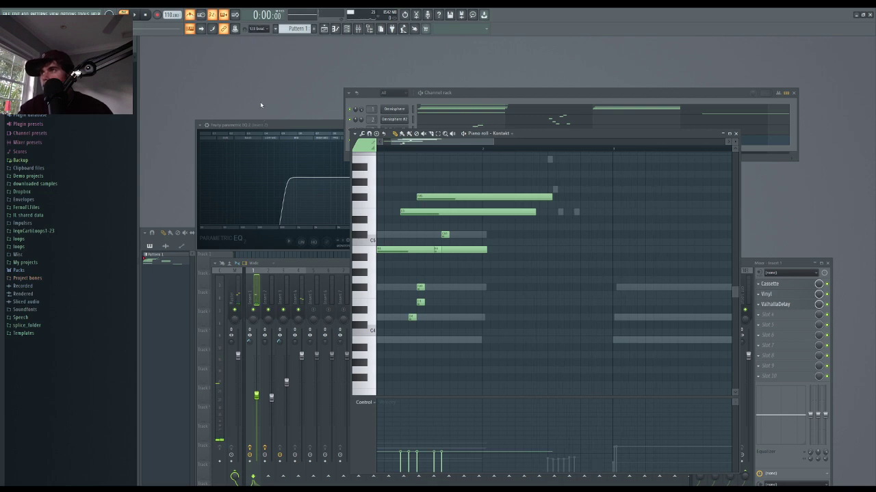
{"action": "key", "text": "space"}
{"action": "key", "text": "space"}
{"action": "scroll", "coordinate": [404, 212], "scroll_direction": "up", "scroll_amount": 2, "text": "ctrl"}
{"action": "key", "text": "space"}
{"action": "left_click_drag", "start_coordinate": [413, 212], "coordinate": [448, 174]}
{"action": "key", "text": "space"}
{"action": "scroll", "coordinate": [464, 186], "scroll_direction": "up", "scroll_amount": 1}
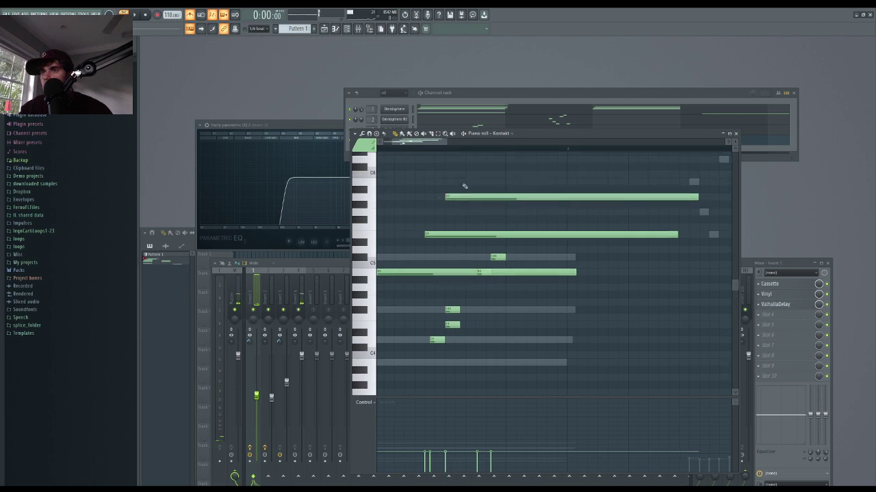
- Shorten the A5 note to a sixth of a beat and follow it with short B5, F#5 and C#6 notes
{"action": "left_click_drag", "start_coordinate": [696, 196], "coordinate": [455, 184]}
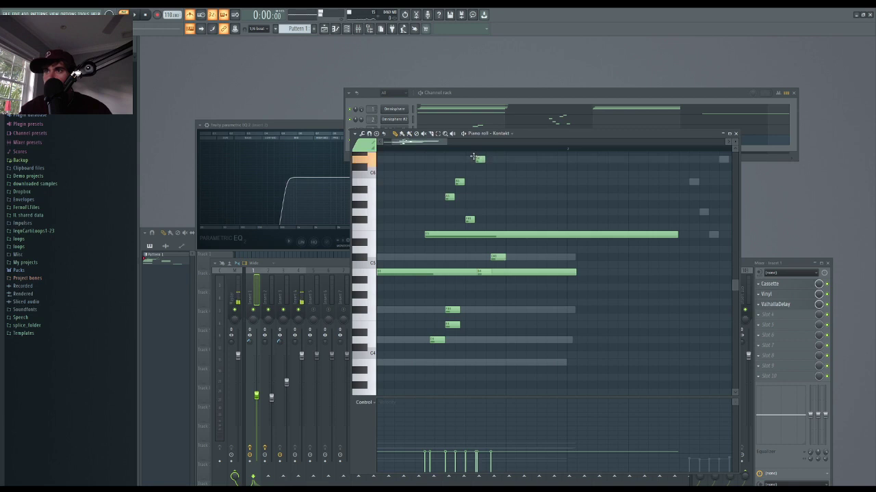
{"action": "left_click", "coordinate": [476, 166]}
{"action": "scroll", "coordinate": [492, 226], "scroll_direction": "up", "scroll_amount": 2}
{"action": "key", "text": "space"}
- Delete the long E5 and the short C#5 note, and replay the run
{"action": "right_click", "coordinate": [498, 303]}
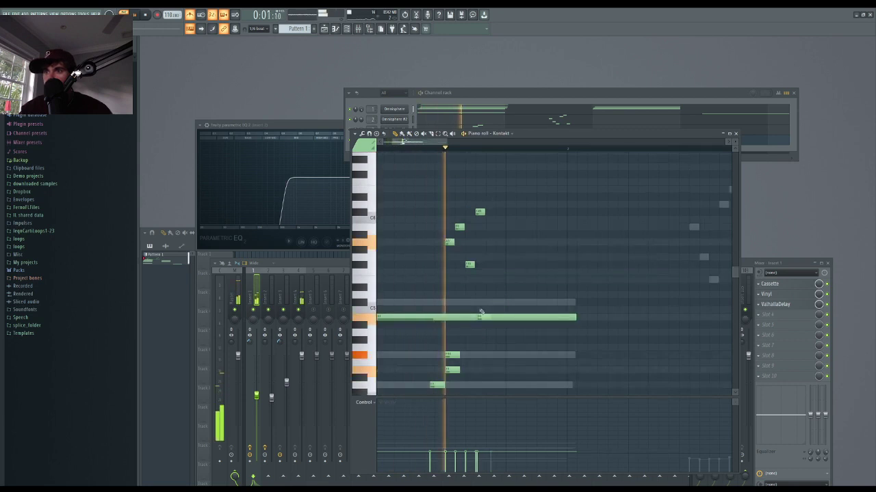
{"action": "key", "text": "space"}
{"action": "key", "text": "space"}
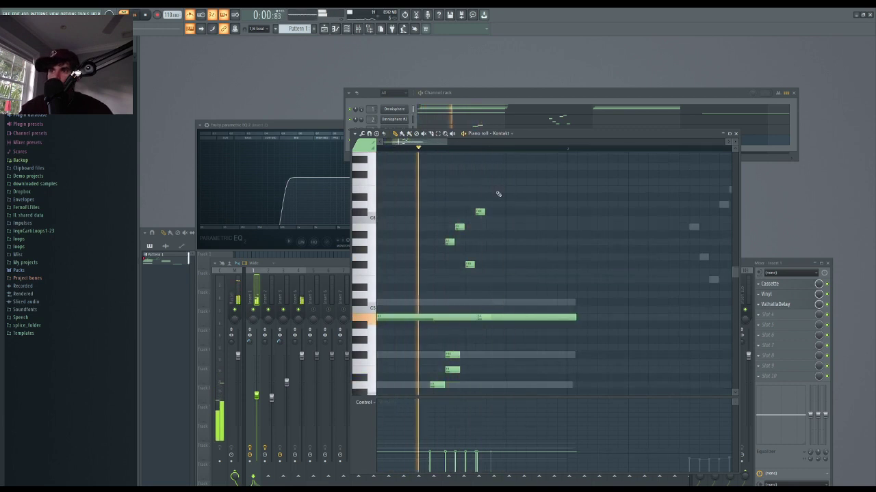
- Add a long D6 note after the short C#6 note and play the melody
{"action": "left_click", "coordinate": [509, 174]}
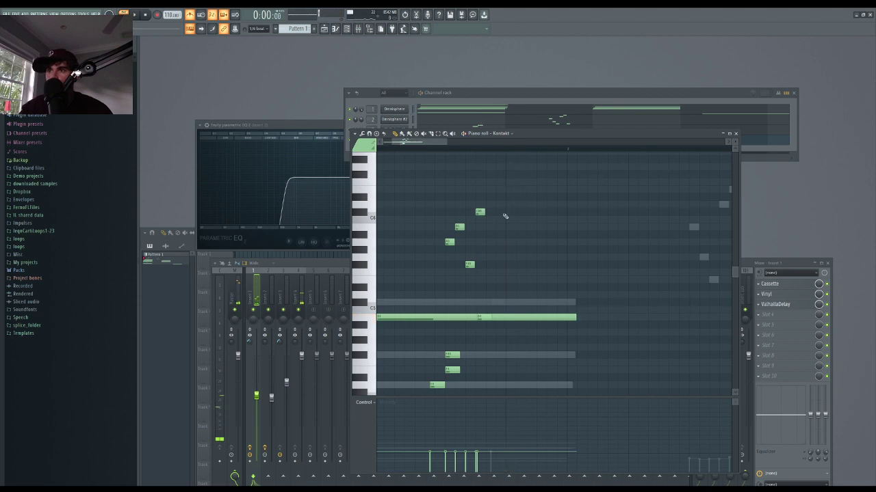
{"action": "left_click_drag", "start_coordinate": [505, 214], "coordinate": [576, 206]}
{"action": "key", "text": "space"}
{"action": "key", "text": "space"}
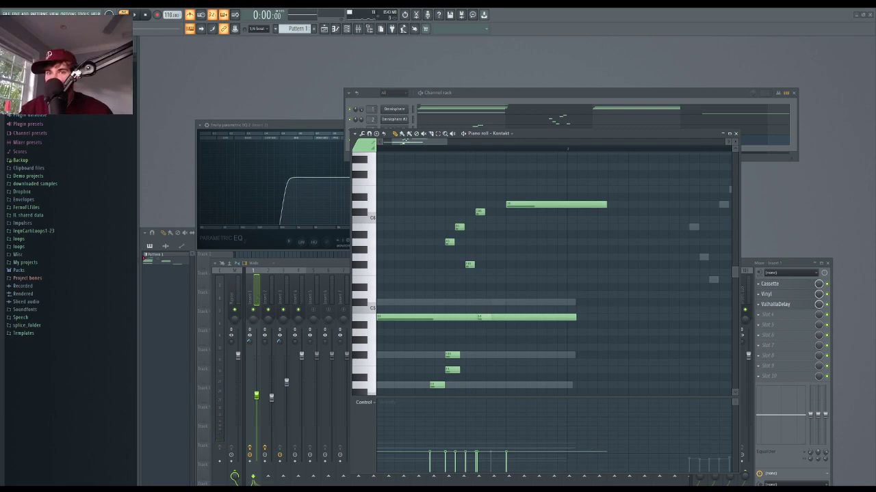
{"action": "key", "text": "space"}
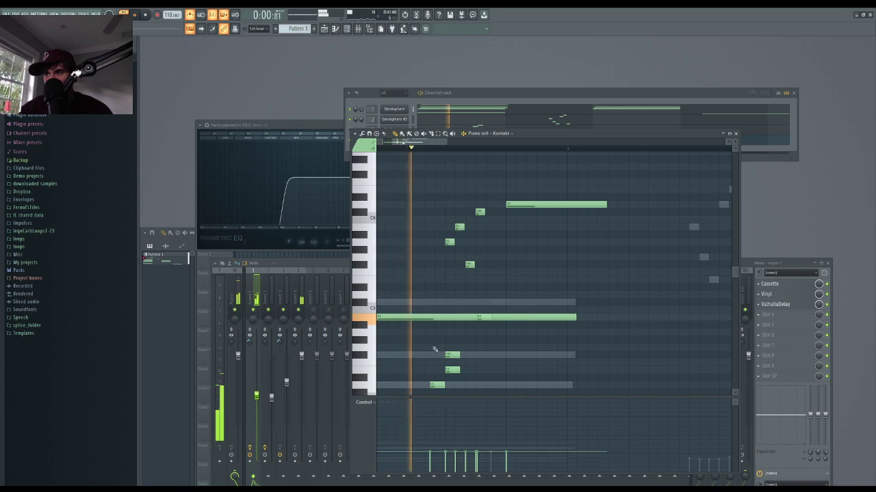
{"action": "key", "text": "space"}
- Delete the leftover short D4, E4 and F#4 notes from the Kontakt part and play it
{"action": "scroll", "coordinate": [441, 351], "scroll_direction": "down", "scroll_amount": 1}
{"action": "right_click", "coordinate": [436, 362]}
{"action": "right_click", "coordinate": [452, 348]}
{"action": "right_click", "coordinate": [453, 334]}
{"action": "key", "text": "space"}
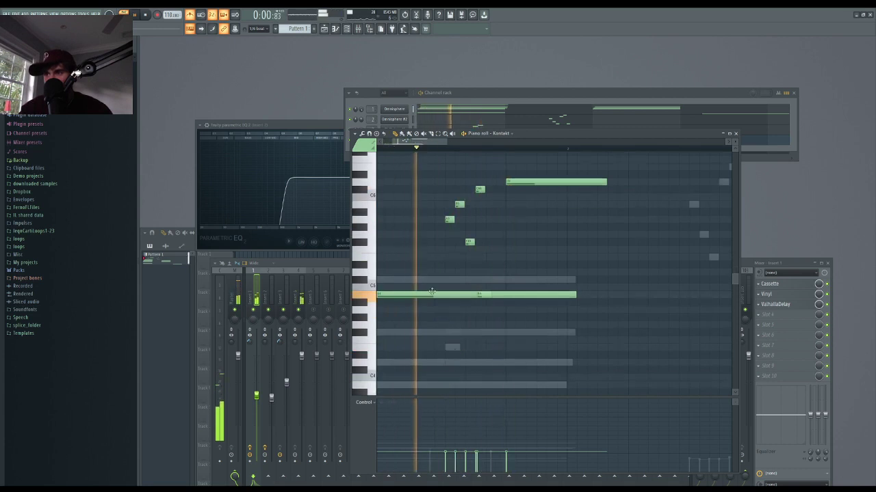
{"action": "key", "text": "space"}
- Add a short E5 note just before the A5 as the start of the run, and play the pattern
{"action": "left_click", "coordinate": [430, 265]}
{"action": "right_click", "coordinate": [431, 266]}
{"action": "left_click", "coordinate": [427, 259]}
{"action": "key", "text": "space"}
{"action": "left_click_drag", "start_coordinate": [524, 258], "coordinate": [433, 261]}
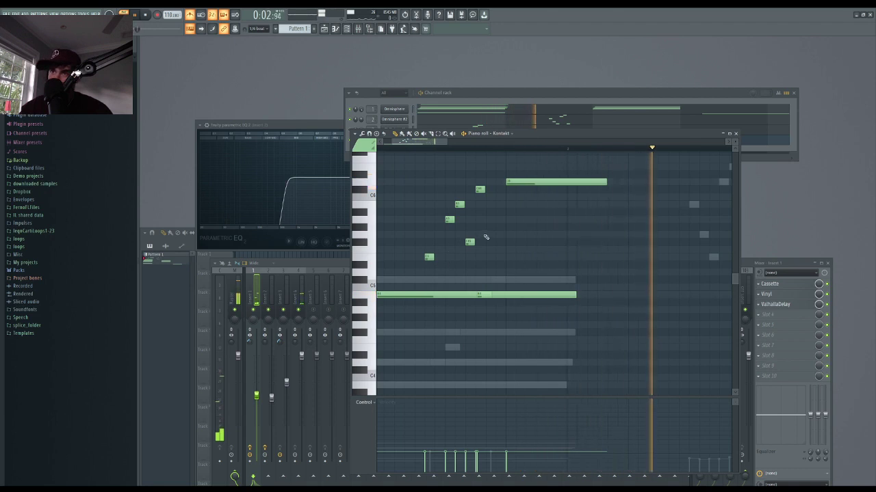
{"action": "key", "text": "space"}
- Lengthen the D6 note to about two beats, play the pattern, and select that note
{"action": "left_click_drag", "start_coordinate": [605, 182], "coordinate": [626, 182]}
{"action": "scroll", "coordinate": [586, 245], "scroll_direction": "down", "scroll_amount": 1}
{"action": "key", "text": "space"}
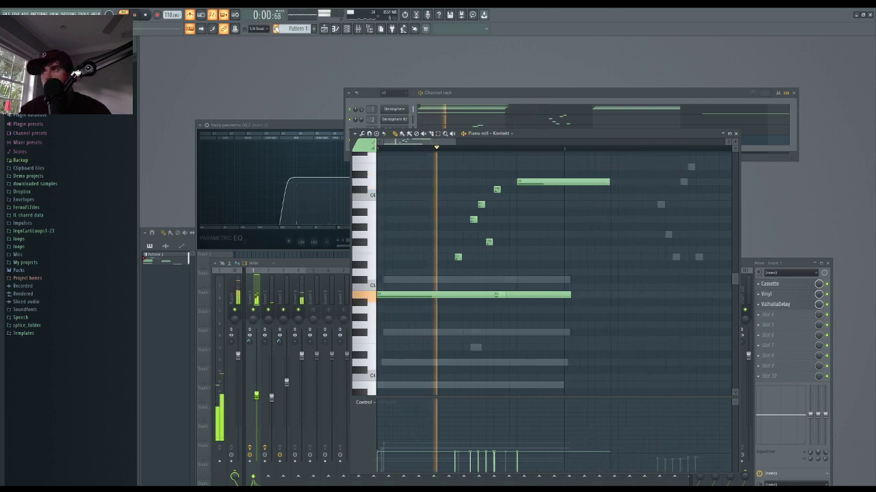
{"action": "left_click", "coordinate": [539, 182], "text": "ctrl"}
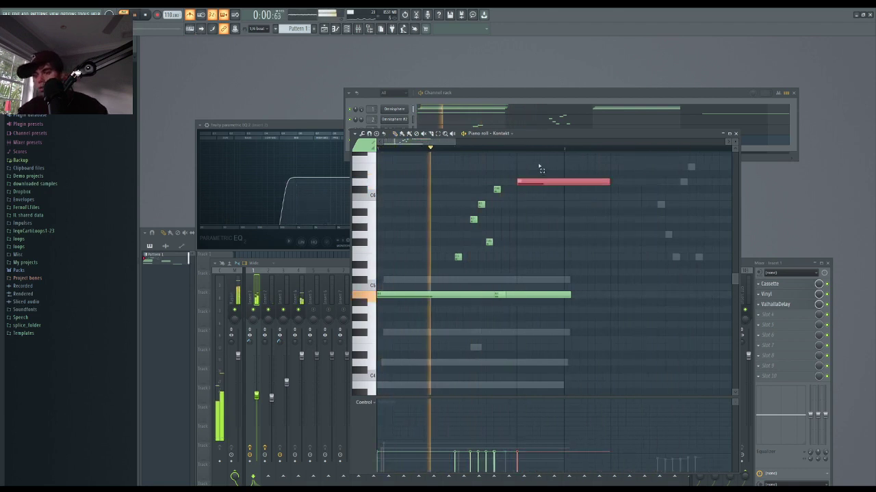
- Lower the long D6 note by an octave to D5, lengthen it slightly, and play the pattern
{"action": "key", "text": "ctrl+Down"}
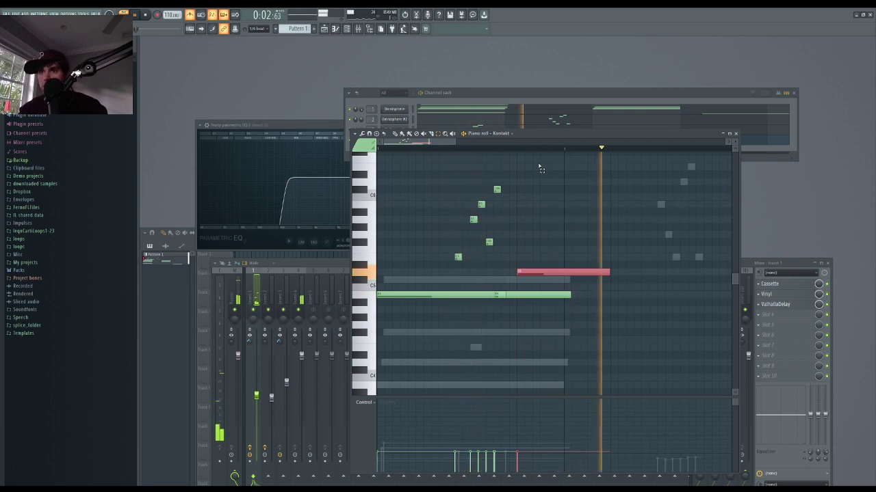
{"action": "left_click_drag", "start_coordinate": [608, 272], "coordinate": [623, 270]}
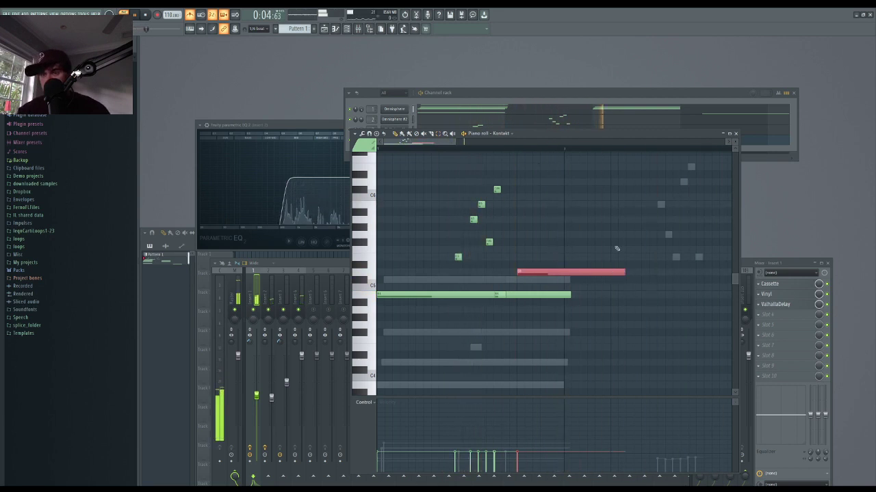
{"action": "left_click", "coordinate": [617, 248], "text": "ctrl"}
{"action": "scroll", "coordinate": [574, 238], "scroll_direction": "down", "scroll_amount": 1}
{"action": "key", "text": "space"}
{"action": "key", "text": "space"}
{"action": "key", "text": "ctrl+a"}
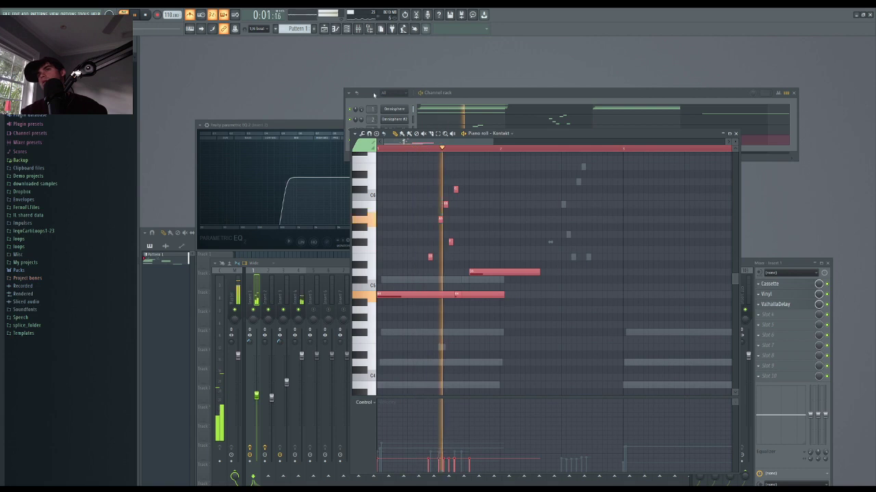
- Lengthen the Kontakt part's D5 note to about three beats and play the pattern
{"action": "left_click", "coordinate": [735, 134]}
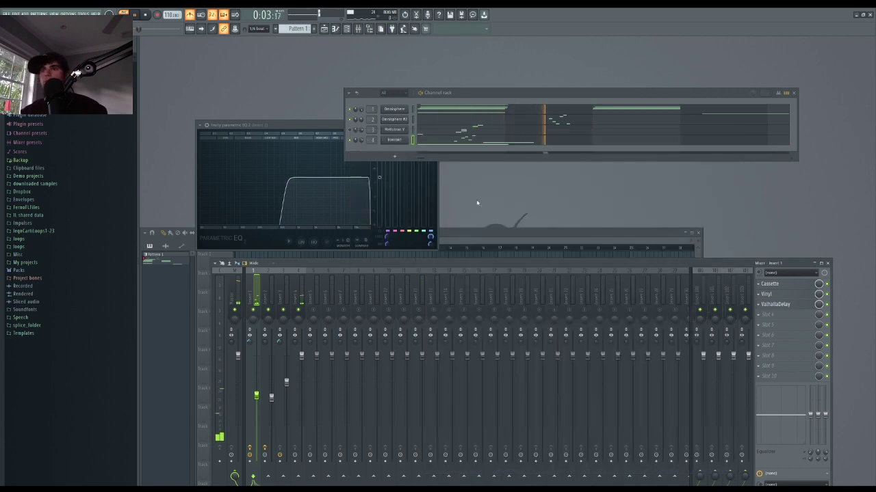
{"action": "key", "text": "space"}
{"action": "left_click", "coordinate": [427, 140]}
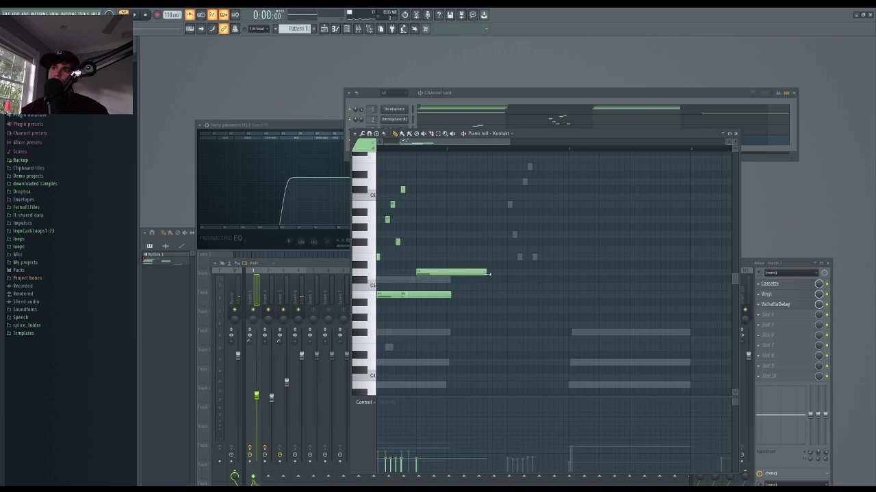
{"action": "left_click_drag", "start_coordinate": [488, 273], "coordinate": [493, 273]}
{"action": "key", "text": "space"}
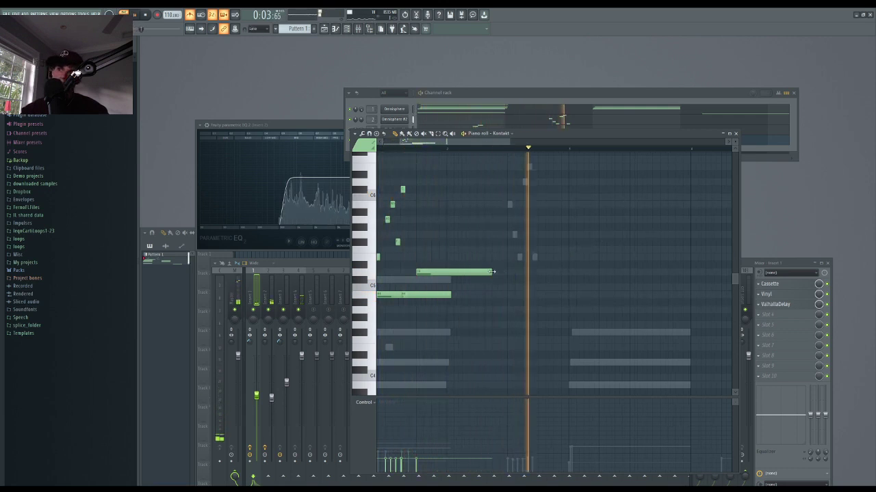
{"action": "left_click_drag", "start_coordinate": [489, 273], "coordinate": [508, 273]}
{"action": "scroll", "coordinate": [519, 274], "scroll_direction": "down", "scroll_amount": 2}
{"action": "key", "text": "space"}
{"action": "key", "text": "space"}
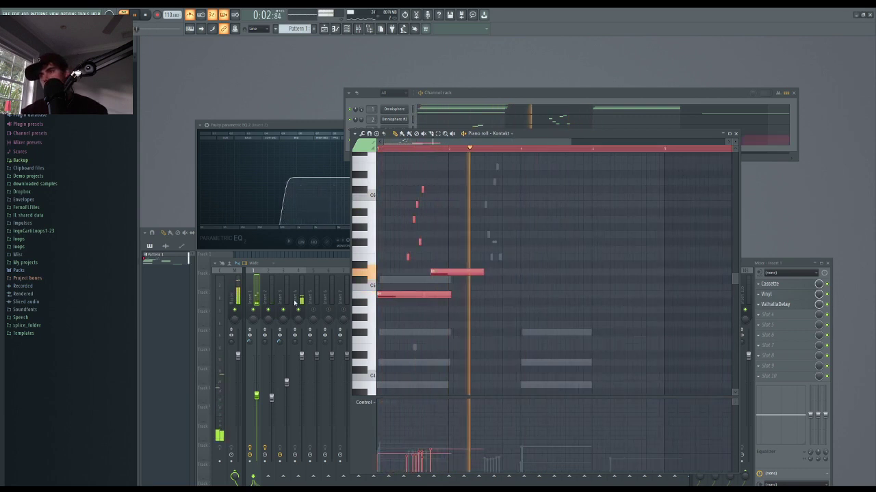
- Solo mixer insert 4, unmute insert 1 alongside it, and stop playback
{"action": "left_click", "coordinate": [371, 110]}
{"action": "right_click", "coordinate": [299, 310]}
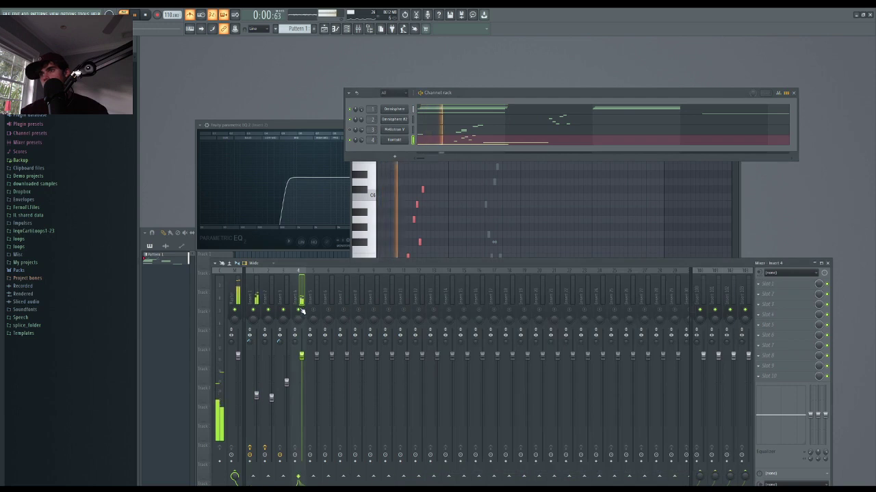
{"action": "left_click", "coordinate": [253, 310]}
{"action": "key", "text": "space"}
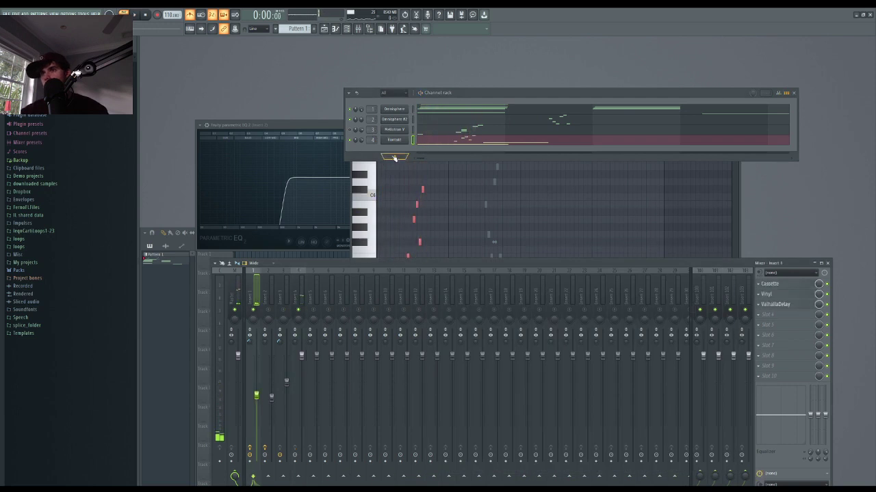
- Check the Omnisphere #2 instrument's bell patch during playback and close its window
{"action": "left_click", "coordinate": [403, 120]}
{"action": "key", "text": "space"}
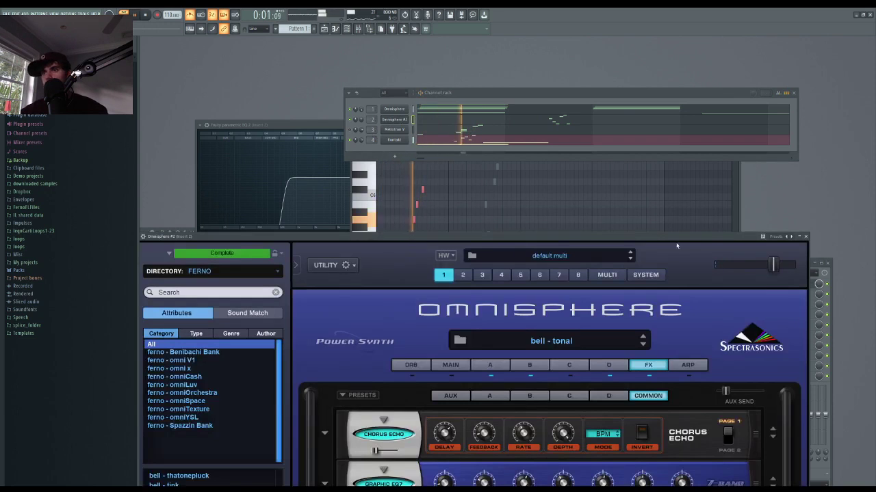
{"action": "key", "text": "space"}
{"action": "left_click", "coordinate": [805, 236]}
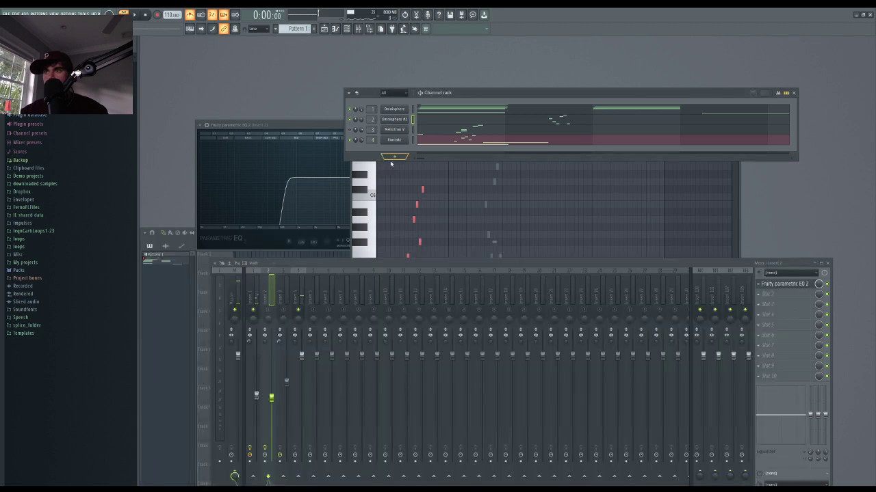
- Add a third Omnisphere instrument, move its window aside, and close the Parametric EQ 2 window
{"action": "left_click", "coordinate": [394, 109]}
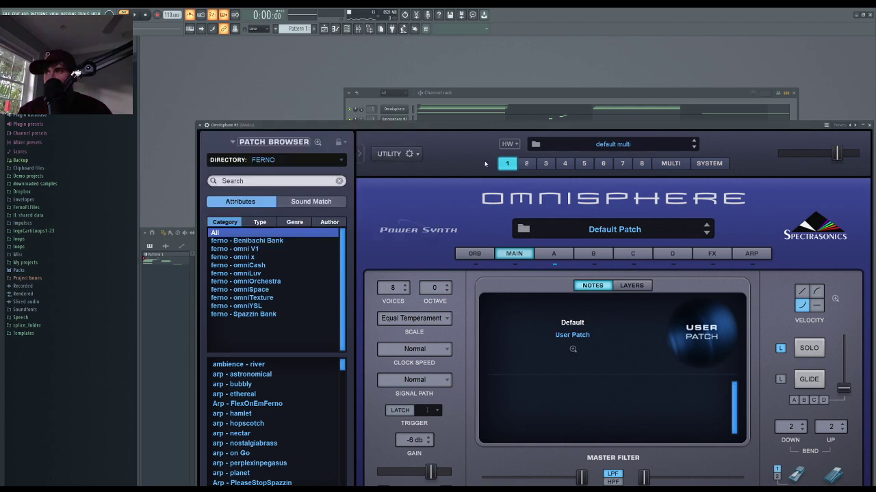
{"action": "left_click_drag", "start_coordinate": [266, 126], "coordinate": [560, 141]}
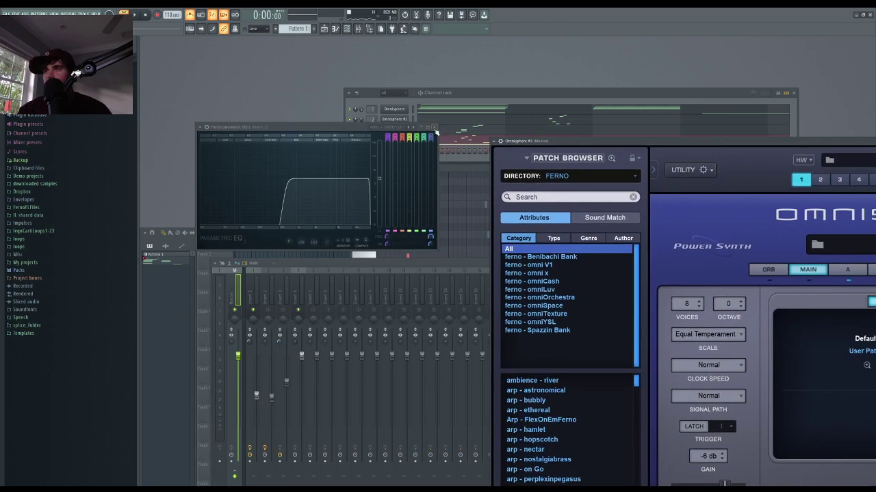
{"action": "left_click", "coordinate": [433, 128]}
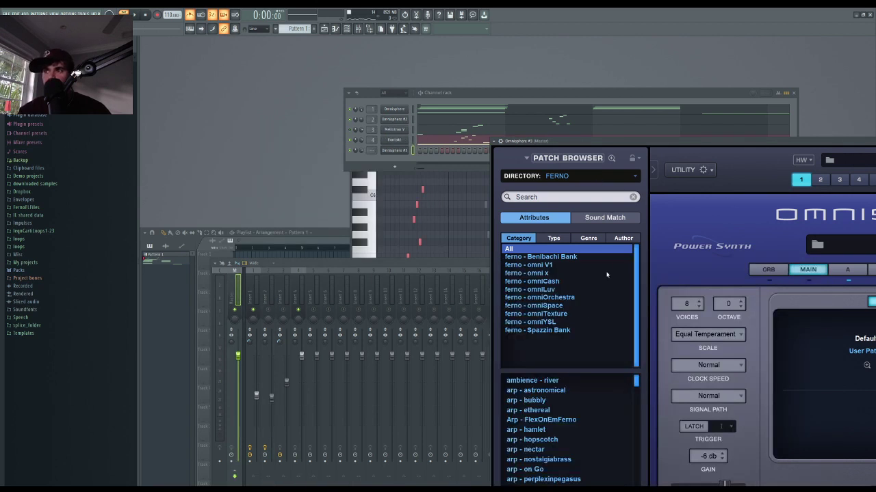
{"action": "left_click_drag", "start_coordinate": [542, 142], "coordinate": [526, 139]}
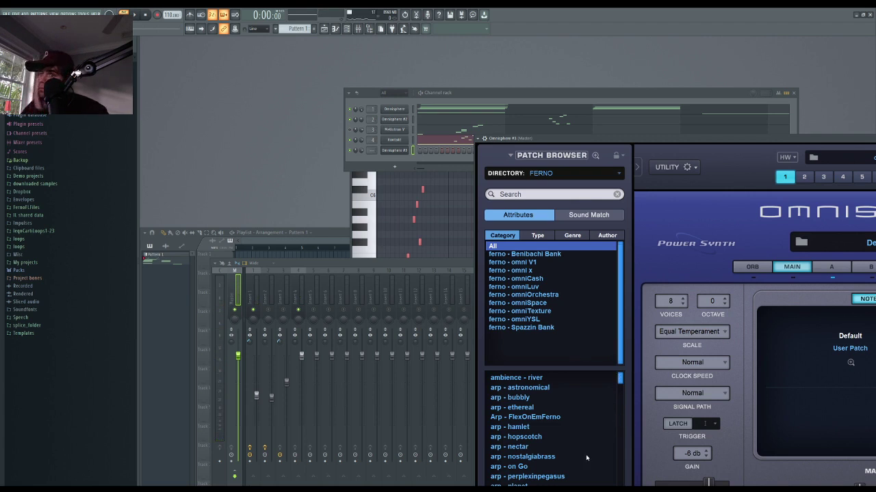
- Load the "bass - ferno" patch in the new Omnisphere, route it to mixer insert 5, and unmute that insert
{"action": "scroll", "coordinate": [575, 453], "scroll_direction": "down", "scroll_amount": 5}
{"action": "scroll", "coordinate": [520, 424], "scroll_direction": "up", "scroll_amount": 2}
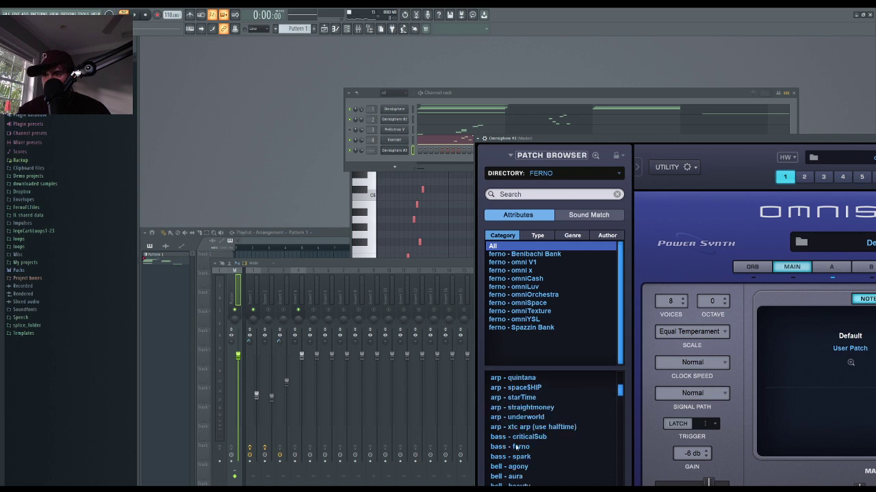
{"action": "left_click", "coordinate": [516, 446]}
{"action": "key", "text": "space"}
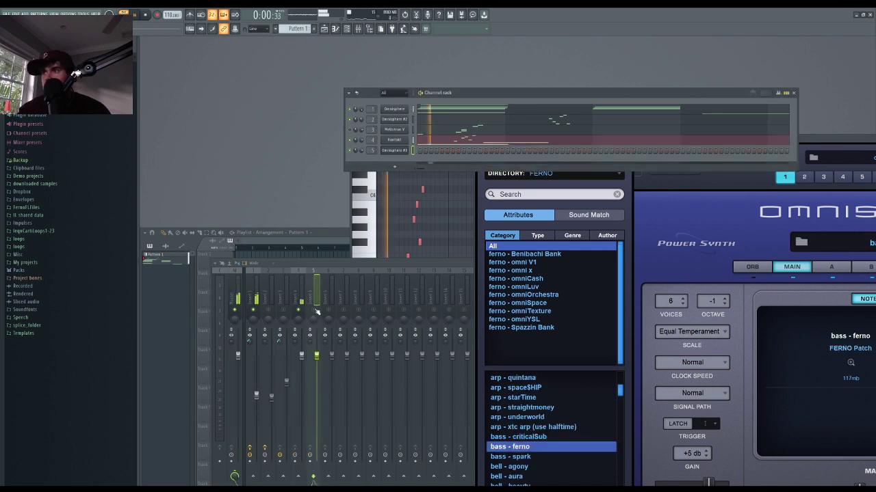
{"action": "left_click", "coordinate": [314, 310]}
{"action": "key", "text": "space"}
- Add a long B4 note at the start of the Omnisphere #3 bass part and lower it by an octave to B3
{"action": "key", "text": "F7"}
{"action": "left_click", "coordinate": [389, 279]}
{"action": "right_click", "coordinate": [390, 279]}
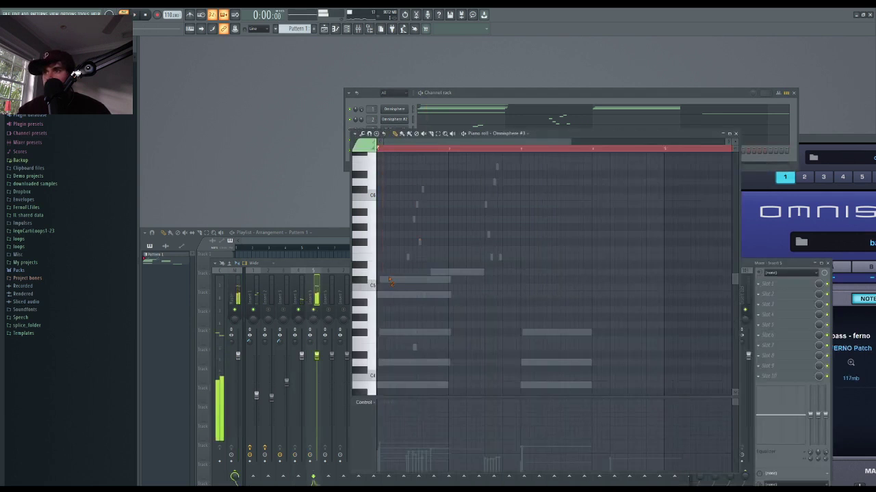
{"action": "left_click", "coordinate": [390, 294]}
{"action": "scroll", "coordinate": [411, 285], "scroll_direction": "down", "scroll_amount": 3}
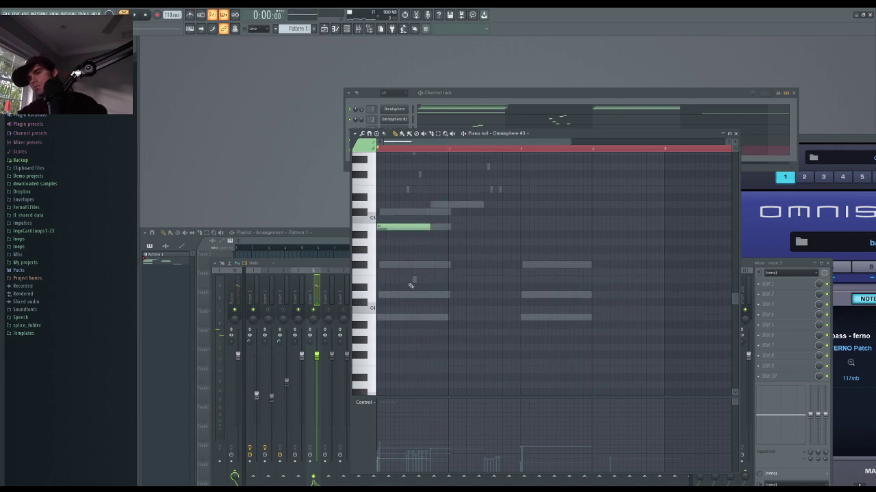
{"action": "key", "text": "ctrl+Down"}
{"action": "key", "text": "ctrl+a"}
- Play the pattern and lower the volume of the bass on mixer insert 5
{"action": "left_click", "coordinate": [347, 331]}
{"action": "key", "text": "space"}
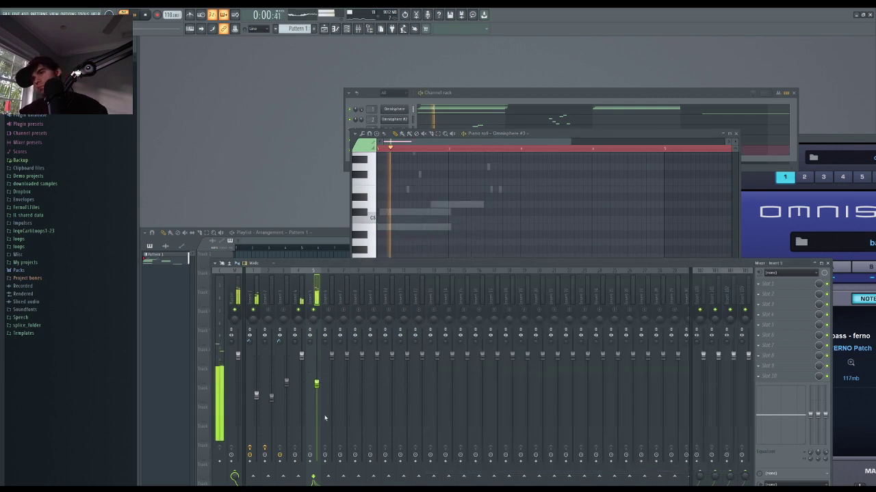
{"action": "left_click_drag", "start_coordinate": [317, 388], "coordinate": [317, 404]}
- Add a second B3 bass note at the start of bar 3, under the second chord
{"action": "left_click", "coordinate": [504, 227]}
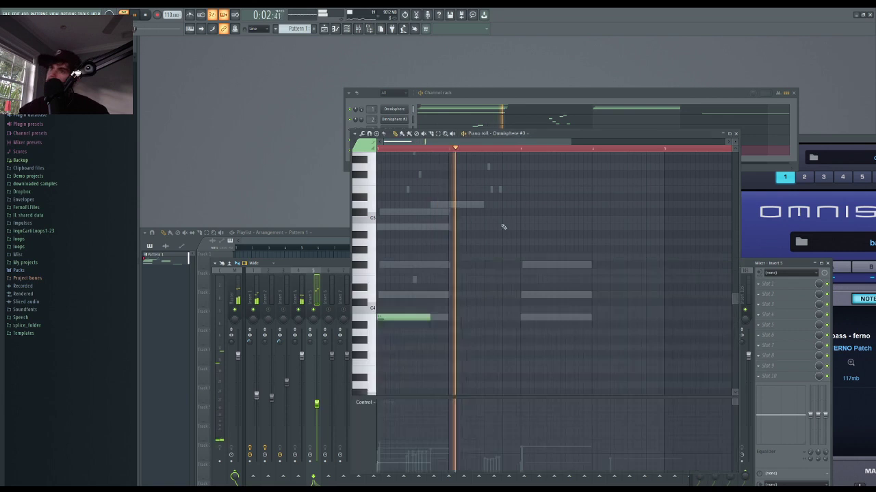
{"action": "left_click", "coordinate": [522, 317]}
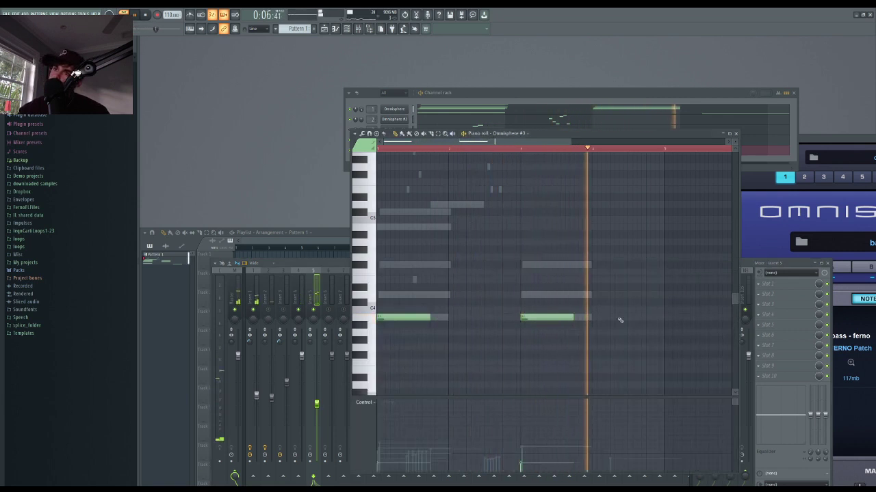
{"action": "scroll", "coordinate": [625, 313], "scroll_direction": "down", "scroll_amount": 4}
{"action": "key", "text": "space"}
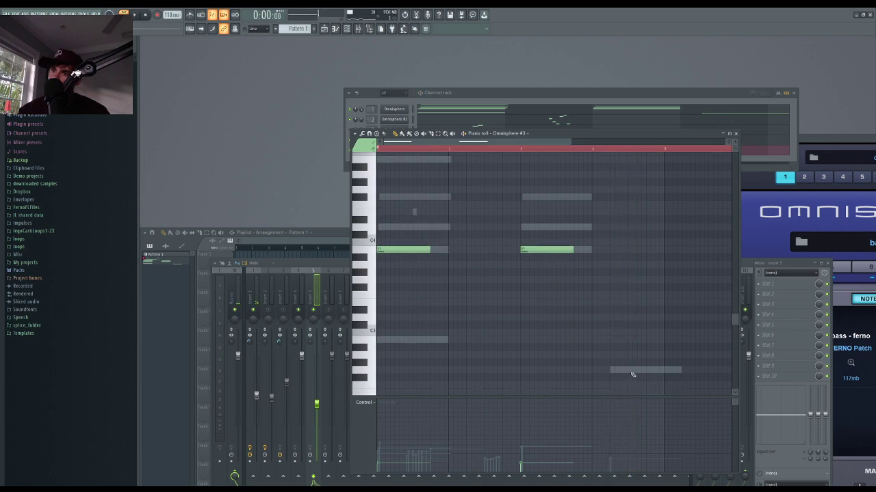
- Add a G3 bass note in bar 4, aligned with the start of the low G2 ghost note, and play it
{"action": "left_click_drag", "start_coordinate": [632, 371], "coordinate": [628, 371]}
{"action": "right_click", "coordinate": [628, 371]}
{"action": "key", "text": "space"}
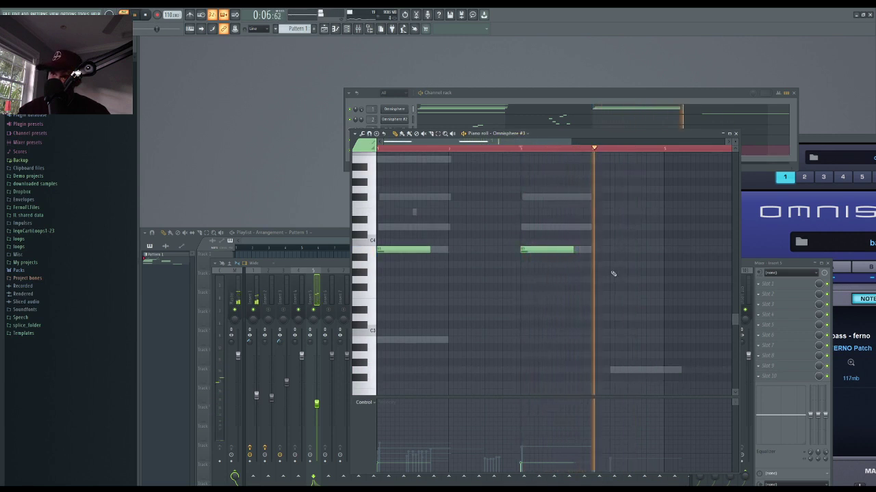
{"action": "left_click", "coordinate": [611, 280]}
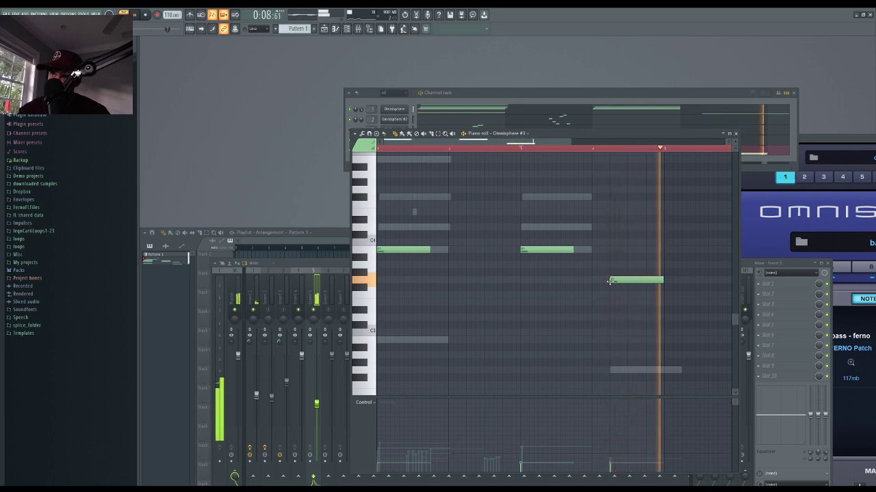
{"action": "key", "text": "space"}
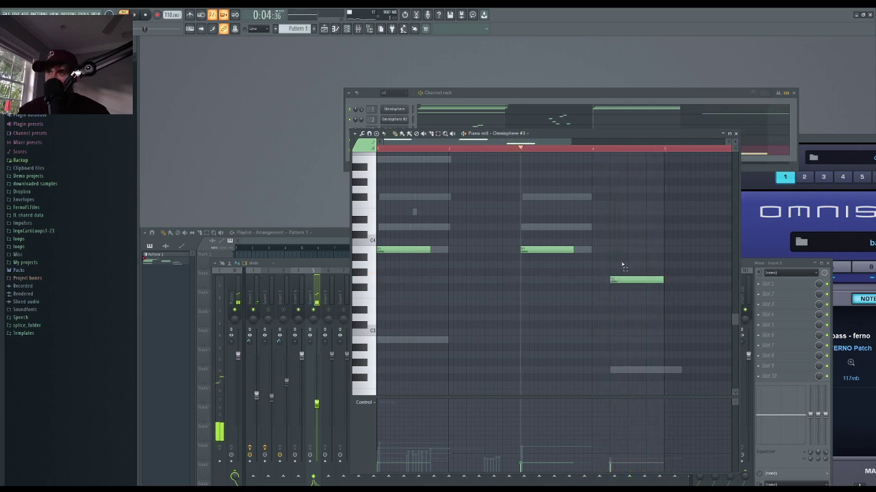
- Raise the G3 bass note by an octave to G4 and play the pattern
{"action": "left_click_drag", "start_coordinate": [623, 264], "coordinate": [622, 300]}
{"action": "key", "text": "ctrl+Up"}
{"action": "left_click", "coordinate": [622, 301], "text": "ctrl"}
{"action": "left_click", "coordinate": [612, 189]}
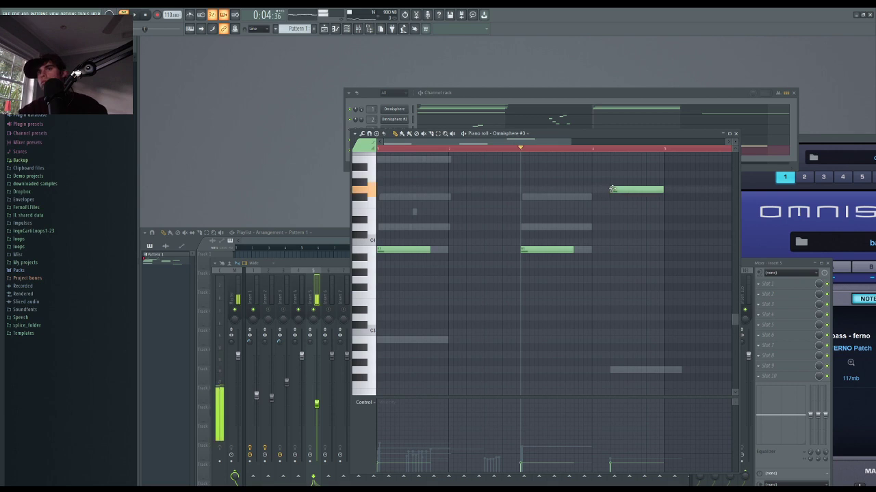
{"action": "key", "text": "space"}
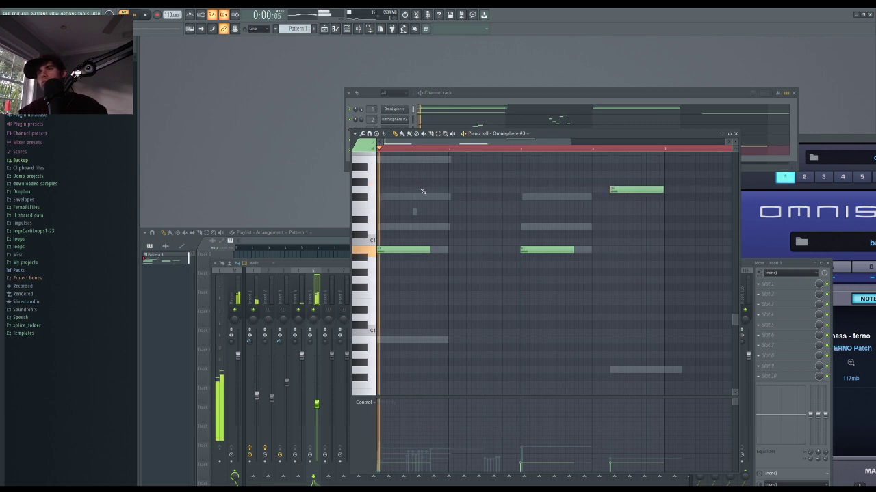
{"action": "scroll", "coordinate": [508, 253], "scroll_direction": "down", "scroll_amount": 3}
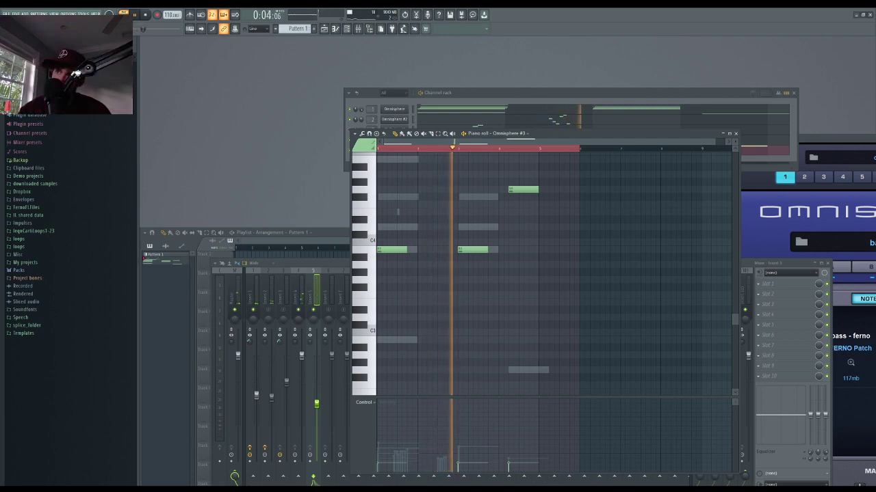
{"action": "key", "text": "space"}
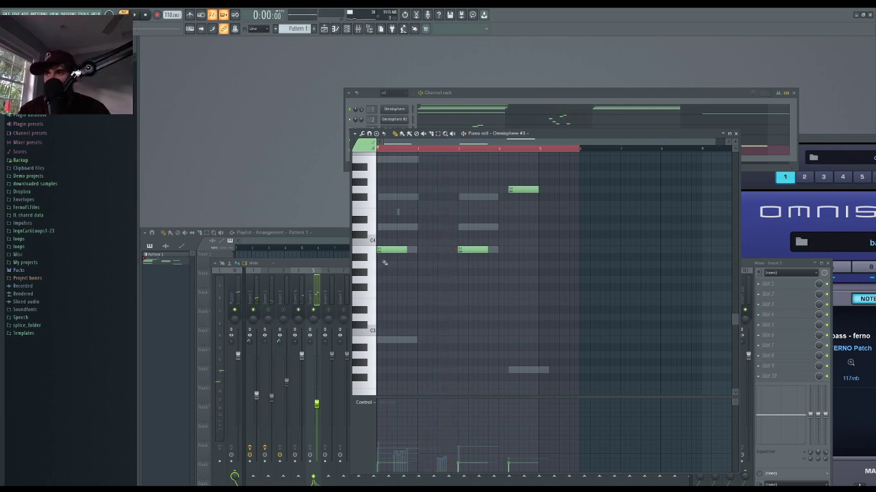
{"action": "key", "text": "space"}
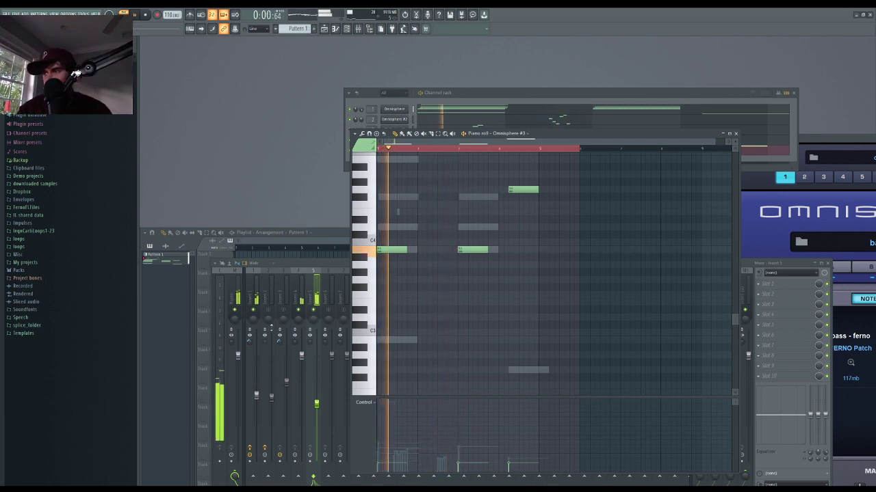
- Unmute all the mixer inserts so every instrument plays together
{"action": "left_click", "coordinate": [254, 376]}
{"action": "left_click", "coordinate": [268, 309]}
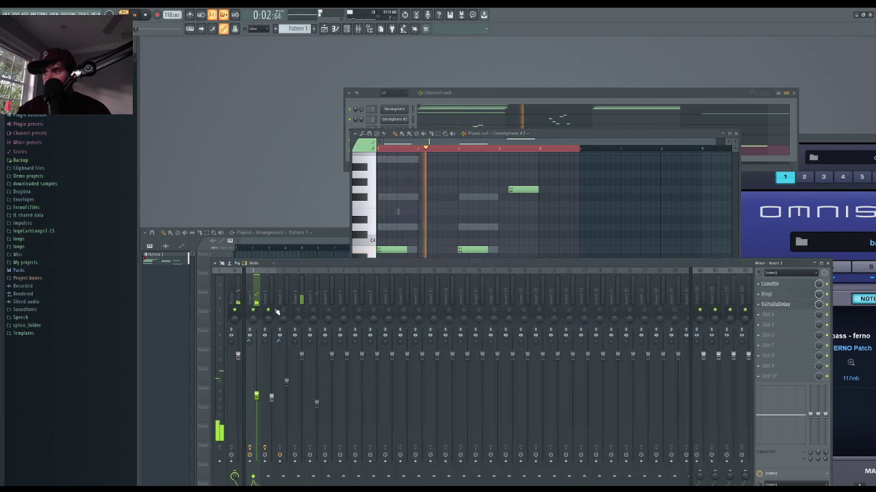
{"action": "right_click", "coordinate": [283, 309]}
{"action": "right_click", "coordinate": [283, 310]}
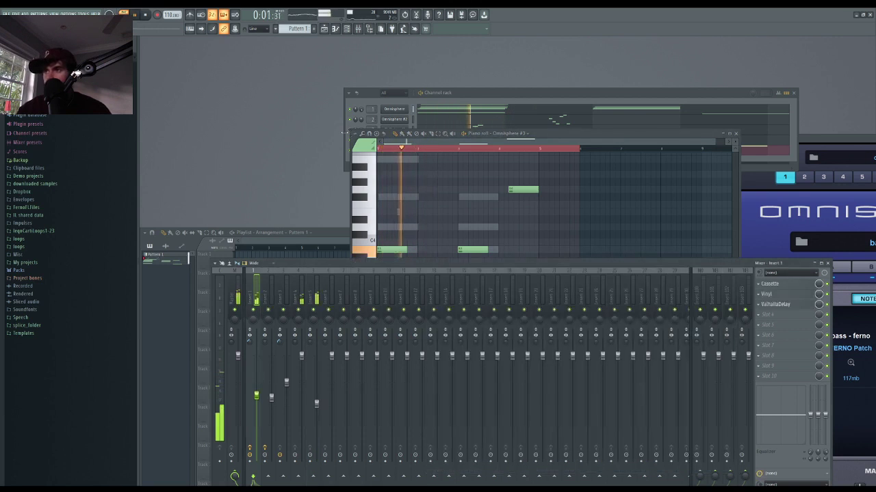
- Select mixer insert 2, restart playback, and open the notes of the Omnisphere #2 bell part
{"action": "left_click", "coordinate": [415, 98]}
{"action": "left_click", "coordinate": [271, 305]}
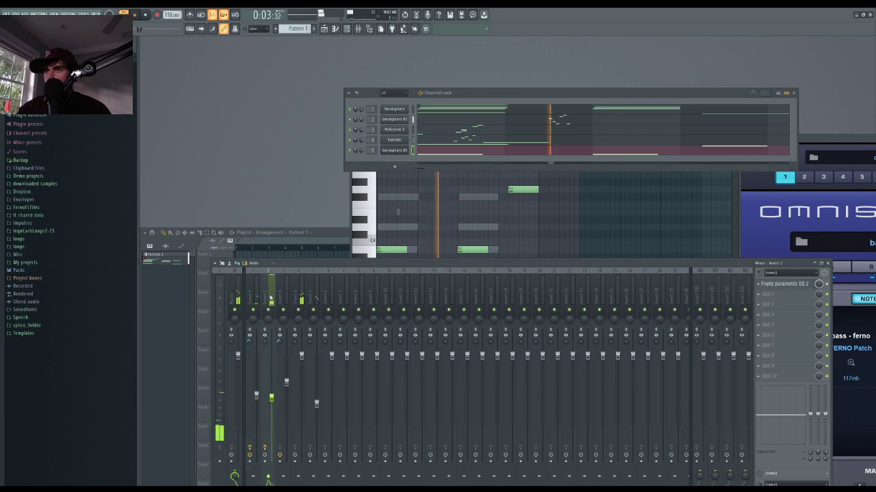
{"action": "key", "text": "space"}
{"action": "key", "text": "space"}
{"action": "left_click", "coordinate": [411, 119]}
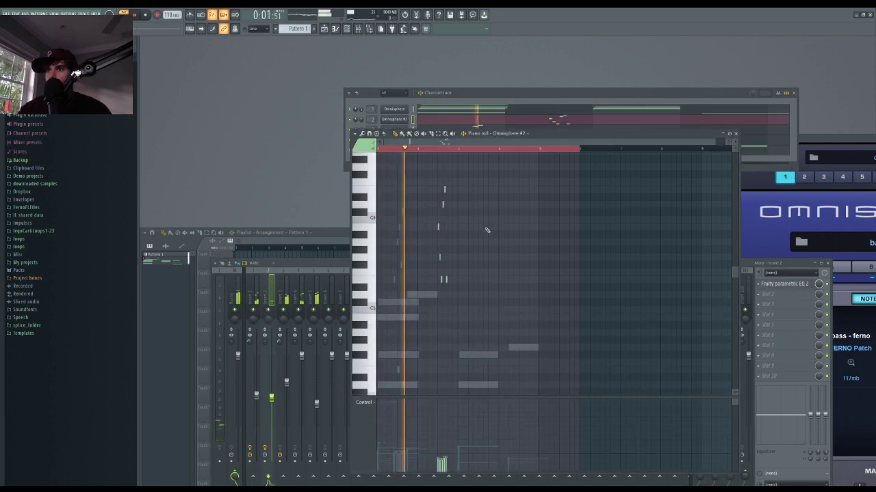
- Stop playback and delete all the existing notes of the Omnisphere #2 bell run
{"action": "left_click", "coordinate": [383, 95]}
{"action": "key", "text": "space"}
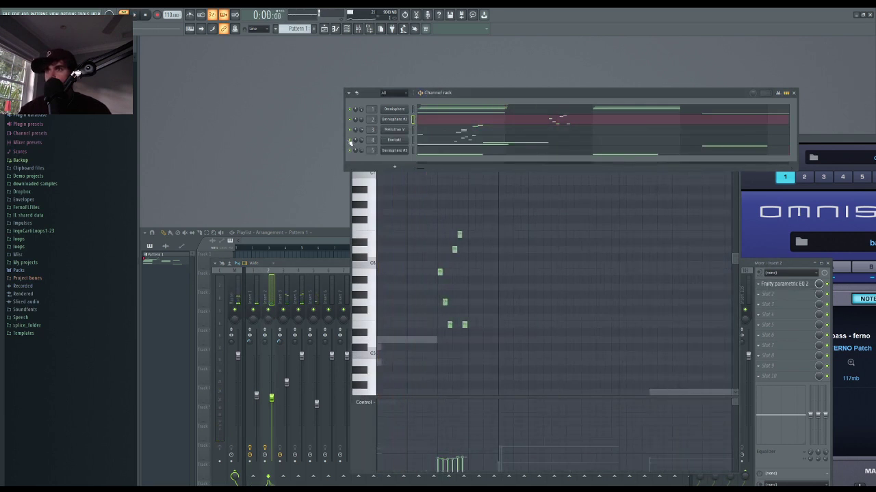
{"action": "scroll", "coordinate": [430, 253], "scroll_direction": "up", "scroll_amount": 3}
{"action": "left_click_drag", "start_coordinate": [551, 232], "coordinate": [415, 394]}
{"action": "key", "text": "Delete"}
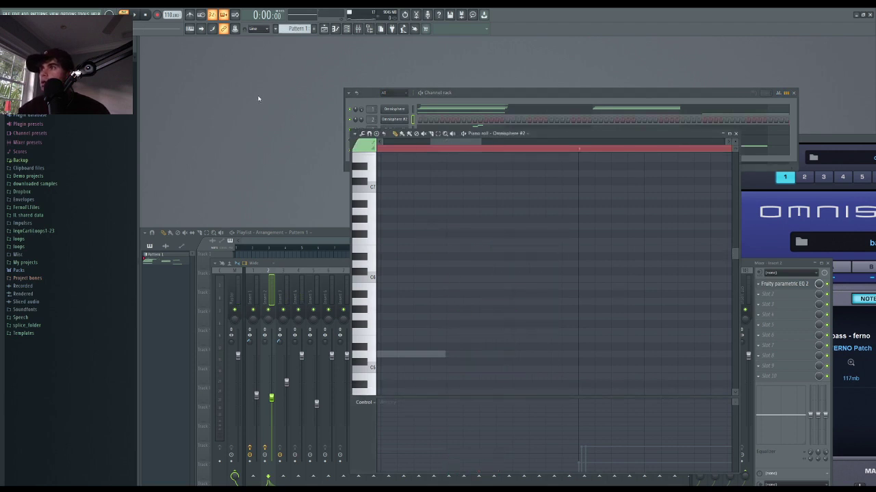
- Set the note snap to 1/6 beat and play the pattern without the bell run
{"action": "left_click", "coordinate": [360, 108]}
{"action": "key", "text": "space"}
{"action": "right_click", "coordinate": [451, 249]}
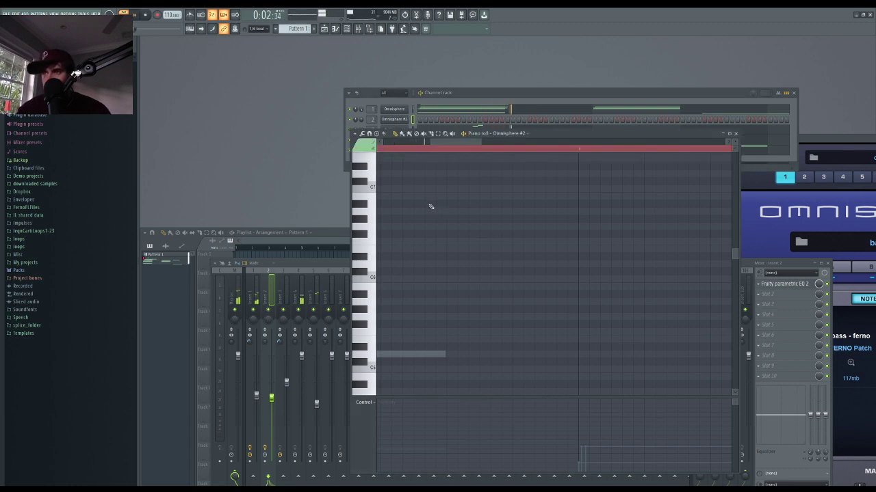
{"action": "key", "text": "space"}
- Place a bell note midway through bar 2, shorten it to one 1/6-beat step, and move it down to a lower pitch
{"action": "left_click_drag", "start_coordinate": [460, 212], "coordinate": [449, 212]}
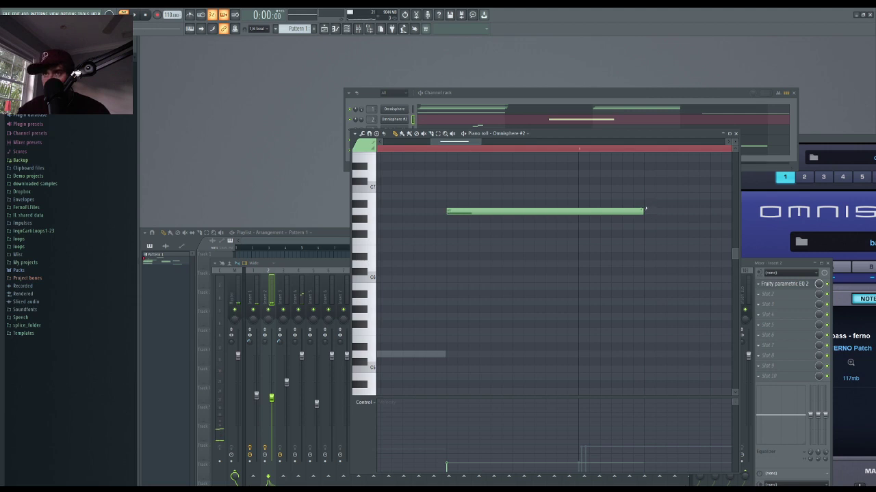
{"action": "left_click_drag", "start_coordinate": [642, 210], "coordinate": [457, 228]}
{"action": "right_click", "coordinate": [454, 211]}
{"action": "left_click", "coordinate": [448, 219]}
{"action": "right_click", "coordinate": [448, 220]}
{"action": "left_click", "coordinate": [449, 226]}
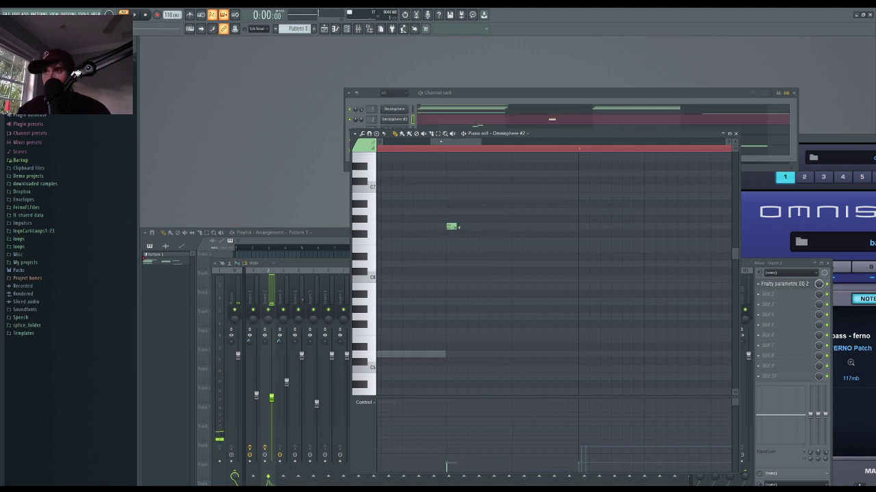
- Add consecutive 1/6-beat notes descending from the first bell note and climbing again at the end, play them, and delete the final note
{"action": "left_click", "coordinate": [457, 242]}
{"action": "left_click", "coordinate": [456, 249]}
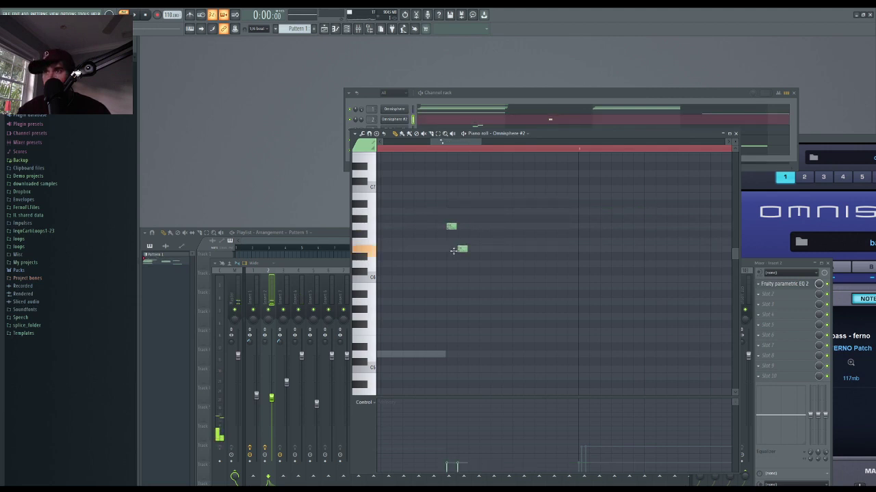
{"action": "left_click_drag", "start_coordinate": [478, 303], "coordinate": [476, 319]}
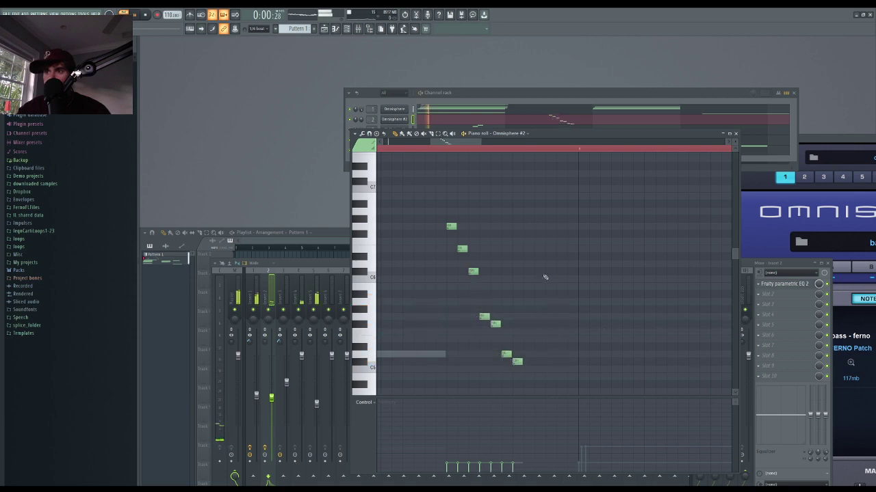
{"action": "key", "text": "space"}
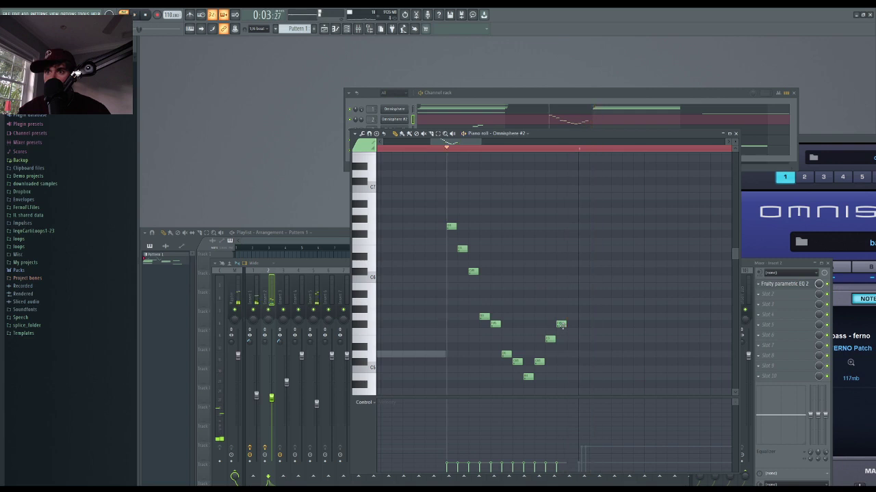
{"action": "right_click", "coordinate": [560, 325]}
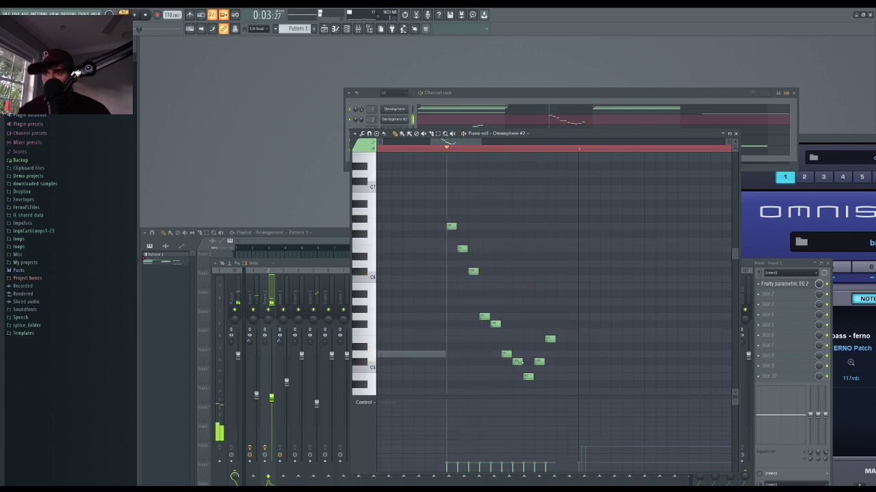
- Try other pitches for the seventh, eighth and ninth notes of the bell run, playing it between changes
{"action": "right_click", "coordinate": [515, 363]}
{"action": "left_click", "coordinate": [516, 376]}
{"action": "key", "text": "space"}
{"action": "right_click", "coordinate": [528, 376]}
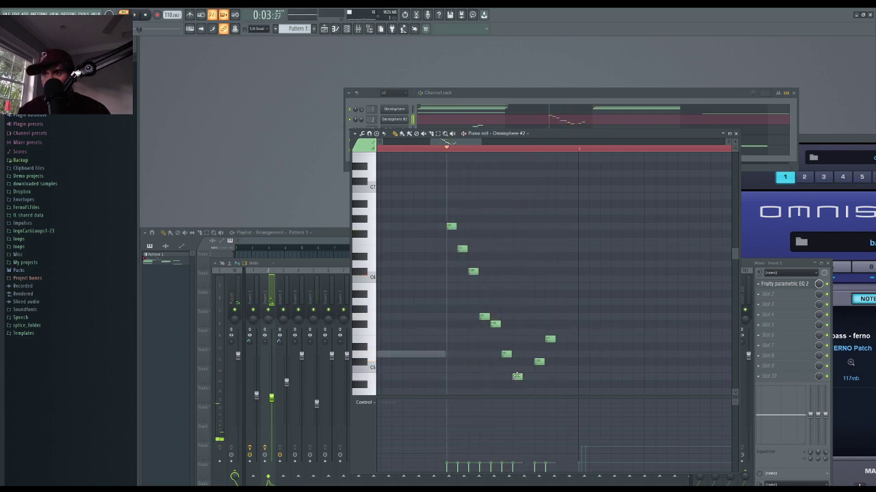
{"action": "key", "text": "space"}
{"action": "right_click", "coordinate": [517, 377]}
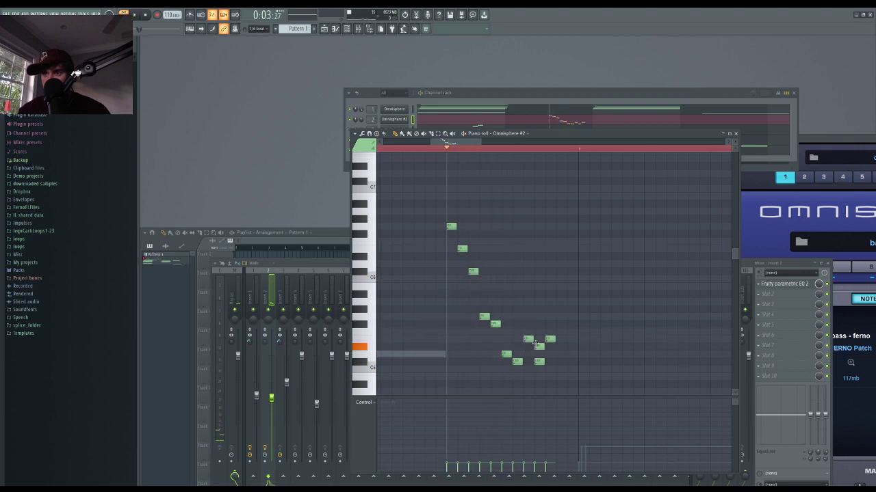
{"action": "key", "text": "space"}
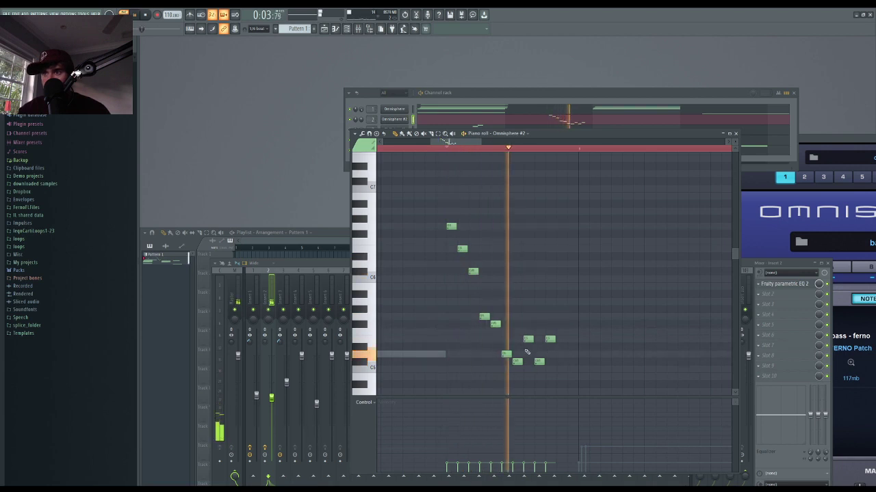
{"action": "key", "text": "space"}
{"action": "right_click", "coordinate": [550, 343]}
{"action": "key", "text": "space"}
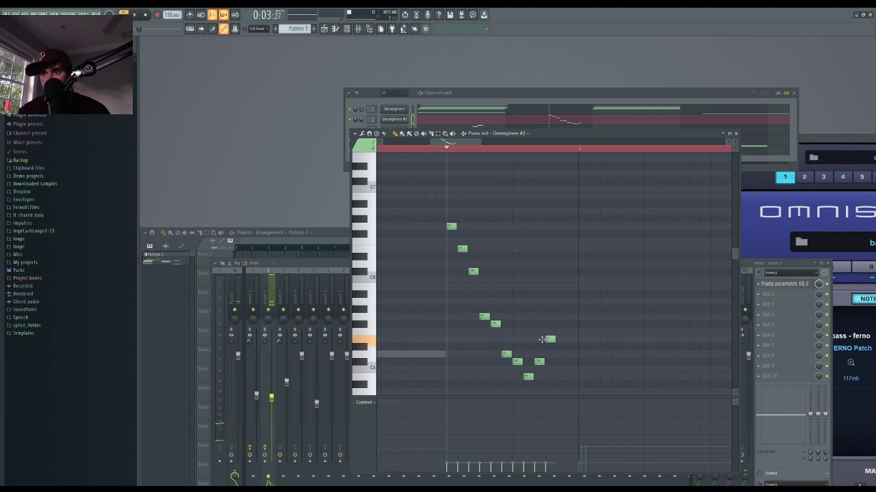
- Extend the last note of the bell run to the end of bar 2, play it, and delete that note
{"action": "left_click_drag", "start_coordinate": [551, 340], "coordinate": [576, 339]}
{"action": "key", "text": "space"}
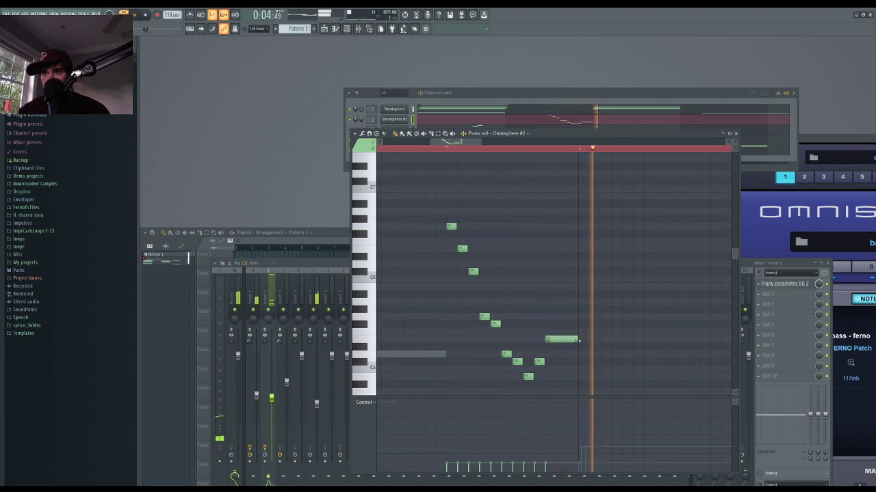
{"action": "right_click", "coordinate": [574, 339]}
{"action": "key", "text": "space"}
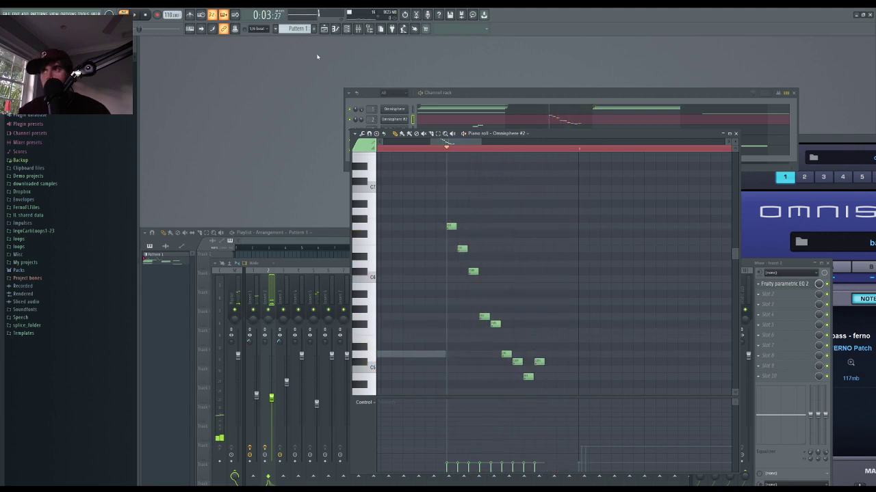
- Turn on the metronome and play the bell run several times against it
{"action": "left_click", "coordinate": [190, 15]}
{"action": "key", "text": "space"}
{"action": "key", "text": "space"}
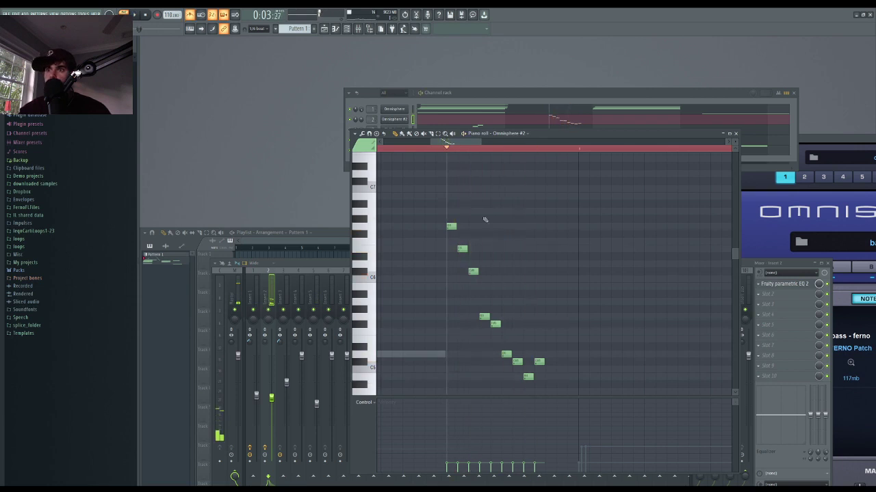
{"action": "scroll", "coordinate": [438, 186], "scroll_direction": "down", "scroll_amount": 3}
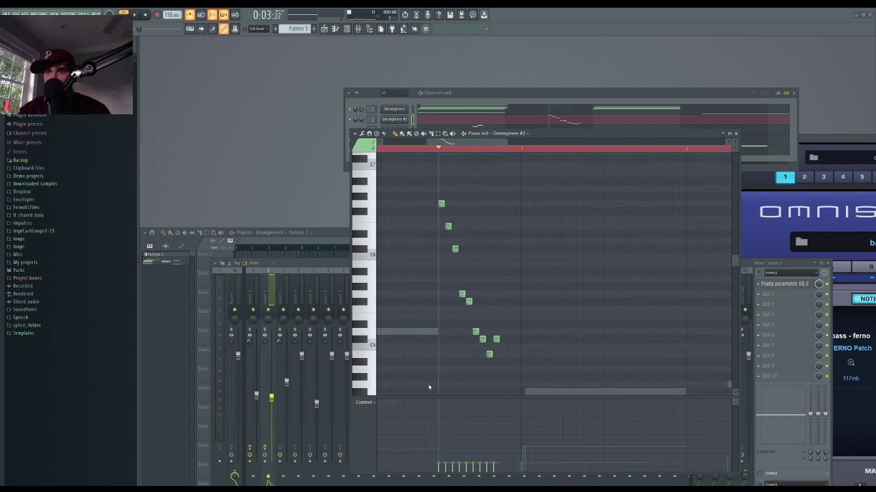
{"action": "key", "text": "space"}
{"action": "scroll", "coordinate": [429, 226], "scroll_direction": "down", "scroll_amount": 1}
{"action": "key", "text": "space"}
{"action": "key", "text": "space"}
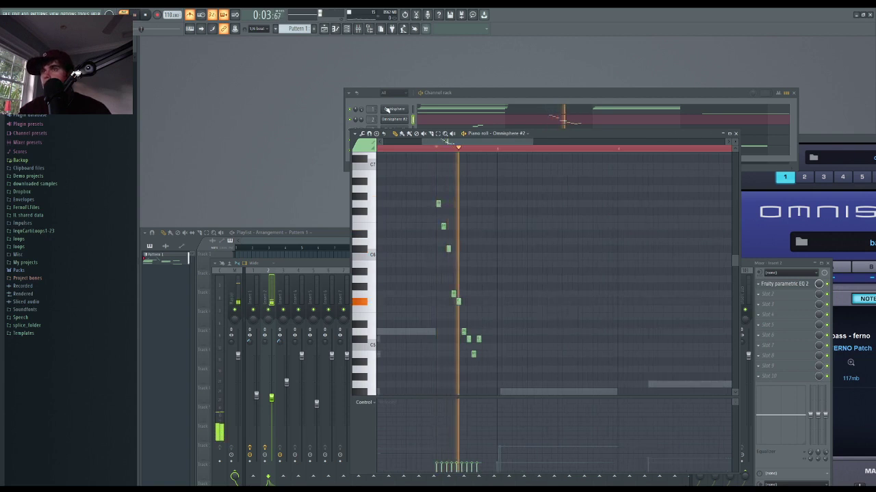
{"action": "scroll", "coordinate": [408, 168], "scroll_direction": "down", "scroll_amount": 1}
{"action": "key", "text": "space"}
{"action": "key", "text": "space"}
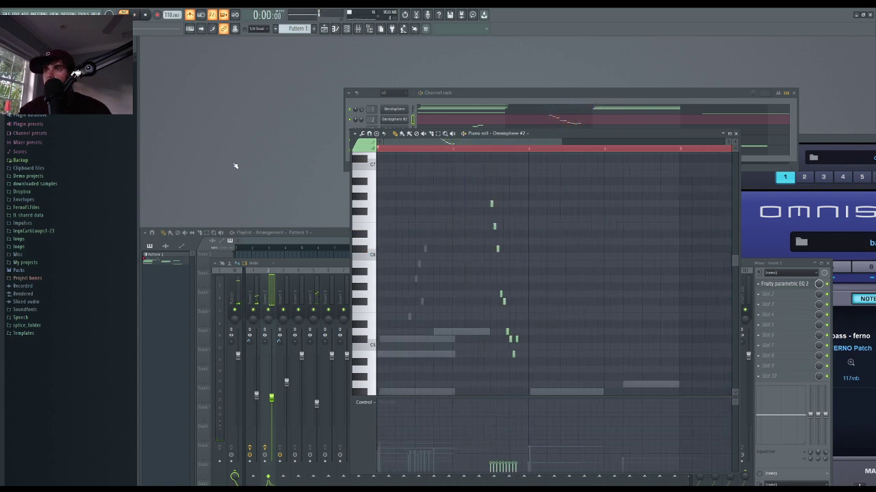
- Set the playback start at the first bell note in the middle of bar 2 and replay the run
{"action": "scroll", "coordinate": [444, 263], "scroll_direction": "up", "scroll_amount": 2}
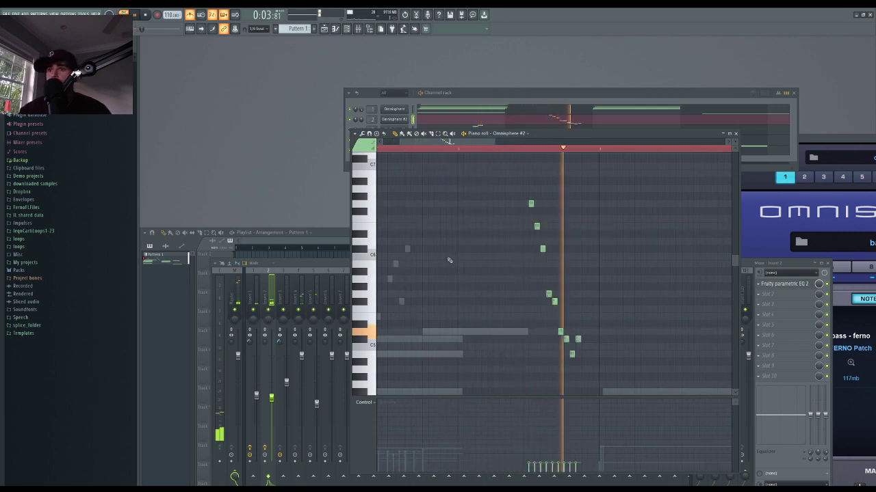
{"action": "key", "text": "space"}
{"action": "left_click", "coordinate": [529, 150]}
{"action": "key", "text": "space"}
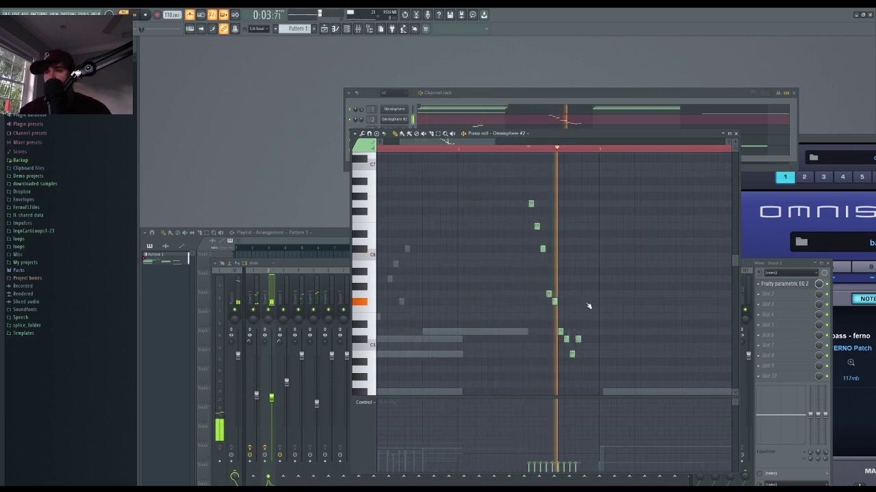
{"action": "key", "text": "space"}
{"action": "key", "text": "space"}
- Delete the last two notes of the bell run, leaving seven descending notes, and replay it
{"action": "left_click", "coordinate": [572, 353]}
{"action": "key", "text": "space"}
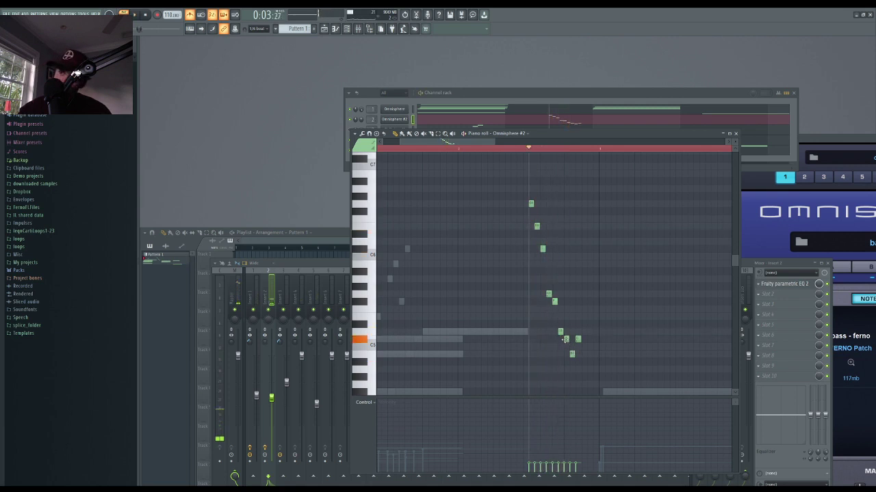
{"action": "key", "text": "space"}
{"action": "right_click", "coordinate": [571, 354]}
{"action": "right_click", "coordinate": [578, 340]}
{"action": "key", "text": "space"}
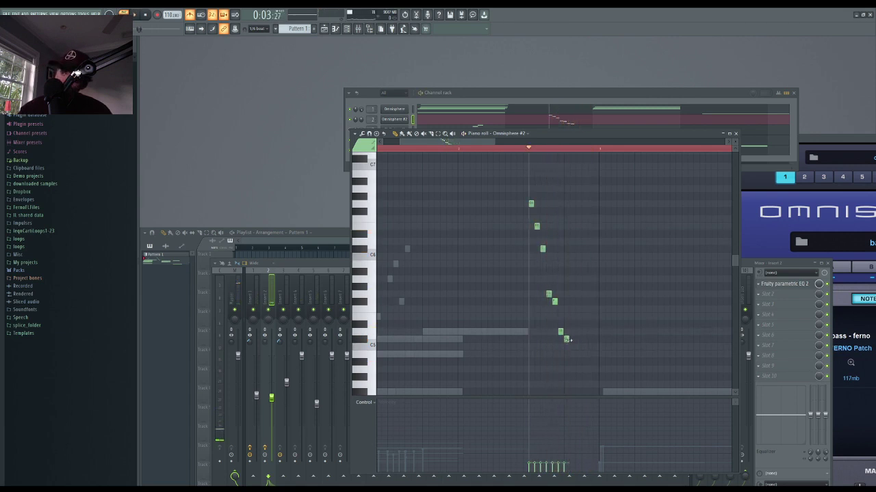
- Lengthen the final low note of the bell run to three 1/6-beat steps and play it with the other parts
{"action": "left_click_drag", "start_coordinate": [568, 340], "coordinate": [580, 340]}
{"action": "key", "text": "space"}
{"action": "scroll", "coordinate": [459, 395], "scroll_direction": "down", "scroll_amount": 2}
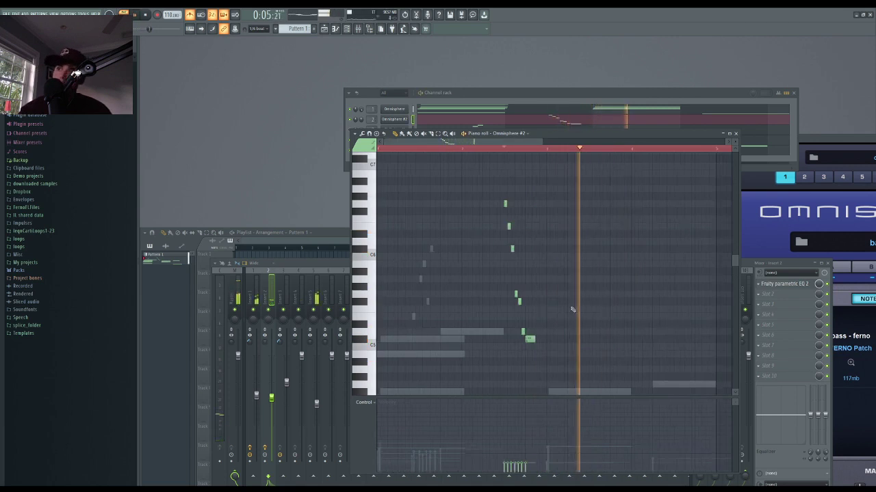
{"action": "key", "text": "space"}
{"action": "key", "text": "space"}
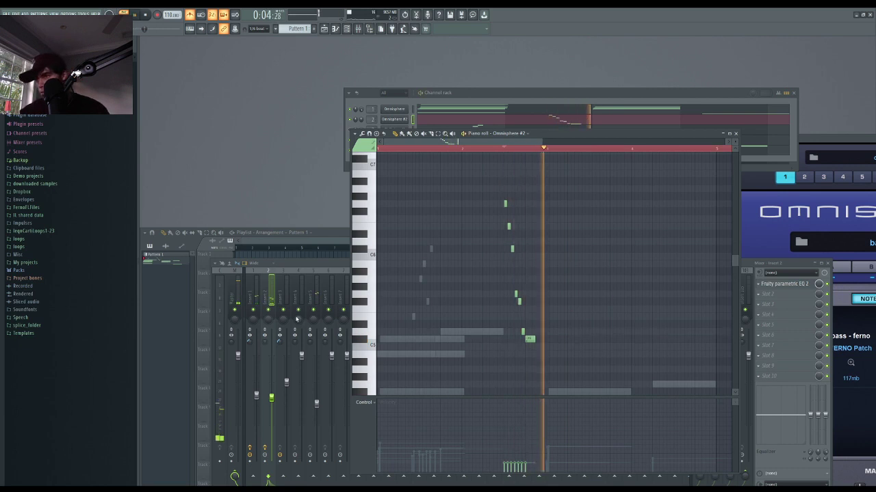
{"action": "key", "text": "space"}
- Open the Omnisphere #2 instrument and audition the flute - yuku and fernoware - sparkleX patches on the run
{"action": "left_click", "coordinate": [405, 119]}
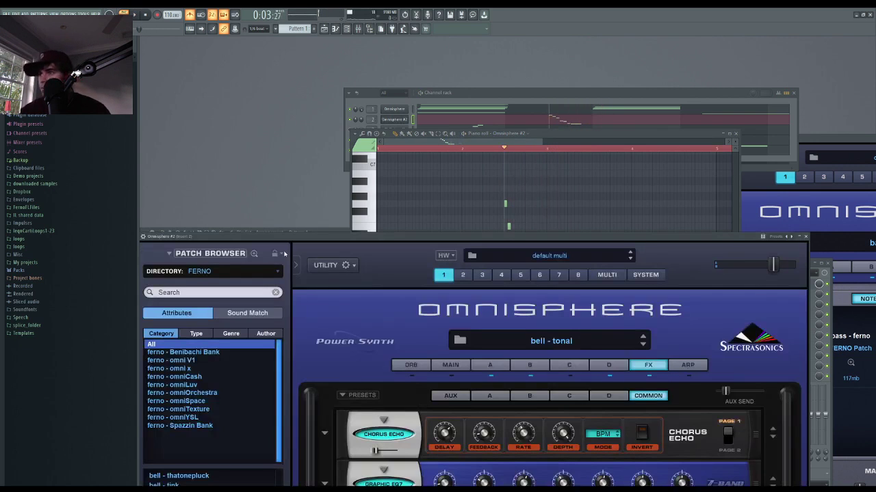
{"action": "left_click_drag", "start_coordinate": [281, 237], "coordinate": [463, 164]}
{"action": "scroll", "coordinate": [373, 444], "scroll_direction": "down", "scroll_amount": 5}
{"action": "left_click", "coordinate": [371, 445]}
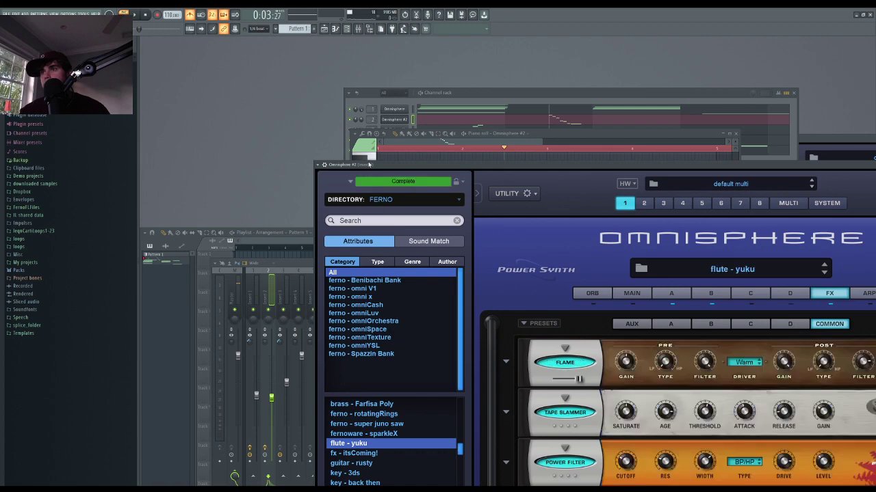
{"action": "left_click_drag", "start_coordinate": [369, 165], "coordinate": [484, 154]}
{"action": "left_click", "coordinate": [480, 423]}
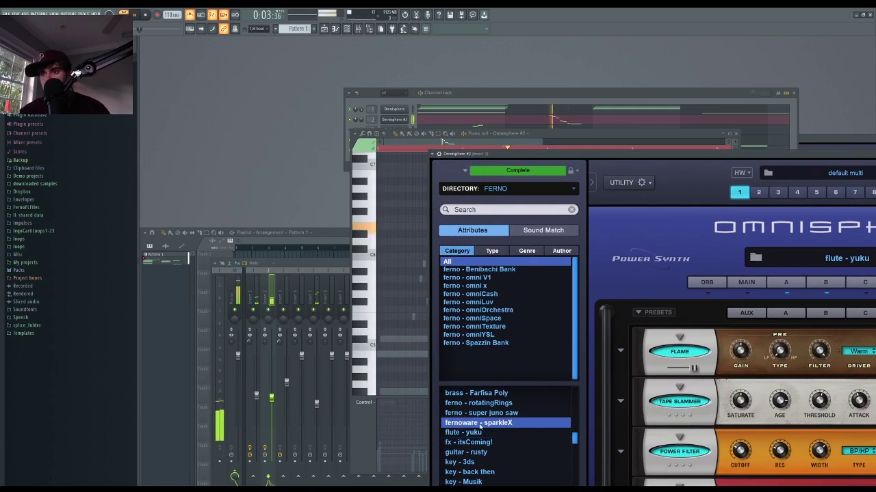
- Audition the keys - dime, lead - octaman and keys - womb patches on the run
{"action": "scroll", "coordinate": [481, 429], "scroll_direction": "down", "scroll_amount": 7}
{"action": "left_click", "coordinate": [485, 441]}
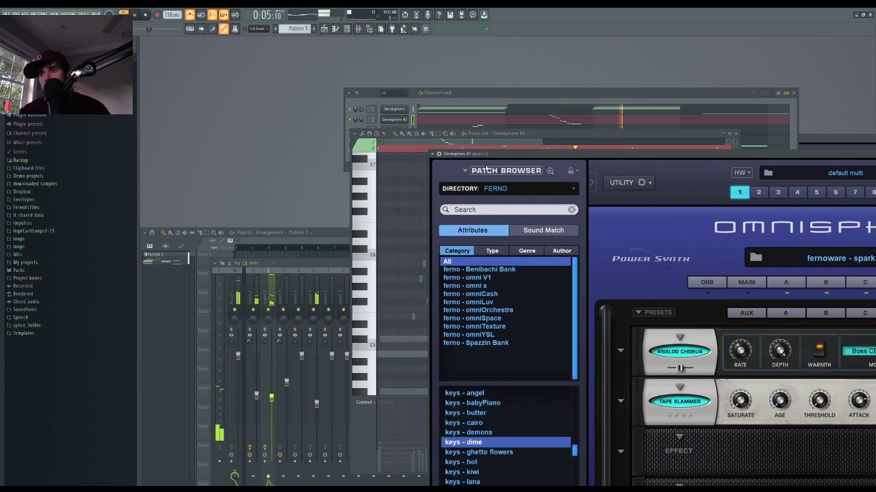
{"action": "left_click_drag", "start_coordinate": [469, 155], "coordinate": [544, 107]}
{"action": "scroll", "coordinate": [567, 391], "scroll_direction": "down", "scroll_amount": 5}
{"action": "left_click", "coordinate": [567, 406]}
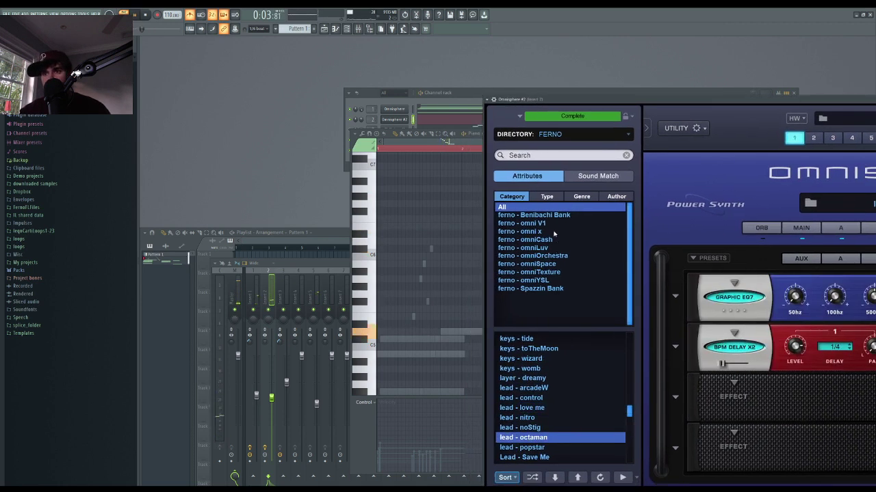
{"action": "left_click", "coordinate": [533, 369]}
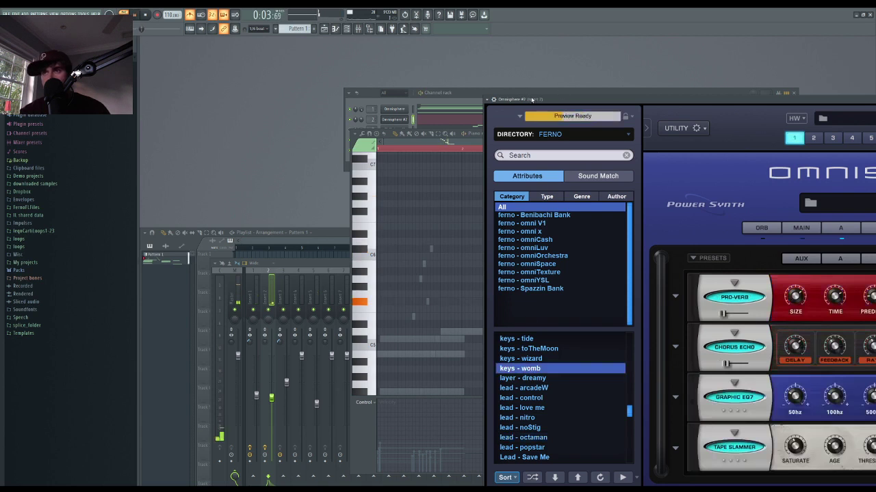
- Try the lead - tron (halfspeed) patch, and load lead - square Justice2 for Omnisphere #2 instead
{"action": "scroll", "coordinate": [538, 347], "scroll_direction": "down", "scroll_amount": 4}
{"action": "left_click", "coordinate": [539, 417]}
{"action": "left_click_drag", "start_coordinate": [552, 100], "coordinate": [563, 103]}
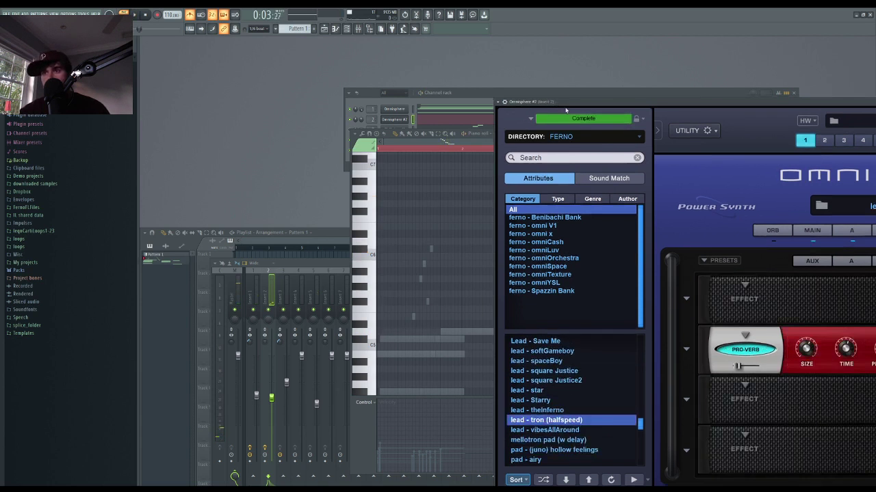
{"action": "left_click", "coordinate": [553, 381]}
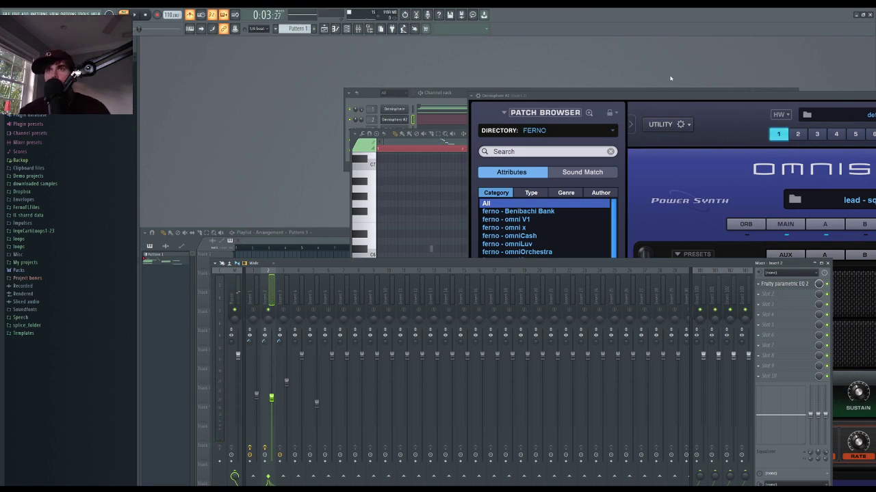
- Add EchoBoy with an echo preset to slot 2 of mixer insert 2, and unmute all the other inserts
{"action": "left_click_drag", "start_coordinate": [285, 135], "coordinate": [355, 138]}
{"action": "left_click", "coordinate": [331, 145]}
{"action": "mouse_move", "coordinate": [329, 150]}
{"action": "mouse_move", "coordinate": [336, 192]}
{"action": "left_click", "coordinate": [424, 195]}
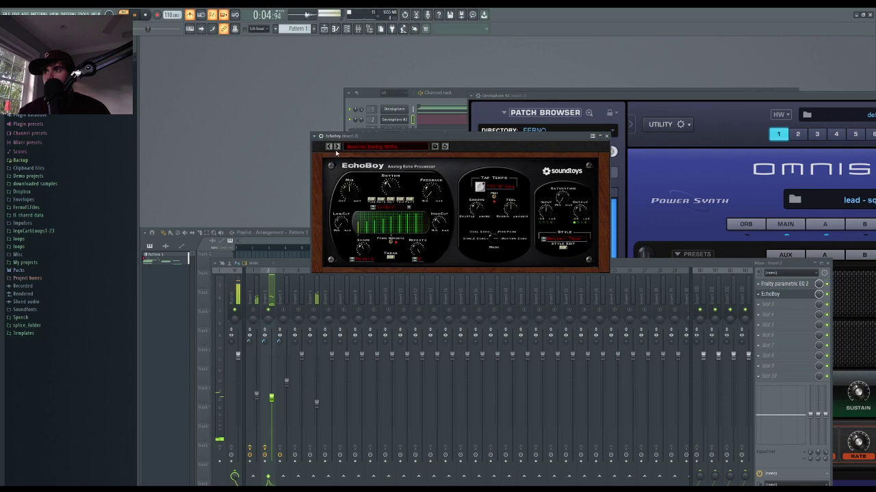
{"action": "left_click", "coordinate": [284, 312]}
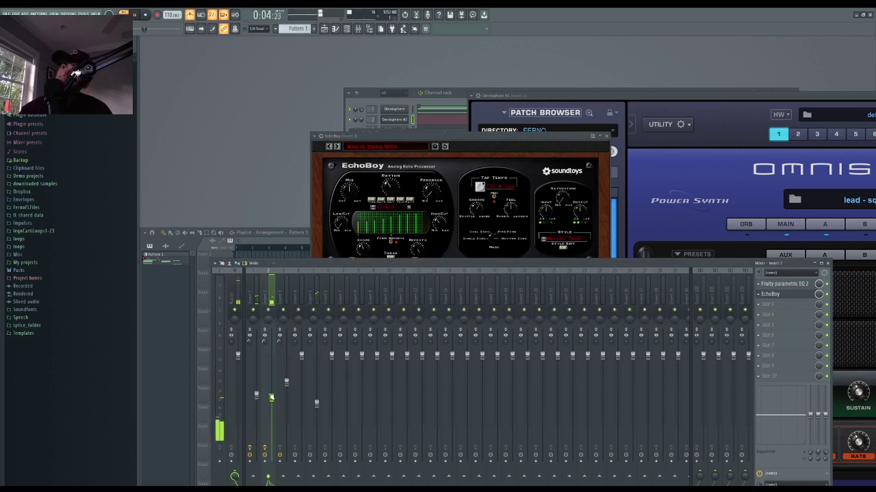
- Raise mixer insert 1's level slightly, and duplicate the Kontakt flute phrase into the second half of the pattern
{"action": "left_click", "coordinate": [256, 390]}
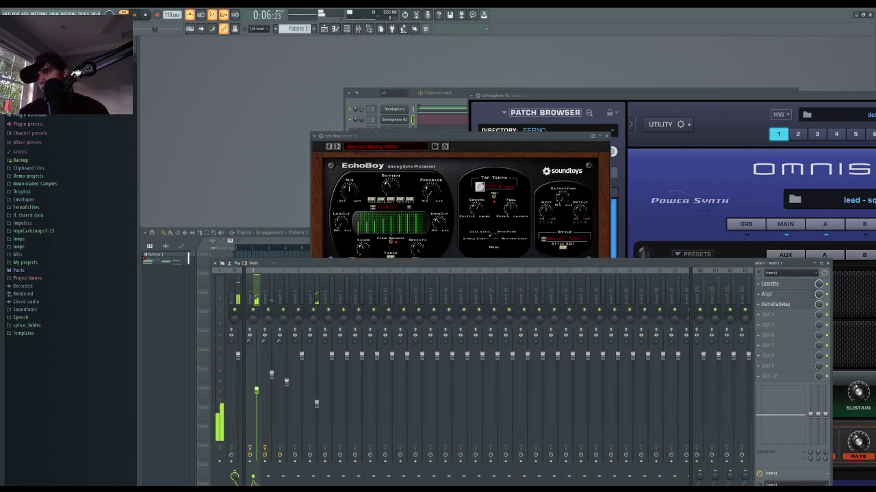
{"action": "left_click", "coordinate": [356, 103]}
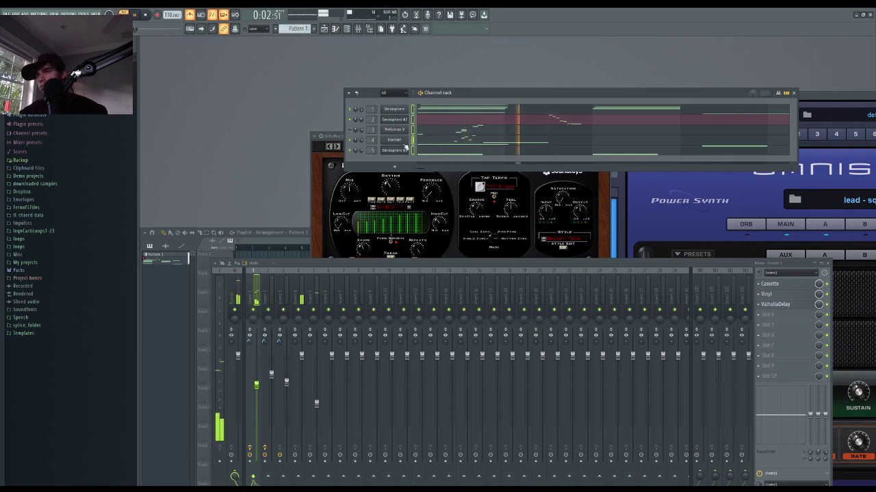
{"action": "left_click", "coordinate": [431, 140]}
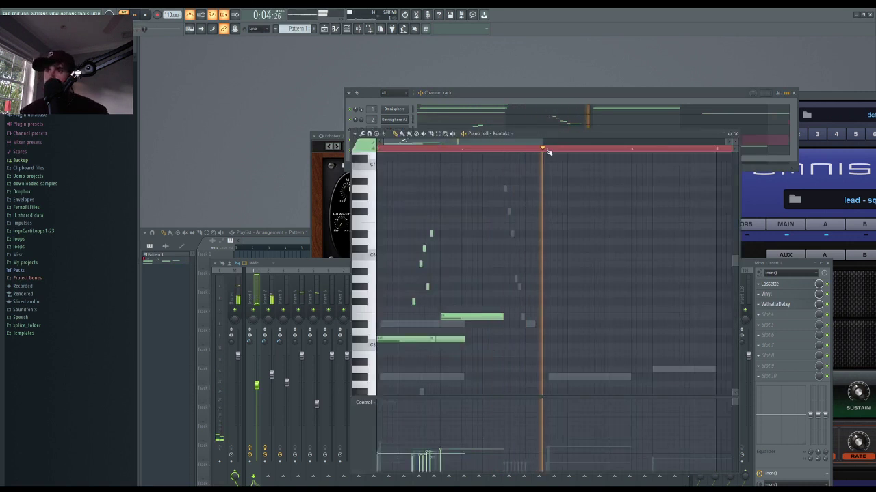
{"action": "key", "text": "ctrl+b"}
{"action": "scroll", "coordinate": [616, 287], "scroll_direction": "up", "scroll_amount": 3}
{"action": "left_click", "coordinate": [606, 301], "text": "ctrl"}
{"action": "key", "text": "space"}
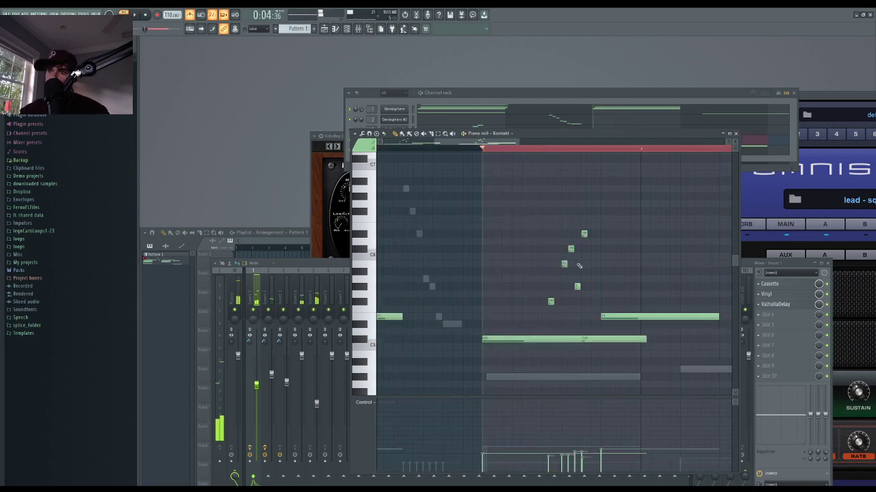
- Lower the second and third short notes of the duplicated Kontakt run, replaying the second half between edits
{"action": "key", "text": "space"}
{"action": "key", "text": "space"}
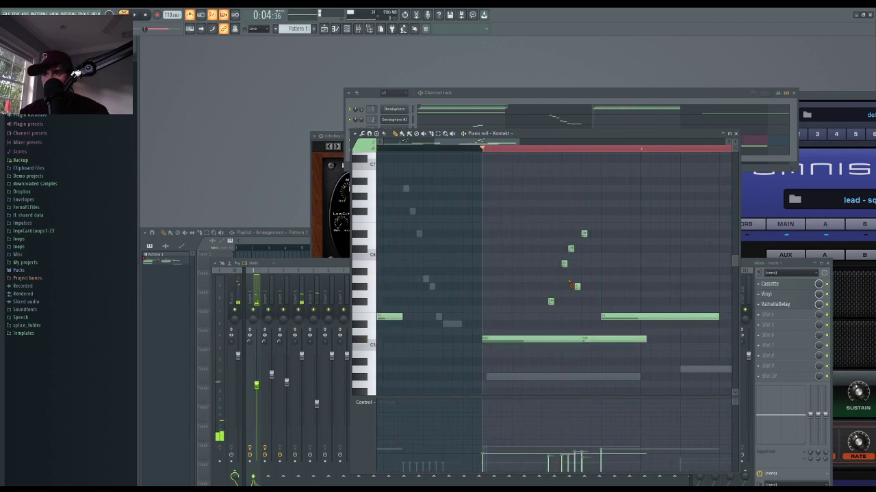
{"action": "key", "text": "space"}
{"action": "key", "text": "space"}
{"action": "scroll", "coordinate": [580, 296], "scroll_direction": "up", "scroll_amount": 2}
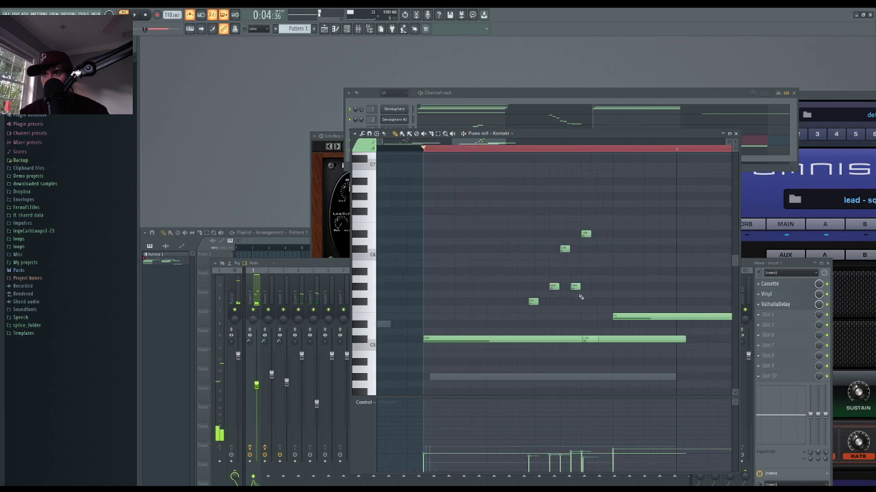
{"action": "key", "text": "space"}
{"action": "left_click_drag", "start_coordinate": [564, 250], "coordinate": [564, 280]}
{"action": "key", "text": "space"}
{"action": "key", "text": "space"}
- Lower the last short note of the duplicated run and add a higher note right after it
{"action": "left_click_drag", "start_coordinate": [586, 234], "coordinate": [585, 261]}
{"action": "key", "text": "space"}
{"action": "key", "text": "space"}
{"action": "left_click", "coordinate": [600, 249]}
{"action": "key", "text": "space"}
{"action": "key", "text": "space"}
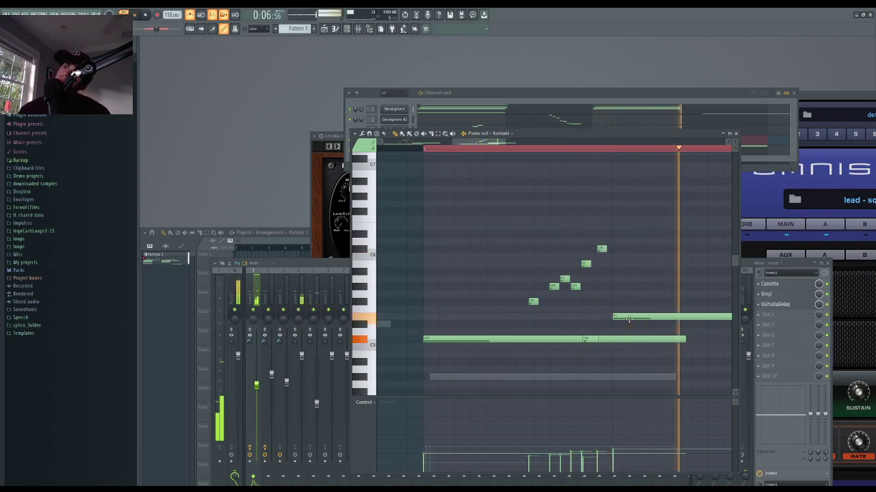
- Shorten the long note after the duplicated run and follow it with an equally long note one semitone lower
{"action": "mouse_move", "coordinate": [629, 319]}
{"action": "left_mouse_down"}
{"action": "mouse_move", "coordinate": [631, 292]}
{"action": "mouse_move", "coordinate": [621, 317]}
{"action": "left_mouse_up"}
{"action": "key", "text": "space"}
{"action": "key", "text": "space"}
{"action": "scroll", "coordinate": [612, 314], "scroll_direction": "down", "scroll_amount": 2}
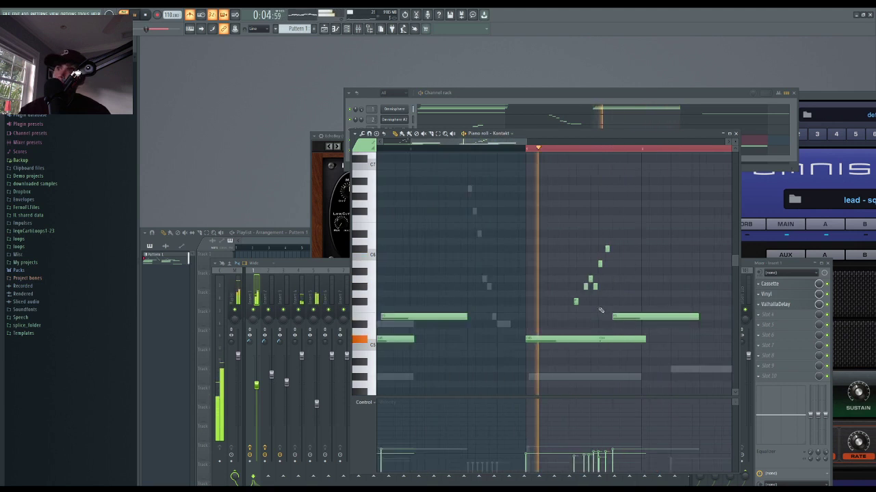
{"action": "scroll", "coordinate": [600, 311], "scroll_direction": "down", "scroll_amount": 1}
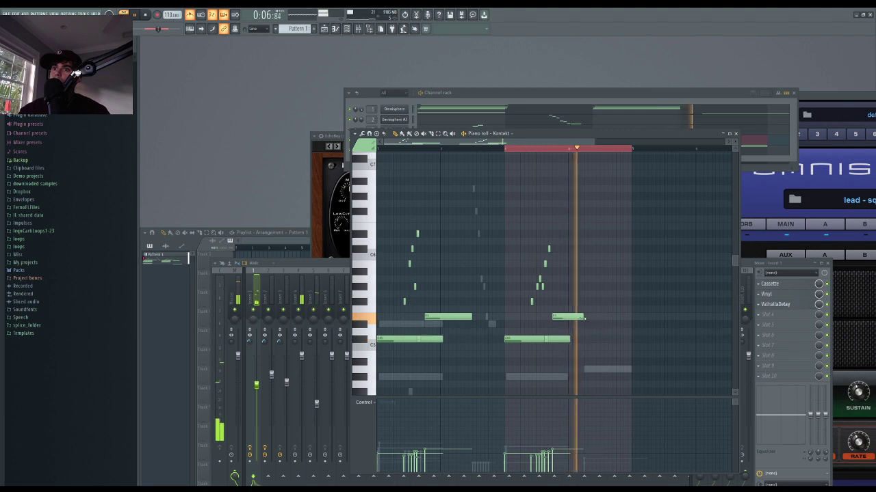
{"action": "key", "text": "space"}
{"action": "left_click", "coordinate": [579, 325]}
{"action": "key", "text": "space"}
{"action": "scroll", "coordinate": [588, 304], "scroll_direction": "down", "scroll_amount": 2}
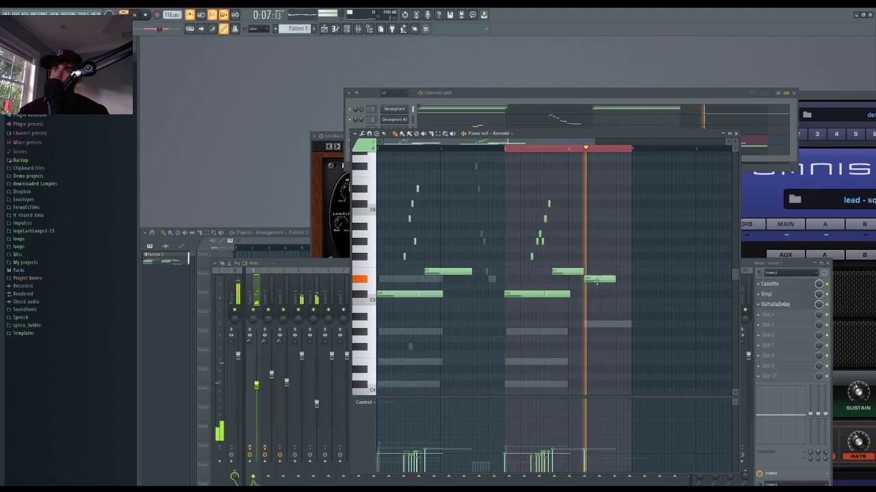
{"action": "scroll", "coordinate": [608, 287], "scroll_direction": "down", "scroll_amount": 2}
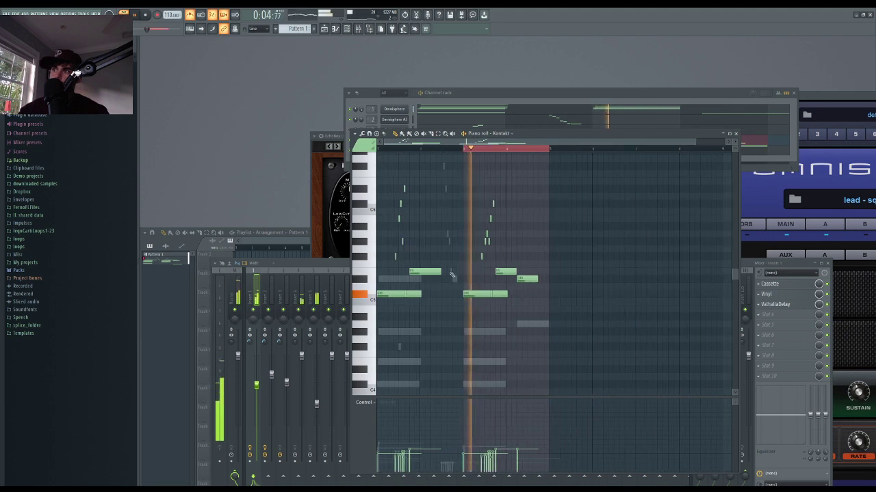
- Transpose the notes of all channels down one semitone and play the pattern from the start
{"action": "key", "text": "space"}
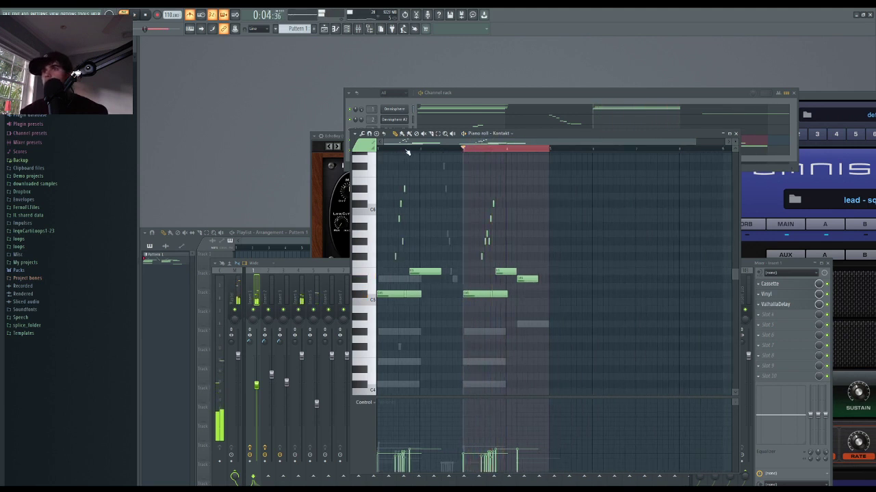
{"action": "left_click", "coordinate": [416, 109]}
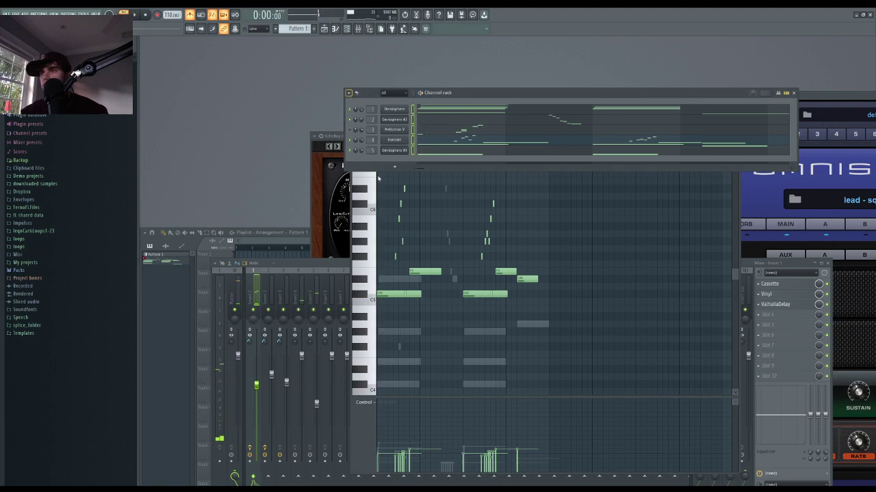
{"action": "scroll", "coordinate": [384, 176], "scroll_direction": "up", "scroll_amount": 1}
{"action": "key", "text": "space"}
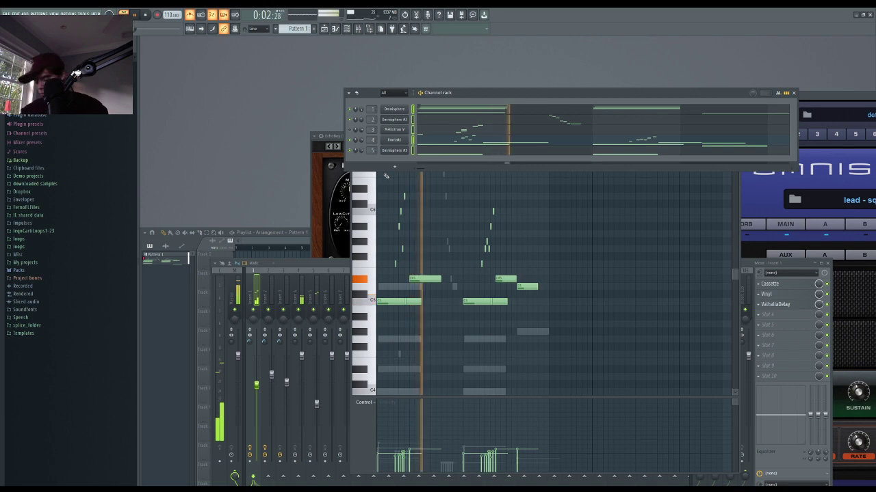
- Lower the Master track's volume slightly and replay the full pattern
{"action": "left_click", "coordinate": [230, 303]}
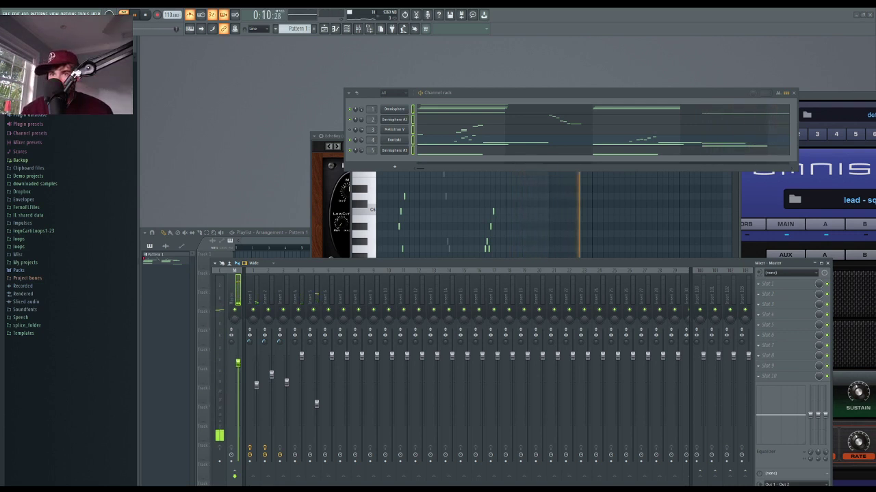
{"action": "key", "text": "space"}
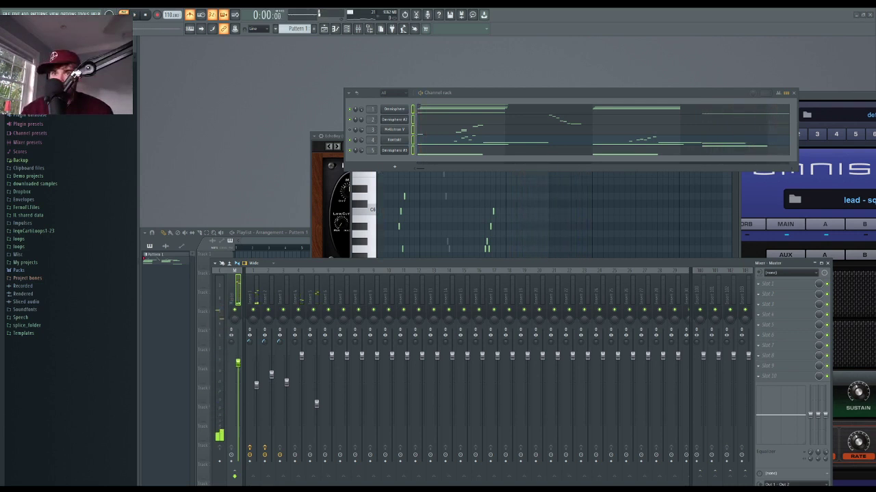
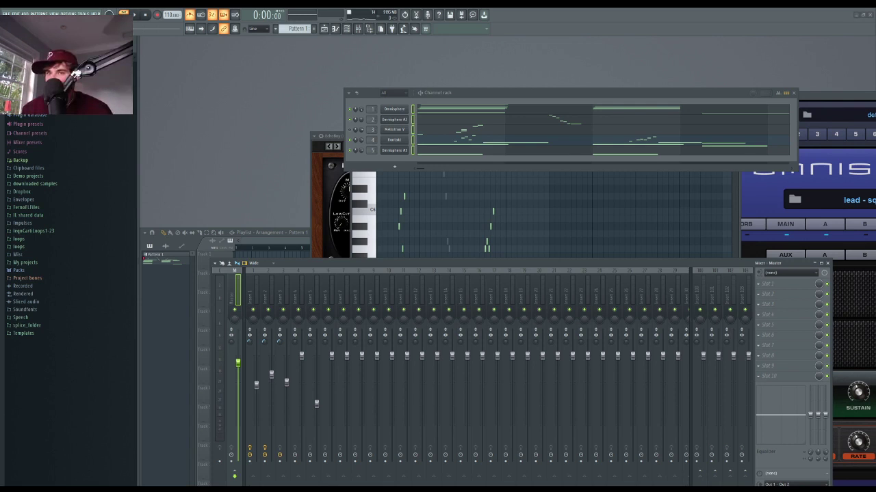
{"action": "key", "text": "space"}
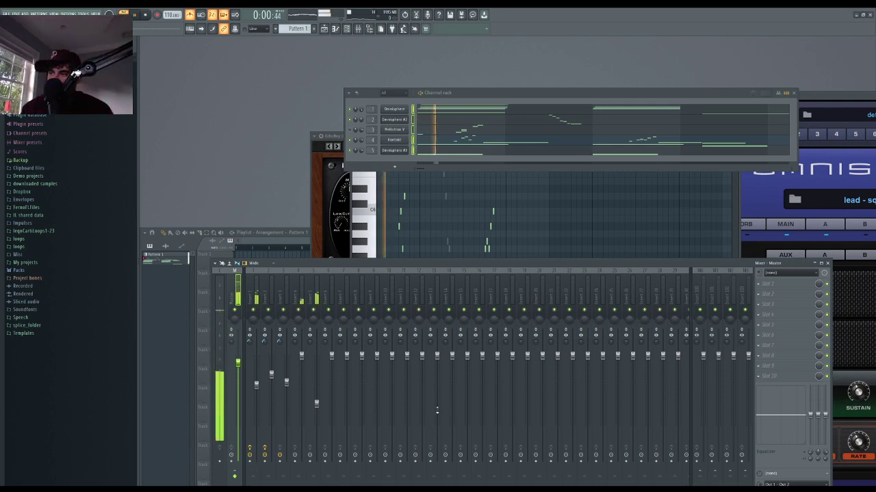
- Solo mixer insert 4 and try a Gross Beat and Fruity parametric EQ 2 chain on it
{"action": "left_click", "coordinate": [302, 301]}
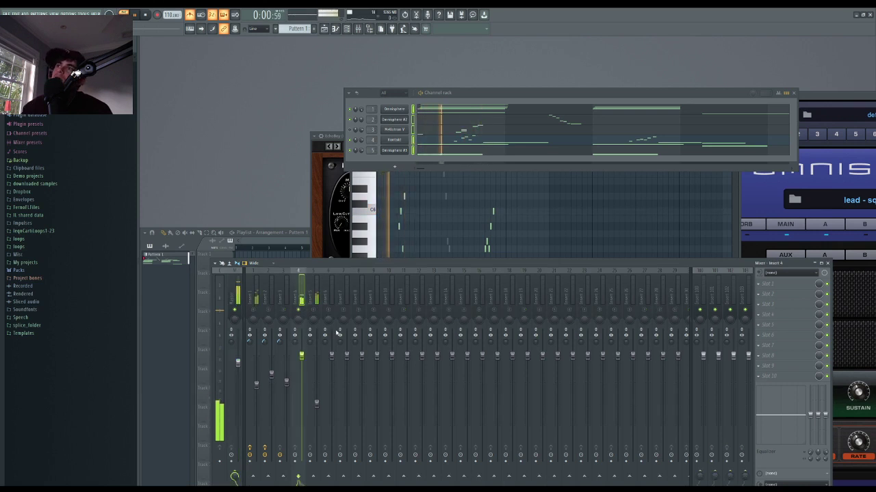
{"action": "key", "text": "space"}
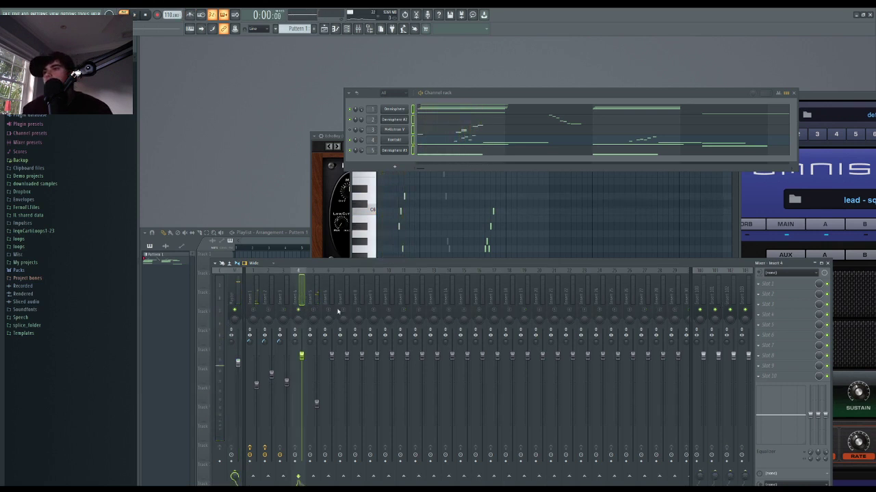
{"action": "key", "text": "space"}
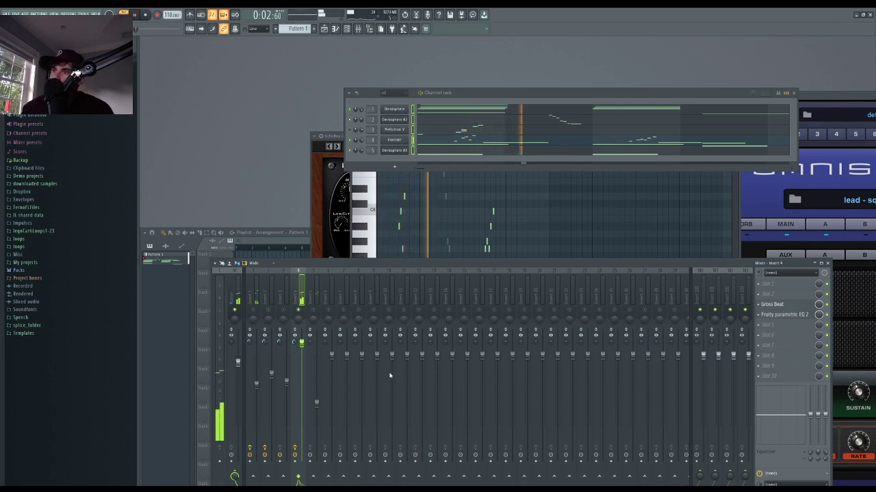
{"action": "key", "text": "ctrl+z"}
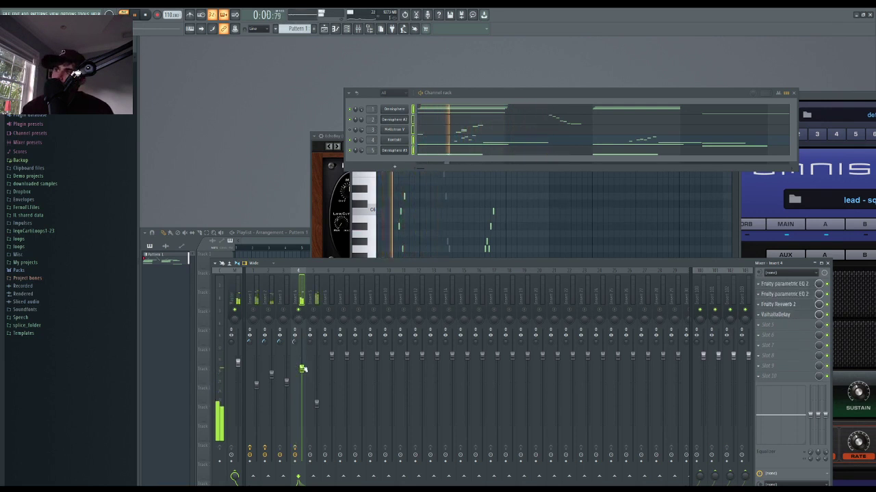
- Balance insert 4 with a chain of two Fruity parametric EQ 2, Fruity Reeverb 2 and ValhallaDelay, and unmute the other inserts
{"action": "left_click_drag", "start_coordinate": [301, 368], "coordinate": [302, 355]}
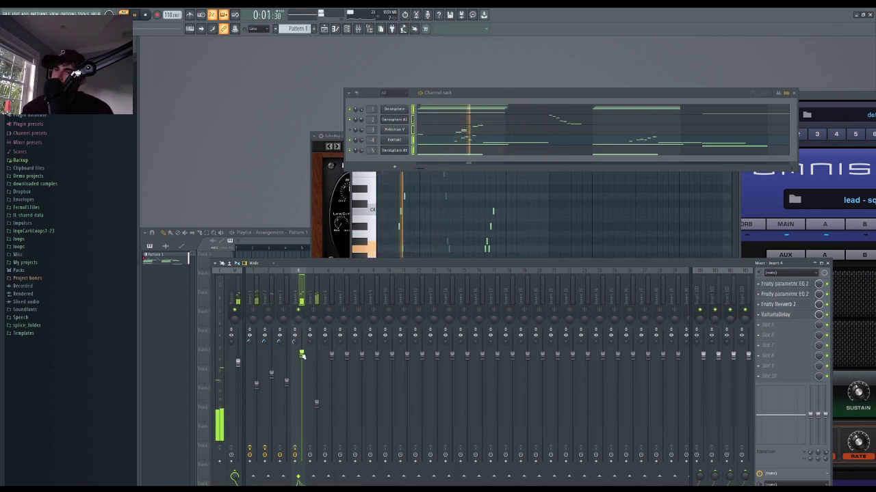
{"action": "right_click", "coordinate": [298, 310]}
{"action": "key", "text": "space"}
{"action": "key", "text": "space"}
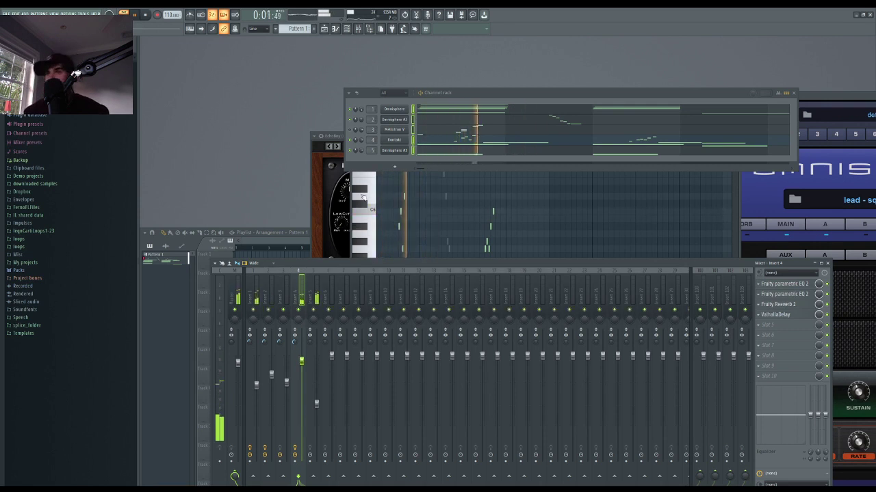
- Lower the level of mixer insert 5 slightly while the whole pattern plays
{"action": "left_click", "coordinate": [457, 196]}
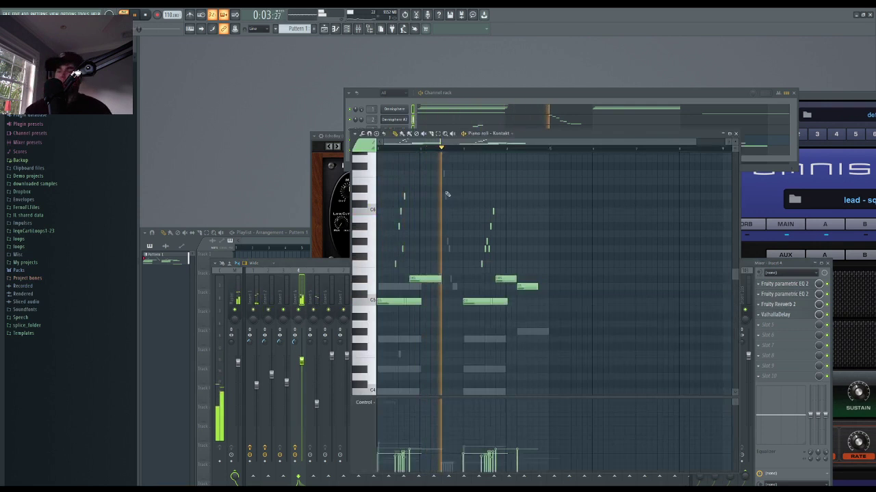
{"action": "left_click", "coordinate": [314, 282]}
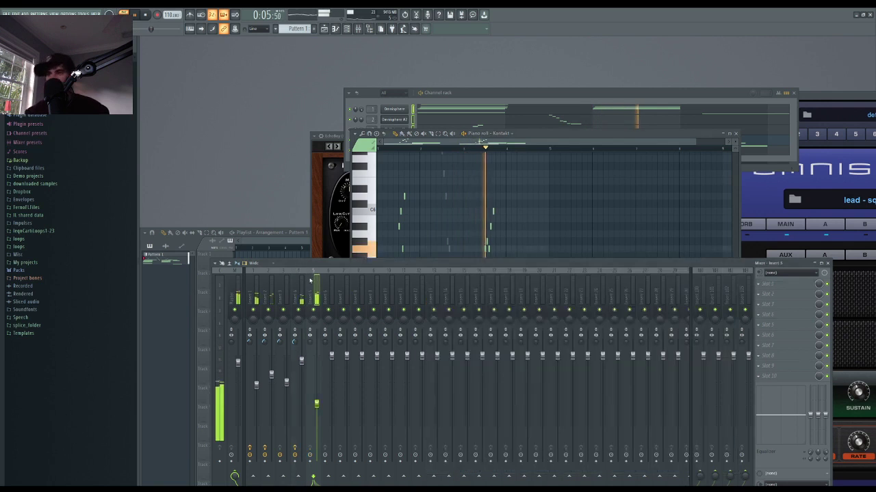
{"action": "left_click_drag", "start_coordinate": [317, 404], "coordinate": [317, 410]}
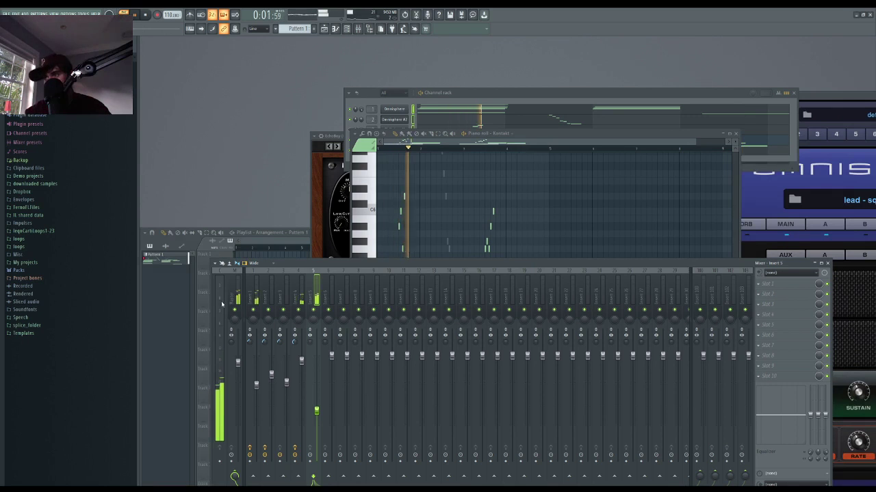
{"action": "key", "text": "space"}
- Arm the Master track, render it to audio, and place the rendered clip at the start of playlist track 1
{"action": "left_click", "coordinate": [236, 341]}
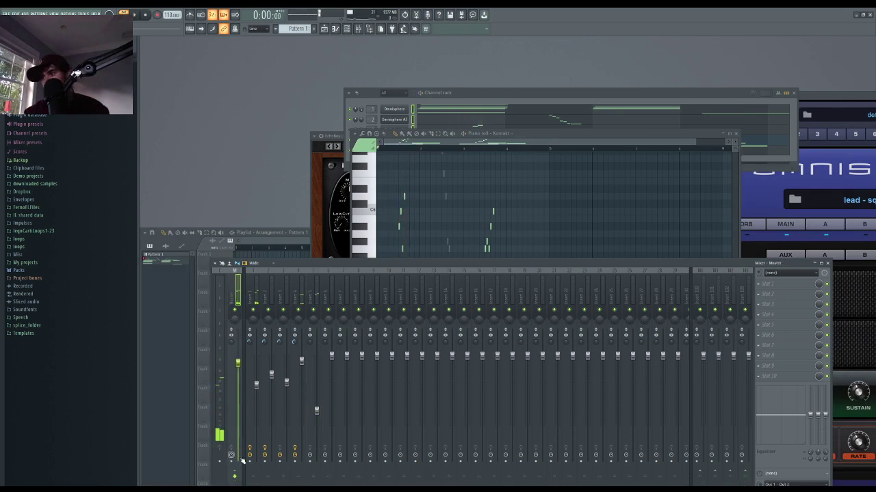
{"action": "key", "text": "alt+F12"}
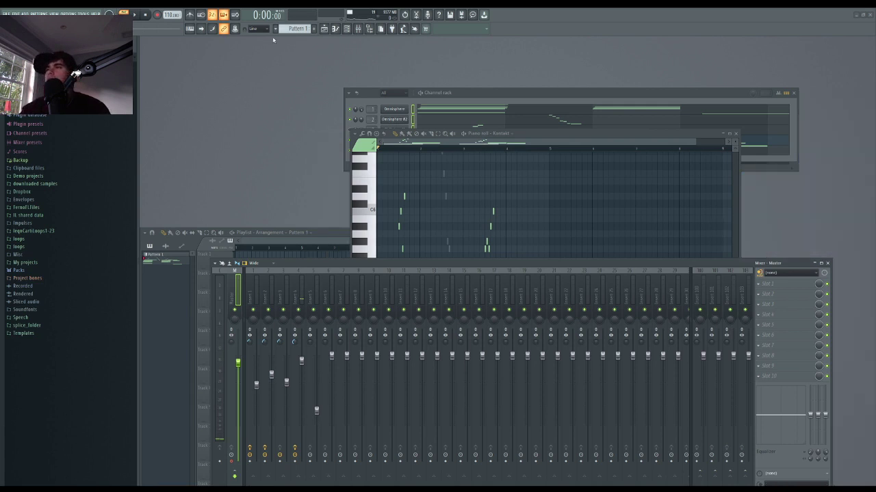
{"action": "left_click", "coordinate": [324, 29]}
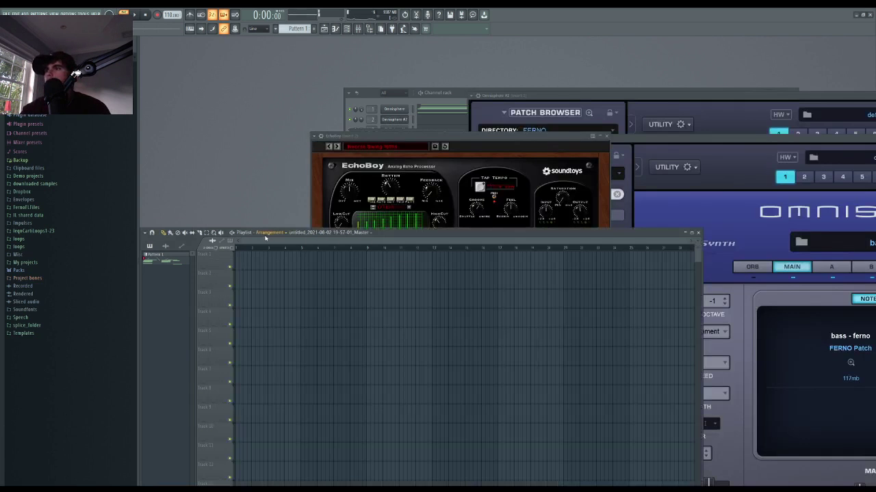
{"action": "left_click_drag", "start_coordinate": [178, 252], "coordinate": [239, 255]}
{"action": "key", "text": "space"}
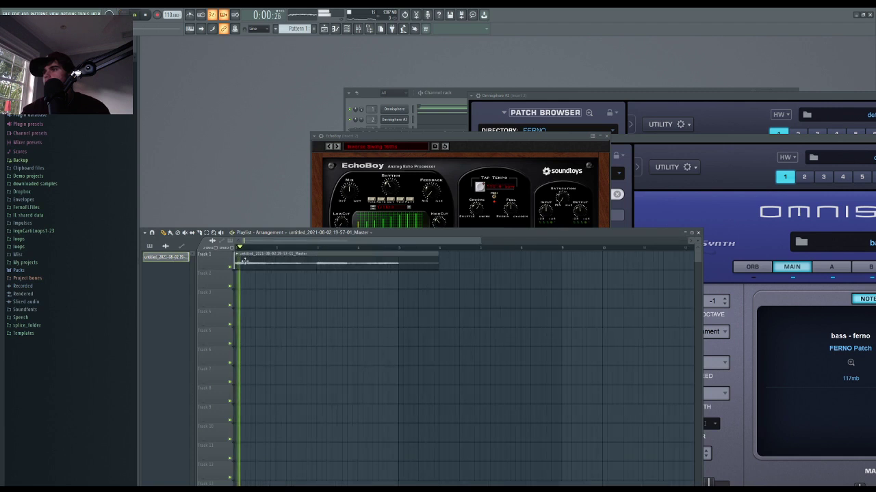
- Split the rendered clip at bar 5 and delete the tail after the split
{"action": "left_click", "coordinate": [402, 259]}
{"action": "key", "text": "p"}
{"action": "right_click", "coordinate": [415, 263]}
{"action": "key", "text": "space"}
- Try reversing the rendered audio clip, and set its time-stretching mode to e3 generic
{"action": "double_click", "coordinate": [375, 255]}
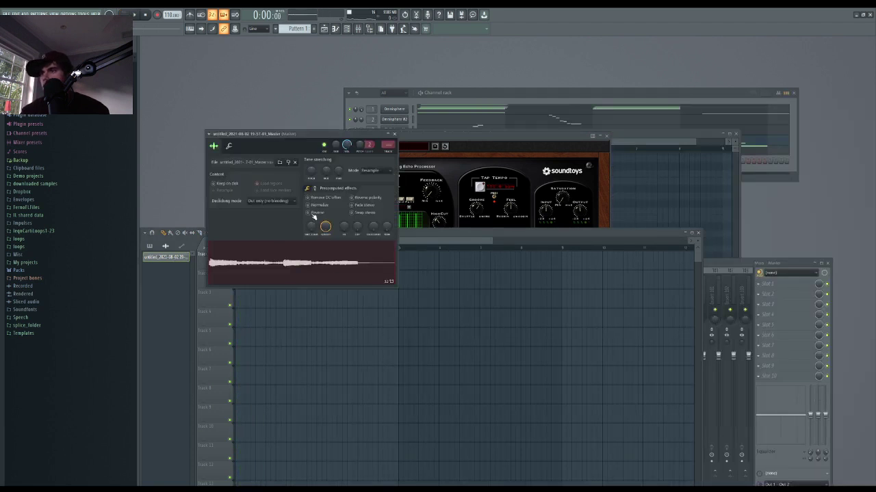
{"action": "left_click", "coordinate": [313, 213]}
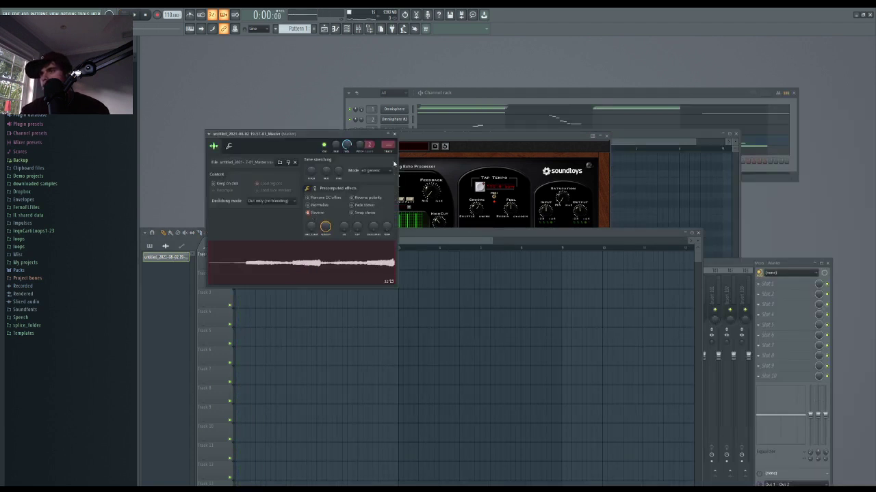
{"action": "left_click", "coordinate": [319, 213]}
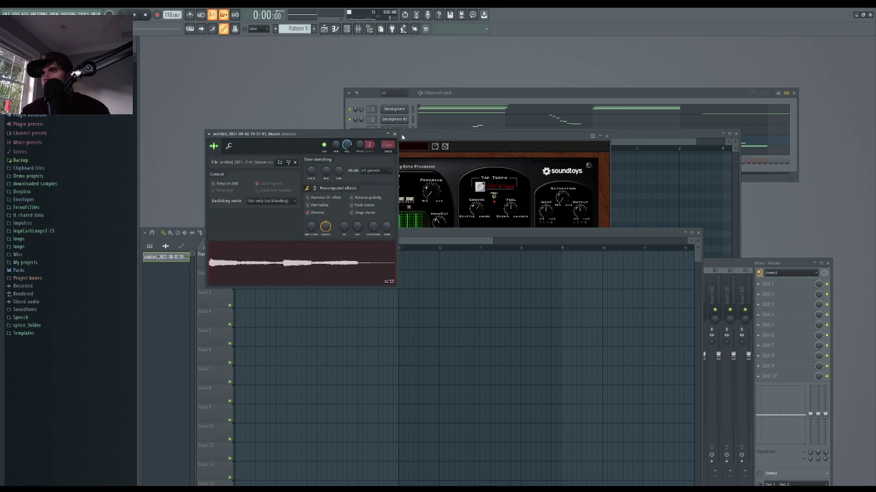
{"action": "left_click", "coordinate": [395, 134]}
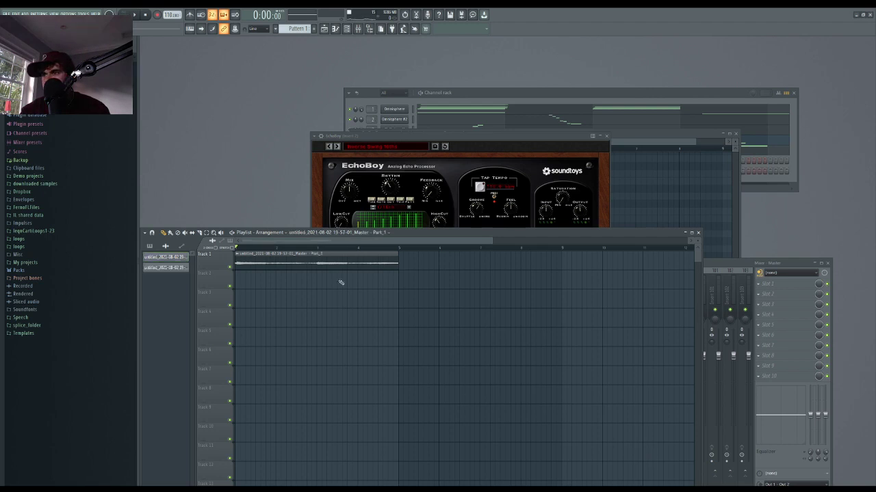
- Try raising the time-stretching pitch of the reversed rendered clip, and play the clip back
{"action": "double_click", "coordinate": [324, 267]}
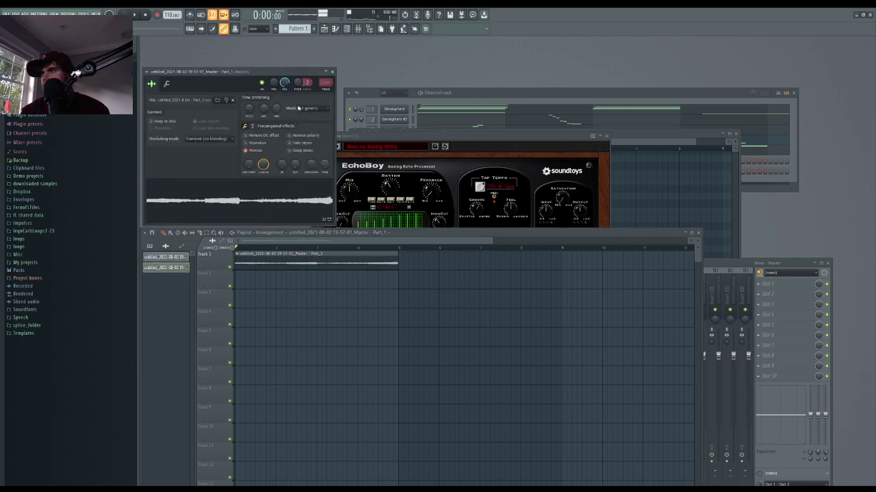
{"action": "left_click_drag", "start_coordinate": [253, 110], "coordinate": [254, 96]}
{"action": "key", "text": "space"}
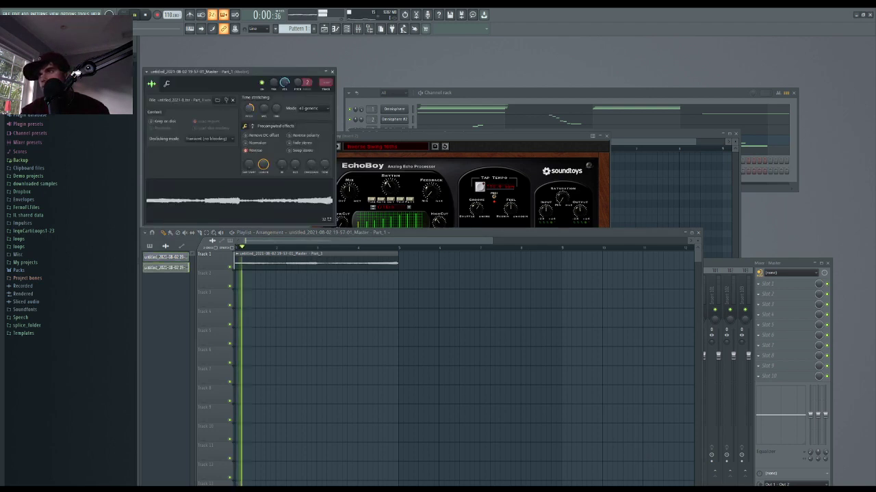
{"action": "key", "text": "space"}
{"action": "left_click_drag", "start_coordinate": [219, 72], "coordinate": [328, 110]}
{"action": "key", "text": "space"}
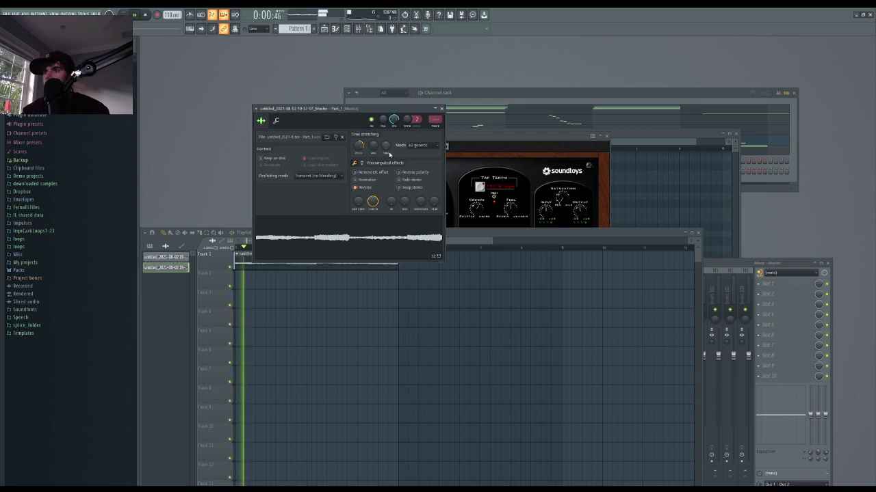
{"action": "left_click", "coordinate": [442, 108]}
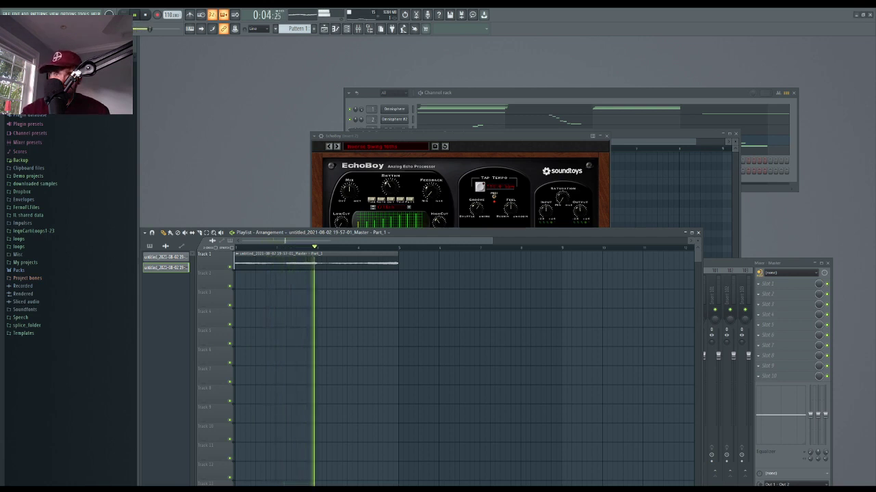
{"action": "key", "text": "space"}
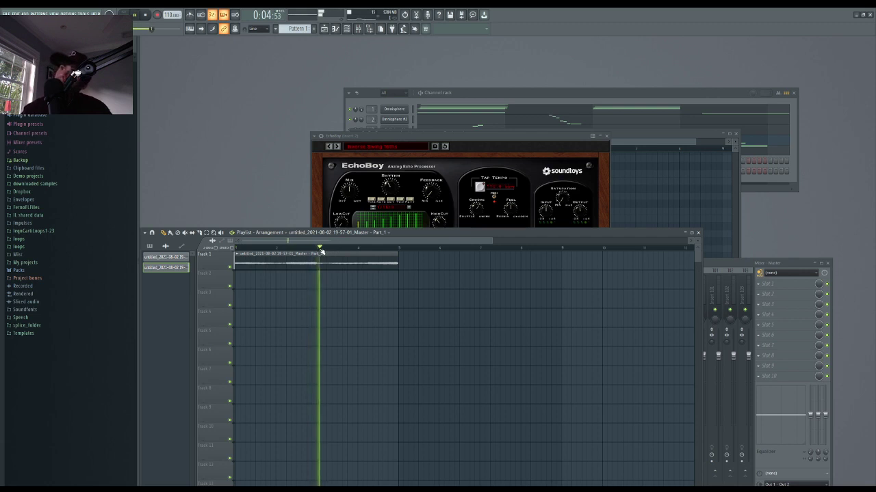
- Replay the rendered clip from within bar 1, turn off its reverse effect, and play it forwards
{"action": "left_click", "coordinate": [251, 248]}
{"action": "double_click", "coordinate": [259, 256]}
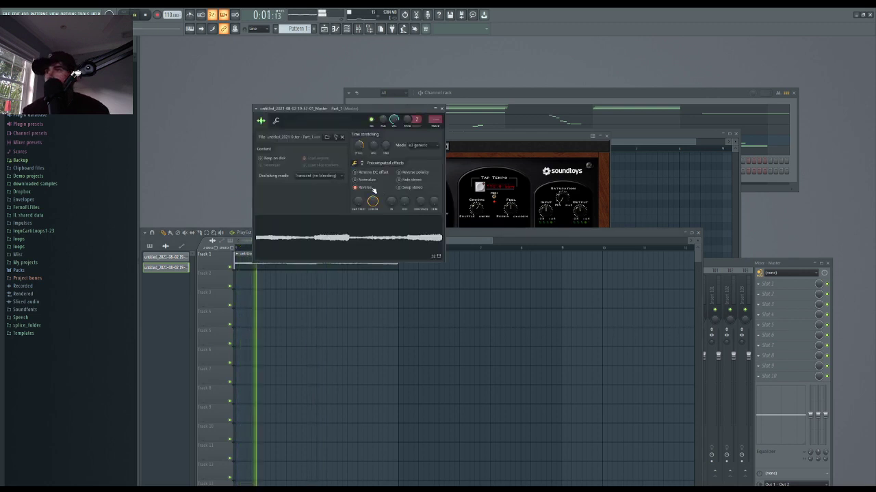
{"action": "left_click", "coordinate": [441, 109]}
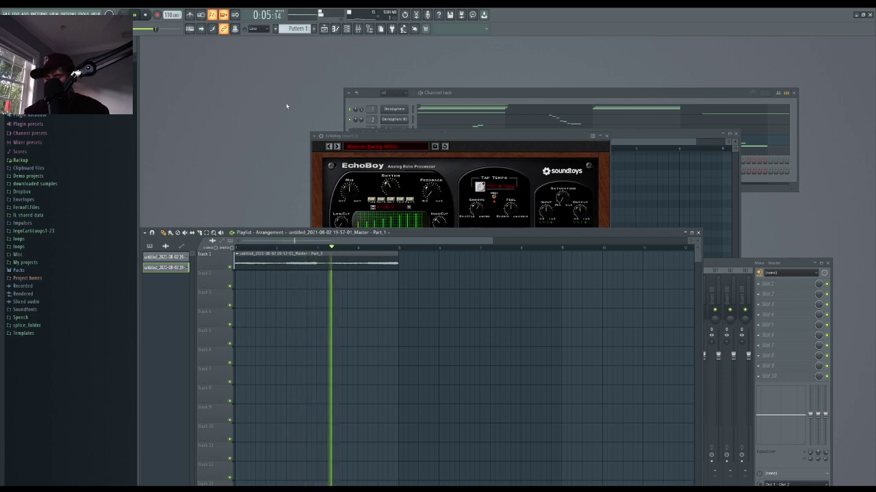
{"action": "key", "text": "space"}
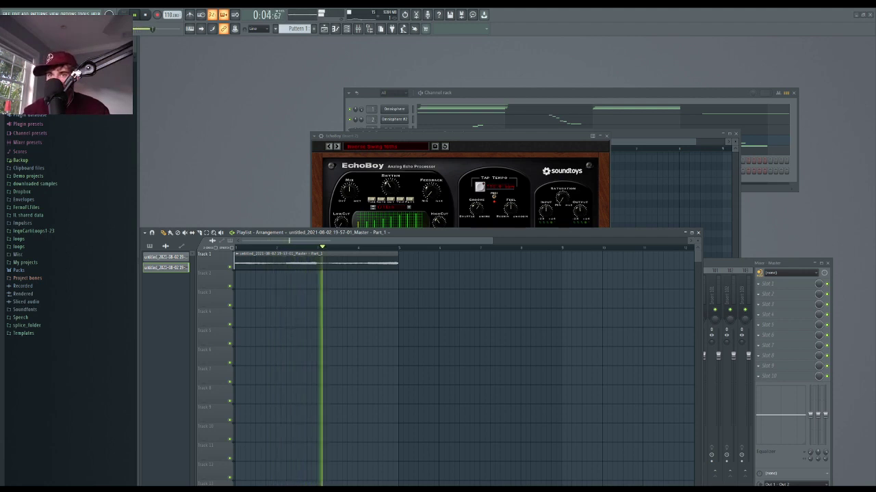
{"action": "double_click", "coordinate": [277, 260]}
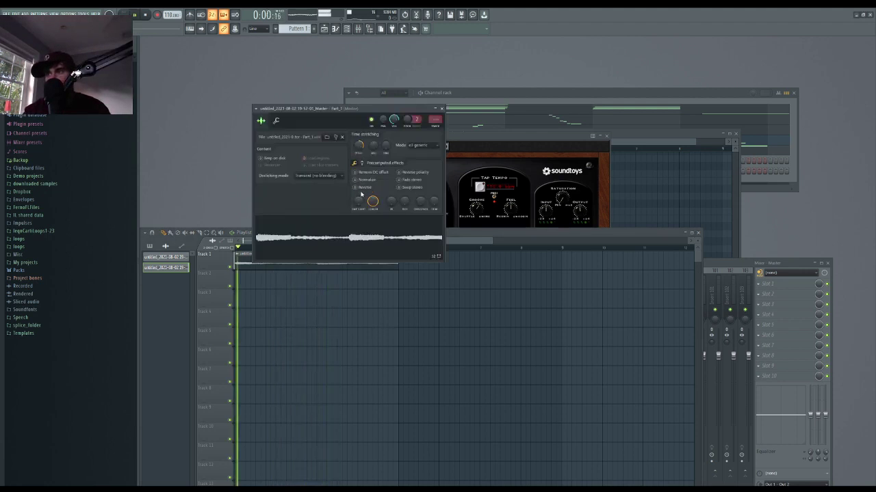
{"action": "key", "text": "space"}
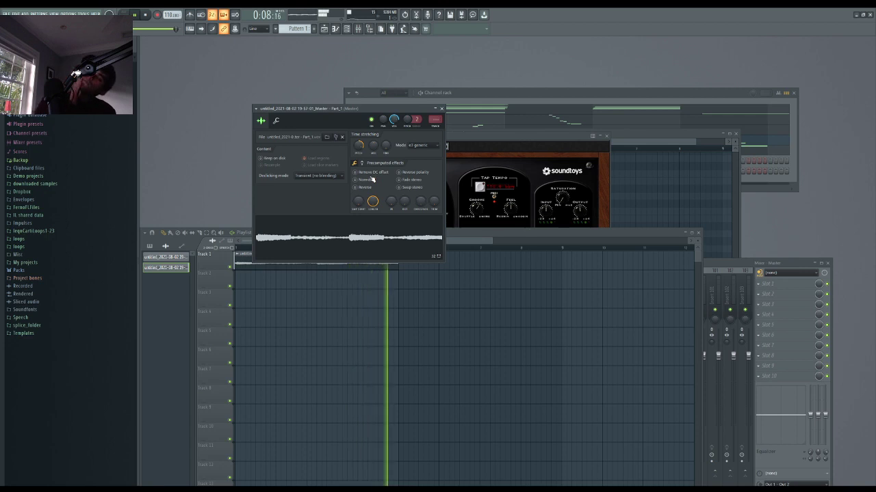
{"action": "left_click", "coordinate": [441, 108]}
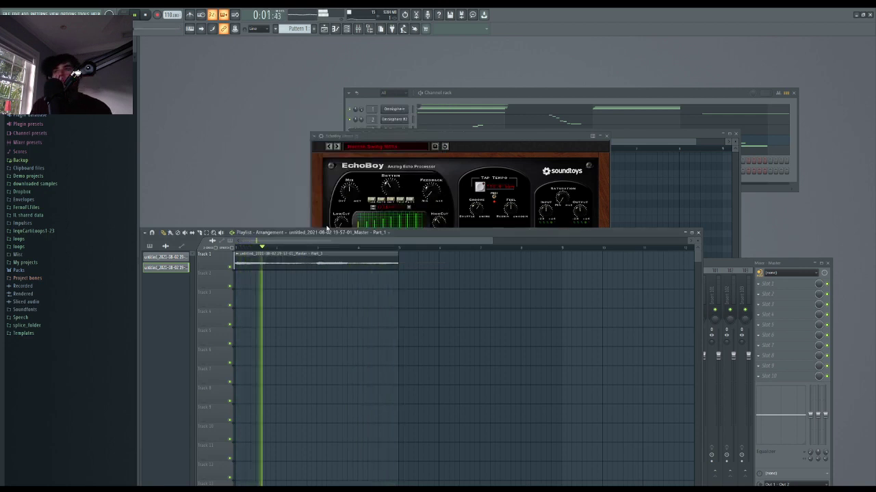
{"action": "key", "text": "space"}
{"action": "key", "text": "space"}
- Remove the rendered clip from the playlist, and place Pattern 1 at the start of track 1
{"action": "left_click", "coordinate": [420, 93]}
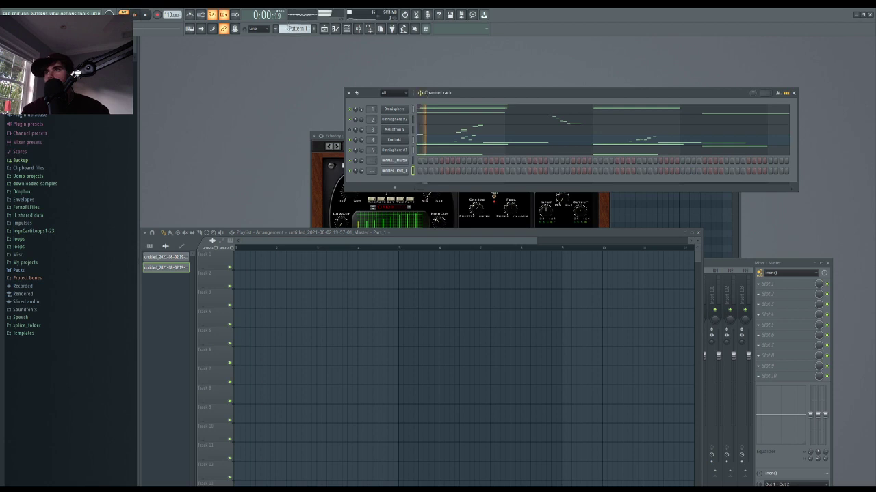
{"action": "left_click_drag", "start_coordinate": [261, 261], "coordinate": [240, 258]}
{"action": "key", "text": "space"}
{"action": "right_click", "coordinate": [395, 263]}
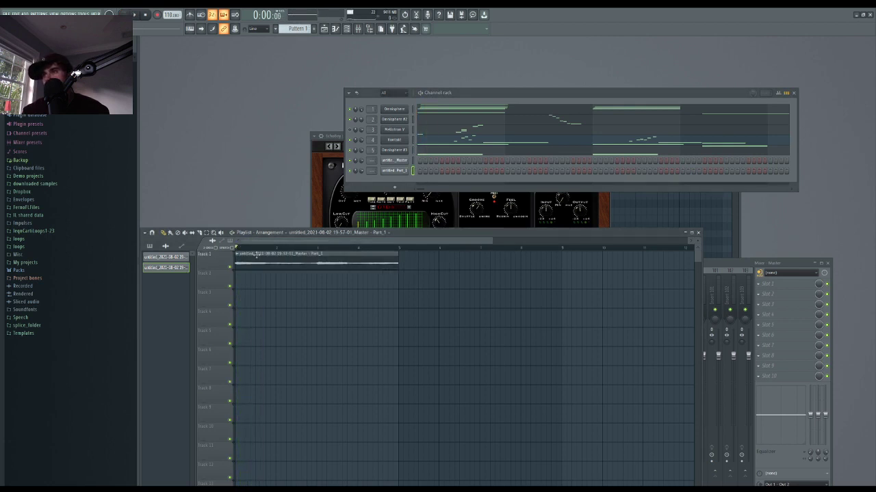
{"action": "right_click", "coordinate": [257, 260]}
{"action": "left_click", "coordinate": [296, 29]}
{"action": "left_click", "coordinate": [260, 264]}
{"action": "key", "text": "space"}
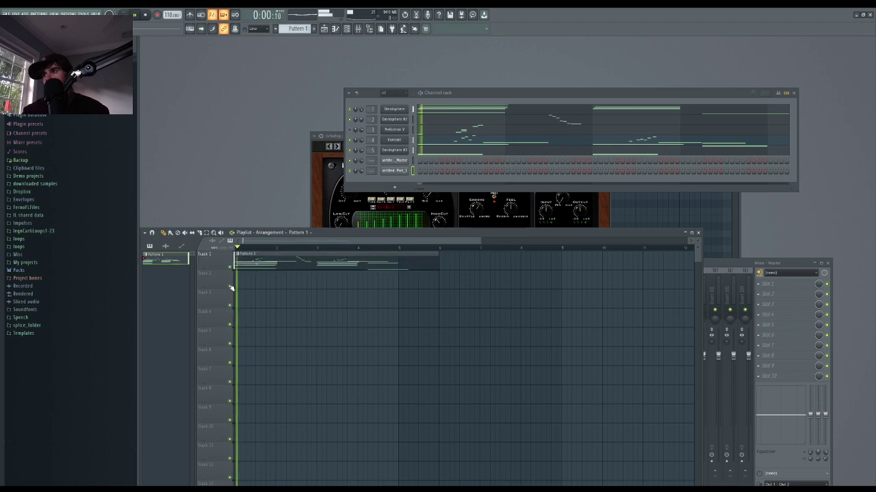
{"action": "key", "text": "space"}
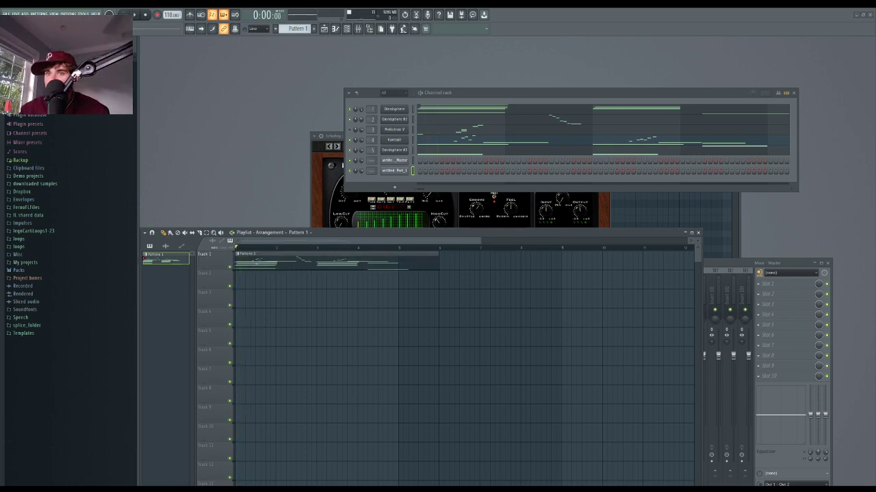
- Play the placed pattern and open the Kontakt channel's notes in the piano roll
{"action": "key", "text": "space"}
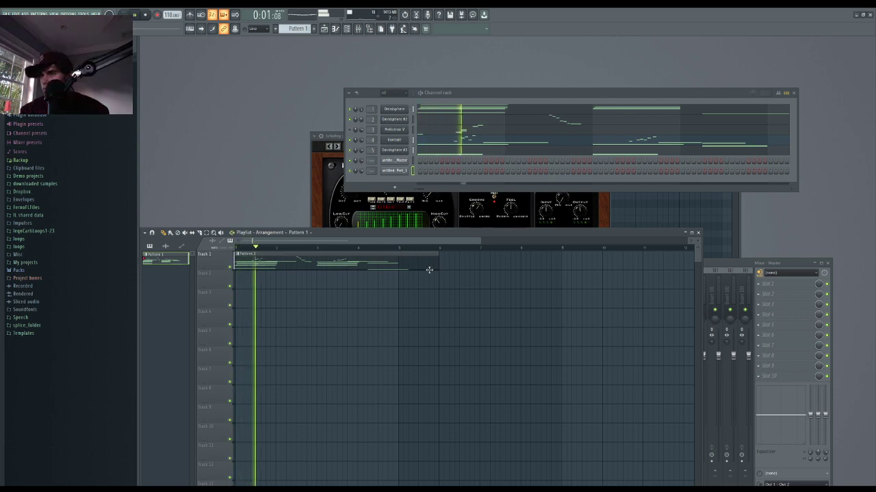
{"action": "key", "text": "space"}
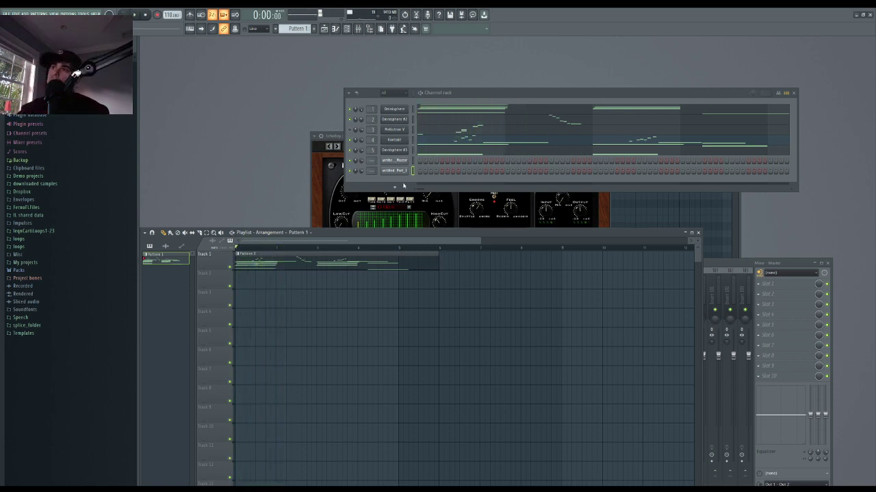
{"action": "key", "text": "space"}
{"action": "left_click", "coordinate": [411, 140]}
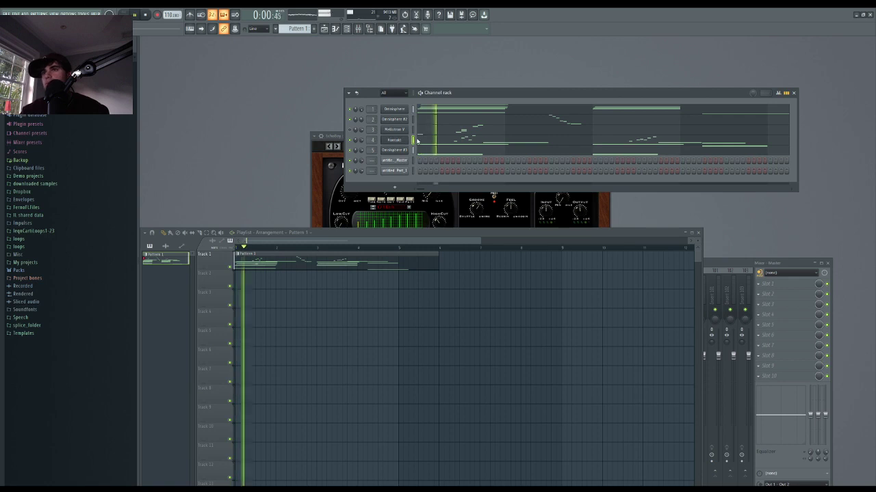
{"action": "left_click", "coordinate": [413, 142]}
{"action": "scroll", "coordinate": [419, 262], "scroll_direction": "down", "scroll_amount": 1}
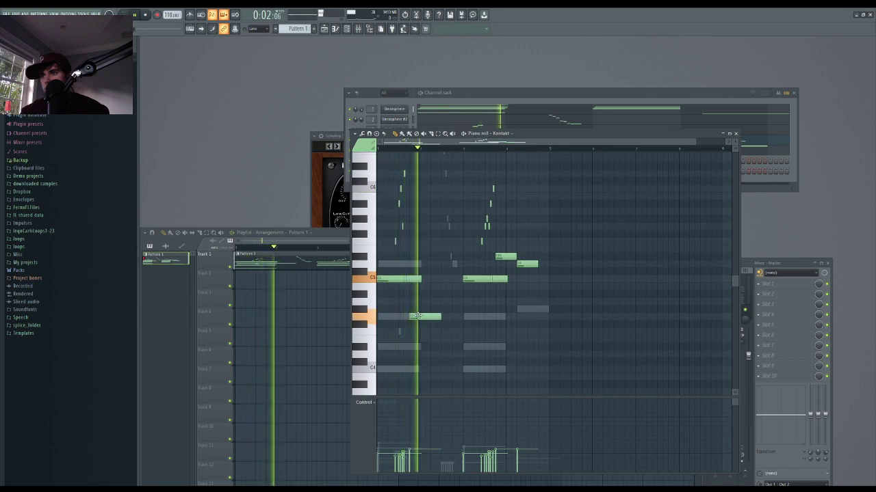
- Try the long Kontakt note just before bar 2 at other pitches, ending on G5, while playing the pattern
{"action": "key", "text": "space"}
{"action": "left_click_drag", "start_coordinate": [420, 262], "coordinate": [417, 316]}
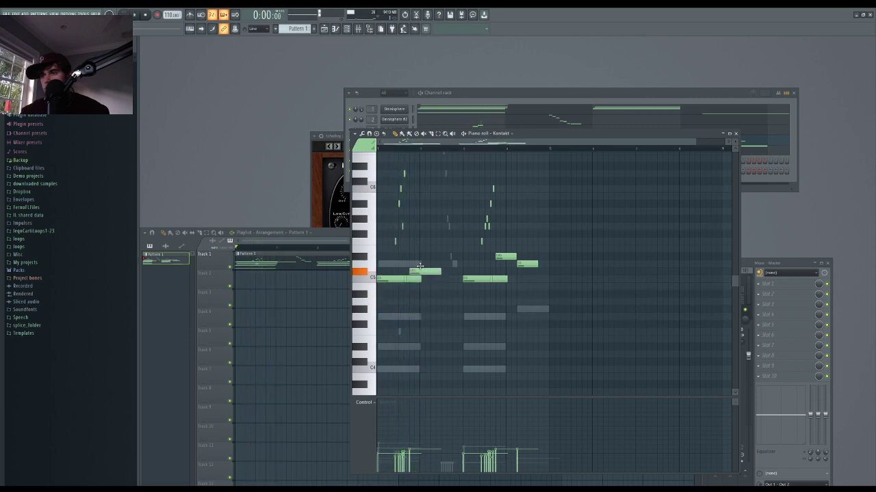
{"action": "key", "text": "space"}
{"action": "left_click_drag", "start_coordinate": [420, 266], "coordinate": [419, 226]}
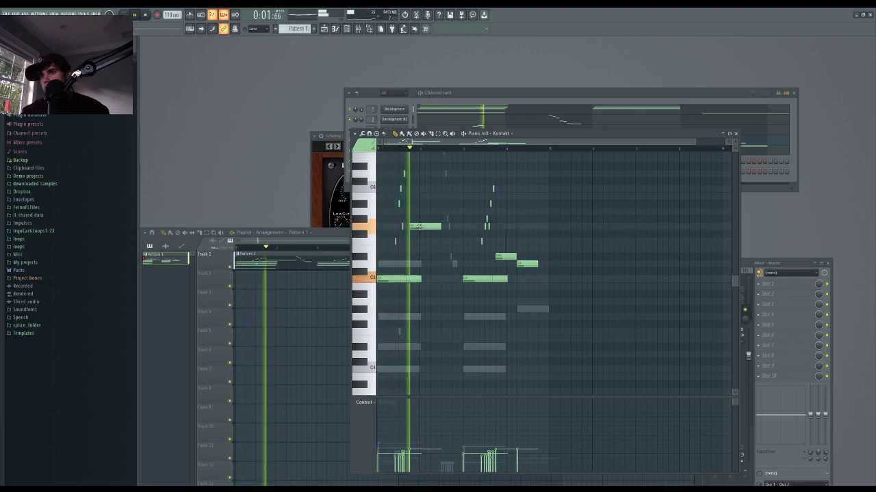
{"action": "key", "text": "space"}
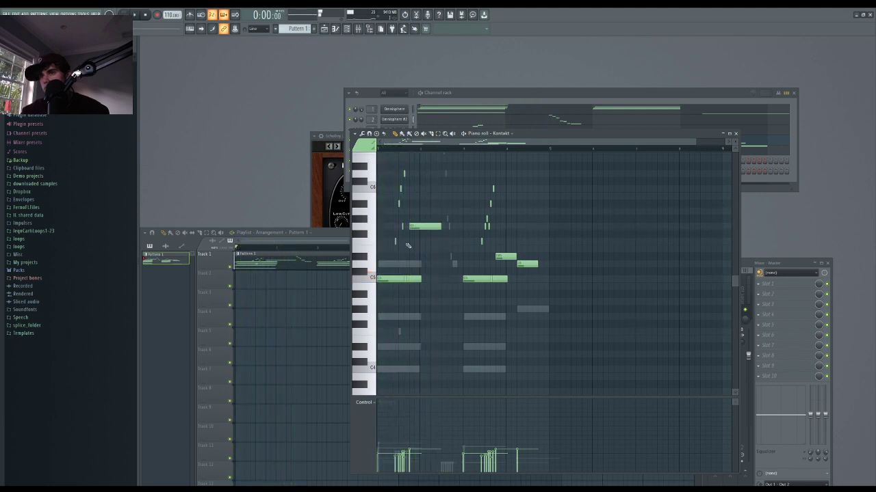
- Adjust the lengths of Kontakt's two opening C5 notes to end just before the long note, and set that note to D#5
{"action": "scroll", "coordinate": [407, 245], "scroll_direction": "up", "scroll_amount": 4}
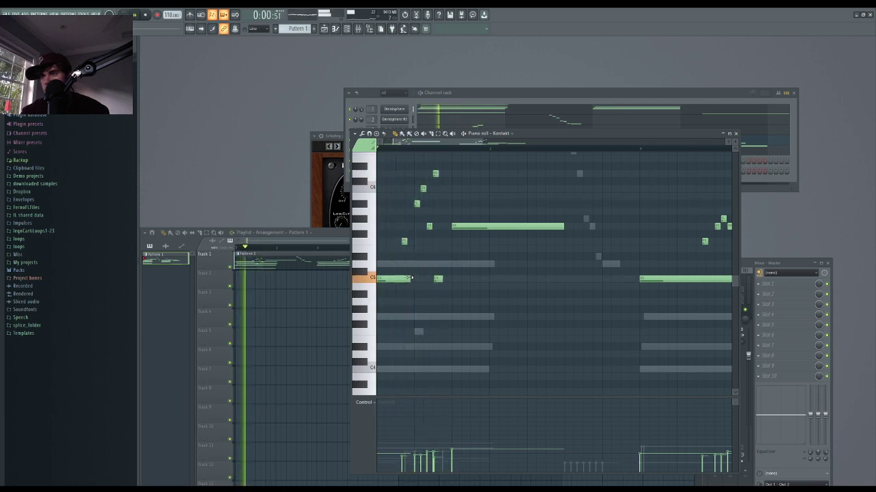
{"action": "left_click_drag", "start_coordinate": [410, 278], "coordinate": [420, 279]}
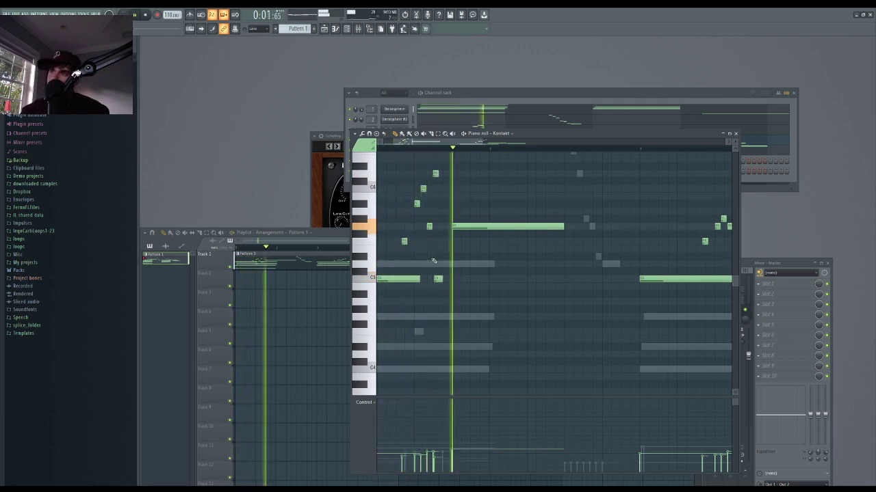
{"action": "key", "text": "space"}
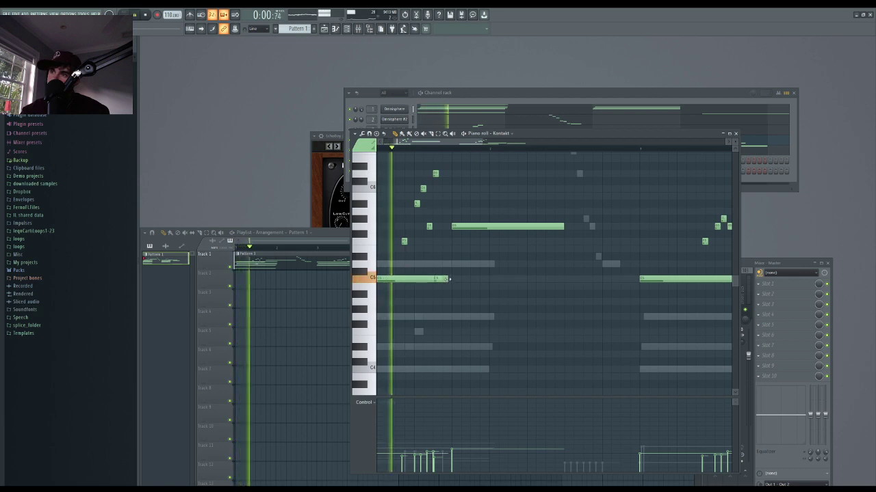
{"action": "left_click_drag", "start_coordinate": [454, 227], "coordinate": [455, 258]}
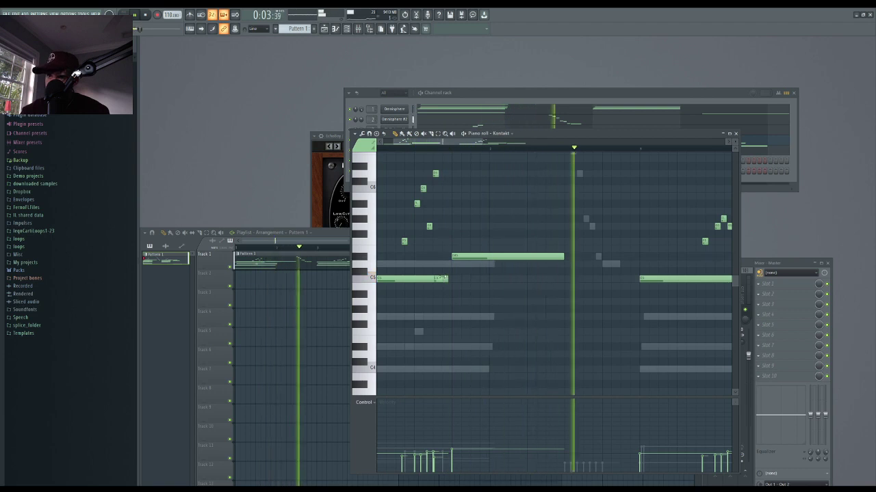
- Load the "mellotron pad (w delay)" patch in Omnisphere #2, and play the pattern with the mixer open
{"action": "left_click", "coordinate": [376, 97]}
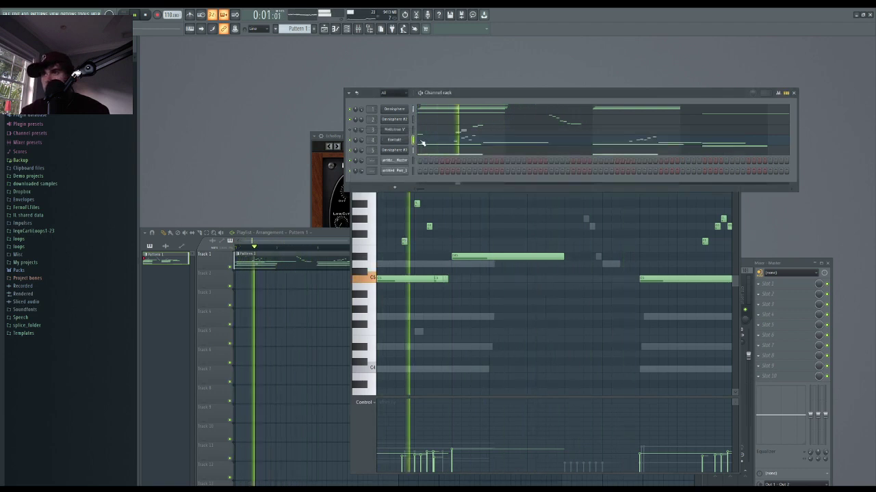
{"action": "left_click", "coordinate": [403, 120]}
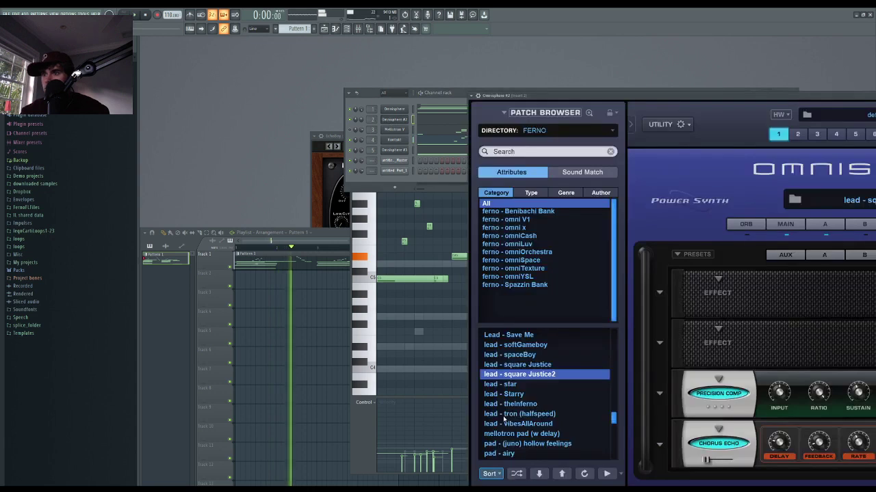
{"action": "left_click", "coordinate": [507, 405]}
{"action": "key", "text": "Up"}
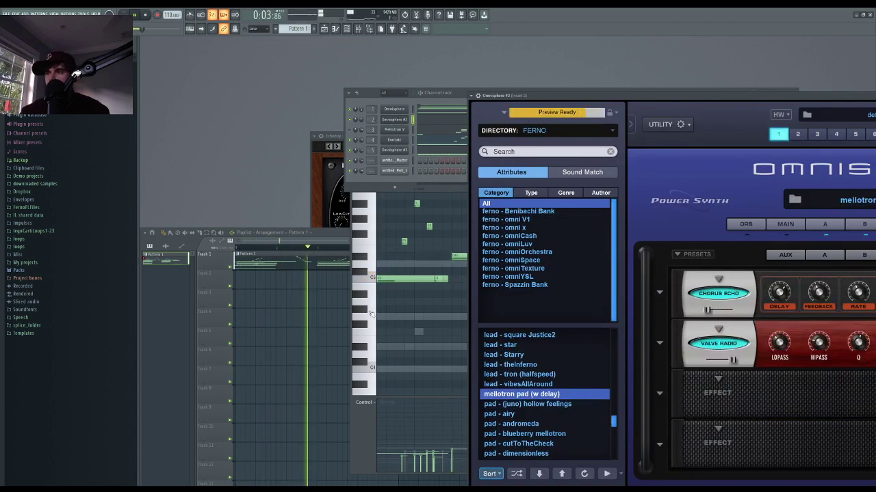
{"action": "left_click", "coordinate": [354, 168]}
{"action": "key", "text": "F9"}
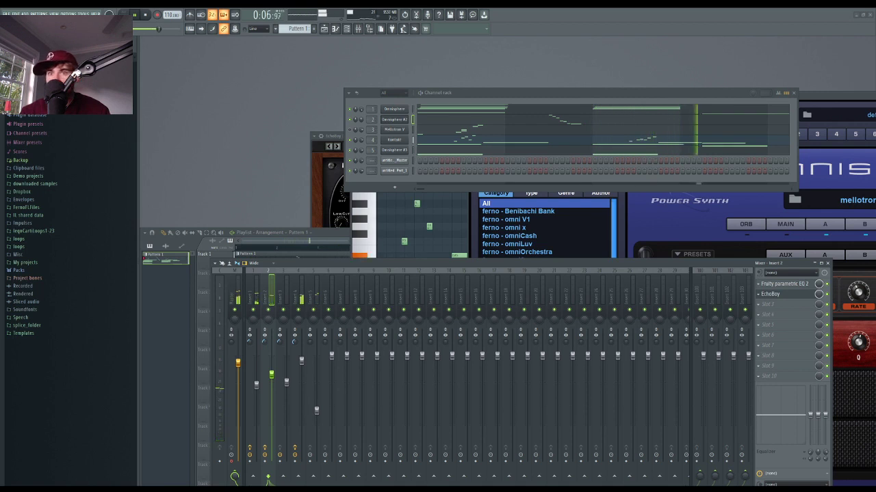
{"action": "key", "text": "space"}
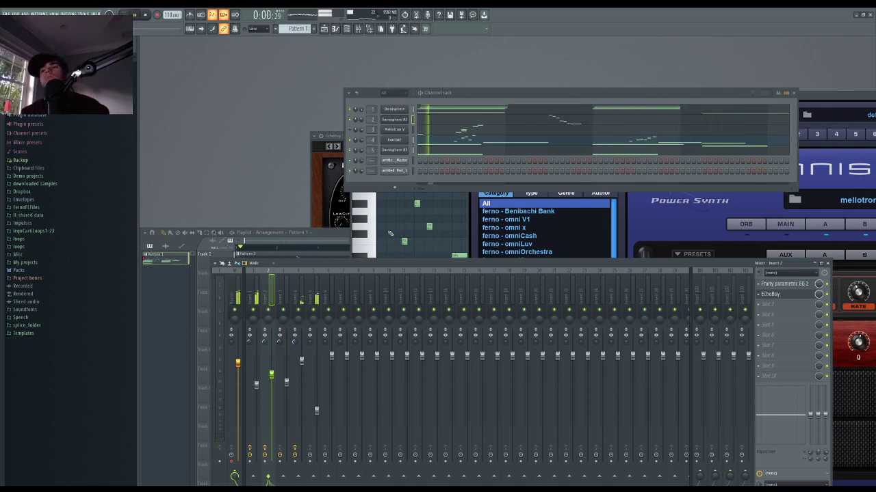
- Add three short descending notes, D6, B5 and G5, from beat 2 of bar 4 in Omnisphere #2, and play them back
{"action": "left_click", "coordinate": [412, 120]}
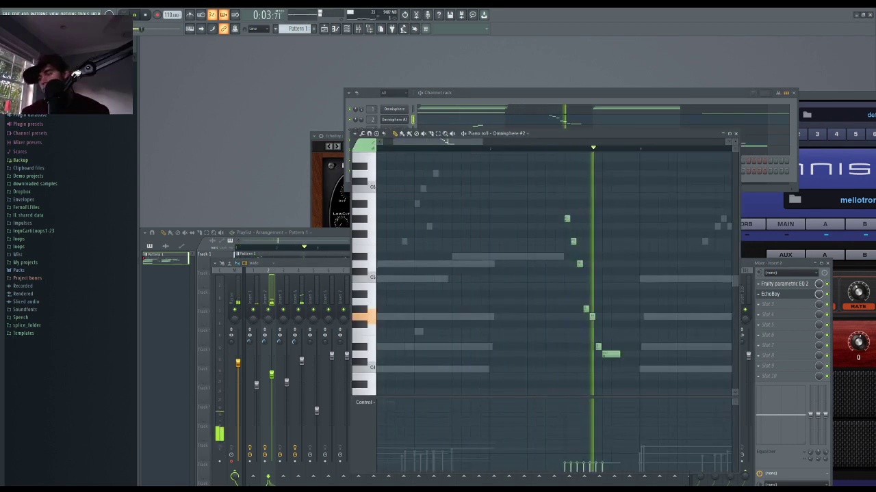
{"action": "scroll", "coordinate": [481, 287], "scroll_direction": "down", "scroll_amount": 4}
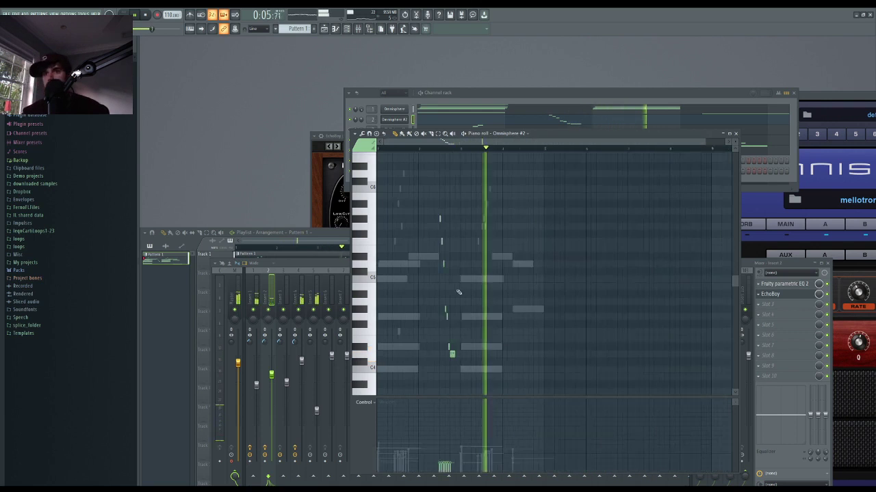
{"action": "scroll", "coordinate": [513, 282], "scroll_direction": "up", "scroll_amount": 2}
{"action": "scroll", "coordinate": [514, 282], "scroll_direction": "up", "scroll_amount": 3}
{"action": "key", "text": "space"}
{"action": "left_click", "coordinate": [512, 217]}
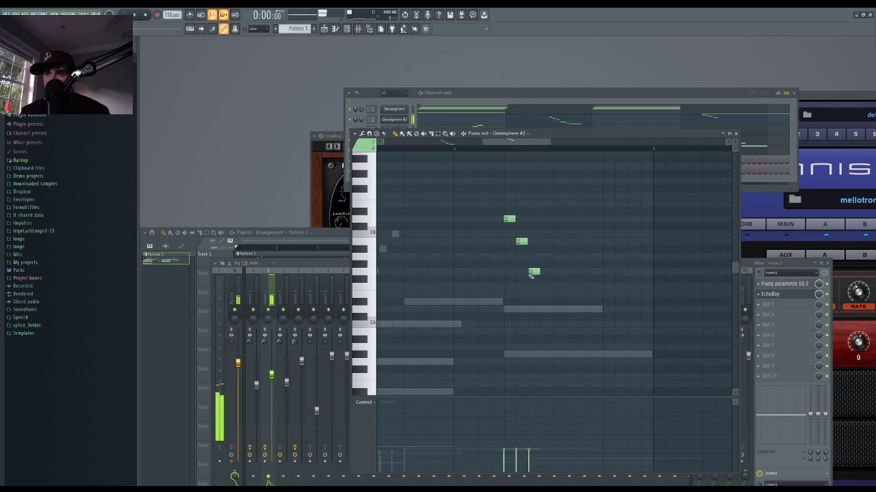
{"action": "left_click", "coordinate": [458, 150]}
{"action": "key", "text": "space"}
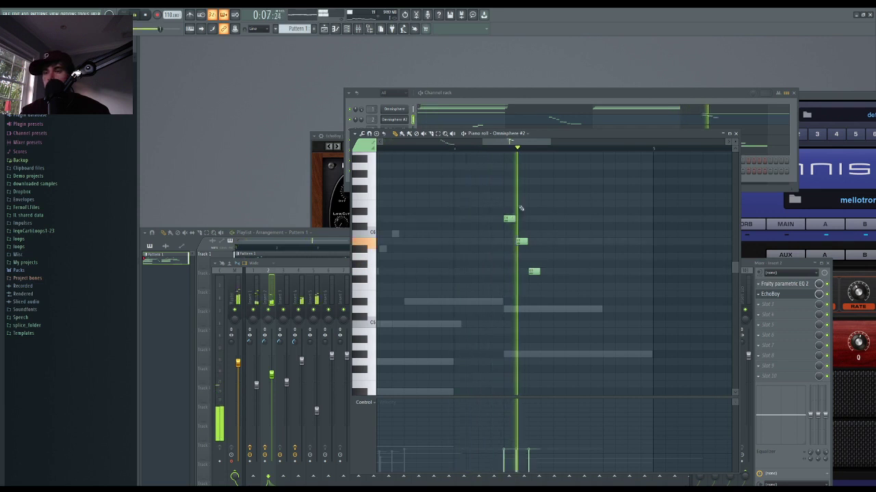
- Extend the descending Omnisphere #2 run in bar 4 to nine notes ending on D#4 and play it back
{"action": "key", "text": "space"}
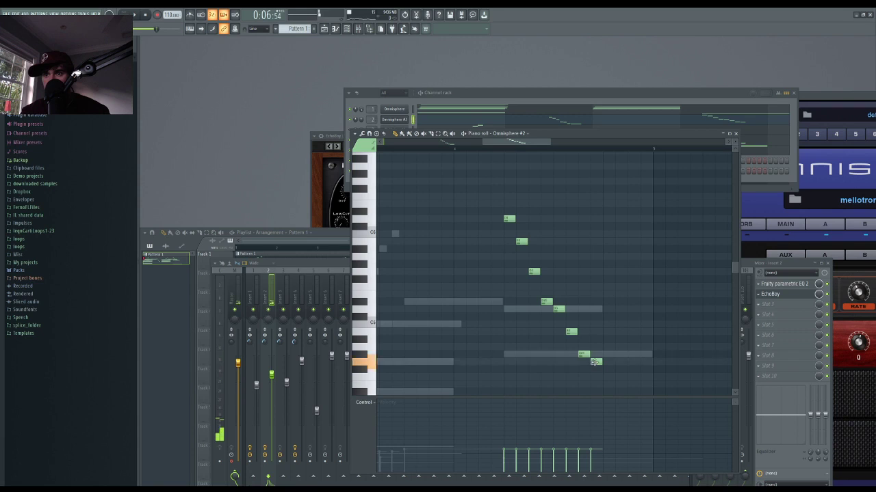
{"action": "scroll", "coordinate": [603, 331], "scroll_direction": "down", "scroll_amount": 2}
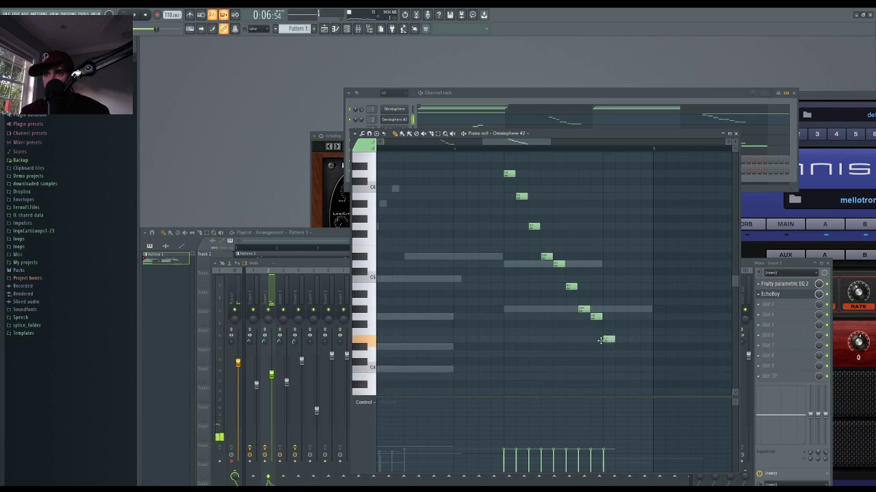
{"action": "key", "text": "space"}
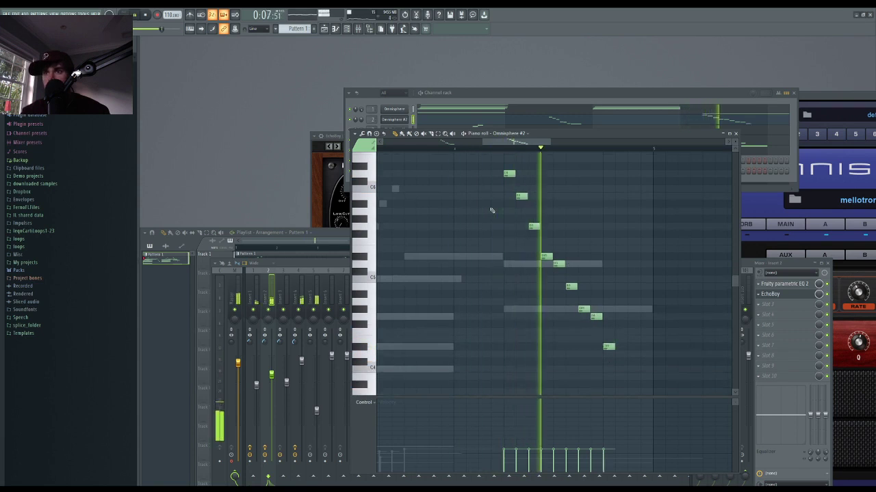
{"action": "key", "text": "space"}
{"action": "key", "text": "space"}
{"action": "key", "text": "space"}
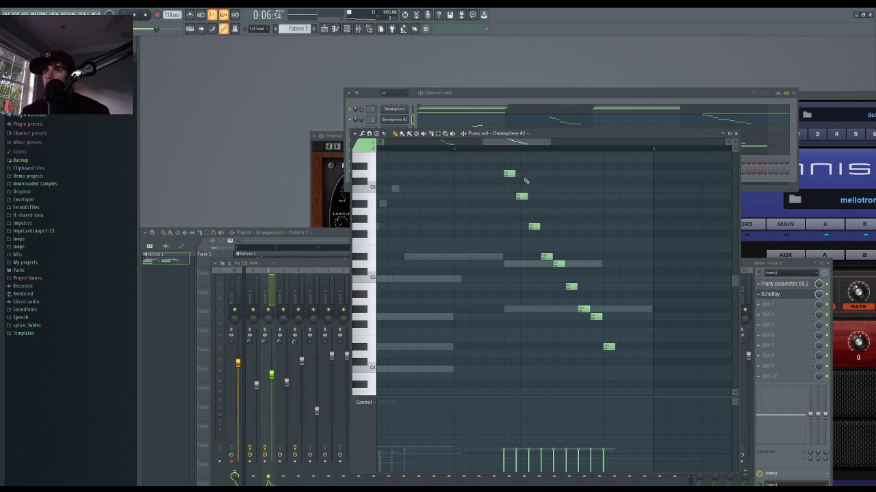
- Respace the bar 4 run at 1/6-beat intervals and delete its three leftover low notes
{"action": "scroll", "coordinate": [524, 185], "scroll_direction": "down", "scroll_amount": 6}
{"action": "scroll", "coordinate": [438, 212], "scroll_direction": "up", "scroll_amount": 5}
{"action": "scroll", "coordinate": [465, 213], "scroll_direction": "down", "scroll_amount": 3}
{"action": "scroll", "coordinate": [621, 210], "scroll_direction": "up", "scroll_amount": 6}
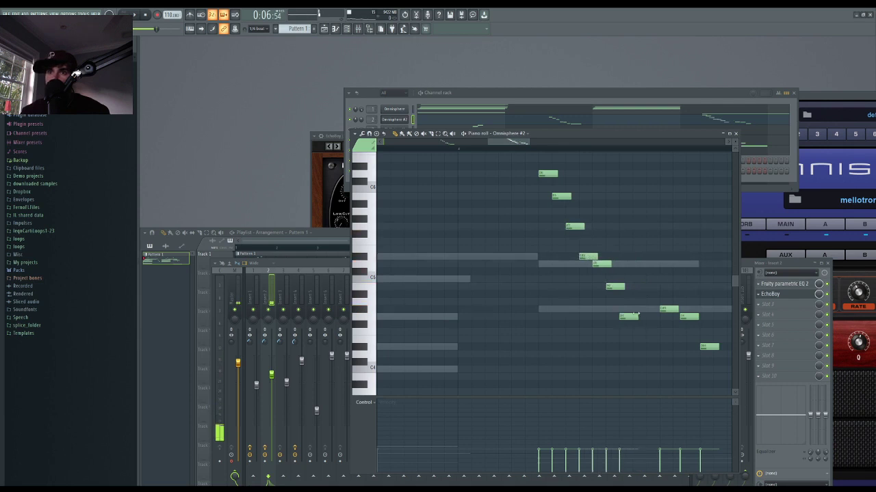
{"action": "right_click", "coordinate": [669, 309]}
{"action": "right_click", "coordinate": [689, 317]}
{"action": "key", "text": "space"}
{"action": "right_click", "coordinate": [707, 347]}
{"action": "key", "text": "space"}
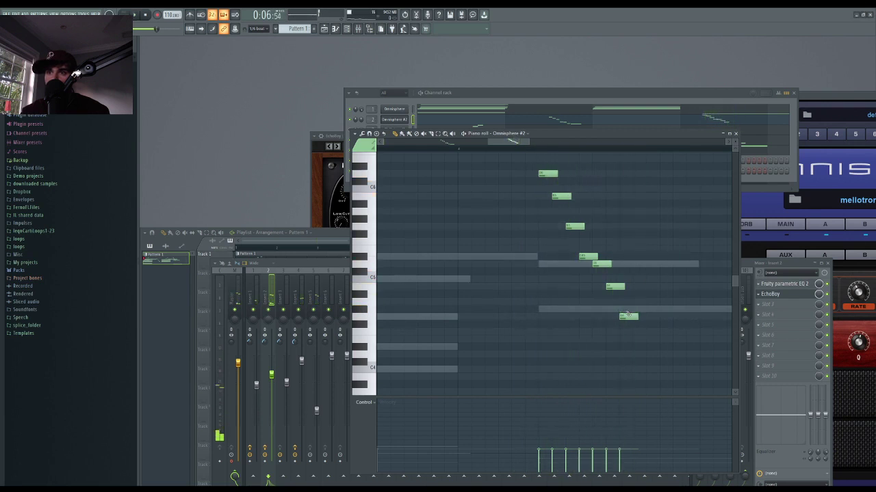
- Move the run's B4 note down to G#4 and lengthen the final G4 note
{"action": "key", "text": "space"}
{"action": "left_click_drag", "start_coordinate": [611, 287], "coordinate": [664, 320]}
{"action": "key", "text": "space"}
{"action": "key", "text": "space"}
{"action": "scroll", "coordinate": [638, 307], "scroll_direction": "down", "scroll_amount": 3}
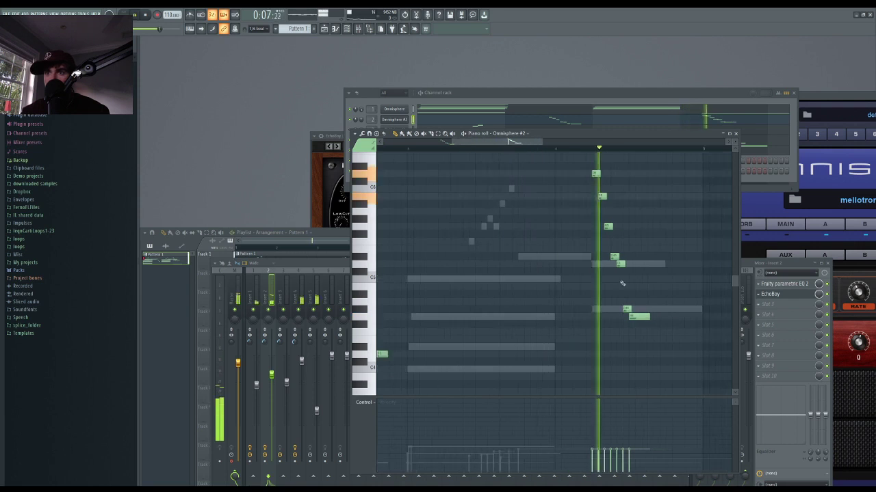
{"action": "key", "text": "space"}
- Apply quick legato to all notes of the bar 4 run, then extend the final G4 note again
{"action": "left_click_drag", "start_coordinate": [592, 171], "coordinate": [663, 349], "text": "ctrl"}
{"action": "key", "text": "ctrl+l"}
{"action": "key", "text": "space"}
{"action": "left_click", "coordinate": [656, 326], "text": "ctrl"}
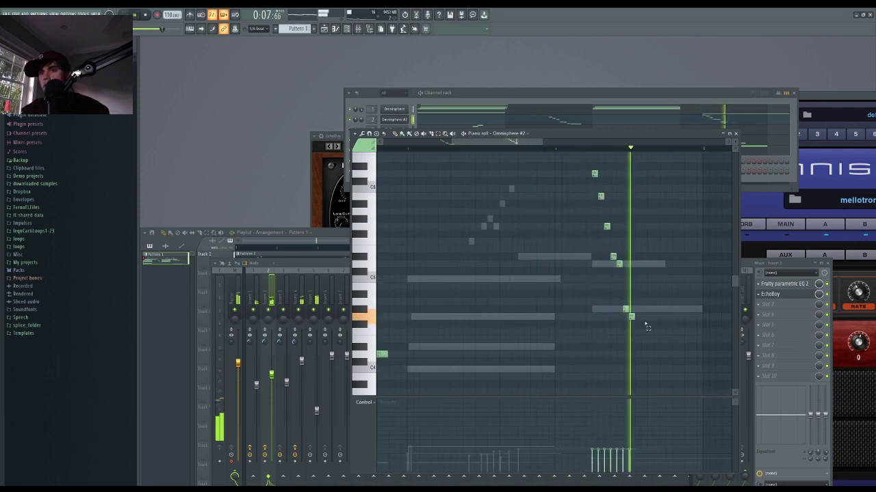
{"action": "key", "text": "space"}
{"action": "left_click_drag", "start_coordinate": [633, 317], "coordinate": [654, 317]}
{"action": "key", "text": "space"}
- Solo mixer insert 2 and listen to the Omnisphere #2 run on its own
{"action": "right_click", "coordinate": [268, 310]}
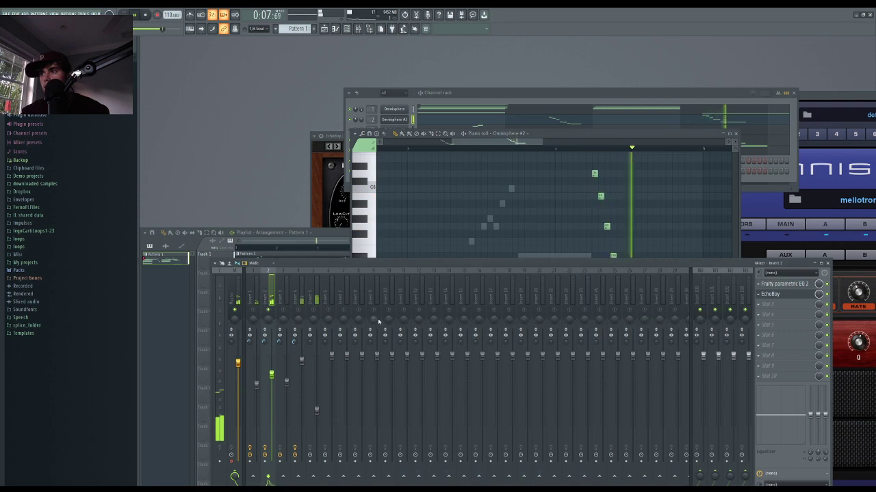
{"action": "left_click", "coordinate": [485, 203]}
{"action": "key", "text": "space"}
{"action": "scroll", "coordinate": [485, 204], "scroll_direction": "down", "scroll_amount": 2}
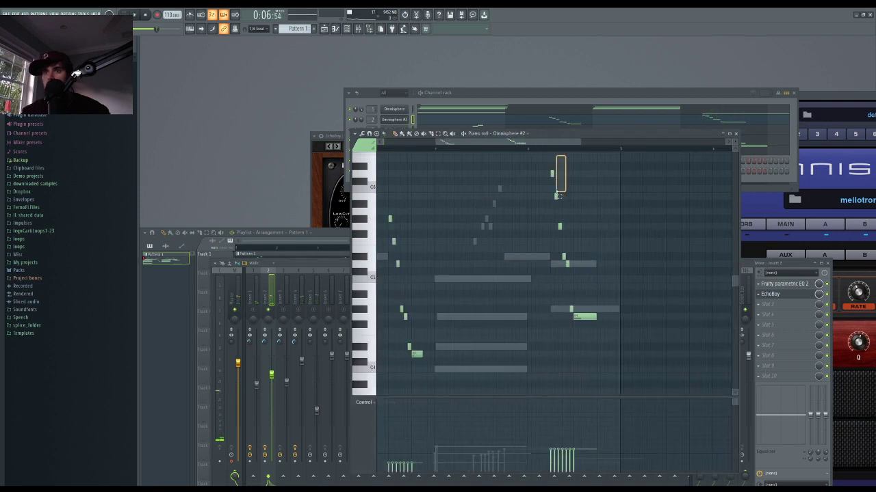
- Lower the velocities of the run's short notes, raise the final G4's velocity, and play the result
{"action": "left_click_drag", "start_coordinate": [558, 195], "coordinate": [522, 322]}
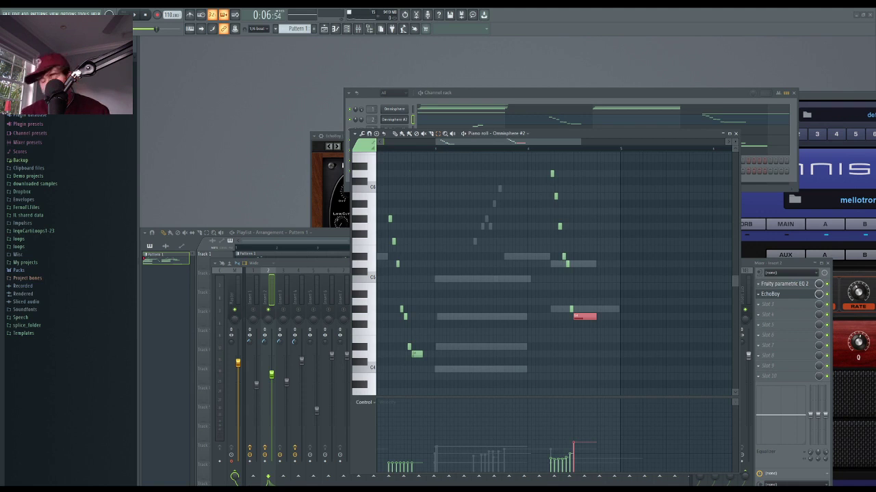
{"action": "key", "text": "space"}
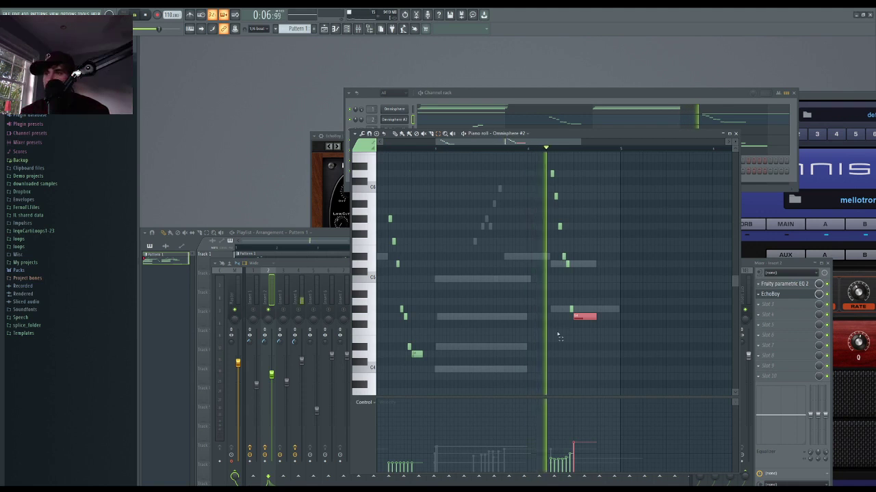
{"action": "scroll", "coordinate": [557, 336], "scroll_direction": "down", "scroll_amount": 2}
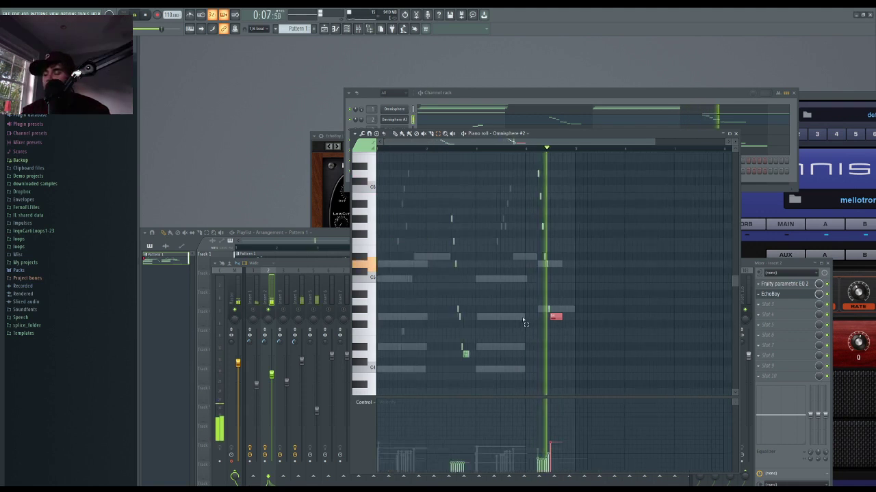
{"action": "key", "text": "space"}
{"action": "left_click", "coordinate": [380, 150]}
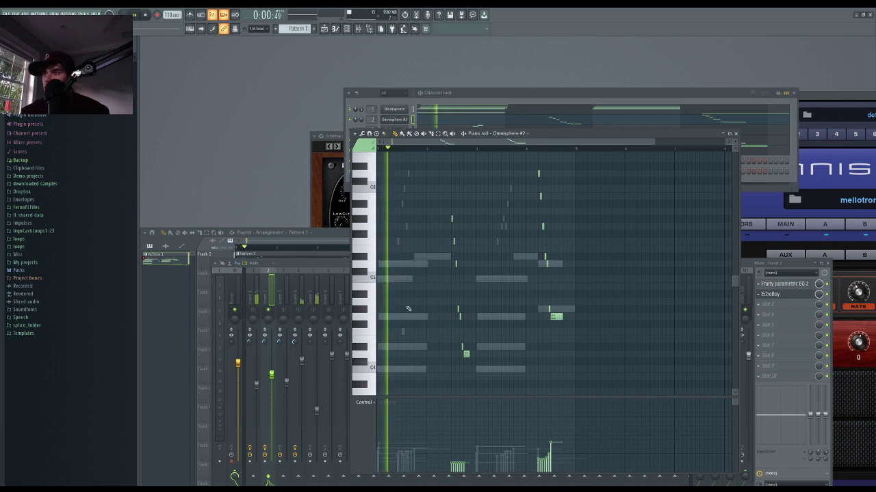
- Unsolo mixer insert 2 and open the first Omnisphere channel's chords in the piano roll
{"action": "left_click", "coordinate": [269, 313]}
{"action": "left_click", "coordinate": [242, 434]}
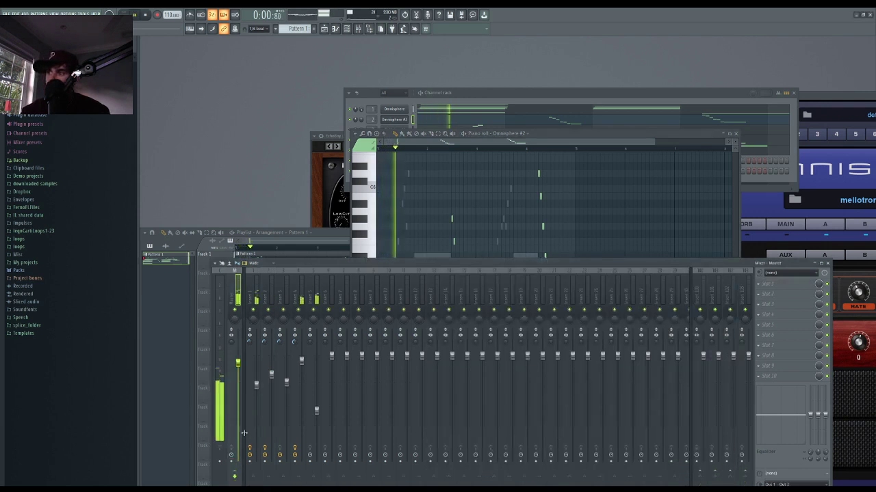
{"action": "left_click", "coordinate": [398, 109]}
{"action": "left_click", "coordinate": [446, 111]}
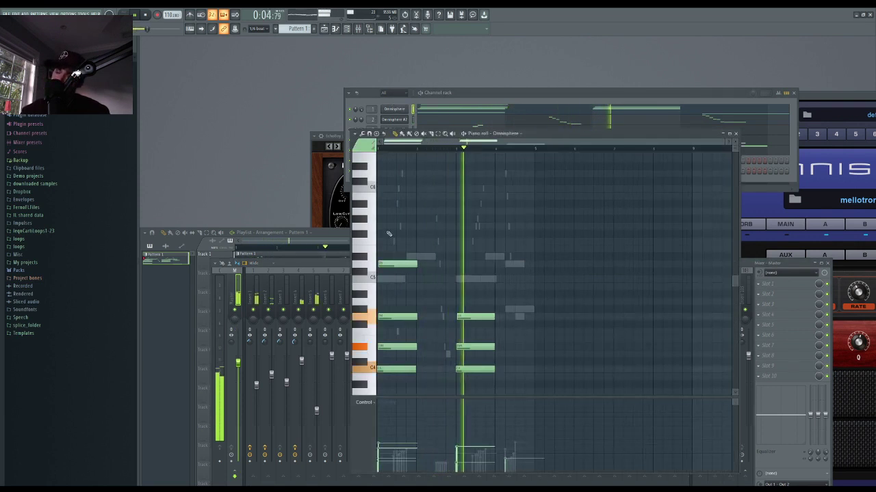
{"action": "scroll", "coordinate": [447, 264], "scroll_direction": "down", "scroll_amount": 3}
{"action": "scroll", "coordinate": [397, 285], "scroll_direction": "up", "scroll_amount": 3}
{"action": "scroll", "coordinate": [465, 294], "scroll_direction": "down", "scroll_amount": 1}
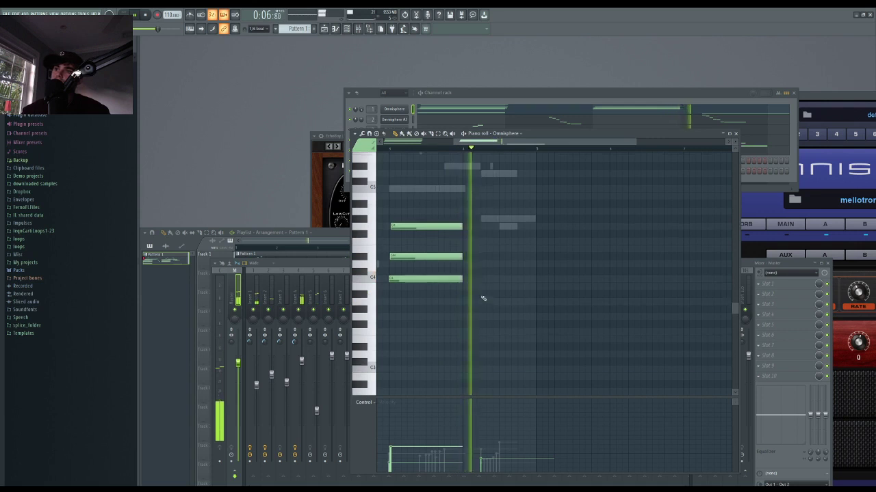
- Start a new chord in bar 4 of the Omnisphere channel with G#4 and G#2 notes
{"action": "key", "text": "space"}
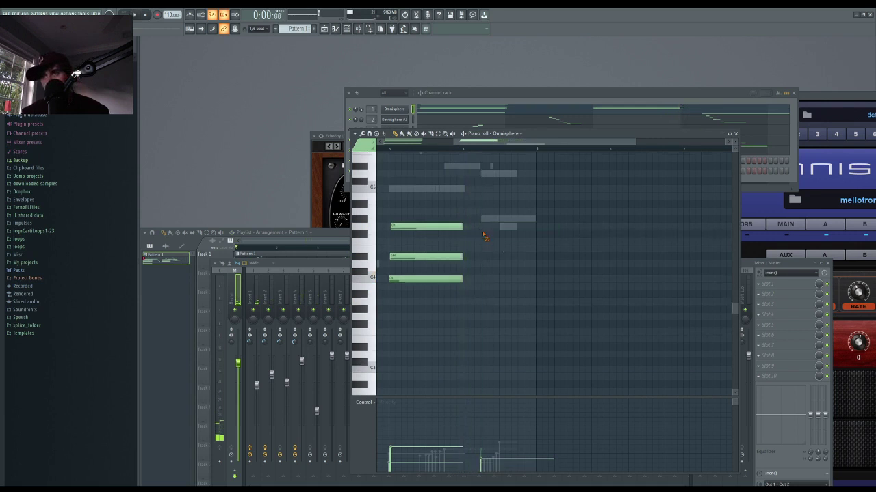
{"action": "scroll", "coordinate": [485, 253], "scroll_direction": "down", "scroll_amount": 2}
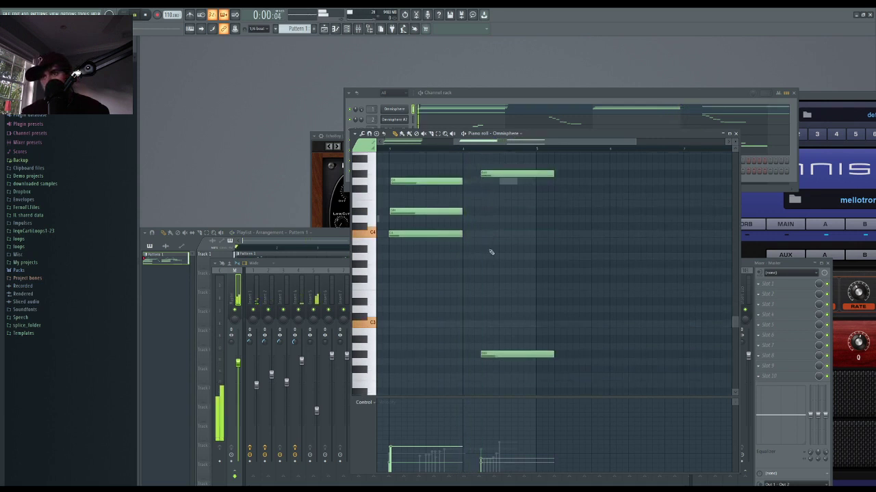
{"action": "scroll", "coordinate": [490, 247], "scroll_direction": "down", "scroll_amount": 2}
{"action": "left_click", "coordinate": [466, 148]}
{"action": "scroll", "coordinate": [478, 202], "scroll_direction": "up", "scroll_amount": 3}
{"action": "key", "text": "space"}
{"action": "left_click", "coordinate": [486, 197]}
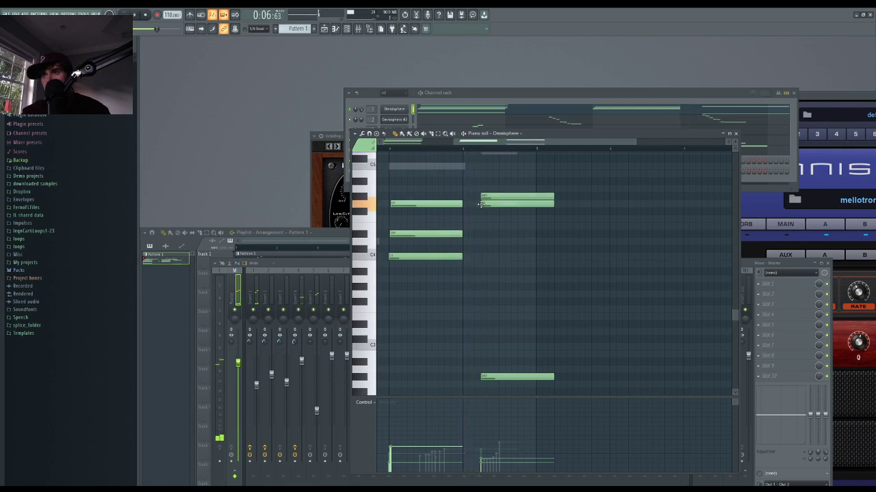
- Fill in the bar 4 chord with D4, B3 and G3, removing the G#3 and F#3 trial notes
{"action": "scroll", "coordinate": [483, 221], "scroll_direction": "up", "scroll_amount": 1}
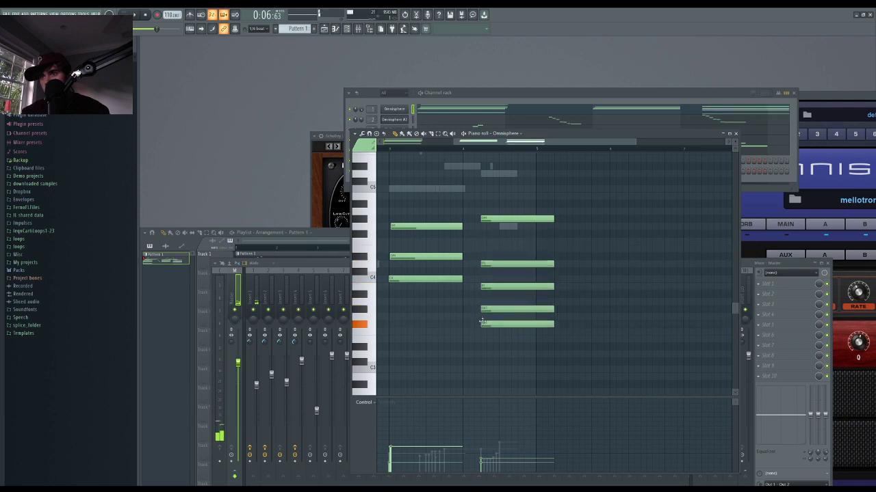
{"action": "key", "text": "space"}
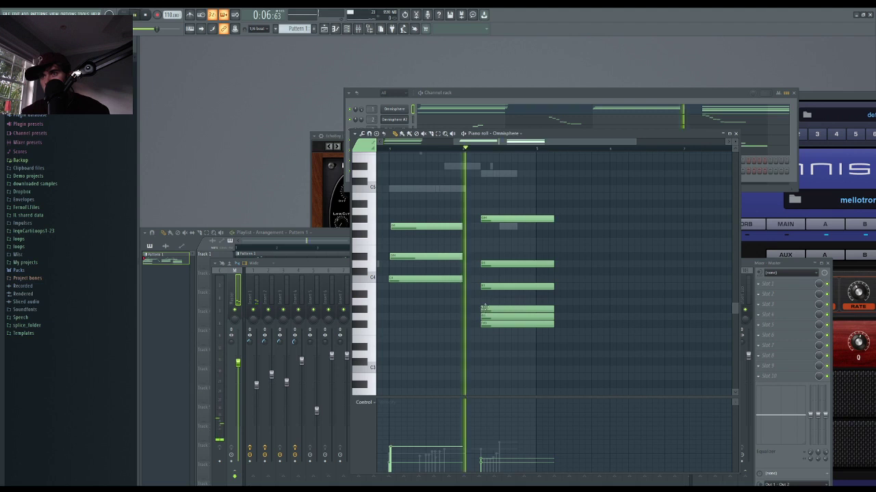
{"action": "right_click", "coordinate": [488, 309]}
{"action": "key", "text": "space"}
{"action": "left_click", "coordinate": [482, 316]}
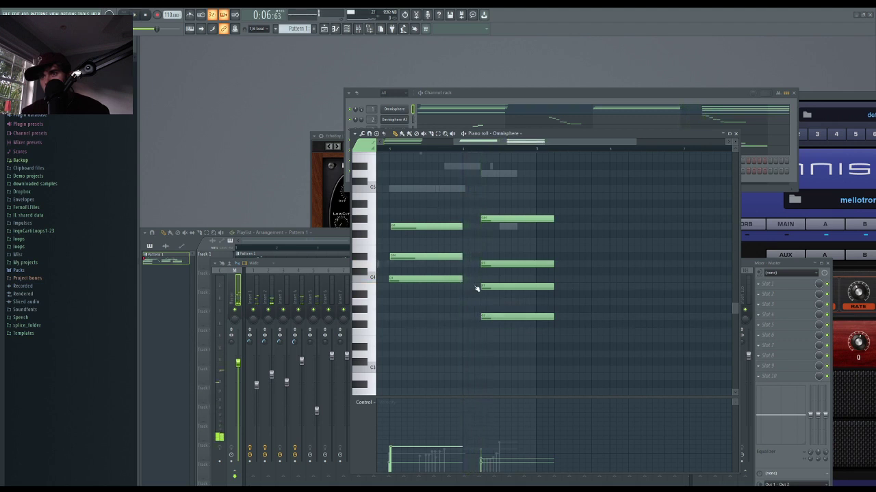
{"action": "key", "text": "space"}
{"action": "scroll", "coordinate": [485, 316], "scroll_direction": "down", "scroll_amount": 3}
{"action": "key", "text": "space"}
{"action": "left_click", "coordinate": [486, 331]}
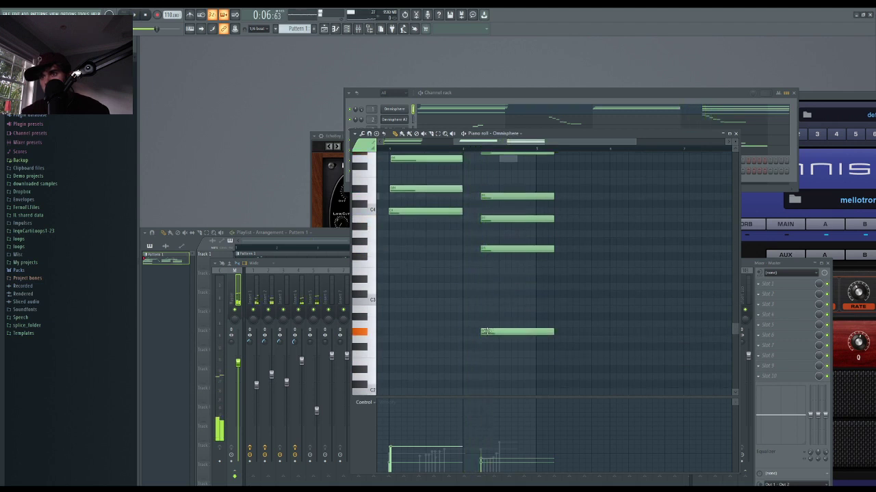
- Play the pattern from the start with only mixer inserts 1, 2, 3 and 5 enabled
{"action": "scroll", "coordinate": [458, 240], "scroll_direction": "down", "scroll_amount": 2}
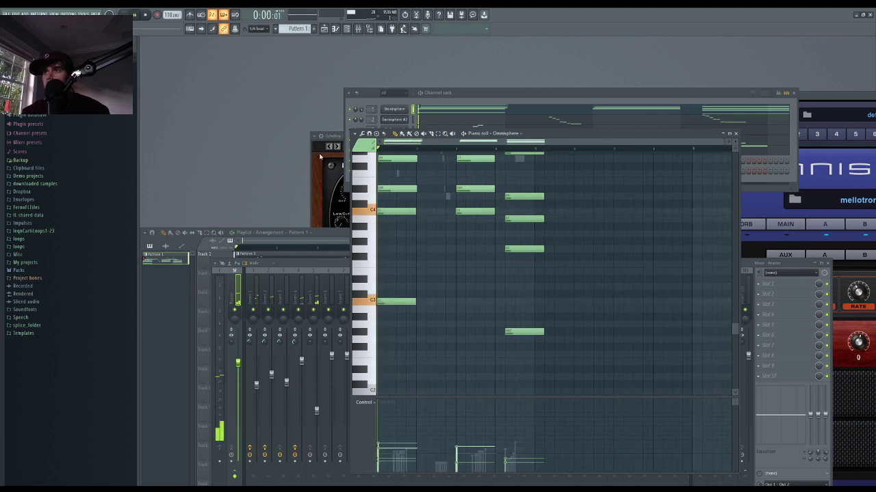
{"action": "key", "text": "space"}
{"action": "left_click", "coordinate": [277, 312]}
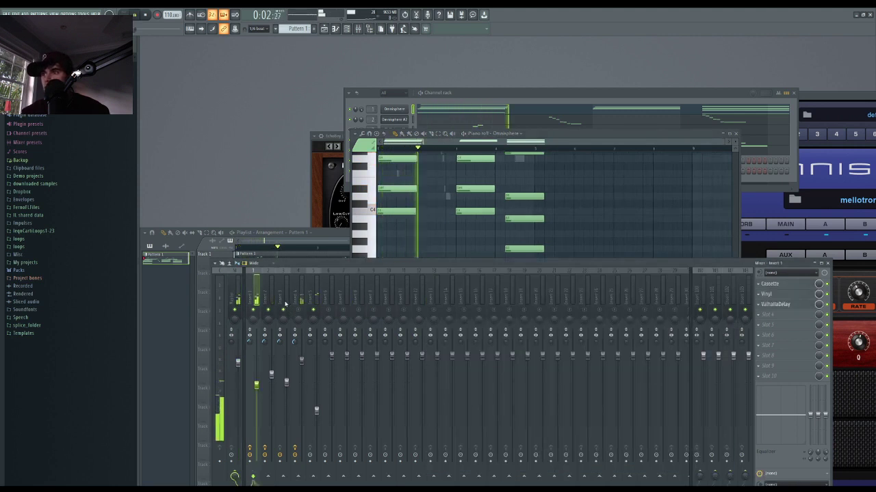
{"action": "right_click", "coordinate": [426, 241]}
{"action": "scroll", "coordinate": [424, 243], "scroll_direction": "up", "scroll_amount": 3}
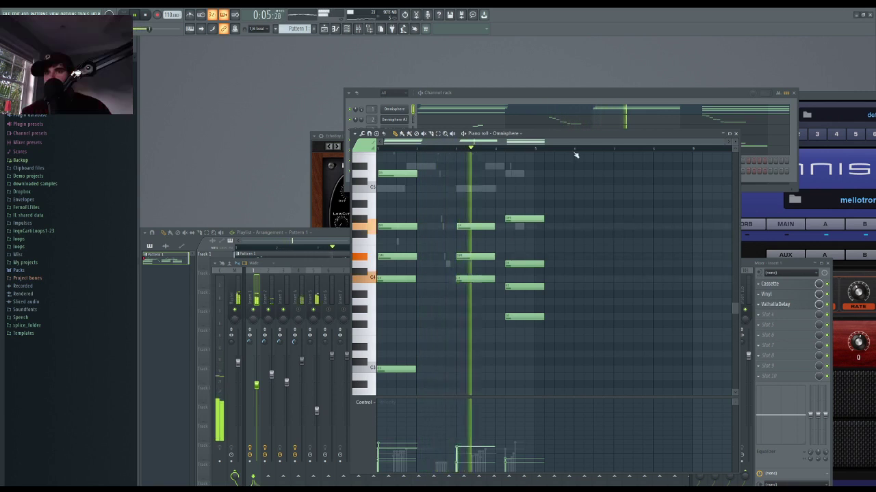
{"action": "left_click", "coordinate": [302, 273]}
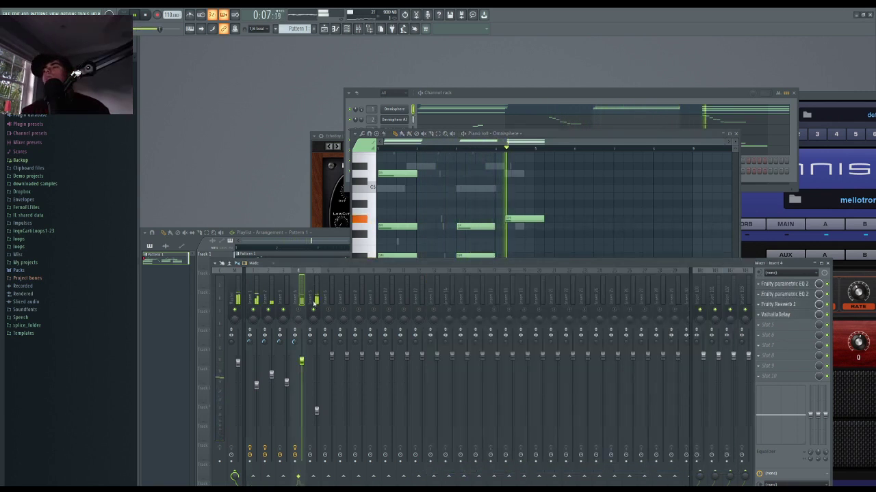
- Audition the bar 4 chord and move its top note down to G4
{"action": "left_click", "coordinate": [510, 164]}
{"action": "key", "text": "space"}
{"action": "left_click", "coordinate": [505, 149]}
{"action": "key", "text": "space"}
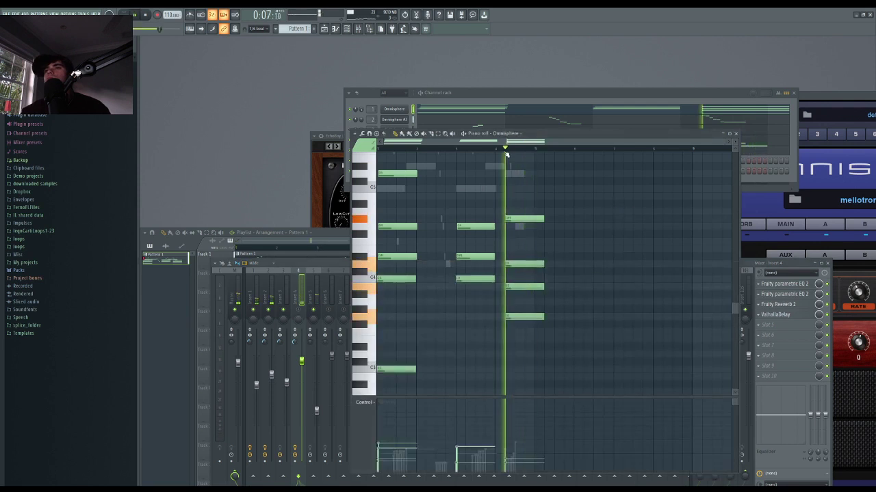
{"action": "scroll", "coordinate": [511, 213], "scroll_direction": "up", "scroll_amount": 2}
{"action": "key", "text": "space"}
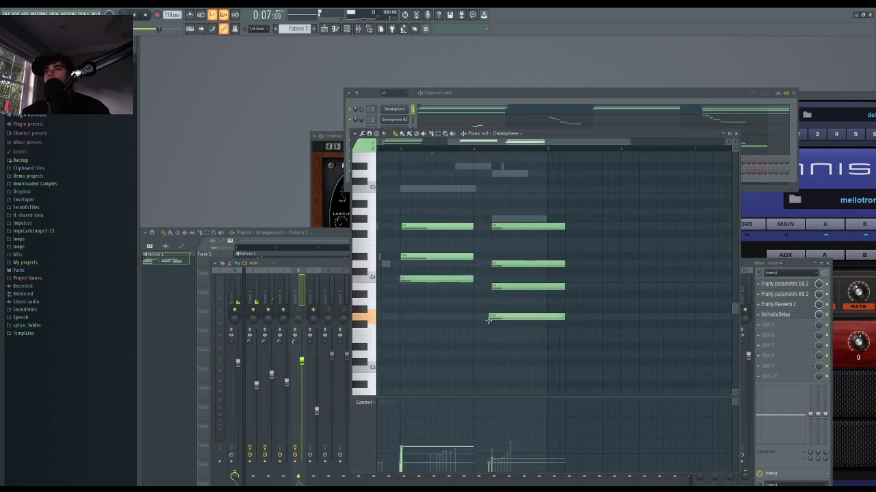
{"action": "scroll", "coordinate": [494, 311], "scroll_direction": "down", "scroll_amount": 3}
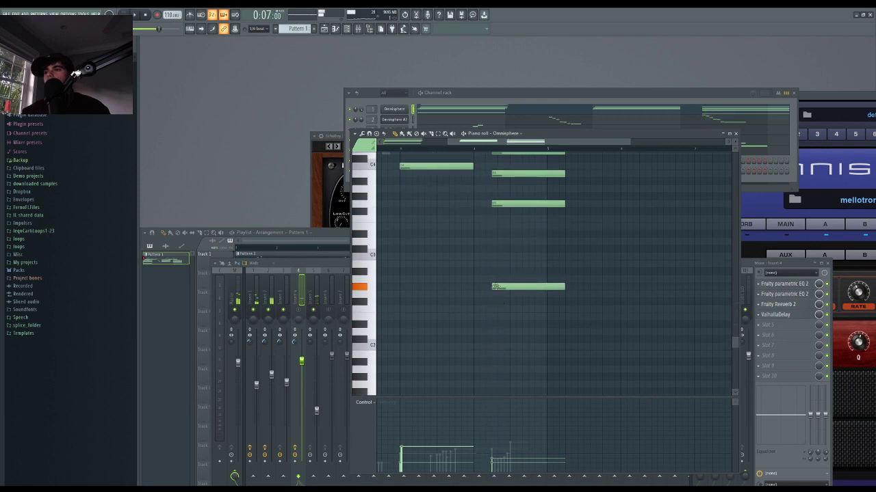
{"action": "scroll", "coordinate": [486, 287], "scroll_direction": "down", "scroll_amount": 2}
- Solo mixer insert 1 and listen to the Omnisphere chords from the start
{"action": "right_click", "coordinate": [254, 310]}
{"action": "key", "text": "space"}
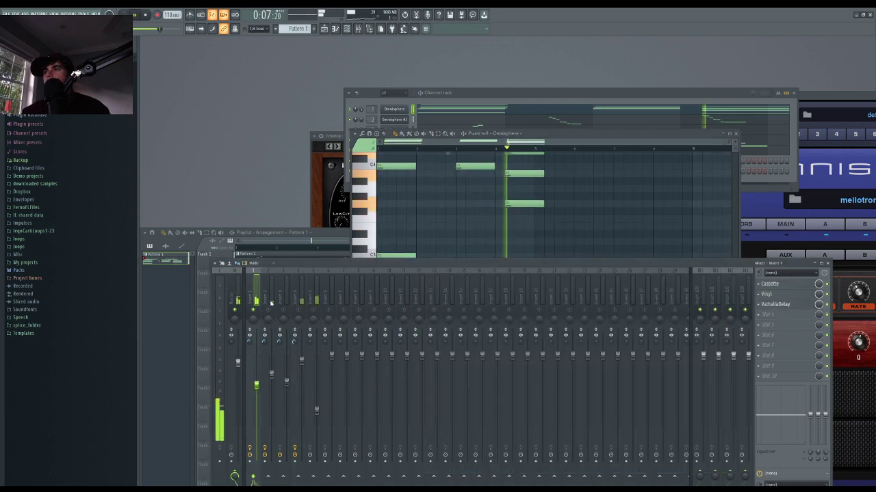
{"action": "left_click", "coordinate": [394, 162]}
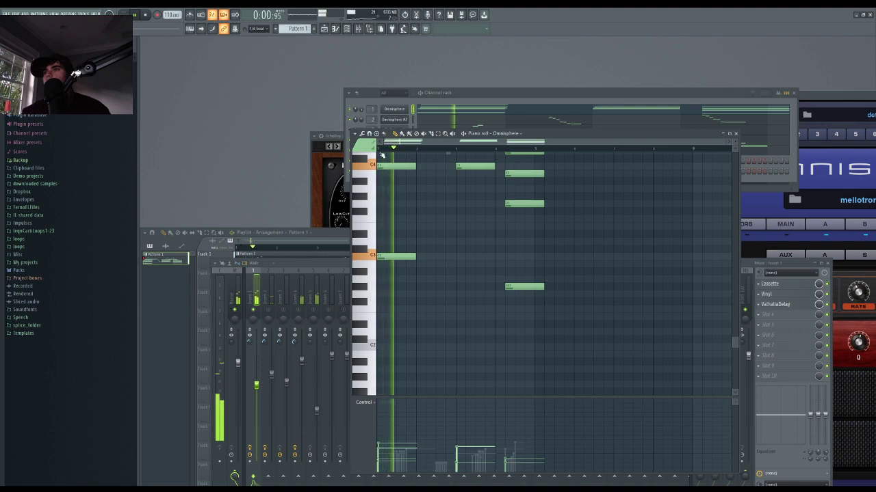
- Select all channels in the channel rack, transpose their notes up six semitones and play the pattern
{"action": "left_click", "coordinate": [412, 112]}
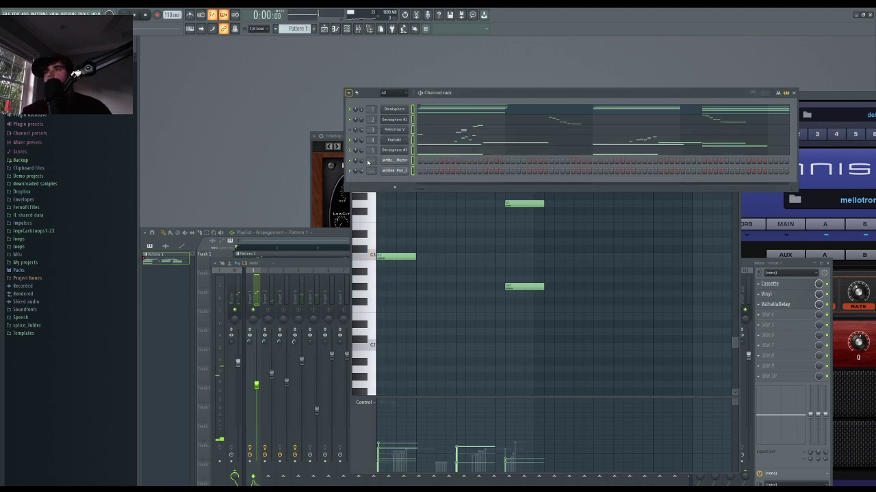
{"action": "key", "text": "space"}
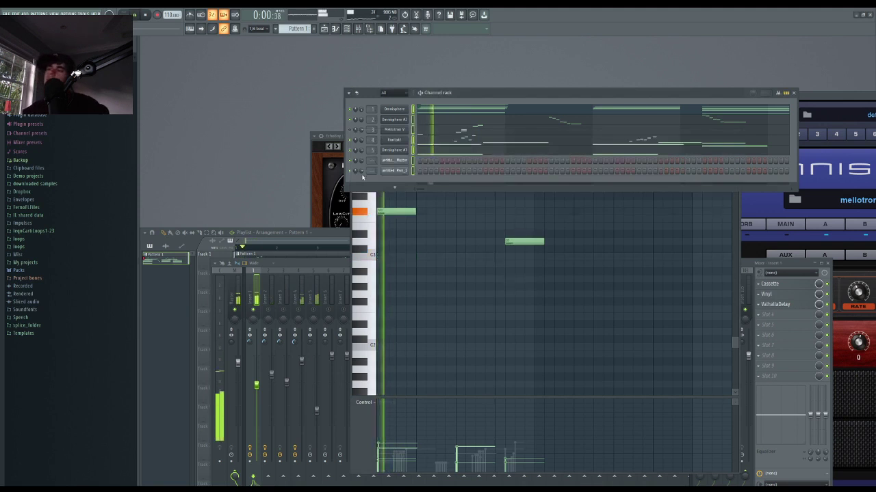
- Turn off the solo on mixer insert 1 and lower the volume of insert 4
{"action": "right_click", "coordinate": [253, 309]}
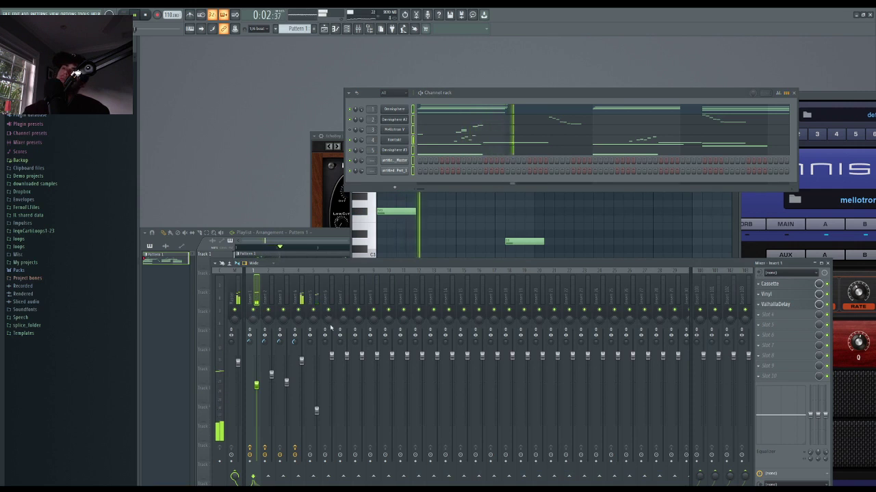
{"action": "left_click_drag", "start_coordinate": [307, 365], "coordinate": [307, 375]}
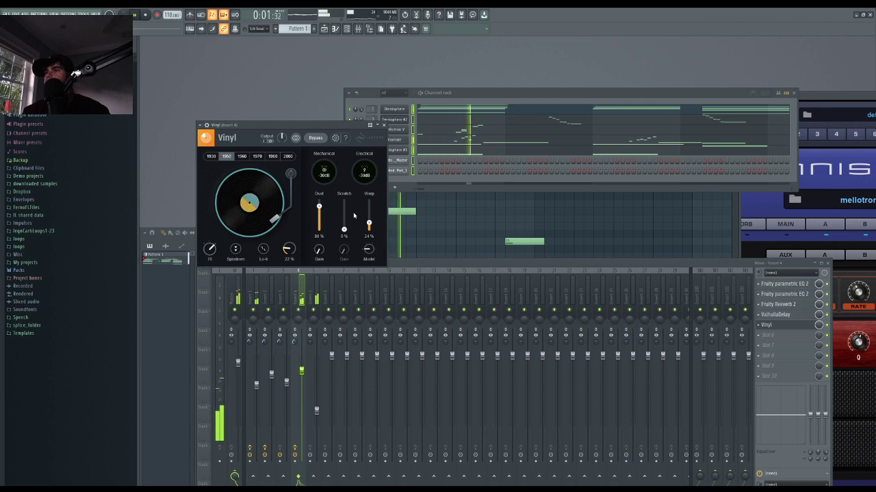
{"action": "left_click", "coordinate": [385, 125]}
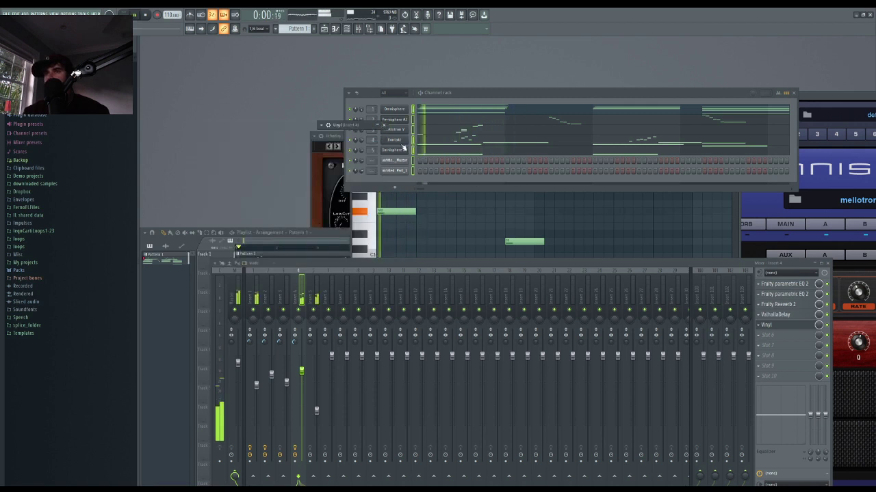
- Open the Kontakt notes and try the long A5 note in bar 1 at F#5 during playback
{"action": "left_click", "coordinate": [429, 140]}
{"action": "scroll", "coordinate": [410, 249], "scroll_direction": "up", "scroll_amount": 7}
{"action": "scroll", "coordinate": [407, 250], "scroll_direction": "up", "scroll_amount": 1}
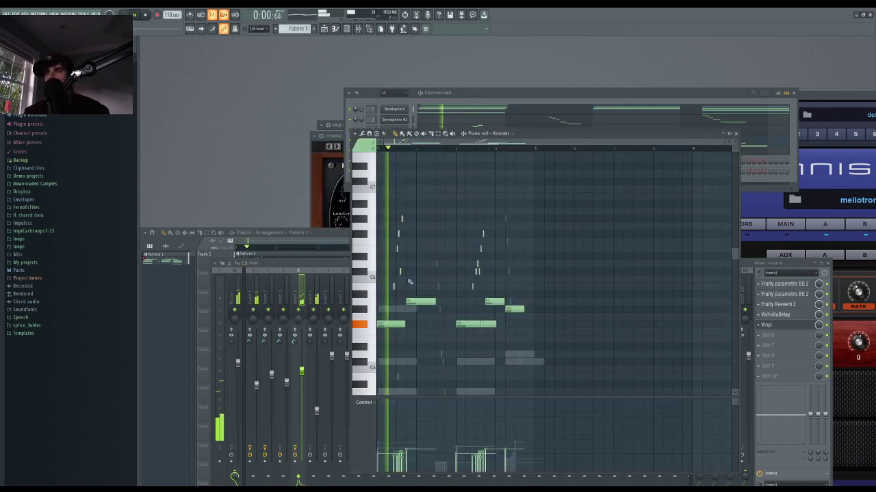
{"action": "scroll", "coordinate": [408, 274], "scroll_direction": "up", "scroll_amount": 3}
{"action": "left_click_drag", "start_coordinate": [425, 301], "coordinate": [425, 324]}
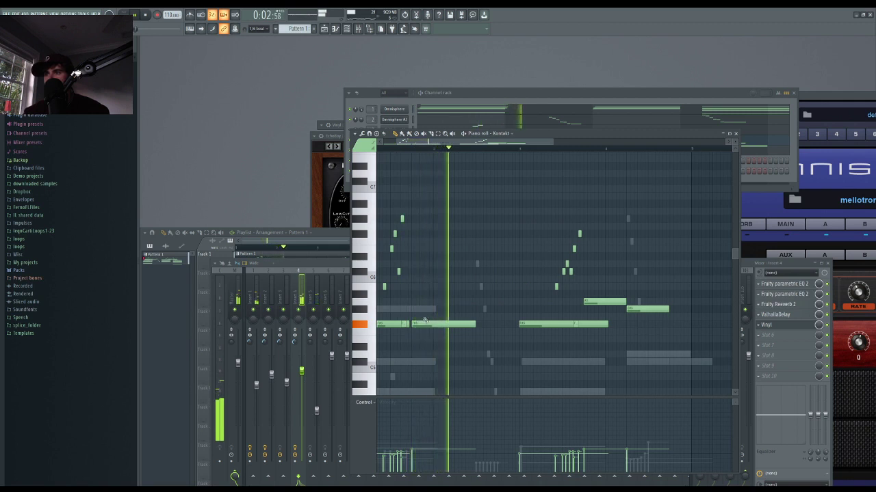
{"action": "key", "text": "space"}
{"action": "key", "text": "space"}
- Shorten the Kontakt A5 notes in bars 1 and 3, and move the bar 4 note about one beat later
{"action": "left_click_drag", "start_coordinate": [461, 321], "coordinate": [421, 301]}
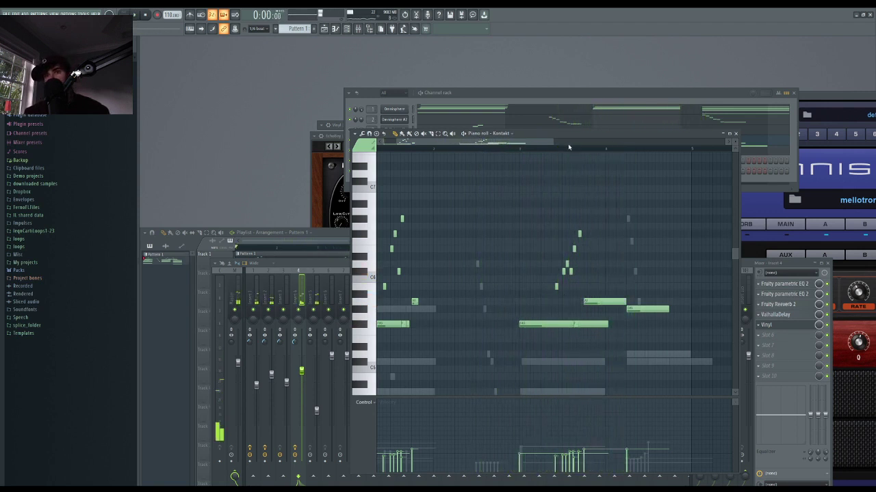
{"action": "left_click_drag", "start_coordinate": [621, 301], "coordinate": [614, 302]}
{"action": "left_click_drag", "start_coordinate": [633, 310], "coordinate": [654, 310]}
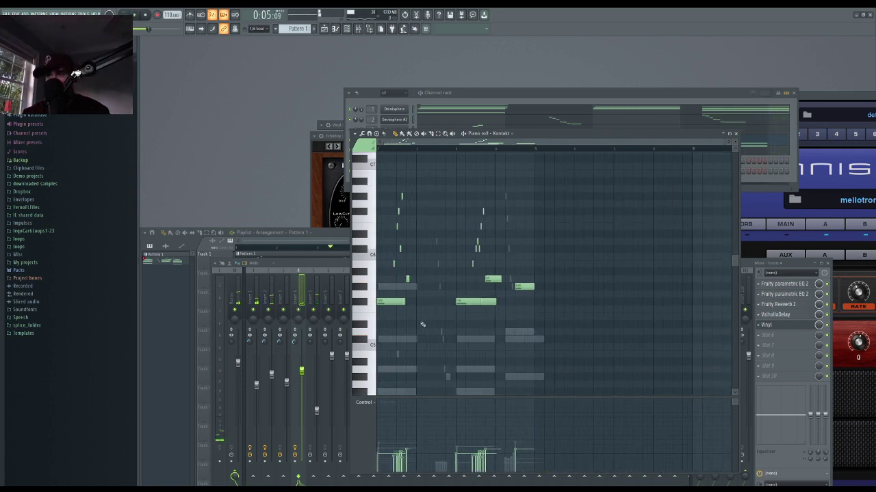
- Play the pattern and lower the volume of mixer insert 4 slightly further
{"action": "key", "text": "space"}
{"action": "left_click", "coordinate": [422, 123]}
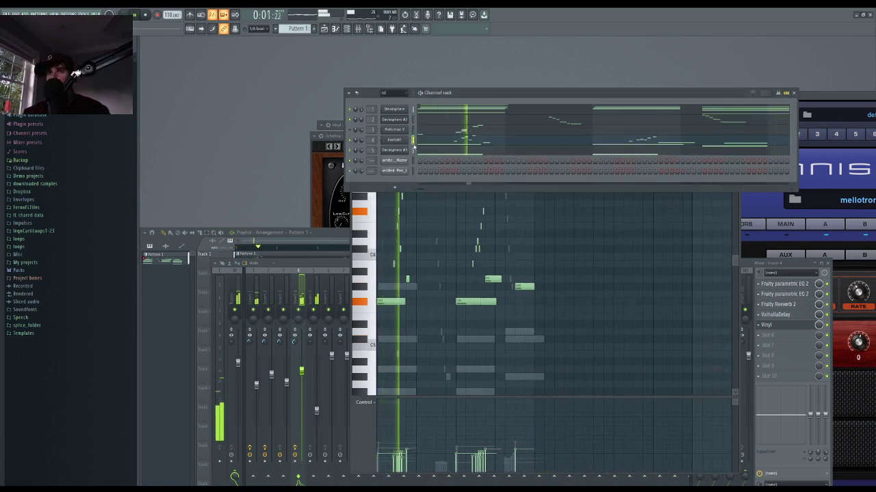
{"action": "left_click", "coordinate": [431, 142]}
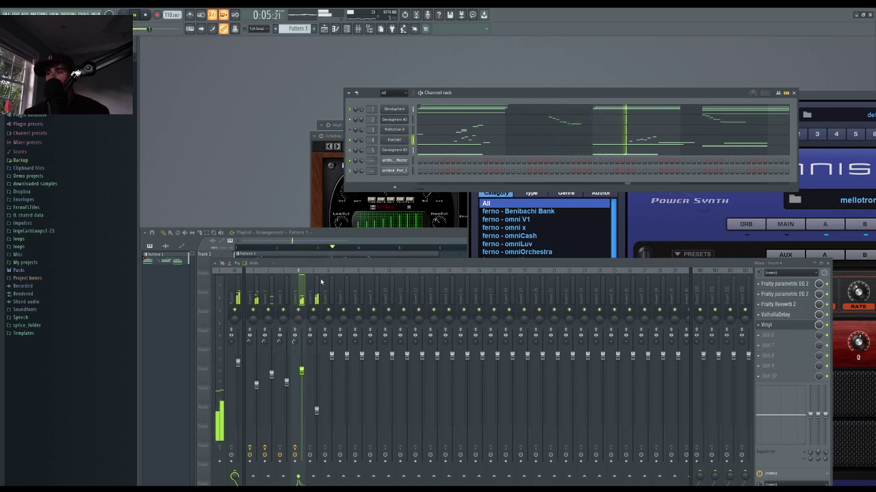
{"action": "left_click", "coordinate": [286, 288]}
{"action": "left_click", "coordinate": [298, 280]}
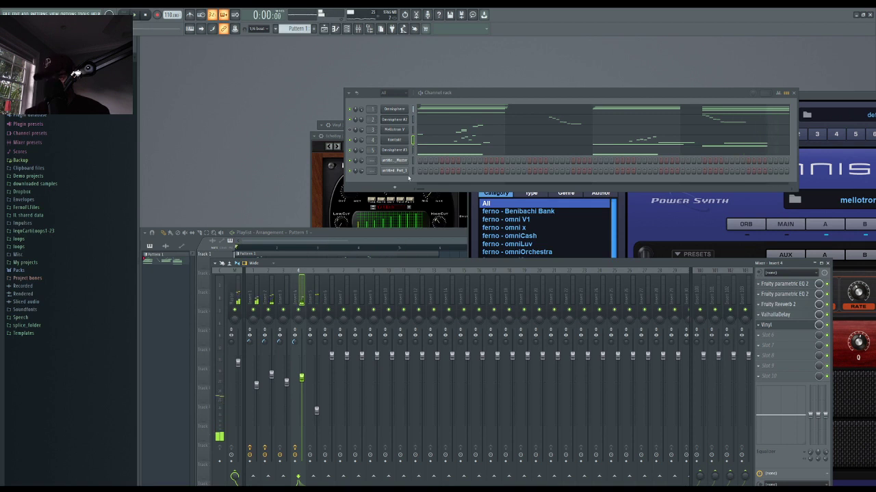
- Try a C#4 note in bar 4 of Omnisphere #3, and delete that bar's D5 note
{"action": "left_click", "coordinate": [431, 152]}
{"action": "key", "text": "space"}
{"action": "scroll", "coordinate": [511, 293], "scroll_direction": "up", "scroll_amount": 1}
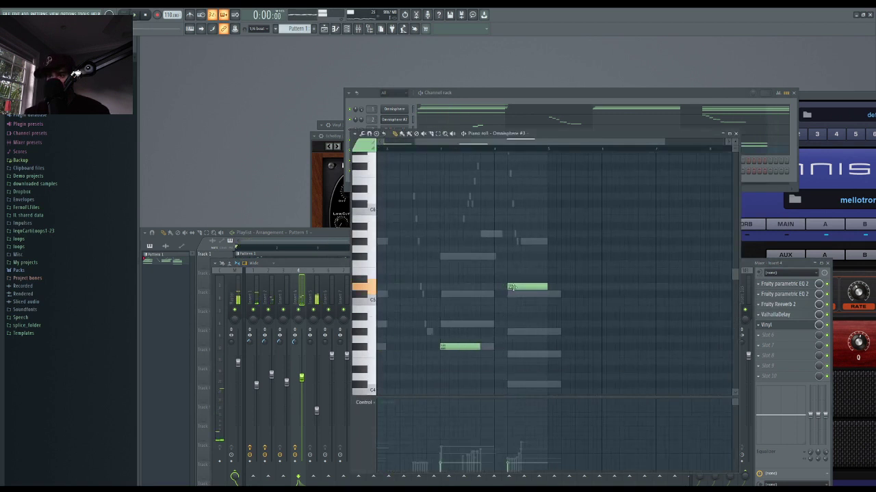
{"action": "scroll", "coordinate": [461, 282], "scroll_direction": "down", "scroll_amount": 4}
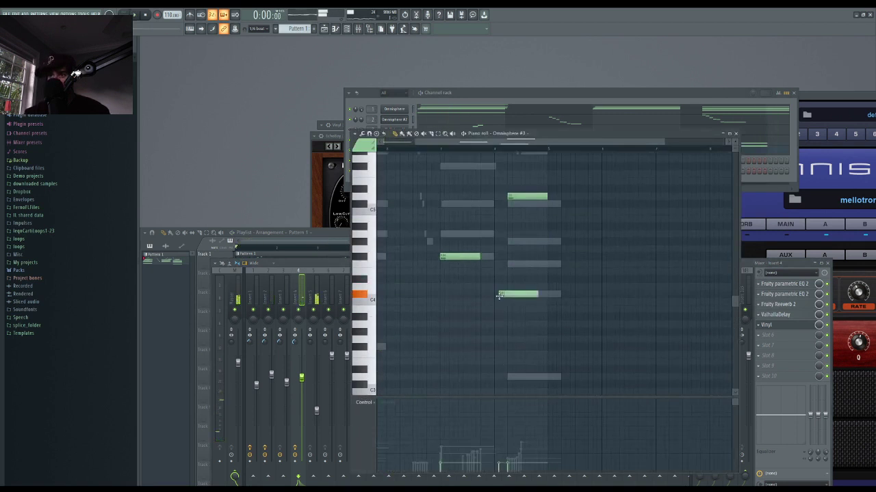
{"action": "key", "text": "space"}
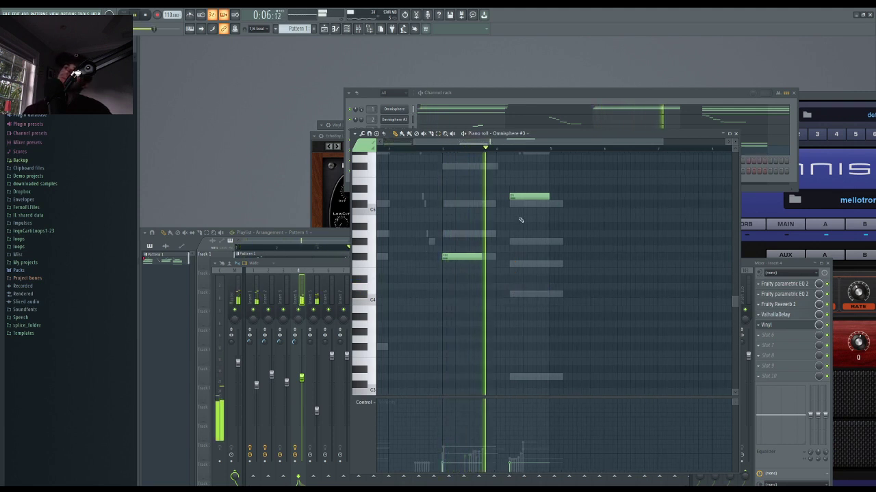
{"action": "right_click", "coordinate": [515, 198]}
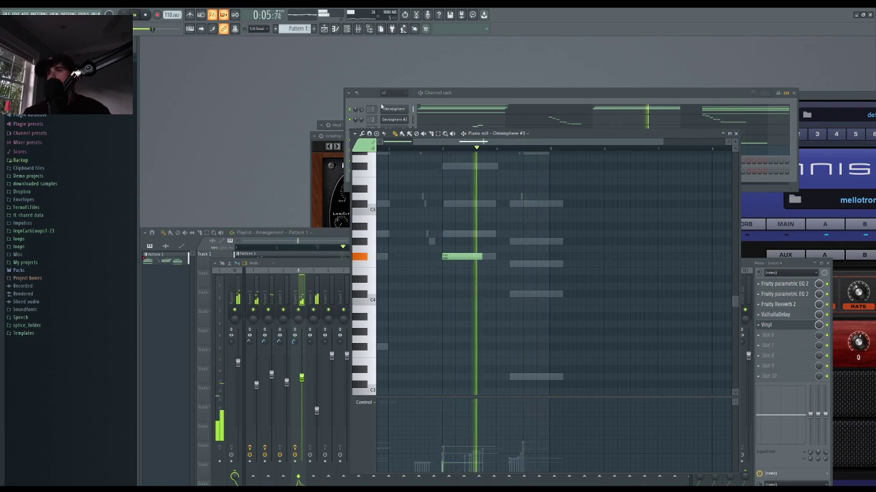
- Change the lowest note of the bar 4 Omnisphere chord to C#3 and play it back
{"action": "left_click", "coordinate": [409, 114]}
{"action": "left_click", "coordinate": [417, 114]}
{"action": "left_click", "coordinate": [417, 113]}
{"action": "key", "text": "space"}
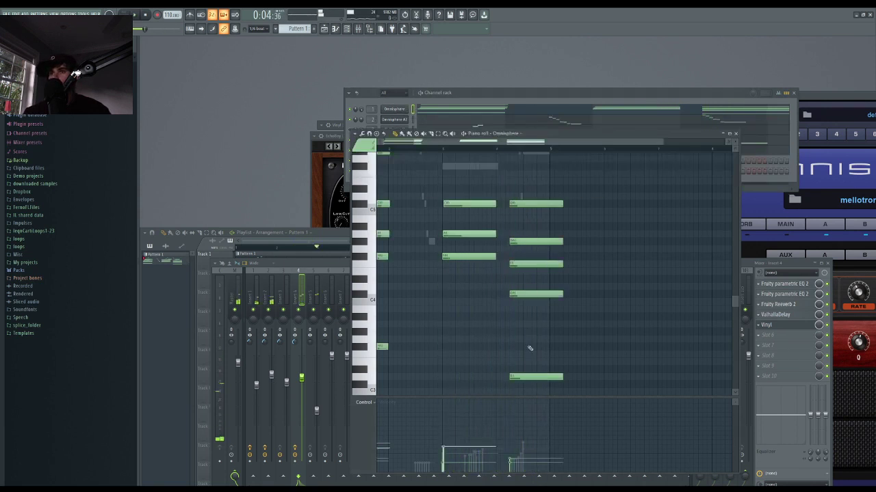
{"action": "scroll", "coordinate": [528, 349], "scroll_direction": "down", "scroll_amount": 1}
{"action": "scroll", "coordinate": [499, 294], "scroll_direction": "down", "scroll_amount": 2}
{"action": "key", "text": "space"}
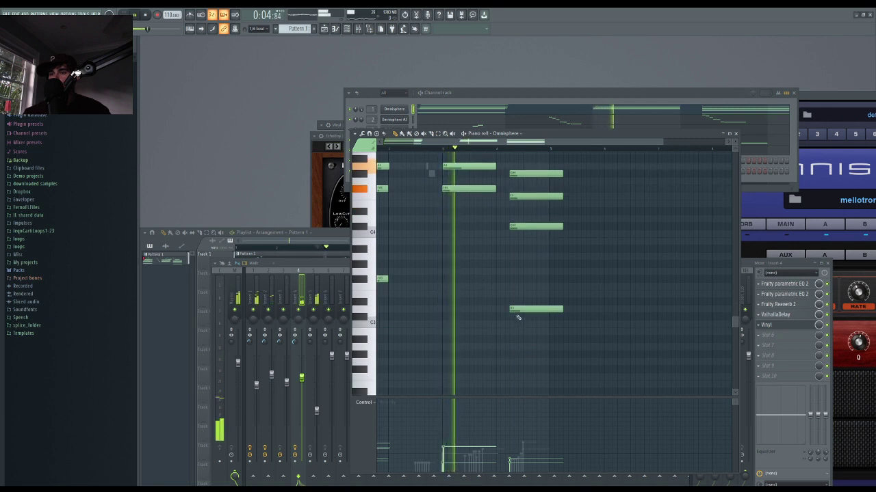
{"action": "key", "text": "space"}
{"action": "right_click", "coordinate": [515, 311]}
{"action": "key", "text": "space"}
{"action": "scroll", "coordinate": [519, 312], "scroll_direction": "up", "scroll_amount": 2}
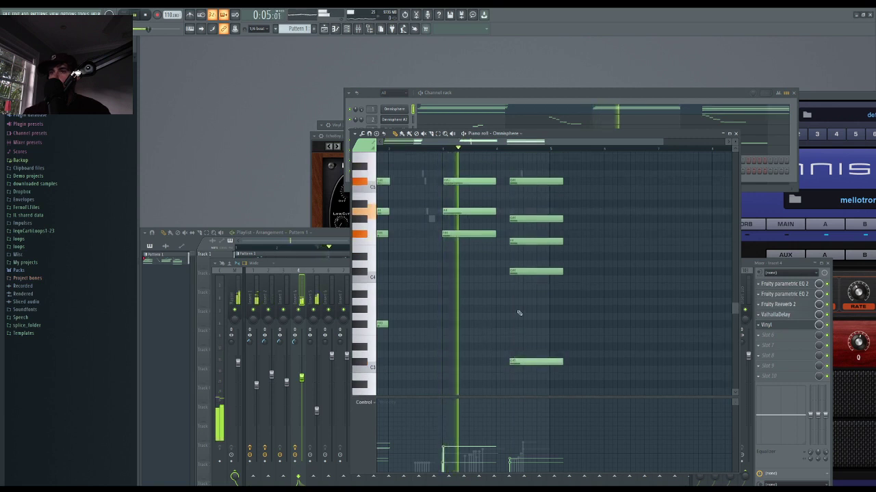
- Select the bar 4 Omnisphere chord and shorten its notes so they end just before bar 5
{"action": "scroll", "coordinate": [514, 309], "scroll_direction": "down", "scroll_amount": 1}
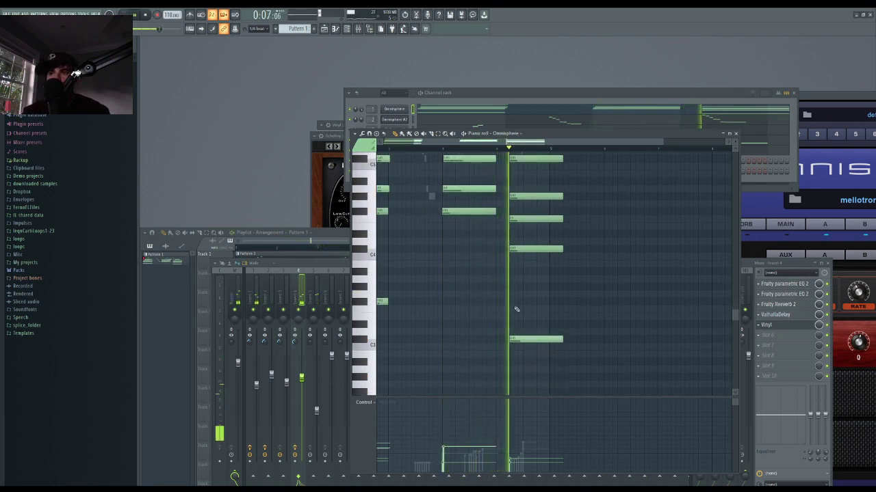
{"action": "left_click_drag", "start_coordinate": [567, 357], "coordinate": [557, 146]}
{"action": "key", "text": "space"}
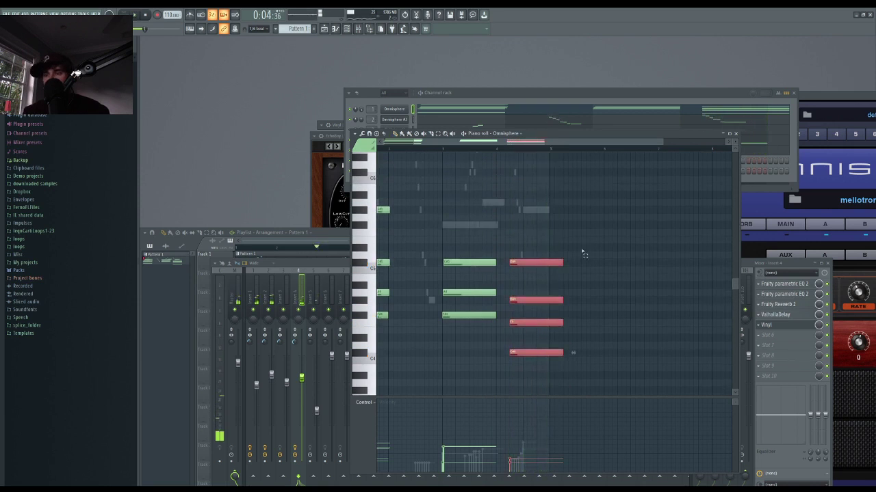
{"action": "left_click", "coordinate": [385, 119]}
{"action": "key", "text": "space"}
- Add a C#4 note in bar 4 of Omnisphere #3, matching the chord's length, and play the pattern
{"action": "left_click", "coordinate": [418, 151]}
{"action": "scroll", "coordinate": [549, 252], "scroll_direction": "down", "scroll_amount": 4}
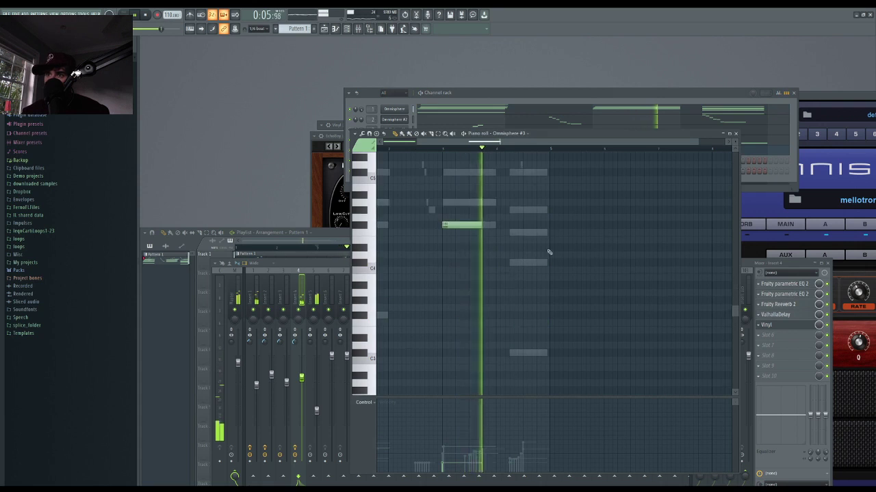
{"action": "left_click", "coordinate": [518, 264]}
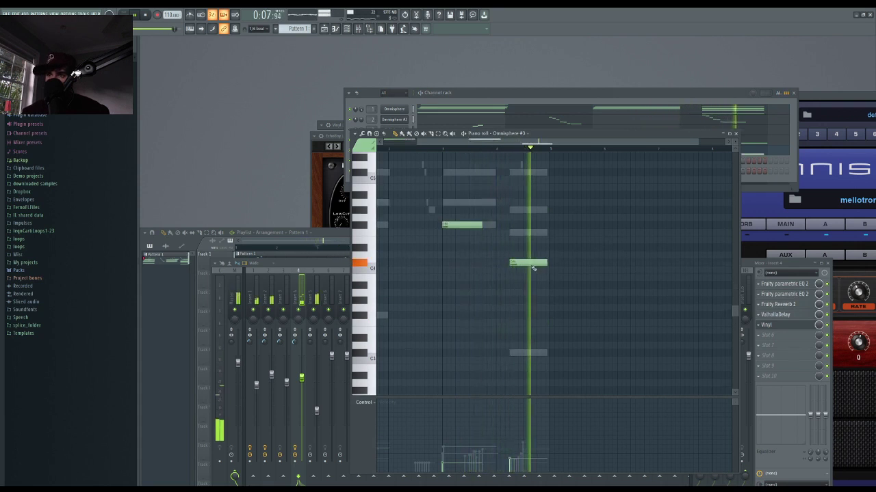
{"action": "key", "text": "space"}
{"action": "key", "text": "space"}
- Set the global snap to Line and extend the Pattern 1 clip in the playlist to eight bars
{"action": "scroll", "coordinate": [525, 364], "scroll_direction": "down", "scroll_amount": 1}
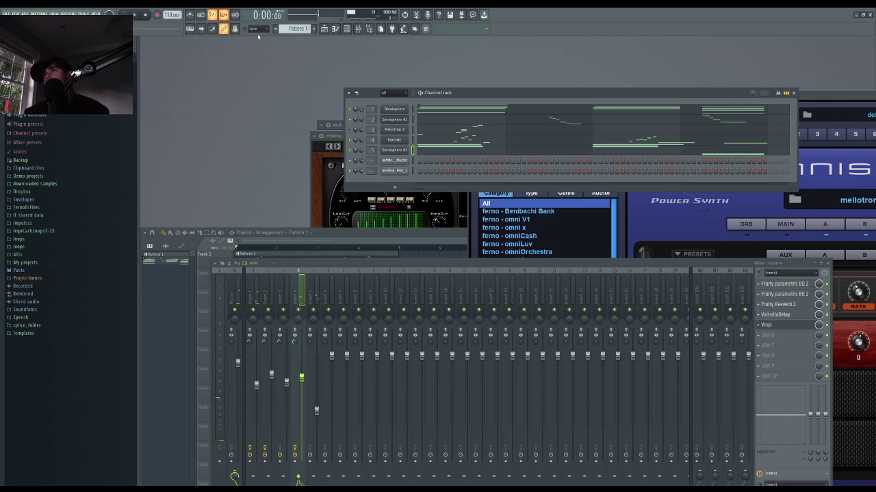
{"action": "left_click", "coordinate": [241, 282]}
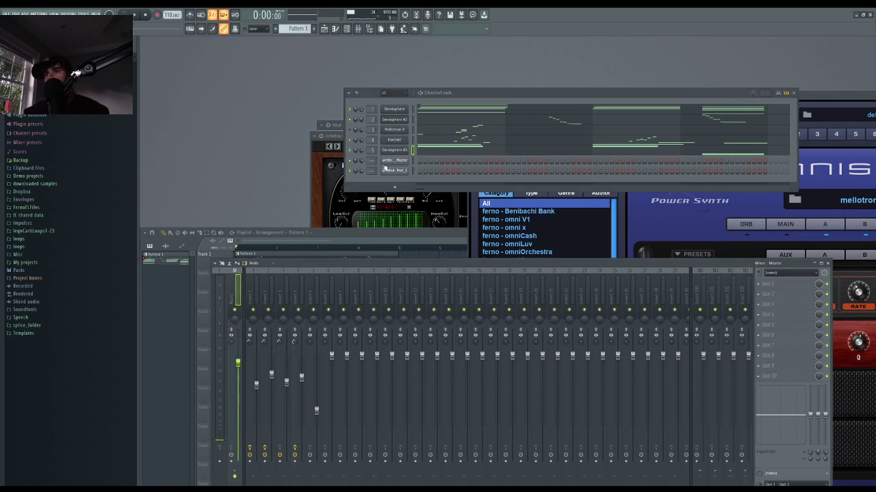
{"action": "left_click", "coordinate": [311, 251]}
{"action": "scroll", "coordinate": [370, 259], "scroll_direction": "down", "scroll_amount": 2}
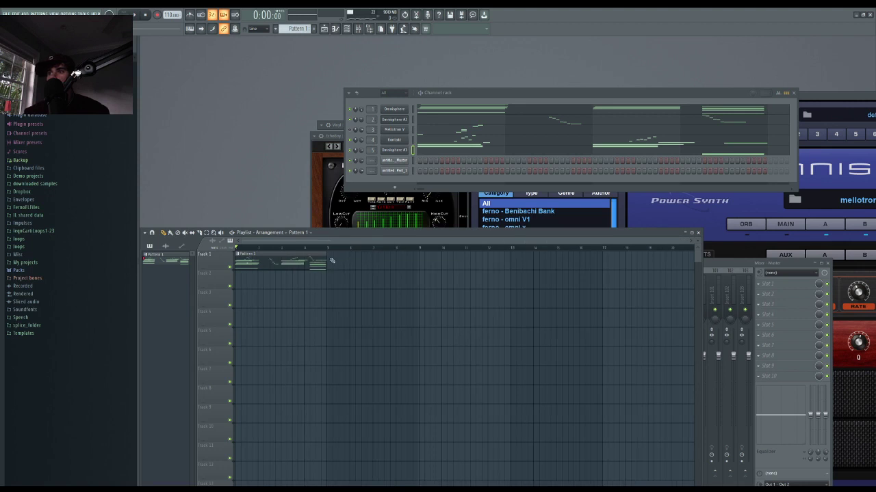
{"action": "mouse_move", "coordinate": [322, 259]}
{"action": "left_mouse_down"}
{"action": "mouse_move", "coordinate": [431, 260]}
{"action": "mouse_move", "coordinate": [306, 259]}
{"action": "left_mouse_up"}
{"action": "scroll", "coordinate": [383, 288], "scroll_direction": "down", "scroll_amount": 1}
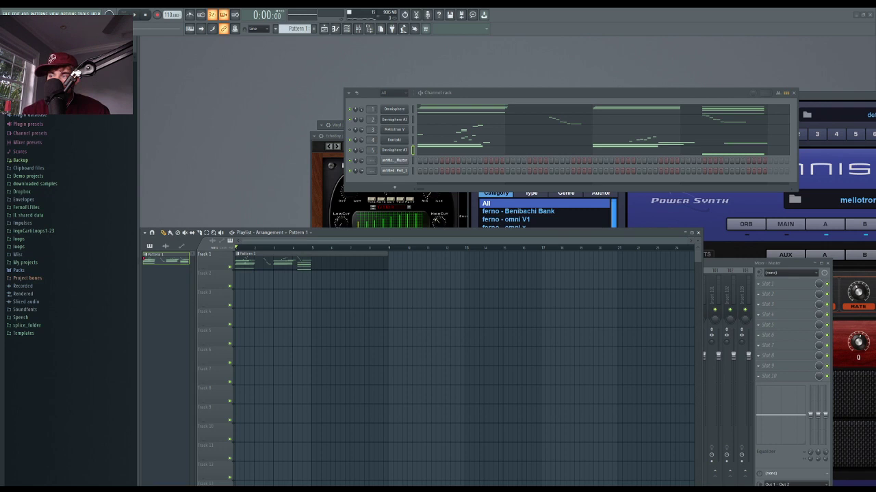
- Delete the two untitled audio channels and add a new Omnisphere channel on its default patch
{"action": "key", "text": "space"}
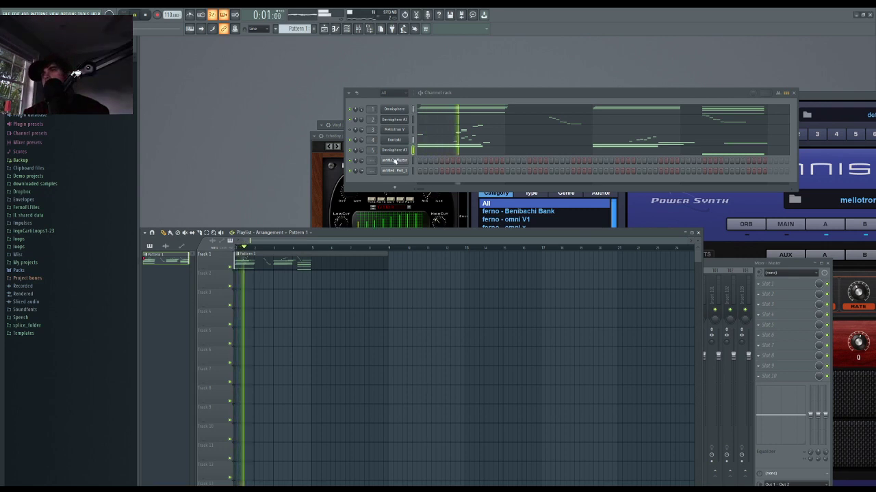
{"action": "key", "text": "alt+Delete"}
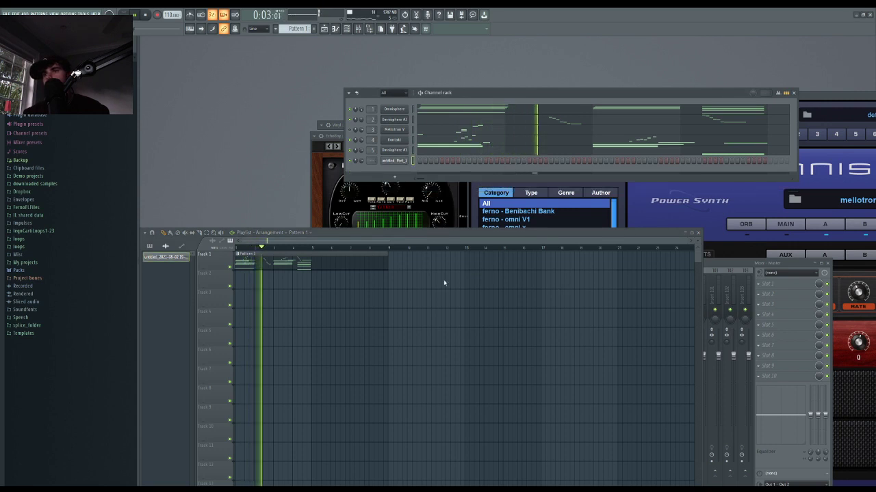
{"action": "key", "text": "alt+Delete"}
{"action": "key", "text": "space"}
{"action": "key", "text": "F9"}
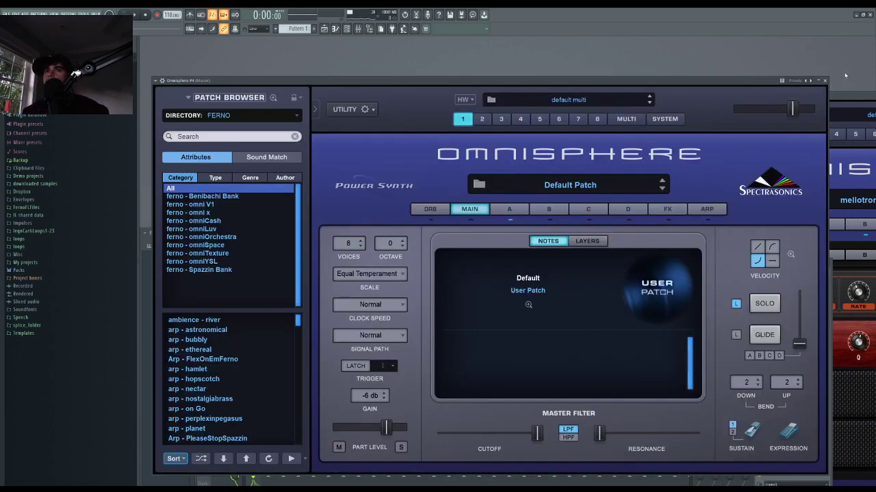
{"action": "left_click", "coordinate": [824, 80]}
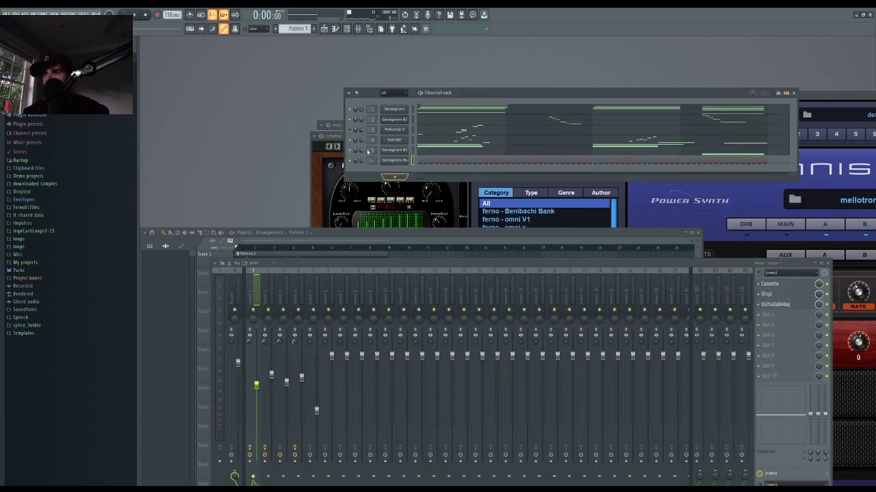
- Draw an F#4 note at the start of the Mellotron V piano roll and stretch it to about 2.7 bars
{"action": "left_click", "coordinate": [419, 131]}
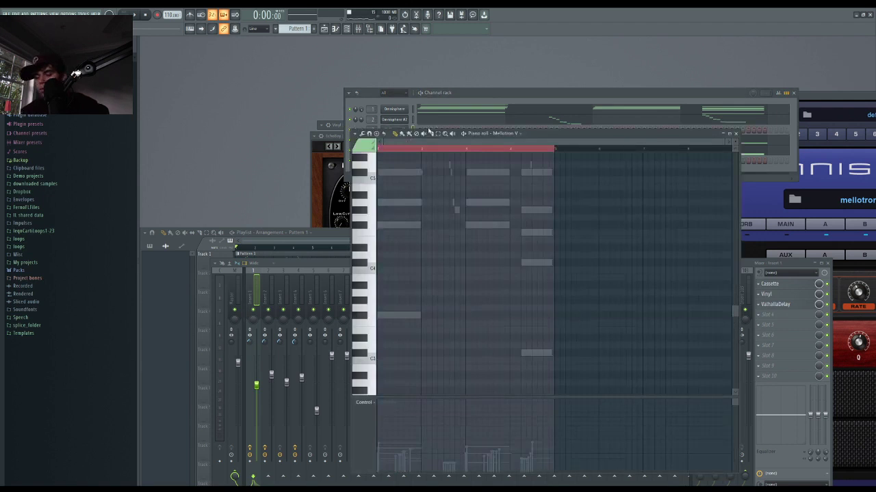
{"action": "left_click", "coordinate": [394, 209]}
{"action": "right_click", "coordinate": [392, 209]}
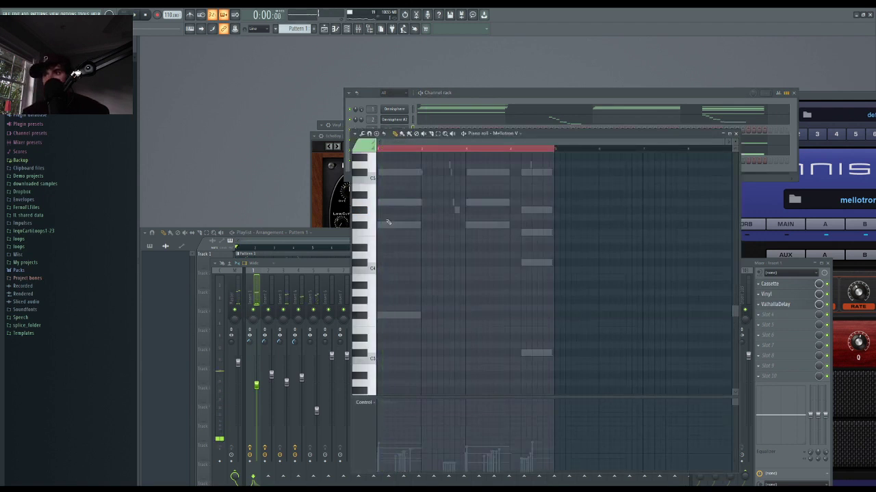
{"action": "left_click_drag", "start_coordinate": [364, 235], "coordinate": [365, 234]}
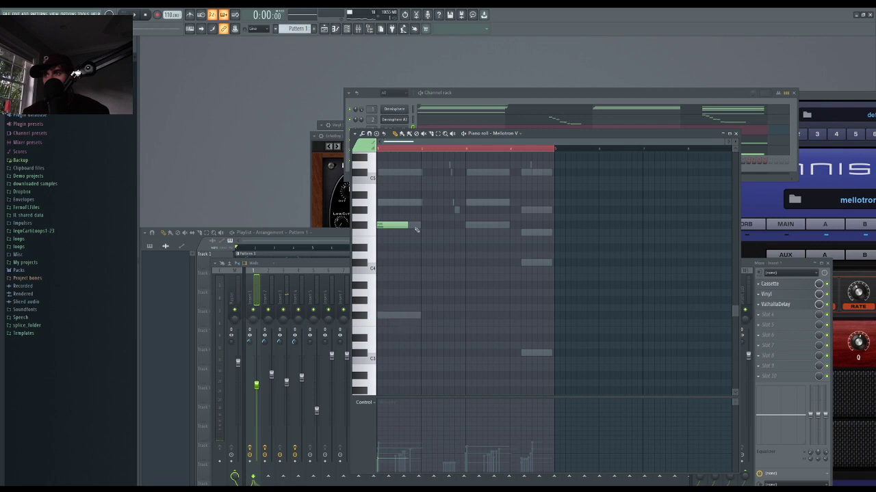
{"action": "left_click_drag", "start_coordinate": [409, 224], "coordinate": [497, 225]}
- Add F#5 and C#5 notes of the same length above the Mellotron V F#4 note and play the chord
{"action": "scroll", "coordinate": [438, 232], "scroll_direction": "up", "scroll_amount": 4}
{"action": "left_click_drag", "start_coordinate": [383, 225], "coordinate": [355, 225]}
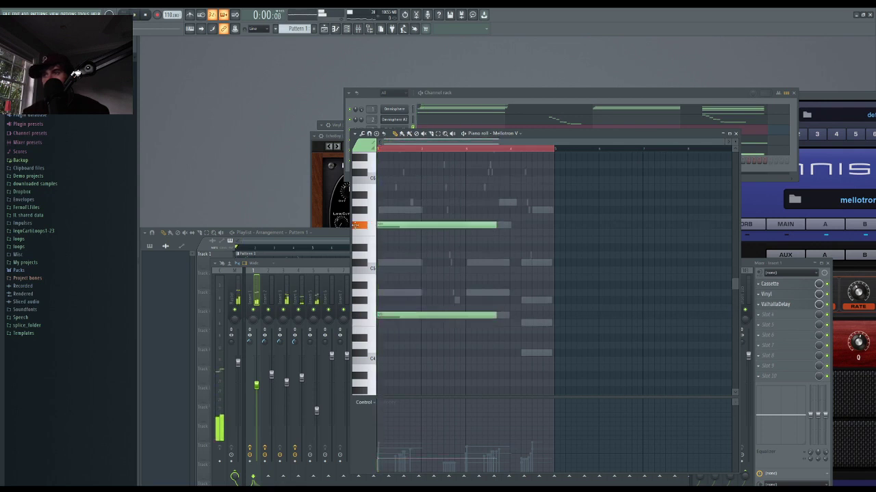
{"action": "left_click_drag", "start_coordinate": [387, 262], "coordinate": [368, 261]}
{"action": "key", "text": "space"}
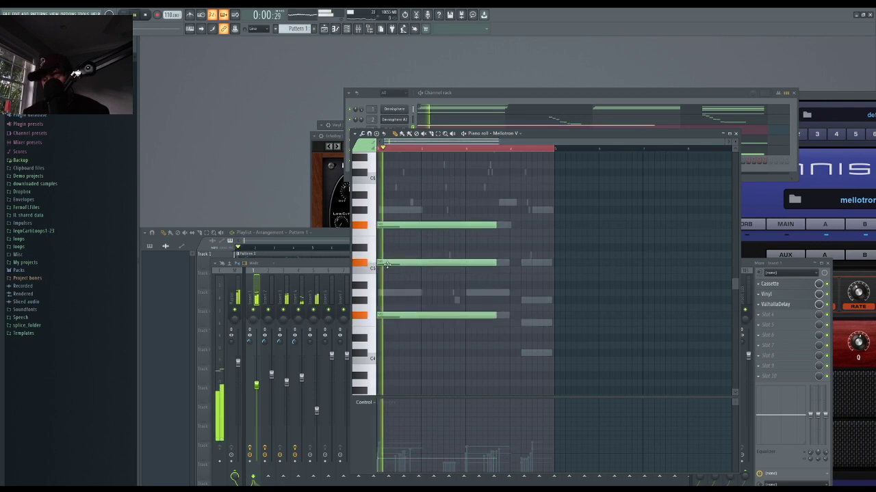
{"action": "key", "text": "space"}
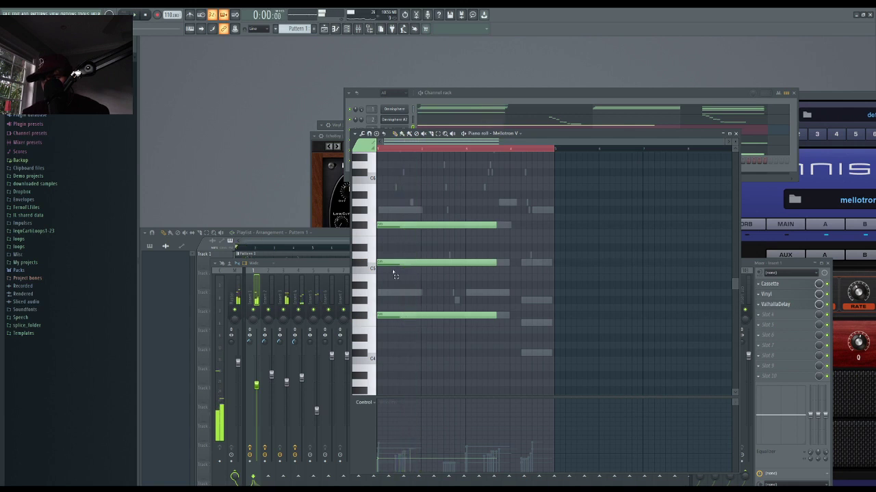
- Shorten the Mellotron V chord notes to about one bar and add C#4 and F#3 notes of the same length below
{"action": "key", "text": "space"}
{"action": "left_click_drag", "start_coordinate": [472, 328], "coordinate": [420, 231], "text": "ctrl"}
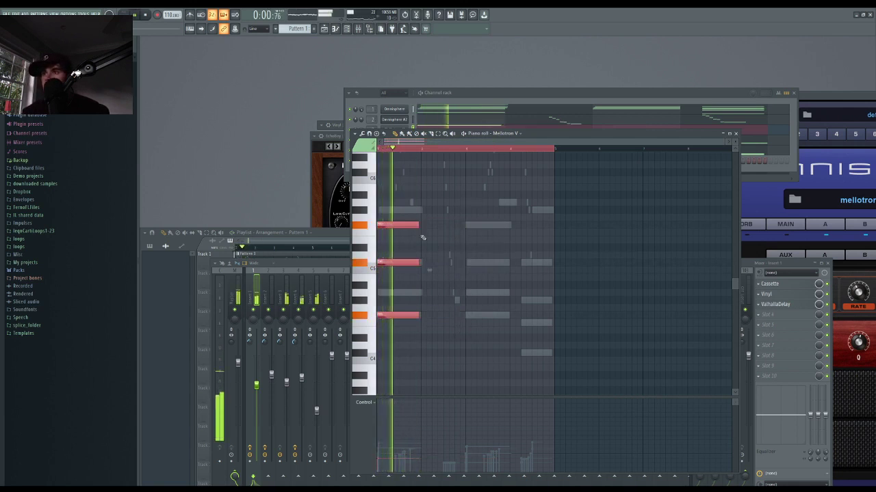
{"action": "key", "text": "space"}
{"action": "left_click", "coordinate": [398, 293]}
{"action": "scroll", "coordinate": [397, 293], "scroll_direction": "down", "scroll_amount": 1}
{"action": "left_click_drag", "start_coordinate": [384, 321], "coordinate": [356, 319]}
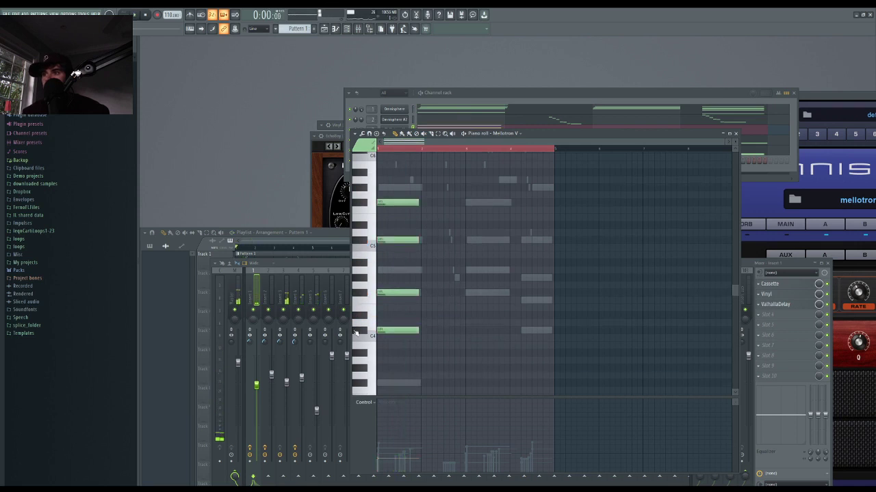
{"action": "scroll", "coordinate": [384, 329], "scroll_direction": "down", "scroll_amount": 2}
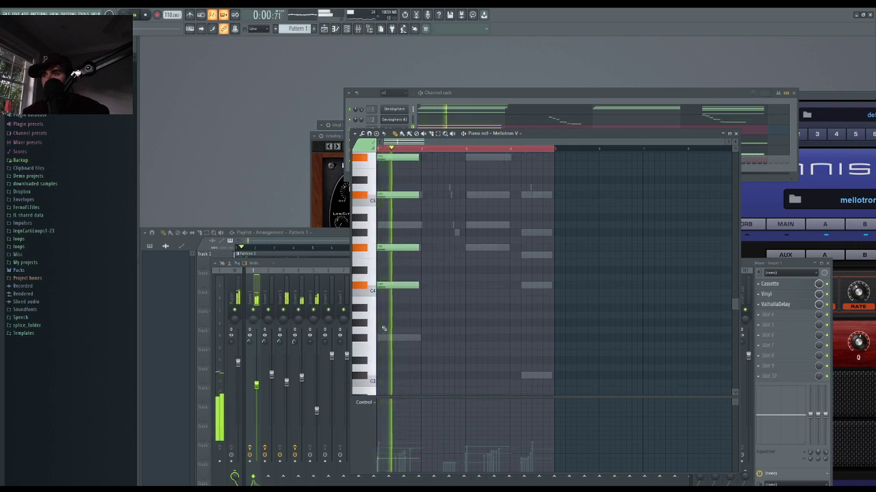
{"action": "left_click_drag", "start_coordinate": [384, 308], "coordinate": [365, 312]}
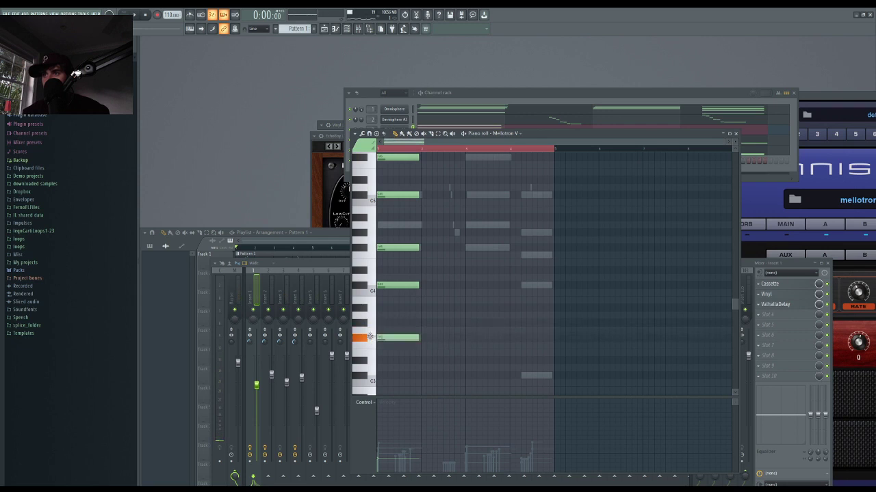
- Select all channels, transpose their Pattern 1 notes up one semitone, and play the result with the Mellotron V notes open
{"action": "left_click", "coordinate": [413, 109]}
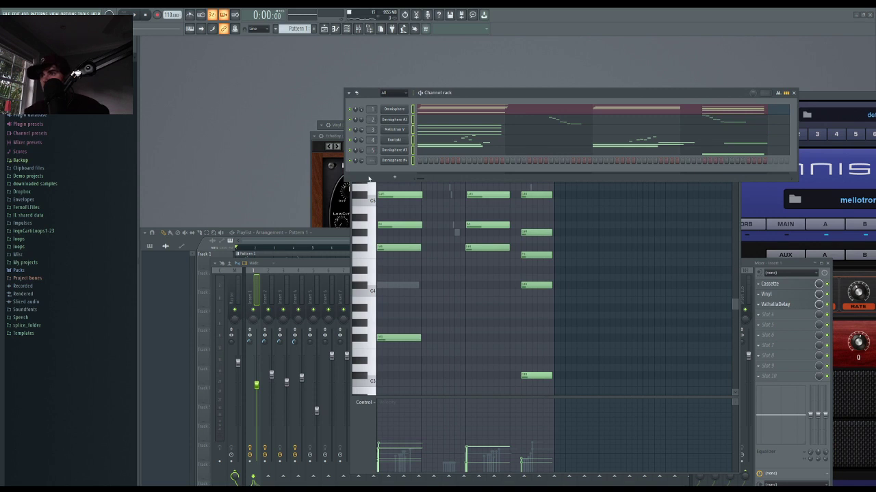
{"action": "key", "text": "space"}
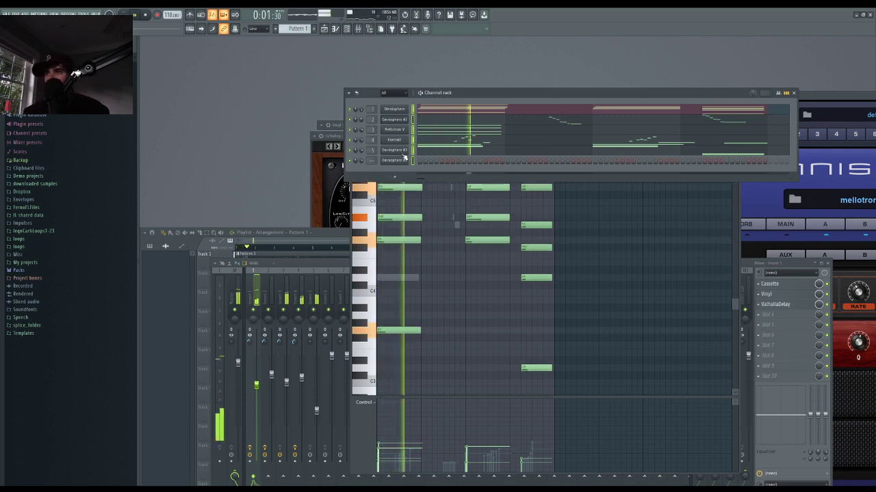
{"action": "left_click", "coordinate": [436, 130]}
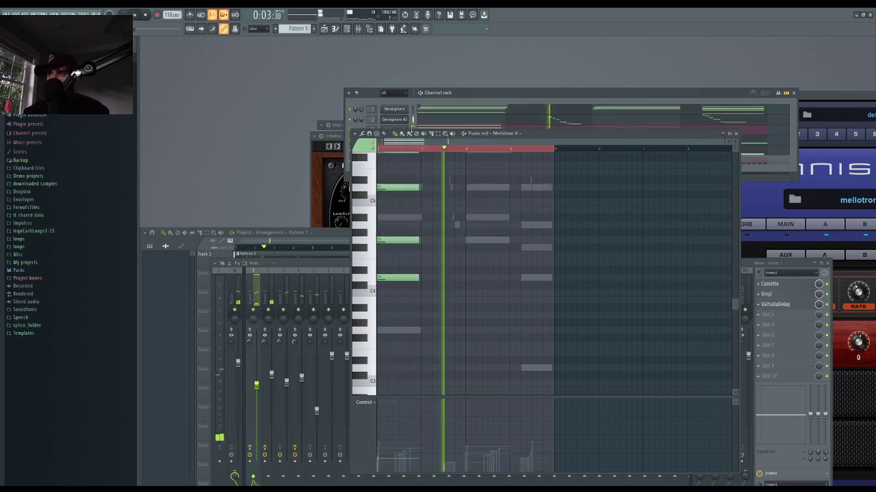
{"action": "key", "text": "space"}
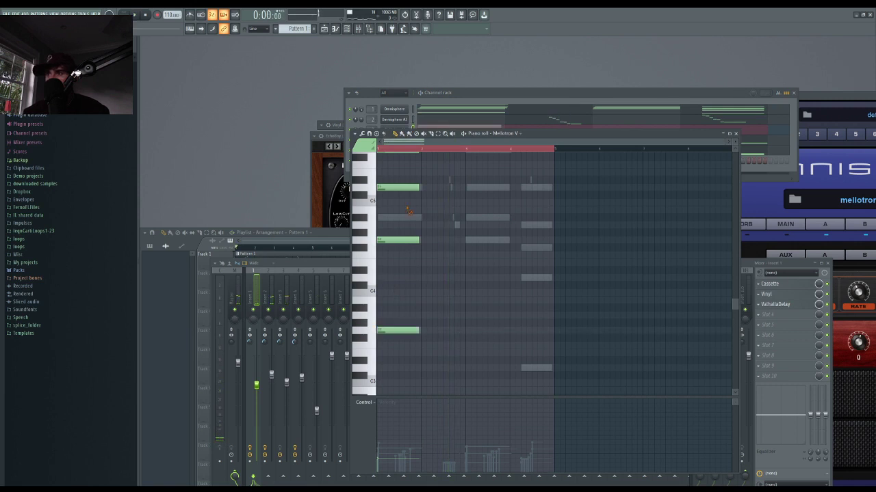
- Delete the Mellotron V channel and route Omnisphere #4 to mixer insert 6
{"action": "key", "text": "space"}
{"action": "left_click", "coordinate": [326, 288]}
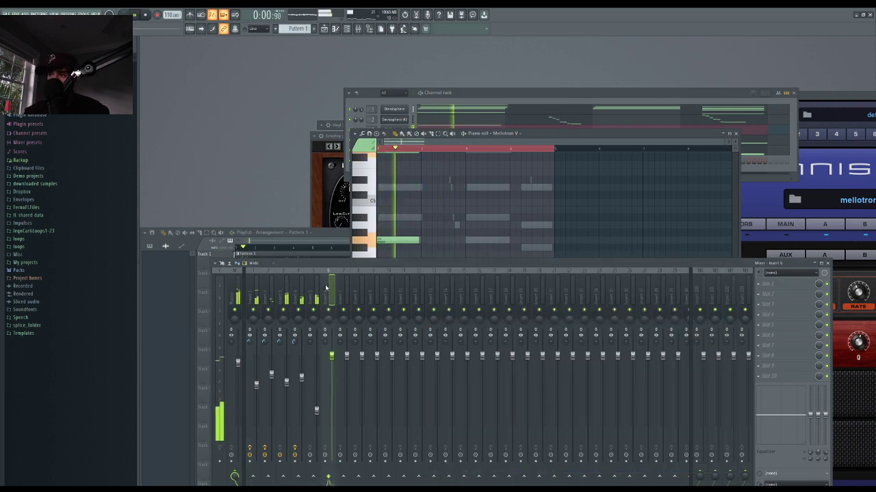
{"action": "left_click", "coordinate": [365, 106]}
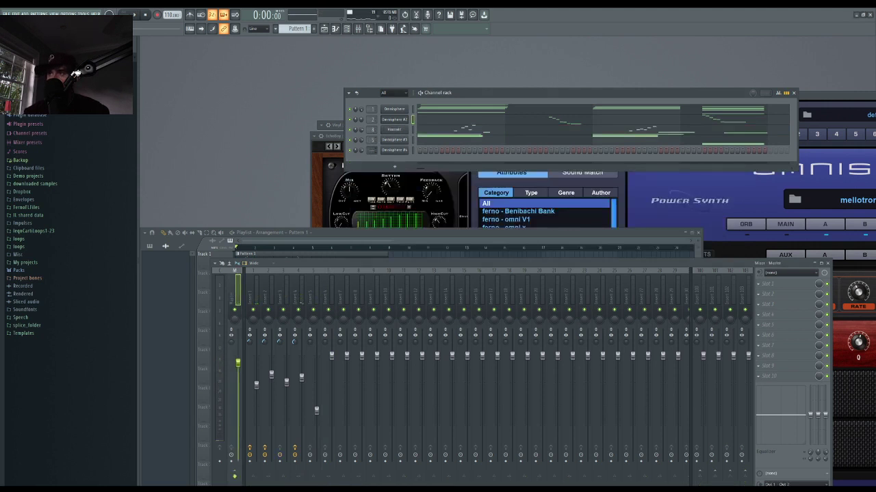
{"action": "key", "text": "space"}
{"action": "left_click_drag", "start_coordinate": [371, 150], "coordinate": [371, 131]}
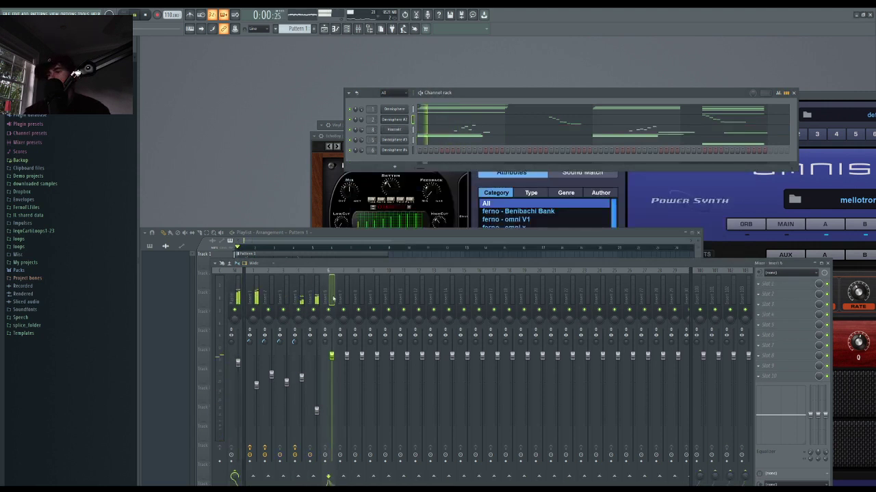
- Open Omnisphere #4 and audition the Restless Vinyl patch from the Noisescapes category of Keyscape Creative
{"action": "left_click", "coordinate": [251, 355]}
{"action": "left_click", "coordinate": [394, 151]}
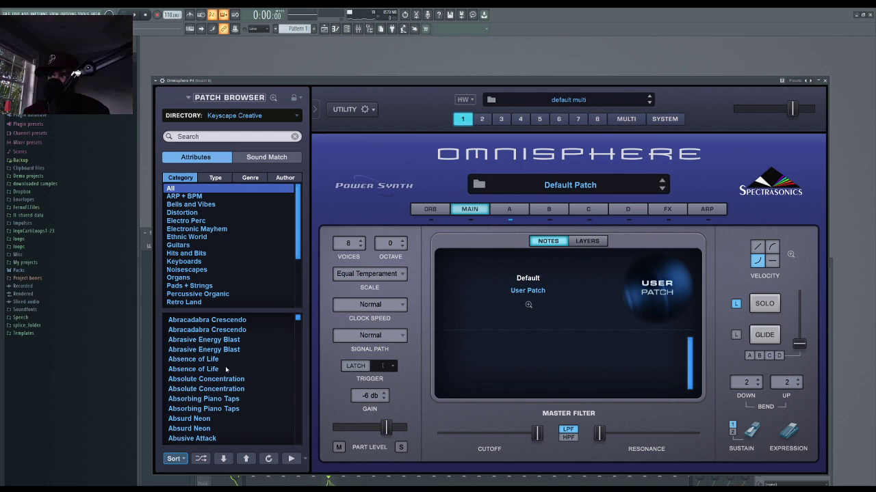
{"action": "scroll", "coordinate": [226, 376], "scroll_direction": "down", "scroll_amount": 10}
{"action": "scroll", "coordinate": [201, 290], "scroll_direction": "down", "scroll_amount": 2}
{"action": "left_click", "coordinate": [186, 236]}
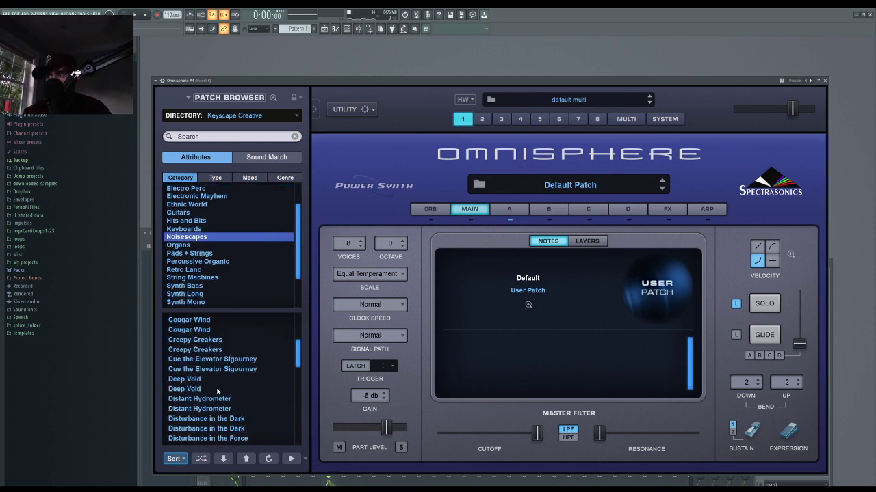
{"action": "scroll", "coordinate": [208, 387], "scroll_direction": "down", "scroll_amount": 10}
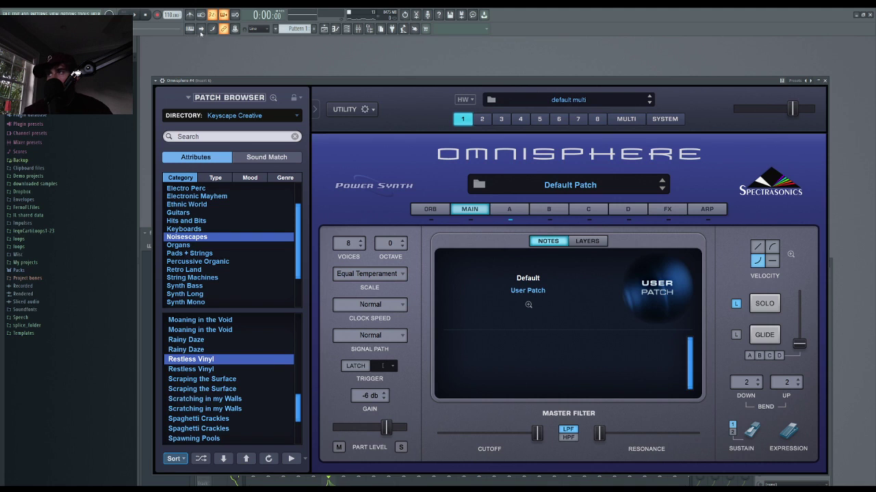
{"action": "left_click_drag", "start_coordinate": [219, 80], "coordinate": [248, 87]}
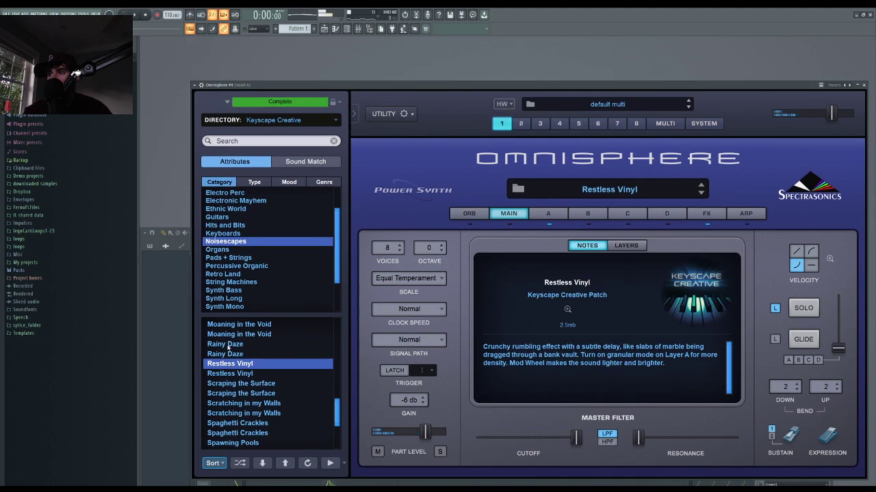
{"action": "scroll", "coordinate": [227, 347], "scroll_direction": "down", "scroll_amount": 2}
{"action": "scroll", "coordinate": [227, 347], "scroll_direction": "up", "scroll_amount": 5}
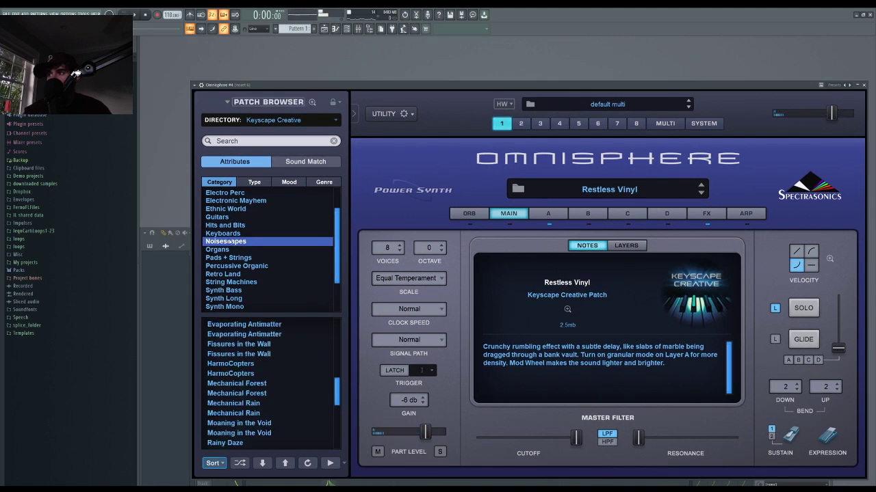
- Filter the Omnisphere #4 patches to the Keyboards category and audition Dark Felt Piano
{"action": "left_click", "coordinate": [223, 233]}
{"action": "mouse_move", "coordinate": [262, 85]}
{"action": "left_mouse_down"}
{"action": "mouse_move", "coordinate": [235, 82]}
{"action": "mouse_move", "coordinate": [276, 76]}
{"action": "left_mouse_up"}
{"action": "scroll", "coordinate": [241, 413], "scroll_direction": "down", "scroll_amount": 6}
{"action": "left_click", "coordinate": [241, 405]}
{"action": "scroll", "coordinate": [271, 388], "scroll_direction": "down", "scroll_amount": 3}
{"action": "left_click", "coordinate": [270, 374]}
{"action": "left_click", "coordinate": [272, 420]}
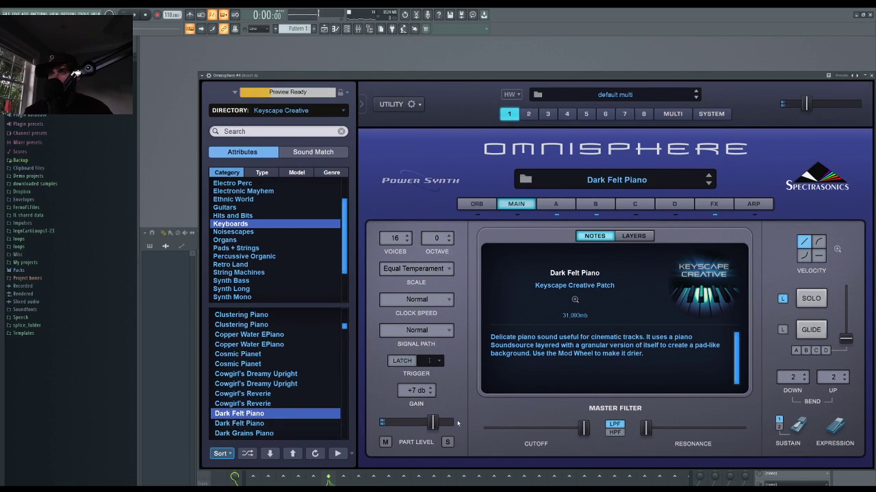
- Load the Emerge Victorious 1 keyboard patch in Omnisphere #4 and close the plugin window
{"action": "scroll", "coordinate": [432, 422], "scroll_direction": "down", "scroll_amount": 1}
{"action": "scroll", "coordinate": [297, 405], "scroll_direction": "down", "scroll_amount": 10}
{"action": "left_click", "coordinate": [308, 395]}
{"action": "left_click_drag", "start_coordinate": [246, 76], "coordinate": [249, 73]}
{"action": "scroll", "coordinate": [296, 342], "scroll_direction": "down", "scroll_amount": 4}
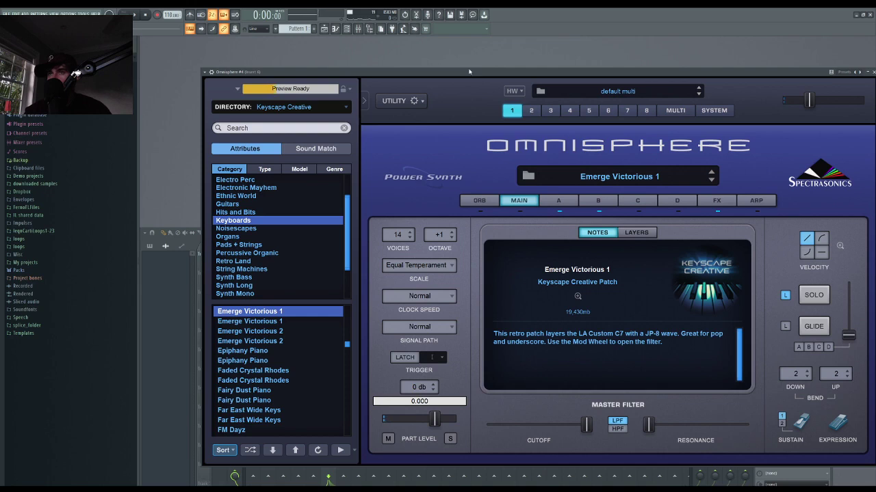
{"action": "left_click_drag", "start_coordinate": [468, 71], "coordinate": [450, 76]}
{"action": "left_click", "coordinate": [852, 77]}
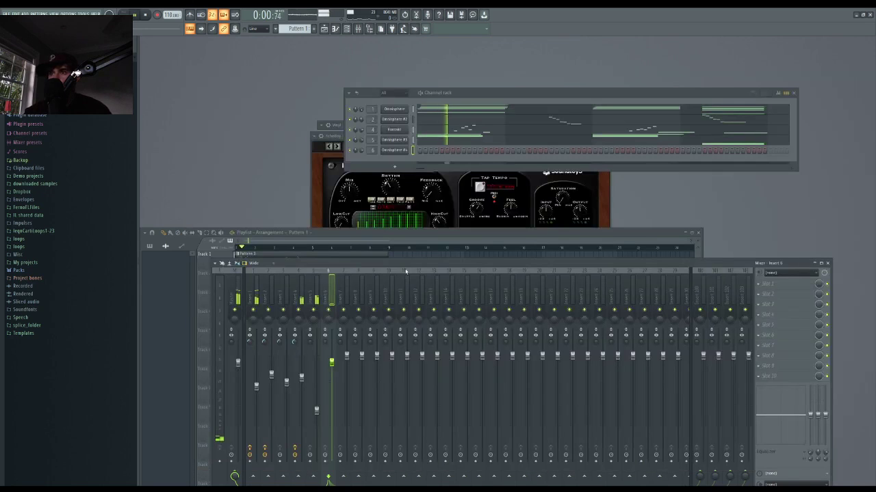
- Draft a short melody of D#6, D6, A#5 and C6 in bar 2 of the Omnisphere #4 piano roll
{"action": "left_click", "coordinate": [416, 151]}
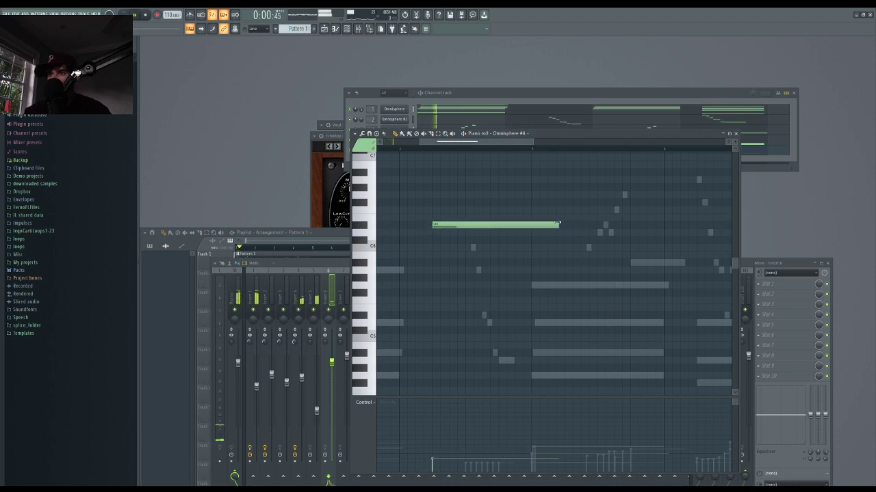
{"action": "scroll", "coordinate": [424, 230], "scroll_direction": "up", "scroll_amount": 1}
{"action": "left_click", "coordinate": [436, 225]}
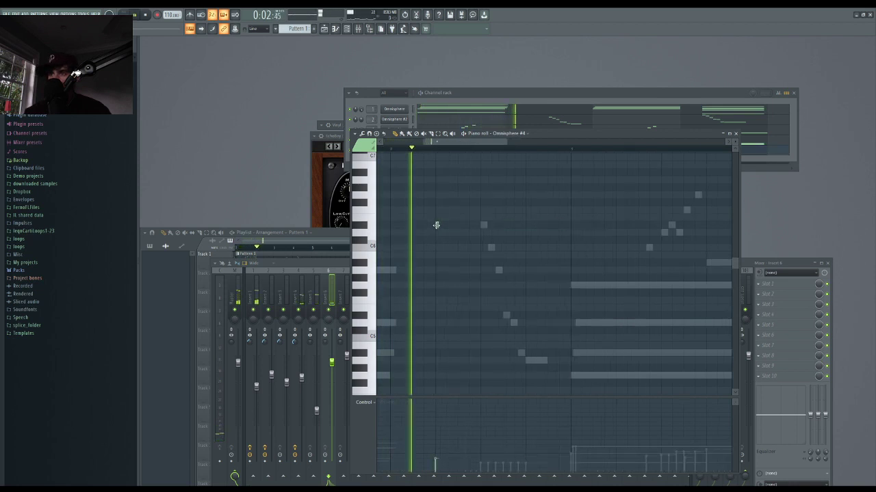
{"action": "left_click", "coordinate": [448, 233]}
{"action": "key", "text": "space"}
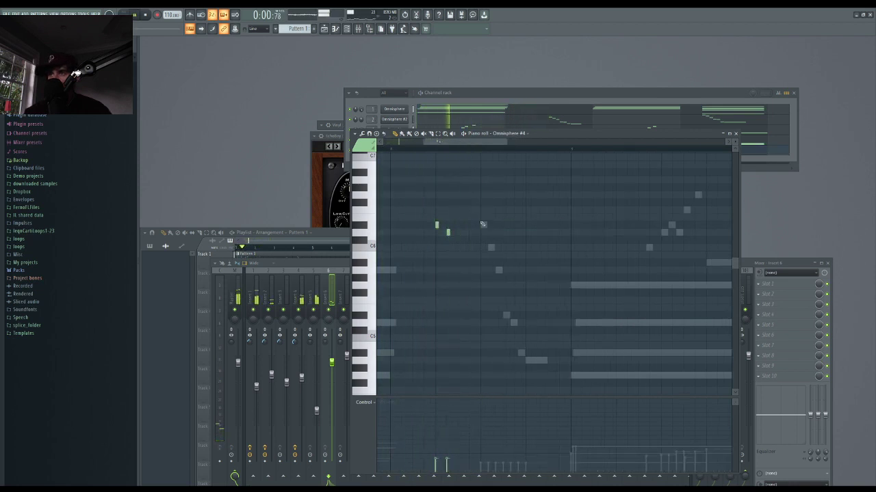
{"action": "key", "text": "space"}
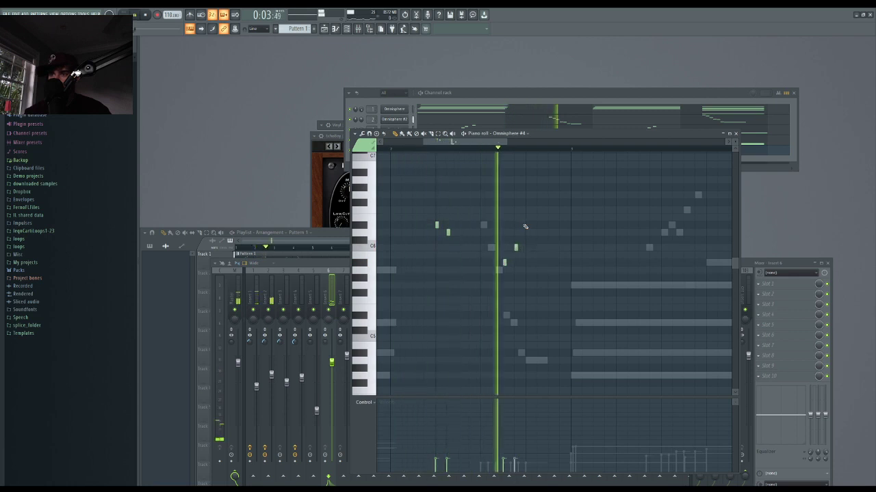
- Rework the Omnisphere #4 melody with a short C6 at the start of bar 2 and an A5 after it
{"action": "key", "text": "space"}
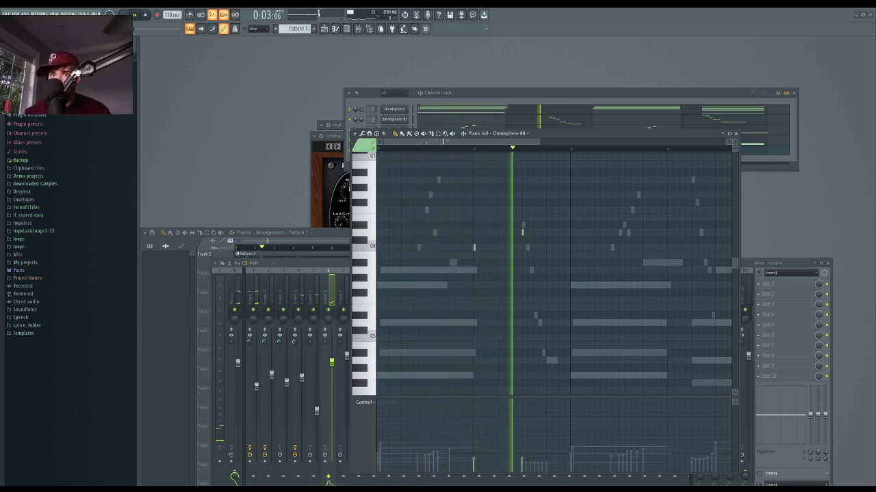
{"action": "left_click_drag", "start_coordinate": [522, 233], "coordinate": [502, 270]}
{"action": "key", "text": "KP_Divide"}
{"action": "left_click", "coordinate": [511, 272]}
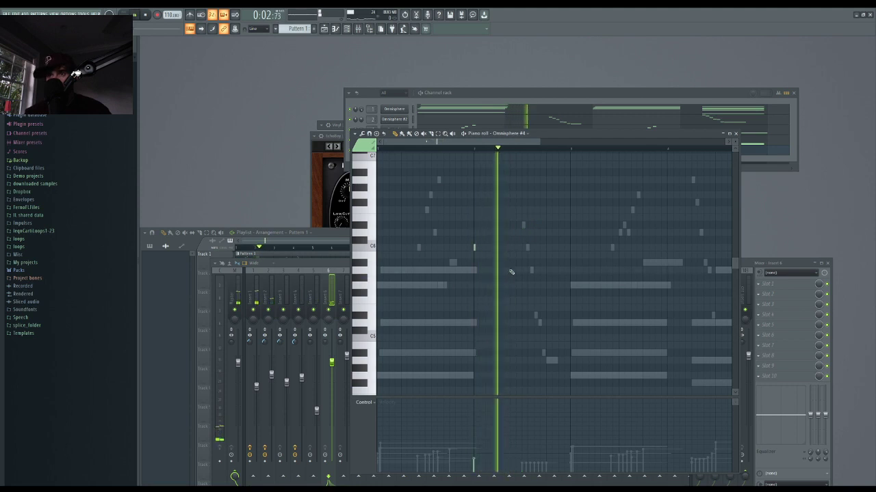
{"action": "left_click", "coordinate": [522, 287]}
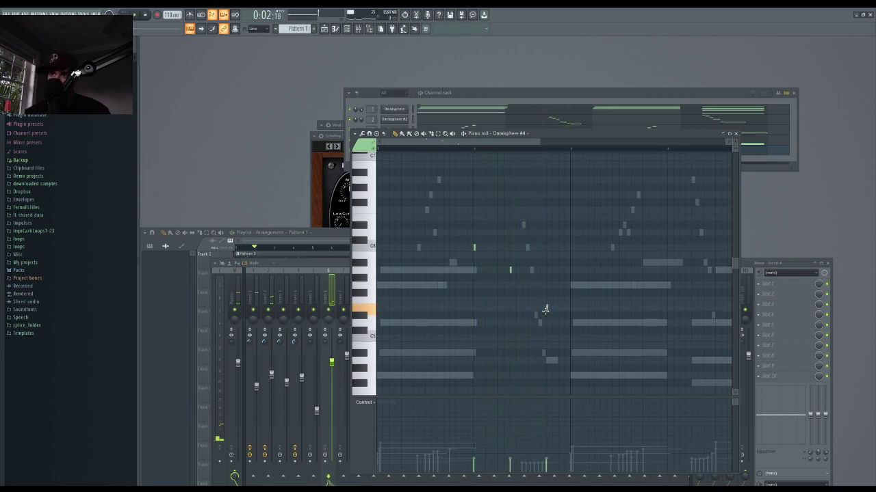
- Add a D5 near the end of the bar 2 phrase and D6 and D#6 before it, using 1/3 beat snap
{"action": "scroll", "coordinate": [544, 327], "scroll_direction": "down", "scroll_amount": 2}
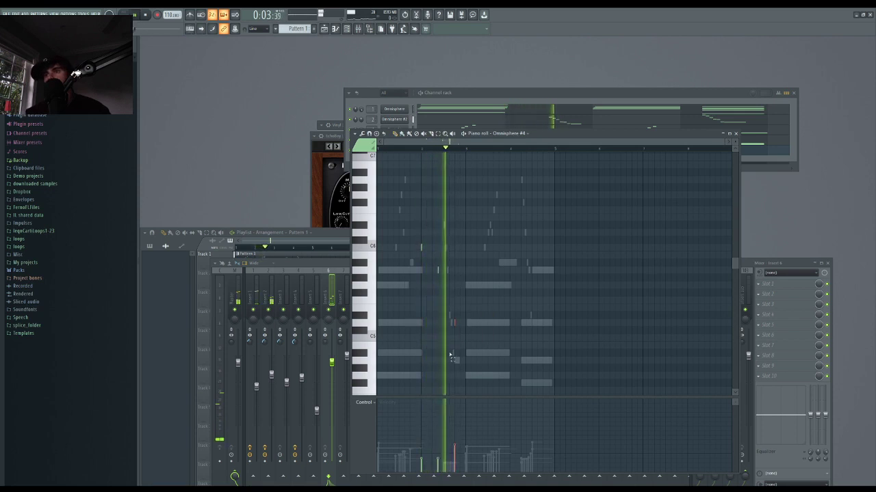
{"action": "scroll", "coordinate": [448, 354], "scroll_direction": "up", "scroll_amount": 2}
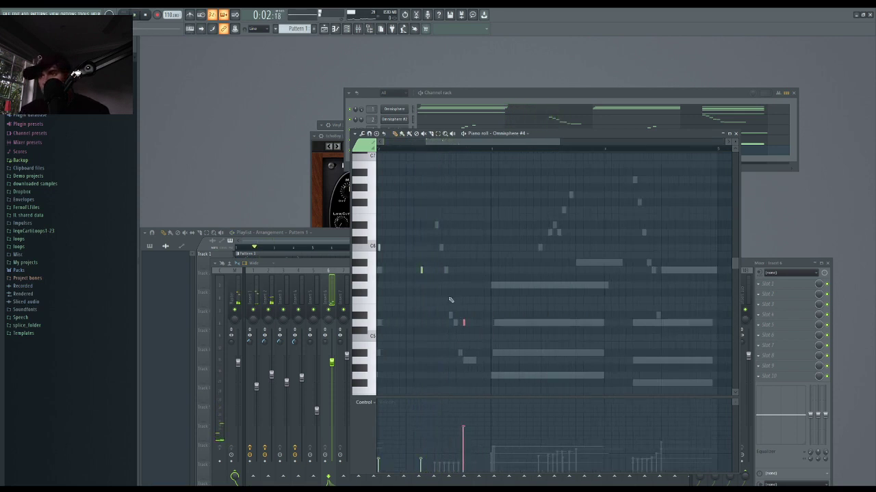
{"action": "scroll", "coordinate": [450, 298], "scroll_direction": "up", "scroll_amount": 2}
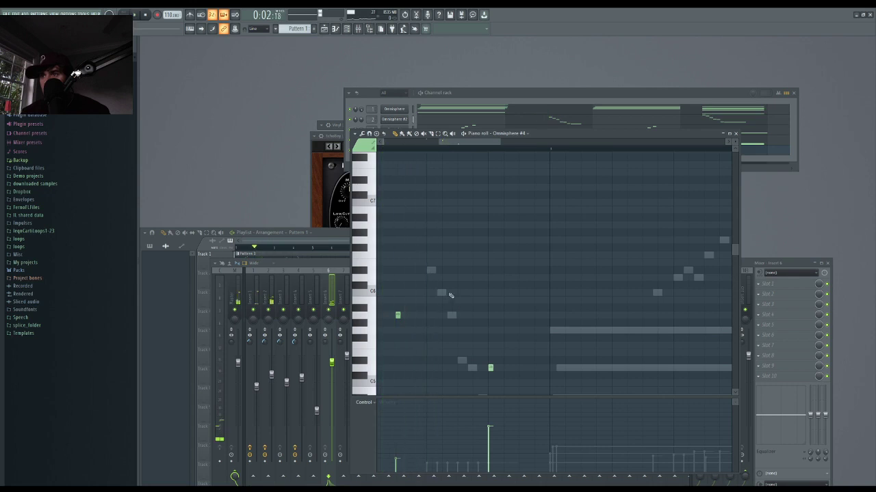
{"action": "left_click", "coordinate": [444, 285]}
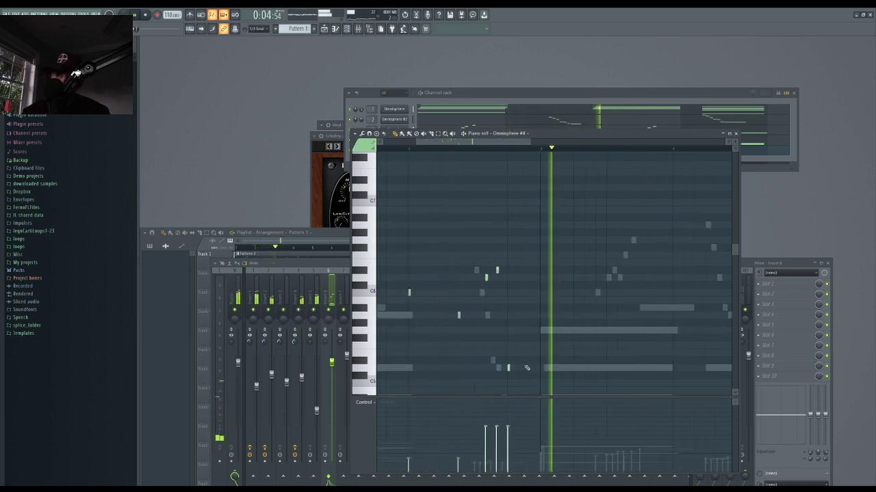
- Lower the velocities of the D6, D#6 and D5 notes in bar 2 of Omnisphere #4
{"action": "scroll", "coordinate": [492, 255], "scroll_direction": "down", "scroll_amount": 3, "text": "ctrl"}
{"action": "scroll", "coordinate": [496, 286], "scroll_direction": "down", "scroll_amount": 3, "text": "alt"}
{"action": "left_click_drag", "start_coordinate": [482, 266], "coordinate": [517, 373], "text": "ctrl"}
{"action": "scroll", "coordinate": [496, 278], "scroll_direction": "down", "scroll_amount": 2, "text": "alt"}
{"action": "scroll", "coordinate": [512, 360], "scroll_direction": "down", "scroll_amount": 3, "text": "alt"}
{"action": "scroll", "coordinate": [512, 358], "scroll_direction": "down", "scroll_amount": 3, "text": "ctrl"}
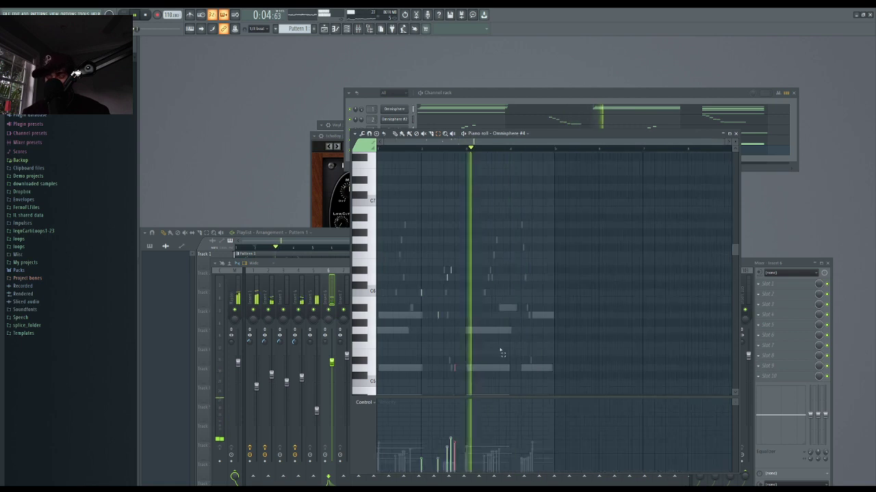
- Duplicate the Omnisphere #4 phrase from bar 2 into bar 4
{"action": "left_click", "coordinate": [469, 150]}
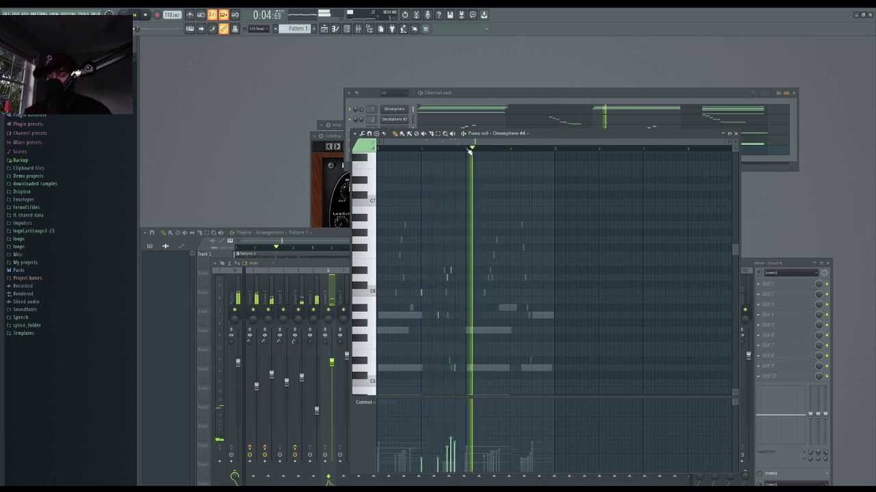
{"action": "key", "text": "ctrl+a"}
{"action": "key", "text": "ctrl+b"}
{"action": "scroll", "coordinate": [515, 254], "scroll_direction": "up", "scroll_amount": 3}
- Rework the start of the bar 4 phrase as D#5, D5 and C5 followed by alternating A4 and F#4 notes, and play it
{"action": "left_click", "coordinate": [518, 299]}
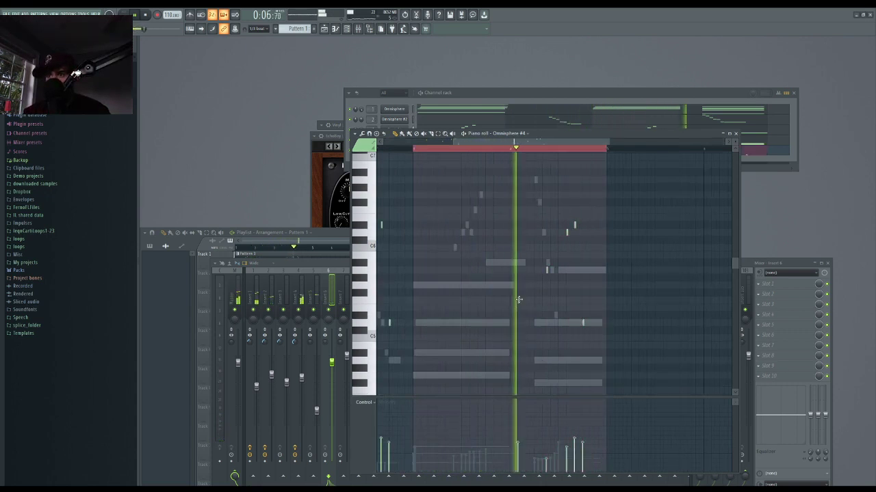
{"action": "key", "text": "space"}
{"action": "scroll", "coordinate": [533, 239], "scroll_direction": "up", "scroll_amount": 2}
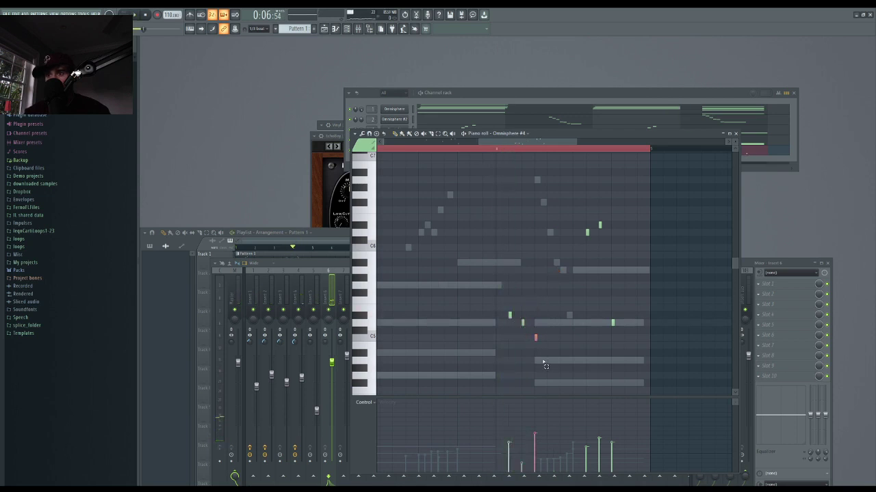
{"action": "left_click", "coordinate": [565, 302]}
{"action": "key", "text": "space"}
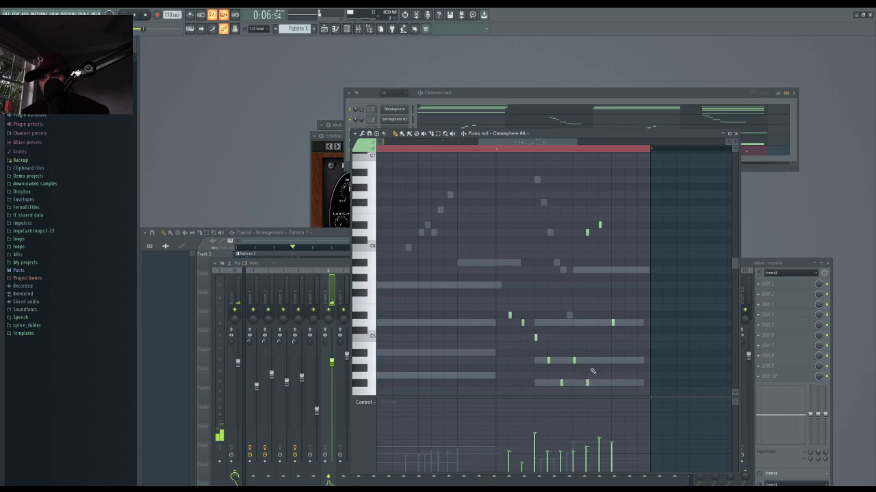
- Remove the D6 and D#6 from the bar 4 phrase, move the D5 to directly follow the last F#4, and play it
{"action": "key", "text": "space"}
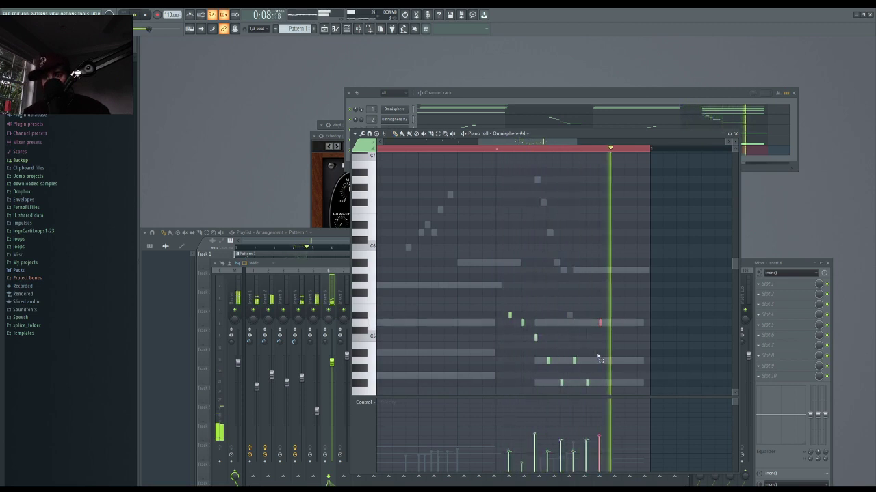
{"action": "key", "text": "space"}
{"action": "key", "text": "space"}
{"action": "key", "text": "space"}
{"action": "key", "text": "space"}
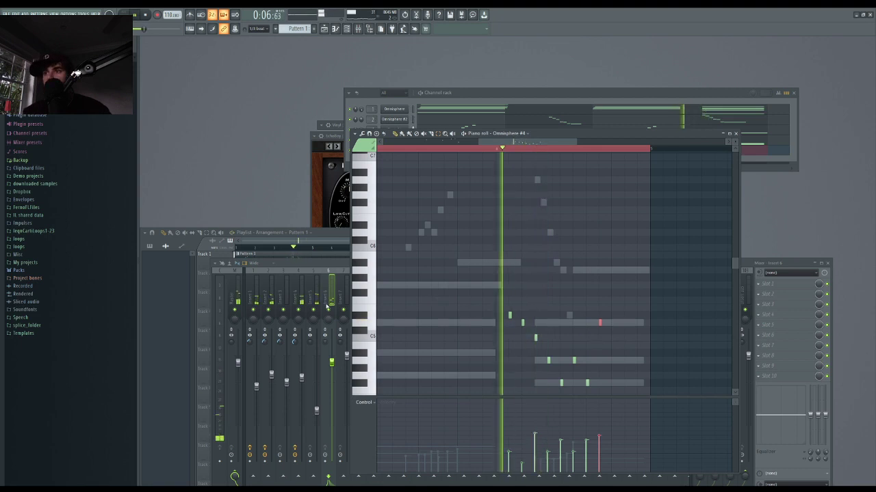
- Solo mixer Insert 6 and play the Omnisphere #4 phrase against the reduced mix
{"action": "right_click", "coordinate": [329, 310]}
{"action": "left_click", "coordinate": [514, 229]}
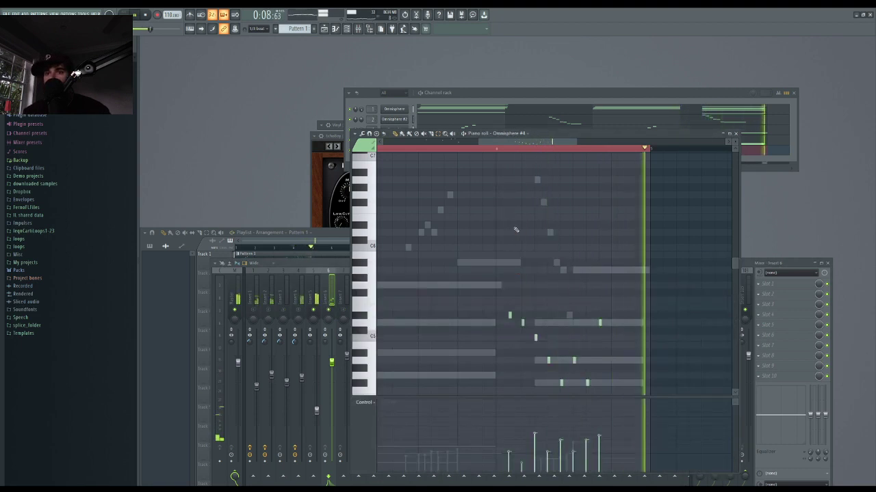
{"action": "key", "text": "space"}
{"action": "key", "text": "space"}
{"action": "key", "text": "space"}
{"action": "key", "text": "space"}
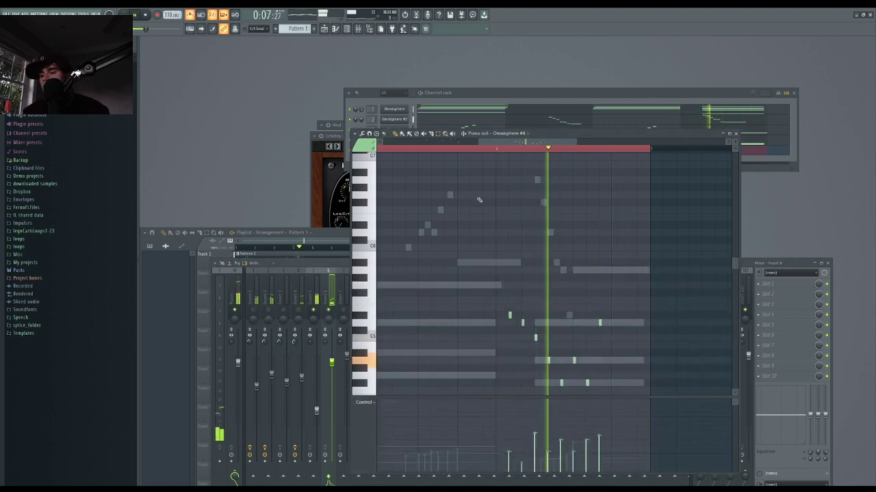
- Extend the end of the bar 4 phrase with F#4, A4 and A5 notes after the D5, adjusting velocities during playback
{"action": "key", "text": "space"}
{"action": "scroll", "coordinate": [568, 199], "scroll_direction": "down", "scroll_amount": 2}
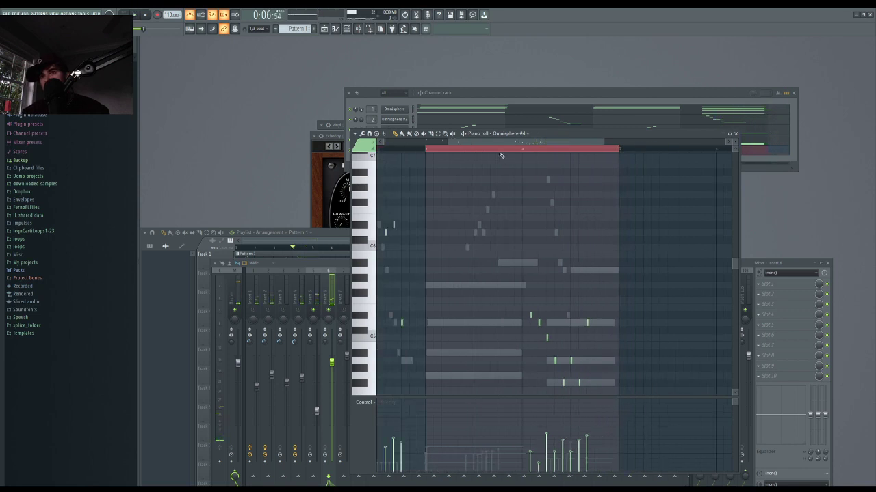
{"action": "scroll", "coordinate": [569, 245], "scroll_direction": "down", "scroll_amount": 3}
{"action": "scroll", "coordinate": [569, 245], "scroll_direction": "up", "scroll_amount": 2}
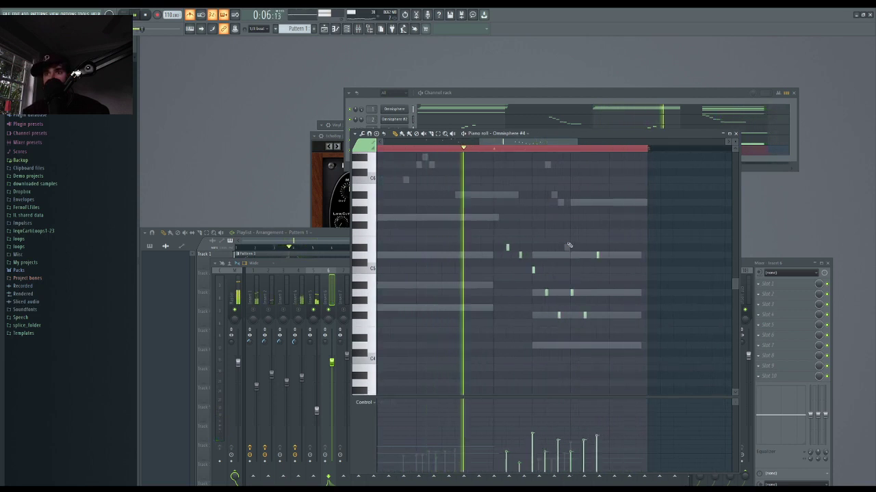
{"action": "scroll", "coordinate": [569, 245], "scroll_direction": "up", "scroll_amount": 1}
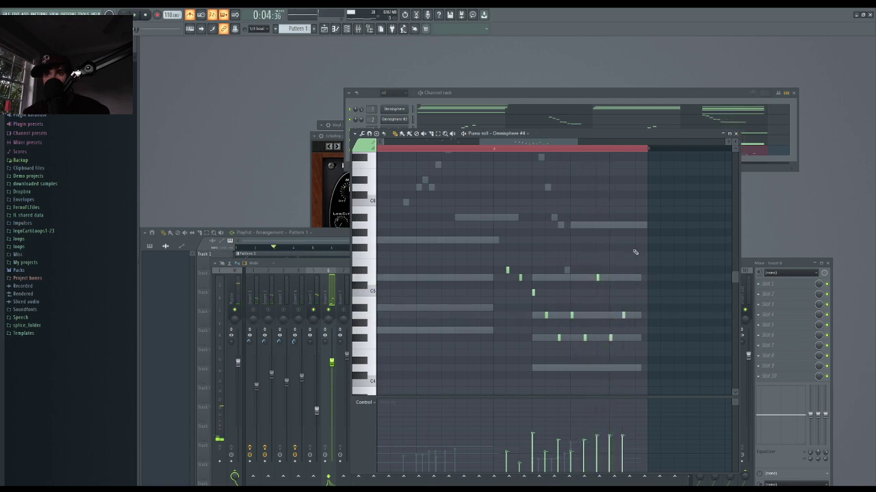
{"action": "scroll", "coordinate": [609, 290], "scroll_direction": "down", "scroll_amount": 2}
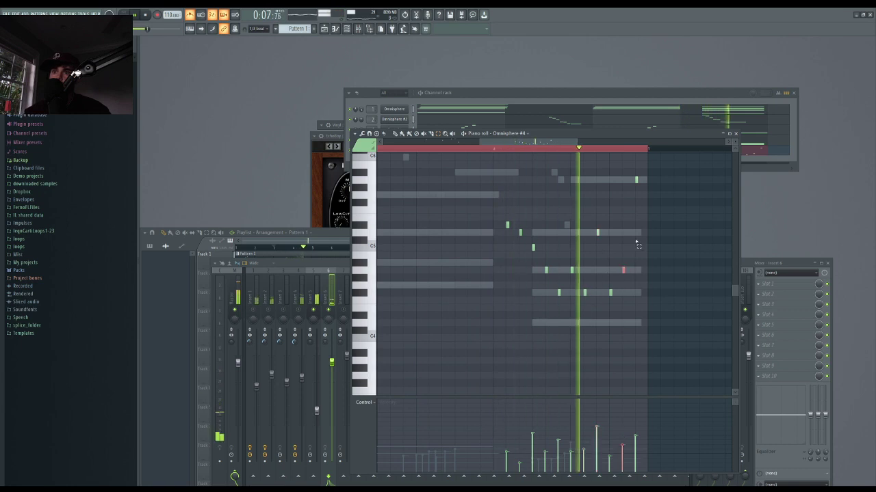
- Unsolo mixer Insert 6, lower its volume slightly, and return to the Omnisphere #4 notes
{"action": "left_click", "coordinate": [328, 311]}
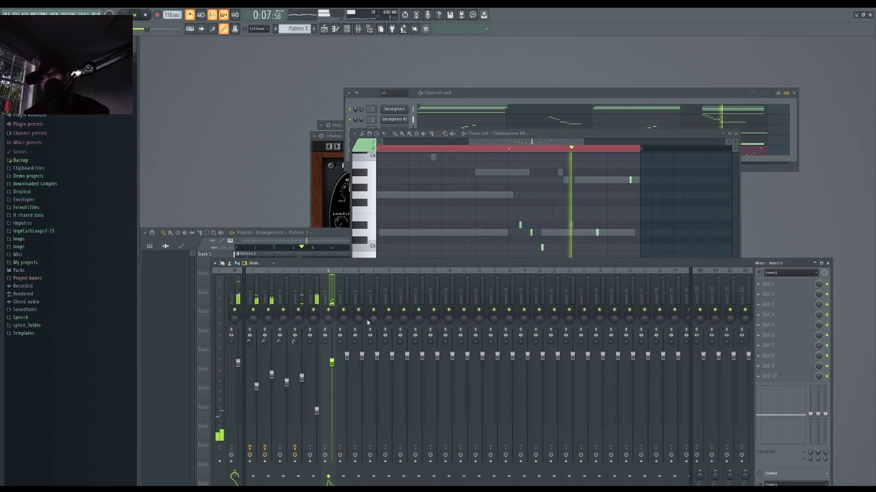
{"action": "left_click_drag", "start_coordinate": [332, 360], "coordinate": [332, 365]}
{"action": "left_click", "coordinate": [514, 134]}
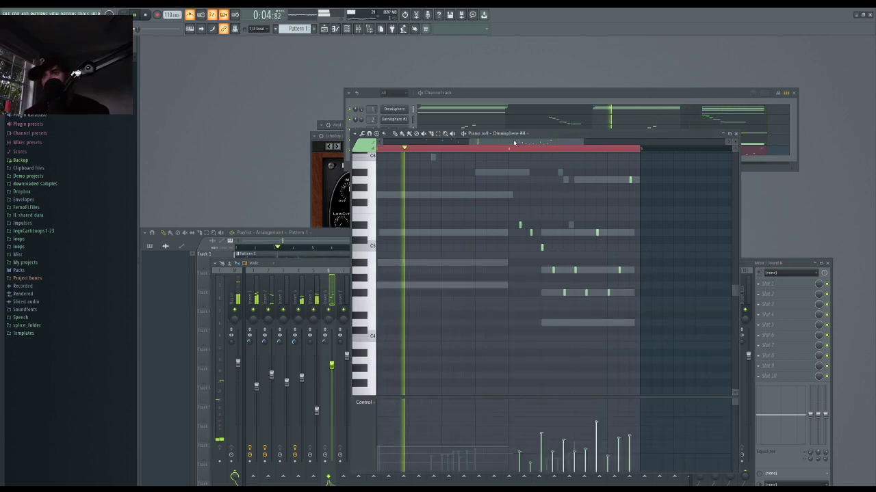
- Change the bar 4 phrase's last F#4 to D4 and its final A5 to D5, and soften the A4 between them
{"action": "left_click_drag", "start_coordinate": [586, 218], "coordinate": [618, 257]}
{"action": "scroll", "coordinate": [618, 258], "scroll_direction": "down", "scroll_amount": 3}
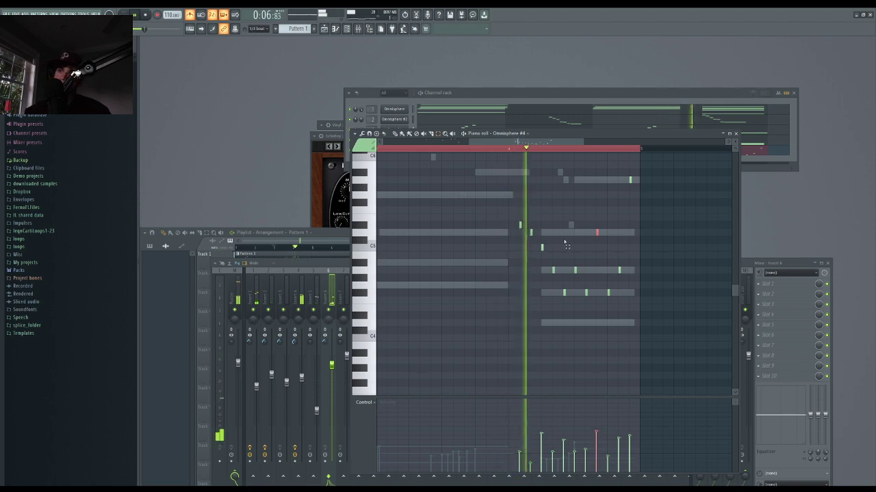
{"action": "key", "text": "space"}
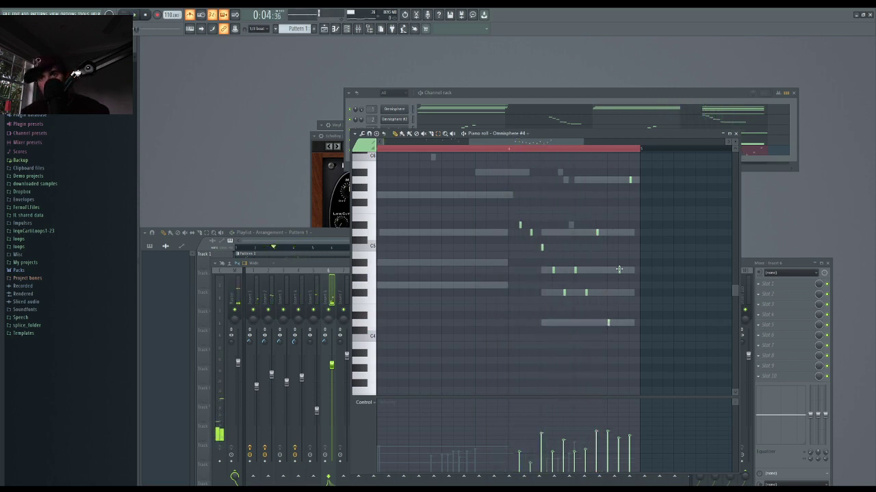
{"action": "key", "text": "space"}
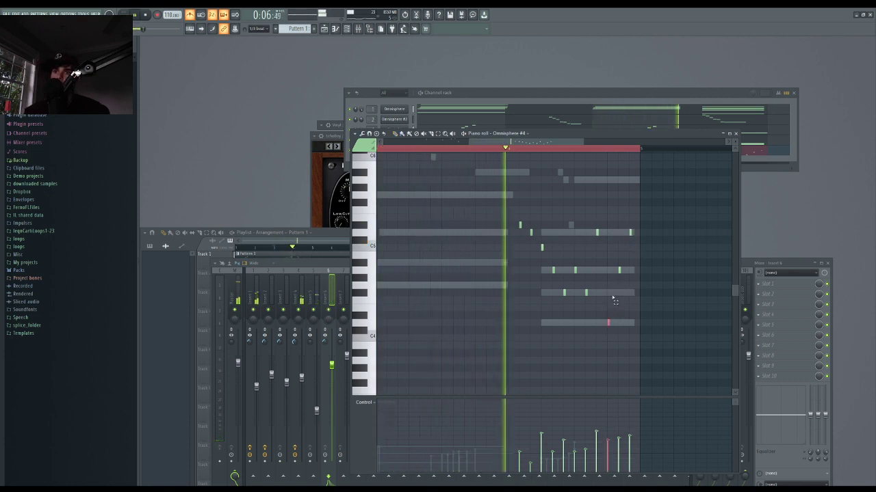
{"action": "scroll", "coordinate": [602, 317], "scroll_direction": "up", "scroll_amount": 3}
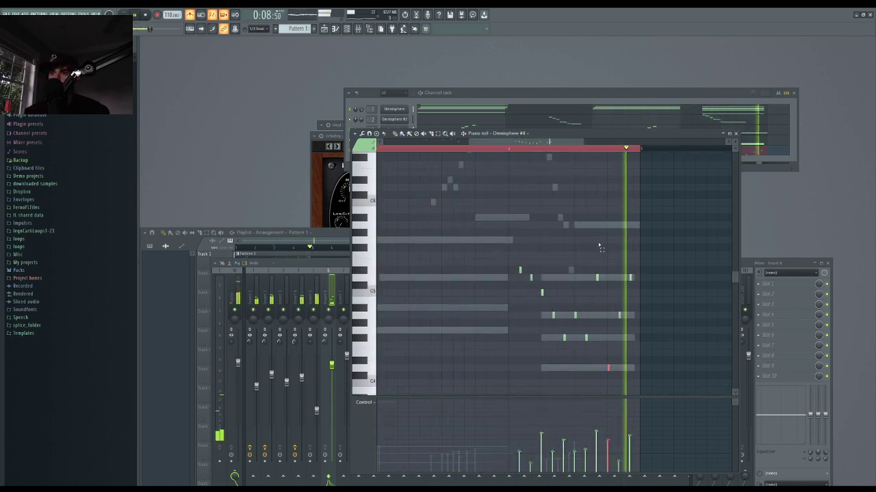
{"action": "key", "text": "space"}
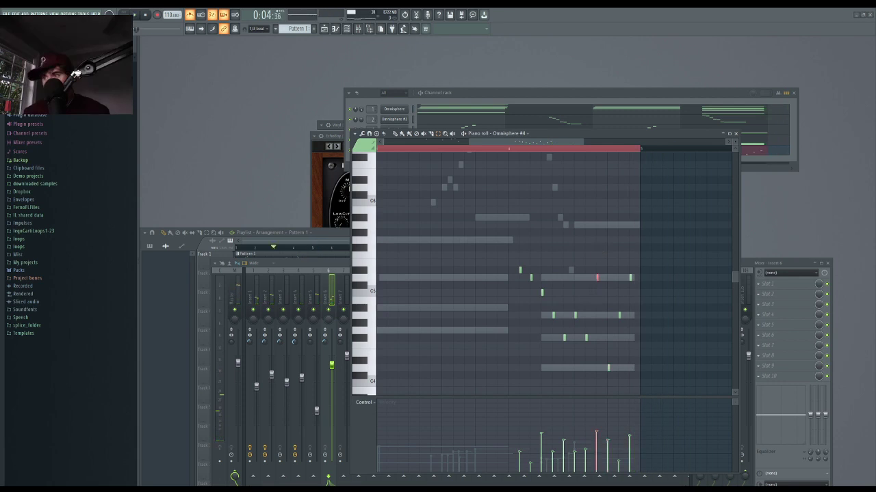
{"action": "key", "text": "space"}
{"action": "scroll", "coordinate": [420, 312], "scroll_direction": "down", "scroll_amount": 2}
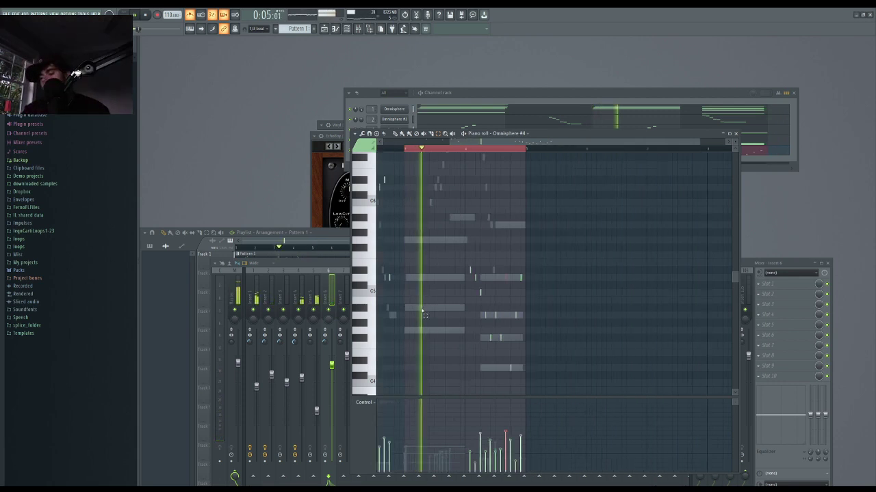
- Clear the time selection, open the Omnisphere chord notes, solo mixer Insert 1, and play the pattern from the start
{"action": "key", "text": "space"}
{"action": "scroll", "coordinate": [394, 151], "scroll_direction": "down", "scroll_amount": 2}
{"action": "right_click", "coordinate": [394, 150]}
{"action": "left_click", "coordinate": [411, 110]}
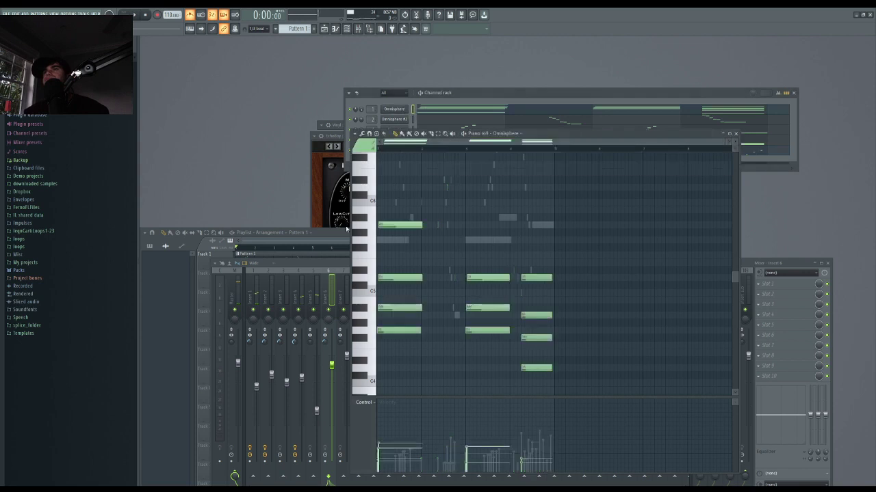
{"action": "left_click", "coordinate": [253, 302]}
{"action": "key", "text": "space"}
{"action": "right_click", "coordinate": [428, 194]}
{"action": "left_click", "coordinate": [227, 296]}
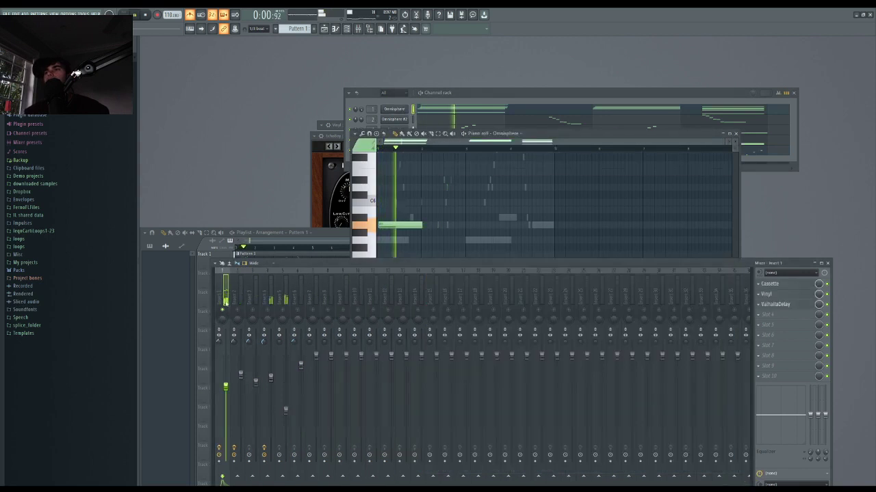
{"action": "right_click", "coordinate": [434, 199]}
{"action": "scroll", "coordinate": [438, 212], "scroll_direction": "down", "scroll_amount": 3}
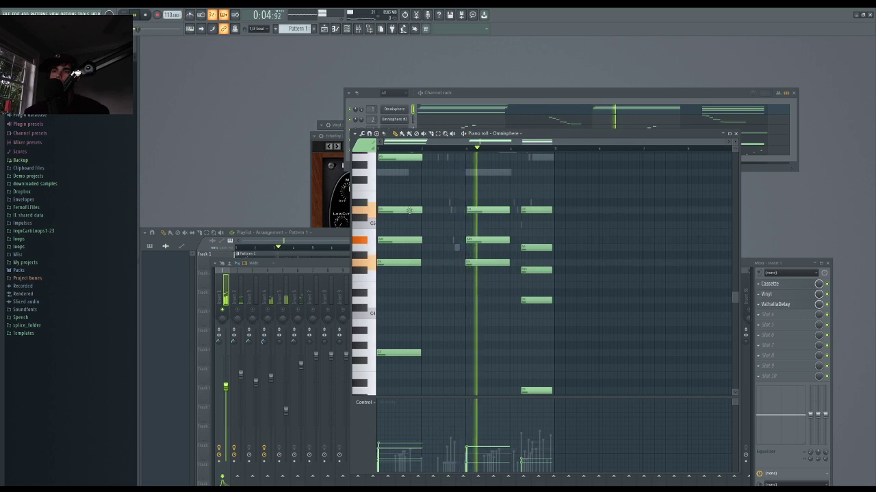
{"action": "scroll", "coordinate": [468, 252], "scroll_direction": "up", "scroll_amount": 2}
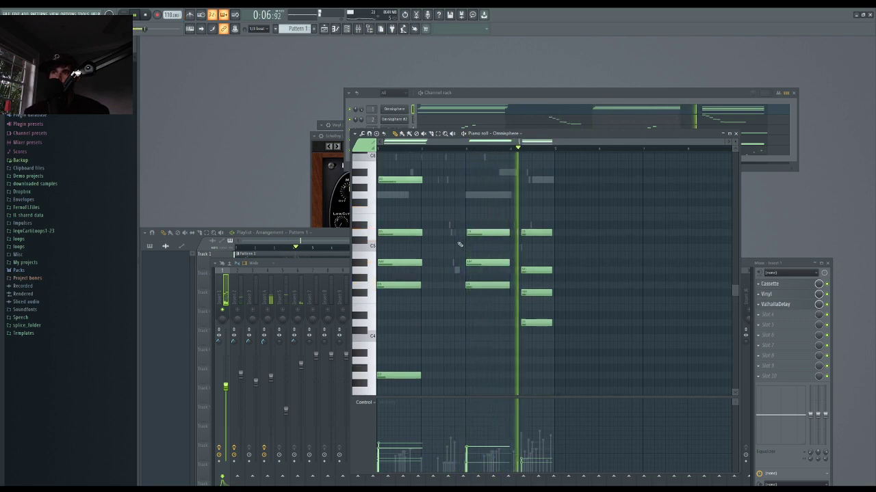
- Duplicate all of the Omnisphere chords into bars 5 to 8
{"action": "key", "text": "ctrl+a"}
{"action": "key", "text": "ctrl+b"}
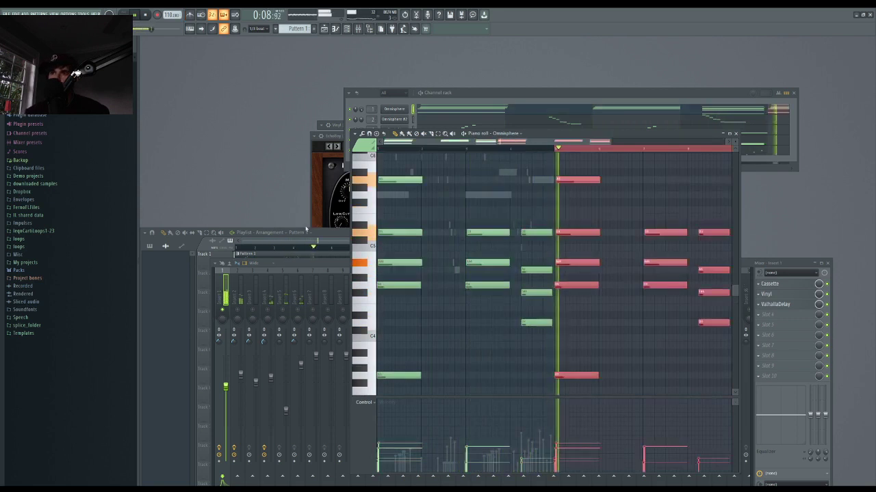
{"action": "scroll", "coordinate": [602, 249], "scroll_direction": "up", "scroll_amount": 3}
{"action": "scroll", "coordinate": [647, 284], "scroll_direction": "up", "scroll_amount": 3}
{"action": "left_click", "coordinate": [647, 283], "text": "ctrl"}
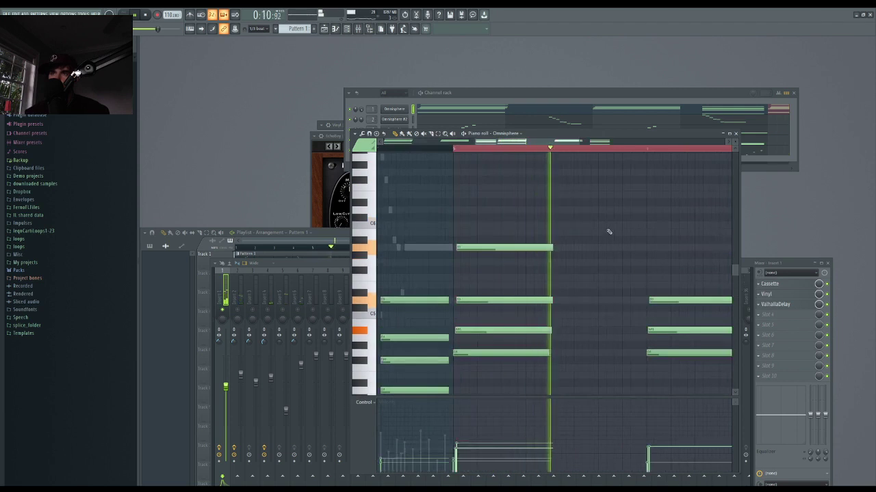
- Add a D6 across the second half of bar 6 and an A6 nearly one bar long from the start of bar 7
{"action": "key", "text": "space"}
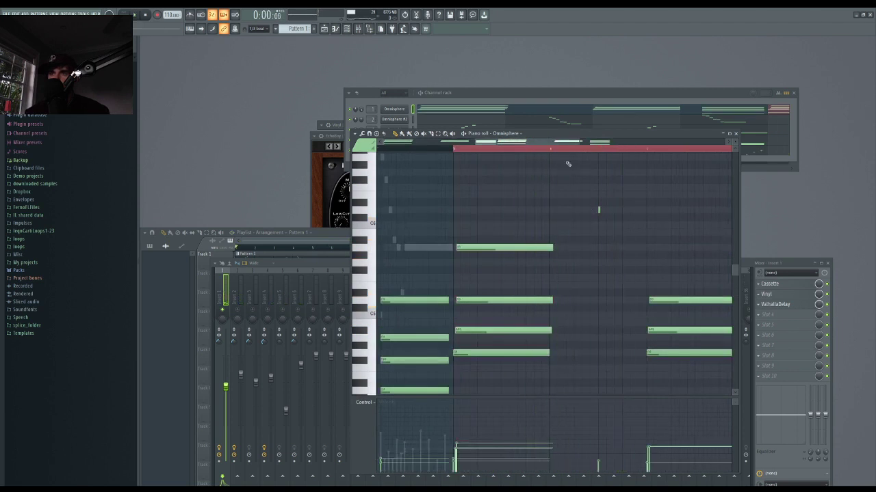
{"action": "mouse_move", "coordinate": [618, 214]}
{"action": "left_mouse_down"}
{"action": "mouse_move", "coordinate": [694, 211]}
{"action": "mouse_move", "coordinate": [645, 210]}
{"action": "left_mouse_up"}
{"action": "left_click", "coordinate": [646, 173]}
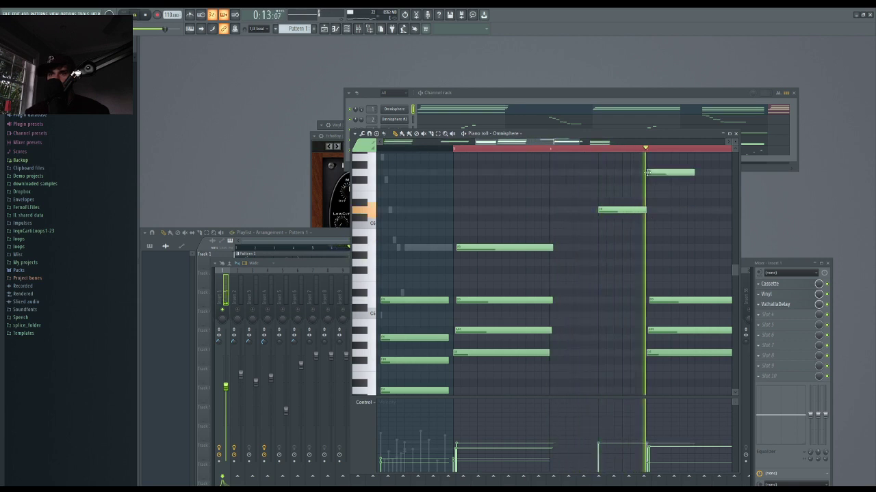
{"action": "scroll", "coordinate": [654, 214], "scroll_direction": "up", "scroll_amount": 2}
{"action": "left_click_drag", "start_coordinate": [647, 206], "coordinate": [656, 234]}
{"action": "scroll", "coordinate": [651, 199], "scroll_direction": "up", "scroll_amount": 2}
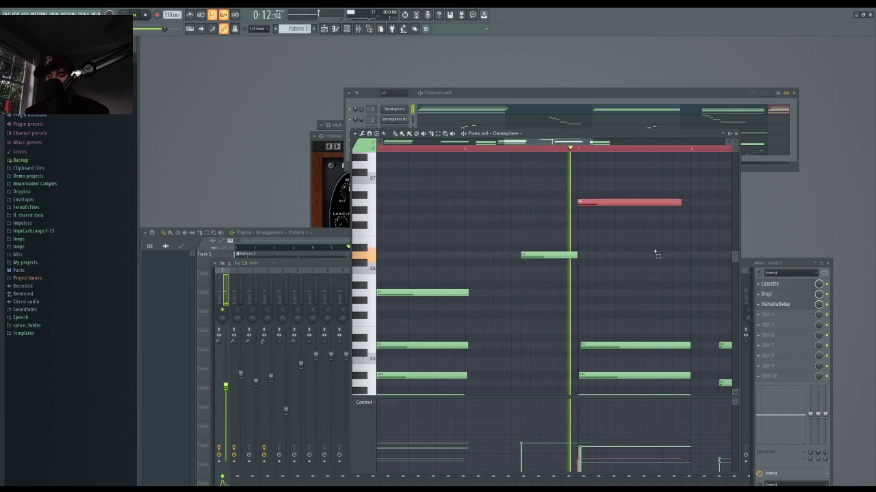
{"action": "left_click", "coordinate": [658, 257]}
{"action": "scroll", "coordinate": [680, 203], "scroll_direction": "down", "scroll_amount": 3}
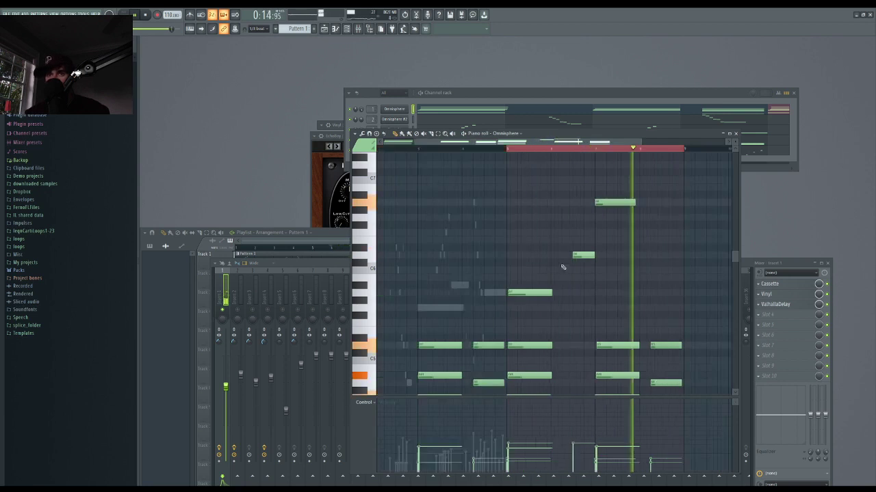
- Add a C7 at the start of the bar 8 chord and a D7 shortly after it
{"action": "left_click", "coordinate": [552, 180]}
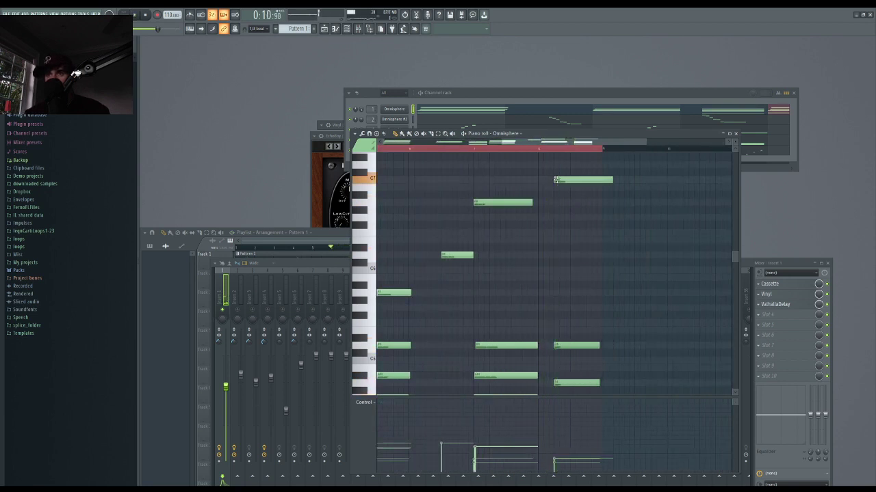
{"action": "scroll", "coordinate": [557, 180], "scroll_direction": "up", "scroll_amount": 1}
{"action": "left_click", "coordinate": [578, 172]}
{"action": "key", "text": "space"}
{"action": "left_click", "coordinate": [546, 148]}
{"action": "scroll", "coordinate": [583, 172], "scroll_direction": "up", "scroll_amount": 2}
{"action": "right_click", "coordinate": [583, 173]}
{"action": "left_click", "coordinate": [576, 186]}
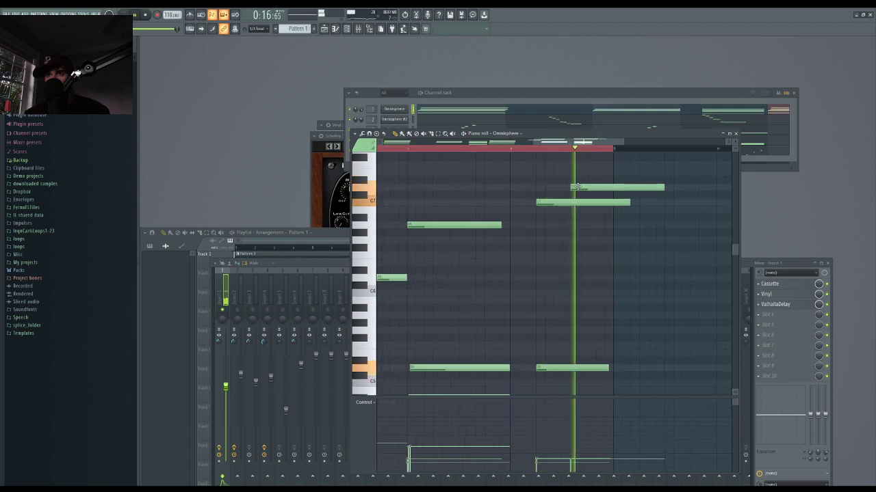
{"action": "scroll", "coordinate": [573, 233], "scroll_direction": "down", "scroll_amount": 2}
- Add a run of A5, C6, D6, F#5, D#5 and D5 notes following the start of the bar 8 chord
{"action": "key", "text": "space"}
{"action": "key", "text": "space"}
{"action": "scroll", "coordinate": [555, 284], "scroll_direction": "up", "scroll_amount": 2}
{"action": "left_click", "coordinate": [557, 271]}
{"action": "key", "text": "space"}
{"action": "left_click_drag", "start_coordinate": [557, 271], "coordinate": [536, 273]}
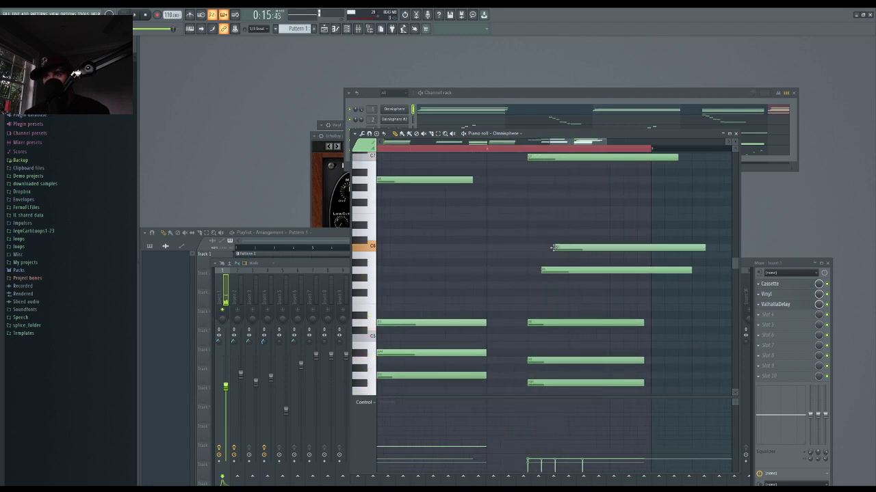
{"action": "left_click", "coordinate": [568, 233]}
{"action": "left_click_drag", "start_coordinate": [581, 300], "coordinate": [582, 290]}
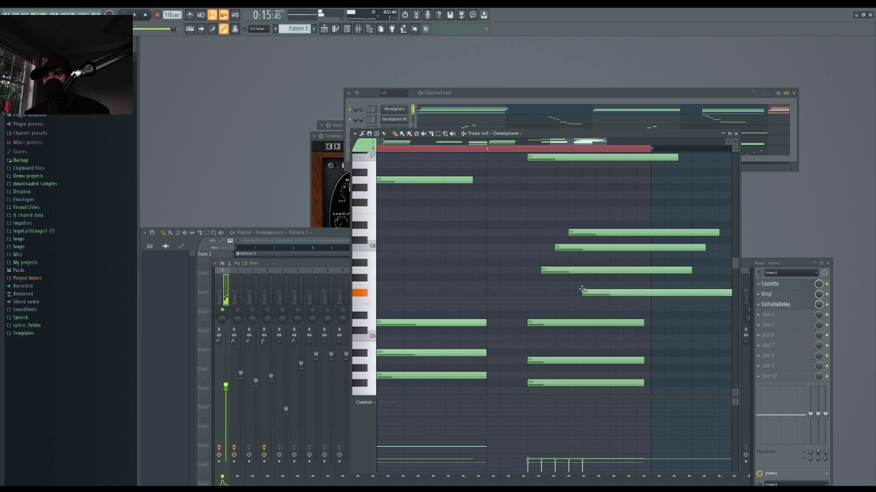
{"action": "left_click", "coordinate": [609, 315]}
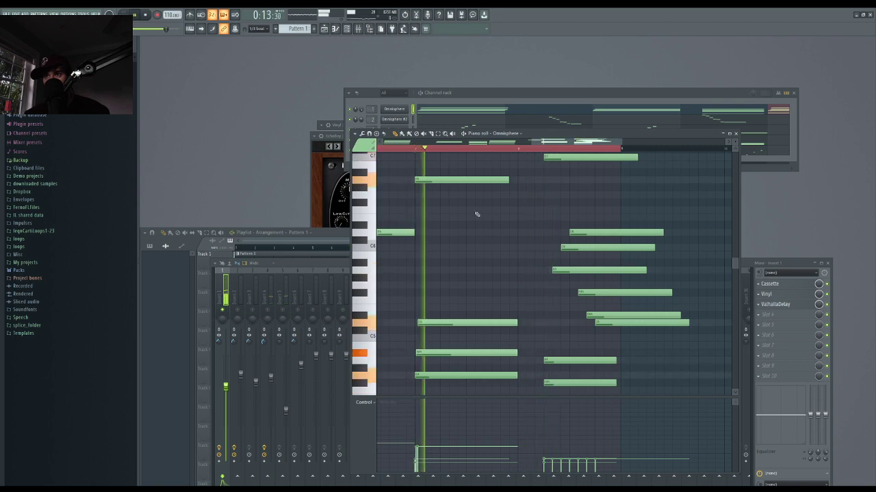
- Select the whole bar 8 chord with its melody run and shift it later to start halfway through the bar
{"action": "scroll", "coordinate": [493, 226], "scroll_direction": "down", "scroll_amount": 1}
{"action": "scroll", "coordinate": [581, 295], "scroll_direction": "down", "scroll_amount": 4}
{"action": "left_click_drag", "start_coordinate": [668, 373], "coordinate": [569, 78]}
{"action": "key", "text": "space"}
{"action": "scroll", "coordinate": [629, 182], "scroll_direction": "up", "scroll_amount": 3}
{"action": "left_click_drag", "start_coordinate": [654, 175], "coordinate": [551, 417]}
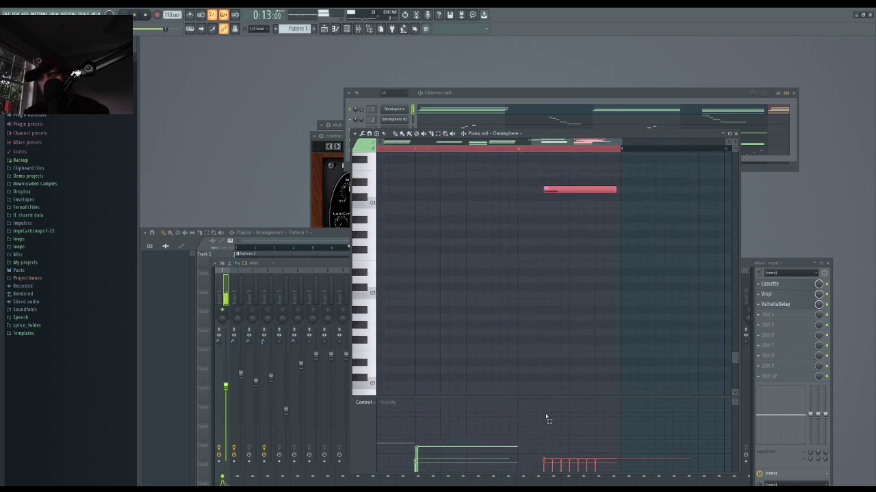
{"action": "key", "text": "space"}
{"action": "scroll", "coordinate": [605, 331], "scroll_direction": "up", "scroll_amount": 4}
{"action": "left_click_drag", "start_coordinate": [571, 283], "coordinate": [586, 282]}
{"action": "scroll", "coordinate": [586, 282], "scroll_direction": "up", "scroll_amount": 3}
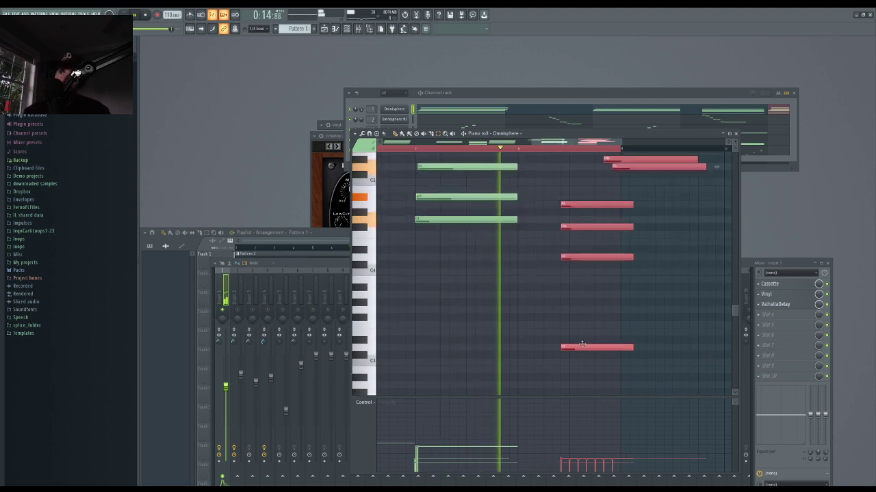
{"action": "left_click_drag", "start_coordinate": [580, 346], "coordinate": [586, 347]}
{"action": "scroll", "coordinate": [602, 342], "scroll_direction": "up", "scroll_amount": 6}
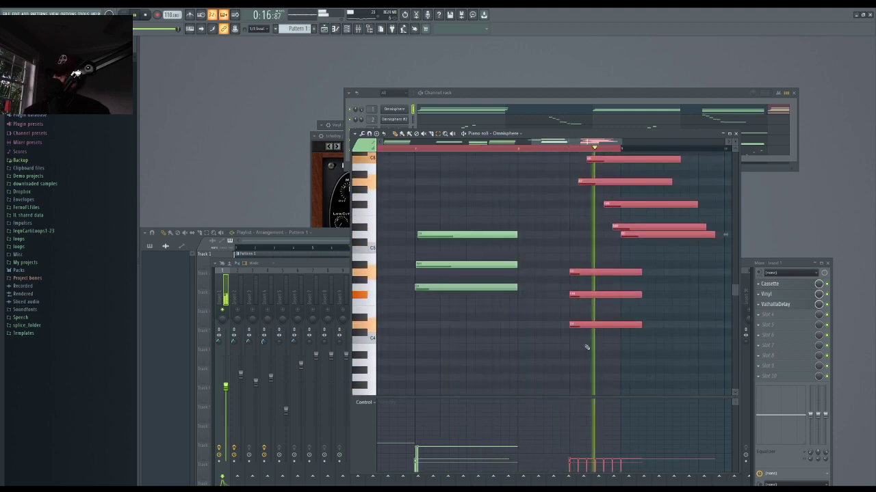
- Select the melody notes above the bar 8 chord and shorten them all together
{"action": "key", "text": "space"}
{"action": "left_click_drag", "start_coordinate": [715, 367], "coordinate": [656, 155]}
{"action": "left_click_drag", "start_coordinate": [686, 257], "coordinate": [610, 257]}
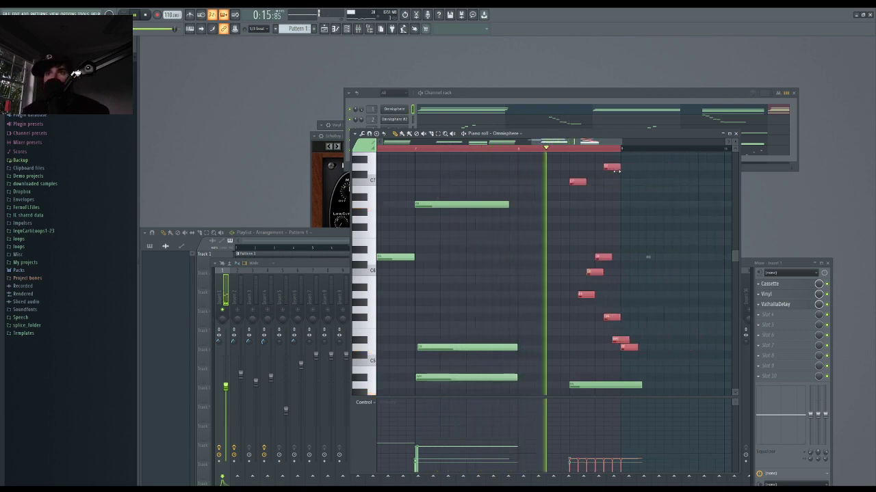
- Replace the overhanging D#5 and D5 ending the bar 8 run with one short D5 that stops at the bar line
{"action": "right_click", "coordinate": [650, 352]}
{"action": "right_click", "coordinate": [631, 347]}
{"action": "key", "text": "space"}
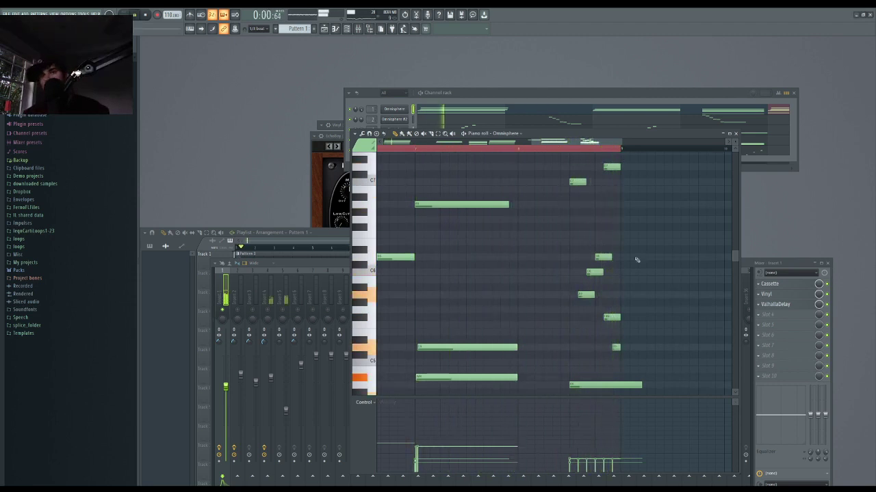
- Select all notes of the bar 8 chord below the melody run and shorten them together to roughly the end of the bar
{"action": "scroll", "coordinate": [637, 260], "scroll_direction": "down", "scroll_amount": 2}
{"action": "left_click_drag", "start_coordinate": [643, 277], "coordinate": [635, 390]}
{"action": "scroll", "coordinate": [635, 386], "scroll_direction": "down", "scroll_amount": 3}
{"action": "scroll", "coordinate": [636, 308], "scroll_direction": "up", "scroll_amount": 2}
{"action": "left_click_drag", "start_coordinate": [644, 223], "coordinate": [620, 457]}
{"action": "scroll", "coordinate": [661, 343], "scroll_direction": "down", "scroll_amount": 2}
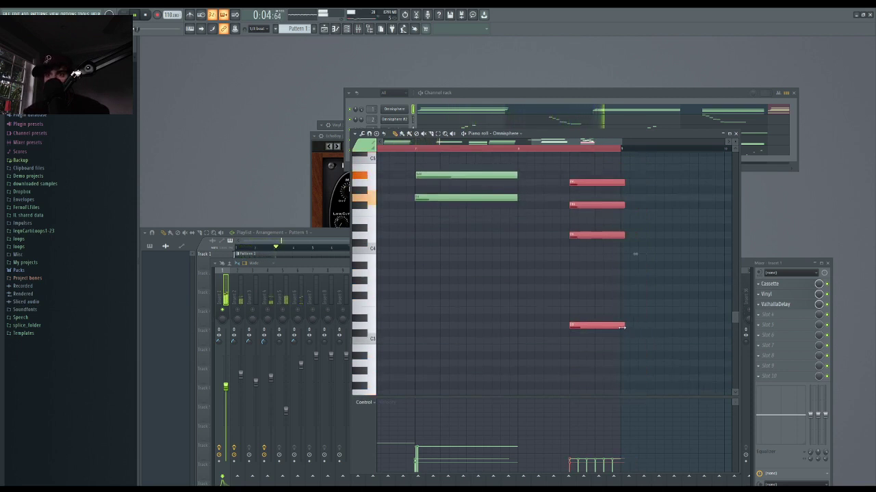
- Trim the selected bar 8 chord to end just before the bar line and close the Omnisphere piano roll
{"action": "scroll", "coordinate": [621, 328], "scroll_direction": "up", "scroll_amount": 7}
{"action": "scroll", "coordinate": [619, 315], "scroll_direction": "up", "scroll_amount": 3, "text": "ctrl"}
{"action": "left_click_drag", "start_coordinate": [616, 295], "coordinate": [597, 296]}
{"action": "scroll", "coordinate": [597, 296], "scroll_direction": "down", "scroll_amount": 3, "text": "ctrl"}
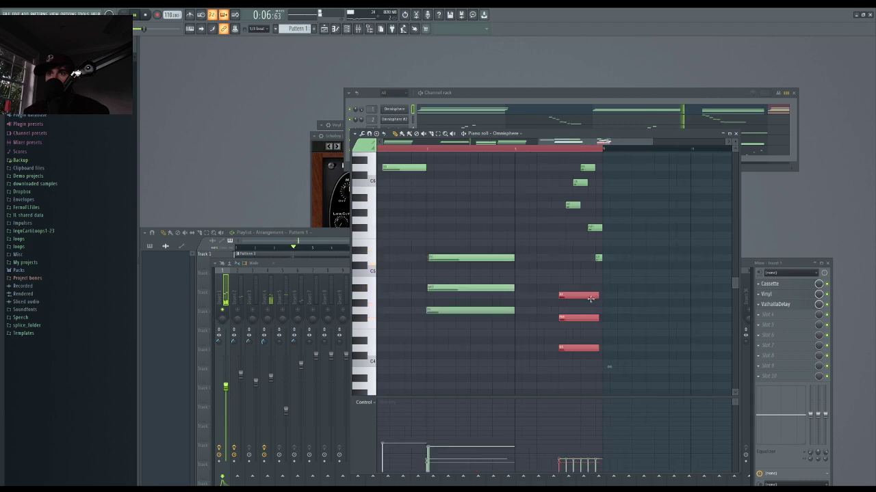
{"action": "scroll", "coordinate": [615, 239], "scroll_direction": "up", "scroll_amount": 3}
{"action": "left_click_drag", "start_coordinate": [631, 197], "coordinate": [466, 424], "text": "ctrl"}
{"action": "left_click", "coordinate": [464, 326], "text": "ctrl"}
{"action": "scroll", "coordinate": [521, 355], "scroll_direction": "down", "scroll_amount": 4, "text": "ctrl"}
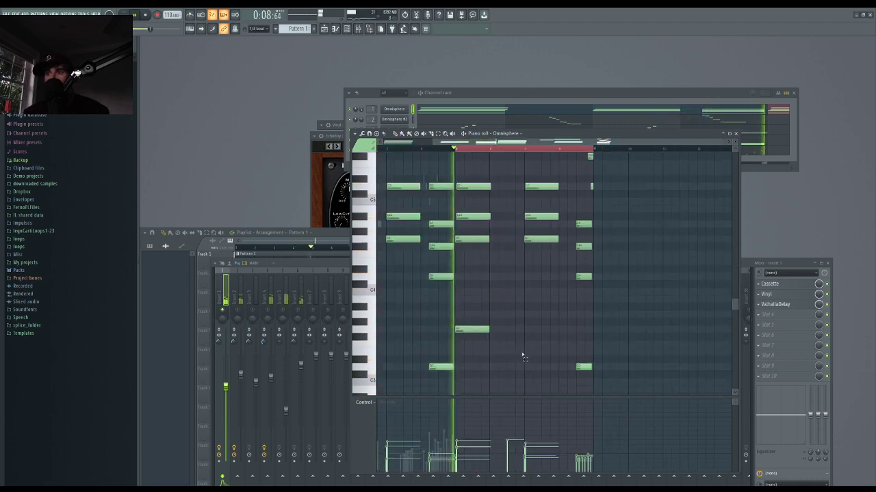
{"action": "left_click", "coordinate": [736, 134]}
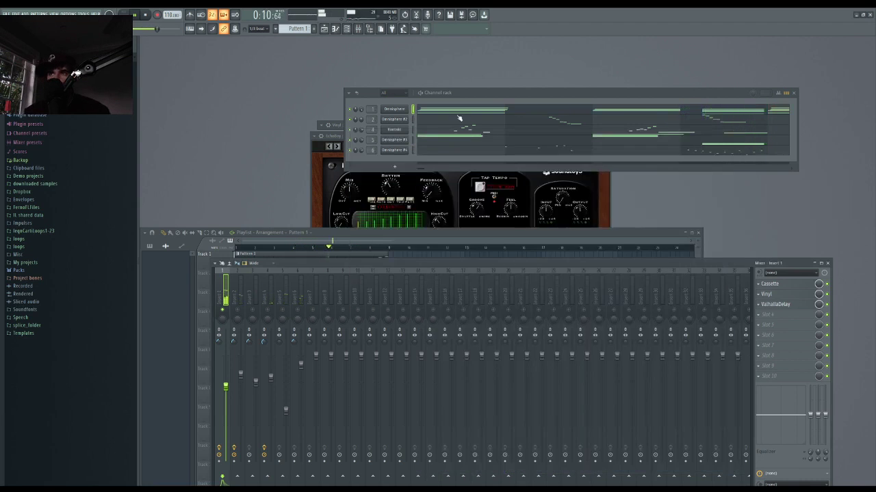
- Duplicate the Omnisphere #2 notes from bars 1–4 into bars 5–8 and unmute mixer insert 2
{"action": "left_click", "coordinate": [422, 120]}
{"action": "scroll", "coordinate": [489, 213], "scroll_direction": "up", "scroll_amount": 3}
{"action": "left_click", "coordinate": [466, 149]}
{"action": "scroll", "coordinate": [491, 164], "scroll_direction": "up", "scroll_amount": 4}
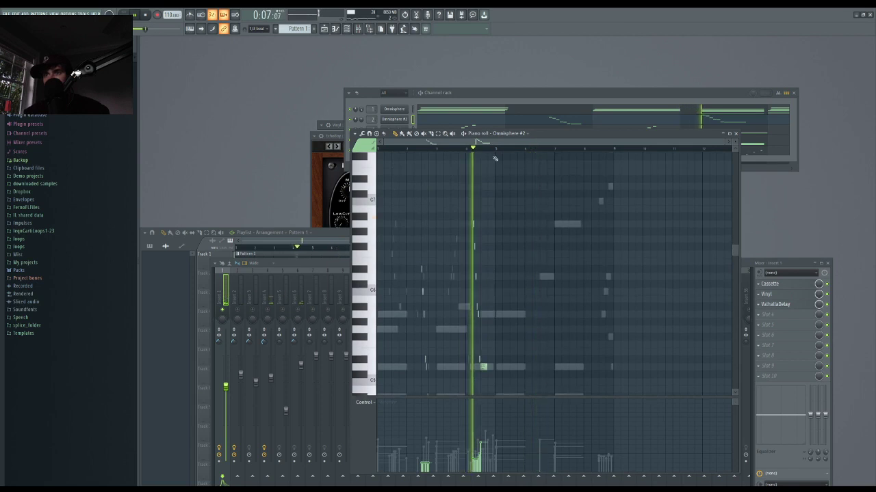
{"action": "left_click_drag", "start_coordinate": [495, 149], "coordinate": [612, 148], "text": "ctrl"}
{"action": "left_click", "coordinate": [240, 291]}
{"action": "left_click", "coordinate": [446, 204]}
{"action": "key", "text": "ctrl+a"}
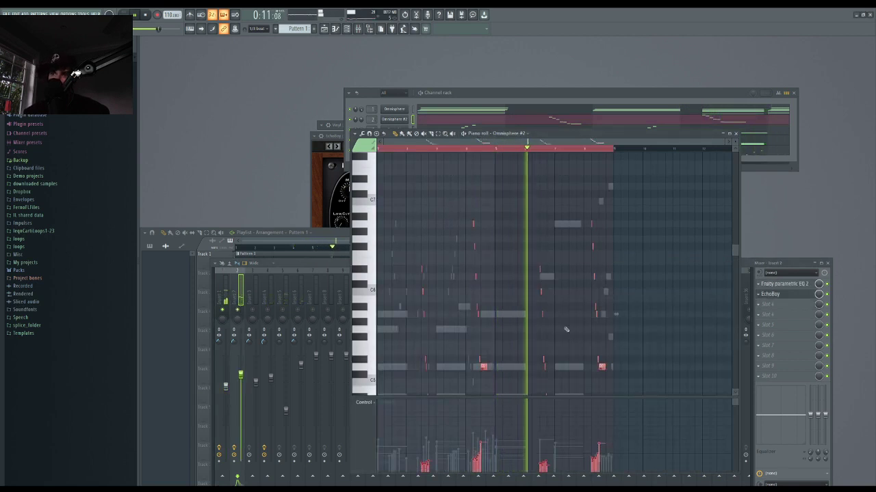
- Examine how the duplicated Omnisphere #2 runs in bars 5–8 fit against the other channels' ghost notes
{"action": "scroll", "coordinate": [562, 338], "scroll_direction": "up", "scroll_amount": 2, "text": "ctrl"}
{"action": "left_click", "coordinate": [563, 335], "text": "ctrl"}
{"action": "scroll", "coordinate": [562, 333], "scroll_direction": "down", "scroll_amount": 3}
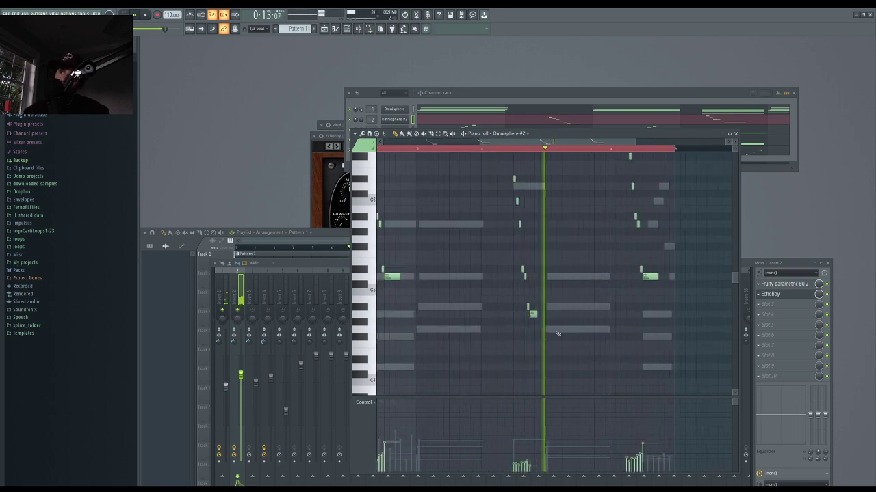
{"action": "scroll", "coordinate": [557, 335], "scroll_direction": "up", "scroll_amount": 3}
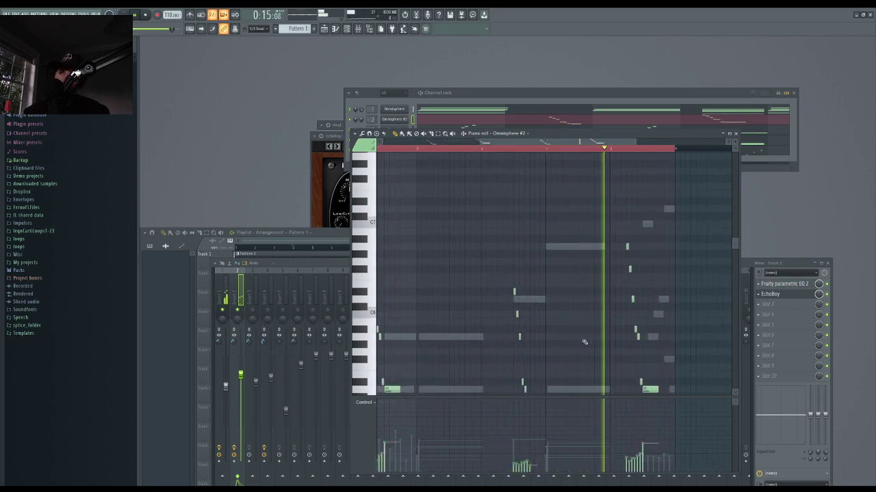
{"action": "scroll", "coordinate": [625, 352], "scroll_direction": "down", "scroll_amount": 2}
{"action": "scroll", "coordinate": [661, 328], "scroll_direction": "up", "scroll_amount": 2, "text": "ctrl"}
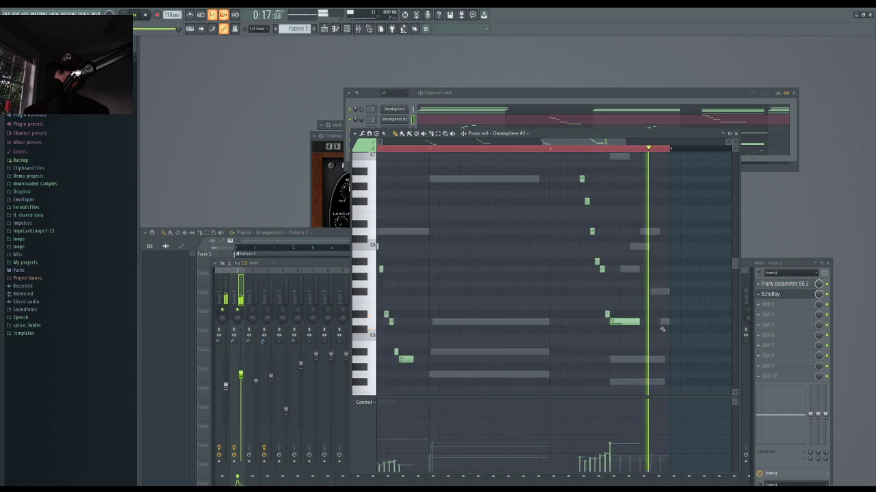
{"action": "scroll", "coordinate": [431, 318], "scroll_direction": "down", "scroll_amount": 3, "text": "ctrl"}
- Open the Kontakt piano roll, restart the pattern from the beginning and unmute mixer insert 3
{"action": "left_click", "coordinate": [373, 101]}
{"action": "left_click", "coordinate": [430, 130]}
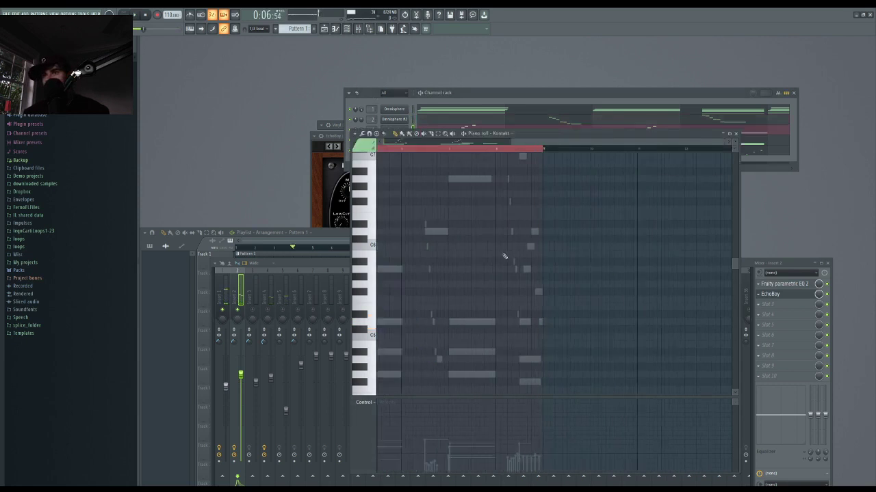
{"action": "scroll", "coordinate": [504, 256], "scroll_direction": "down", "scroll_amount": 3, "text": "ctrl"}
{"action": "left_click", "coordinate": [397, 150]}
{"action": "key", "text": "space"}
{"action": "left_click", "coordinate": [254, 309]}
{"action": "left_click", "coordinate": [256, 299]}
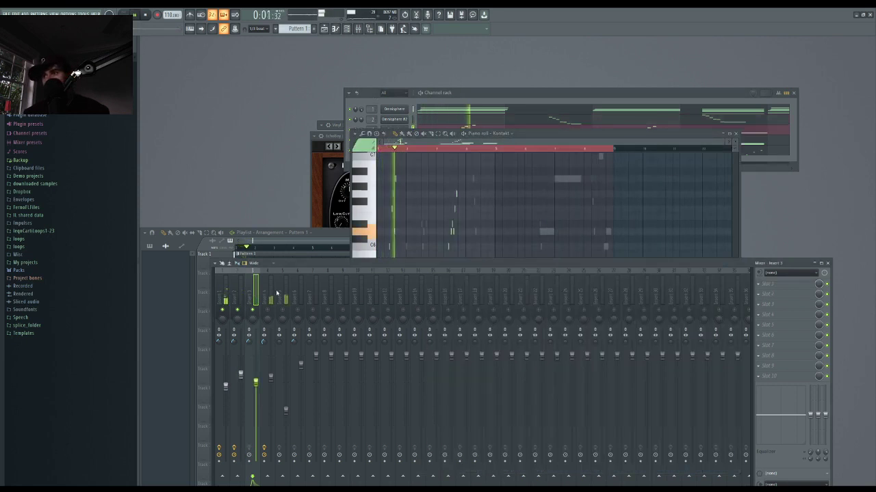
- Unmute mixer inserts 4 and 5 and lower insert 5's fader slightly while the pattern plays
{"action": "left_click", "coordinate": [372, 128]}
{"action": "key", "text": "space"}
{"action": "key", "text": "space"}
{"action": "left_click_drag", "start_coordinate": [372, 131], "coordinate": [372, 130]}
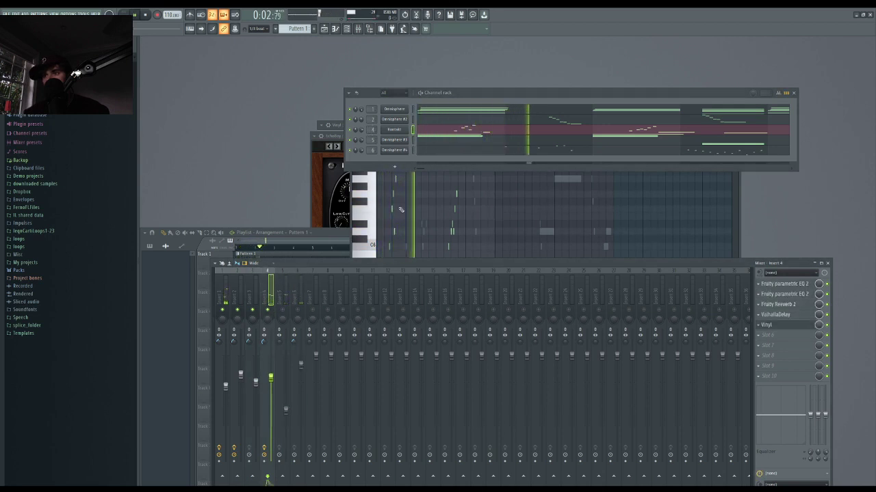
{"action": "left_click", "coordinate": [259, 288]}
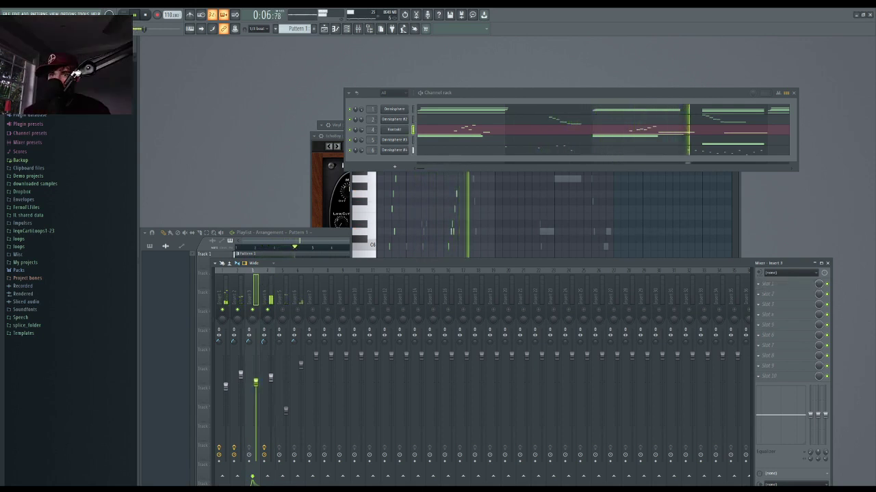
{"action": "left_click", "coordinate": [284, 284]}
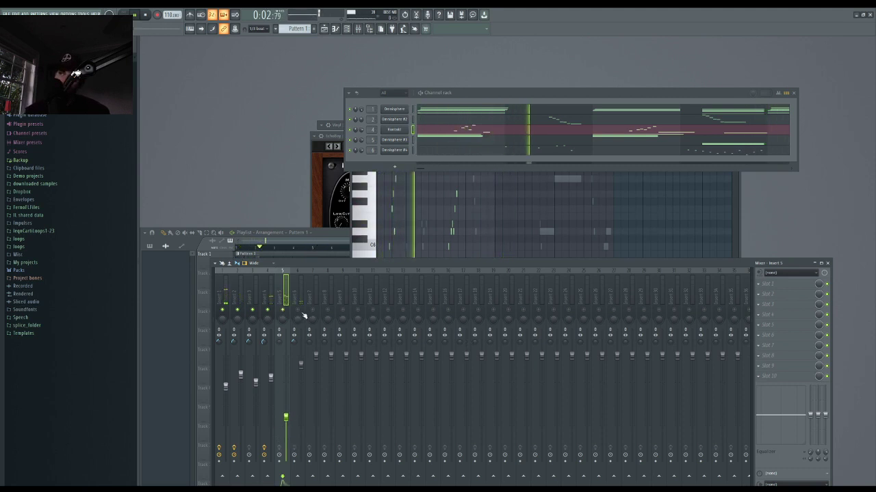
- Mute mixer inserts 2 to 5 and inspect layers A and B of the first Omnisphere's Dark Grains Piano patch
{"action": "left_click", "coordinate": [222, 296]}
{"action": "left_click_drag", "start_coordinate": [237, 310], "coordinate": [282, 310]}
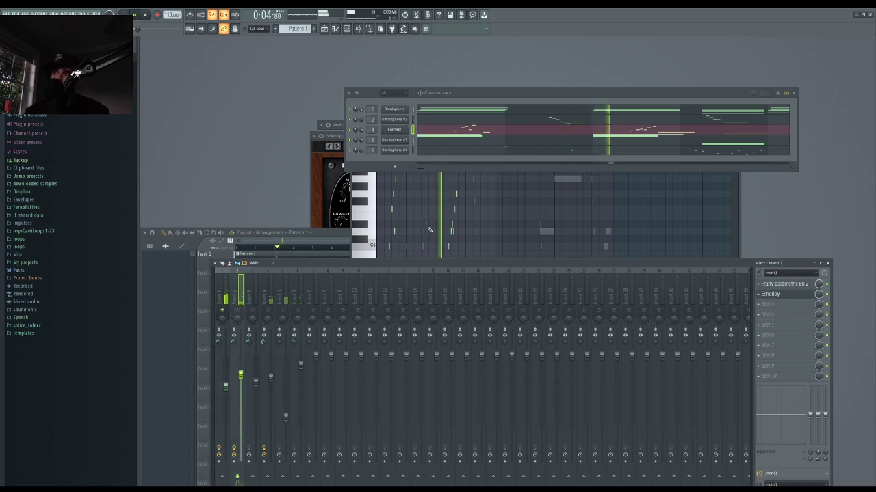
{"action": "left_click", "coordinate": [396, 111]}
{"action": "left_click", "coordinate": [634, 263]}
{"action": "left_click", "coordinate": [485, 264]}
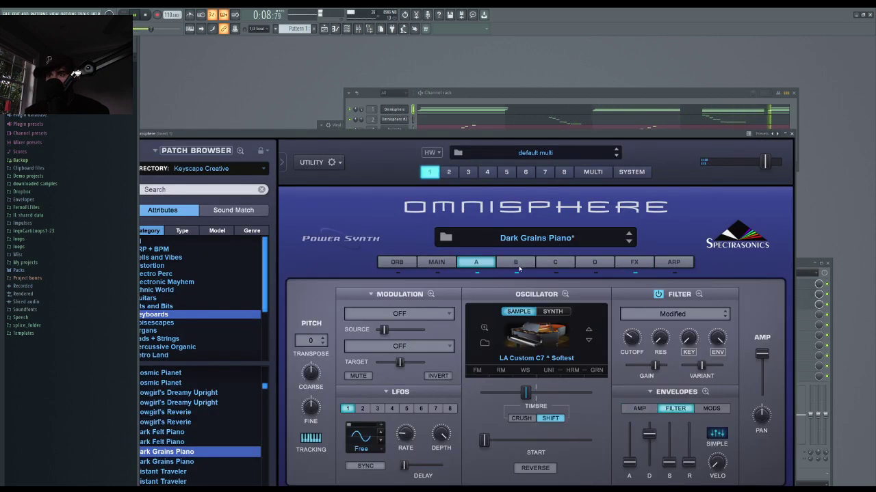
{"action": "left_click", "coordinate": [517, 264]}
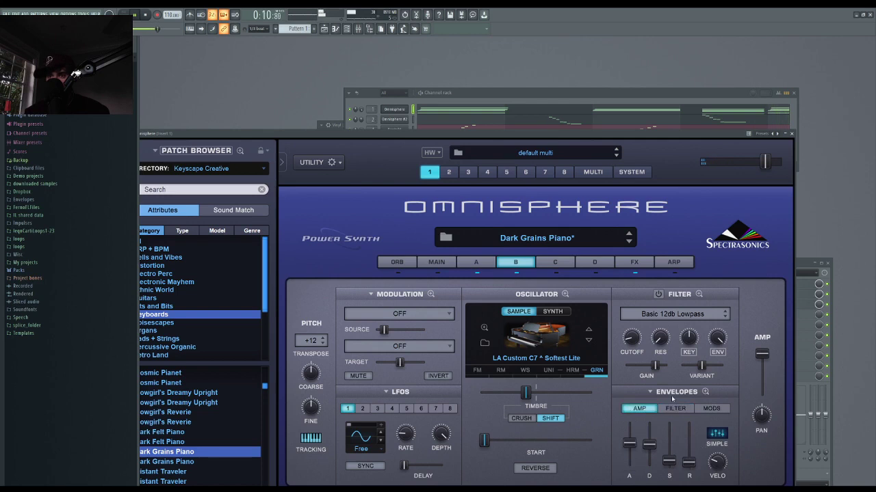
- Lower the EZ-Verb and Pro-Verb mix in the Dark Grains Piano AUX effects and unmute all mixer tracks
{"action": "left_click", "coordinate": [634, 263]}
{"action": "left_click", "coordinate": [437, 292]}
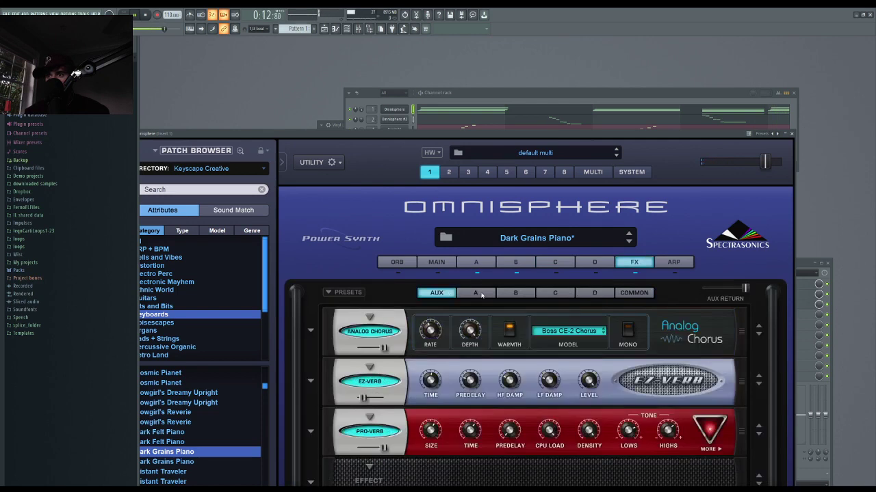
{"action": "left_click", "coordinate": [477, 295]}
{"action": "left_click", "coordinate": [514, 294]}
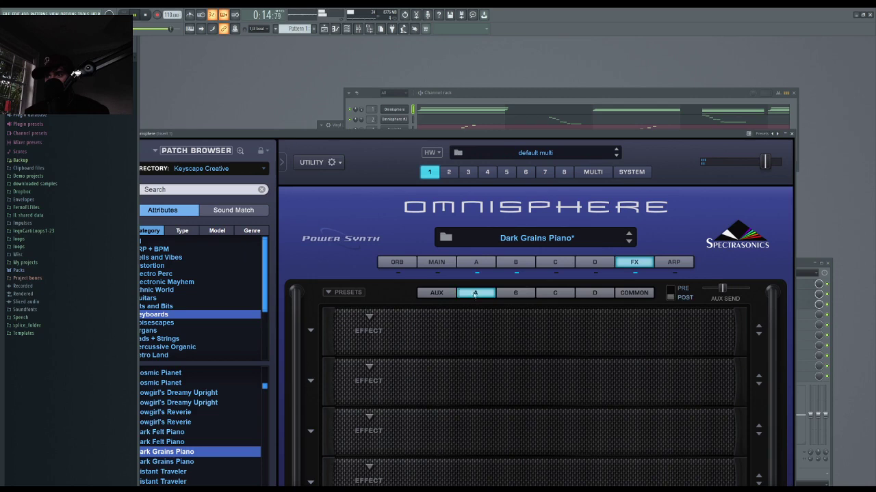
{"action": "left_click", "coordinate": [631, 293]}
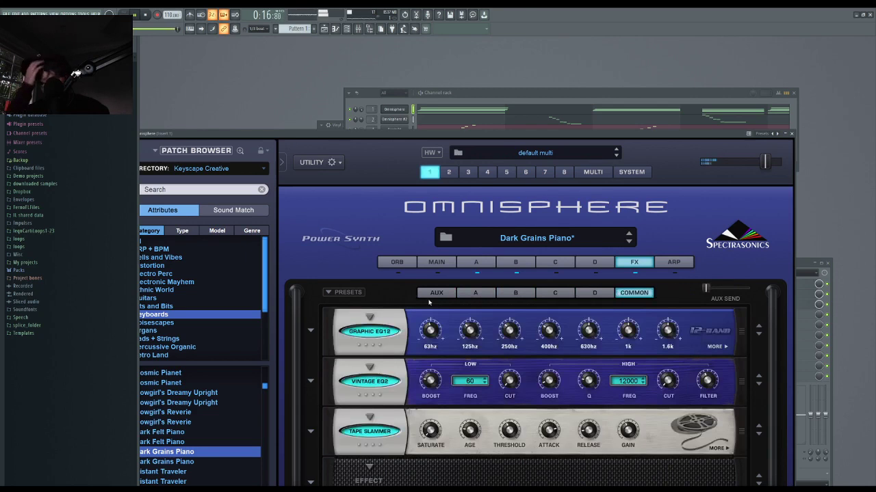
{"action": "left_click", "coordinate": [432, 295]}
{"action": "left_click_drag", "start_coordinate": [383, 448], "coordinate": [374, 448]}
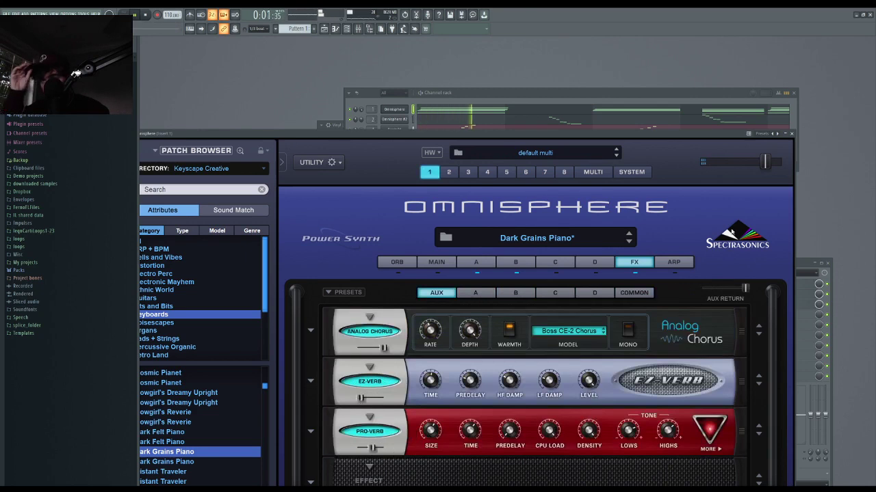
{"action": "left_click", "coordinate": [792, 134]}
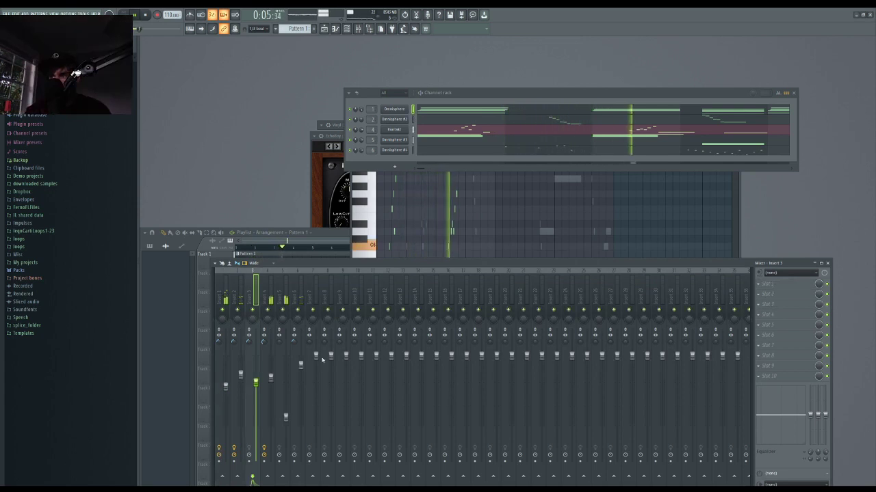
- Duplicate the Kontakt melody from bars 1–4 into bars 5–8
{"action": "left_click", "coordinate": [284, 245]}
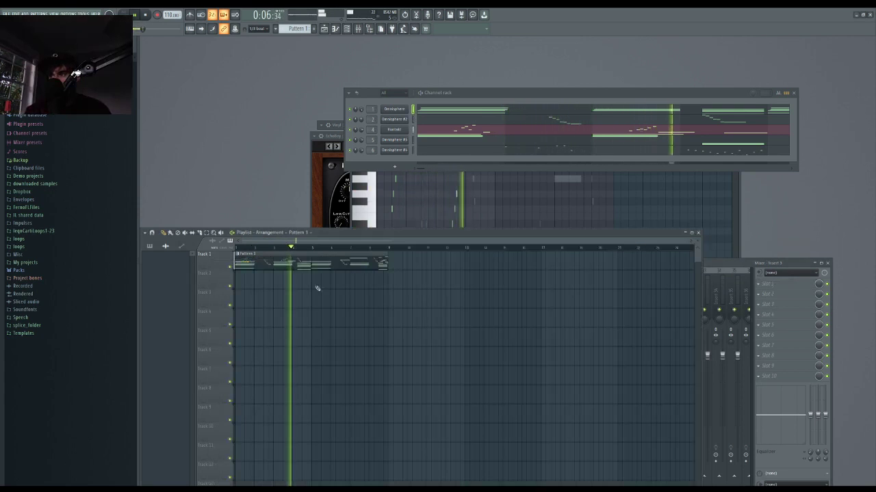
{"action": "left_click", "coordinate": [423, 131]}
{"action": "left_click", "coordinate": [422, 131]}
{"action": "key", "text": "space"}
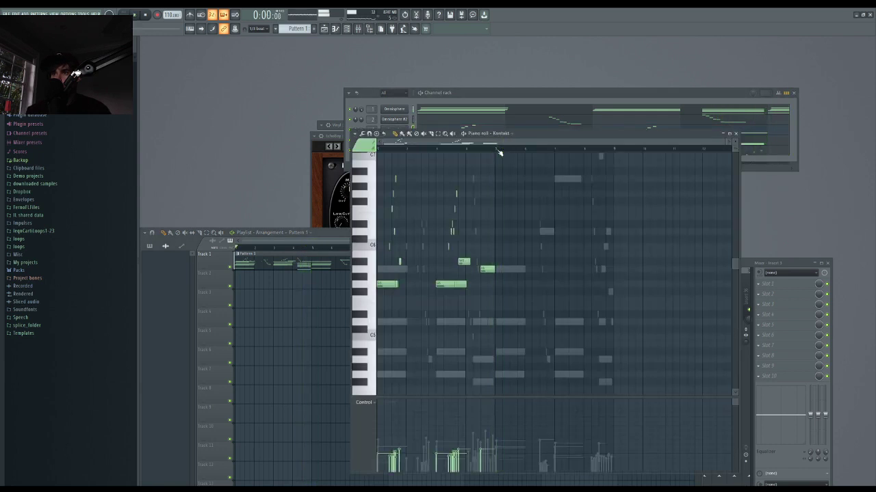
{"action": "key", "text": "space"}
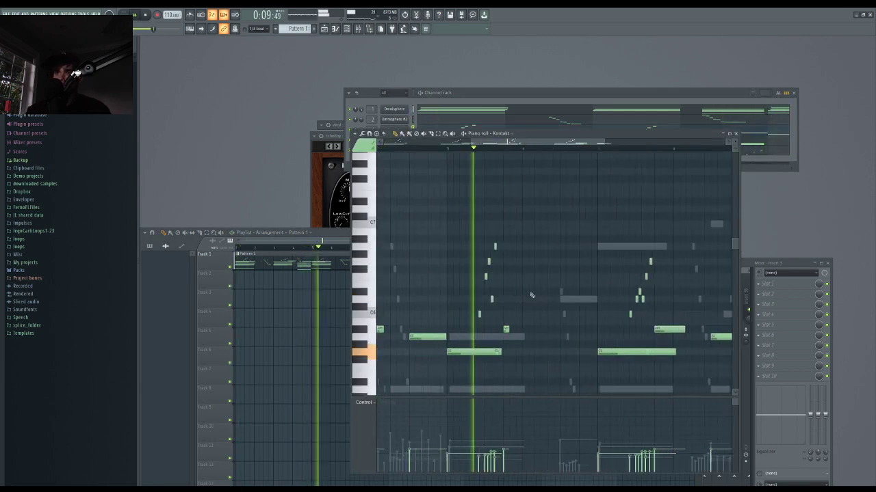
- Lengthen the short Kontakt A#5 near the end of bar 5 into bar 6, raise it to D6 and lower its velocity
{"action": "left_click_drag", "start_coordinate": [509, 330], "coordinate": [537, 330]}
{"action": "mouse_move", "coordinate": [521, 330]}
{"action": "left_mouse_down"}
{"action": "mouse_move", "coordinate": [521, 299]}
{"action": "mouse_move", "coordinate": [518, 335]}
{"action": "left_mouse_up"}
{"action": "key", "text": "KP_Divide"}
{"action": "scroll", "coordinate": [519, 336], "scroll_direction": "down", "scroll_amount": 5, "text": "alt"}
{"action": "left_click", "coordinate": [540, 282], "text": "ctrl"}
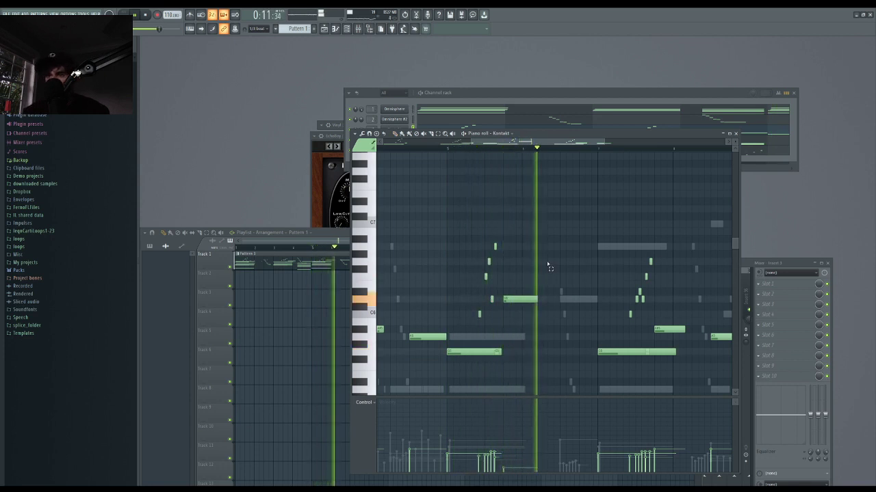
- Move the Kontakt A#5 near the end of bar 7 down to G5 and close the piano roll
{"action": "scroll", "coordinate": [581, 335], "scroll_direction": "down", "scroll_amount": 2, "text": "ctrl"}
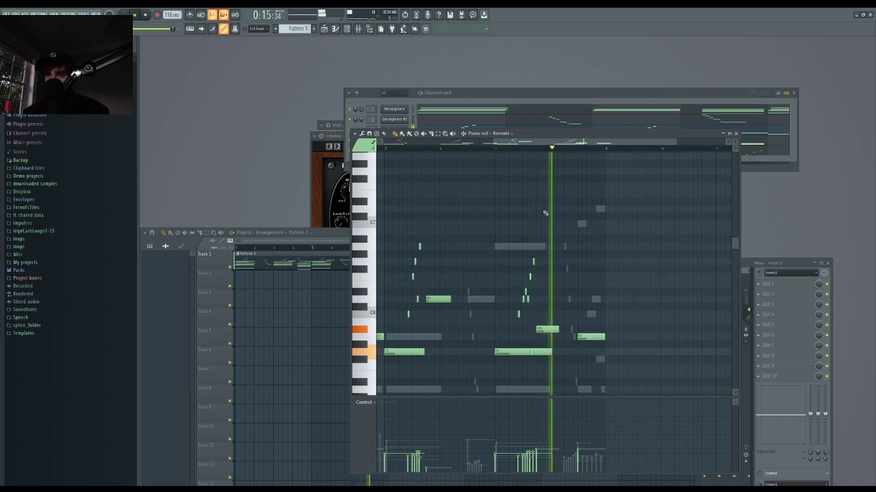
{"action": "left_click_drag", "start_coordinate": [548, 330], "coordinate": [550, 351]}
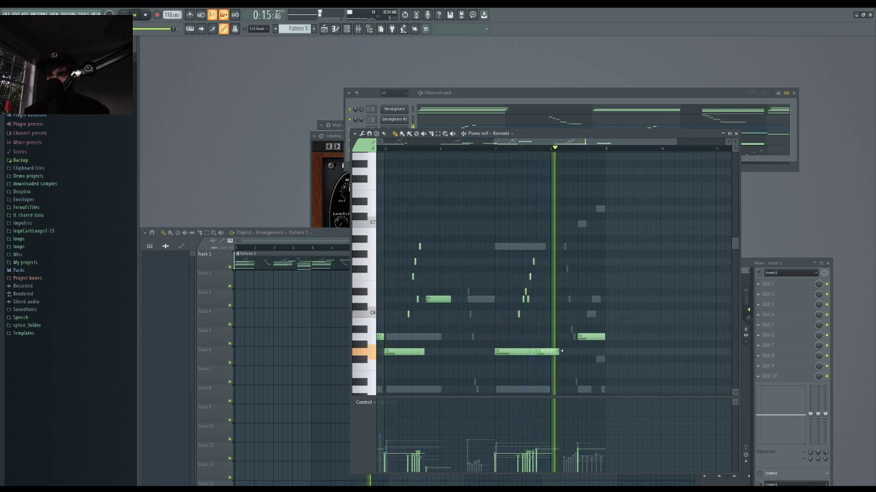
{"action": "scroll", "coordinate": [591, 317], "scroll_direction": "up", "scroll_amount": 2, "text": "ctrl"}
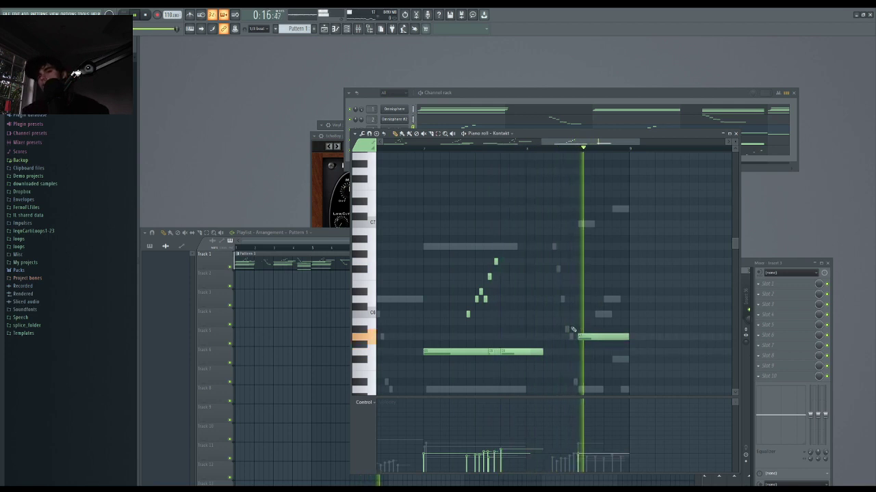
{"action": "scroll", "coordinate": [572, 330], "scroll_direction": "down", "scroll_amount": 3, "text": "ctrl"}
{"action": "left_click", "coordinate": [735, 134]}
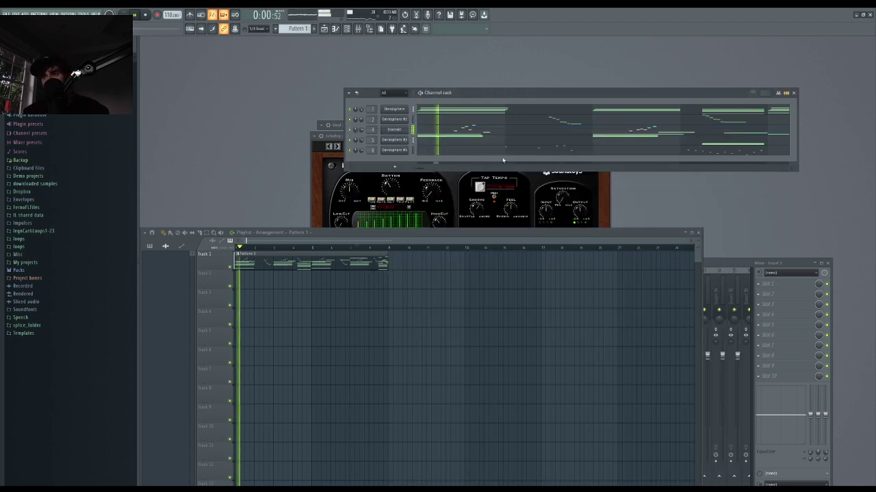
- Duplicate the Omnisphere #4 notes from bars 1–4 into bars 5–8 and select all of the channel's notes
{"action": "left_click", "coordinate": [431, 150]}
{"action": "scroll", "coordinate": [530, 308], "scroll_direction": "down", "scroll_amount": 1, "text": "ctrl"}
{"action": "left_click_drag", "start_coordinate": [495, 149], "coordinate": [256, 178], "text": "ctrl"}
{"action": "key", "text": "ctrl+b"}
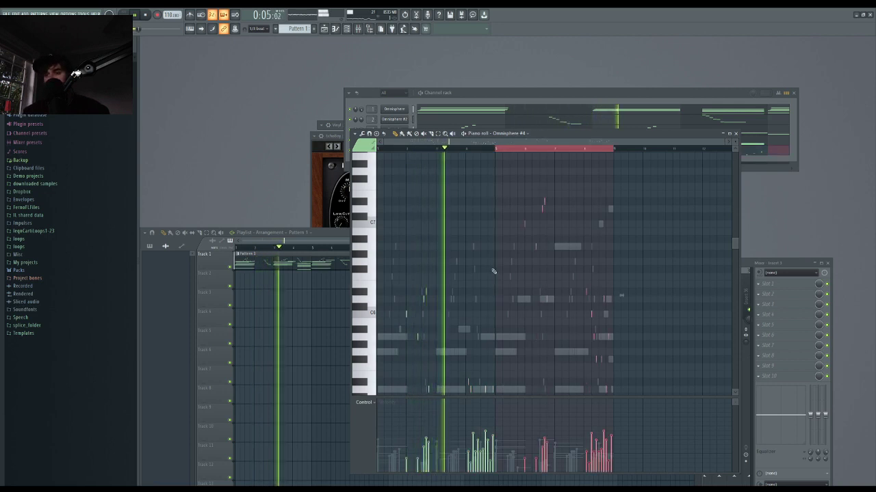
{"action": "key", "text": "ctrl+a"}
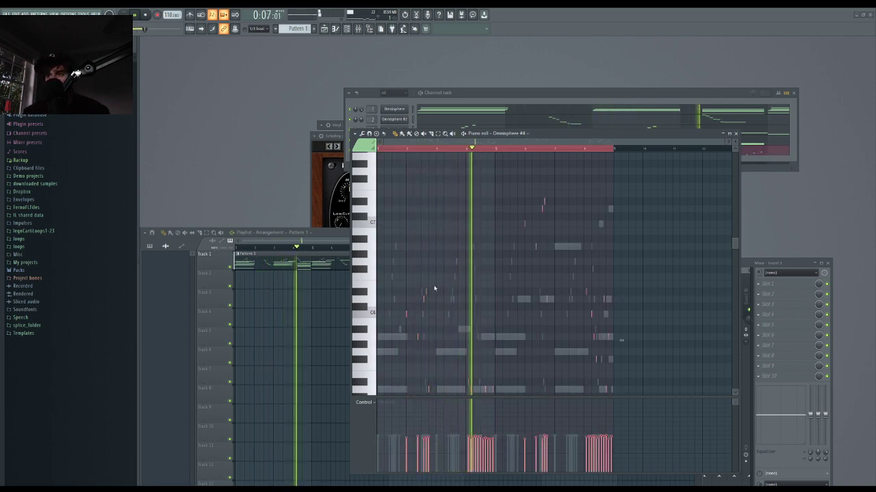
- Render the master output to an audio clip on playlist track 2 and play it with that track soloed
{"action": "key", "text": "F9"}
{"action": "left_click", "coordinate": [214, 307]}
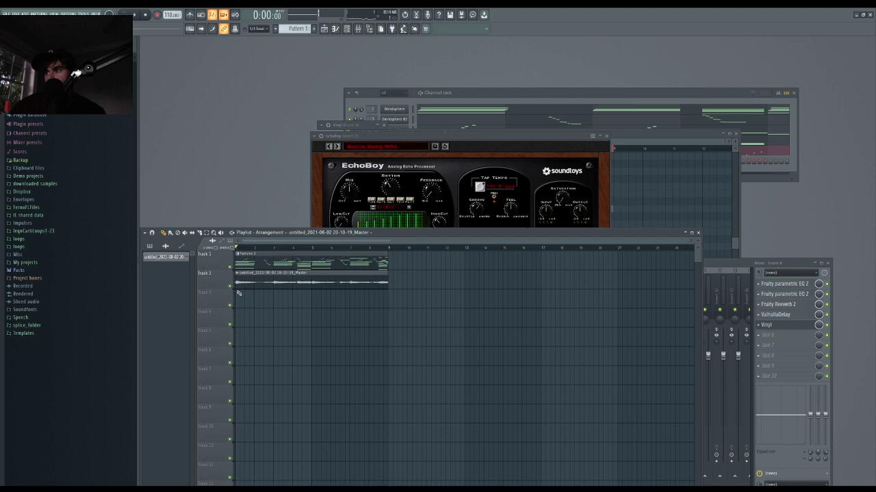
{"action": "key", "text": "space"}
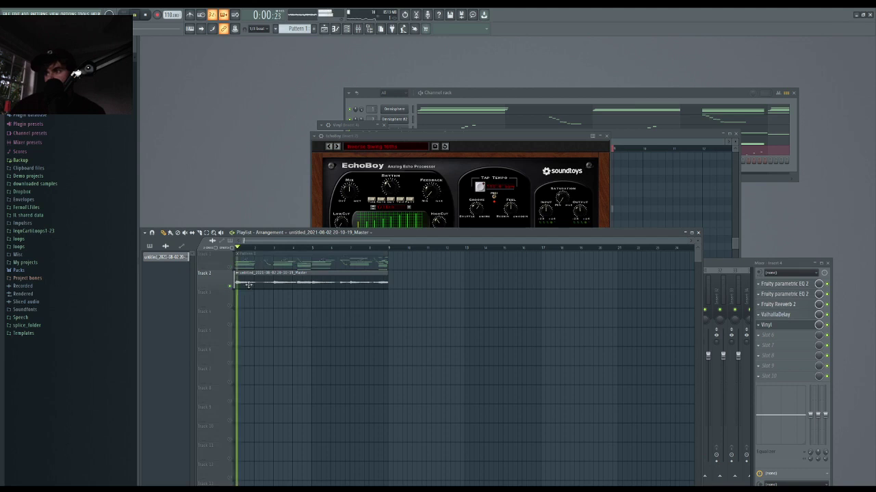
- Duplicate the rendered audio clip on playlist track 2, delete both copies and play the pattern
{"action": "left_click_drag", "start_coordinate": [364, 292], "coordinate": [314, 284]}
{"action": "key", "text": "ctrl+b"}
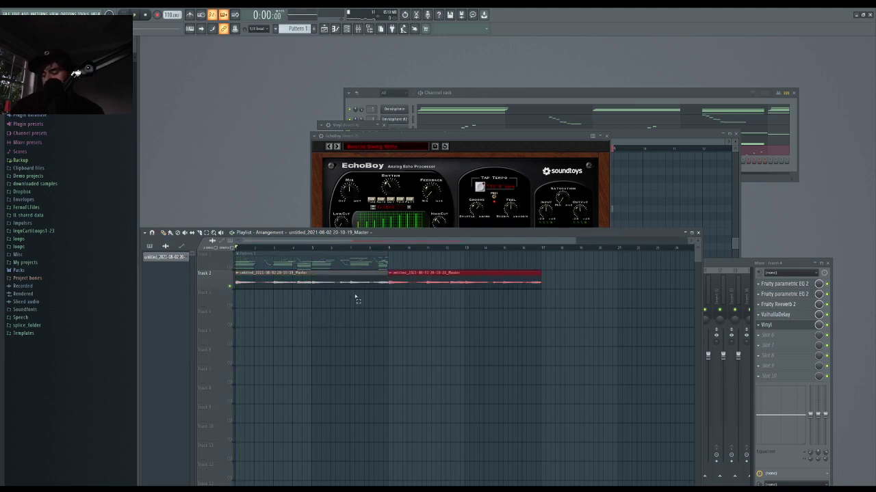
{"action": "key", "text": "Delete"}
{"action": "left_click", "coordinate": [419, 125]}
{"action": "key", "text": "space"}
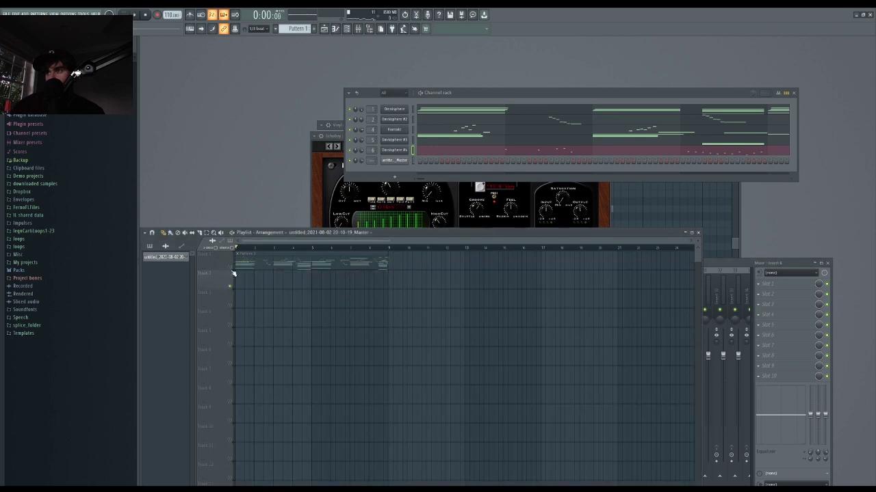
- Check the layers' levels in the mixer during playback and mute insert 5
{"action": "key", "text": "F9"}
{"action": "key", "text": "space"}
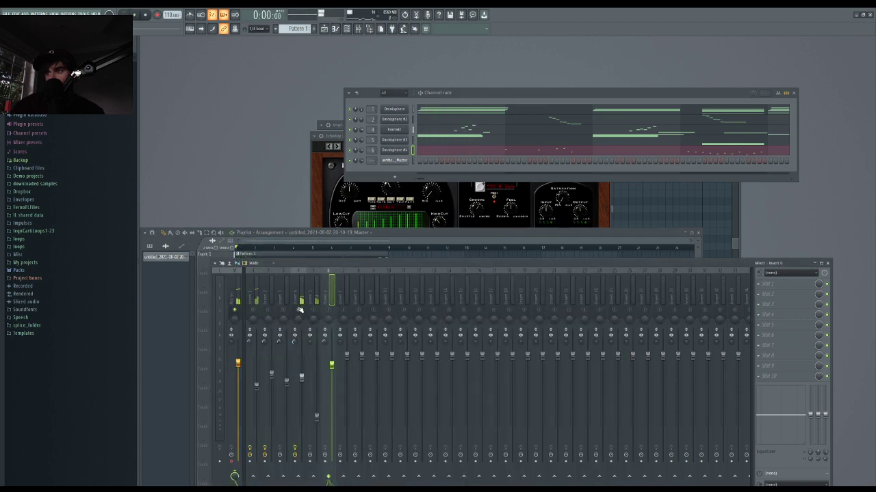
{"action": "left_click", "coordinate": [257, 311]}
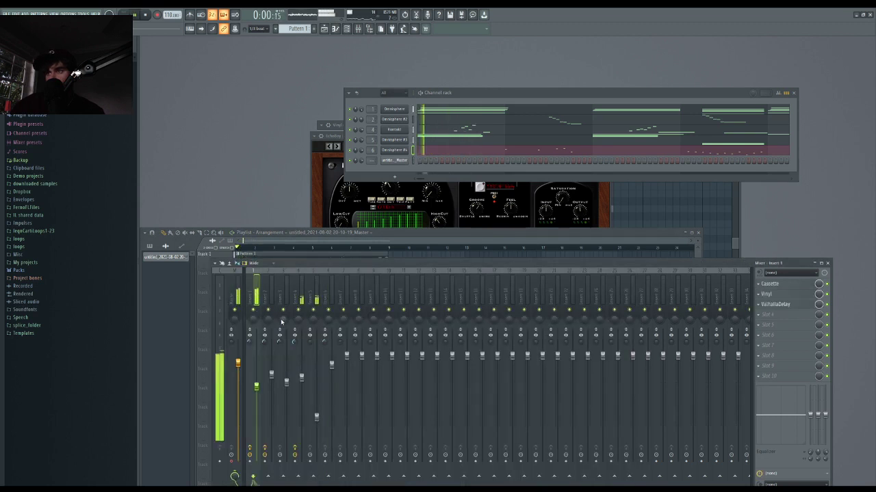
{"action": "left_click", "coordinate": [317, 301]}
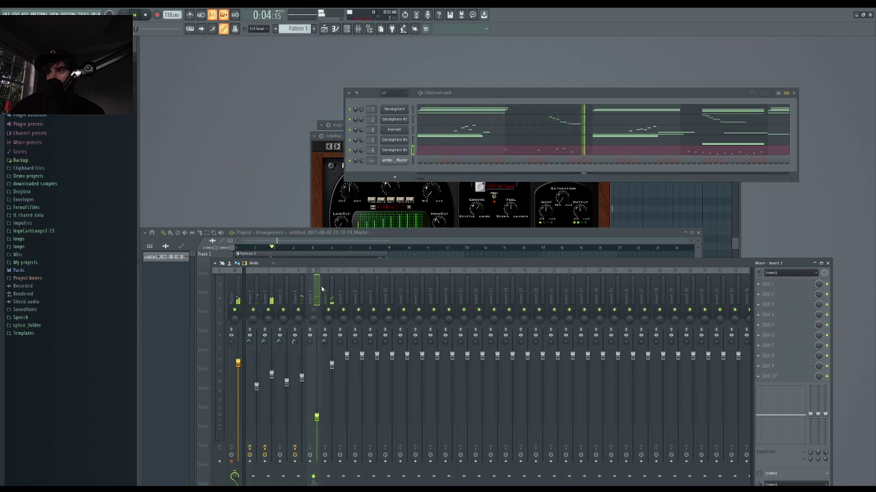
- Duplicate the Pattern 1 clip to bar 9 on track 1 and make the copy unique as Pattern 2
{"action": "left_click", "coordinate": [426, 256]}
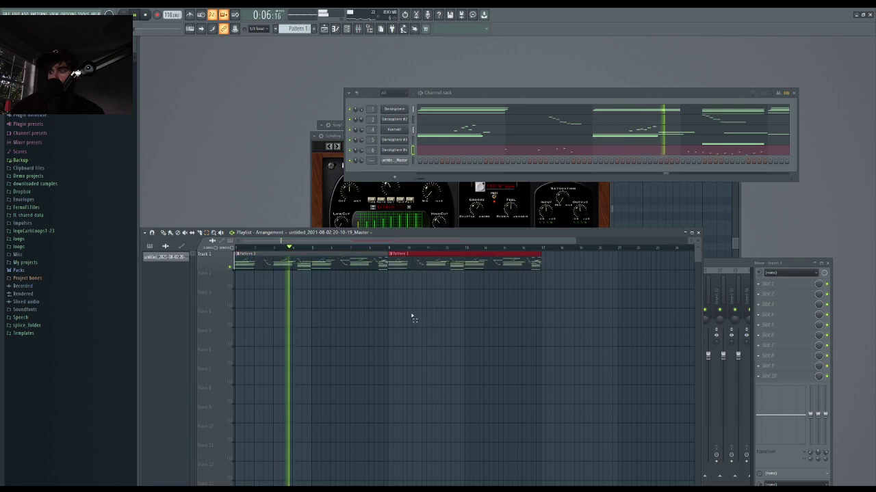
{"action": "left_click", "coordinate": [391, 255]}
{"action": "left_click", "coordinate": [410, 300]}
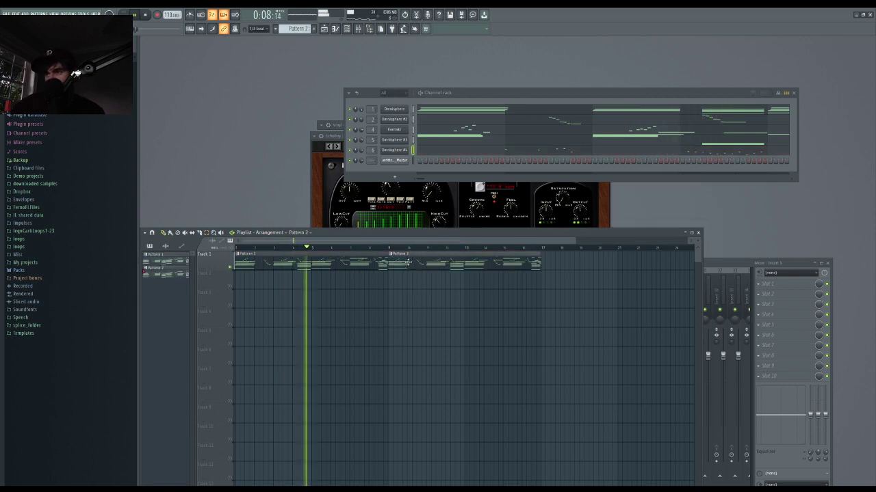
- Try Pattern 2's Omnisphere notes one octave higher, return them to their original octave and close the piano roll
{"action": "double_click", "coordinate": [467, 262]}
{"action": "scroll", "coordinate": [467, 232], "scroll_direction": "down", "scroll_amount": 5}
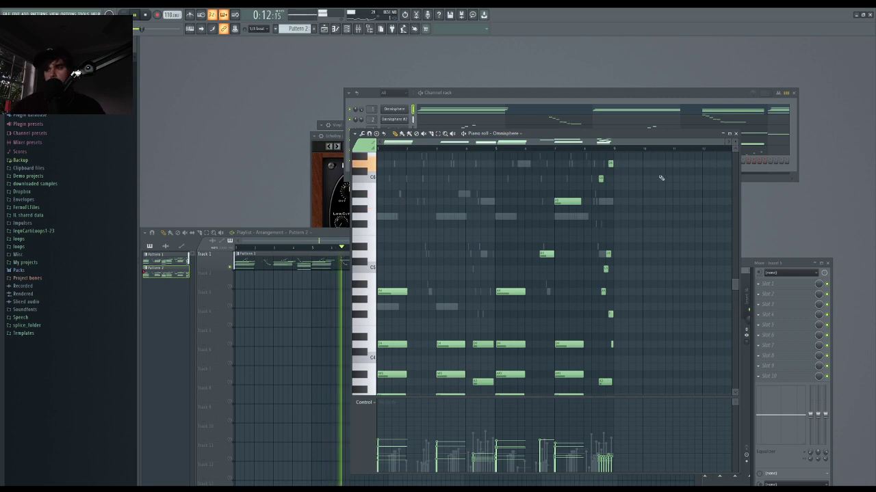
{"action": "key", "text": "ctrl+Up"}
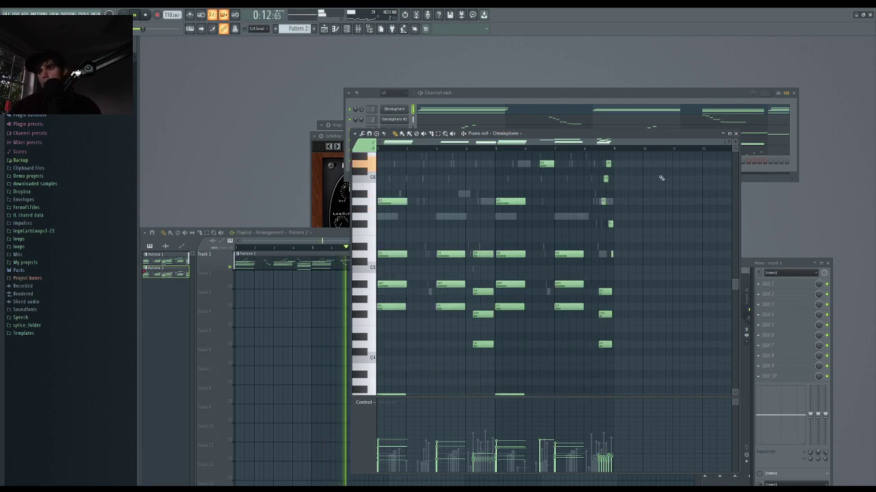
{"action": "key", "text": "ctrl+Down"}
{"action": "left_click", "coordinate": [736, 135]}
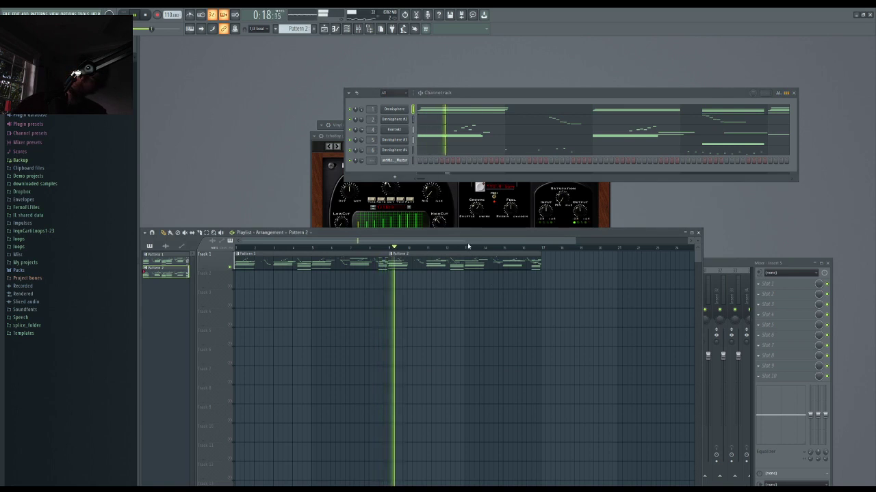
- Undo the placement of the second clip at bar 9 and restart playback from the beginning
{"action": "left_click", "coordinate": [391, 247]}
{"action": "key", "text": "ctrl+z"}
{"action": "key", "text": "space"}
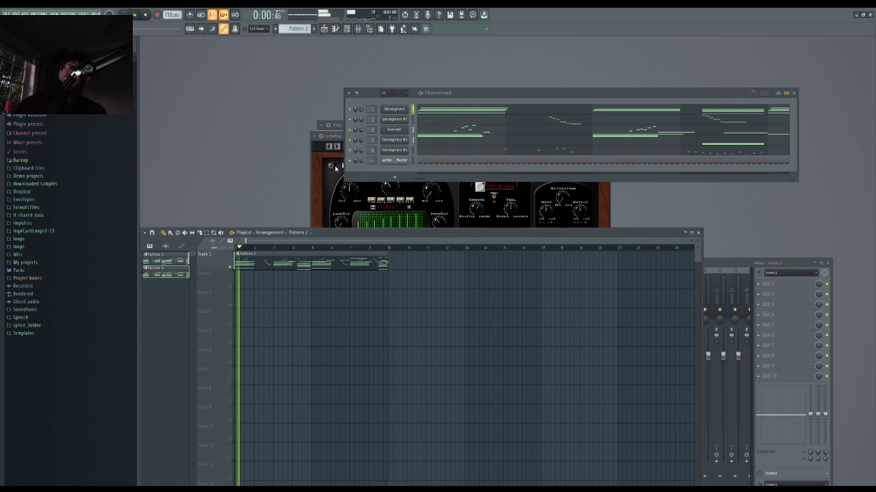
- Render the master output again to an audio clip on playlist track 2 with insert 5 muted
{"action": "left_click", "coordinate": [359, 28]}
{"action": "key", "text": "space"}
{"action": "key", "text": "alt+F12"}
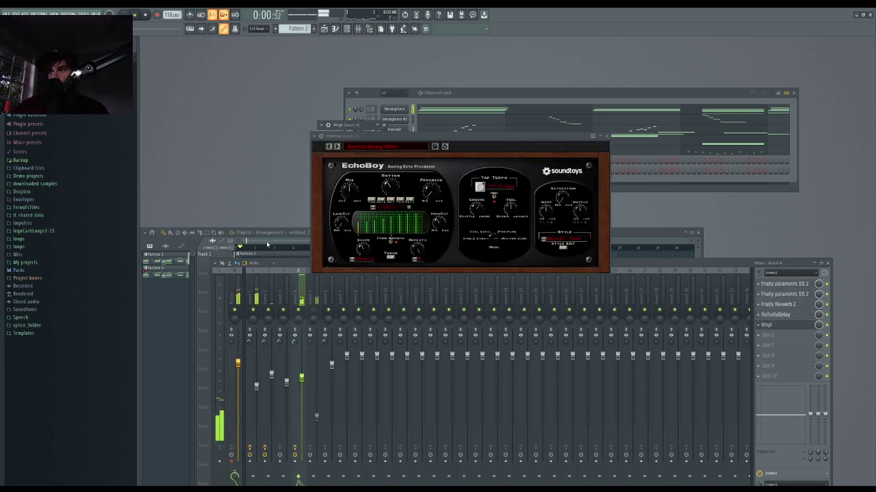
{"action": "left_click", "coordinate": [266, 244]}
{"action": "scroll", "coordinate": [231, 294], "scroll_direction": "up", "scroll_amount": 3}
- Set the rendered clip's time-stretching mode to e3 generic, adjust its pitch and close its settings
{"action": "double_click", "coordinate": [236, 285]}
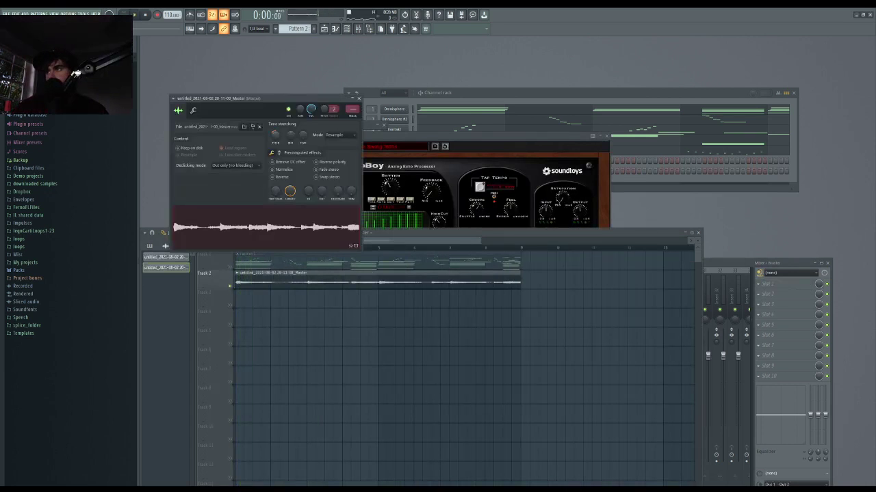
{"action": "scroll", "coordinate": [352, 134], "scroll_direction": "down", "scroll_amount": 2}
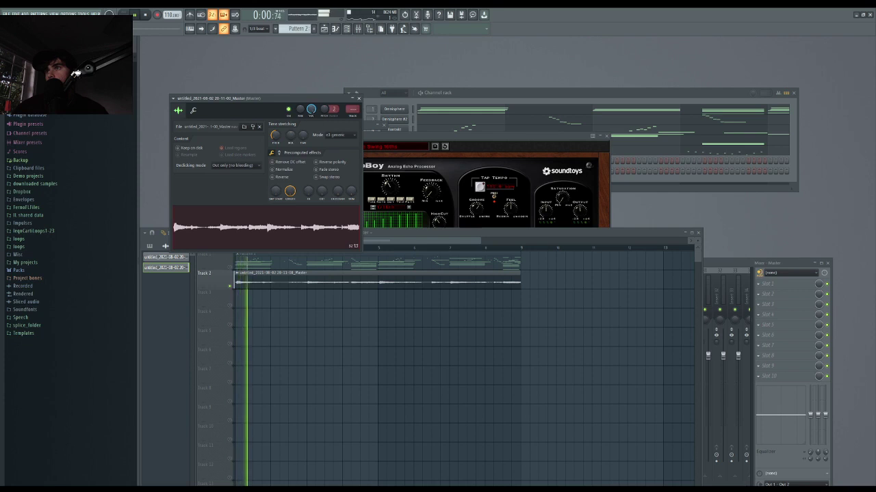
{"action": "left_click", "coordinate": [359, 98]}
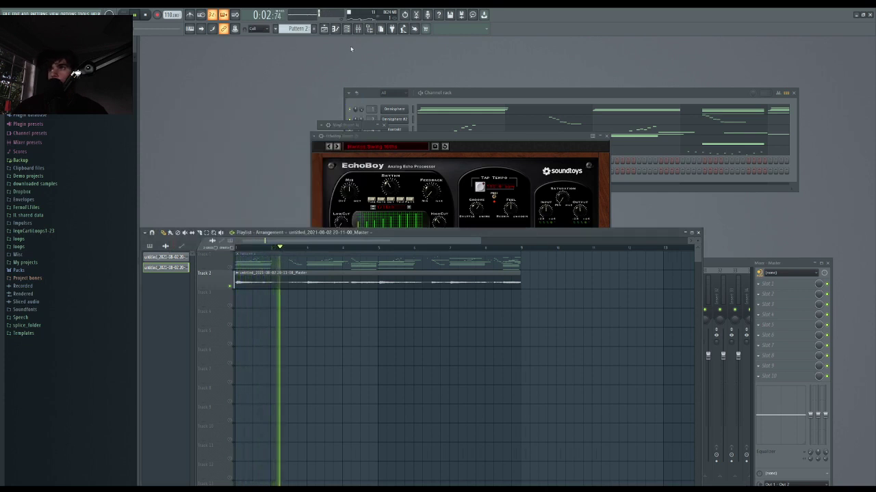
- Load Portal in the master's second effect slot, choose the Tremble Reflection preset from the Delay category and audition it
{"action": "key", "text": "F9"}
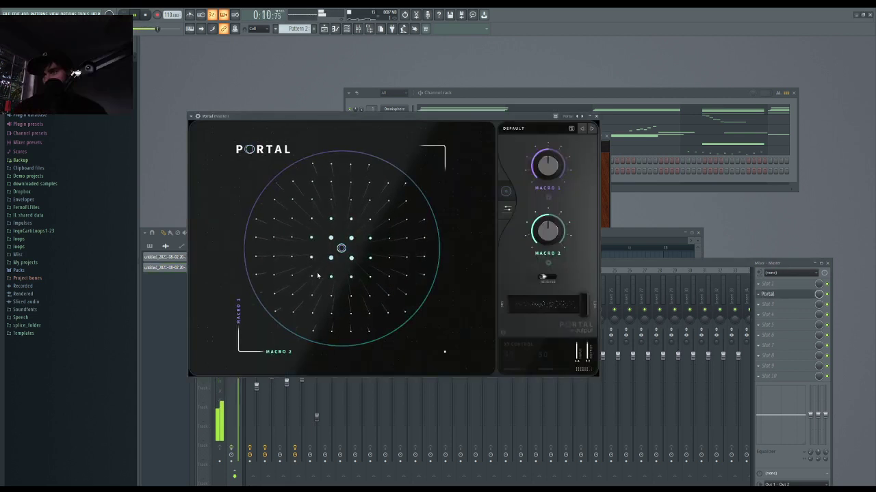
{"action": "left_click_drag", "start_coordinate": [376, 117], "coordinate": [441, 141]}
{"action": "left_click", "coordinate": [593, 156]}
{"action": "left_click", "coordinate": [454, 251]}
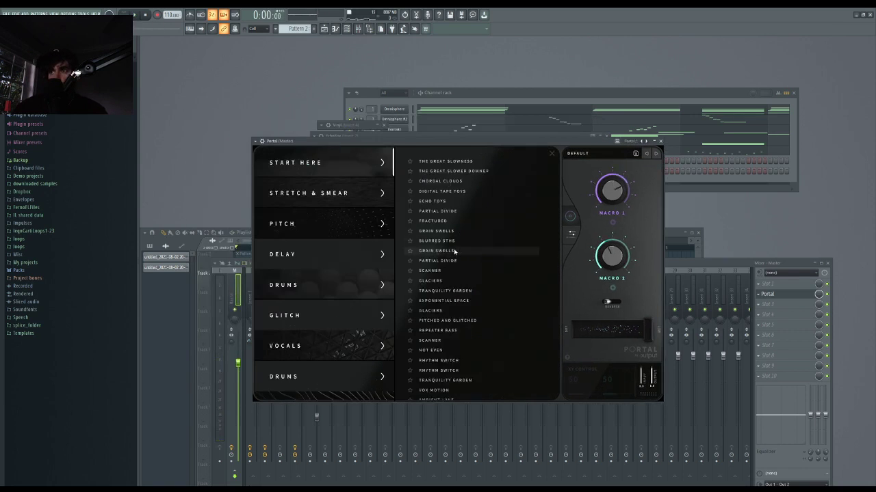
{"action": "left_click", "coordinate": [328, 256]}
{"action": "double_click", "coordinate": [429, 251]}
{"action": "left_click_drag", "start_coordinate": [348, 142], "coordinate": [443, 160]}
{"action": "key", "text": "space"}
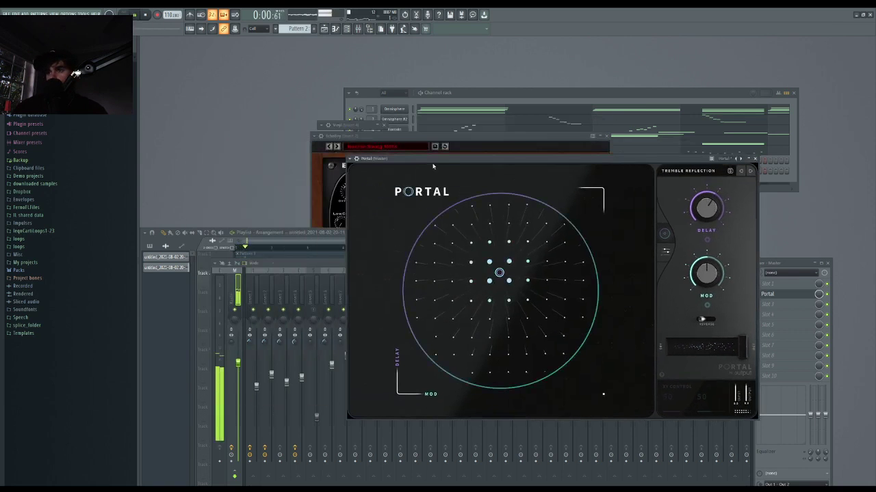
- Advance through Portal's following delay presets to Delayed Gratification and audition the sound
{"action": "key", "text": "space"}
{"action": "left_click", "coordinate": [751, 172]}
{"action": "key", "text": "space"}
{"action": "left_click_drag", "start_coordinate": [649, 160], "coordinate": [712, 161]}
{"action": "key", "text": "space"}
{"action": "left_click", "coordinate": [761, 171]}
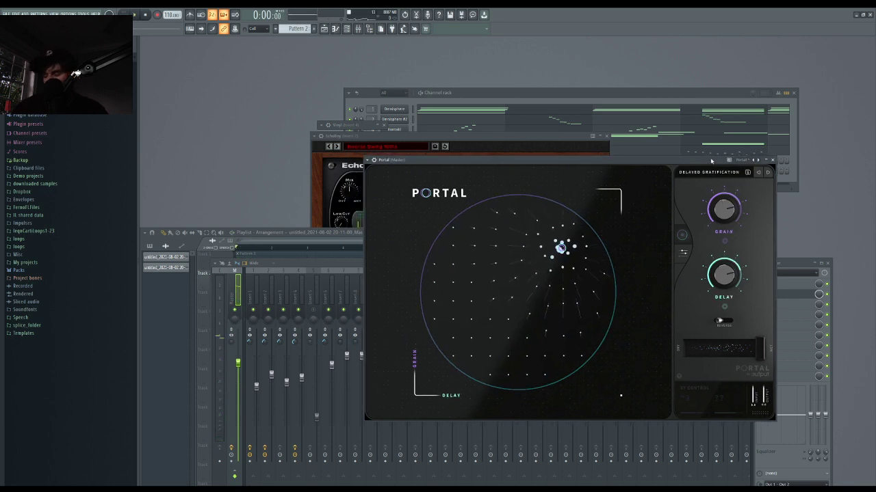
- Browse Portal's preset categories, load Fountain from the Illusions Portal bank and audition it
{"action": "left_click", "coordinate": [708, 175]}
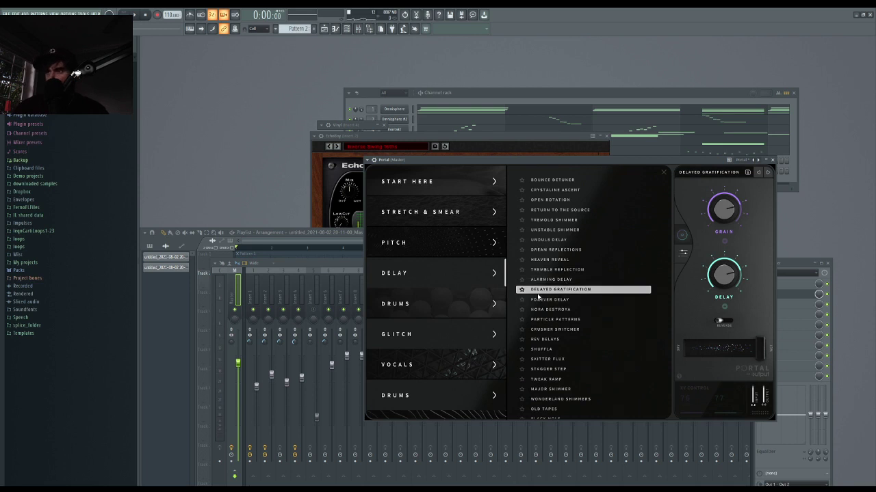
{"action": "scroll", "coordinate": [485, 312], "scroll_direction": "down", "scroll_amount": 3}
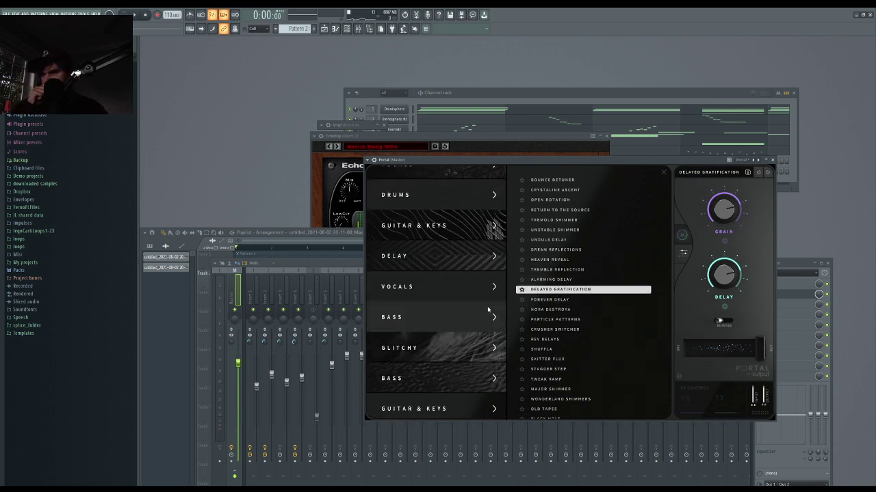
{"action": "scroll", "coordinate": [487, 311], "scroll_direction": "down", "scroll_amount": 4}
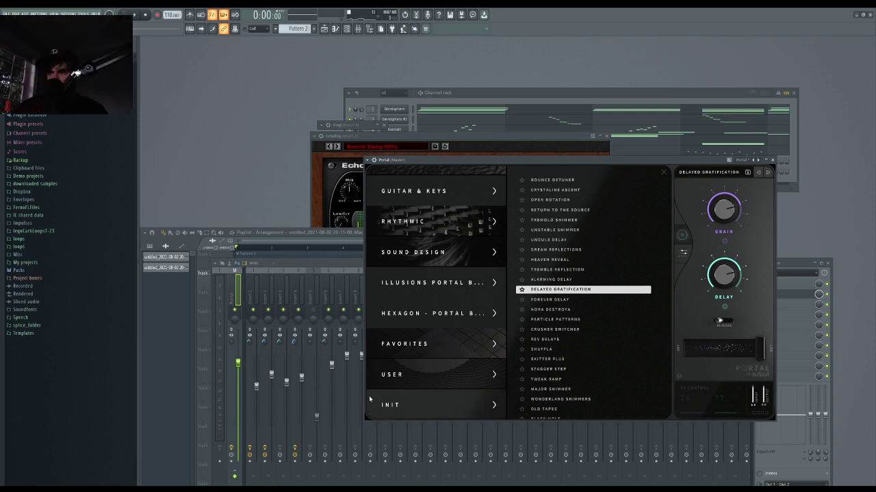
{"action": "scroll", "coordinate": [379, 374], "scroll_direction": "up", "scroll_amount": 6}
{"action": "scroll", "coordinate": [397, 342], "scroll_direction": "down", "scroll_amount": 6}
{"action": "left_click", "coordinate": [429, 316]}
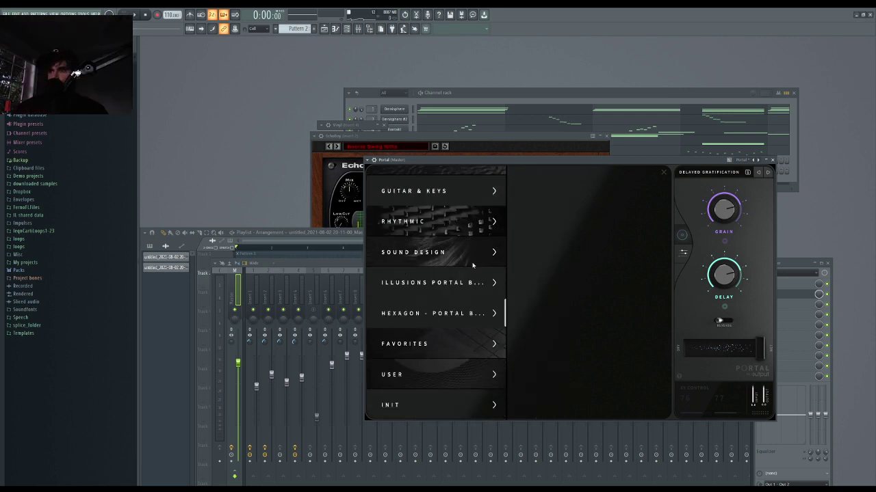
{"action": "left_click", "coordinate": [431, 283]}
{"action": "left_click", "coordinate": [578, 260]}
{"action": "left_click_drag", "start_coordinate": [433, 160], "coordinate": [419, 163]}
{"action": "key", "text": "space"}
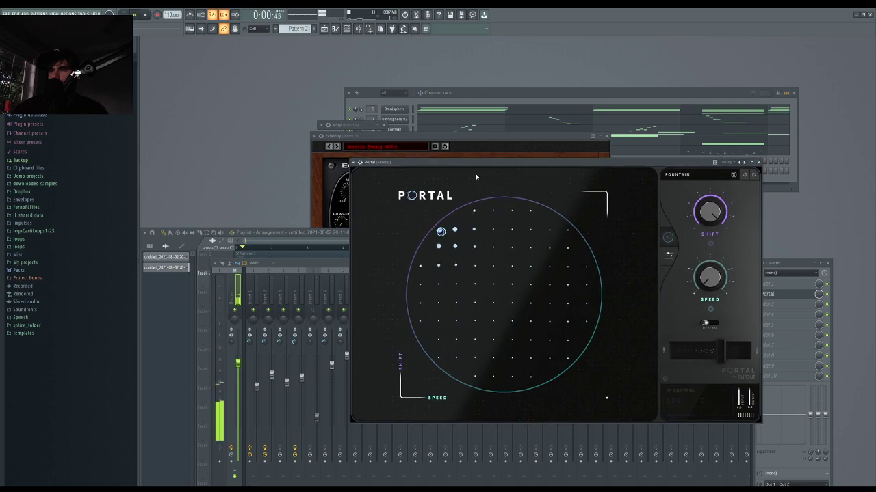
- Load the Scattergate preset from Portal's Rhythmic category and audition it along with the preset after it
{"action": "left_click", "coordinate": [745, 175]}
{"action": "scroll", "coordinate": [431, 271], "scroll_direction": "up", "scroll_amount": 5}
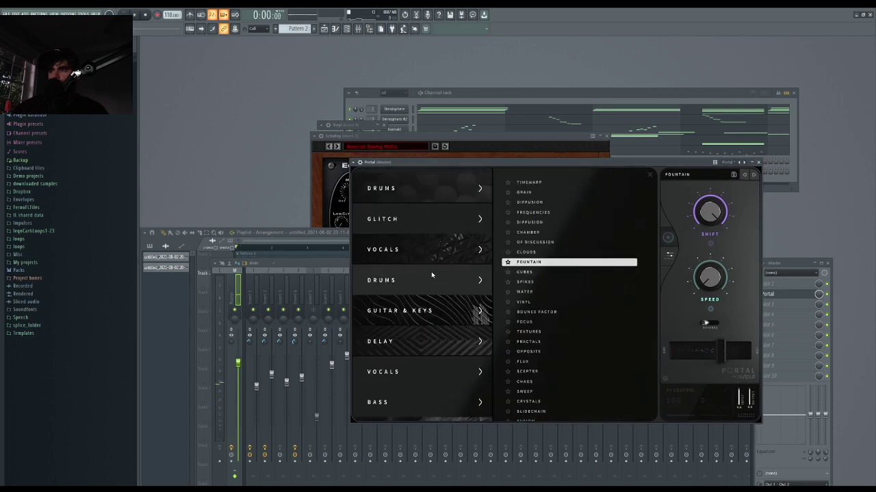
{"action": "scroll", "coordinate": [441, 283], "scroll_direction": "down", "scroll_amount": 5}
{"action": "left_click", "coordinate": [427, 224]}
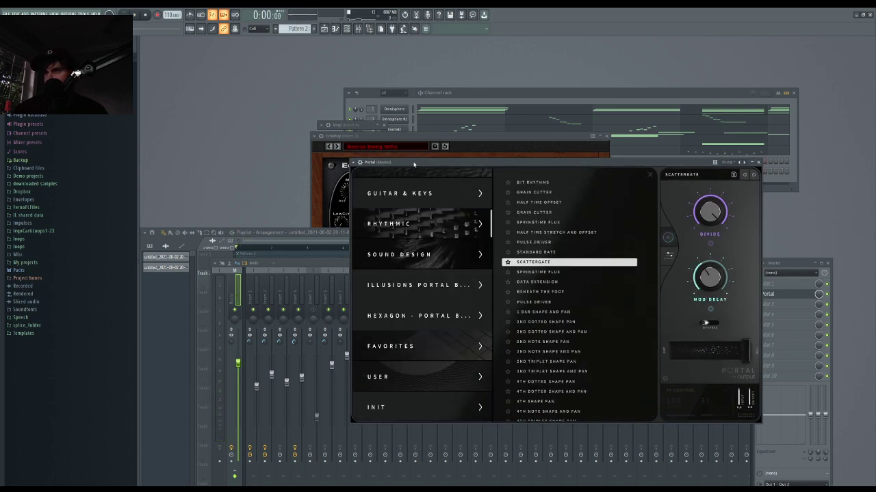
{"action": "key", "text": "space"}
{"action": "left_click", "coordinate": [753, 175]}
{"action": "key", "text": "space"}
{"action": "left_click_drag", "start_coordinate": [661, 161], "coordinate": [658, 160]}
{"action": "key", "text": "space"}
- Audition Portal's 1 Bar Shape and Pan, 2nd Dotted Shape and Pan, and 4th Dotted Shape Pan presets
{"action": "left_click", "coordinate": [547, 310]}
{"action": "key", "text": "space"}
{"action": "left_click_drag", "start_coordinate": [528, 164], "coordinate": [536, 163]}
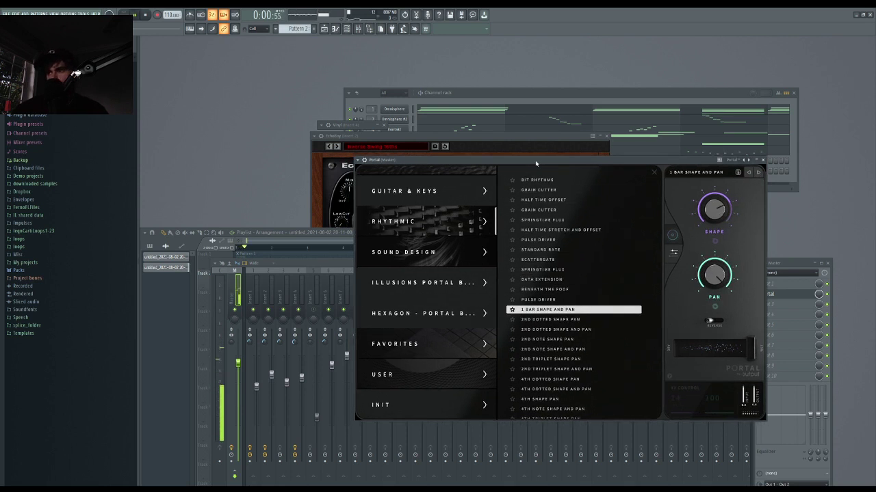
{"action": "left_click", "coordinate": [547, 330]}
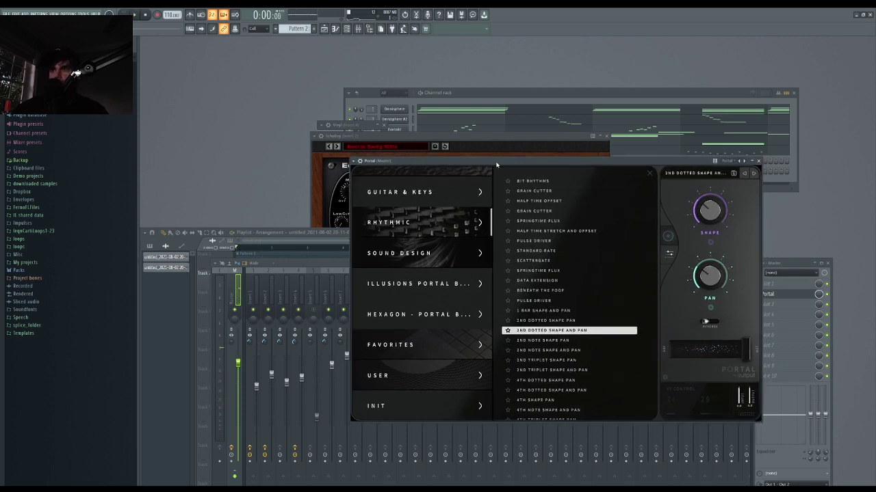
{"action": "left_click", "coordinate": [545, 381]}
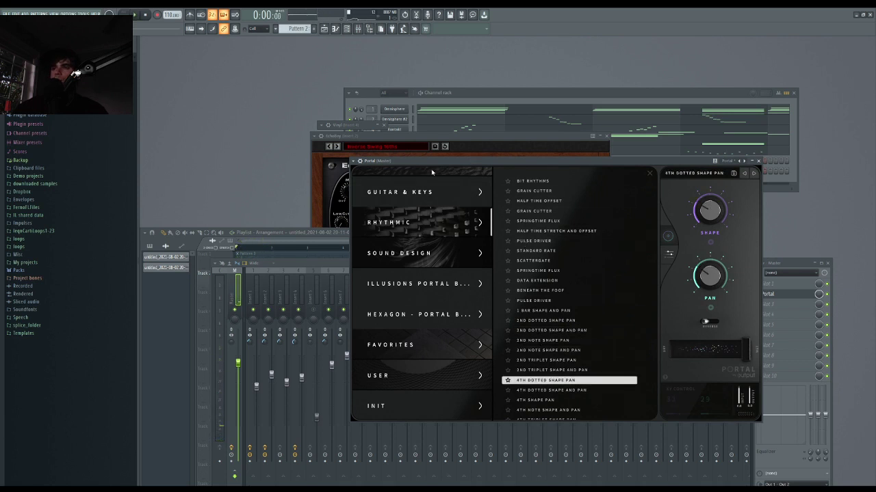
{"action": "left_click_drag", "start_coordinate": [433, 165], "coordinate": [436, 165]}
- Look through the remaining Rhythmic presets and switch to 4th Dotted Shape and Pan during playback
{"action": "scroll", "coordinate": [568, 333], "scroll_direction": "down", "scroll_amount": 4}
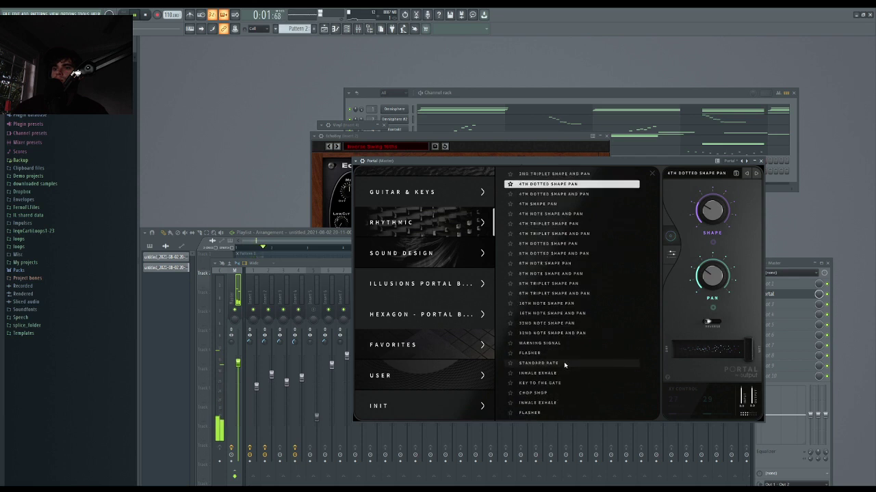
{"action": "scroll", "coordinate": [564, 363], "scroll_direction": "up", "scroll_amount": 2}
{"action": "left_click", "coordinate": [538, 293]}
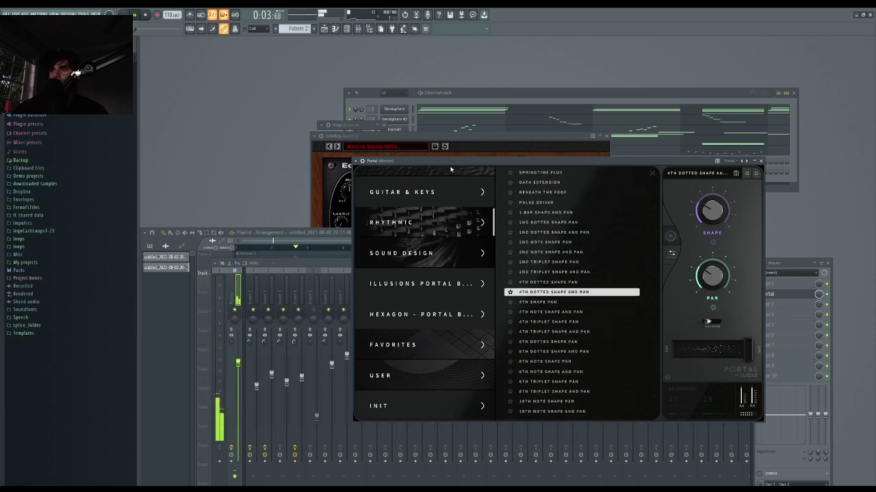
{"action": "left_click_drag", "start_coordinate": [457, 163], "coordinate": [459, 165]}
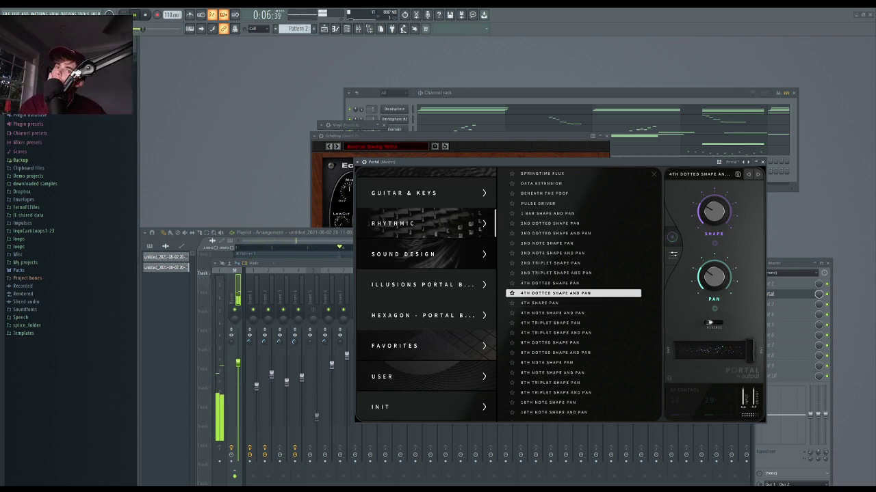
- Audition the following Rhythmic presets one by one down to Standard Rate, and browse the other preset categories
{"action": "key", "text": "Down"}
{"action": "key", "text": "Down"}
{"action": "key", "text": "Down"}
{"action": "key", "text": "Down"}
{"action": "key", "text": "Down"}
{"action": "key", "text": "Down"}
{"action": "key", "text": "Down"}
{"action": "key", "text": "Down"}
{"action": "key", "text": "Down"}
{"action": "key", "text": "Down"}
{"action": "key", "text": "Down"}
{"action": "key", "text": "Down"}
{"action": "key", "text": "Down"}
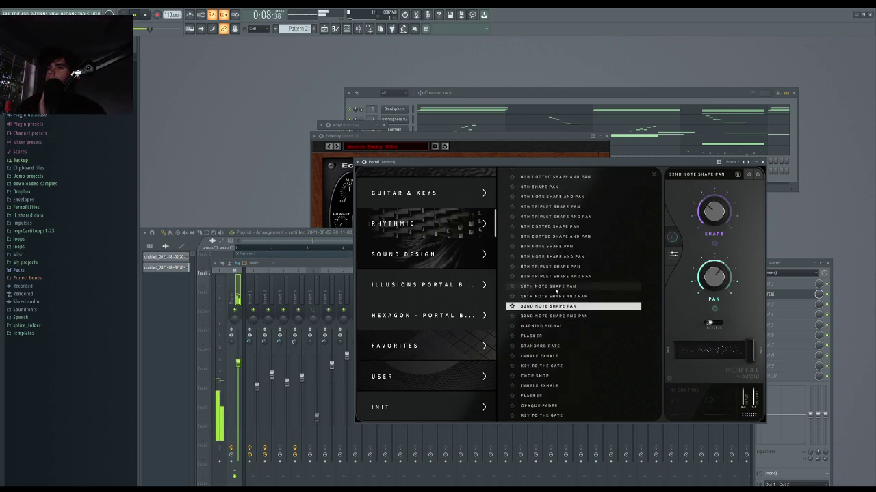
{"action": "key", "text": "Down"}
{"action": "key", "text": "Down"}
{"action": "key", "text": "Down"}
{"action": "key", "text": "Down"}
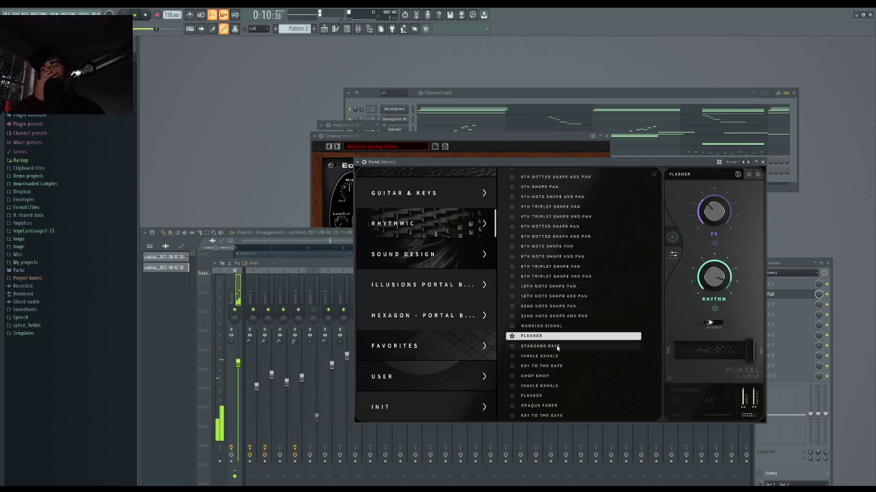
{"action": "scroll", "coordinate": [436, 258], "scroll_direction": "down", "scroll_amount": 5}
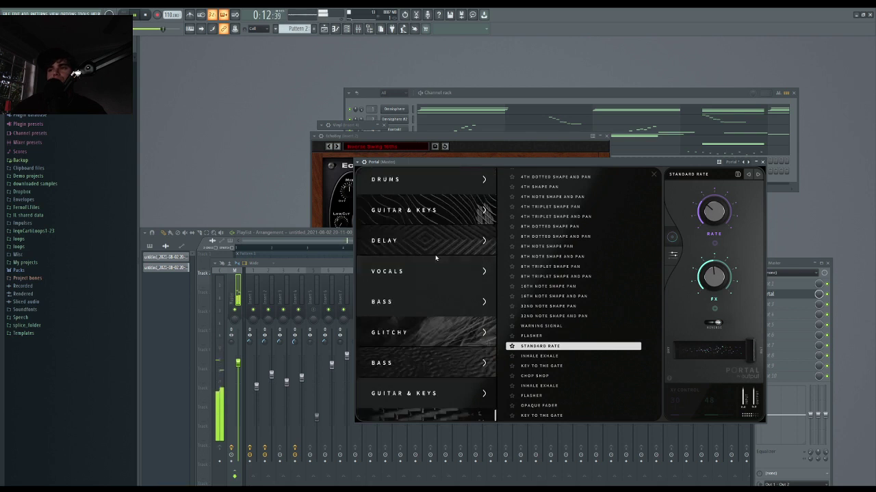
- Try Portal's Key To The Gate preset and remove Portal from the master's effect slot
{"action": "key", "text": "Down"}
{"action": "key", "text": "Down"}
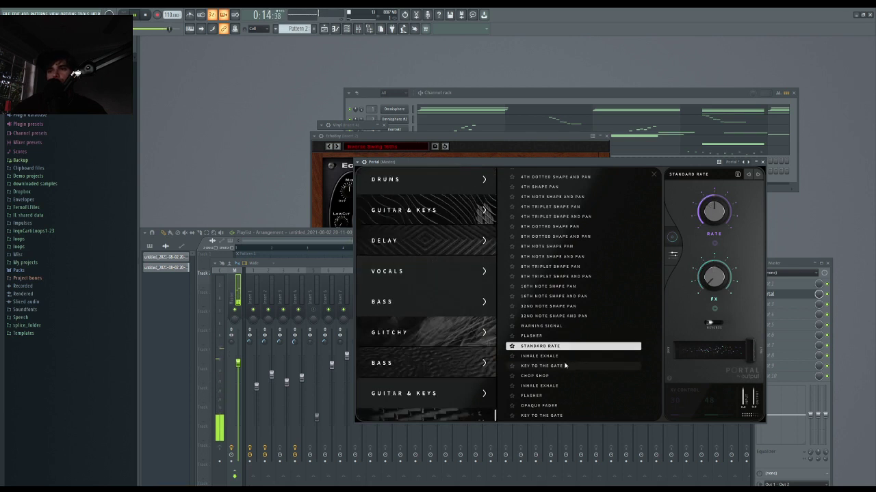
{"action": "key", "text": "space"}
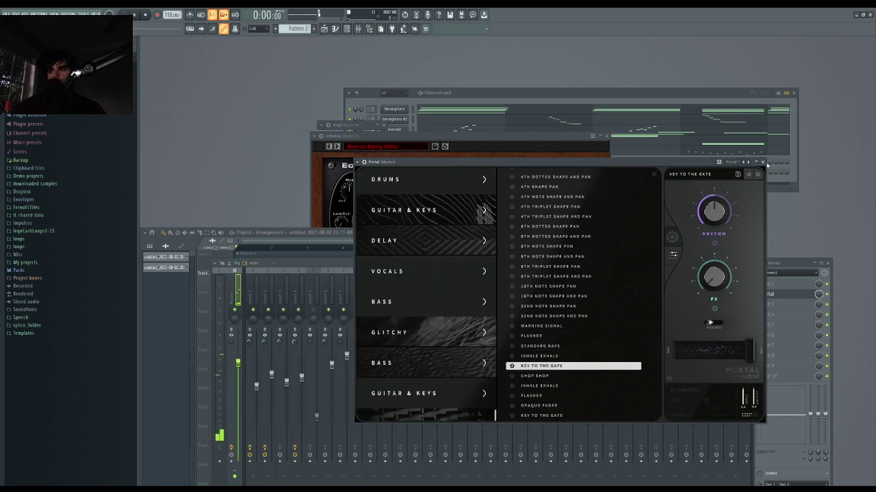
{"action": "left_click", "coordinate": [763, 162]}
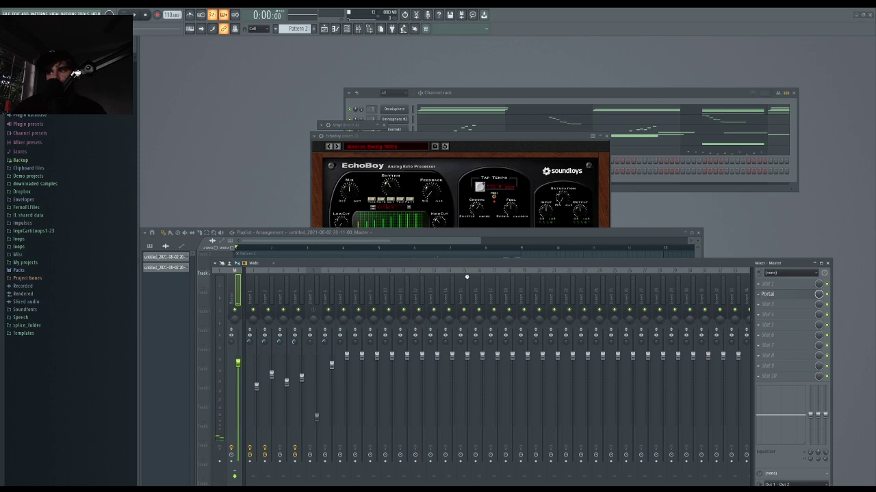
{"action": "key", "text": "space"}
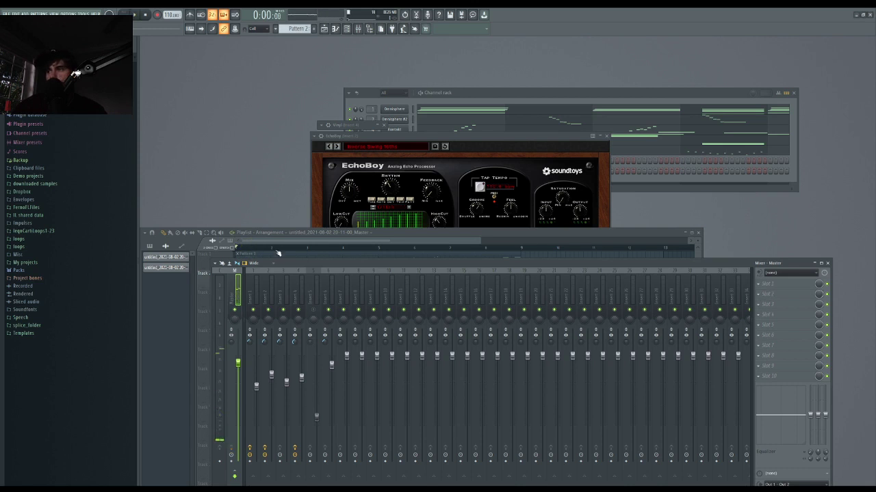
- Open the rendered clip's settings and try Initial Reverse in the master's second effect slot during playback
{"action": "left_click", "coordinate": [278, 253]}
{"action": "double_click", "coordinate": [281, 277]}
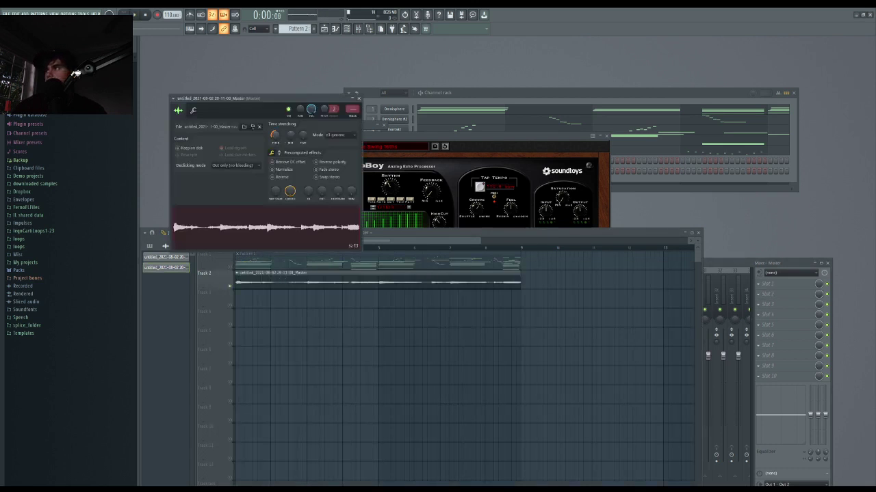
{"action": "key", "text": "space"}
{"action": "left_click", "coordinate": [770, 294]}
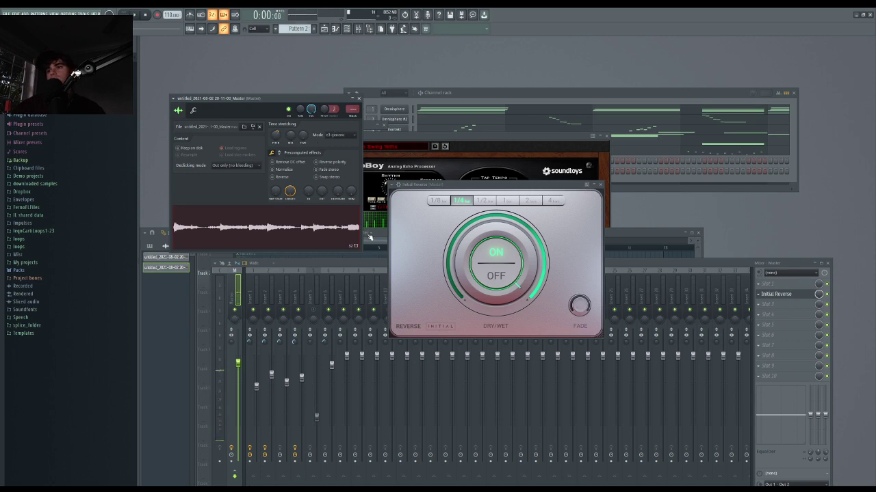
{"action": "left_click", "coordinate": [370, 236]}
{"action": "key", "text": "space"}
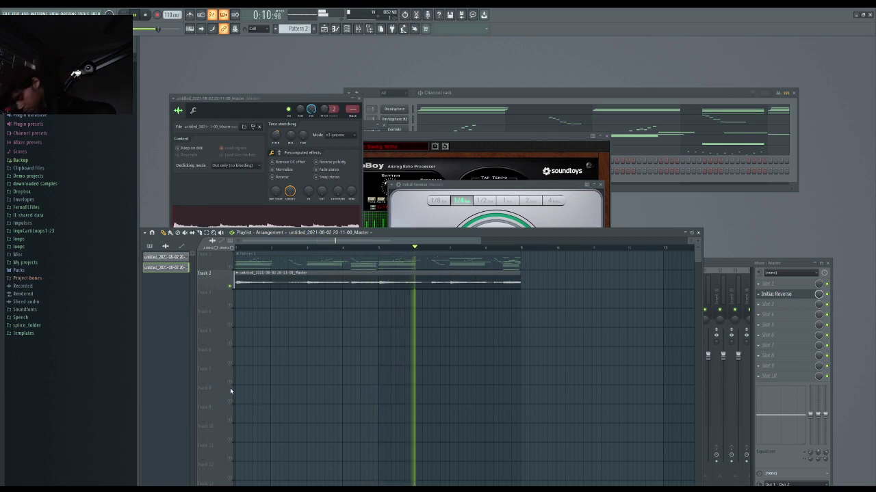
- Audition Initial Reverse with the 1/2 and 1/4 lengths while replaying the arrangement
{"action": "left_click", "coordinate": [483, 201]}
{"action": "left_click_drag", "start_coordinate": [482, 186], "coordinate": [491, 183]}
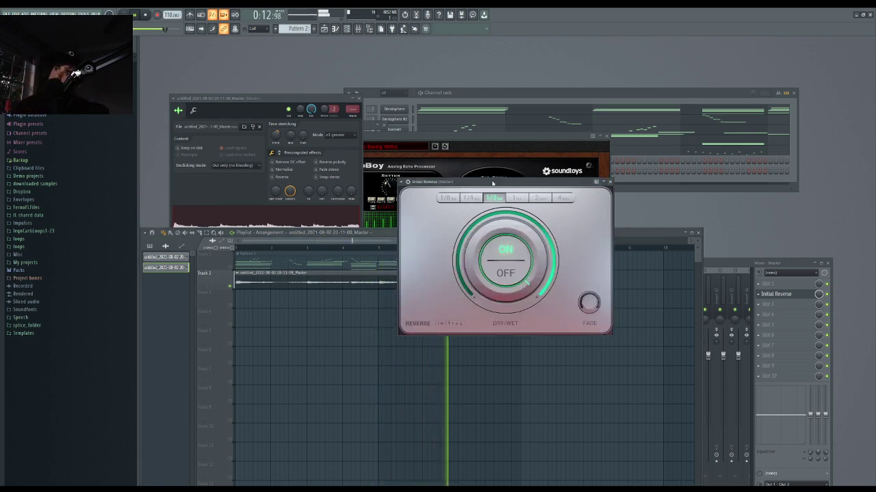
{"action": "key", "text": "space"}
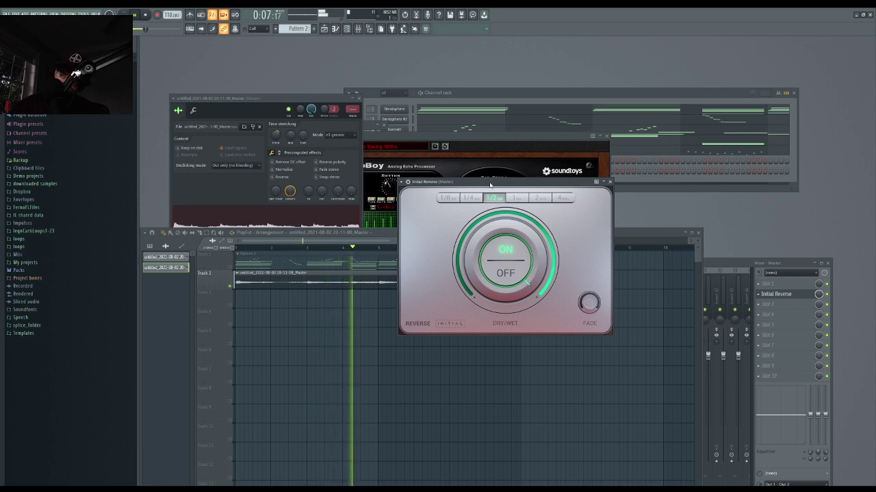
{"action": "double_click", "coordinate": [345, 286]}
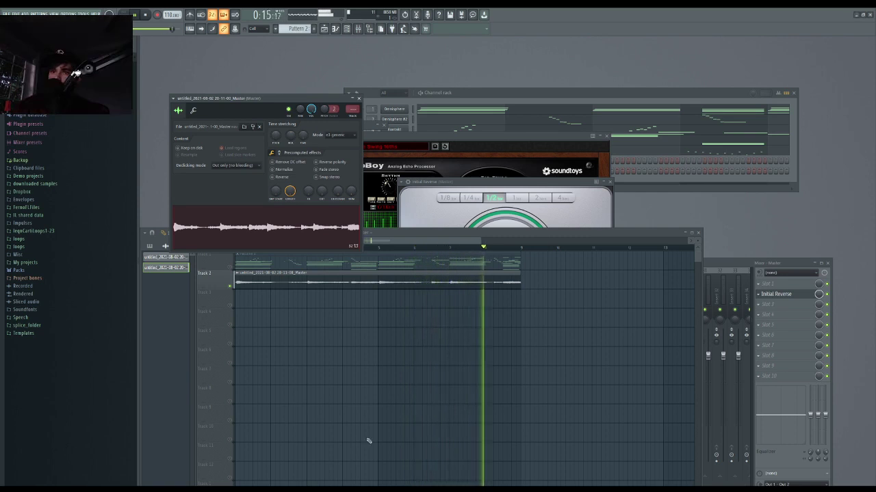
{"action": "key", "text": "space"}
{"action": "left_click", "coordinate": [230, 261]}
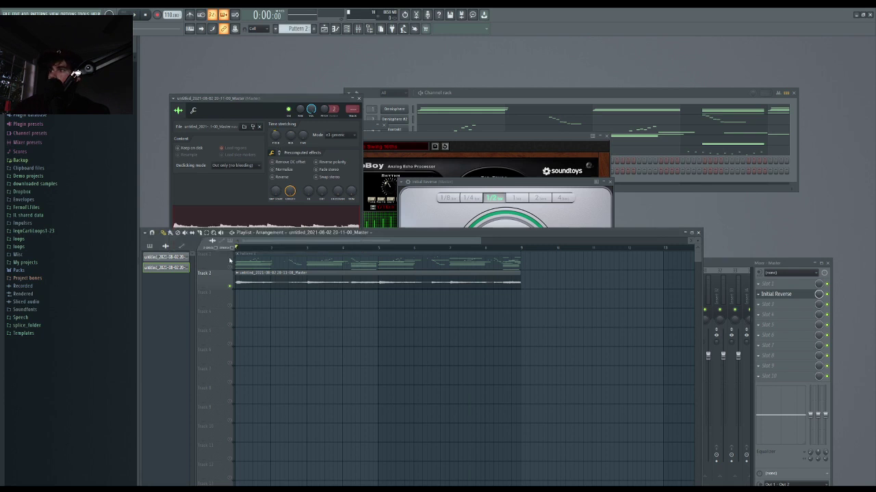
{"action": "left_click", "coordinate": [471, 198]}
{"action": "left_click_drag", "start_coordinate": [444, 191], "coordinate": [468, 195]}
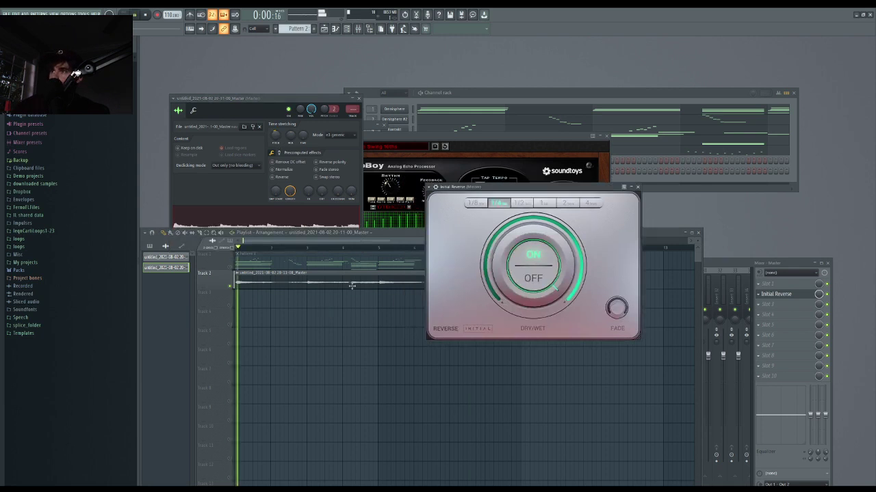
- Replace Initial Reverse with Gross Beat in the master's third effect slot and try its GBA x64 time preset
{"action": "left_click", "coordinate": [447, 310]}
{"action": "left_click", "coordinate": [759, 297]}
{"action": "left_click", "coordinate": [474, 272]}
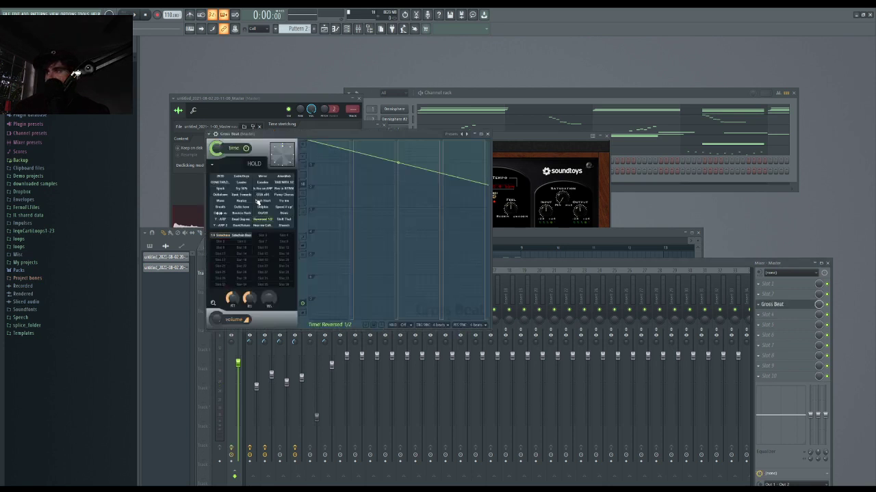
{"action": "left_click", "coordinate": [260, 195]}
{"action": "left_click_drag", "start_coordinate": [244, 134], "coordinate": [547, 232]}
{"action": "key", "text": "space"}
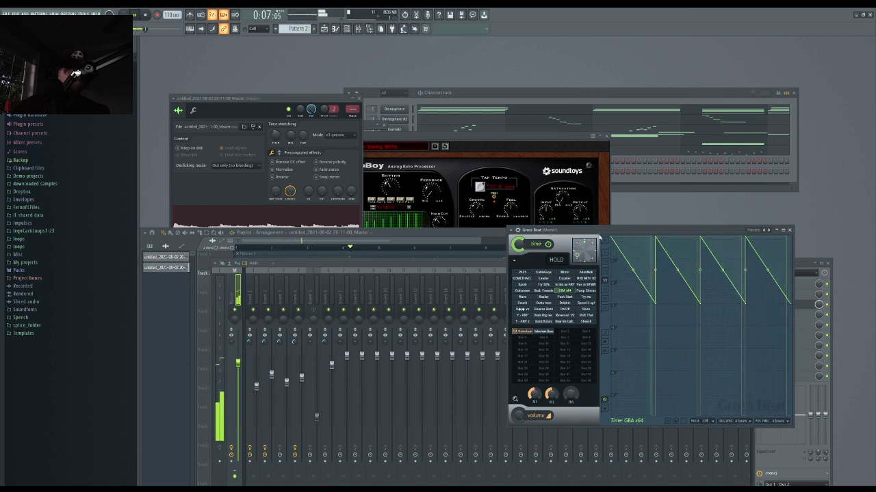
- Close the Gross Beat window and replay the arrangement from the start to hear the processed audio clip
{"action": "left_click", "coordinate": [790, 229]}
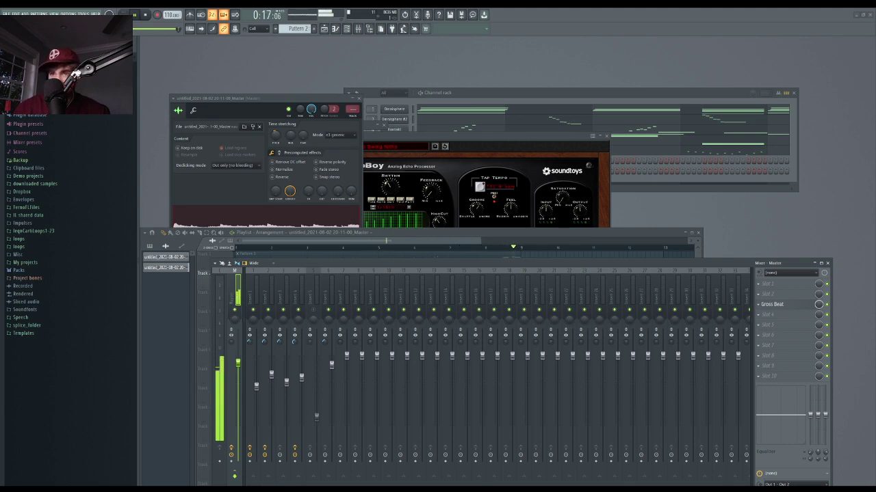
{"action": "key", "text": "space"}
{"action": "left_click", "coordinate": [369, 244]}
{"action": "key", "text": "space"}
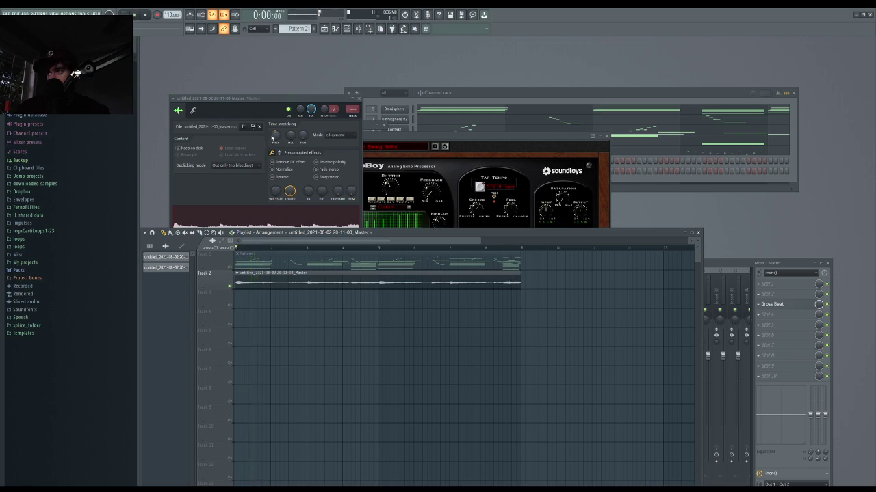
{"action": "key", "text": "space"}
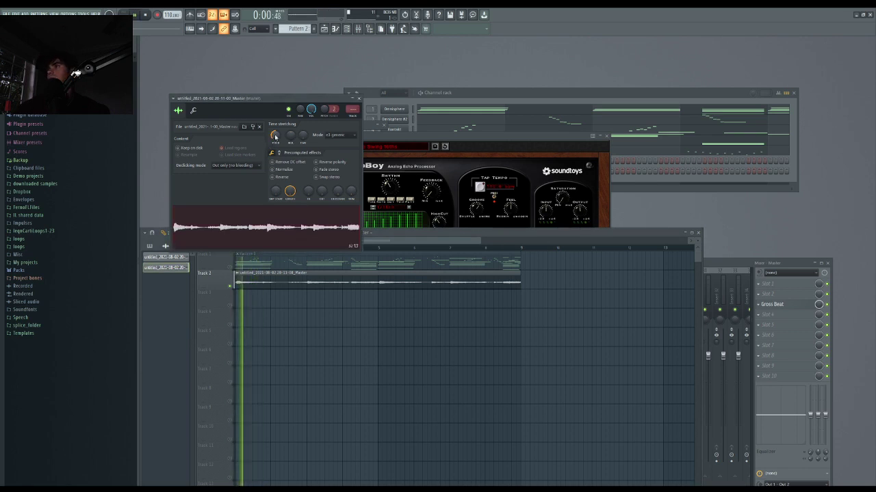
{"action": "key", "text": "space"}
{"action": "key", "text": "space"}
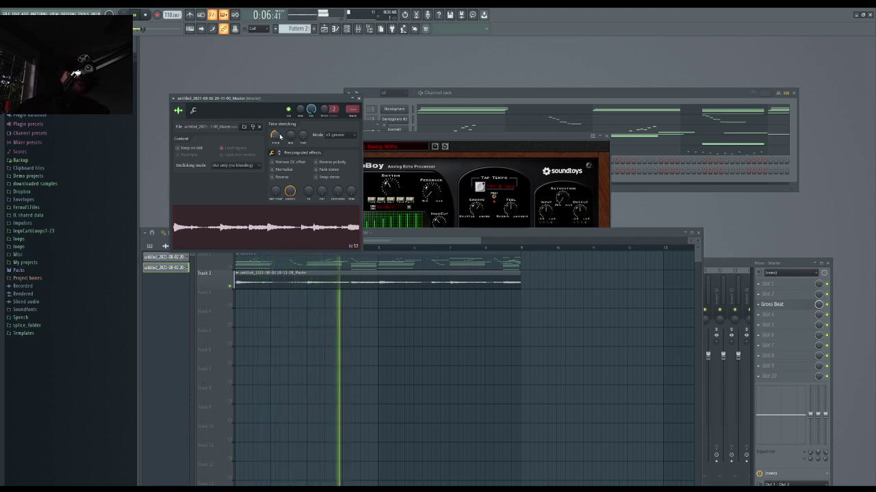
- Try Gross Beat's Outtatown and CableGuys time presets during playback and remove Gross Beat from the master
{"action": "left_click", "coordinate": [772, 304]}
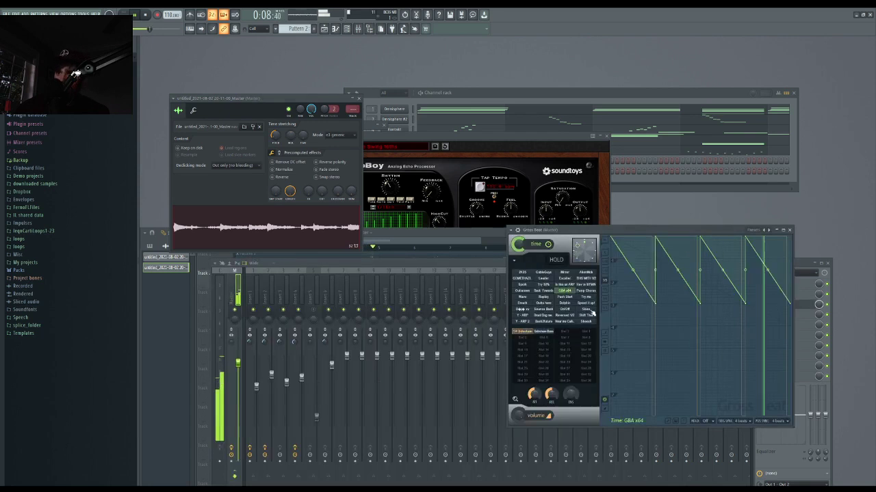
{"action": "key", "text": "space"}
{"action": "left_click", "coordinate": [525, 292]}
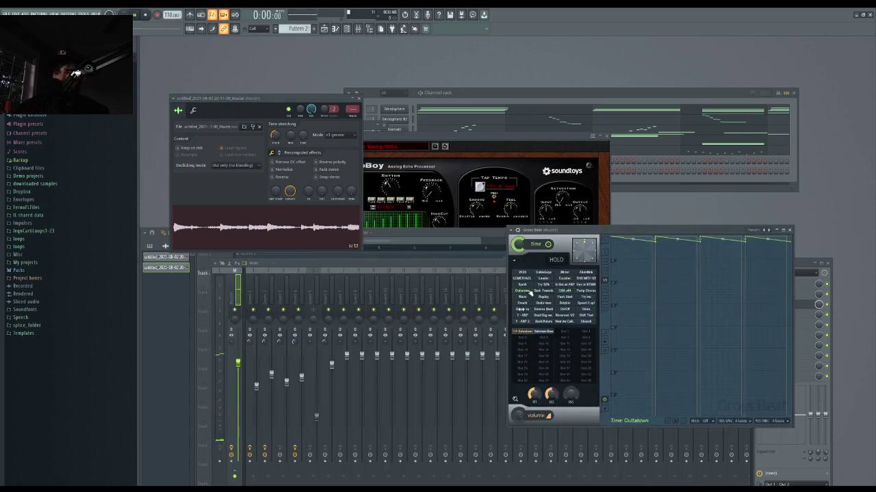
{"action": "key", "text": "space"}
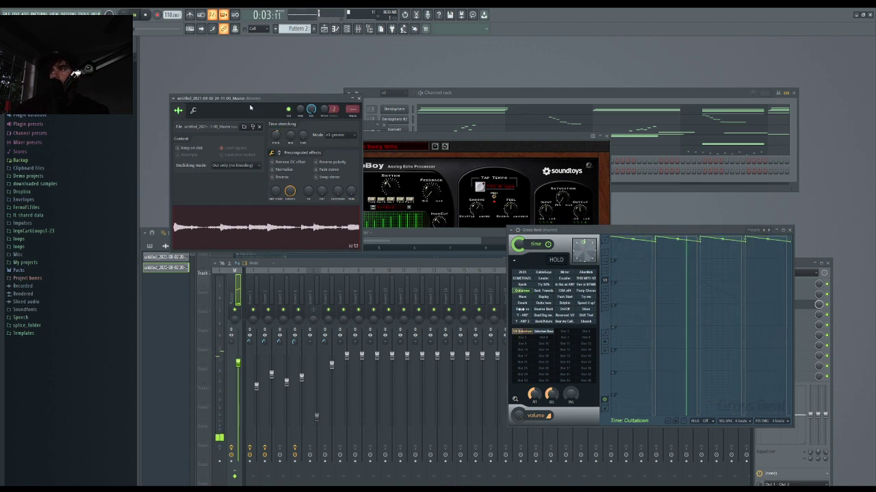
{"action": "left_click", "coordinate": [544, 273]}
{"action": "key", "text": "space"}
{"action": "key", "text": "space"}
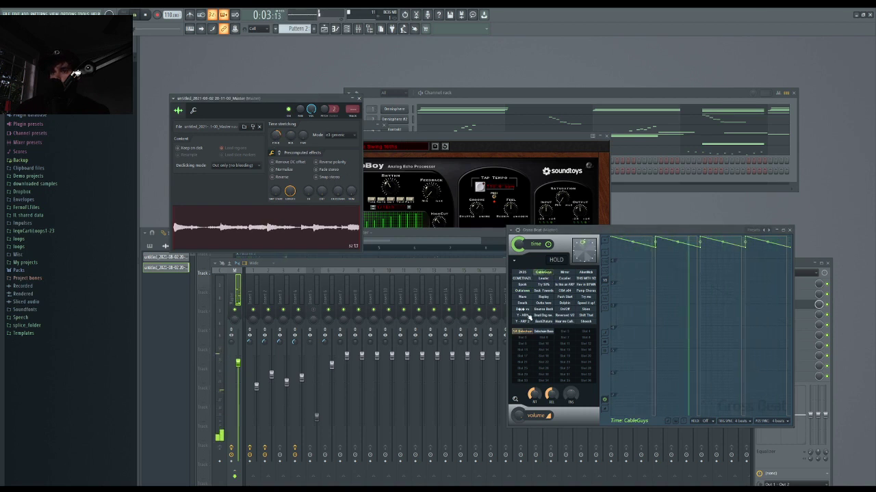
{"action": "left_click", "coordinate": [789, 230]}
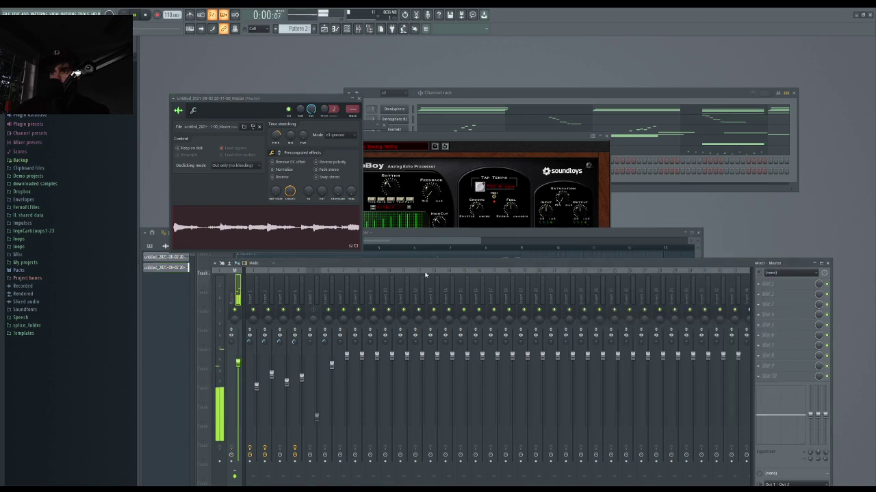
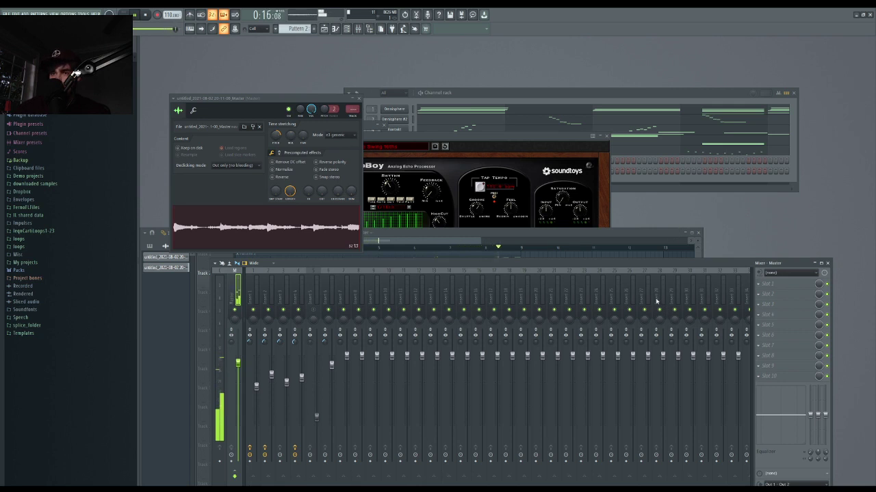
- Delete the rendered audio clip from Track 2, reactivate Track 1 with Pattern 1, and play the arrangement
{"action": "left_click", "coordinate": [450, 234]}
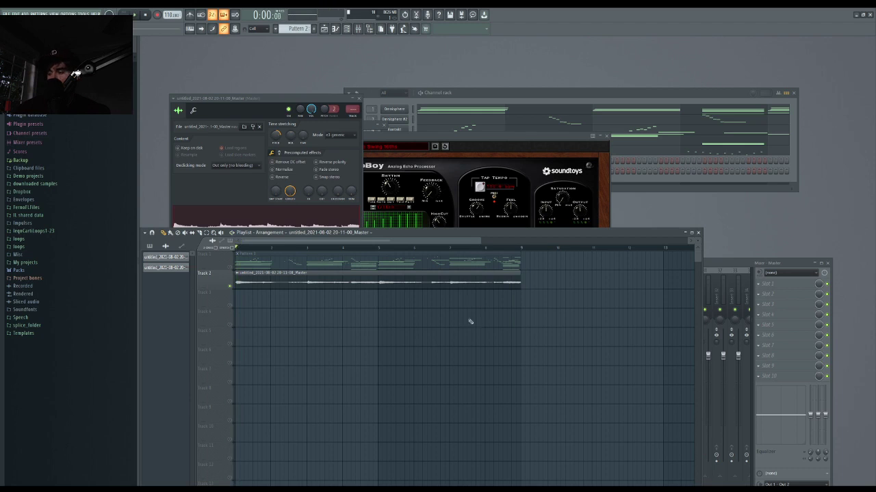
{"action": "right_click", "coordinate": [315, 287]}
{"action": "right_click", "coordinate": [230, 268]}
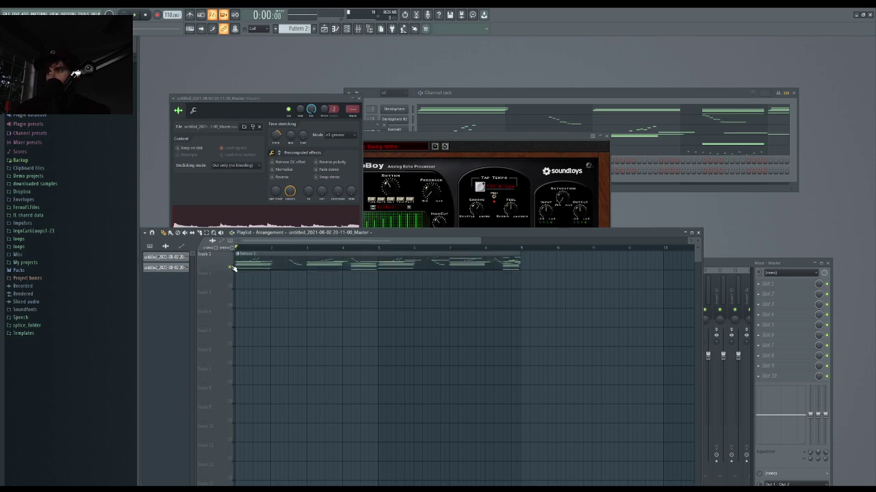
{"action": "key", "text": "space"}
- Place a Pattern 2 clip on Track 1 directly after the Pattern 1 clip
{"action": "scroll", "coordinate": [263, 276], "scroll_direction": "down", "scroll_amount": 3}
{"action": "left_click", "coordinate": [385, 264]}
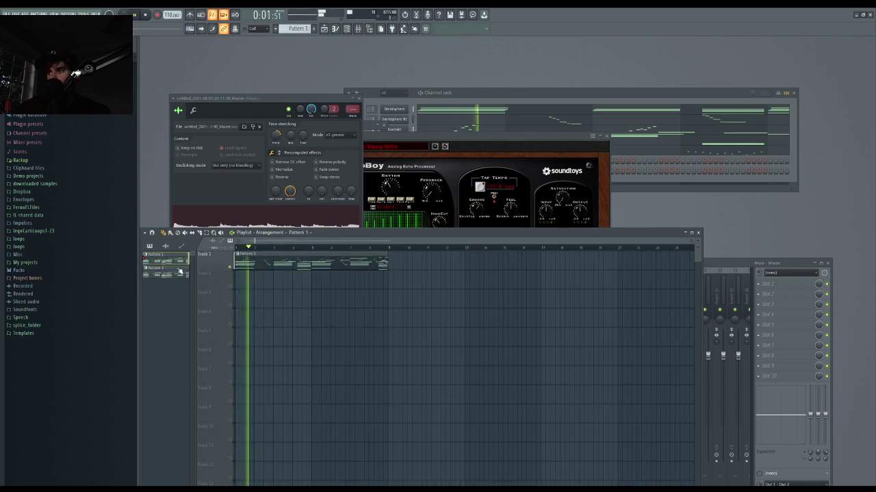
{"action": "left_click", "coordinate": [162, 273]}
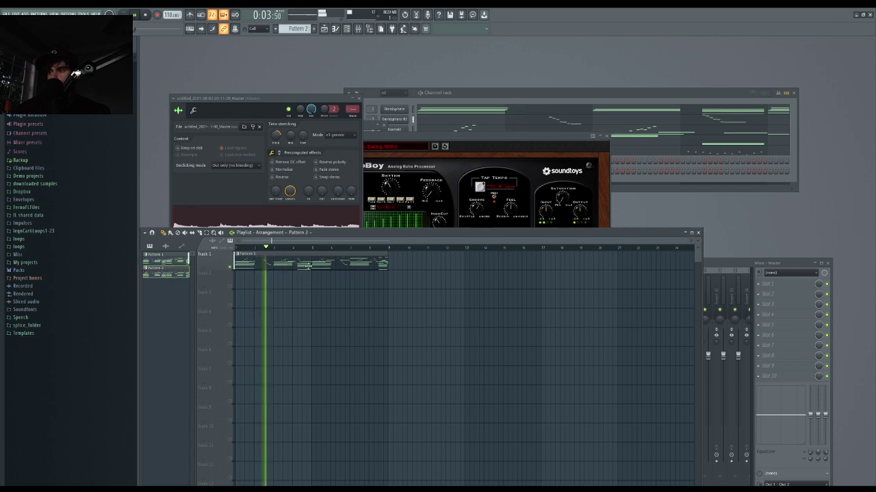
{"action": "left_click", "coordinate": [390, 265]}
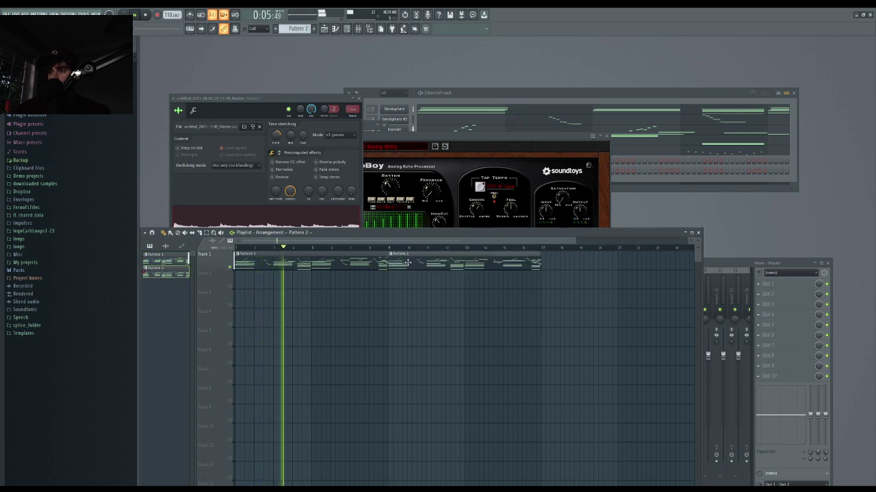
- Open Pattern 2 for editing and cut all notes from its Kontakt channel
{"action": "double_click", "coordinate": [408, 263]}
{"action": "left_click", "coordinate": [370, 95]}
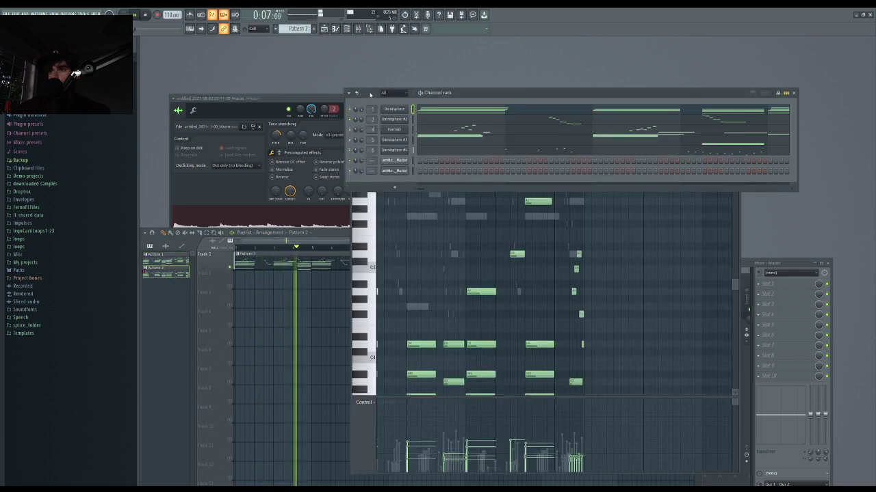
{"action": "left_click", "coordinate": [422, 130]}
{"action": "key", "text": "ctrl+x"}
- Clear all notes of the Omnisphere #3 channel in Pattern 2 and close its piano roll
{"action": "left_click", "coordinate": [378, 97]}
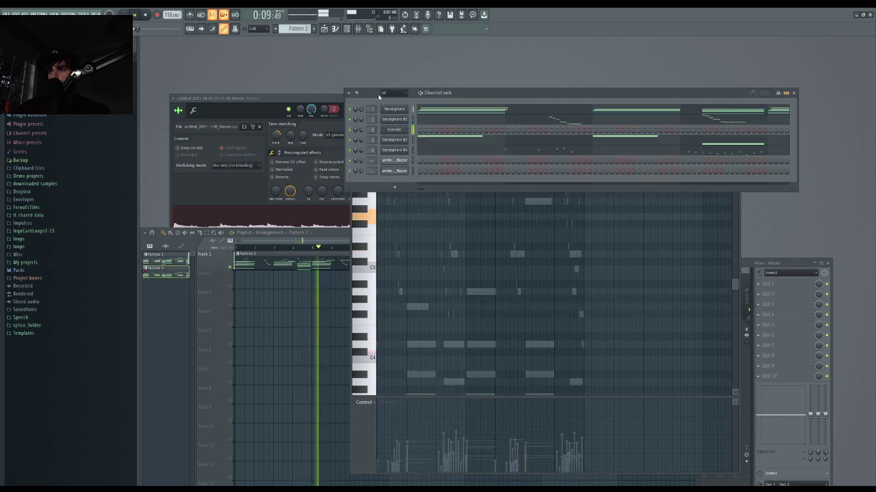
{"action": "left_click", "coordinate": [412, 141]}
{"action": "key", "text": "F7"}
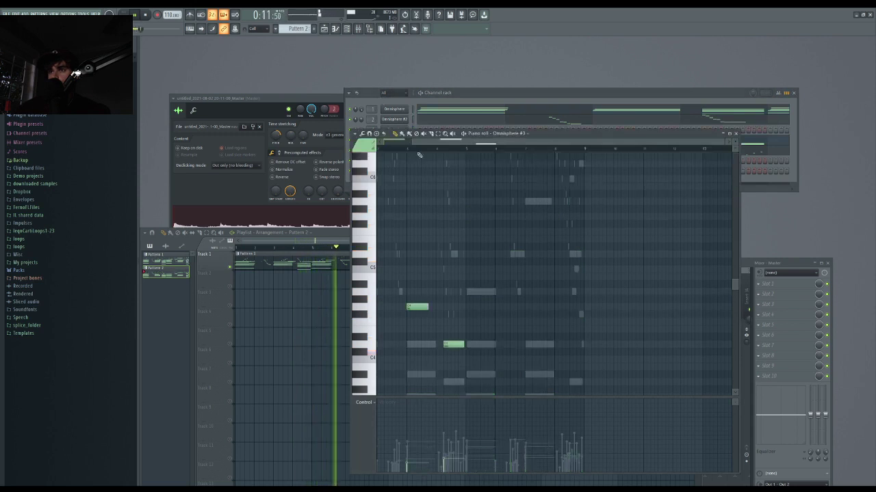
{"action": "scroll", "coordinate": [438, 180], "scroll_direction": "up", "scroll_amount": 3}
{"action": "scroll", "coordinate": [501, 189], "scroll_direction": "down", "scroll_amount": 1}
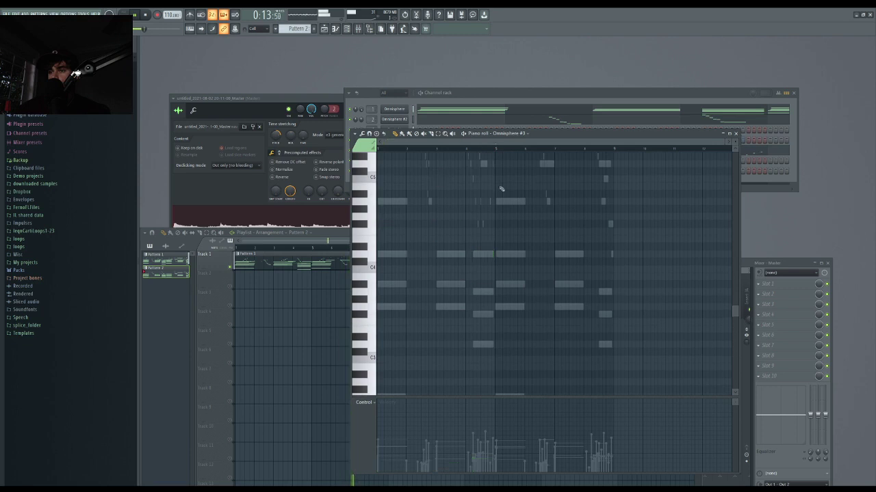
{"action": "left_click", "coordinate": [736, 134]}
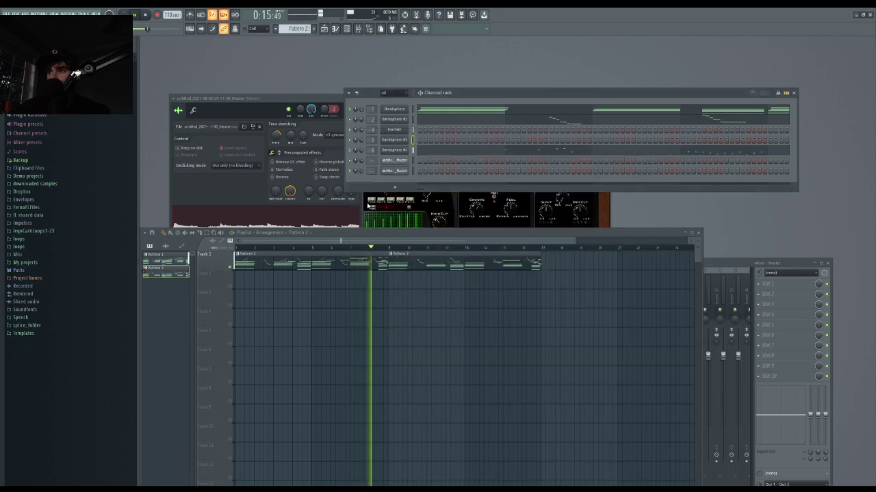
- Cut all notes from the Omnisphere #2 channel in Pattern 2, close its piano roll, and restart playback of the arrangement
{"action": "left_click", "coordinate": [421, 121]}
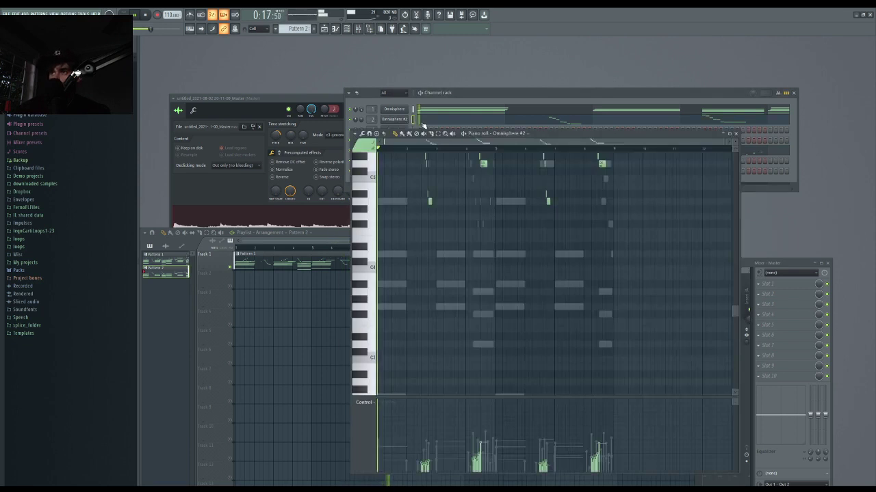
{"action": "scroll", "coordinate": [446, 230], "scroll_direction": "up", "scroll_amount": 3}
{"action": "key", "text": "ctrl+x"}
{"action": "left_click", "coordinate": [736, 134]}
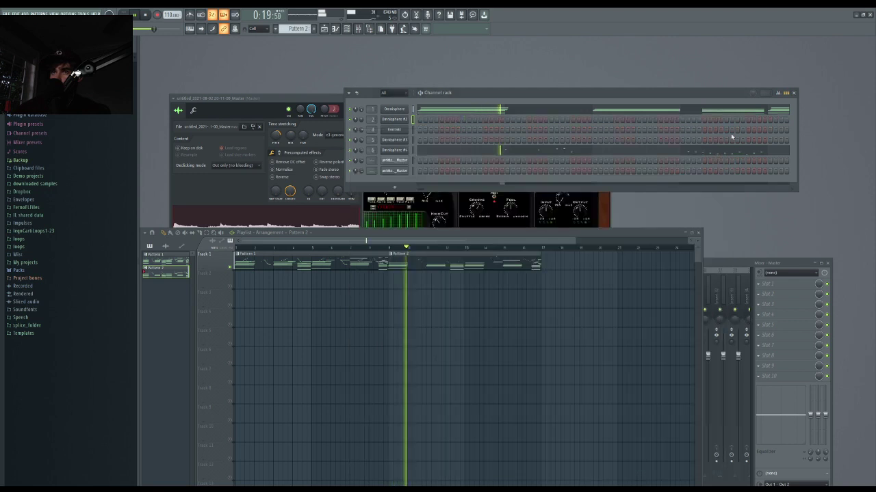
{"action": "key", "text": "space"}
{"action": "key", "text": "space"}
- Inspect the notes of the first Omnisphere channel in Pattern 1 in the piano roll
{"action": "double_click", "coordinate": [351, 265]}
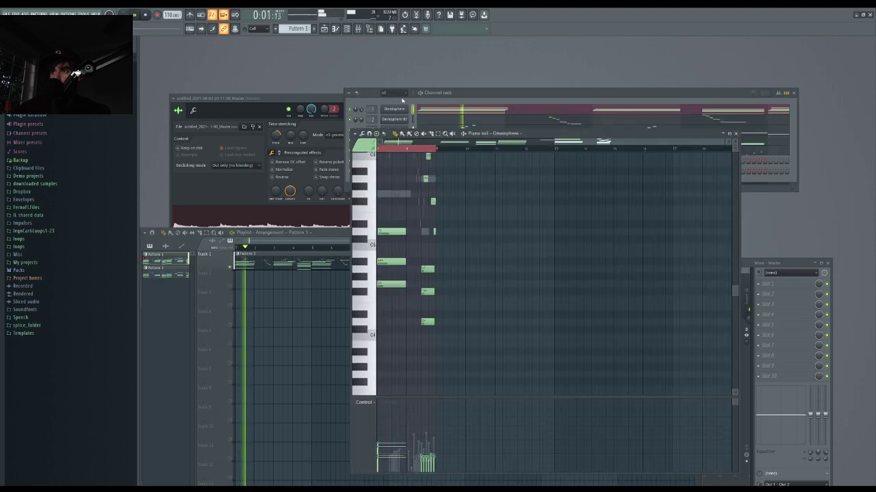
{"action": "left_click", "coordinate": [424, 111]}
{"action": "left_click", "coordinate": [424, 111]}
{"action": "left_click", "coordinate": [324, 266]}
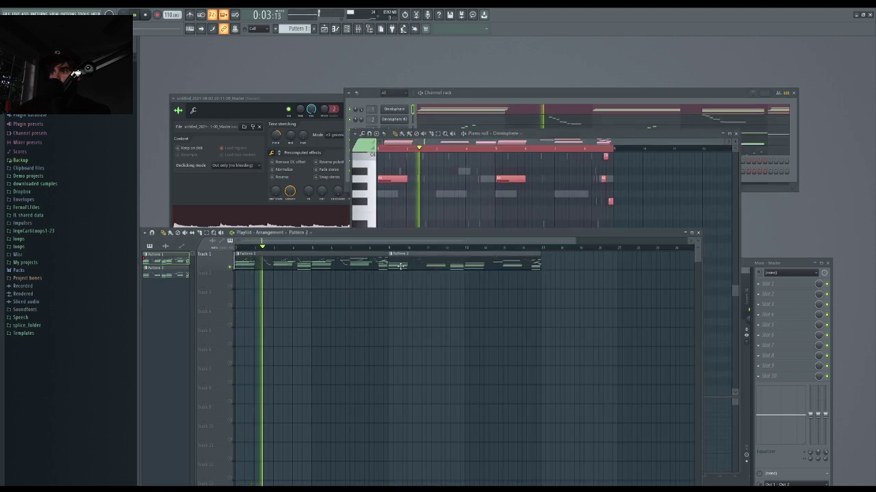
- Raise all notes of the first Omnisphere channel in Pattern 2 by one octave and play from the start of its clip
{"action": "double_click", "coordinate": [406, 265]}
{"action": "left_click", "coordinate": [409, 111]}
{"action": "left_click", "coordinate": [413, 111]}
{"action": "key", "text": "ctrl+a"}
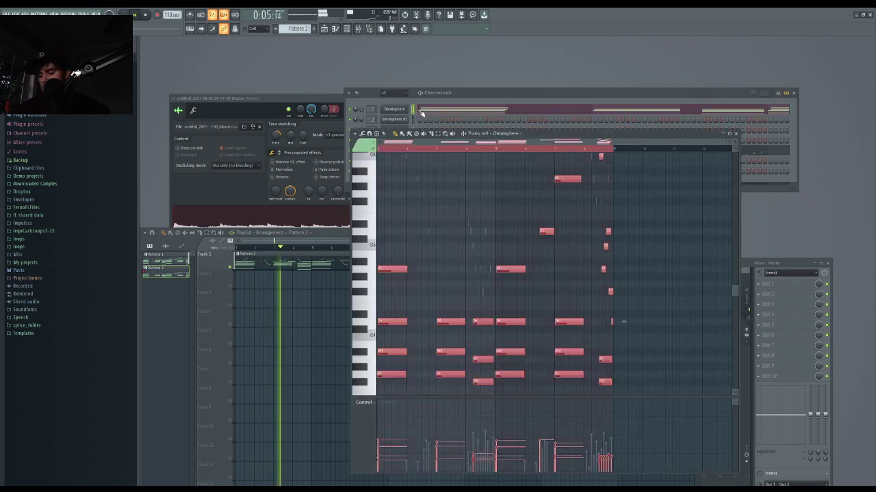
{"action": "left_click", "coordinate": [339, 234]}
{"action": "left_click", "coordinate": [384, 247]}
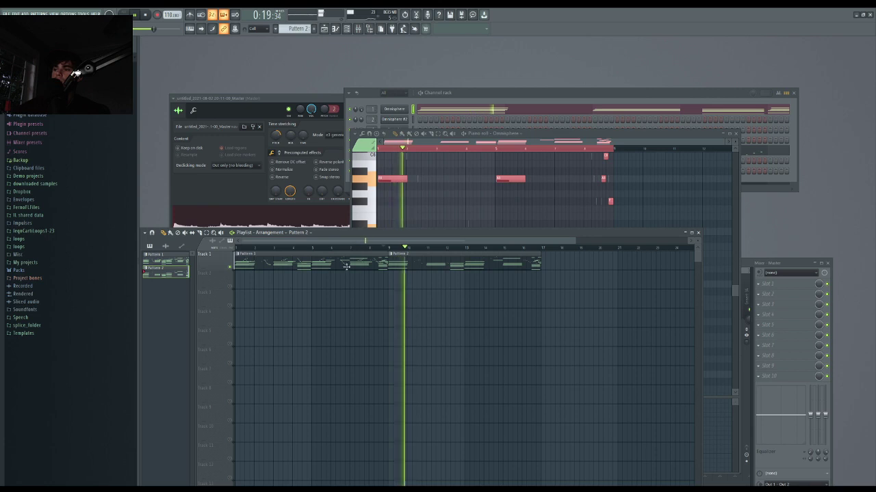
- Stop playback and move the Pattern 2 clip on Track 1 to bar 11, leaving a two-bar gap after Pattern 1
{"action": "left_click_drag", "start_coordinate": [415, 263], "coordinate": [491, 263]}
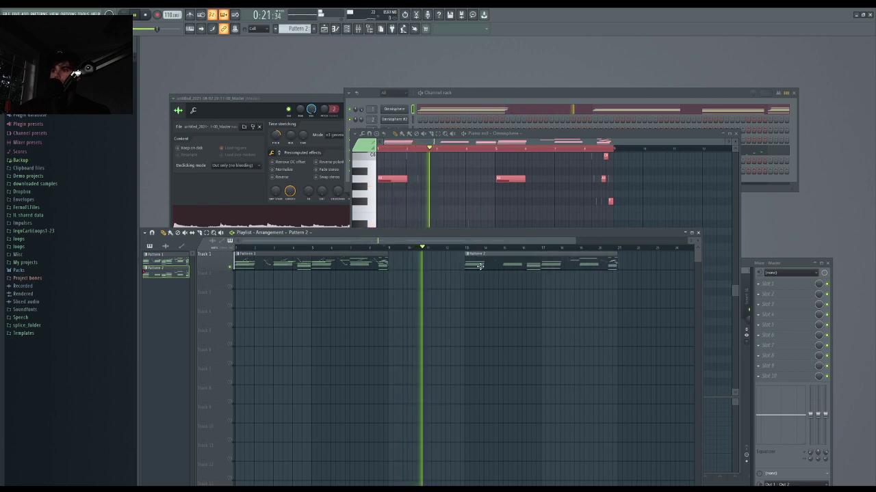
{"action": "key", "text": "space"}
{"action": "left_click_drag", "start_coordinate": [314, 249], "coordinate": [246, 249]}
{"action": "left_click", "coordinate": [369, 32]}
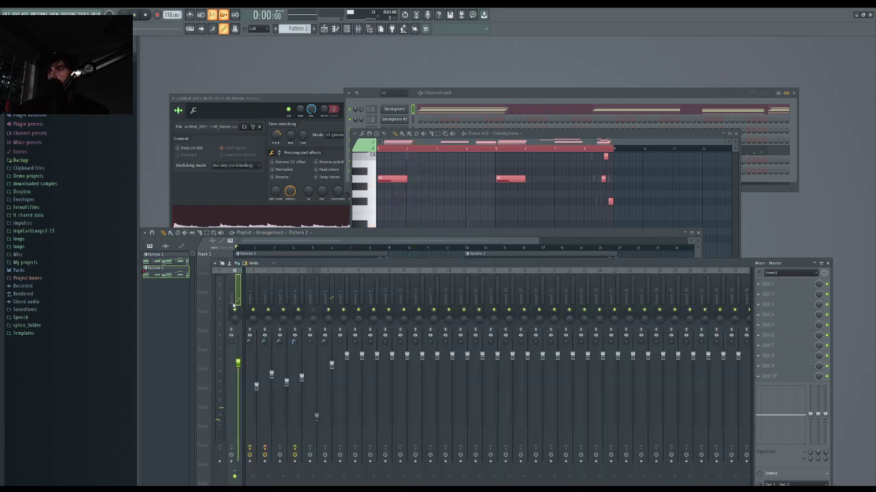
{"action": "left_click_drag", "start_coordinate": [471, 254], "coordinate": [432, 254]}
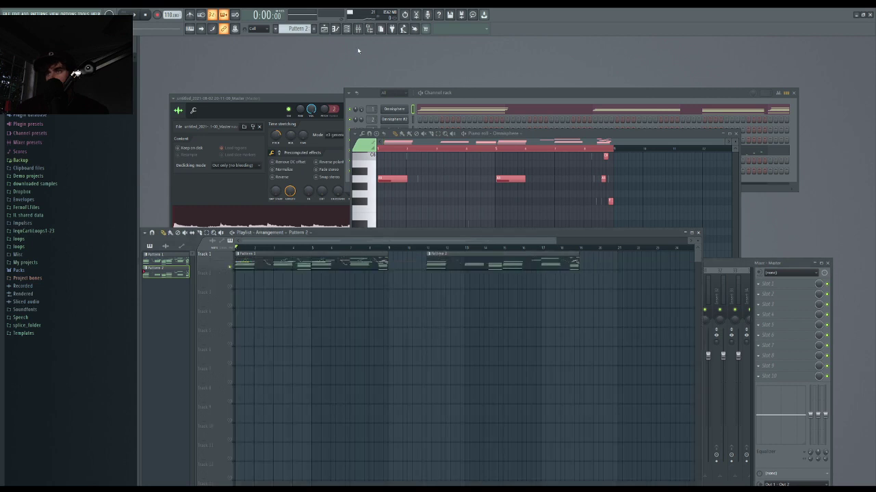
- Render the arrangement from the mixer's Master track into an audio clip on Track 2
{"action": "left_click", "coordinate": [358, 29]}
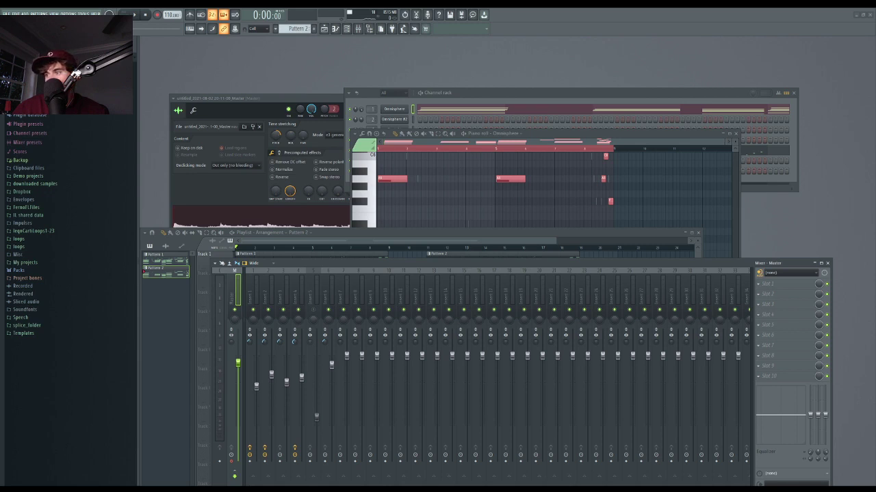
{"action": "left_click", "coordinate": [297, 477]}
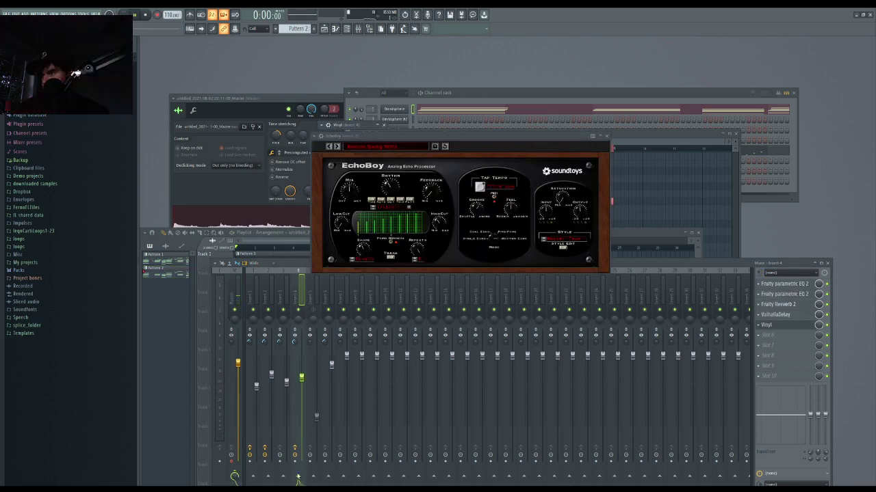
{"action": "left_click", "coordinate": [240, 244]}
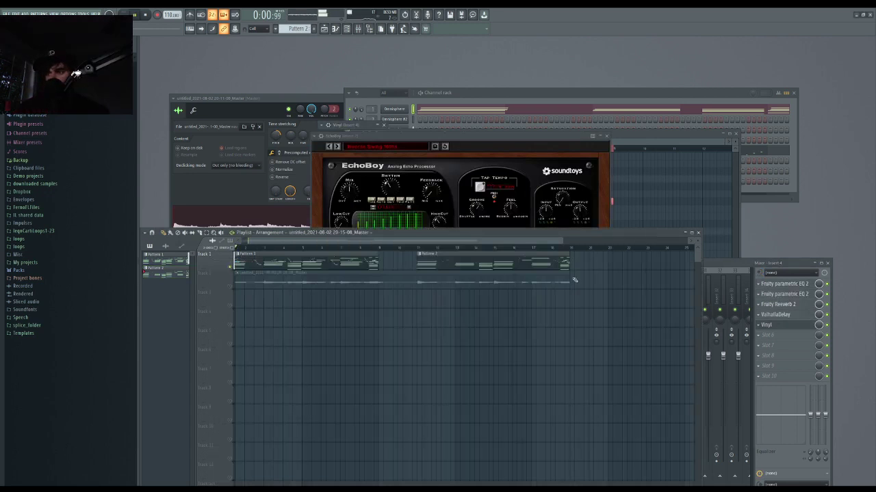
- Solo Track 2, set its rendered clip's time-stretching mode to e3 generic, and play it
{"action": "double_click", "coordinate": [247, 282]}
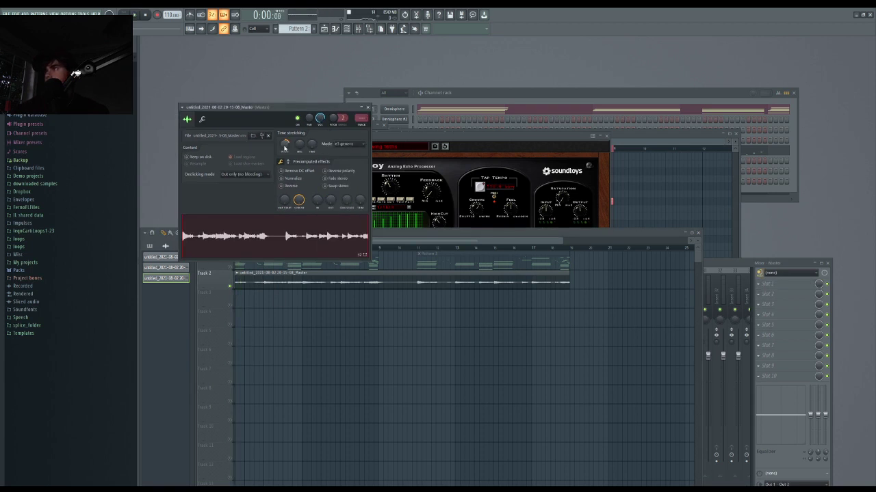
{"action": "key", "text": "space"}
{"action": "left_click", "coordinate": [367, 108]}
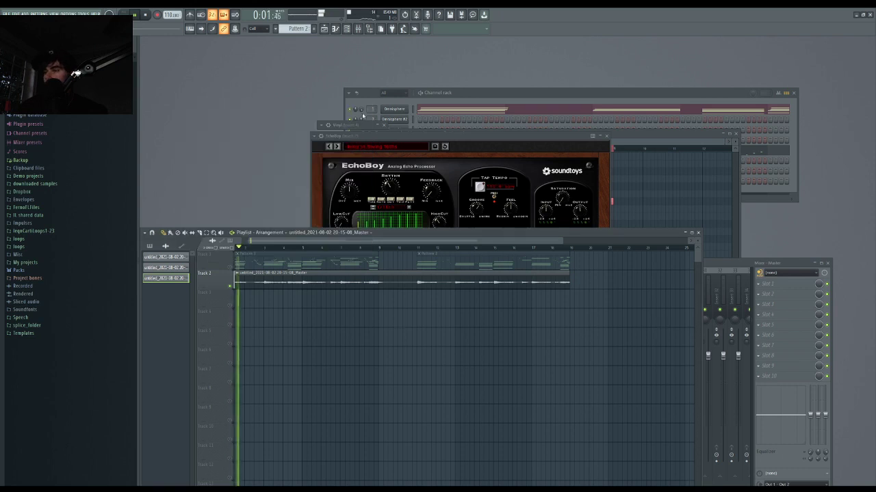
- Route the rendered clip on Track 2 to mixer insert 10 and stop playback
{"action": "double_click", "coordinate": [338, 279]}
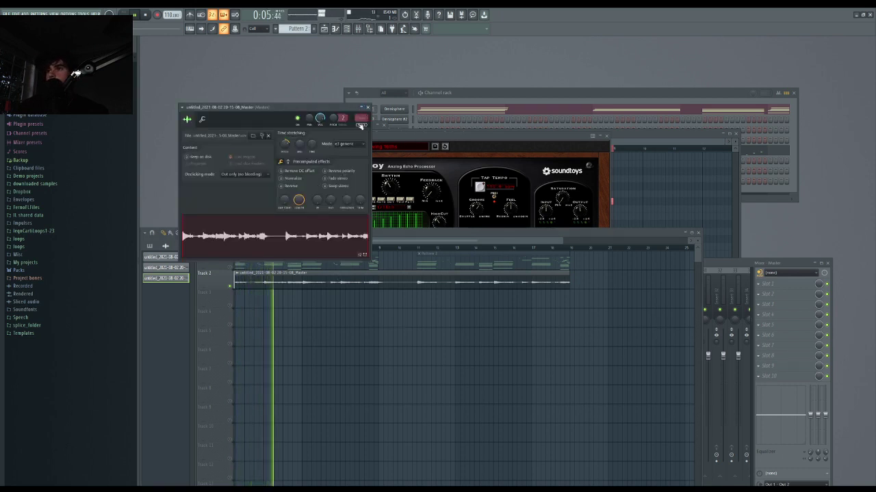
{"action": "left_click_drag", "start_coordinate": [361, 118], "coordinate": [361, 114]}
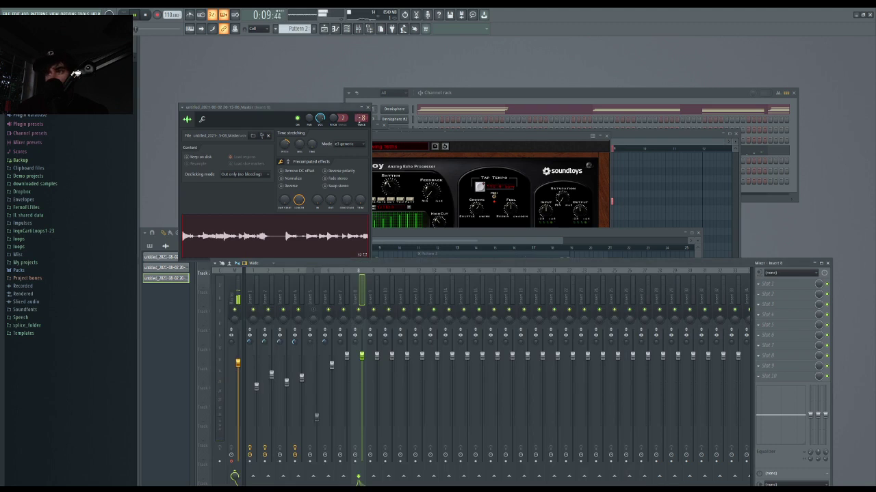
{"action": "left_click_drag", "start_coordinate": [363, 120], "coordinate": [363, 115]}
{"action": "key", "text": "space"}
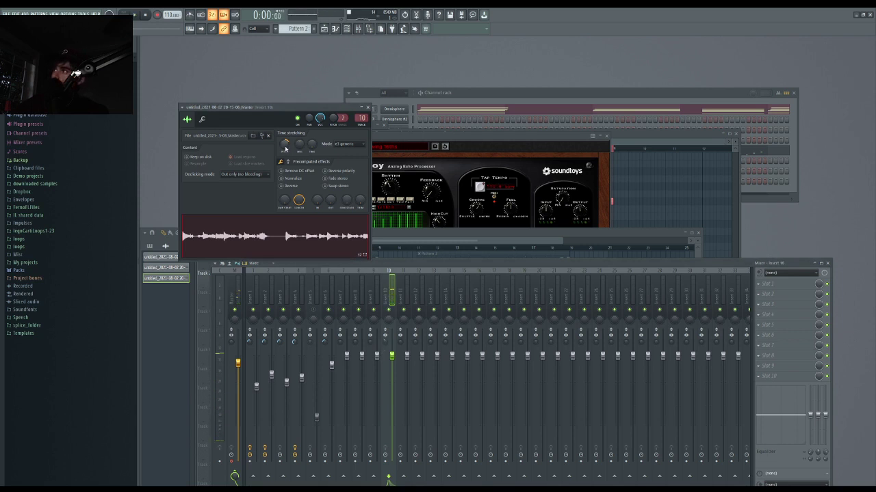
- Load Tremolator into the second effect slot of mixer insert 10 and audition it on the rendered clip
{"action": "key", "text": "space"}
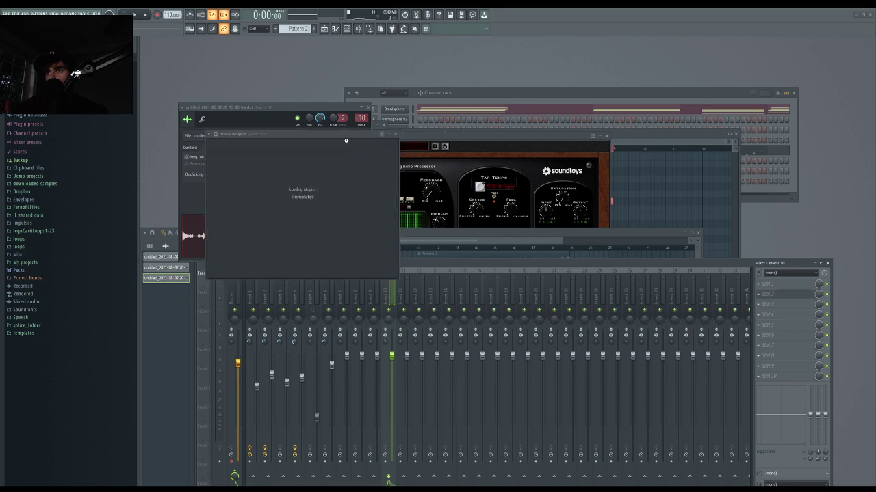
{"action": "key", "text": "space"}
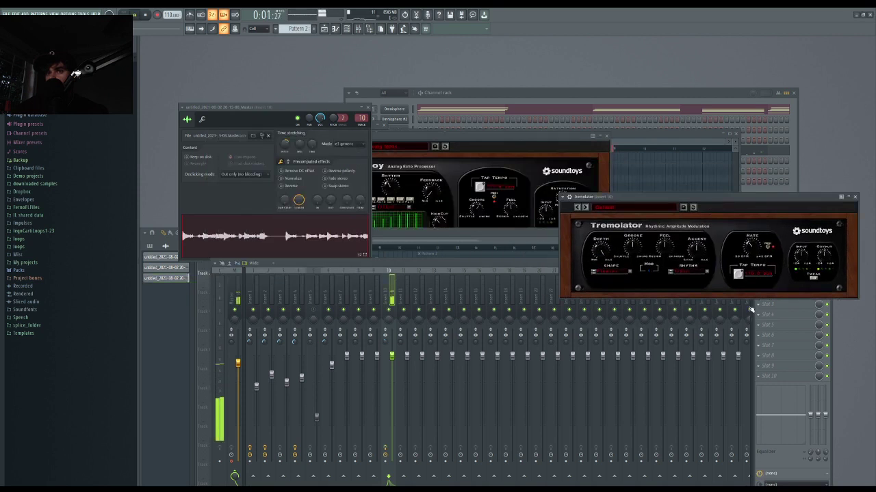
{"action": "left_click", "coordinate": [506, 268]}
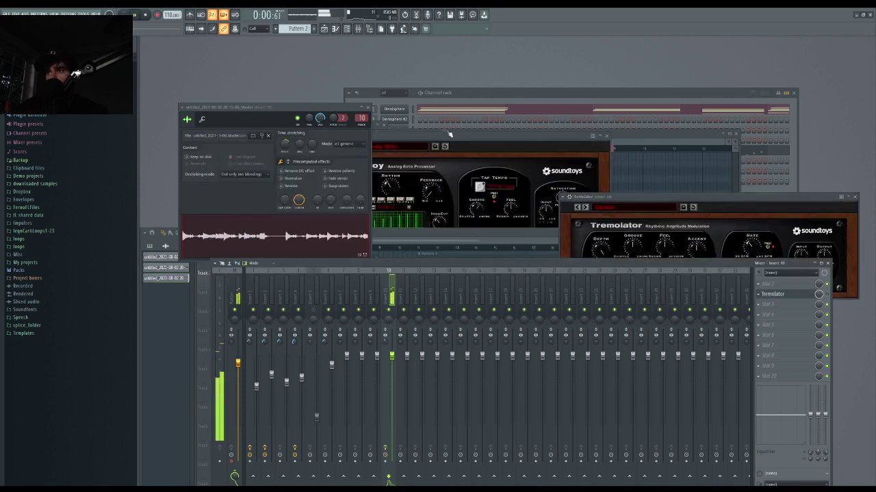
{"action": "key", "text": "space"}
- Create a new pattern after Pattern 2 and name it fl's
{"action": "left_click", "coordinate": [325, 29]}
{"action": "left_click", "coordinate": [314, 29]}
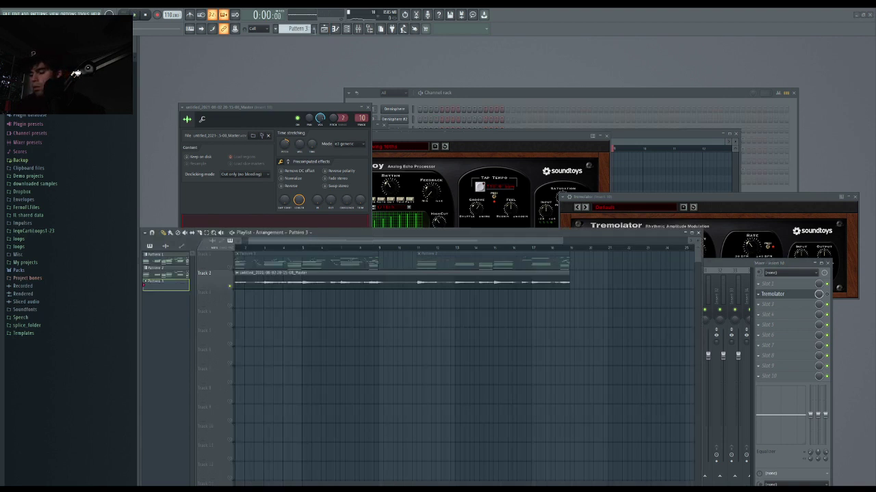
{"action": "type", "text": "fl's"}
{"action": "key", "text": "Return"}
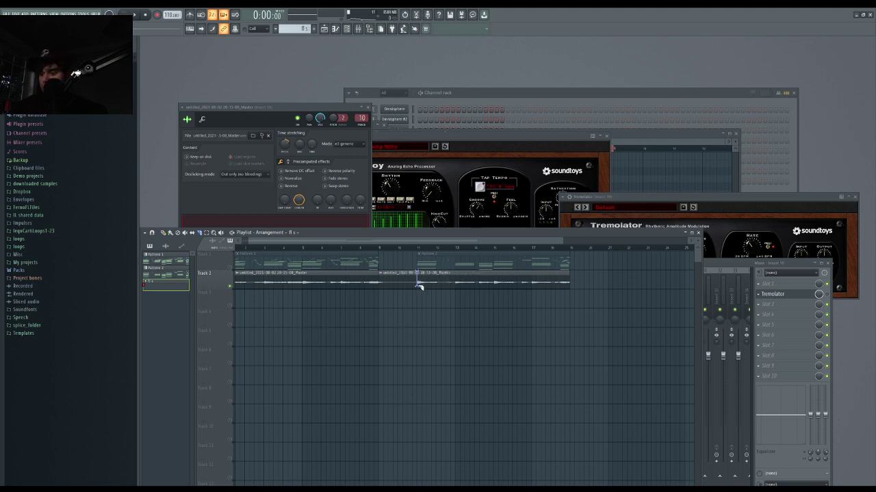
- Delete the sliced-off gap from the Track 2 audio and move its second part and the Pattern 2 clip to bar 9
{"action": "key", "text": "p"}
{"action": "right_click", "coordinate": [409, 283]}
{"action": "left_click_drag", "start_coordinate": [418, 286], "coordinate": [399, 280]}
{"action": "left_click_drag", "start_coordinate": [448, 261], "coordinate": [410, 260]}
{"action": "key", "text": "space"}
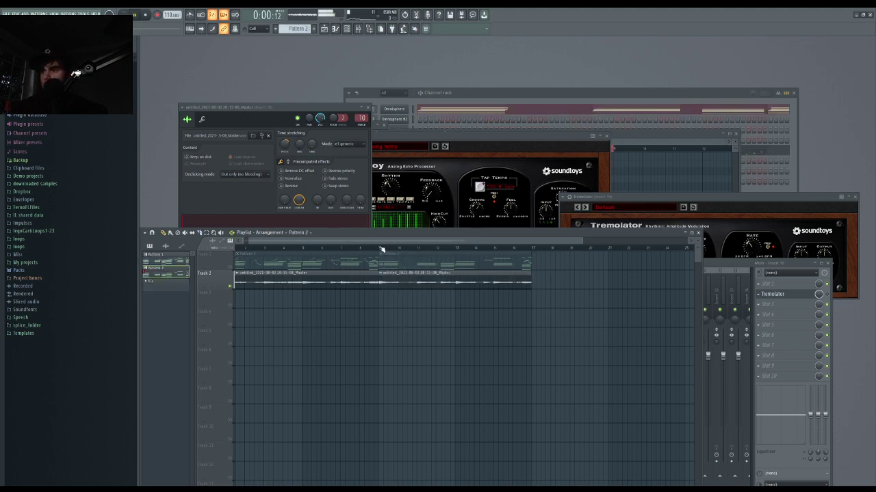
- Play the arrangement, lower the volume of mixer insert 10 slightly, and select the Master track
{"action": "left_click", "coordinate": [358, 28]}
{"action": "key", "text": "space"}
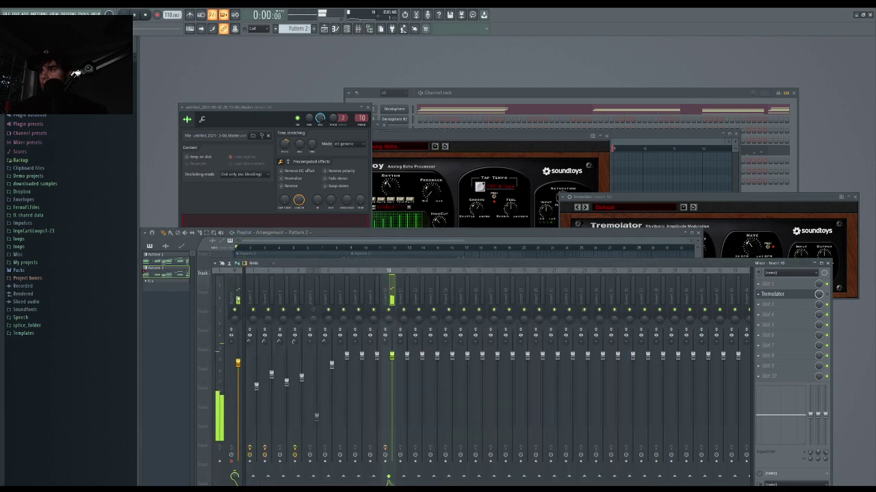
{"action": "key", "text": "space"}
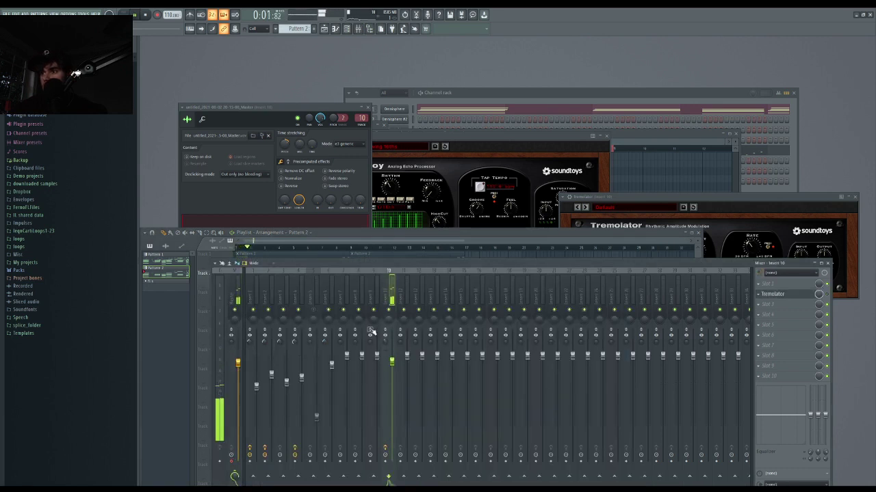
{"action": "left_click", "coordinate": [237, 297]}
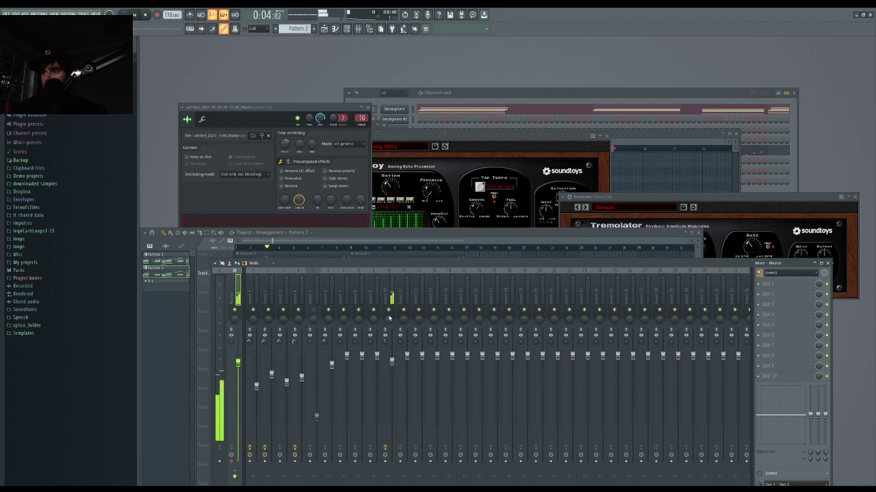
- Render the effected audio from the Master track into a new clip on Track 3 and solo that track for playback
{"action": "key", "text": "space"}
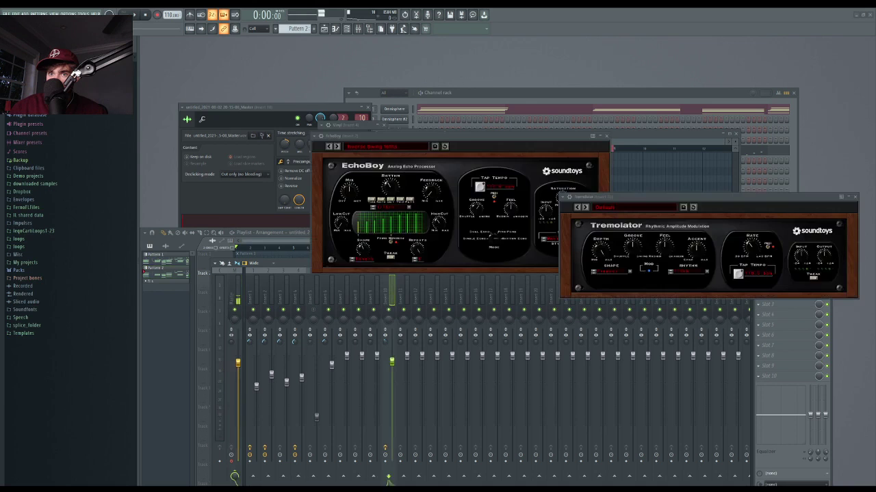
{"action": "left_click", "coordinate": [241, 246]}
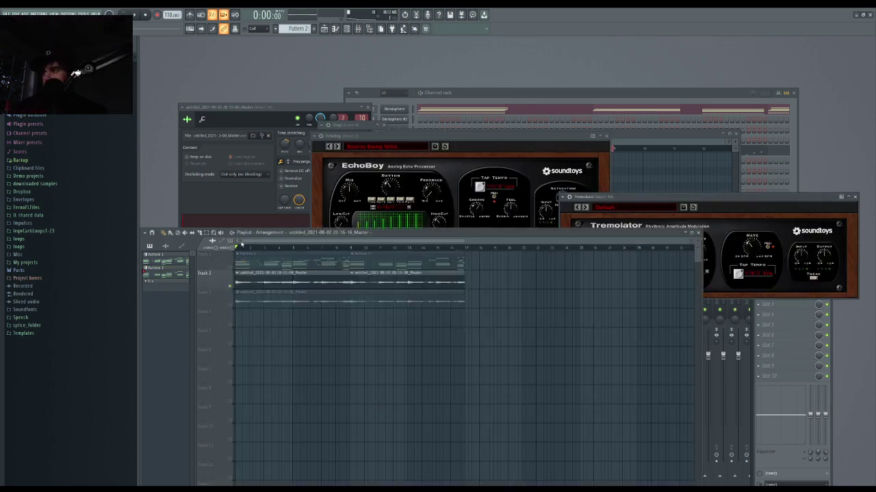
{"action": "right_click", "coordinate": [231, 306]}
{"action": "key", "text": "space"}
- Set the Track 3 clip's time-stretching mode to e3 generic, audition it, and close its channel settings
{"action": "double_click", "coordinate": [298, 291]}
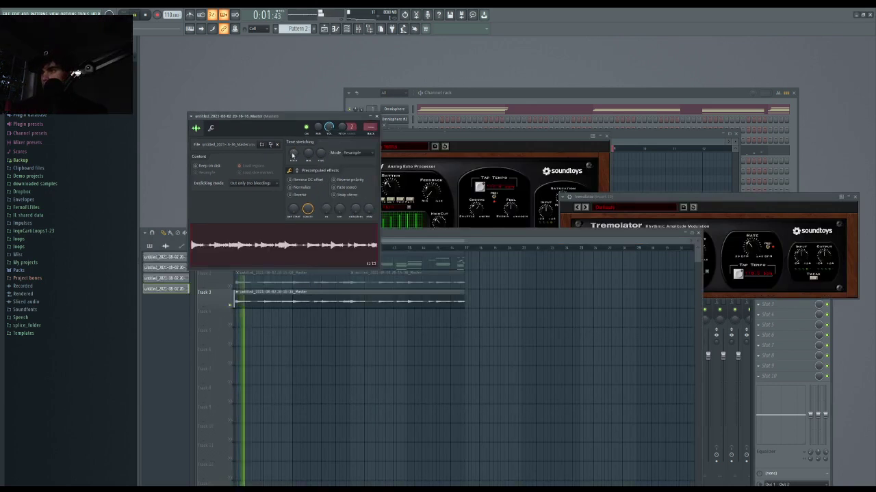
{"action": "key", "text": "space"}
{"action": "left_click", "coordinate": [366, 153]}
{"action": "left_click", "coordinate": [385, 195]}
{"action": "key", "text": "space"}
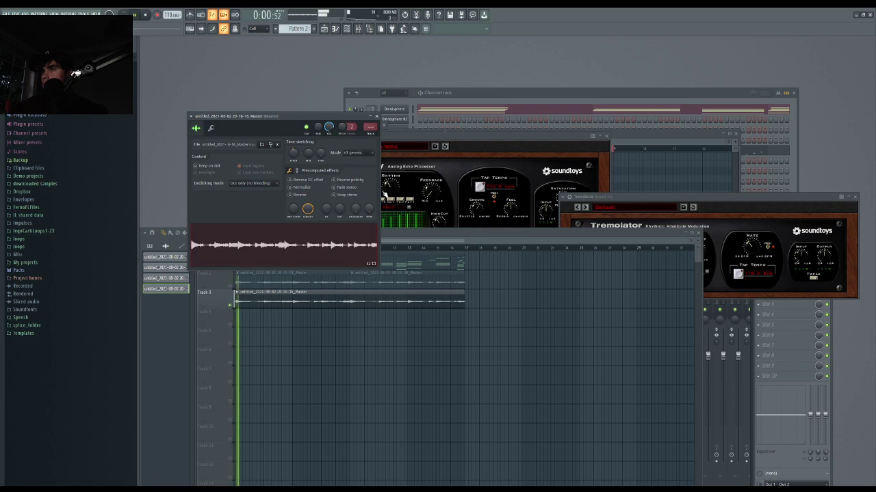
{"action": "left_click", "coordinate": [377, 117]}
{"action": "key", "text": "space"}
- Add a Fruity Slicer channel to the channel rack below the rendered audio channels
{"action": "left_click", "coordinate": [358, 29]}
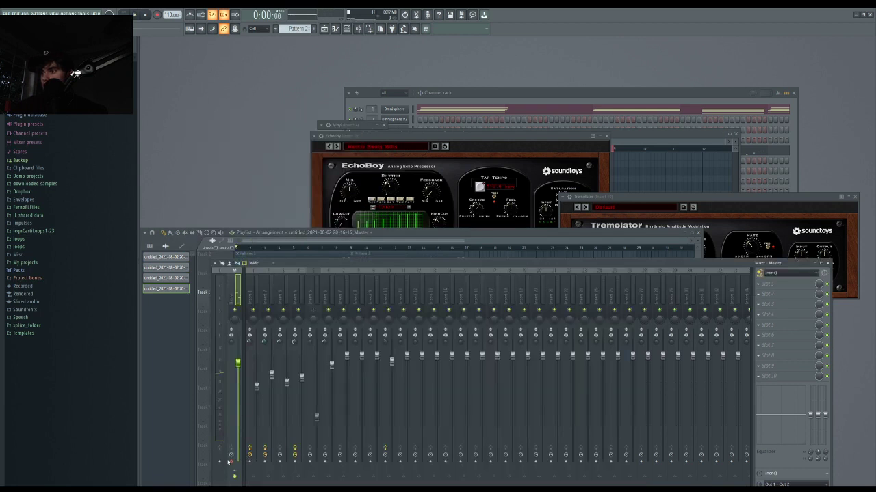
{"action": "left_click", "coordinate": [404, 95]}
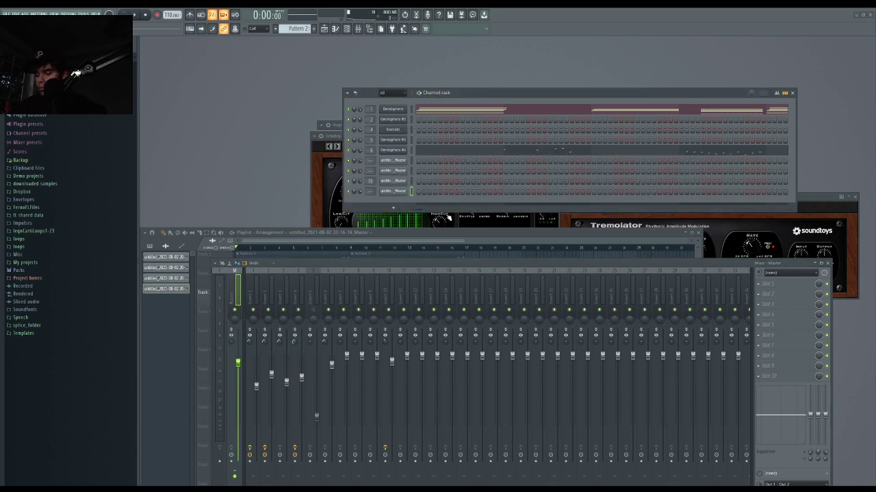
{"action": "left_click", "coordinate": [424, 206]}
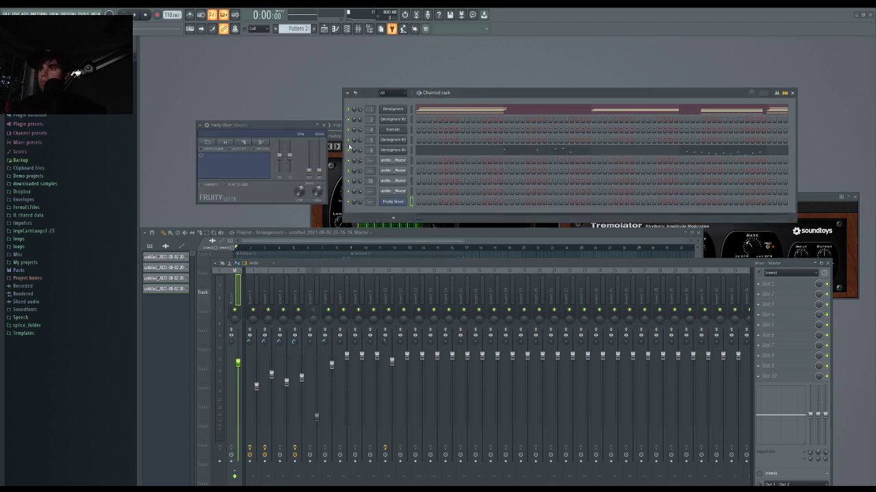
- Load the audio clip from track 3 of the playlist into the Fruity Slicer channel and play it
{"action": "key", "text": "space"}
{"action": "left_click", "coordinate": [334, 242]}
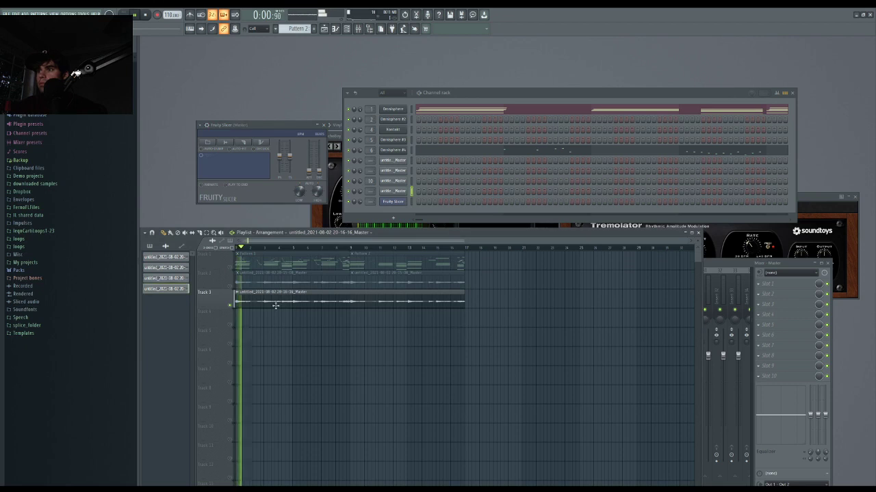
{"action": "double_click", "coordinate": [276, 304]}
{"action": "key", "text": "space"}
{"action": "left_click_drag", "start_coordinate": [307, 254], "coordinate": [385, 201]}
{"action": "key", "text": "space"}
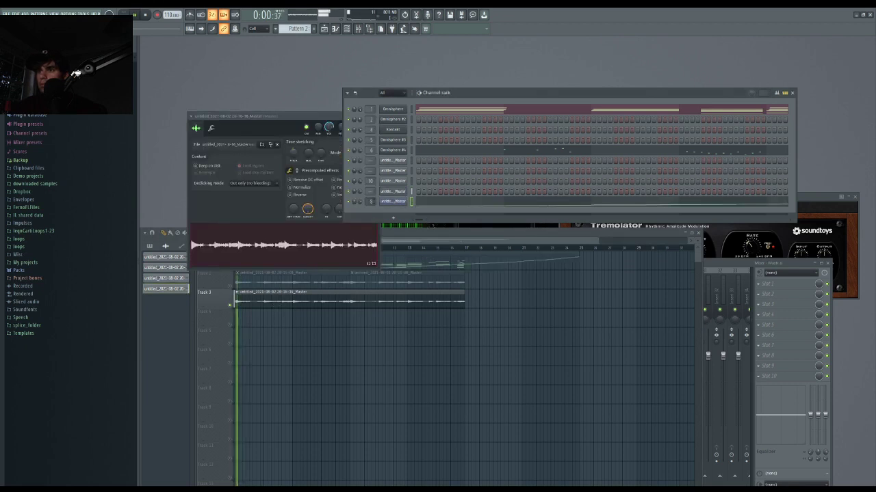
- Put the Pattern 2 clip with the slice notes on playlist track 5, solo that track and play it briefly
{"action": "left_click", "coordinate": [234, 342]}
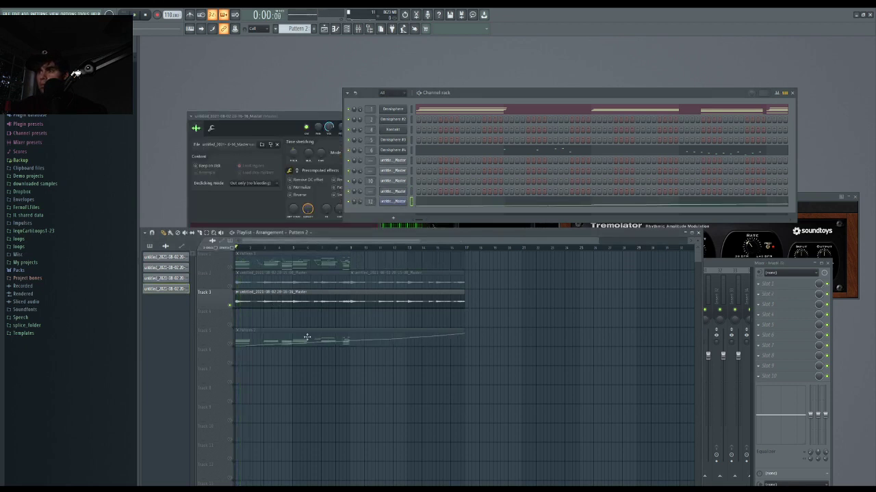
{"action": "left_click", "coordinate": [221, 334]}
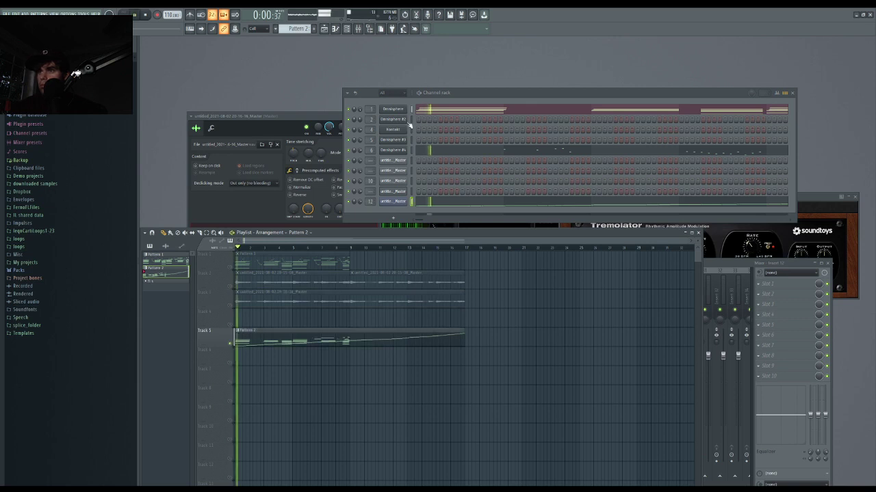
{"action": "key", "text": "space"}
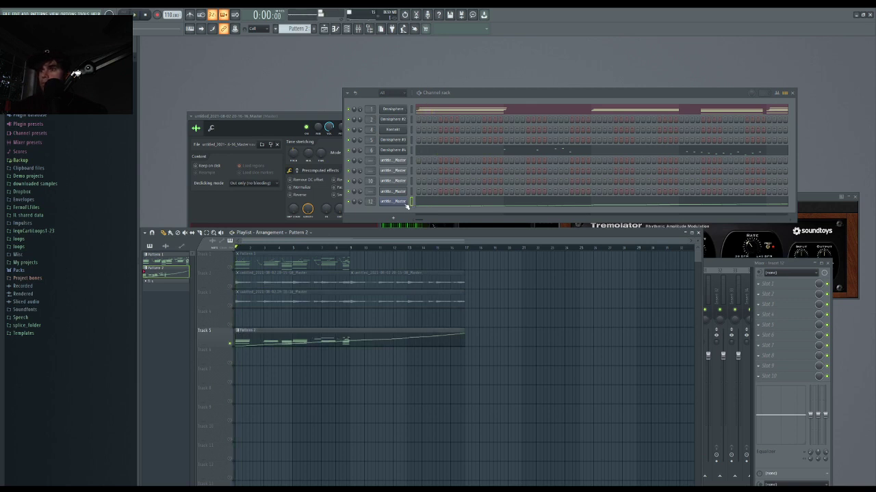
- Move the sliced channel's notes out of Pattern 2 into the piano roll of the new Pattern 5
{"action": "left_click", "coordinate": [408, 203]}
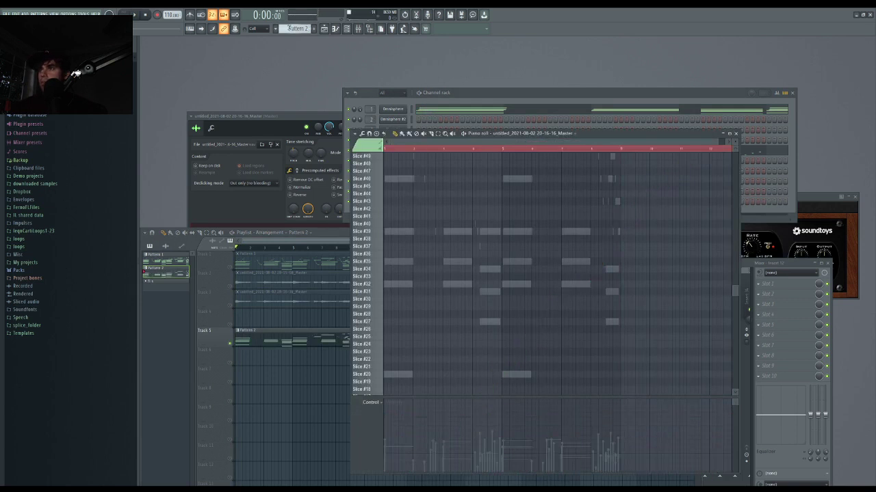
{"action": "left_click", "coordinate": [288, 28]}
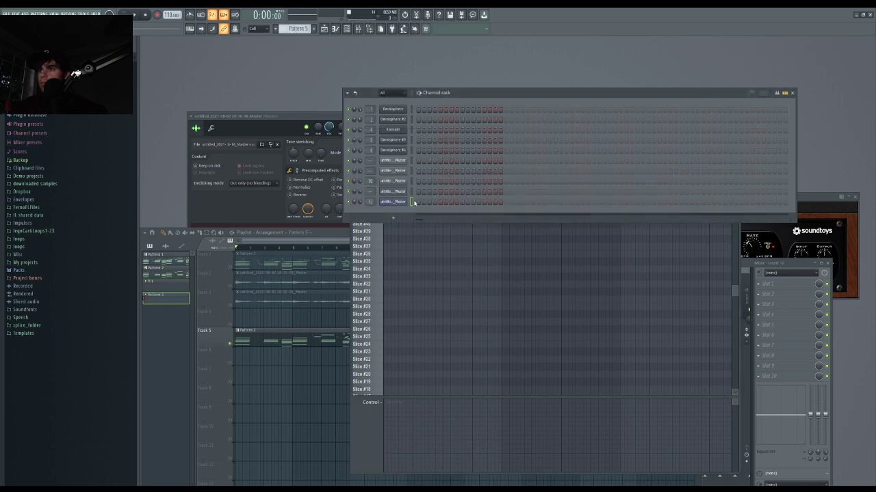
{"action": "left_click", "coordinate": [414, 203]}
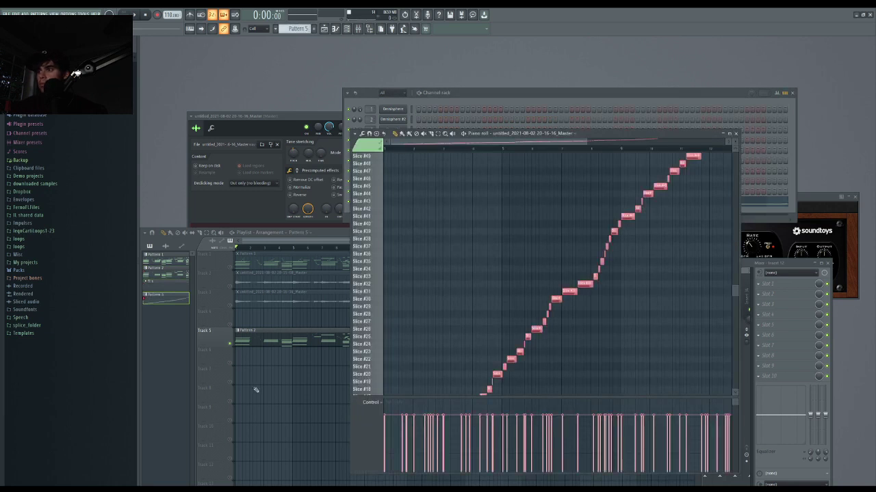
- Place Pattern 5 at the start of playlist track 7, solo that track and play it briefly
{"action": "left_click", "coordinate": [240, 381]}
{"action": "left_click", "coordinate": [230, 382]}
{"action": "key", "text": "space"}
{"action": "key", "text": "space"}
{"action": "left_click", "coordinate": [230, 344]}
{"action": "key", "text": "space"}
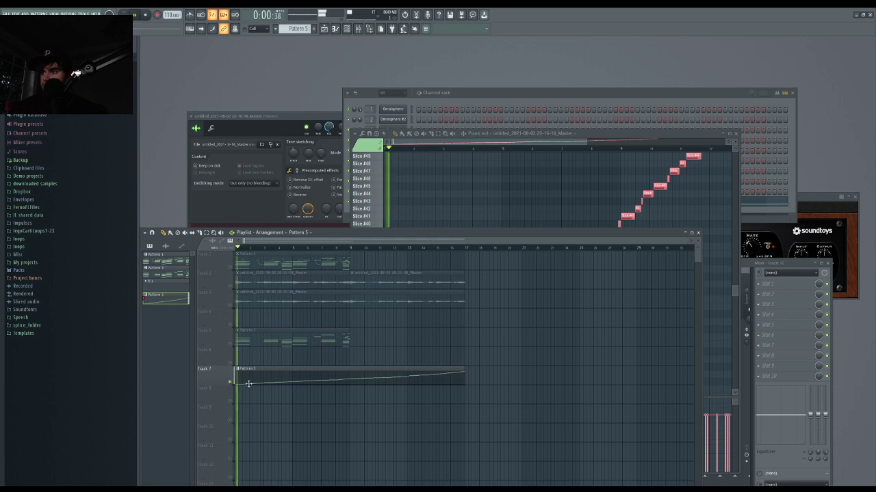
{"action": "key", "text": "space"}
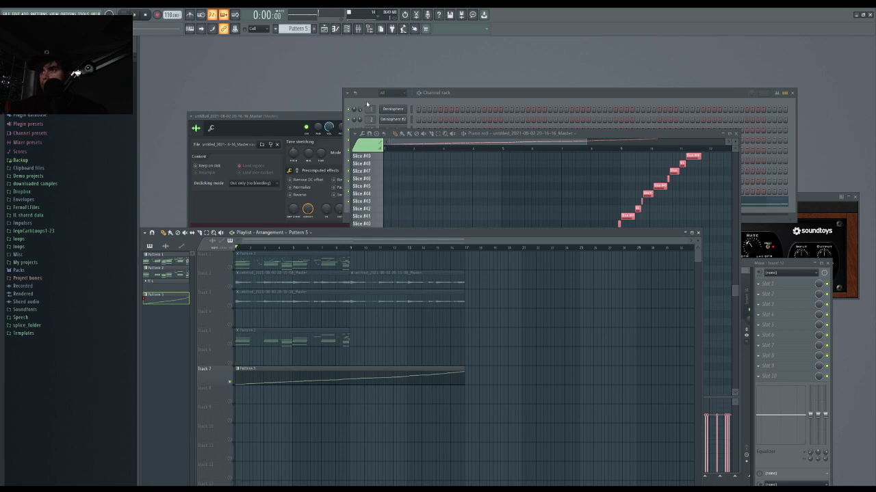
- Reslice the loaded sample by beat in Fruity Slicer and play the resulting pattern
{"action": "left_click", "coordinate": [735, 133]}
{"action": "left_click", "coordinate": [403, 202]}
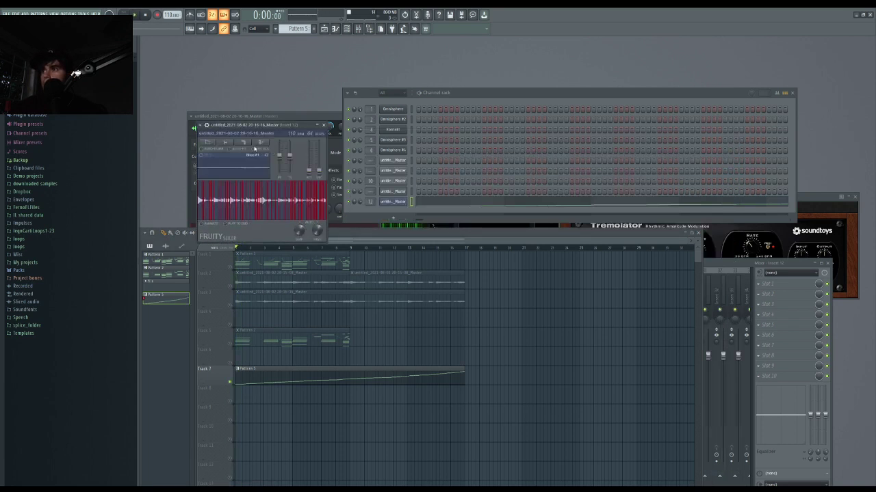
{"action": "key", "text": "space"}
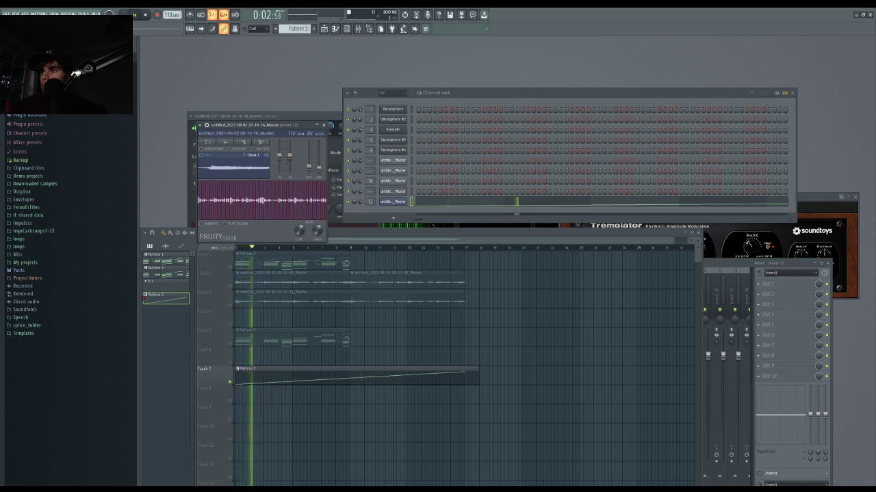
{"action": "key", "text": "space"}
- Delete the leftover Beat 65 note at the end of Pattern 5 in the sliced channel's piano roll
{"action": "left_click", "coordinate": [406, 201]}
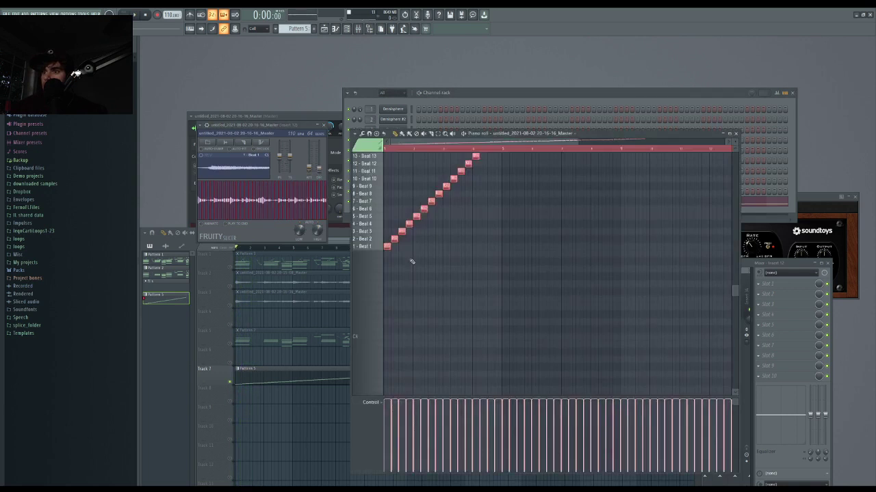
{"action": "key", "text": "space"}
{"action": "scroll", "coordinate": [493, 264], "scroll_direction": "up", "scroll_amount": 5}
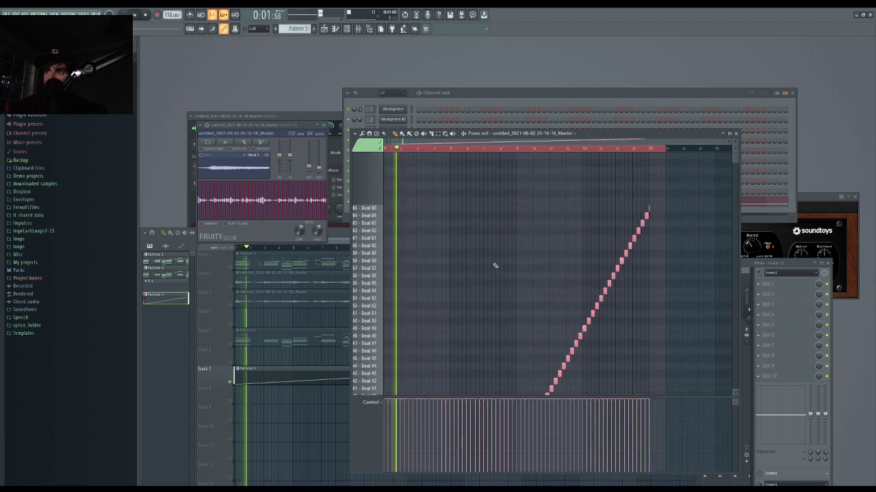
{"action": "scroll", "coordinate": [631, 224], "scroll_direction": "up", "scroll_amount": 5, "text": "ctrl"}
{"action": "left_click", "coordinate": [621, 217]}
{"action": "scroll", "coordinate": [620, 219], "scroll_direction": "down", "scroll_amount": 3, "text": "ctrl"}
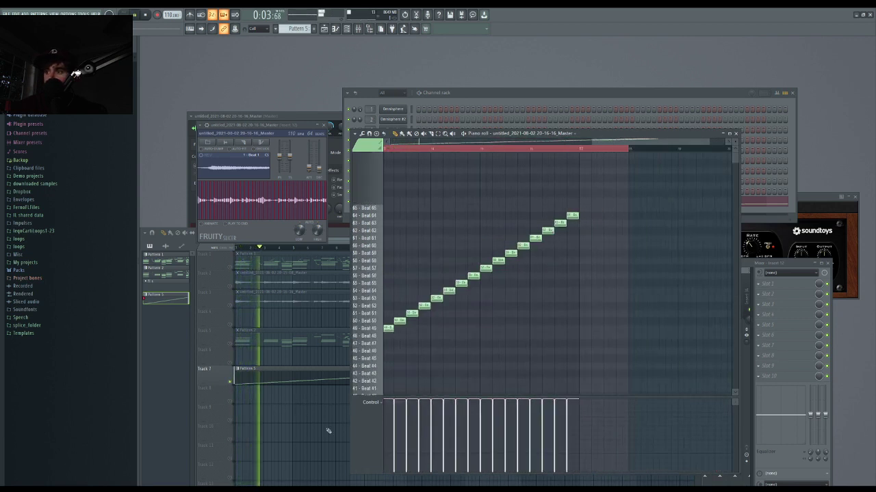
{"action": "scroll", "coordinate": [453, 296], "scroll_direction": "down", "scroll_amount": 3, "text": "ctrl"}
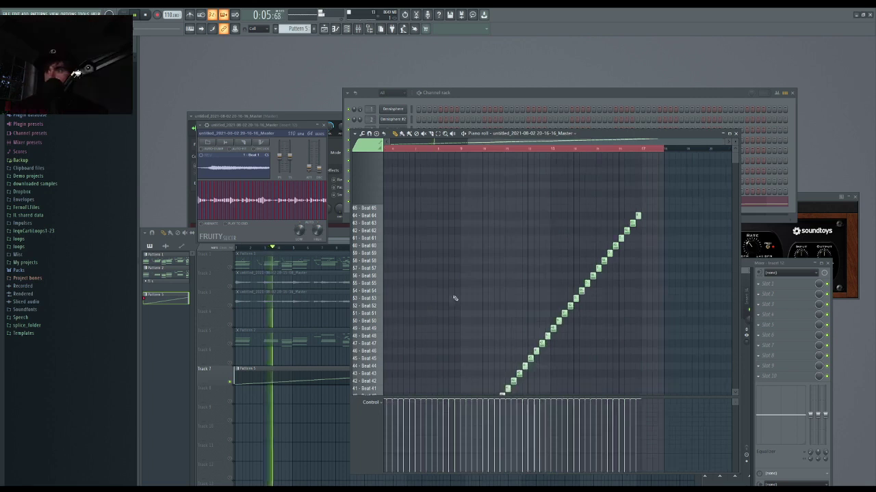
{"action": "scroll", "coordinate": [556, 269], "scroll_direction": "down", "scroll_amount": 2, "text": "ctrl"}
{"action": "key", "text": "ctrl+a"}
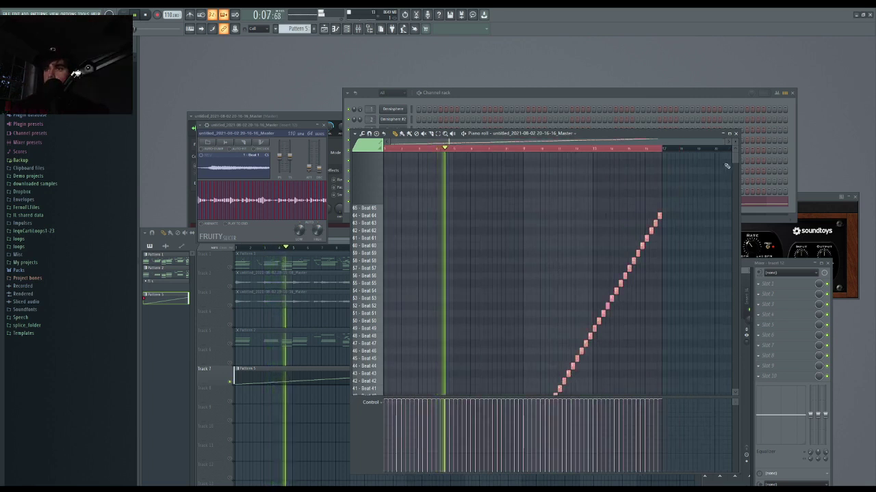
{"action": "left_click", "coordinate": [735, 134]}
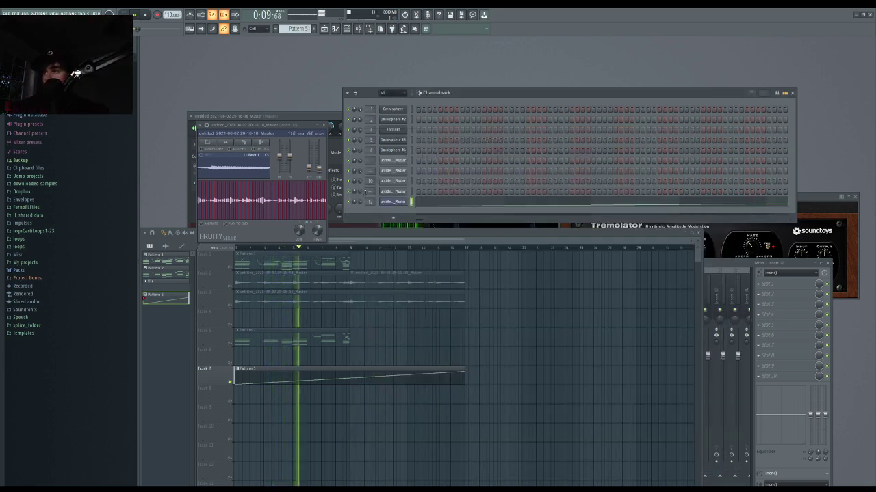
{"action": "key", "text": "space"}
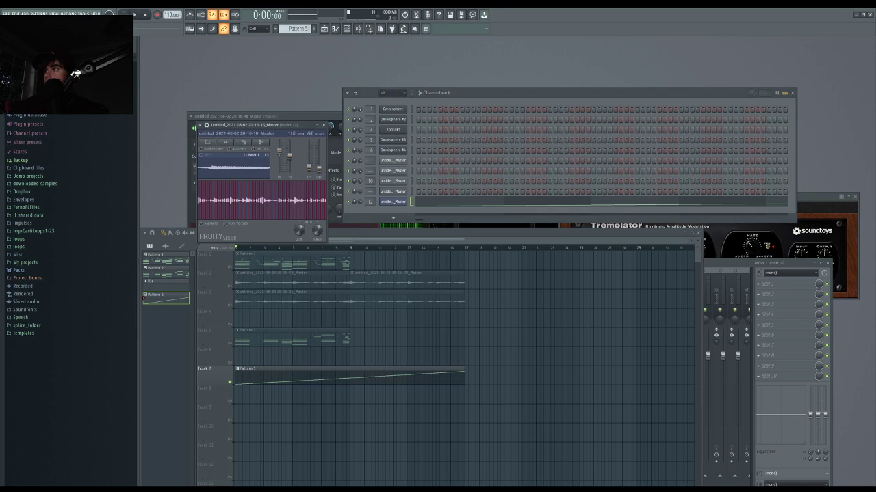
- Try a higher pitch shift in Fruity Slicer while playing the slices, and return it to its default
{"action": "key", "text": "space"}
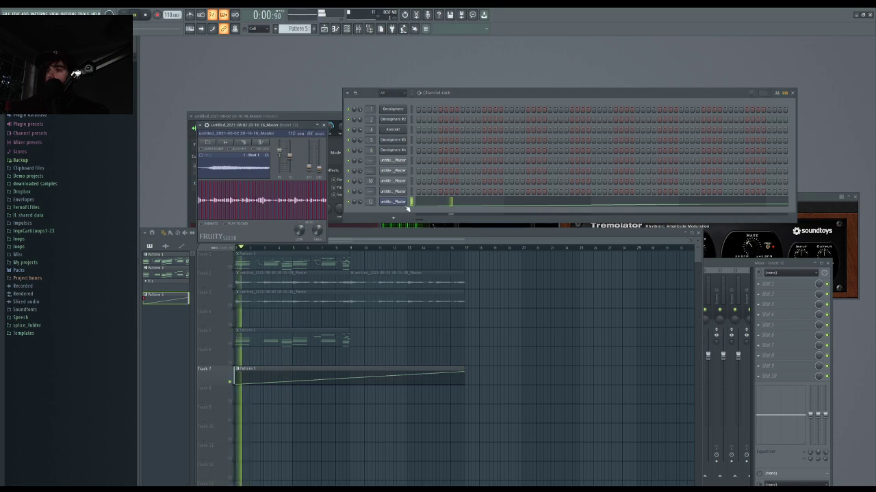
{"action": "key", "text": "space"}
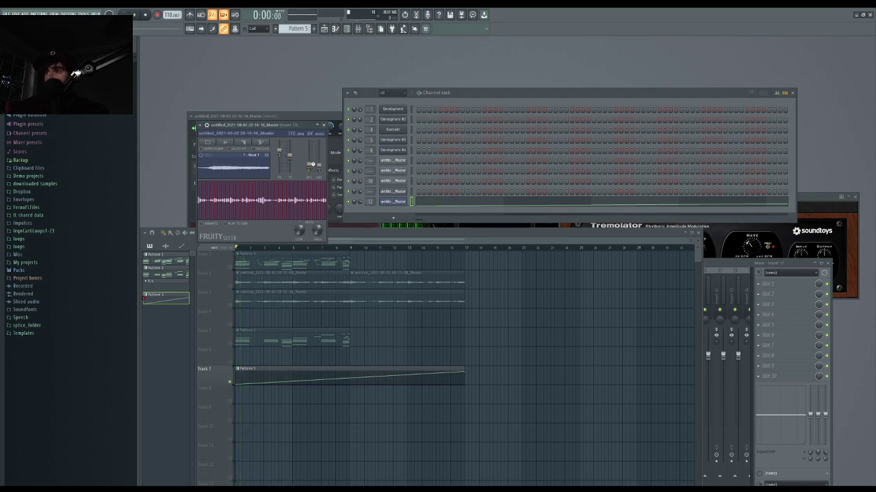
{"action": "key", "text": "space"}
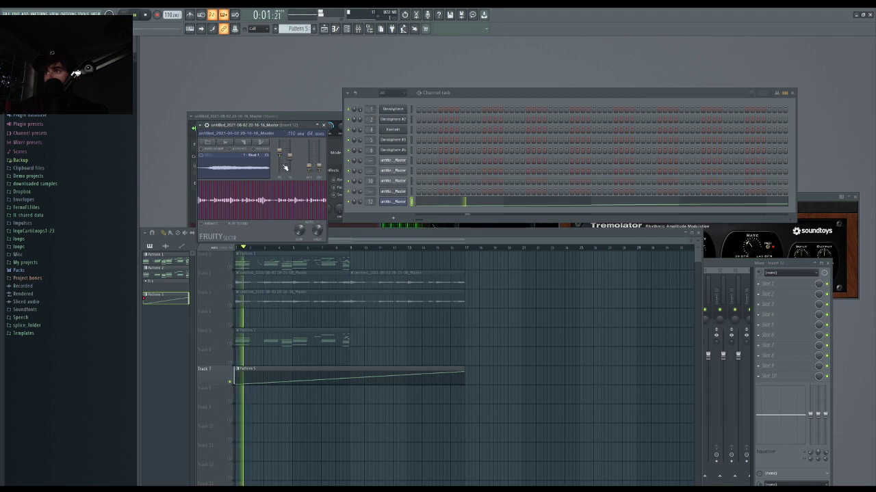
{"action": "key", "text": "space"}
{"action": "key", "text": "space"}
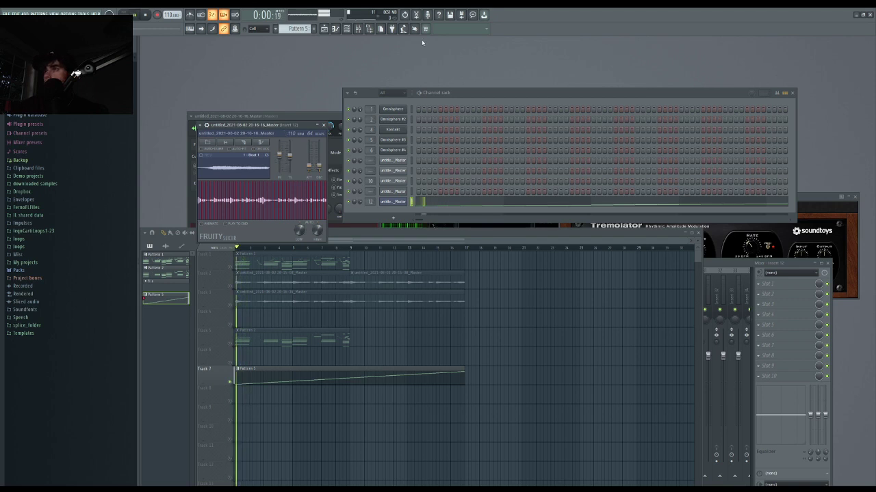
- Audition the beat slices of Pattern 5, checking mixer insert 12 and the sliced channel's notes in the piano roll
{"action": "key", "text": "F9"}
{"action": "left_click", "coordinate": [424, 309]}
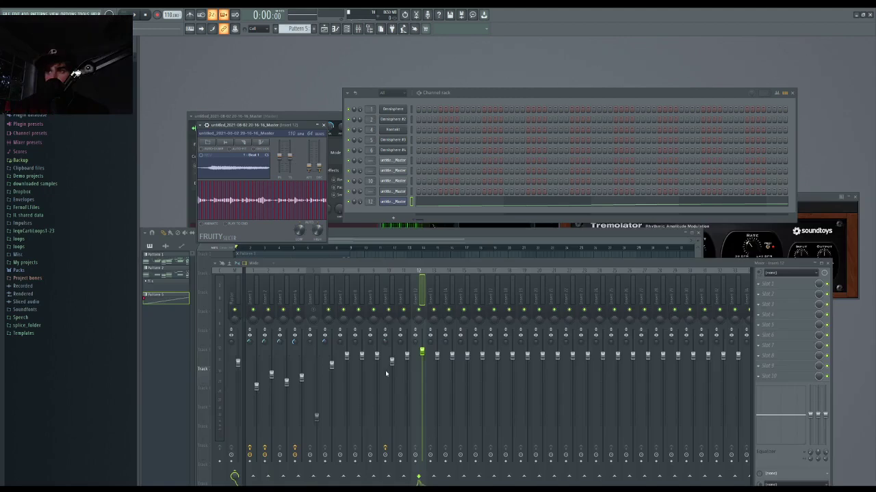
{"action": "key", "text": "space"}
{"action": "left_click", "coordinate": [409, 202]}
{"action": "key", "text": "space"}
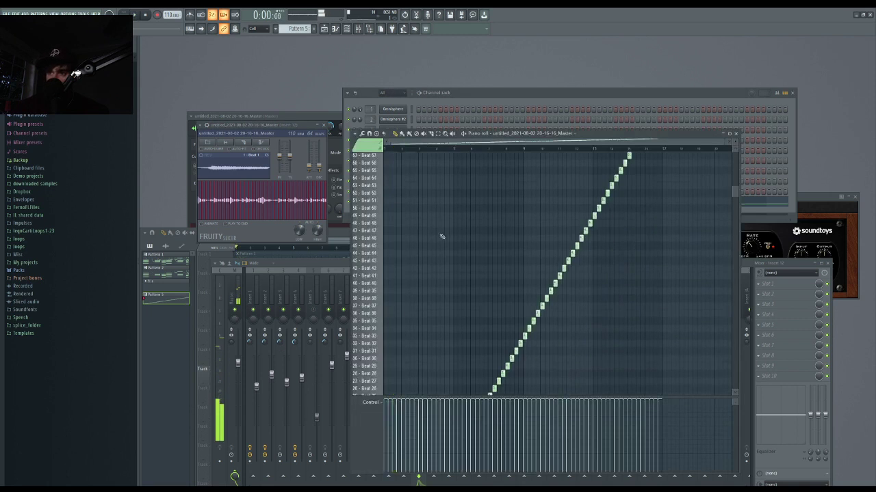
{"action": "key", "text": "space"}
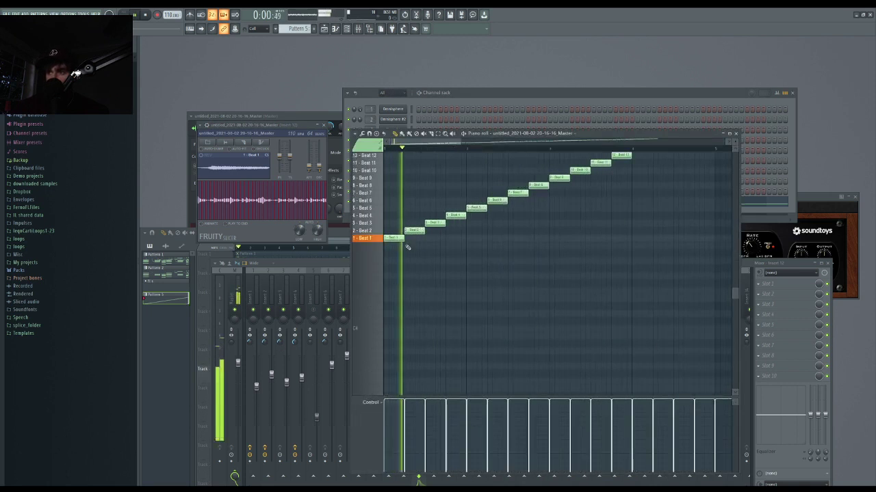
{"action": "key", "text": "space"}
{"action": "left_click_drag", "start_coordinate": [449, 204], "coordinate": [455, 212]}
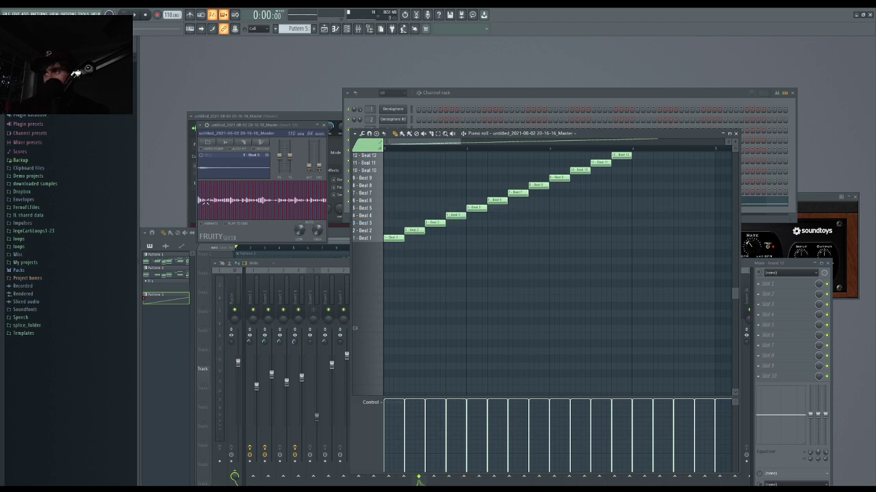
{"action": "key", "text": "space"}
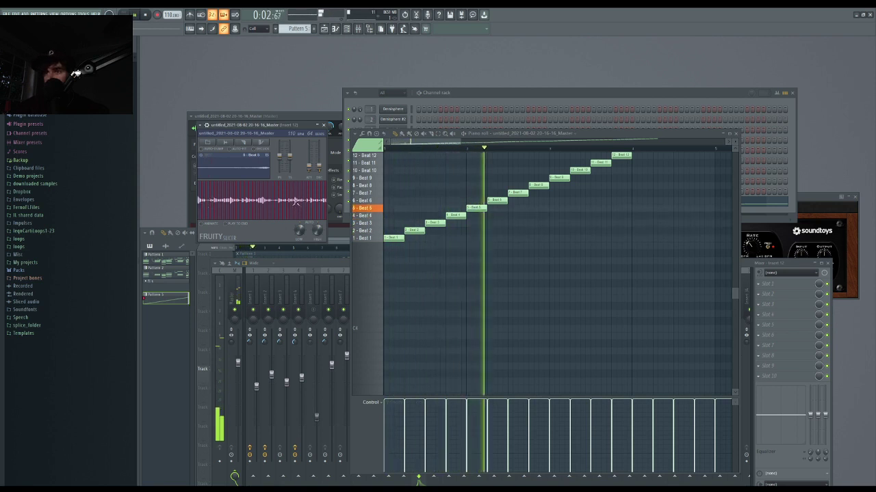
{"action": "key", "text": "space"}
{"action": "left_click", "coordinate": [738, 134]}
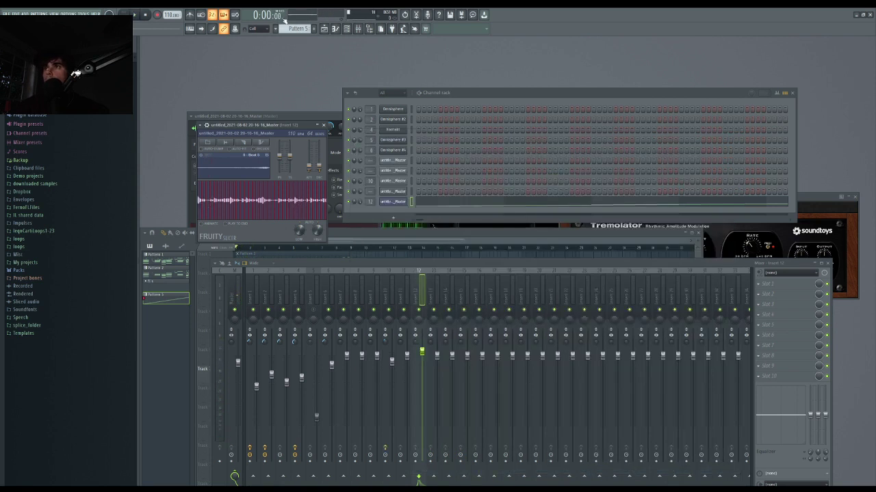
- Return to the playlist, play Pattern 5 once more and delete its clip from track 7
{"action": "left_click", "coordinate": [335, 28]}
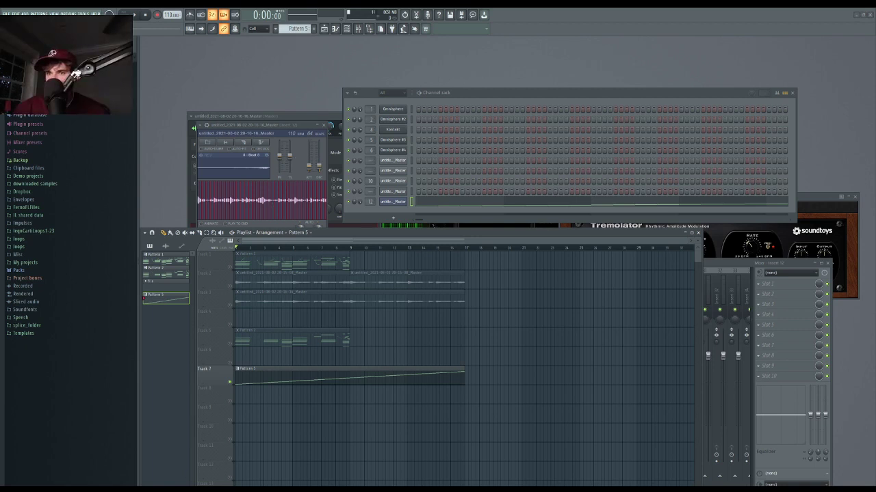
{"action": "key", "text": "space"}
{"action": "key", "text": "space"}
{"action": "right_click", "coordinate": [285, 383]}
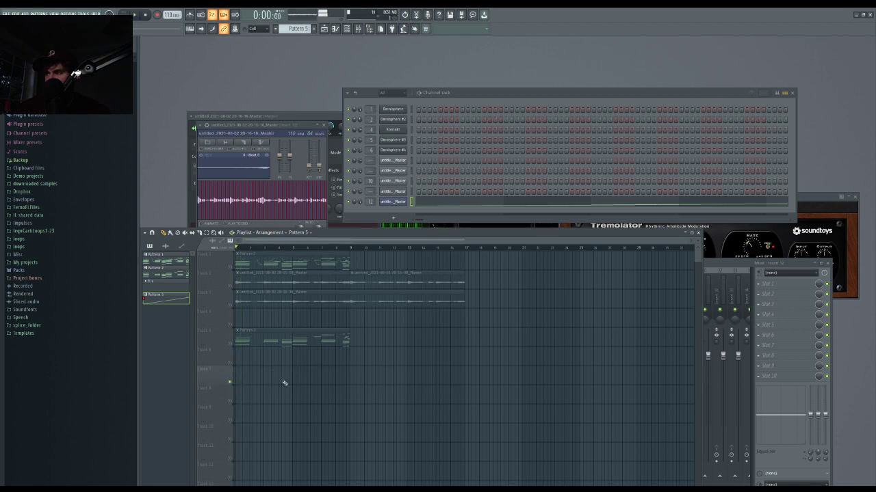
- Move the audio clip from track 3 to the start of track 7, solo track 7 and play it
{"action": "right_click", "coordinate": [229, 305]}
{"action": "left_click_drag", "start_coordinate": [239, 302], "coordinate": [211, 379]}
{"action": "right_click", "coordinate": [229, 381]}
{"action": "key", "text": "space"}
- Route the track 7 audio clip to mixer track 20 in its channel settings and solo that insert
{"action": "double_click", "coordinate": [240, 377]}
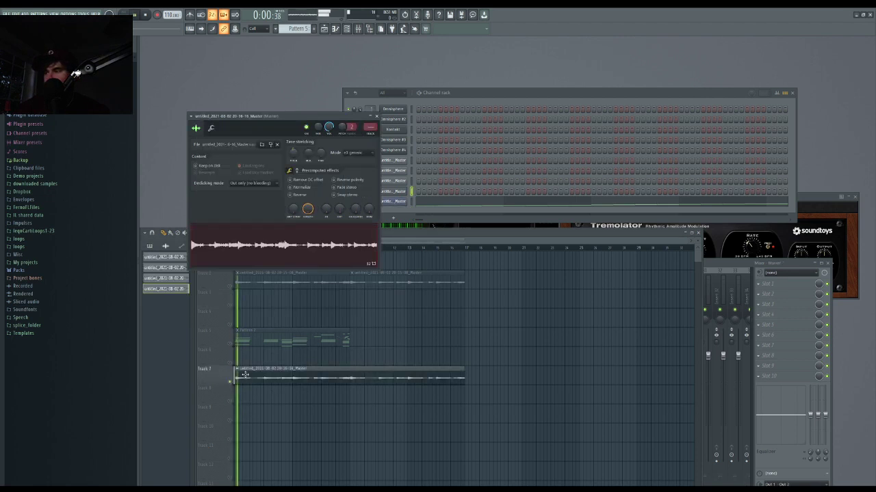
{"action": "key", "text": "space"}
{"action": "key", "text": "space"}
{"action": "left_click_drag", "start_coordinate": [370, 127], "coordinate": [370, 99]}
{"action": "key", "text": "space"}
{"action": "key", "text": "space"}
{"action": "right_click", "coordinate": [539, 310]}
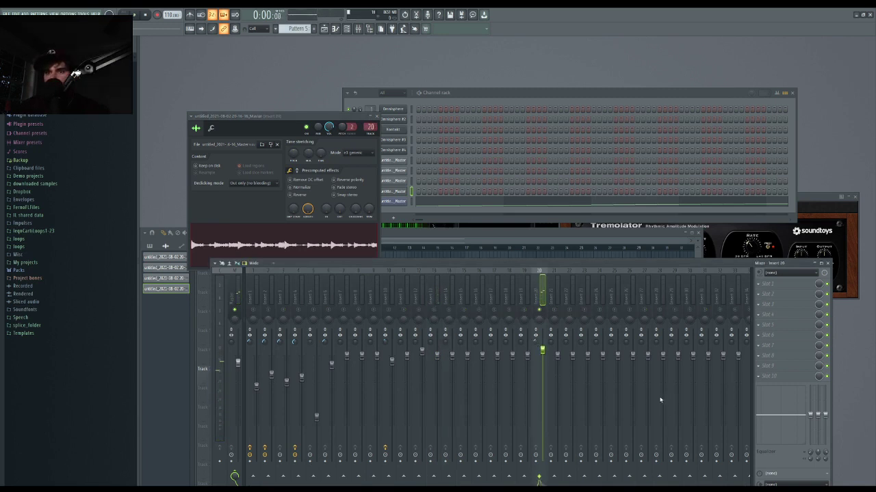
- Reverse the audio clip routed to mixer track 20 and bring the playlist back into view
{"action": "left_click", "coordinate": [290, 196]}
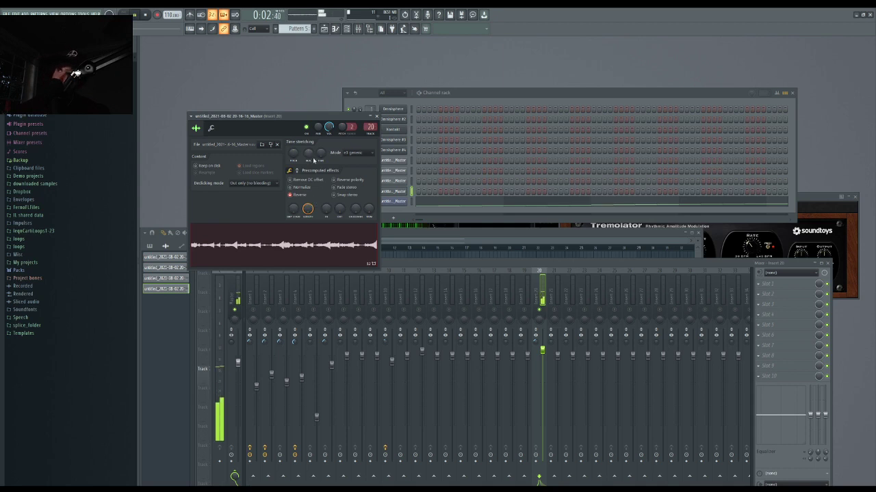
{"action": "key", "text": "F5"}
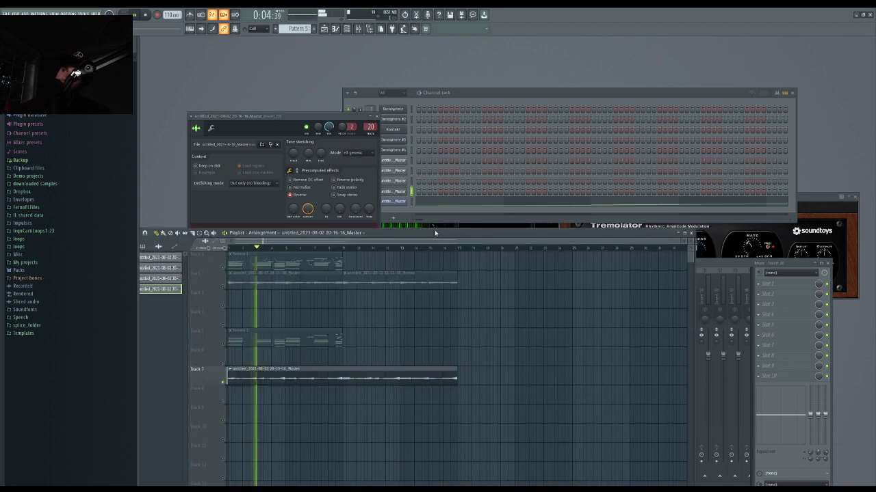
- Play the reversed track 7 audio clip from the start and again from bar 2
{"action": "key", "text": "space"}
{"action": "scroll", "coordinate": [202, 354], "scroll_direction": "up", "scroll_amount": 2}
{"action": "key", "text": "space"}
{"action": "key", "text": "space"}
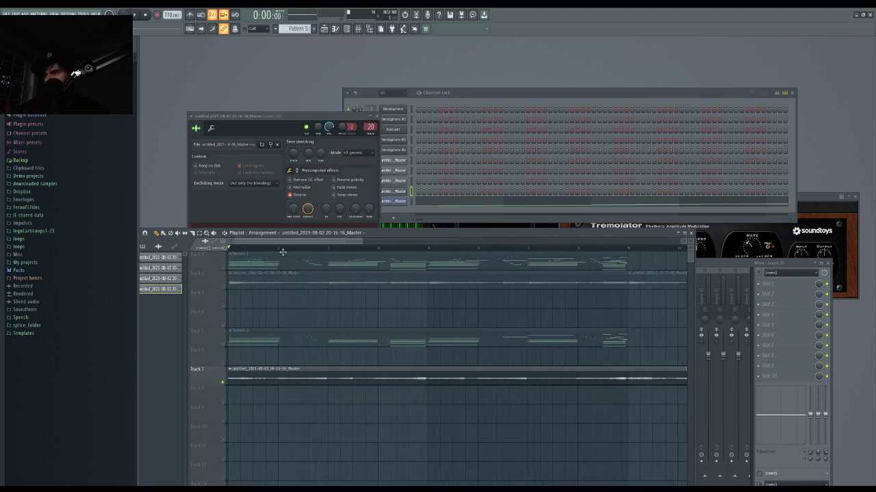
{"action": "key", "text": "space"}
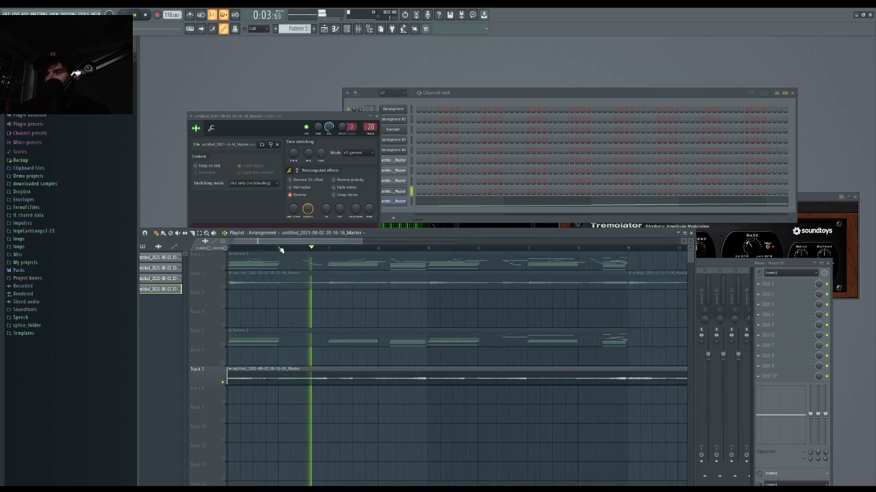
{"action": "left_click", "coordinate": [281, 248]}
{"action": "left_click", "coordinate": [281, 248]}
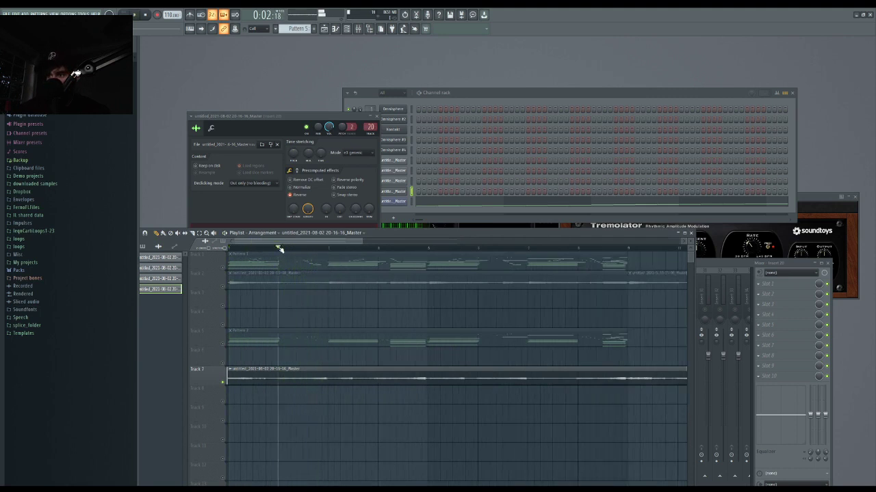
{"action": "key", "text": "space"}
{"action": "key", "text": "space"}
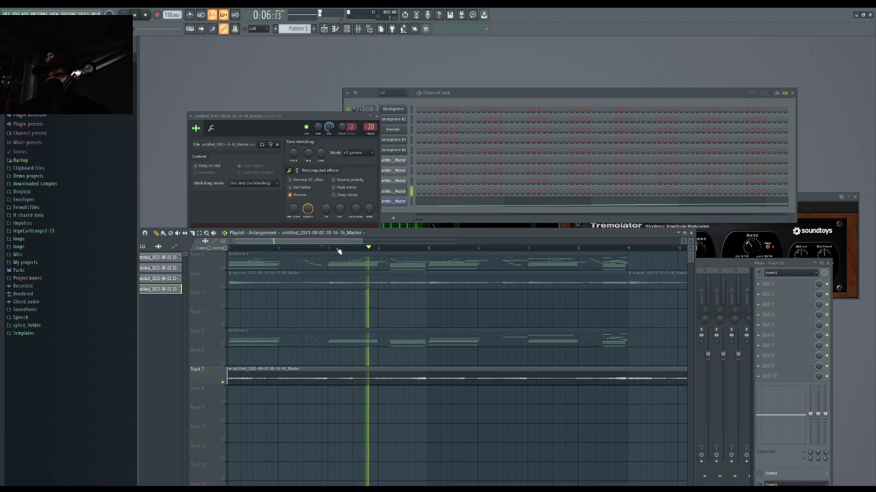
{"action": "key", "text": "space"}
- Lower the track 7 clip's time-stretching pitch slightly and play it from bar 5
{"action": "left_click_drag", "start_coordinate": [293, 153], "coordinate": [293, 157]}
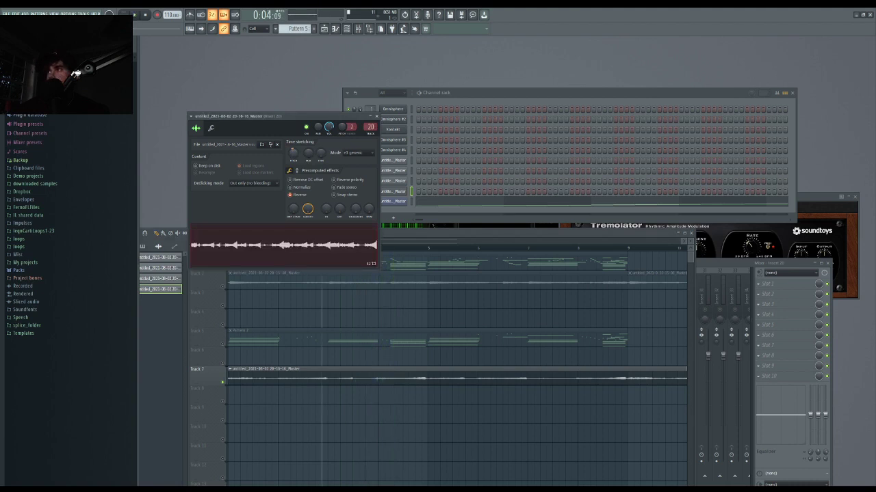
{"action": "left_click", "coordinate": [430, 251]}
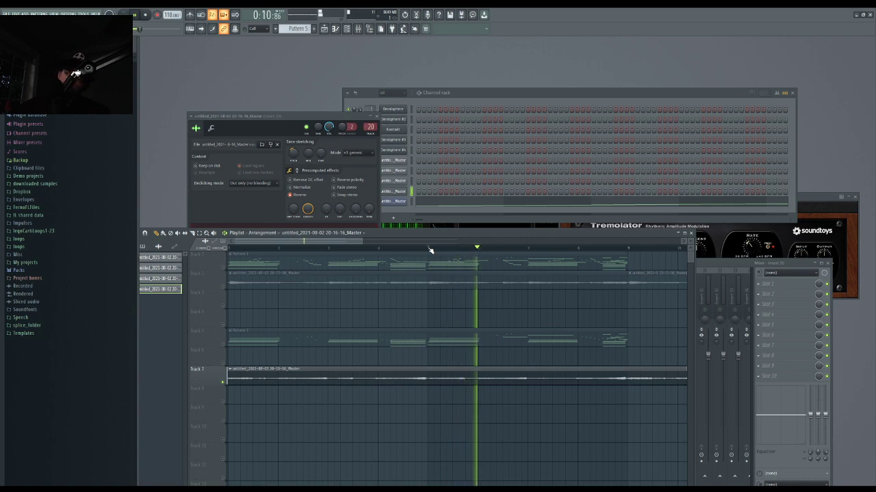
{"action": "key", "text": "space"}
- Loop playback over about one bar from late bar 5, clear the time selection and play from near bar 8
{"action": "left_click_drag", "start_coordinate": [429, 250], "coordinate": [501, 258]}
{"action": "key", "text": "space"}
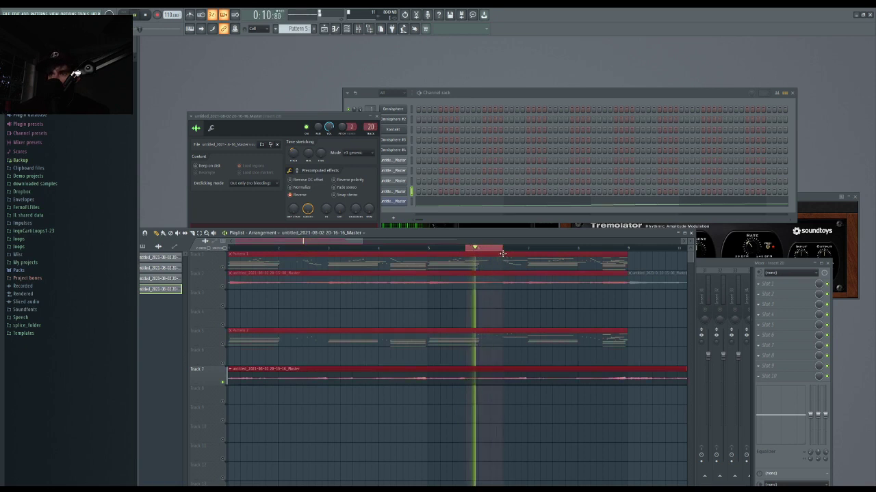
{"action": "key", "text": "space"}
{"action": "left_click", "coordinate": [467, 250]}
{"action": "left_click_drag", "start_coordinate": [466, 249], "coordinate": [507, 256]}
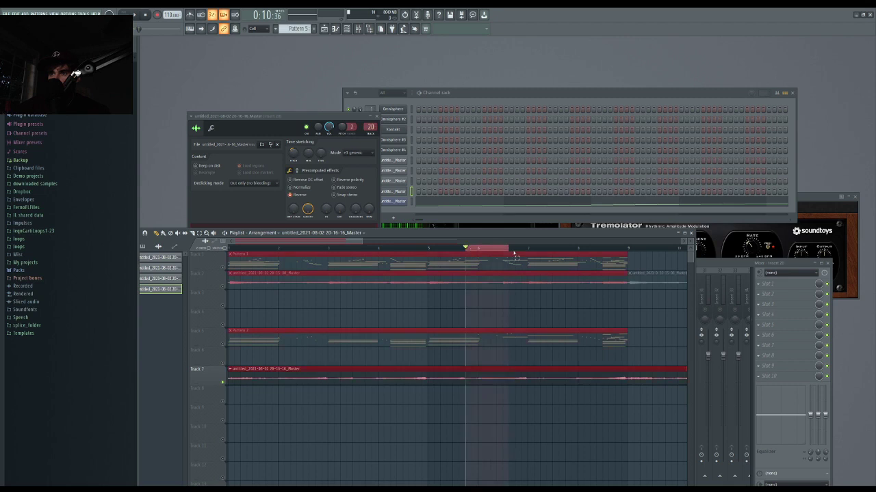
{"action": "key", "text": "space"}
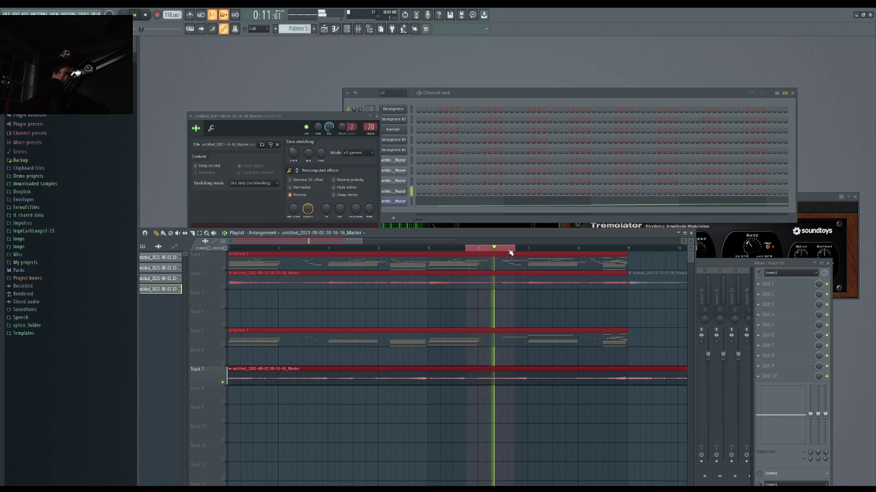
{"action": "key", "text": "space"}
{"action": "left_click", "coordinate": [580, 249]}
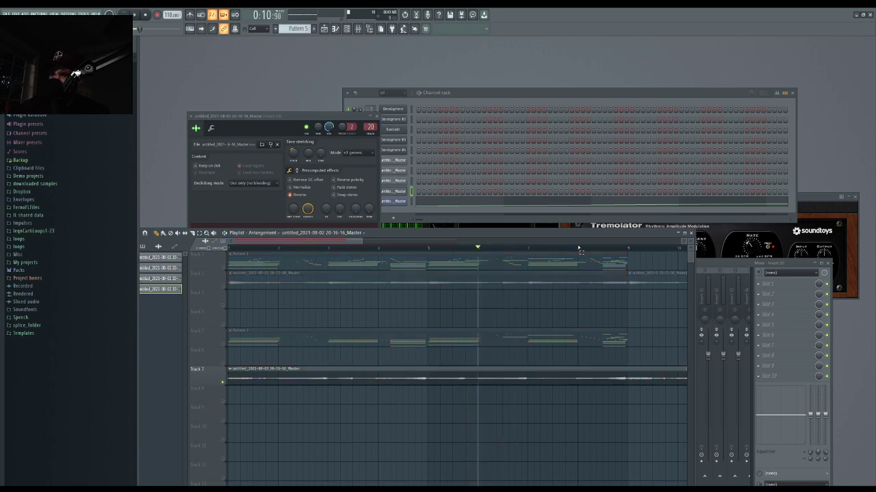
{"action": "key", "text": "space"}
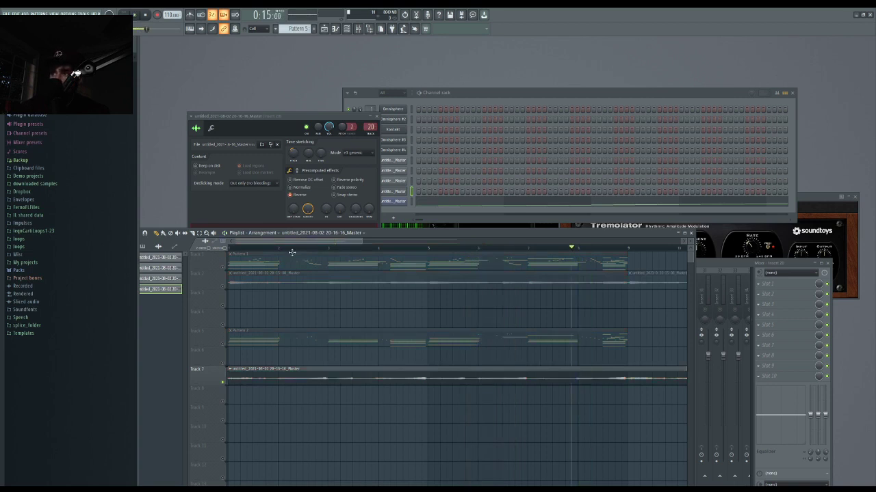
- Play the opening bars of the pitched, reversed clip again from the start of the playlist
{"action": "left_click", "coordinate": [292, 250]}
{"action": "left_click_drag", "start_coordinate": [277, 250], "coordinate": [232, 250]}
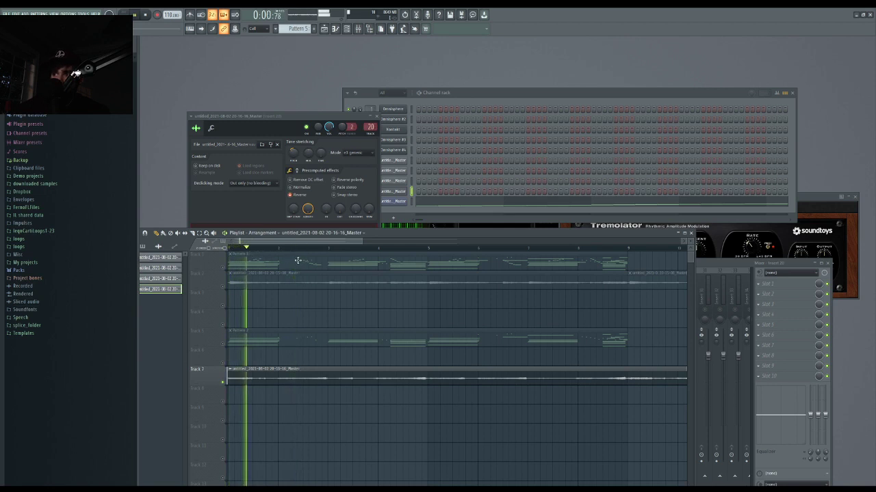
{"action": "key", "text": "space"}
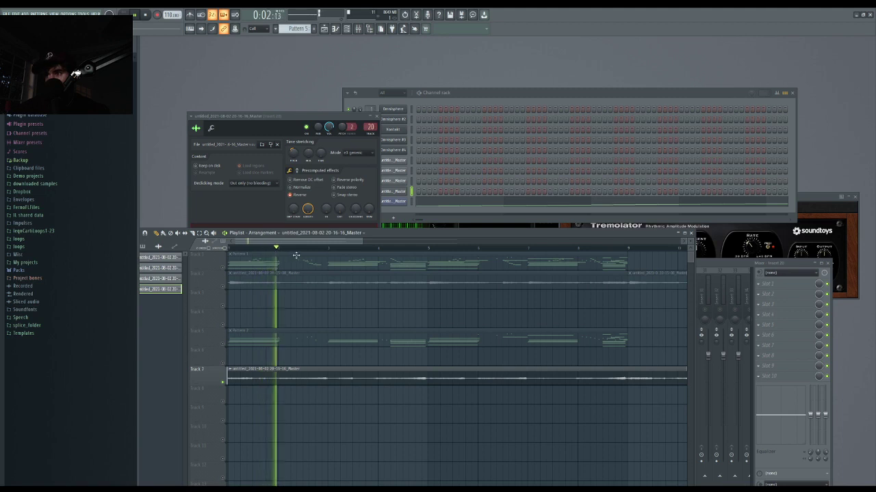
{"action": "key", "text": "space"}
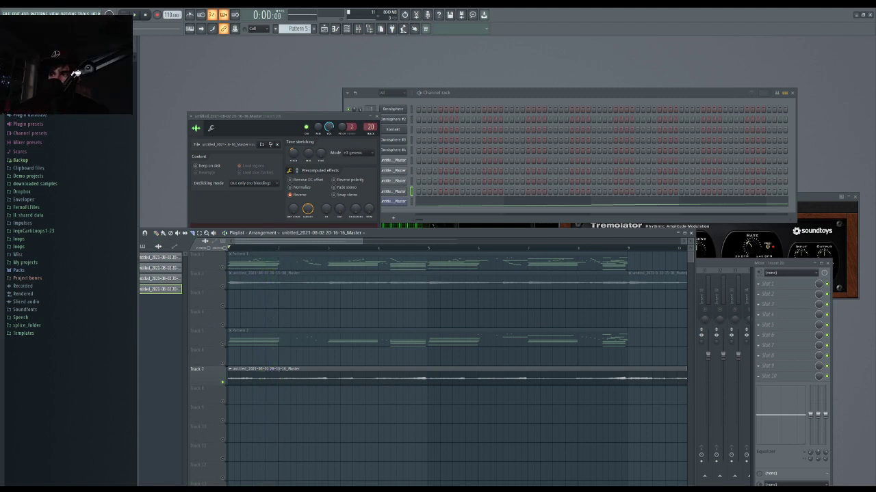
{"action": "key", "text": "space"}
{"action": "key", "text": "space"}
- Turn off Reverse for the track 7 audio clip, play it forward and close its channel settings
{"action": "left_click", "coordinate": [334, 211]}
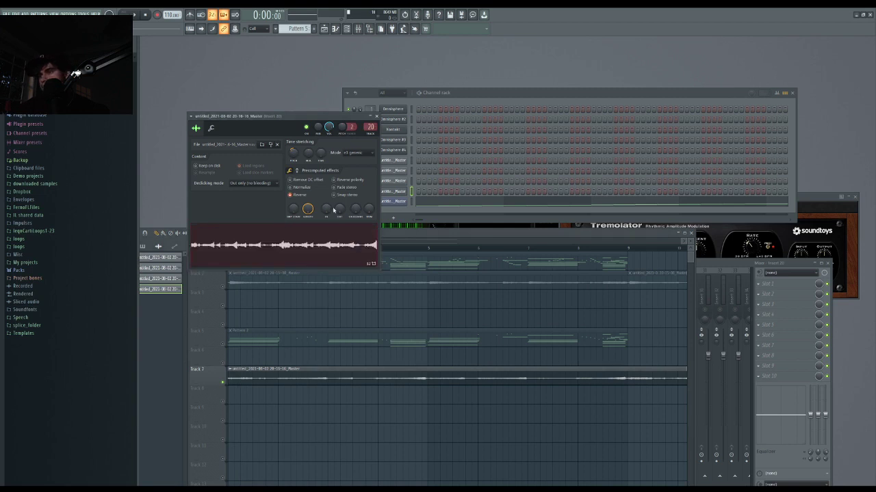
{"action": "left_click", "coordinate": [305, 194]}
{"action": "key", "text": "space"}
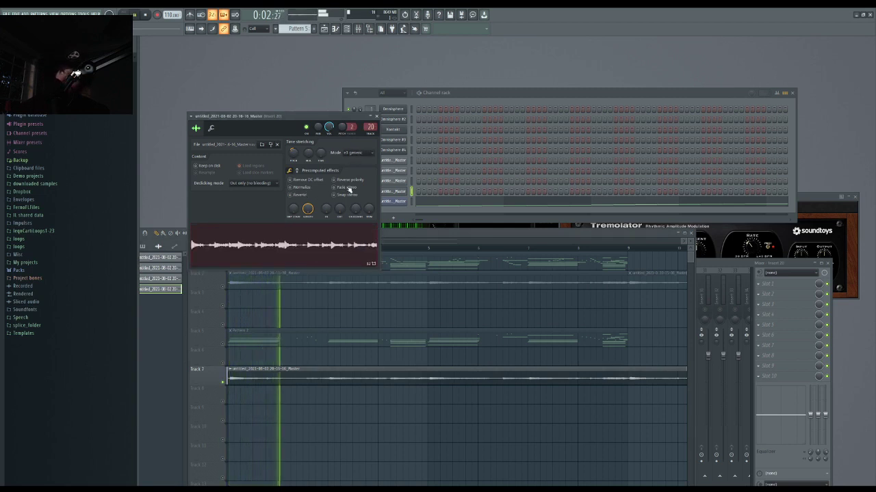
{"action": "left_click", "coordinate": [376, 116]}
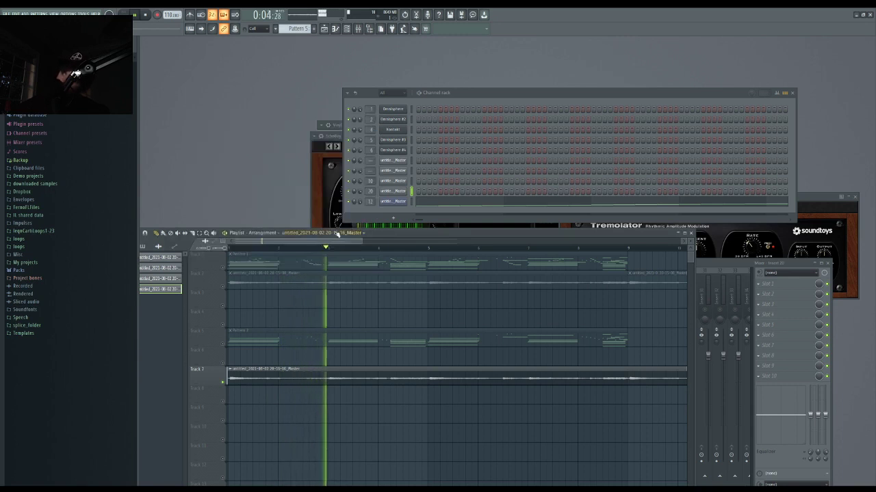
- Delete the audio clip from track 7, unsolo the track, select the Pattern 2 clip and play the arrangement
{"action": "key", "text": "space"}
{"action": "right_click", "coordinate": [309, 378]}
{"action": "right_click", "coordinate": [222, 382]}
{"action": "left_click", "coordinate": [251, 336]}
{"action": "key", "text": "space"}
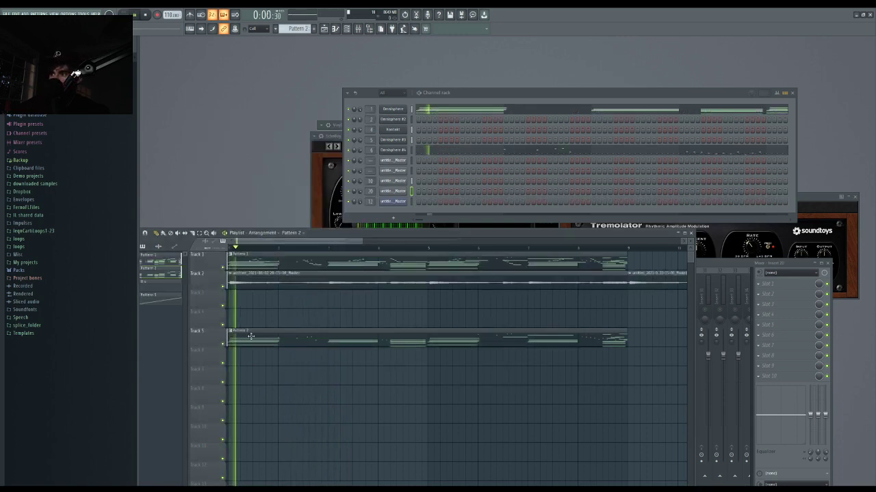
{"action": "key", "text": "space"}
{"action": "key", "text": "space"}
- Solo track 2 and play its audio clips from the start
{"action": "scroll", "coordinate": [248, 325], "scroll_direction": "down", "scroll_amount": 4}
{"action": "key", "text": "space"}
{"action": "key", "text": "space"}
{"action": "right_click", "coordinate": [223, 287]}
{"action": "key", "text": "space"}
{"action": "key", "text": "space"}
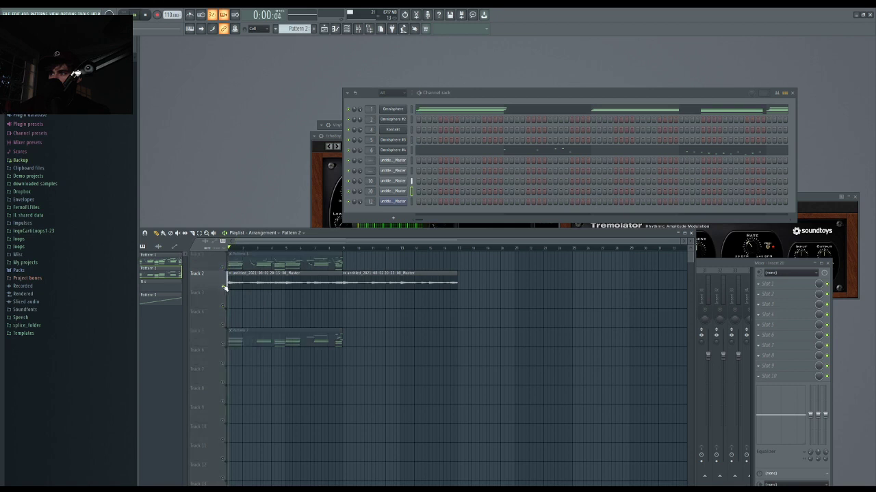
- Undo the track solo changes and the clip deletion on track 7, and restart playback
{"action": "key", "text": "ctrl+alt+z"}
{"action": "key", "text": "ctrl+alt+z"}
{"action": "key", "text": "ctrl+alt+z"}
{"action": "key", "text": "space"}
- Open the track 7 clip's channel settings, bring up its linked mixer insert and close the settings
{"action": "double_click", "coordinate": [242, 378]}
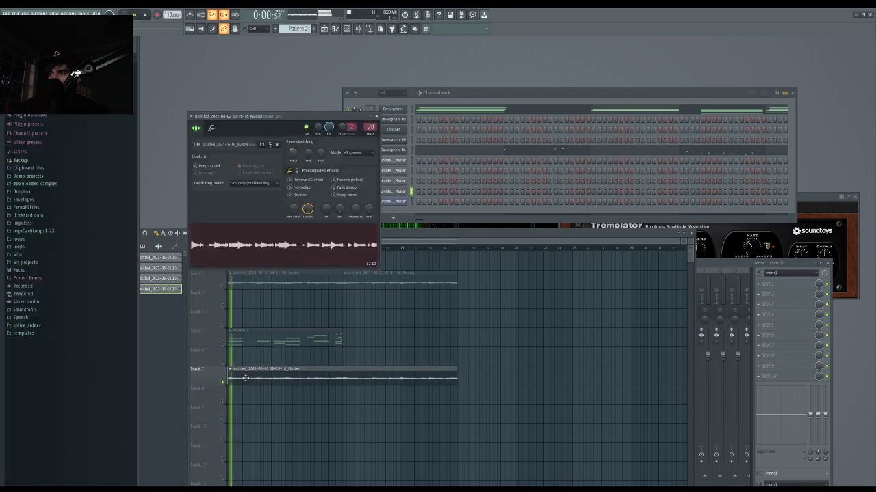
{"action": "key", "text": "space"}
{"action": "double_click", "coordinate": [370, 127]}
{"action": "left_click", "coordinate": [377, 117]}
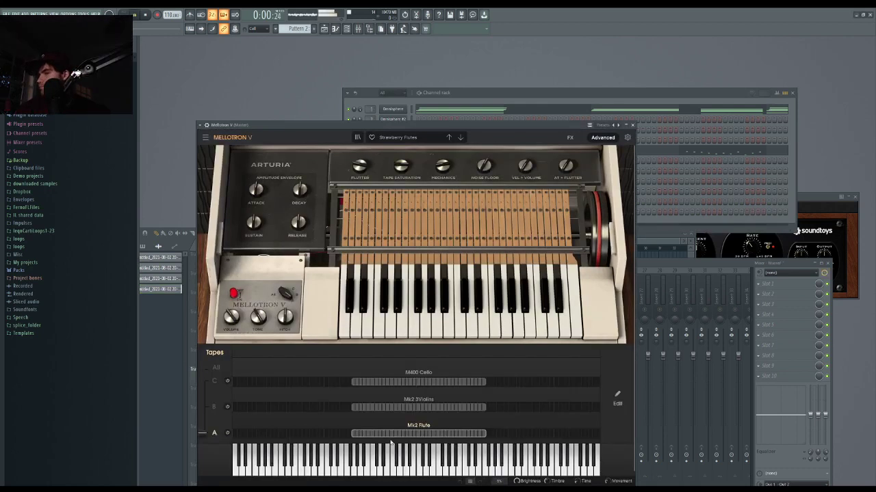
- Open the Mellotron V preset browser, look through the preset list and search it for bass
{"action": "left_click", "coordinate": [357, 137]}
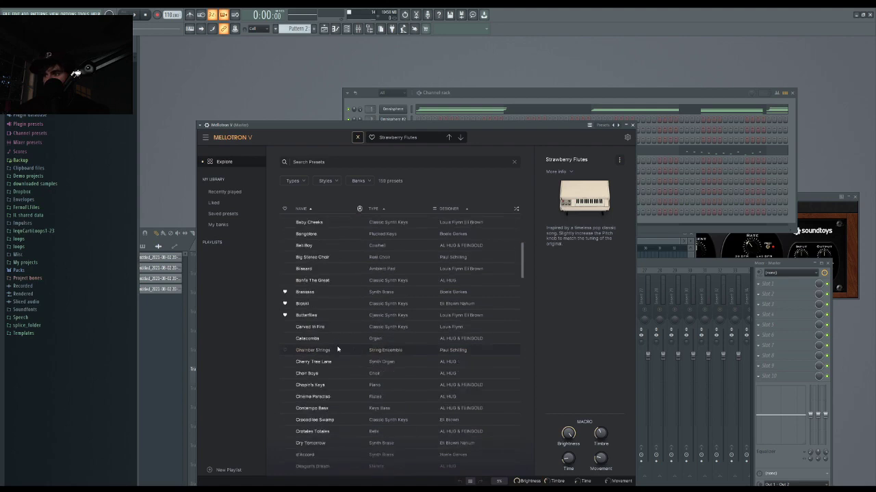
{"action": "scroll", "coordinate": [324, 297], "scroll_direction": "down", "scroll_amount": 7}
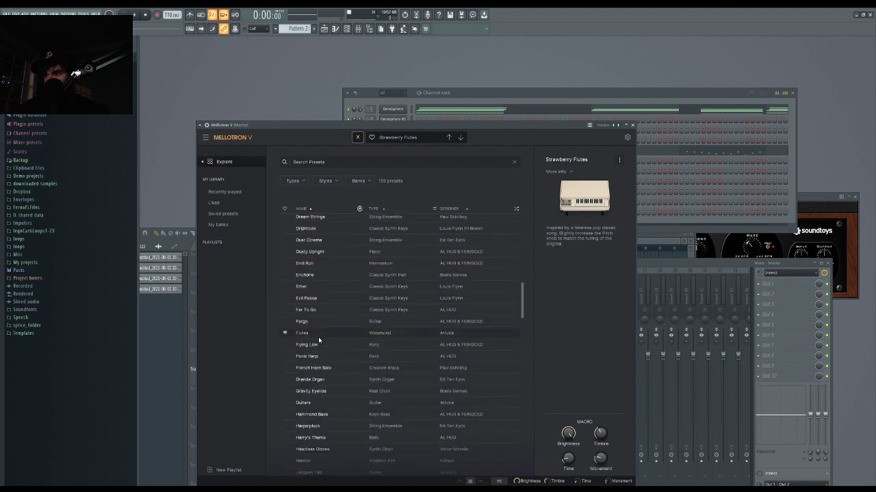
{"action": "scroll", "coordinate": [322, 335], "scroll_direction": "down", "scroll_amount": 20}
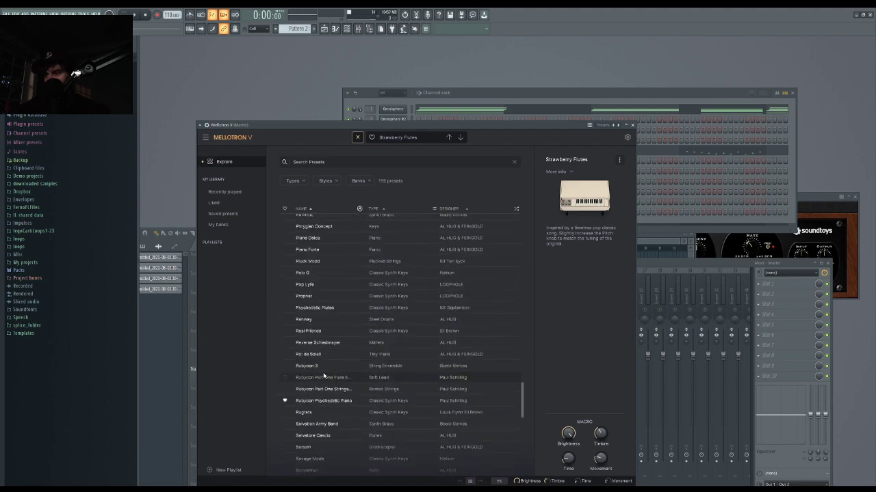
{"action": "scroll", "coordinate": [316, 356], "scroll_direction": "down", "scroll_amount": 5}
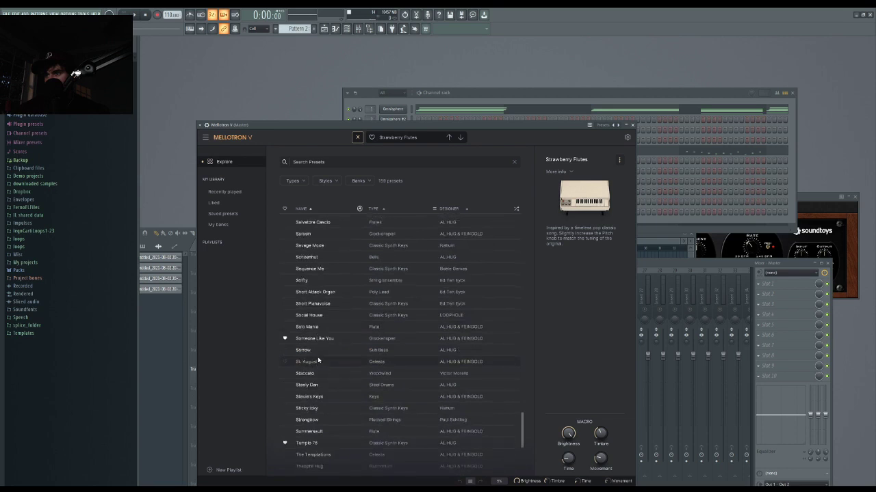
{"action": "scroll", "coordinate": [322, 355], "scroll_direction": "down", "scroll_amount": 1}
{"action": "scroll", "coordinate": [336, 403], "scroll_direction": "down", "scroll_amount": 6}
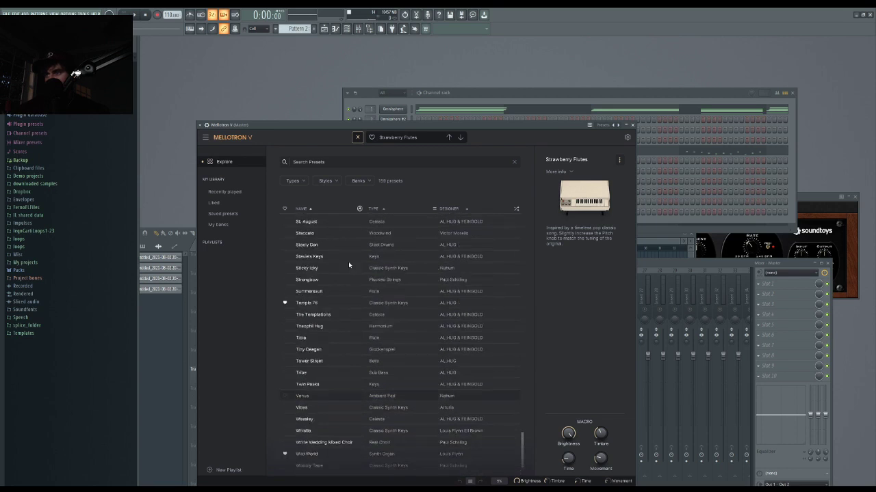
{"action": "scroll", "coordinate": [345, 261], "scroll_direction": "up", "scroll_amount": 14}
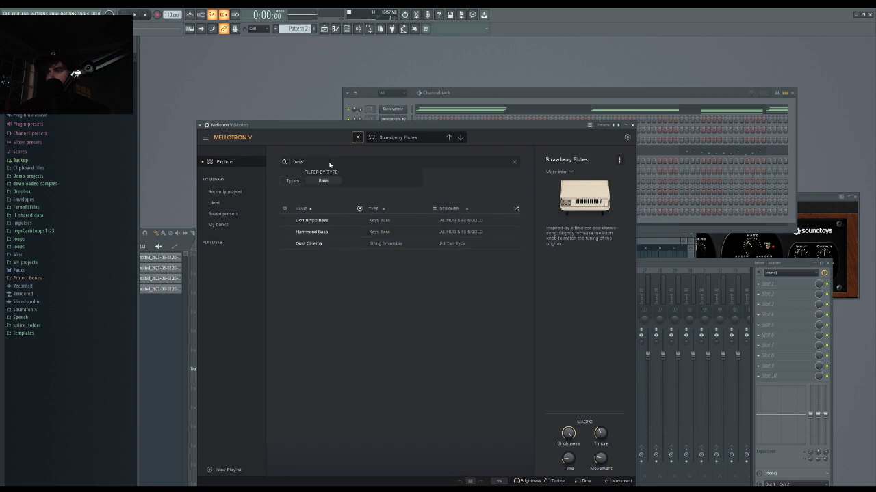
- Load the Contempo Bass preset and move the Mellotron V window aside
{"action": "left_click", "coordinate": [339, 222]}
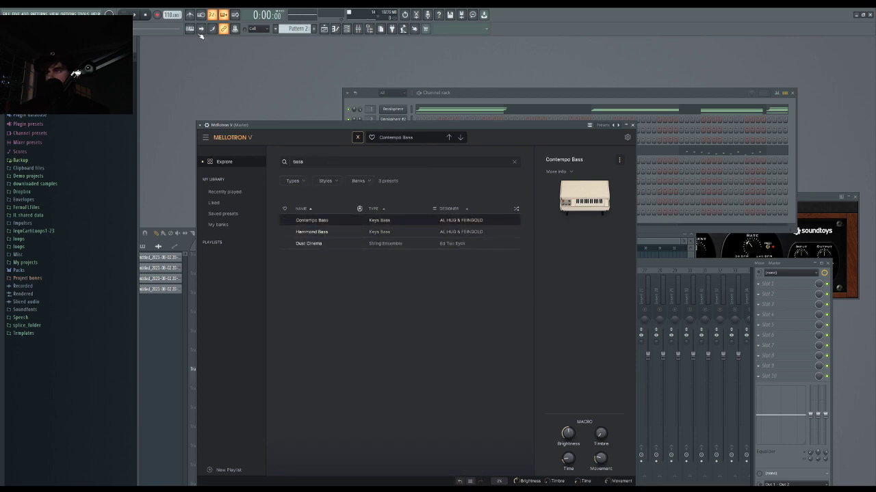
{"action": "left_click_drag", "start_coordinate": [266, 125], "coordinate": [294, 123]}
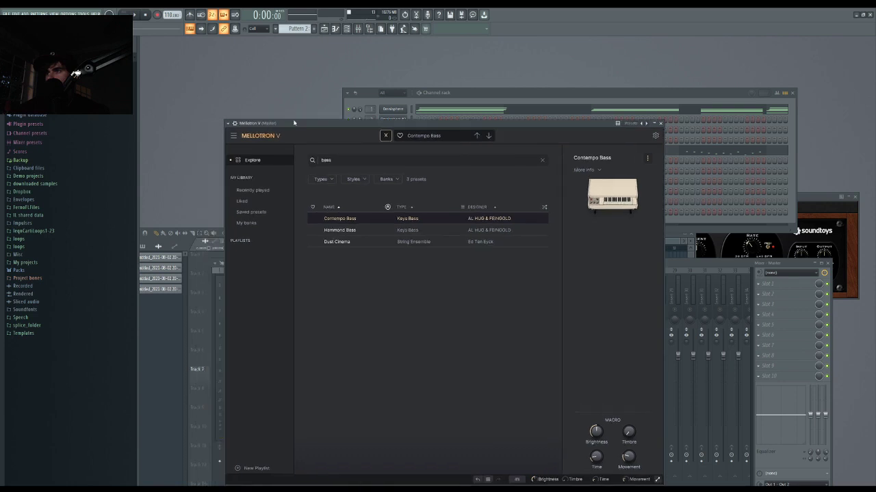
{"action": "left_click", "coordinate": [386, 137]}
{"action": "left_click", "coordinate": [388, 138]}
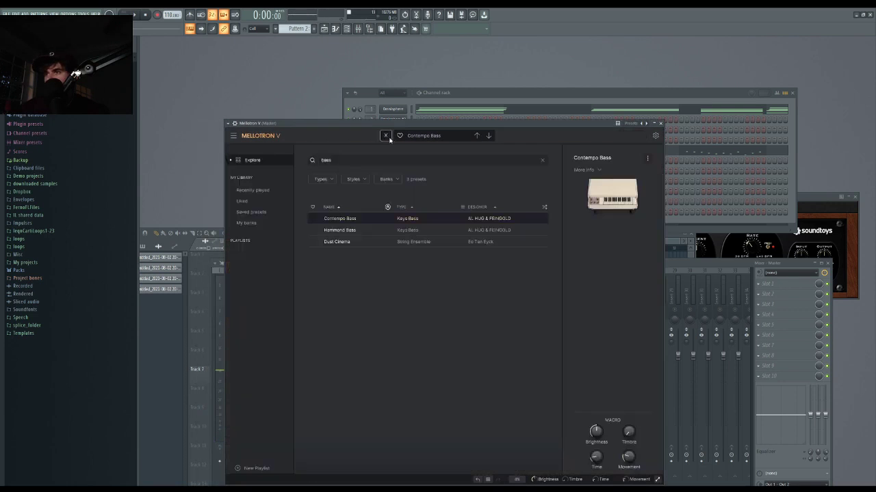
- Filter the Mellotron V presets by the MINTA FOUNDRY MELLO 1 bank and look through its list
{"action": "left_click", "coordinate": [387, 179]}
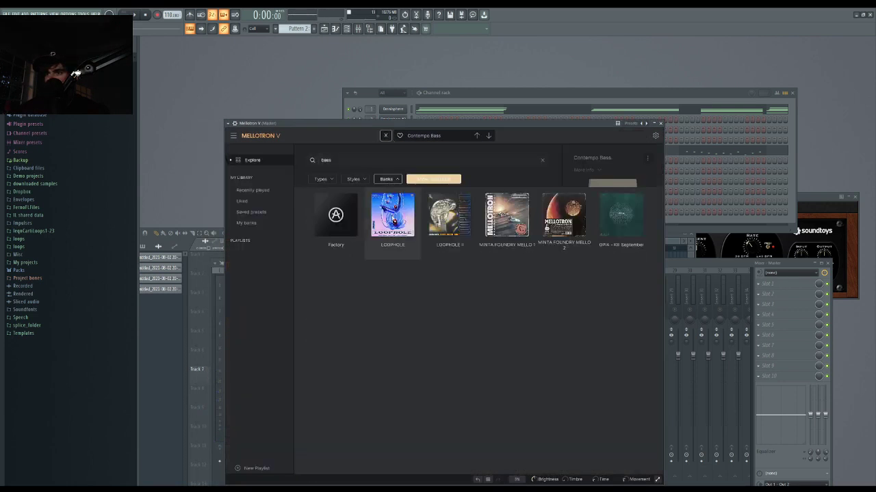
{"action": "left_click", "coordinate": [450, 224]}
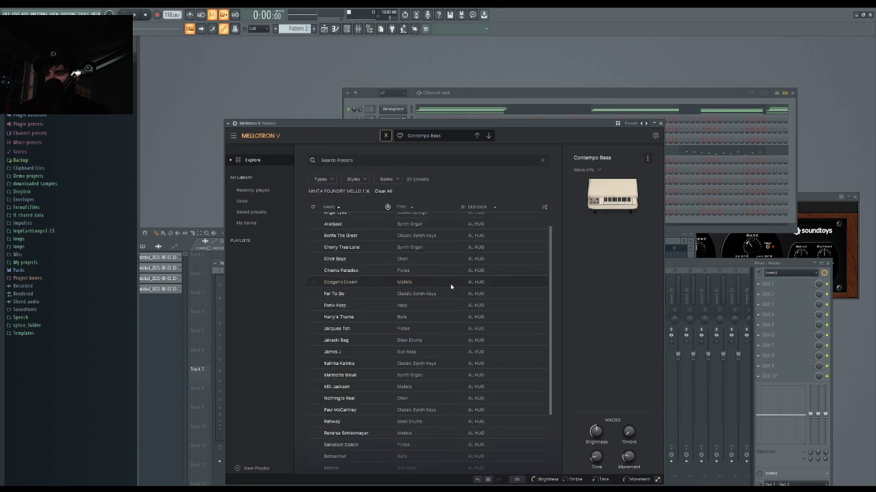
{"action": "scroll", "coordinate": [450, 285], "scroll_direction": "down", "scroll_amount": 5}
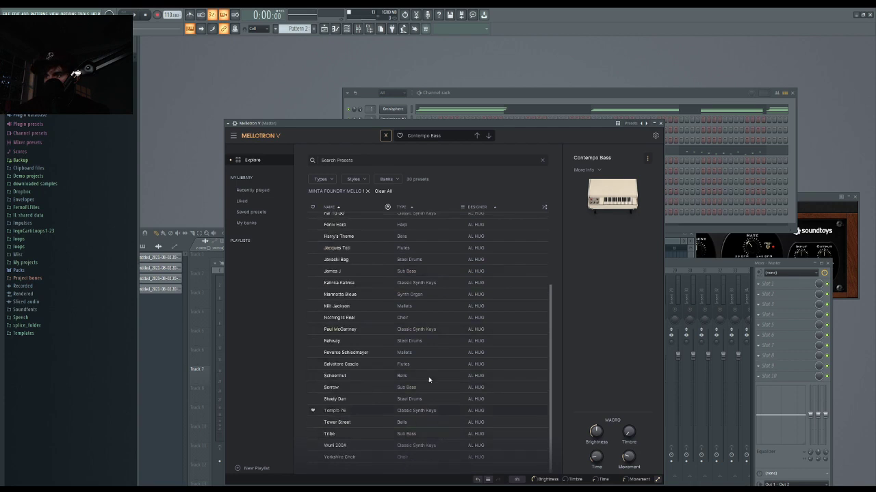
- Try the Tribe sub bass preset, and load the Sorrow sub bass preset in its place
{"action": "left_click_drag", "start_coordinate": [311, 124], "coordinate": [319, 122]}
{"action": "left_click", "coordinate": [424, 434]}
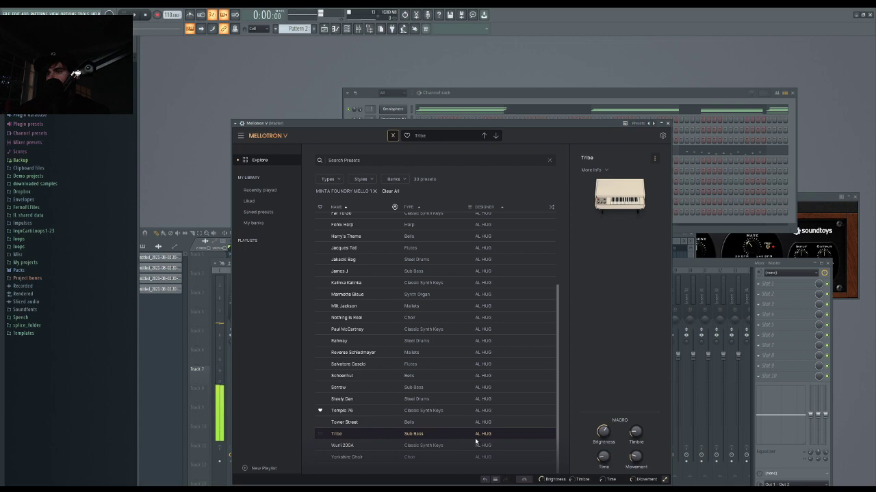
{"action": "left_click", "coordinate": [436, 387]}
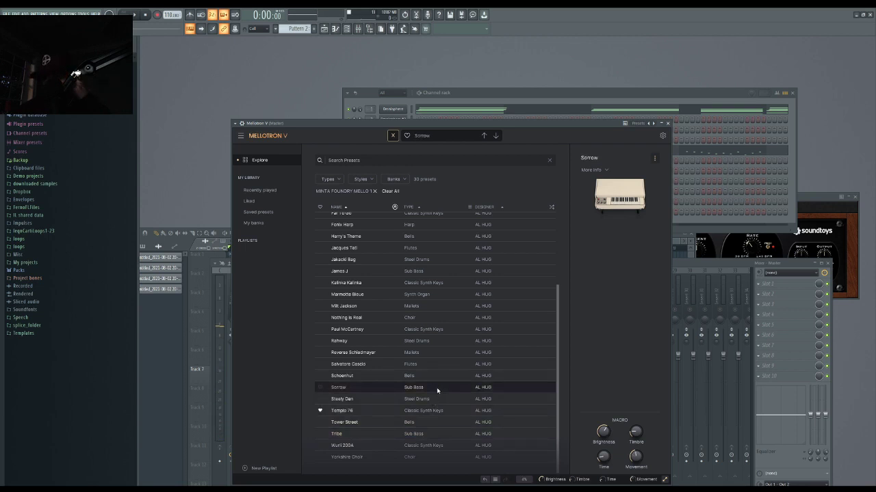
- Load the James J sub bass preset from the Mellotron V list and close the plugin window
{"action": "left_click_drag", "start_coordinate": [310, 124], "coordinate": [296, 134]}
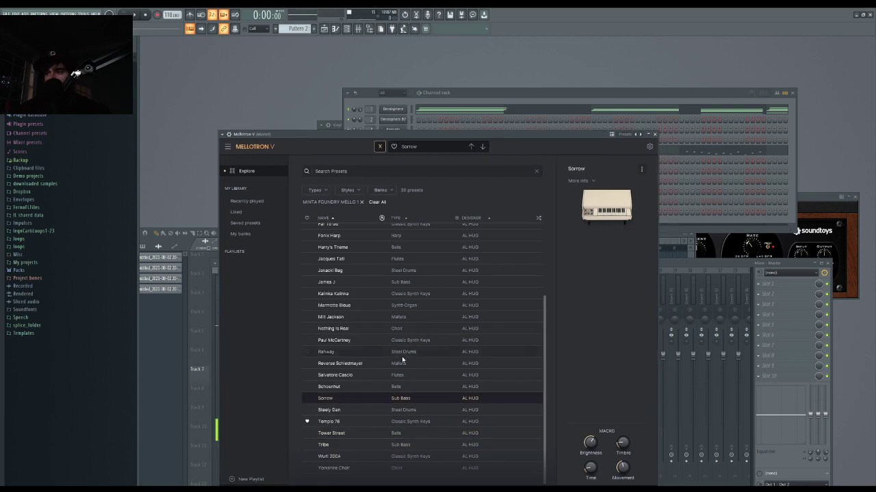
{"action": "scroll", "coordinate": [410, 352], "scroll_direction": "up", "scroll_amount": 3}
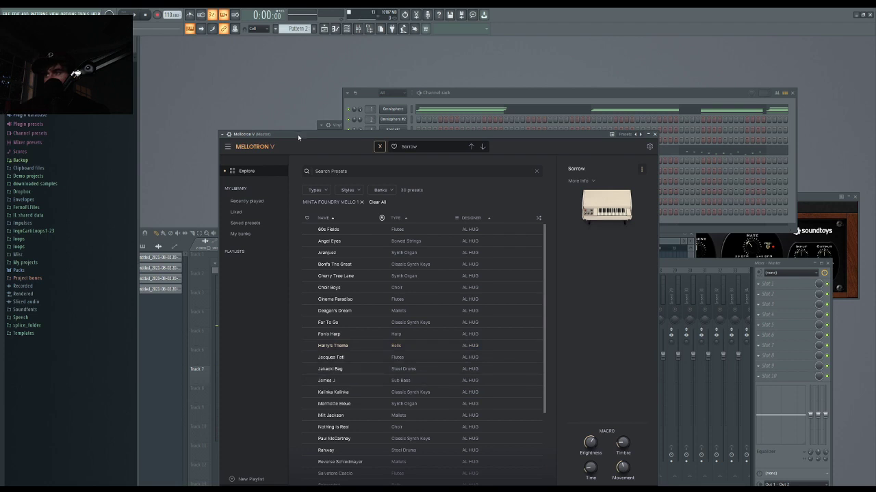
{"action": "left_click_drag", "start_coordinate": [298, 138], "coordinate": [314, 140]}
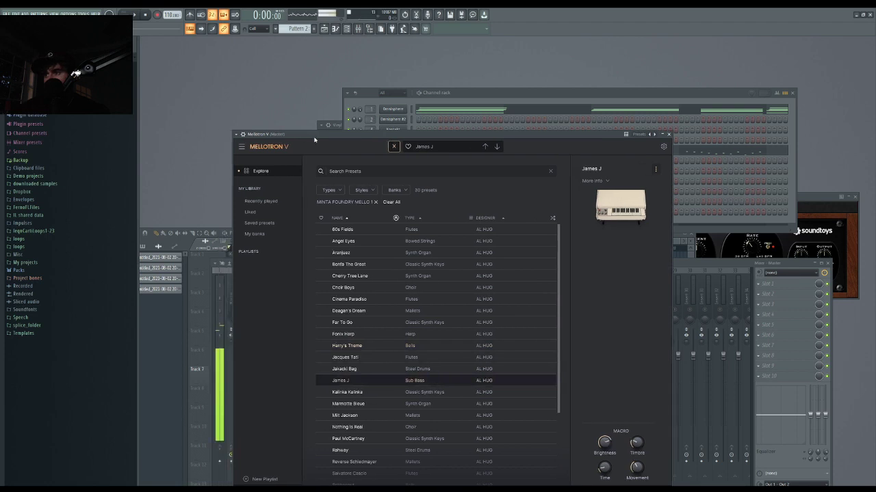
{"action": "left_click", "coordinate": [670, 134]}
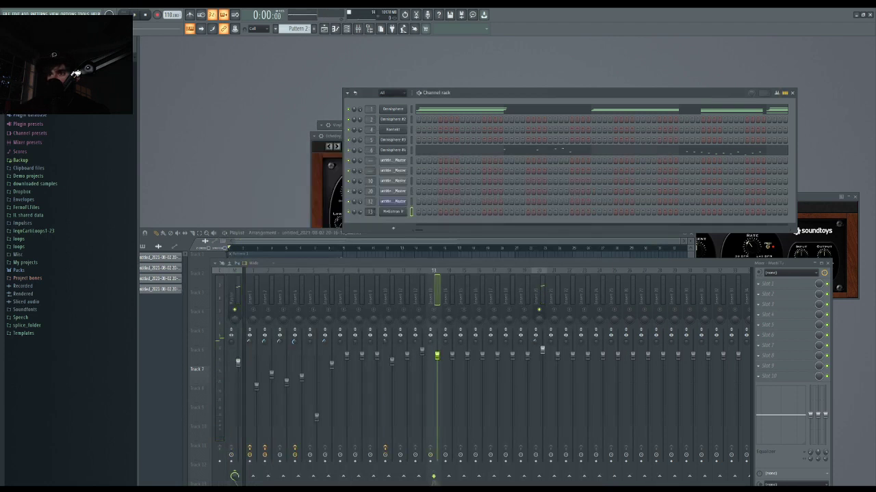
- Create a new empty pattern and place it on Track 8 of the playlist beneath the audio clip
{"action": "key", "text": "F7"}
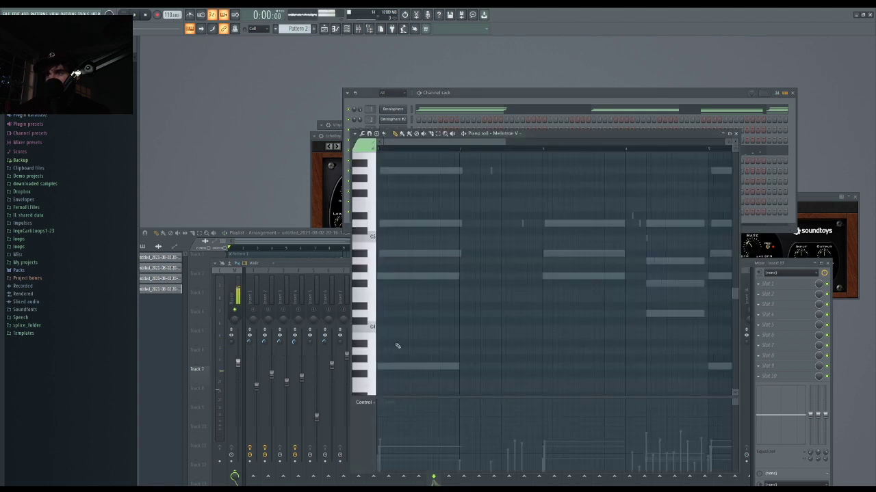
{"action": "left_click", "coordinate": [245, 247]}
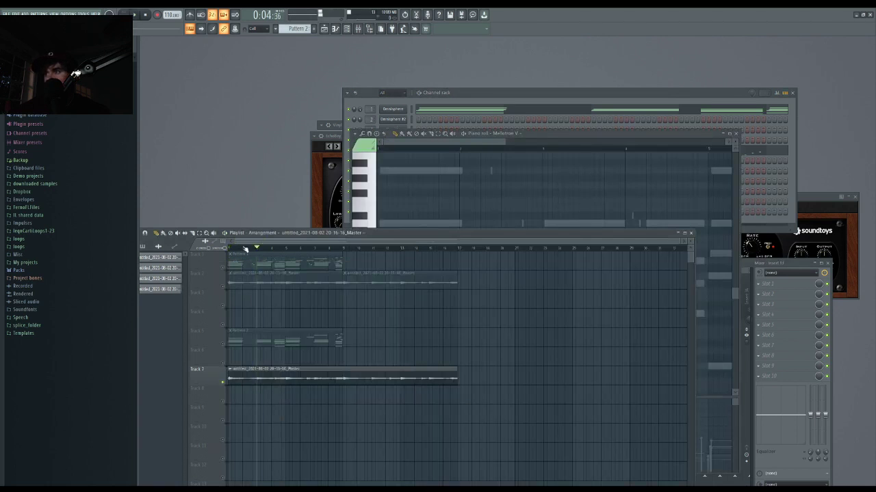
{"action": "key", "text": "F4"}
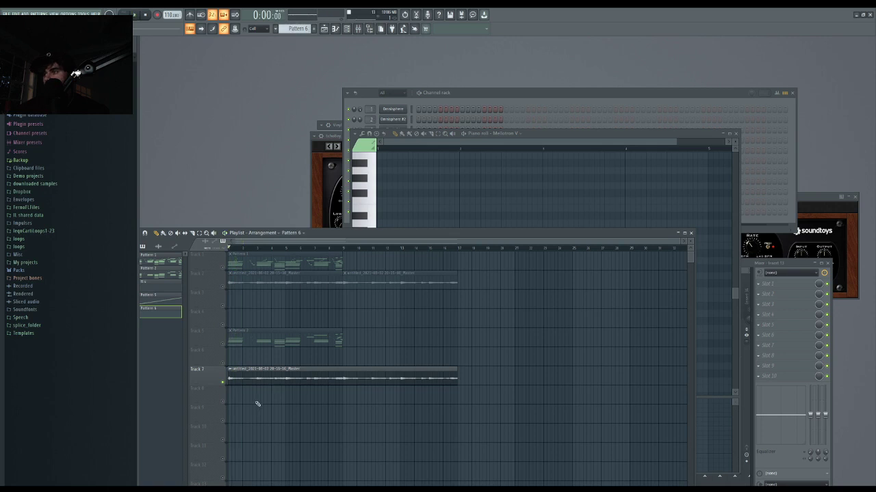
{"action": "left_click_drag", "start_coordinate": [240, 397], "coordinate": [342, 390]}
- Draw a Mellotron V bass note at the start of the new pattern, set it to one bar long and play it back
{"action": "left_click", "coordinate": [410, 203]}
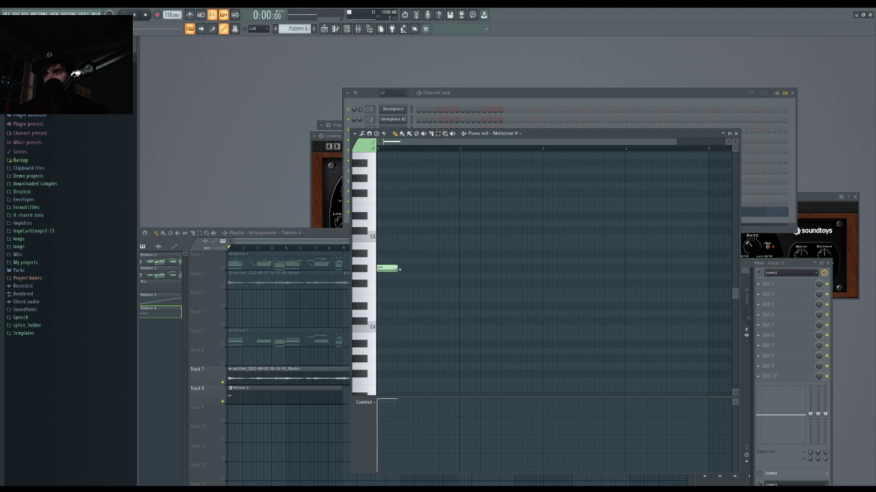
{"action": "left_click_drag", "start_coordinate": [399, 268], "coordinate": [526, 269]}
{"action": "key", "text": "space"}
{"action": "key", "text": "F6"}
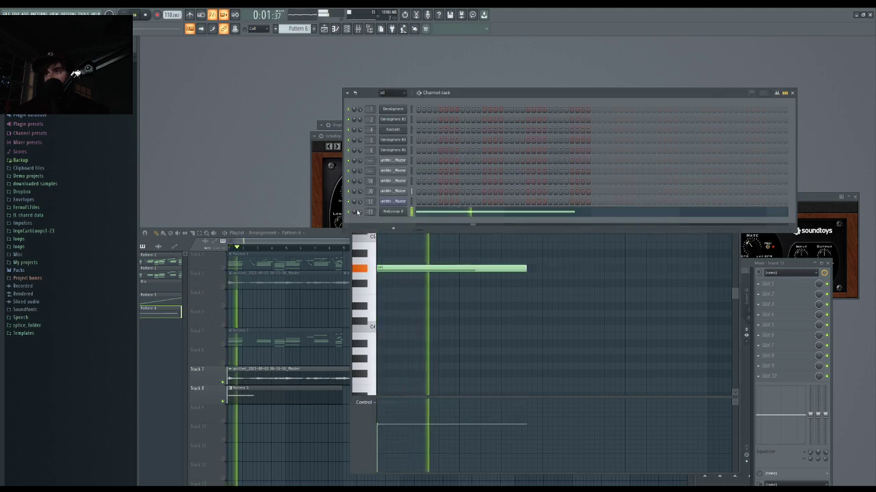
{"action": "key", "text": "space"}
{"action": "left_click", "coordinate": [524, 271]}
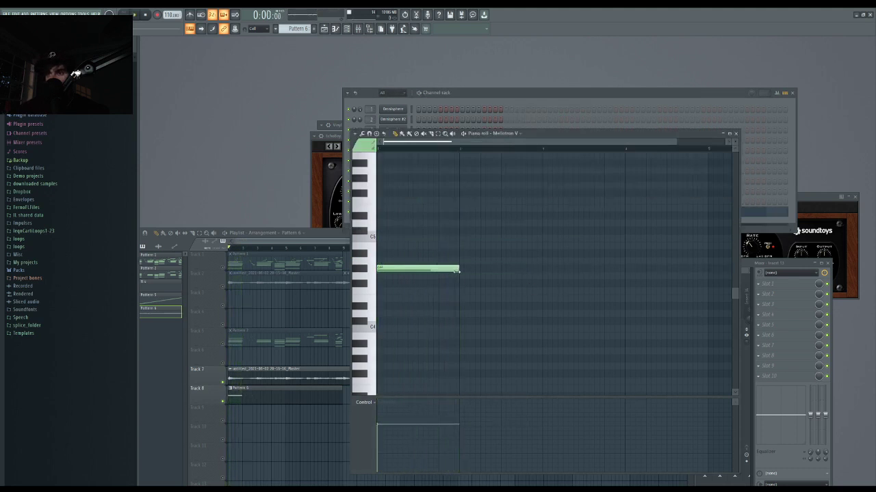
{"action": "key", "text": "space"}
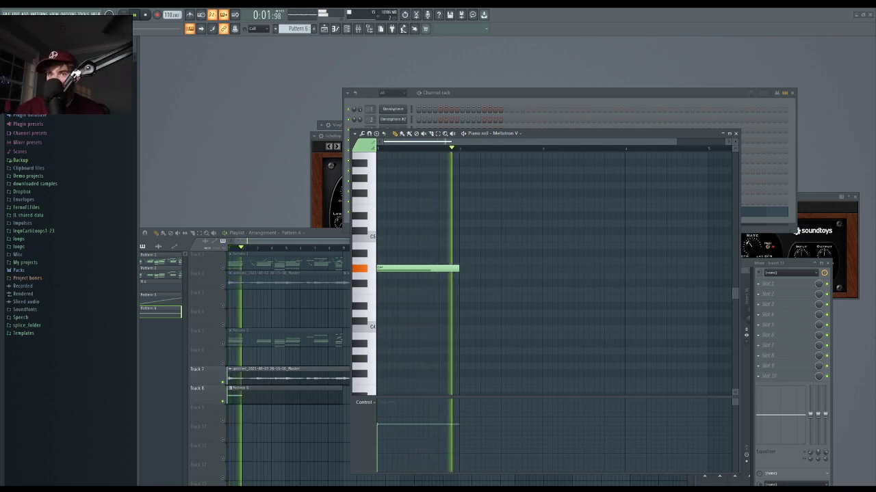
{"action": "key", "text": "space"}
{"action": "key", "text": "space"}
- Slice the Track 7 audio clip at bar 2 and again near the middle of that bar, and delete the middle slice
{"action": "right_click", "coordinate": [252, 433]}
{"action": "scroll", "coordinate": [222, 415], "scroll_direction": "up", "scroll_amount": 6}
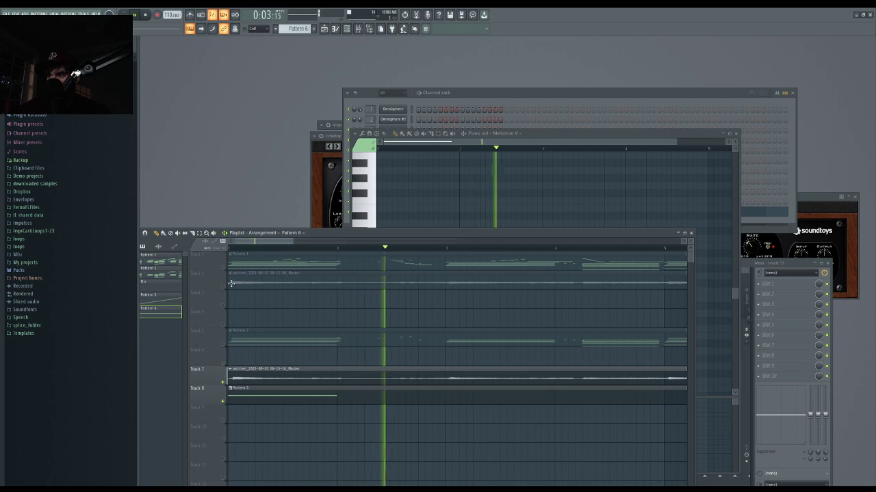
{"action": "key", "text": "space"}
{"action": "key", "text": "space"}
{"action": "scroll", "coordinate": [326, 412], "scroll_direction": "up", "scroll_amount": 3}
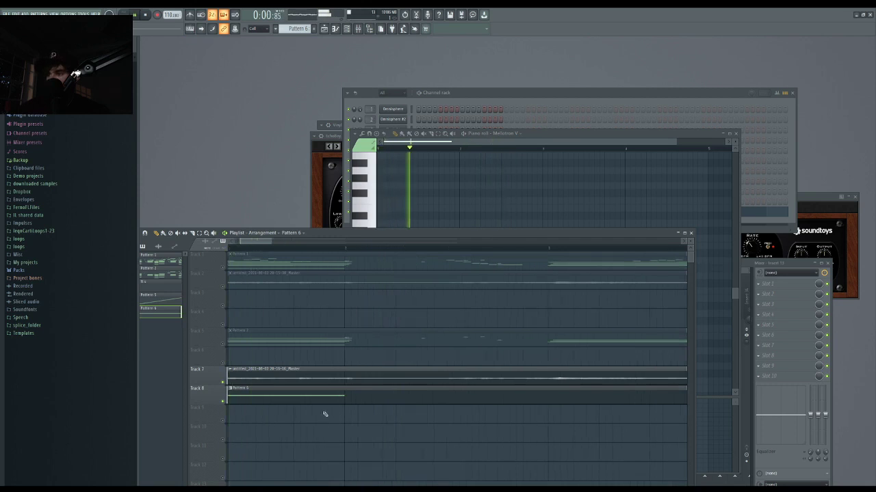
{"action": "left_click", "coordinate": [348, 373]}
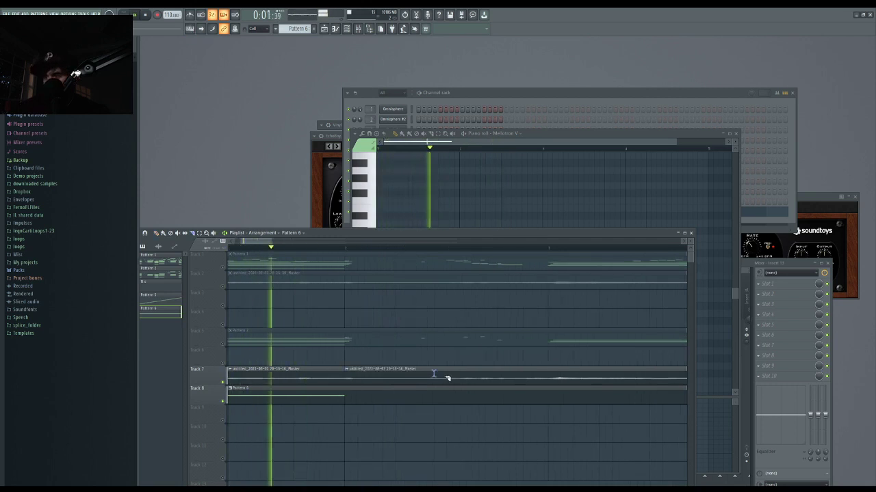
{"action": "left_click", "coordinate": [447, 377]}
{"action": "right_click", "coordinate": [432, 377]}
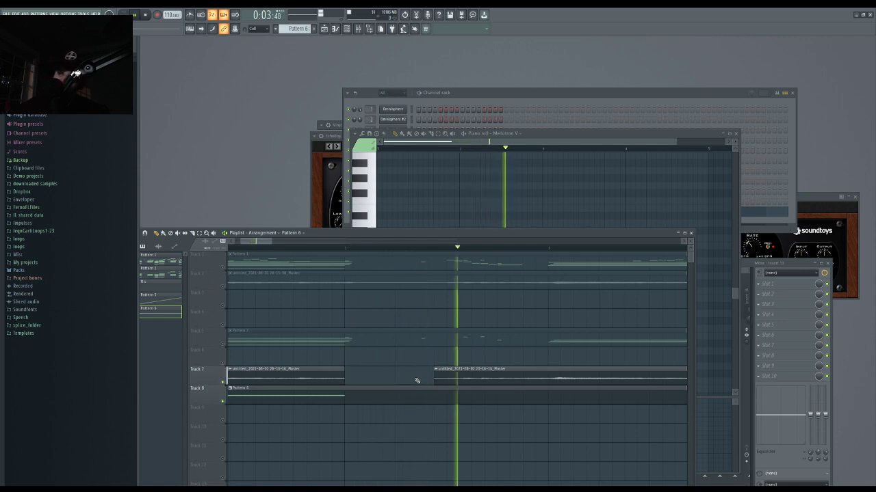
- Adjust the start of the second Track 7 slice to the middle of bar 2 and play back the gap
{"action": "left_click_drag", "start_coordinate": [438, 380], "coordinate": [451, 380]}
{"action": "key", "text": "space"}
{"action": "key", "text": "space"}
{"action": "scroll", "coordinate": [427, 390], "scroll_direction": "down", "scroll_amount": 2}
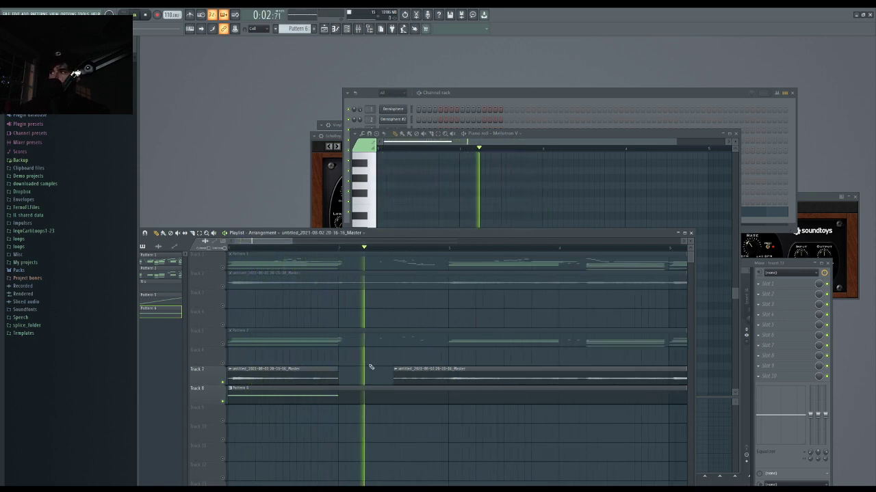
{"action": "scroll", "coordinate": [35, 184], "scroll_direction": "down", "scroll_amount": 3}
{"action": "key", "text": "space"}
{"action": "key", "text": "space"}
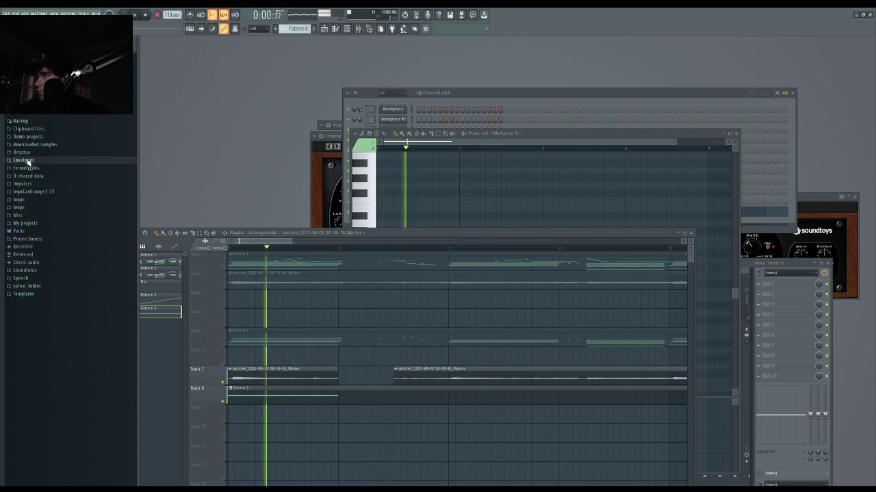
- Browse the One Shots folder to Fikon - Dynamic Sound Kit Vol. 2 and look through its Flutes samples
{"action": "left_click", "coordinate": [25, 168]}
{"action": "key", "text": "space"}
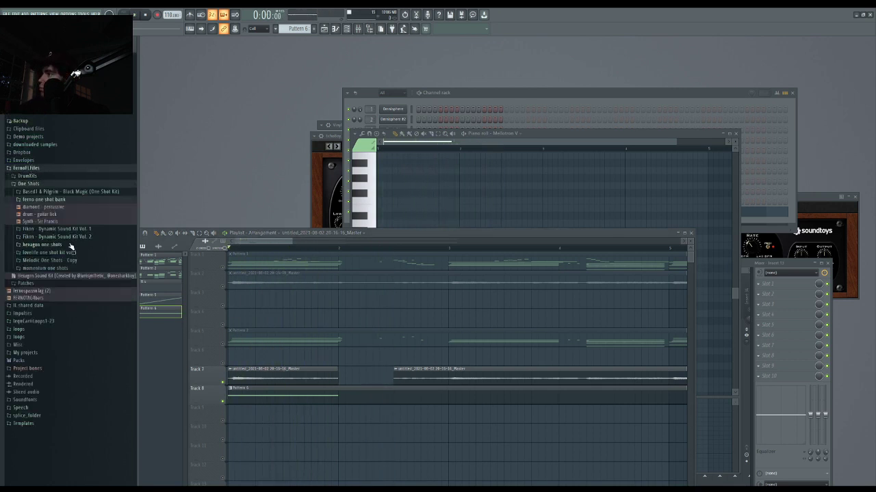
{"action": "left_click", "coordinate": [71, 245]}
{"action": "left_click", "coordinate": [38, 217]}
{"action": "left_click", "coordinate": [44, 216]}
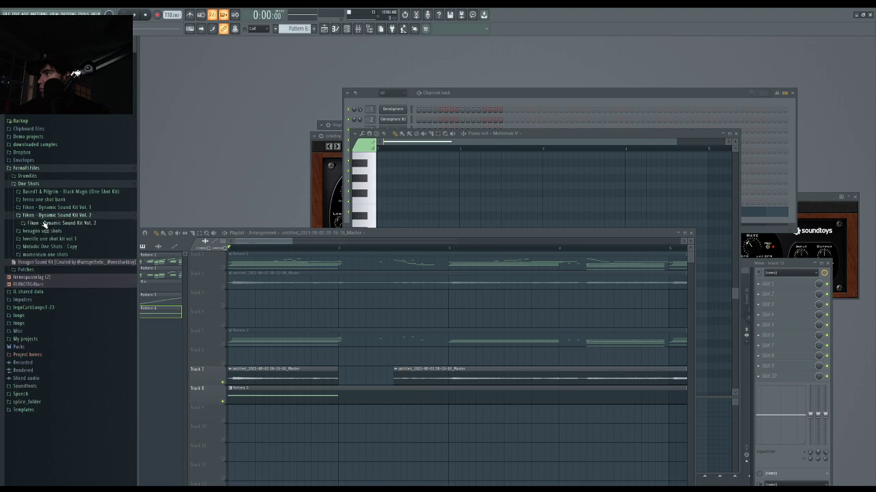
{"action": "left_click", "coordinate": [45, 223]}
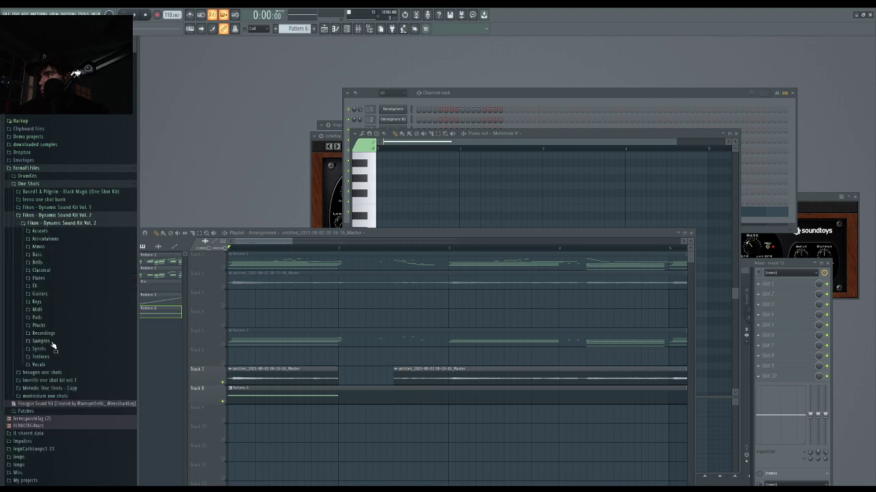
{"action": "left_click", "coordinate": [39, 279]}
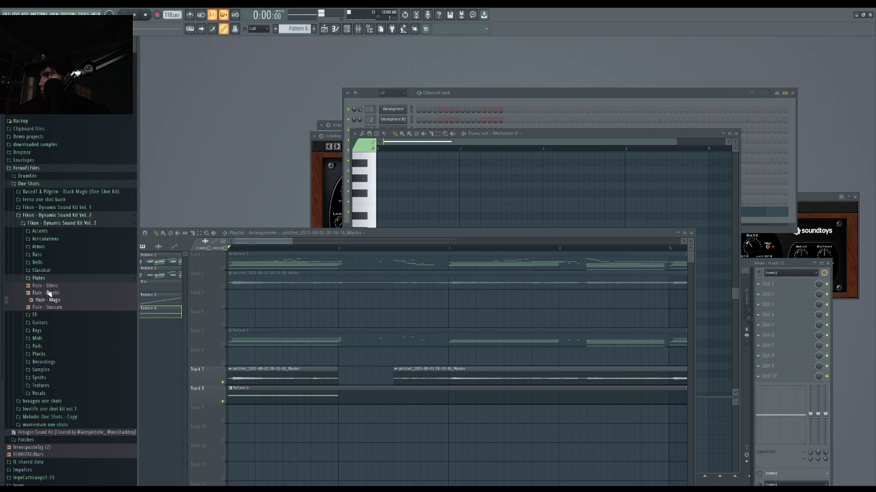
- Audition the Accents samples of Fikon - Dynamic Sound Kit Vol. 2 against the loop
{"action": "left_click", "coordinate": [61, 231]}
{"action": "key", "text": "space"}
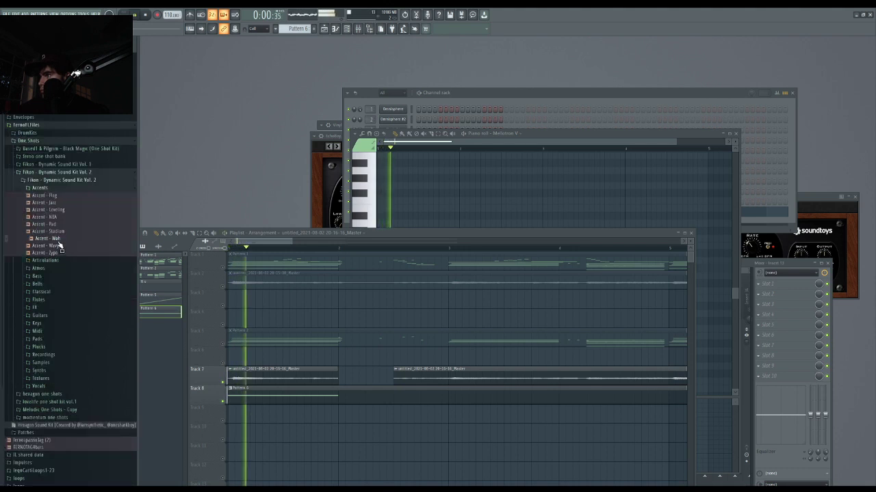
{"action": "left_click", "coordinate": [61, 247]}
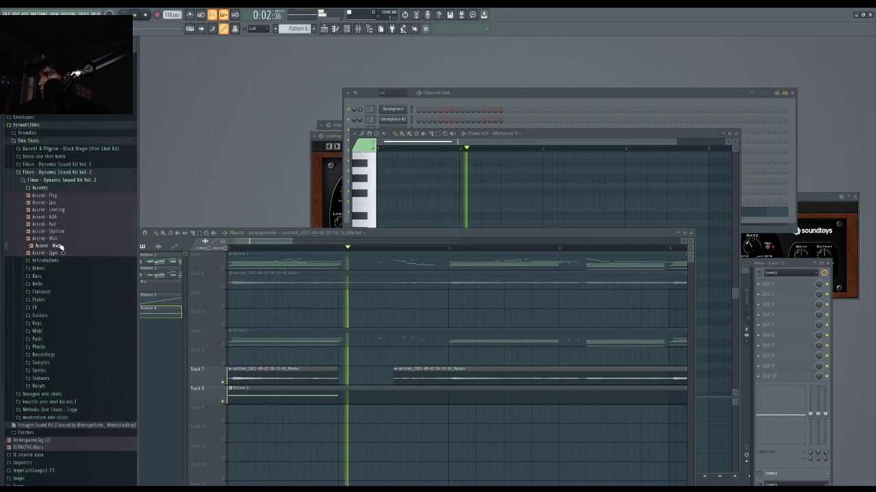
{"action": "scroll", "coordinate": [64, 273], "scroll_direction": "down", "scroll_amount": 3}
{"action": "key", "text": "space"}
- Open the accents folder of momentum one shots and audition its samples against the loop
{"action": "left_click", "coordinate": [67, 332]}
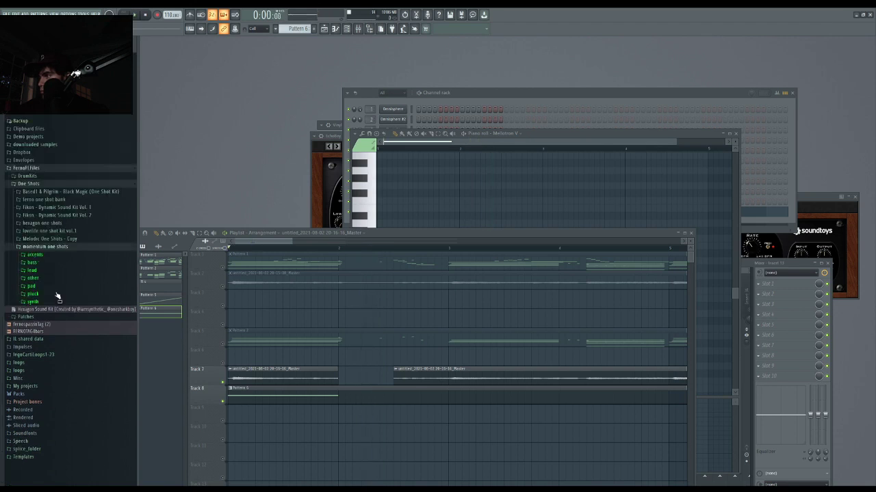
{"action": "left_click", "coordinate": [45, 256]}
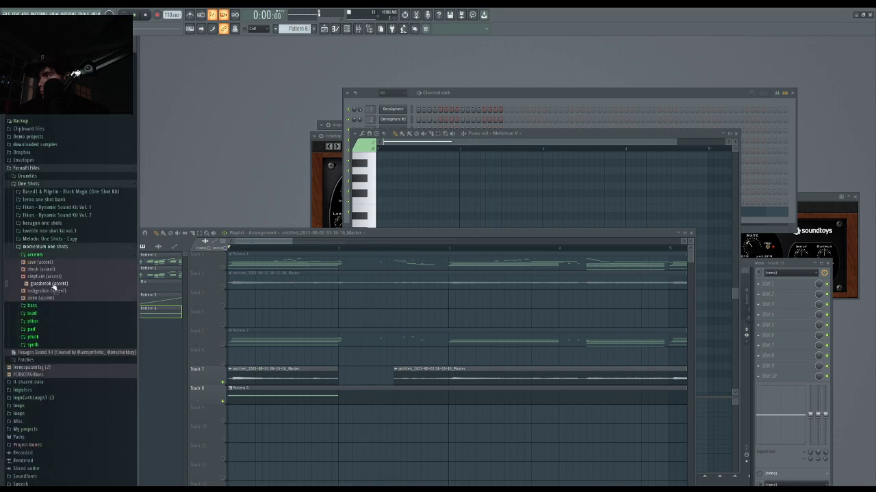
{"action": "key", "text": "space"}
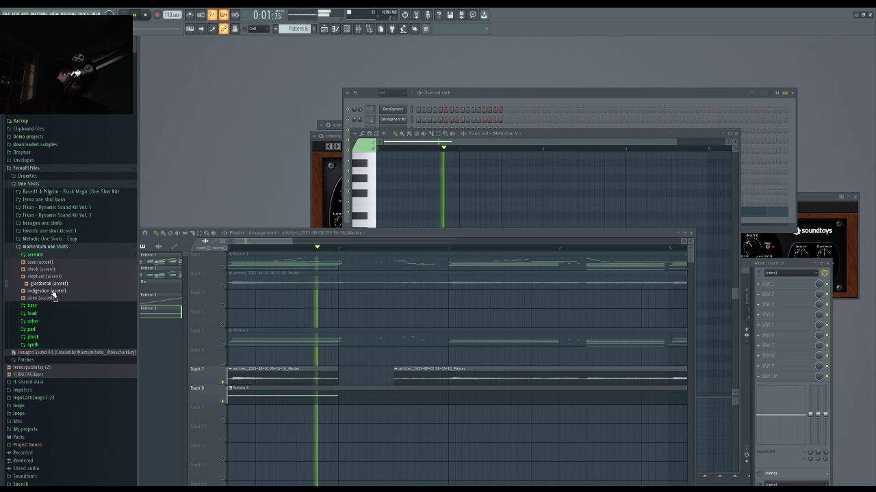
{"action": "left_click", "coordinate": [54, 292]}
{"action": "key", "text": "space"}
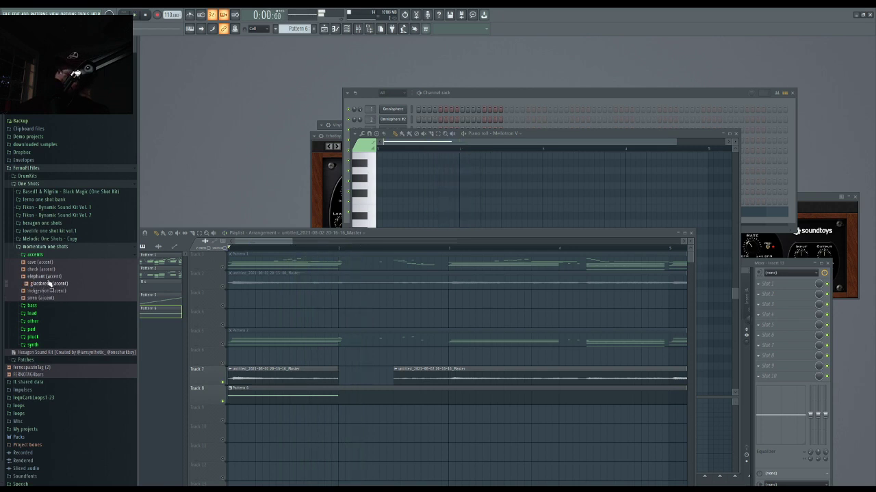
{"action": "key", "text": "space"}
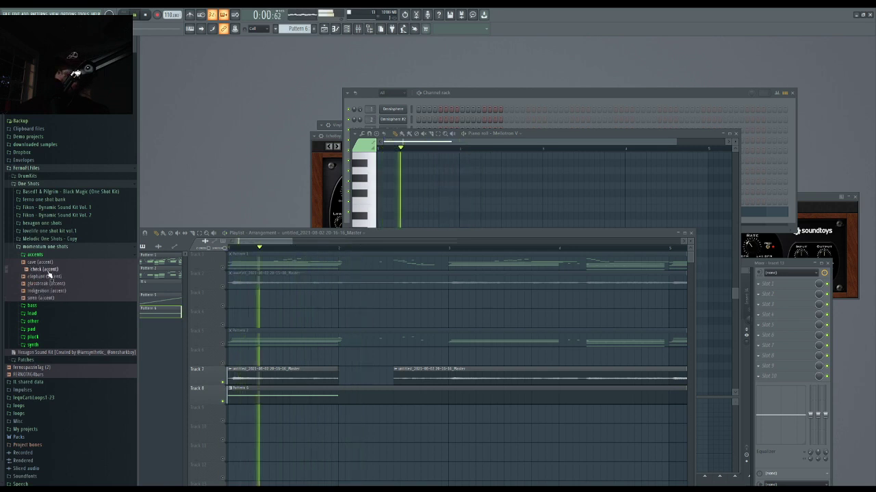
{"action": "left_click", "coordinate": [45, 263]}
{"action": "key", "text": "space"}
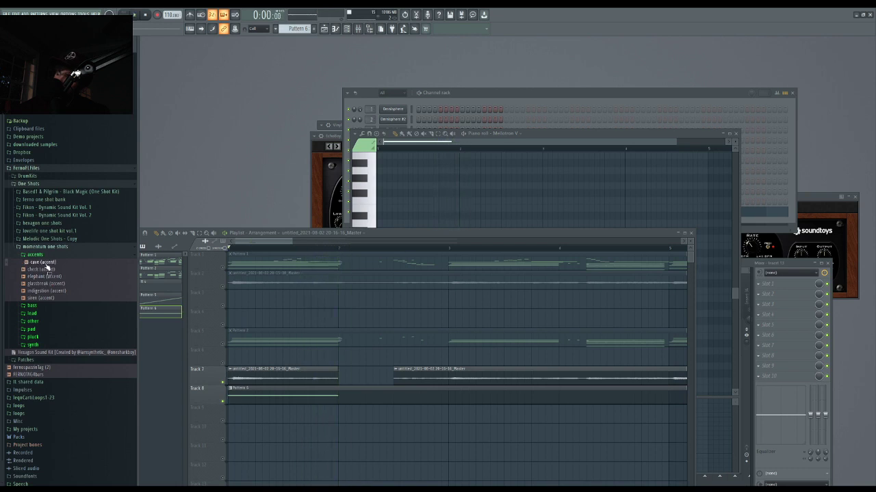
- Place the elephant (accent) sample on Track 9 at bar 2 and cut it to fill the half-bar gap
{"action": "left_click_drag", "start_coordinate": [45, 279], "coordinate": [357, 434]}
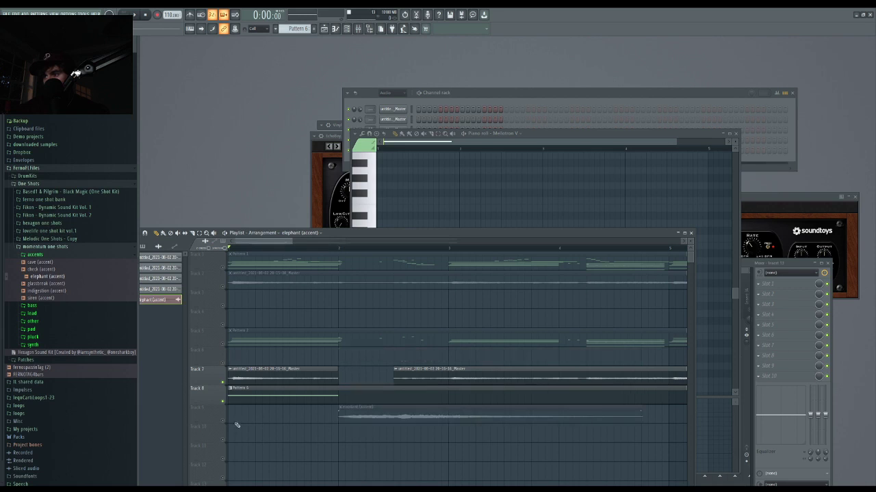
{"action": "left_click_drag", "start_coordinate": [237, 425], "coordinate": [225, 424]}
{"action": "right_click", "coordinate": [406, 419]}
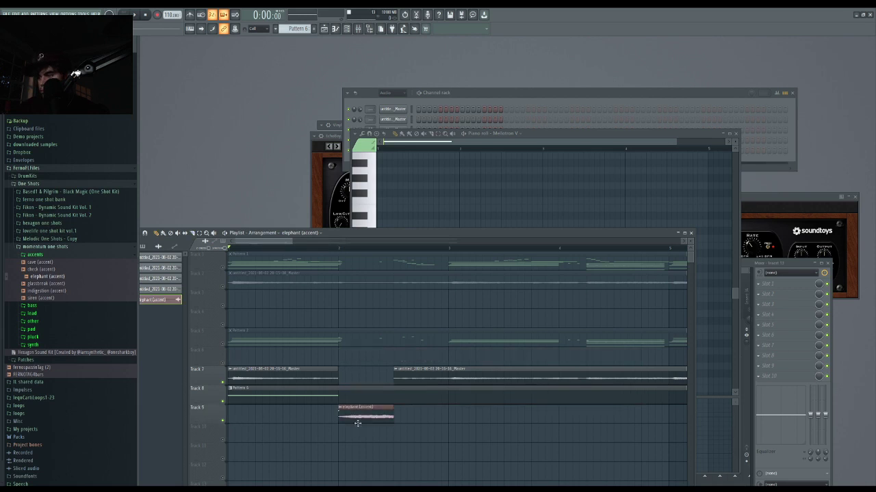
{"action": "key", "text": "space"}
- Route the elephant (accent) sample to mixer insert 12 and lower that insert's fader slightly
{"action": "double_click", "coordinate": [364, 417]}
{"action": "key", "text": "F9"}
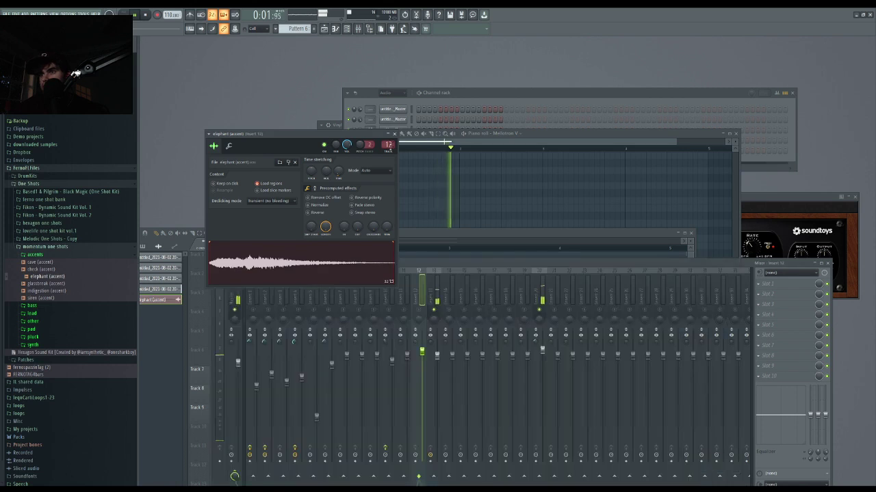
{"action": "left_click", "coordinate": [424, 312]}
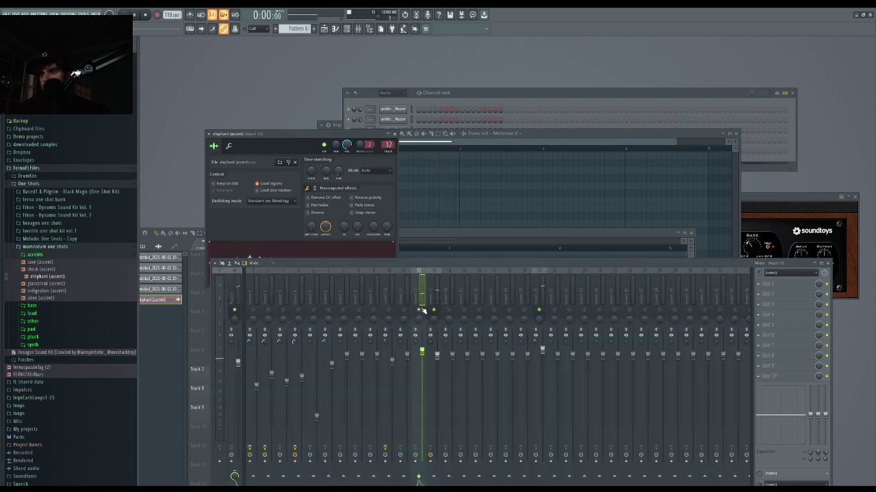
{"action": "left_click", "coordinate": [315, 173]}
{"action": "left_click_drag", "start_coordinate": [423, 362], "coordinate": [423, 367]}
{"action": "key", "text": "space"}
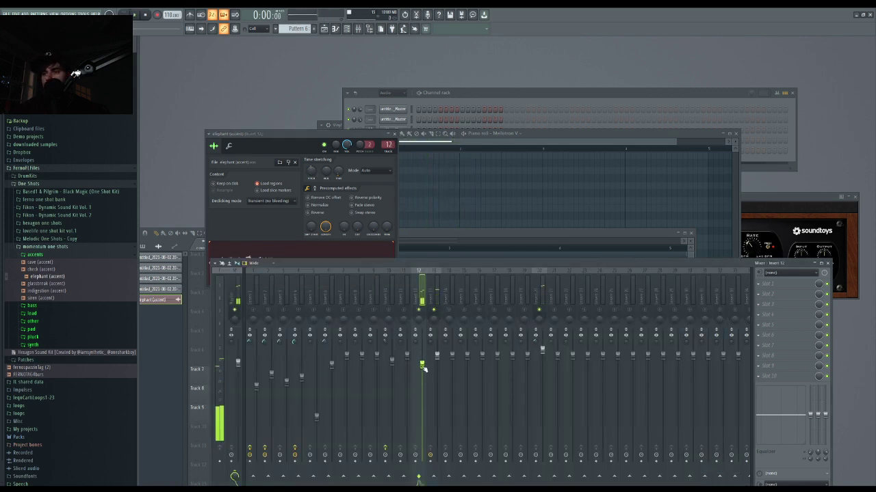
- Add Fruity Parametric EQ 2 with a band-pass preset and ValhallaVintageVerb to mixer insert 12
{"action": "left_click", "coordinate": [349, 135]}
{"action": "key", "text": "space"}
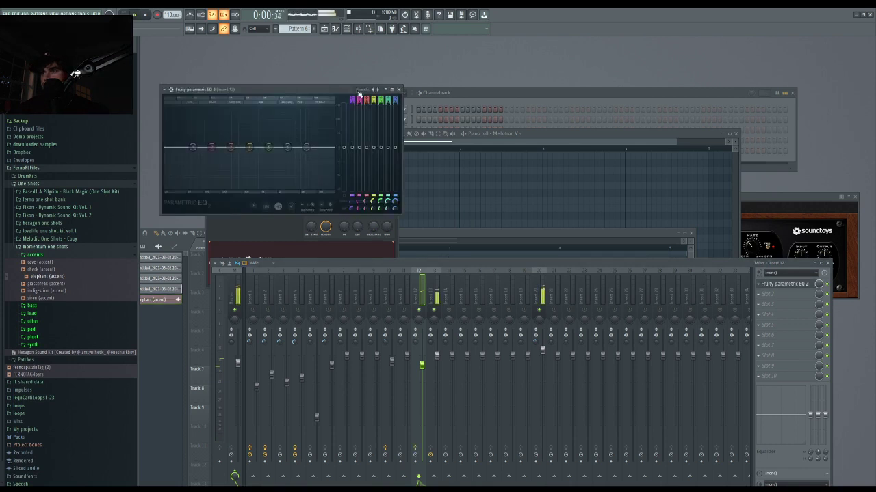
{"action": "left_click", "coordinate": [377, 90]}
{"action": "left_click", "coordinate": [377, 90]}
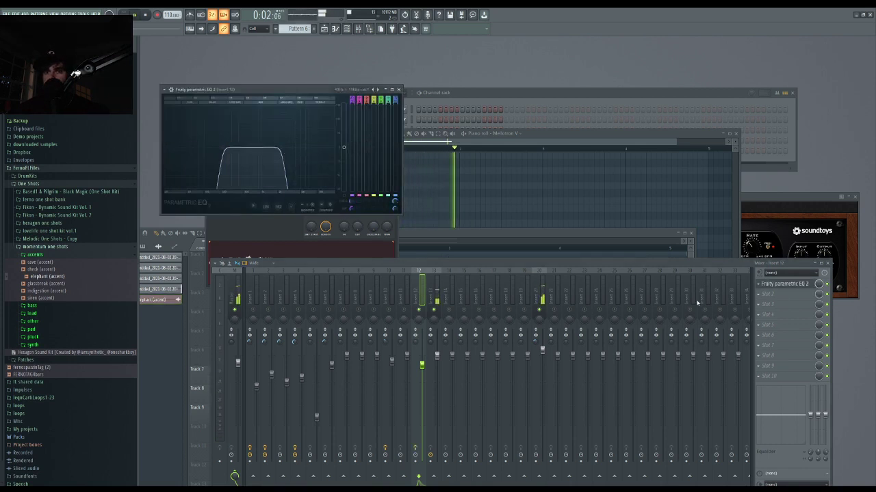
{"action": "left_click", "coordinate": [508, 393]}
{"action": "key", "text": "space"}
{"action": "key", "text": "space"}
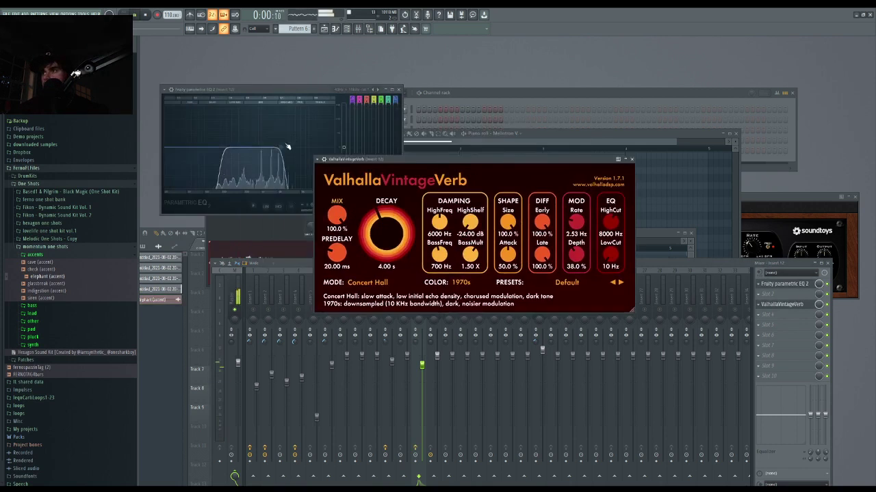
- Narrow the insert 12 EQ's pass band and set ValhallaVintageVerb's mix to 20.8% and decay to 1.59 s
{"action": "left_click_drag", "start_coordinate": [287, 146], "coordinate": [233, 150]}
{"action": "left_click_drag", "start_coordinate": [337, 220], "coordinate": [338, 266]}
{"action": "left_click_drag", "start_coordinate": [384, 232], "coordinate": [382, 259]}
{"action": "left_click_drag", "start_coordinate": [337, 219], "coordinate": [335, 245]}
{"action": "left_click_drag", "start_coordinate": [380, 245], "coordinate": [376, 233]}
{"action": "left_click_drag", "start_coordinate": [236, 159], "coordinate": [261, 147]}
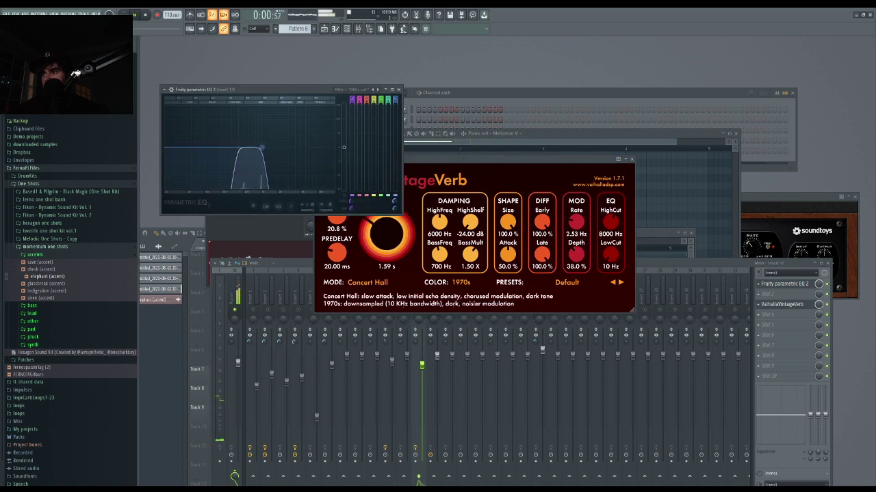
{"action": "left_click", "coordinate": [653, 236]}
{"action": "key", "text": "space"}
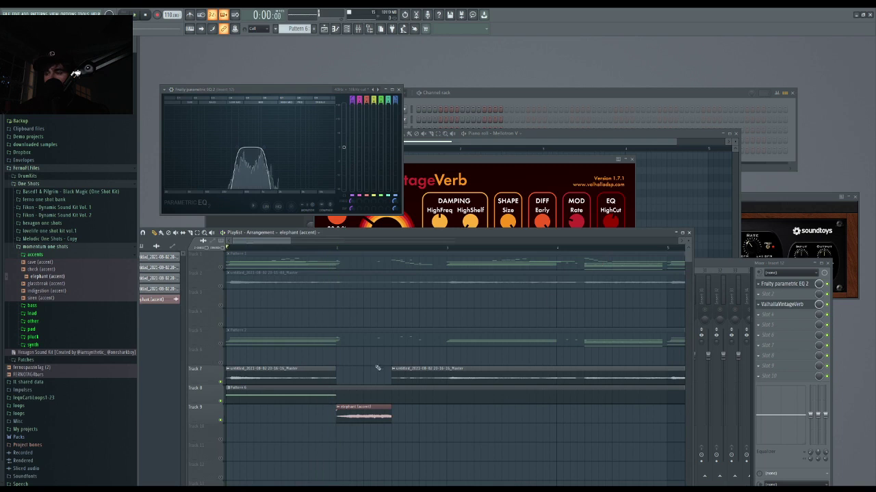
- Set the elephant (accent) sample's stretch mode to e3 generic, lengthen its fade-out and adjust its pitch
{"action": "double_click", "coordinate": [347, 410]}
{"action": "key", "text": "space"}
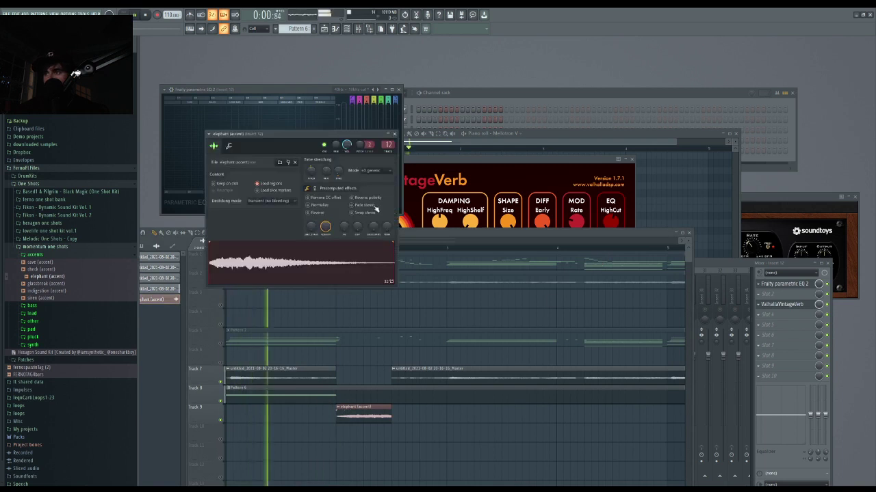
{"action": "left_click_drag", "start_coordinate": [356, 234], "coordinate": [356, 230]}
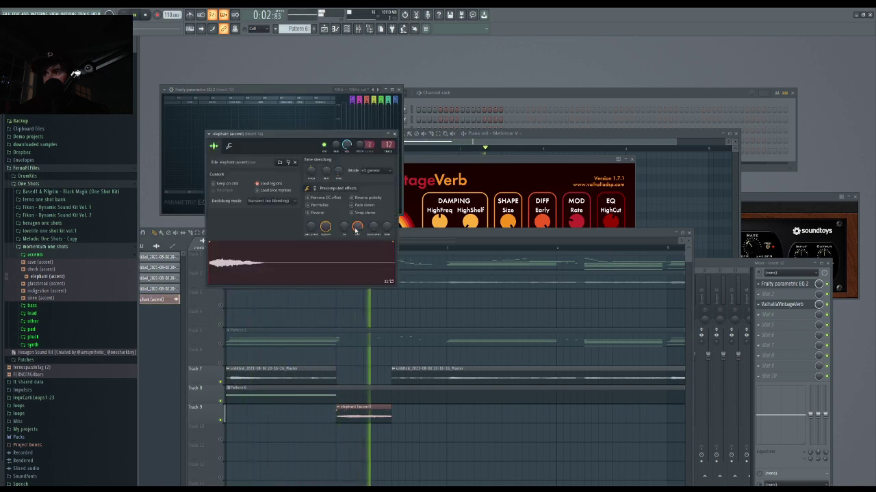
{"action": "key", "text": "space"}
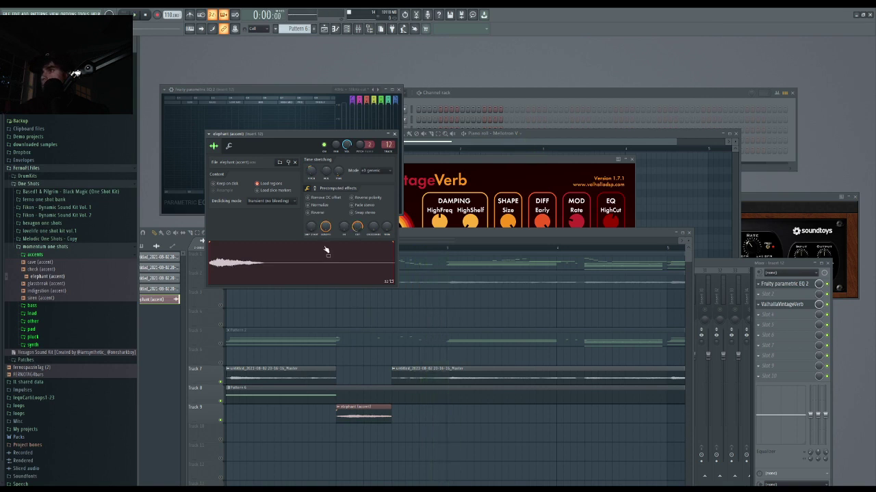
{"action": "key", "text": "space"}
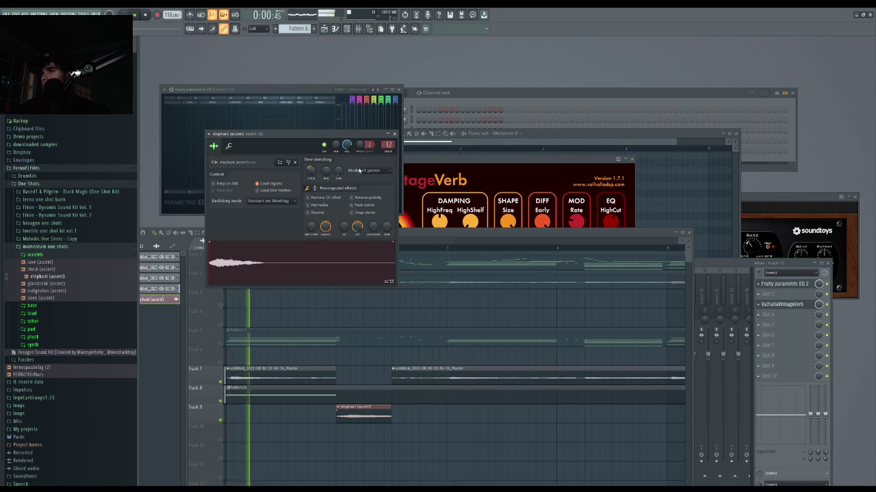
- Shift the insert 12 EQ's pass band to lower frequencies, raise its main level and close the EQ and sample settings
{"action": "left_click", "coordinate": [775, 283]}
{"action": "left_click", "coordinate": [775, 283]}
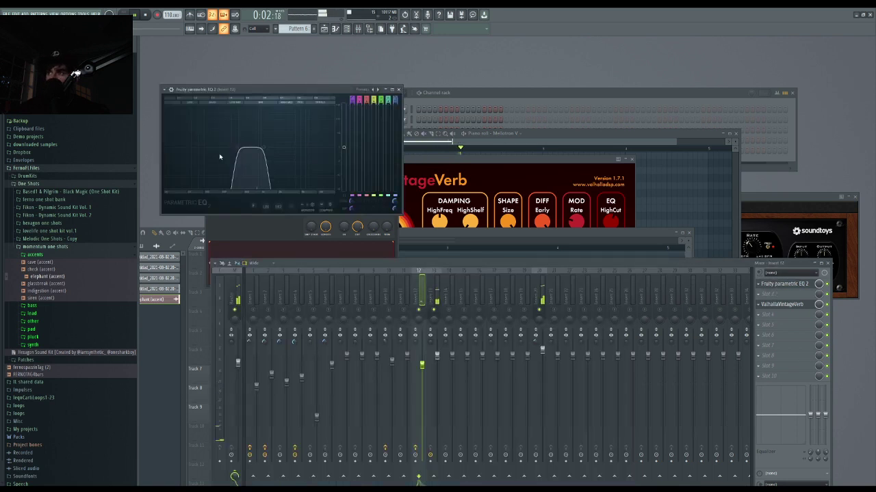
{"action": "mouse_move", "coordinate": [343, 147]}
{"action": "left_mouse_down"}
{"action": "mouse_move", "coordinate": [344, 118]}
{"action": "mouse_move", "coordinate": [343, 132]}
{"action": "left_mouse_up"}
{"action": "left_click_drag", "start_coordinate": [203, 148], "coordinate": [220, 149]}
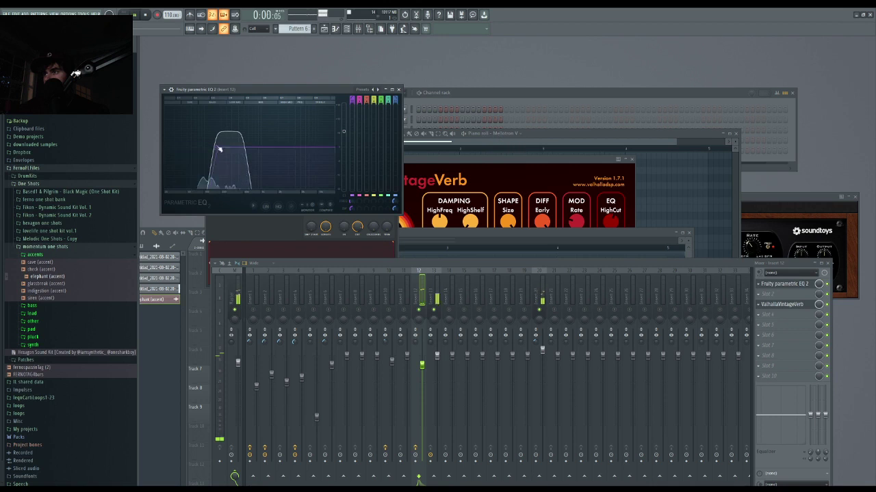
{"action": "left_click", "coordinate": [398, 89]}
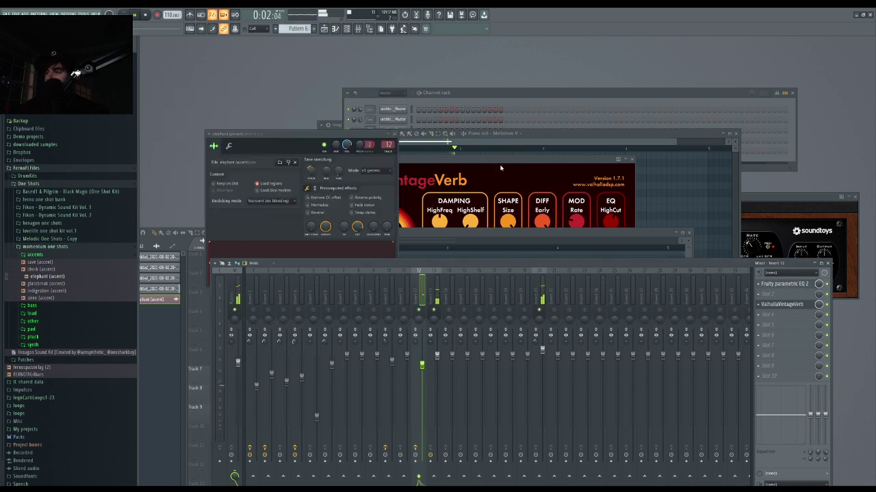
{"action": "left_click", "coordinate": [395, 134]}
{"action": "key", "text": "space"}
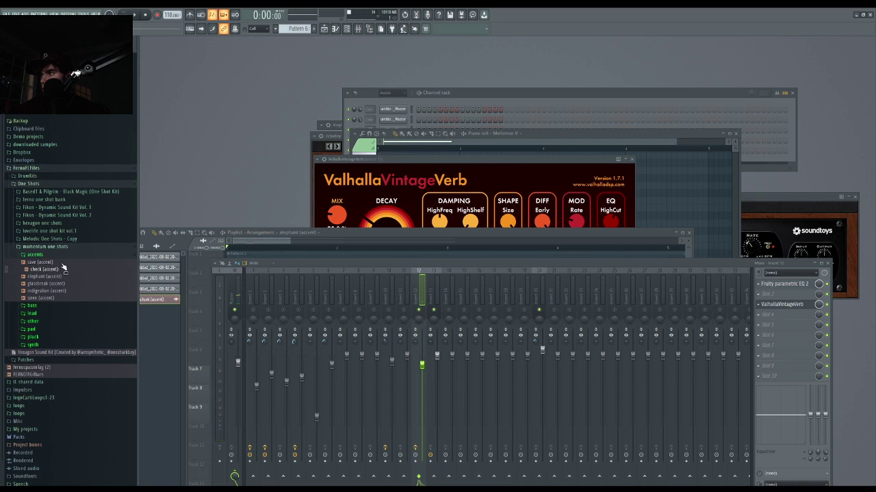
- Browse the Bells and Flutes folders of Melodic One Shots - Copy and audition their samples
{"action": "left_click", "coordinate": [62, 262]}
{"action": "left_click", "coordinate": [58, 247]}
{"action": "left_click", "coordinate": [58, 239]}
{"action": "left_click", "coordinate": [62, 247]}
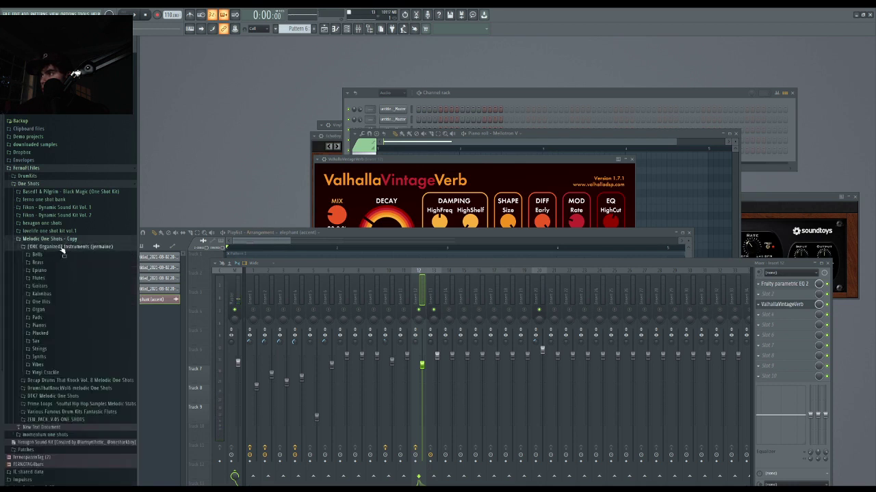
{"action": "left_click", "coordinate": [65, 255]}
{"action": "left_click", "coordinate": [59, 270]}
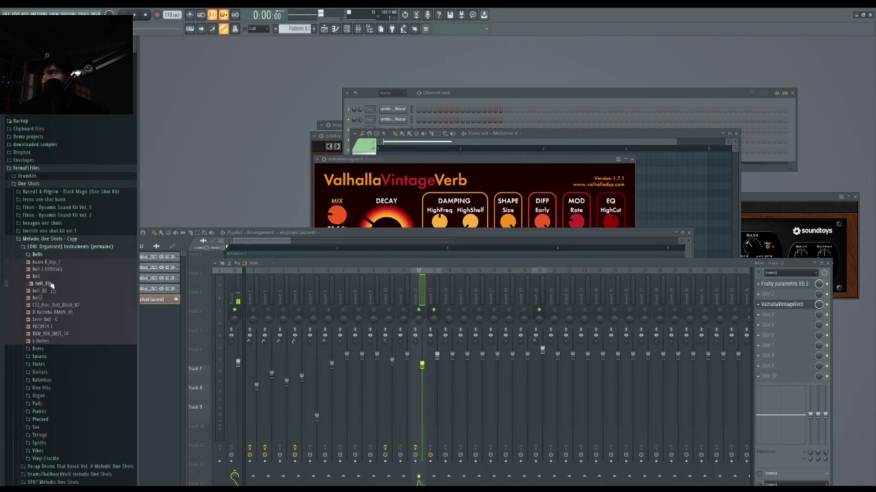
{"action": "left_click", "coordinate": [48, 255]}
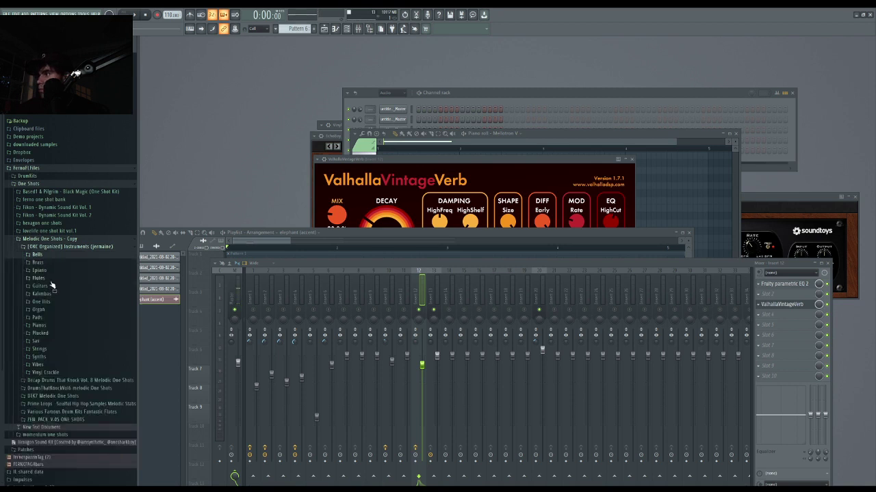
{"action": "left_click", "coordinate": [50, 279]}
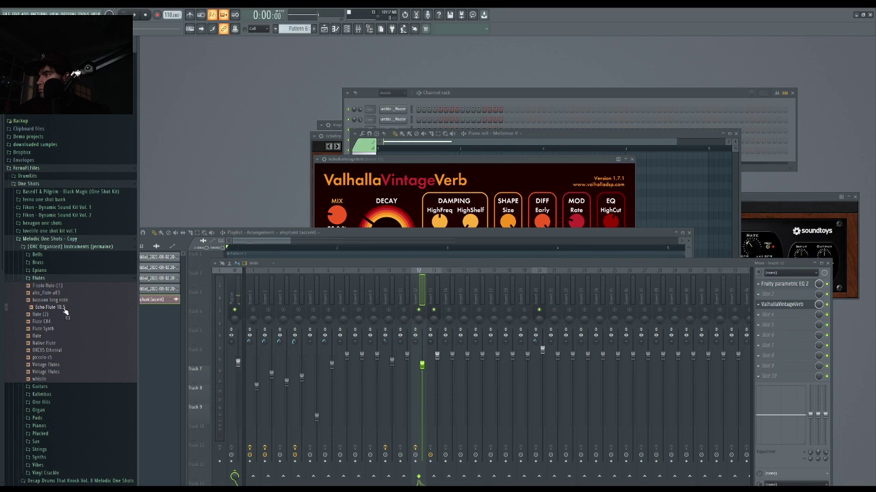
- Replace the elephant (accent) clip on Track 9 with the alto_flute-a#3 sample at bar 2
{"action": "left_click", "coordinate": [325, 29]}
{"action": "key", "text": "space"}
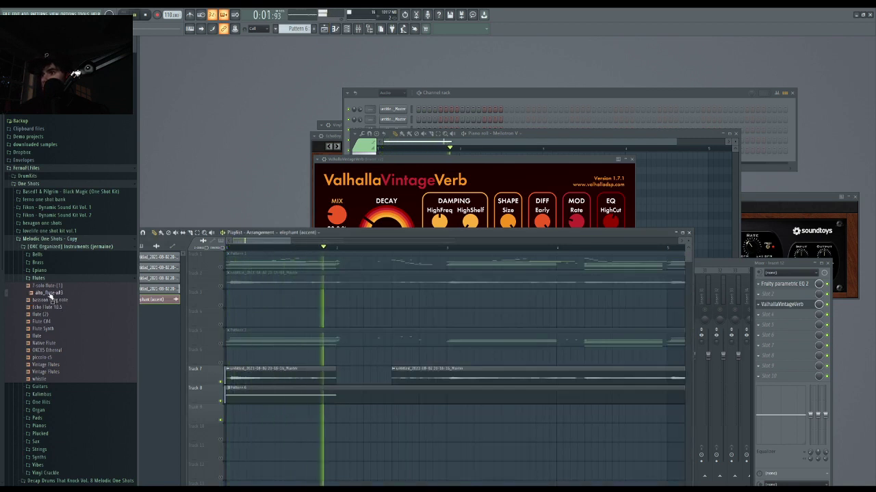
{"action": "key", "text": "space"}
{"action": "left_click_drag", "start_coordinate": [55, 294], "coordinate": [342, 415]}
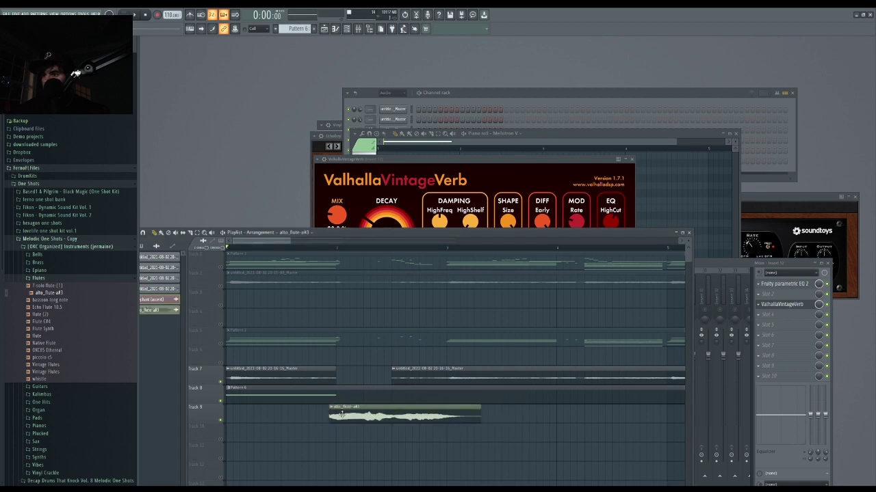
- Raise the pitch of the alto_flute-a#3 sample, lower its volume and audition it with the loop
{"action": "double_click", "coordinate": [346, 414]}
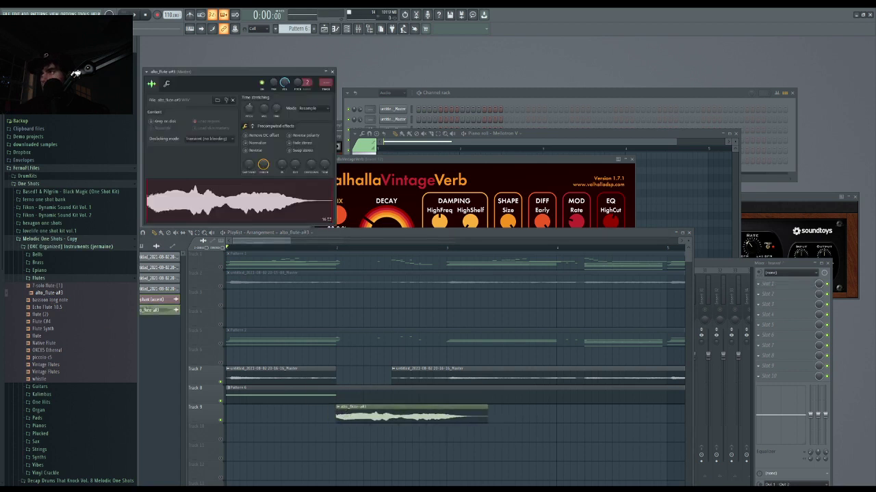
{"action": "left_click_drag", "start_coordinate": [249, 108], "coordinate": [250, 104]}
{"action": "left_click", "coordinate": [242, 208]}
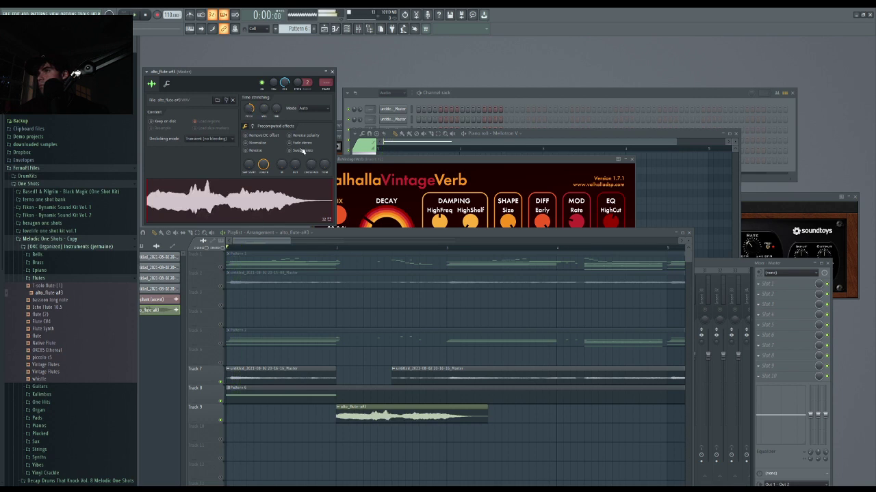
{"action": "key", "text": "space"}
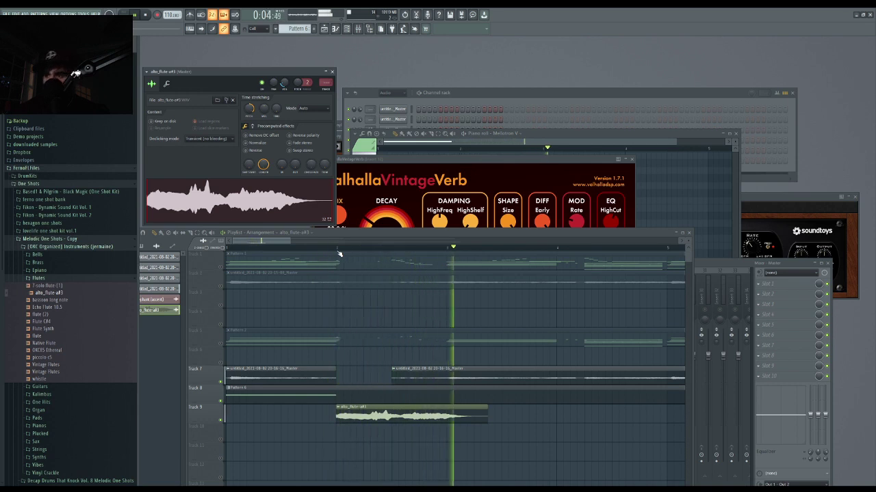
{"action": "key", "text": "space"}
{"action": "key", "text": "space"}
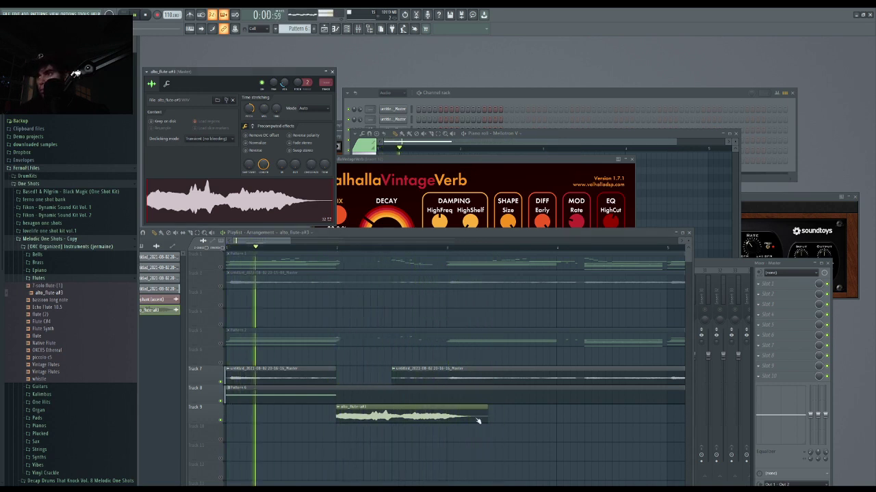
- Stretch the alto_flute-a#3 clip down to slightly over one bar and set its stretch mode to e3 generic
{"action": "left_click_drag", "start_coordinate": [488, 414], "coordinate": [460, 414]}
{"action": "left_click", "coordinate": [316, 111]}
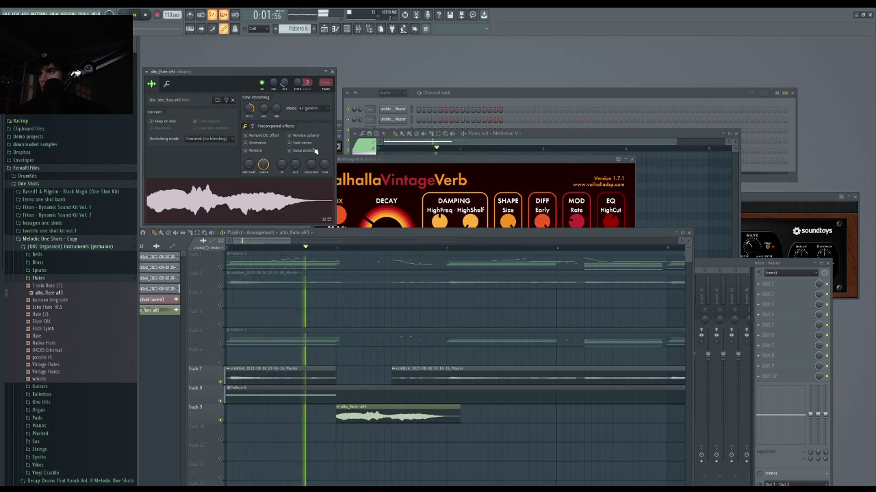
{"action": "left_click", "coordinate": [317, 152]}
{"action": "key", "text": "space"}
{"action": "key", "text": "space"}
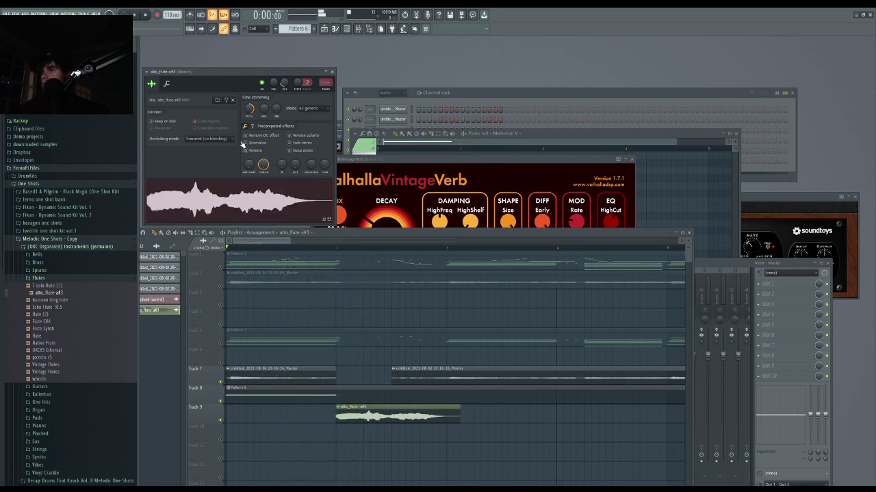
{"action": "key", "text": "space"}
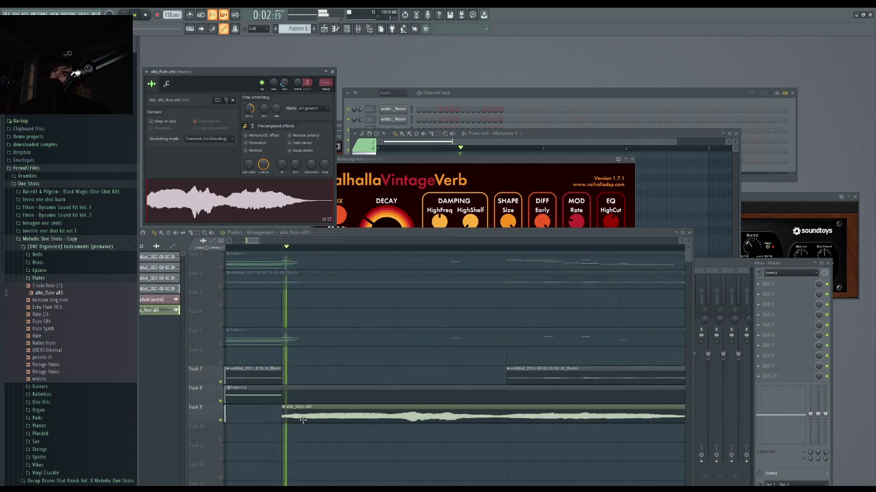
{"action": "key", "text": "space"}
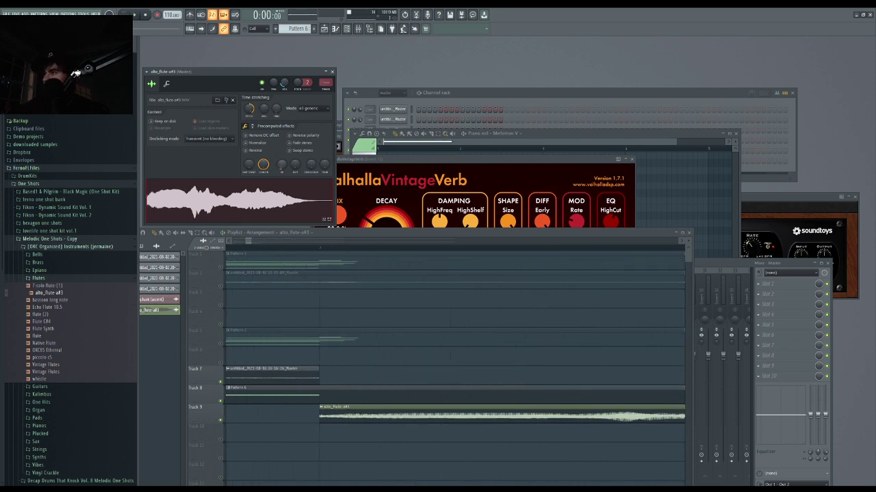
- Add a fade-in to the alto_flute-a#3 sample and shift its clip to start before bar 2, checking the timing by ear
{"action": "left_click_drag", "start_coordinate": [281, 164], "coordinate": [281, 145]}
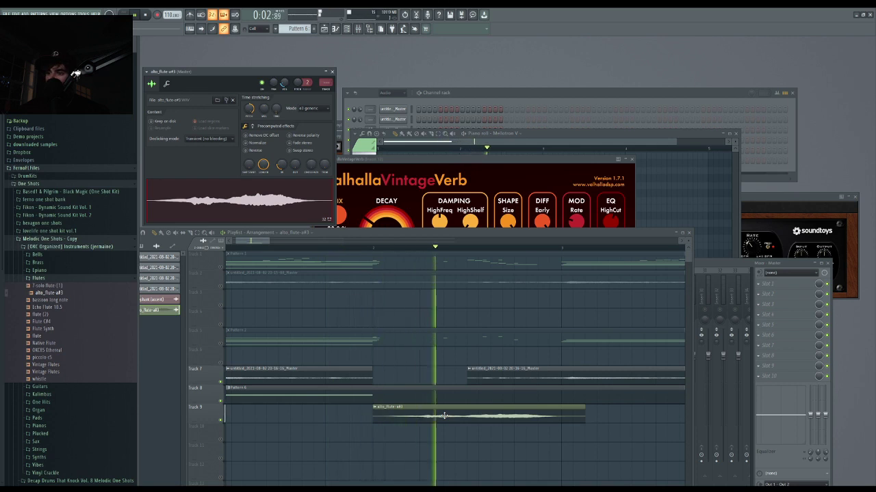
{"action": "key", "text": "space"}
{"action": "left_click_drag", "start_coordinate": [444, 414], "coordinate": [413, 411]}
{"action": "key", "text": "space"}
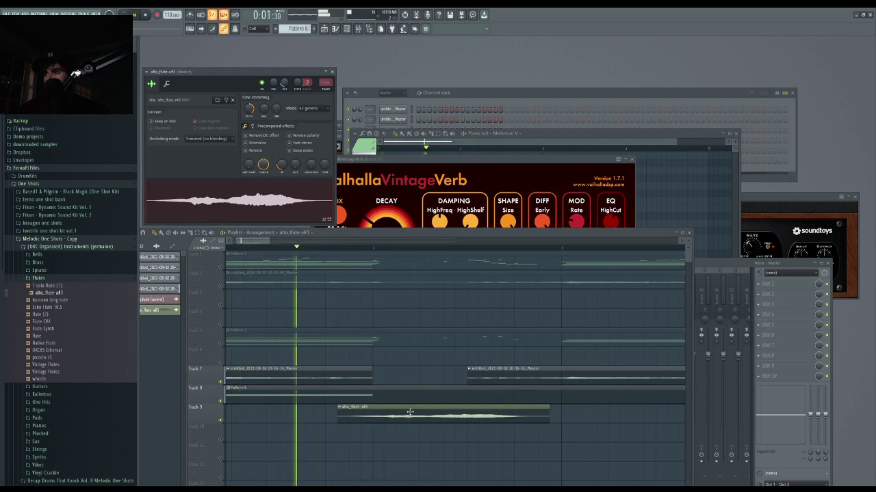
{"action": "key", "text": "space"}
{"action": "left_click_drag", "start_coordinate": [408, 422], "coordinate": [420, 415]}
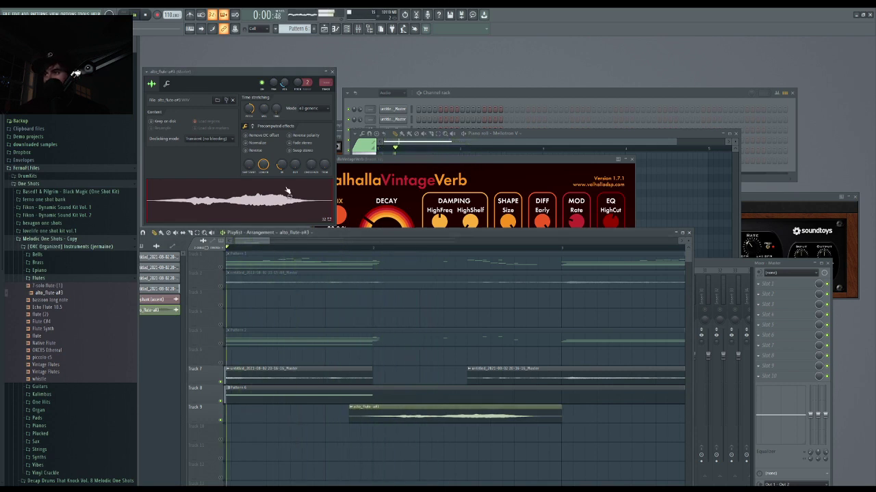
{"action": "key", "text": "space"}
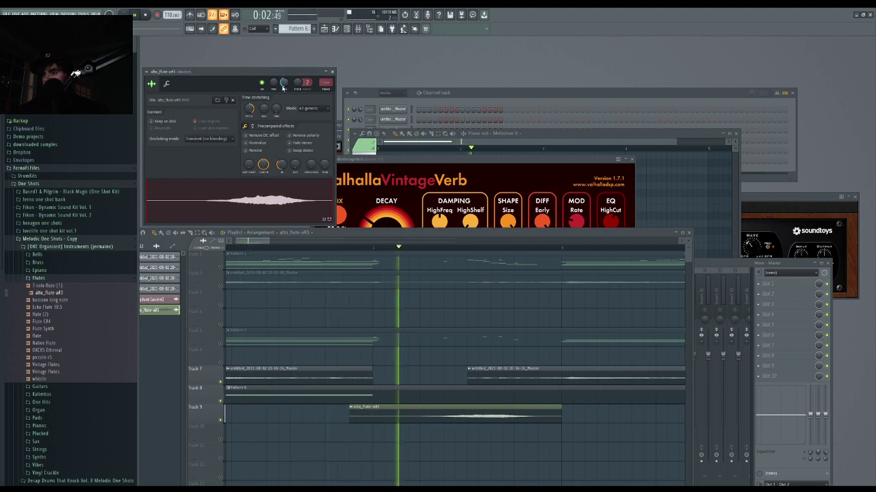
{"action": "key", "text": "space"}
{"action": "left_click_drag", "start_coordinate": [395, 409], "coordinate": [347, 411]}
{"action": "key", "text": "space"}
{"action": "key", "text": "space"}
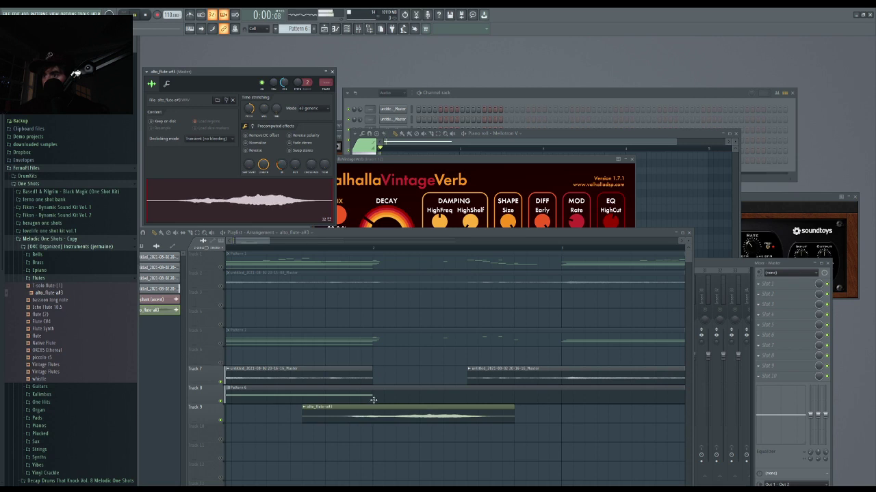
- Slice the alto_flute-a#3 clip at bar 2 and delete the pieces before it
{"action": "scroll", "coordinate": [373, 400], "scroll_direction": "up", "scroll_amount": 4}
{"action": "left_click_drag", "start_coordinate": [373, 407], "coordinate": [422, 408]}
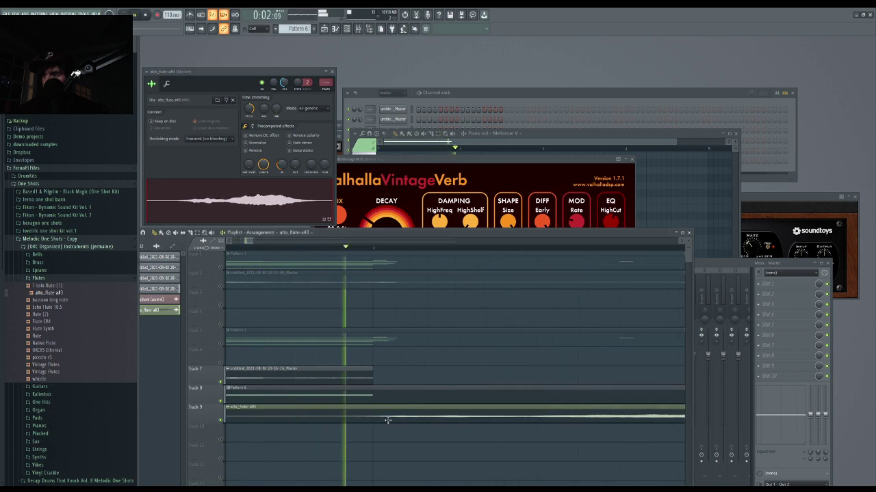
{"action": "key", "text": "space"}
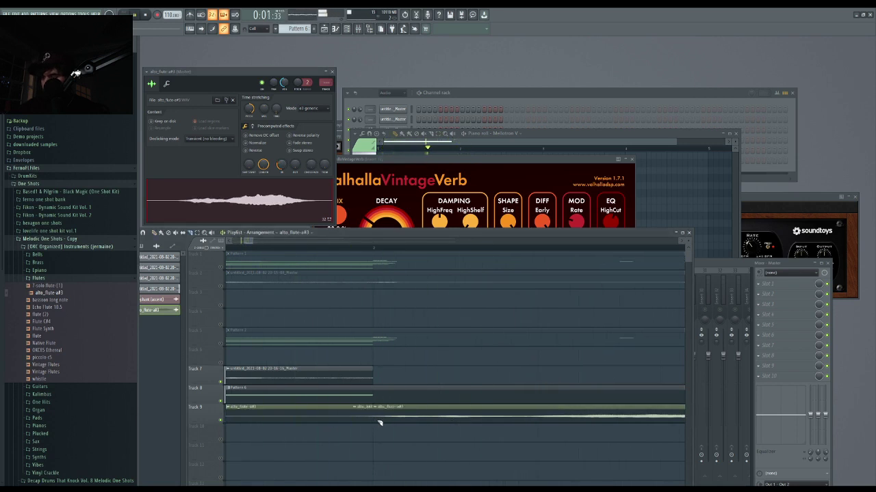
{"action": "right_click", "coordinate": [363, 420]}
{"action": "right_click", "coordinate": [290, 422]}
{"action": "scroll", "coordinate": [292, 421], "scroll_direction": "down", "scroll_amount": 4}
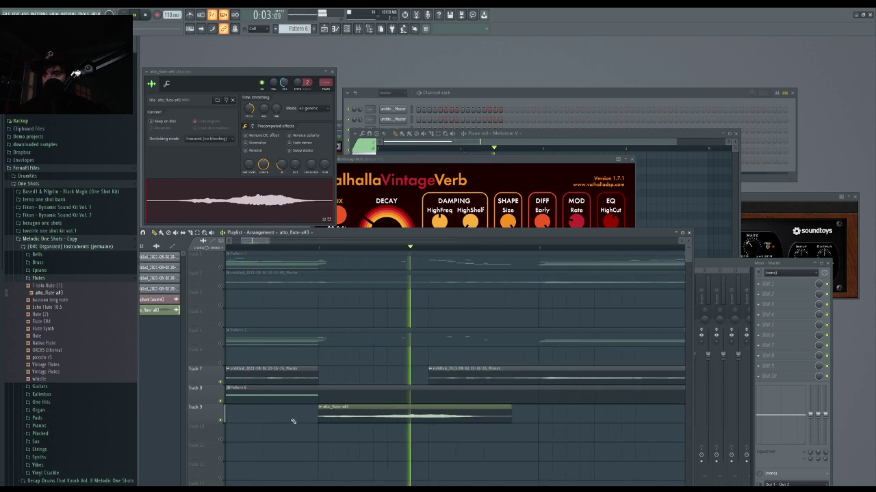
- Delete the alto_flute-a#3 clip from Track 9 and close its channel settings
{"action": "scroll", "coordinate": [292, 421], "scroll_direction": "down", "scroll_amount": 3}
{"action": "right_click", "coordinate": [387, 414]}
{"action": "key", "text": "space"}
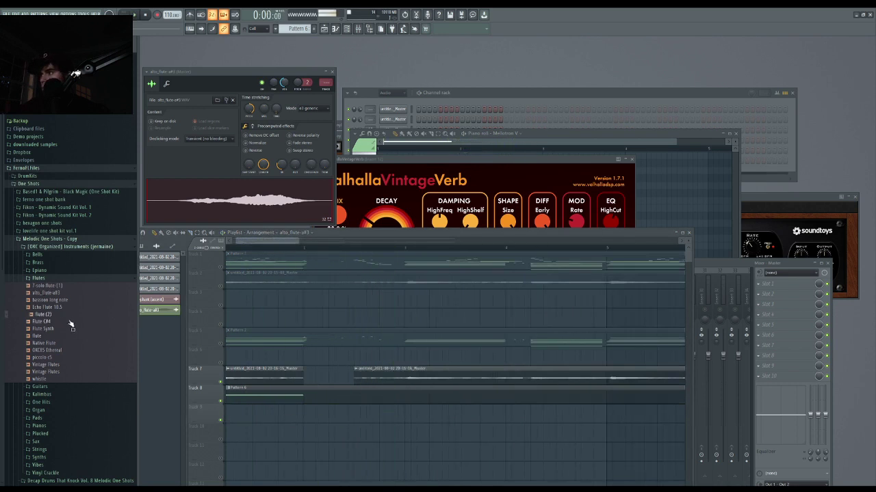
{"action": "left_click", "coordinate": [331, 71]}
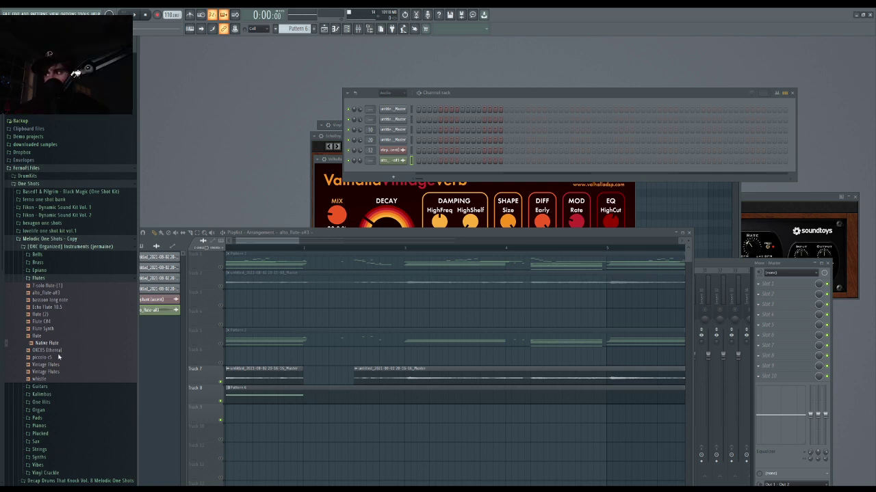
- Audition the remaining flute one-shots and the guitar one-shots against the loop, including both crak - gtr chord variants
{"action": "scroll", "coordinate": [82, 375], "scroll_direction": "down", "scroll_amount": 3}
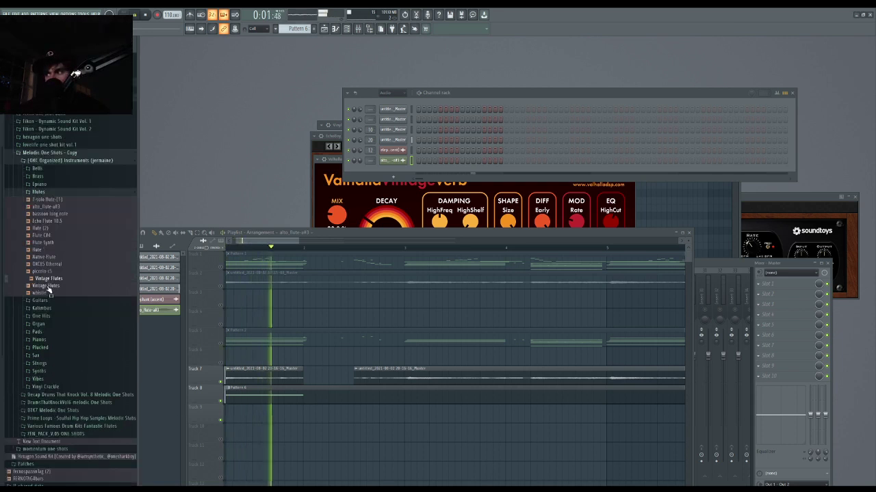
{"action": "left_click", "coordinate": [55, 302]}
{"action": "key", "text": "space"}
{"action": "left_click", "coordinate": [51, 329]}
{"action": "scroll", "coordinate": [48, 302], "scroll_direction": "down", "scroll_amount": 4}
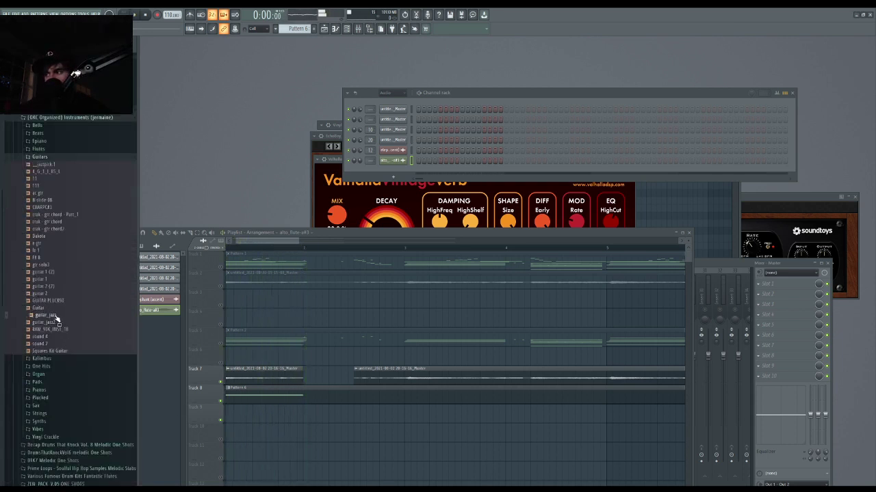
{"action": "left_click", "coordinate": [54, 258]}
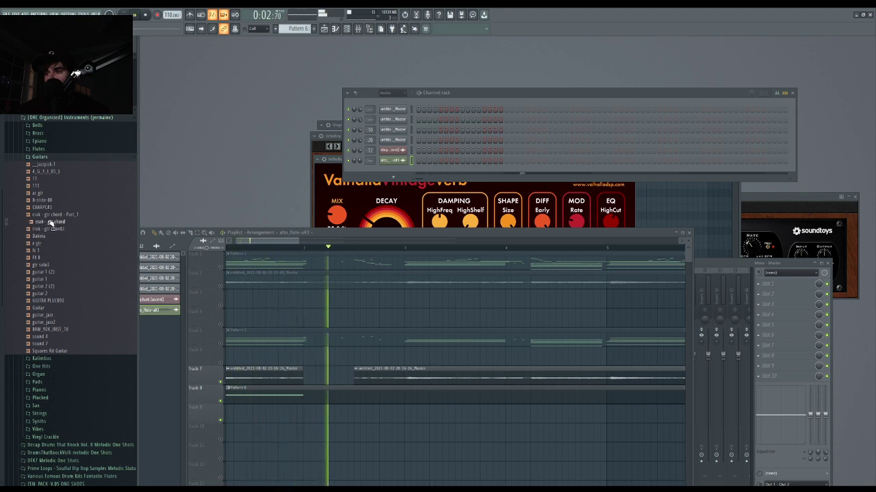
{"action": "key", "text": "space"}
{"action": "left_click", "coordinate": [52, 215]}
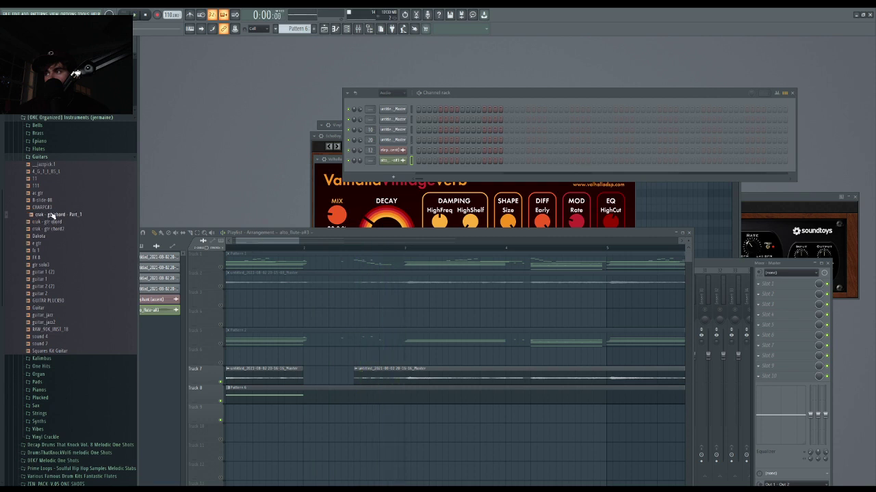
{"action": "left_click", "coordinate": [51, 223]}
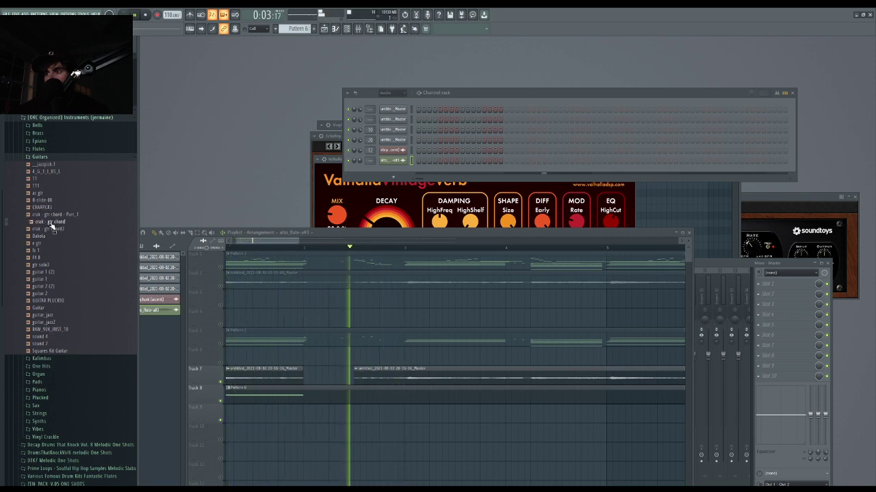
- Place the crak - gtr chord sample on Track 9 at bar 2 and play it with the loop
{"action": "key", "text": "space"}
{"action": "left_click_drag", "start_coordinate": [51, 227], "coordinate": [307, 413]}
{"action": "key", "text": "space"}
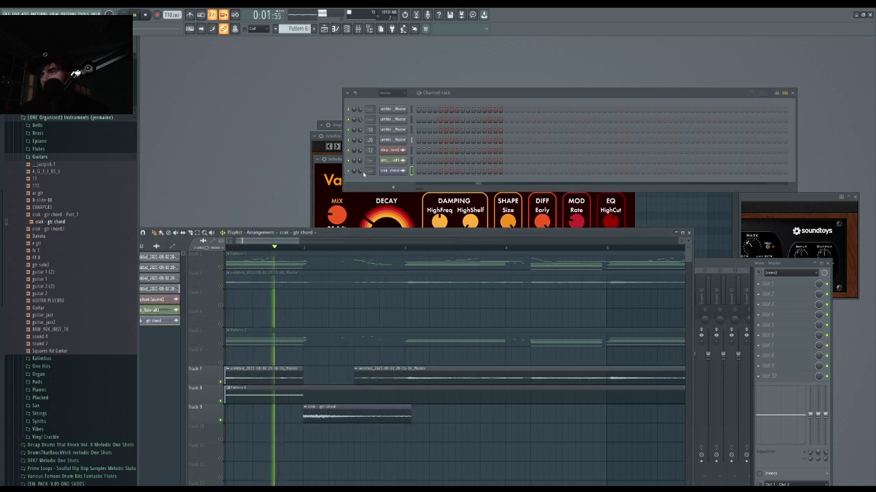
- Route the crak - gtr chord channel to mixer insert 12 and shift that insert's Fruity parametric EQ 2 band-pass higher
{"action": "left_click_drag", "start_coordinate": [375, 170], "coordinate": [375, 145]}
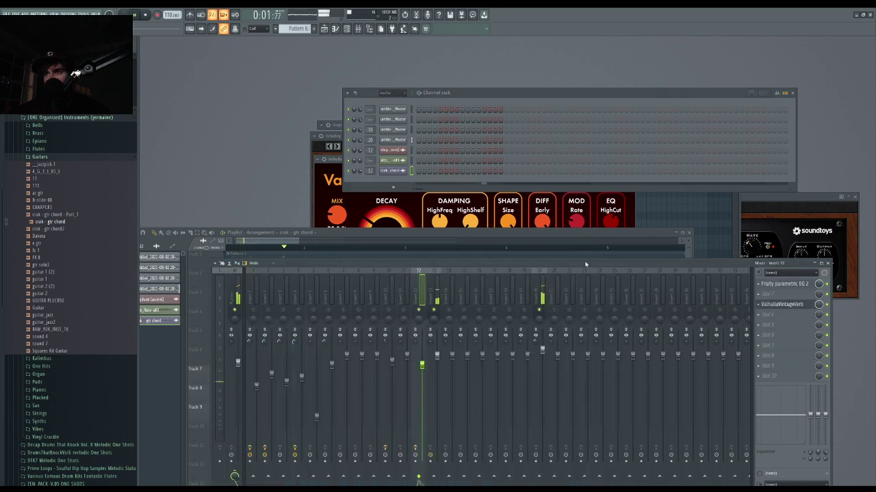
{"action": "left_click", "coordinate": [784, 283]}
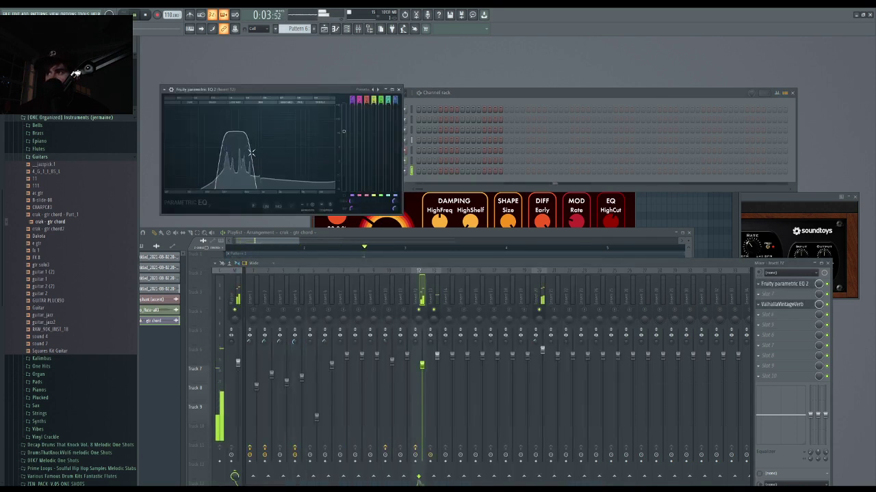
{"action": "left_click", "coordinate": [445, 233]}
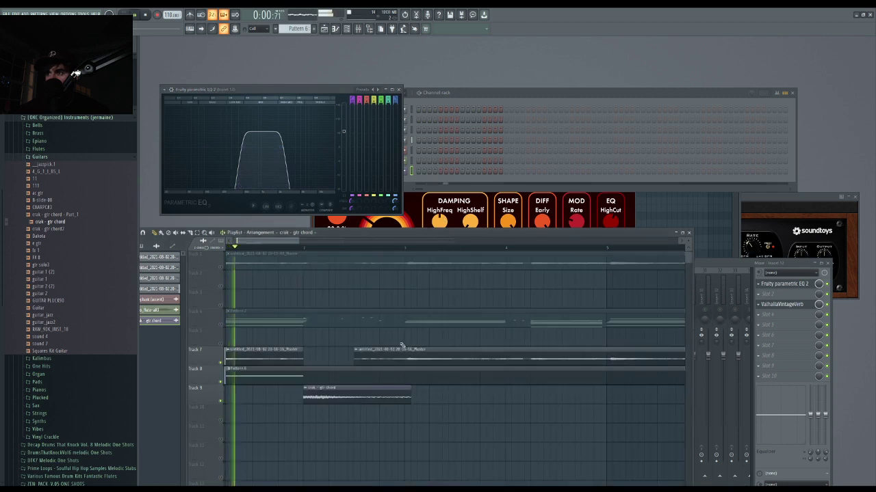
- Shorten the crak - gtr chord clip to end at bar 3 and set its stretch mode to Resample
{"action": "scroll", "coordinate": [381, 381], "scroll_direction": "up", "scroll_amount": 1}
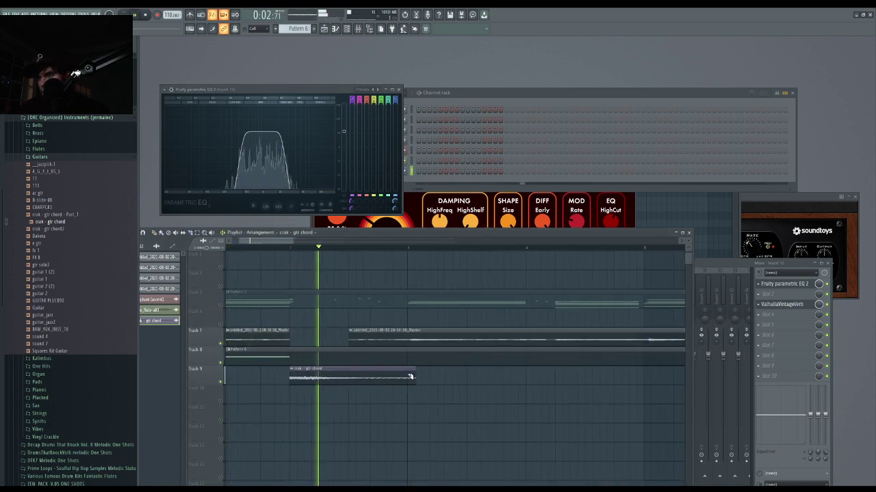
{"action": "key", "text": "space"}
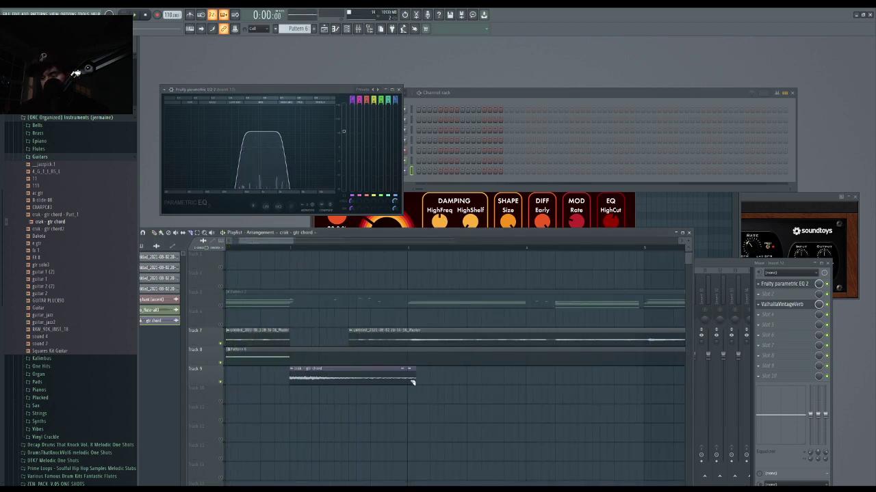
{"action": "double_click", "coordinate": [393, 376]}
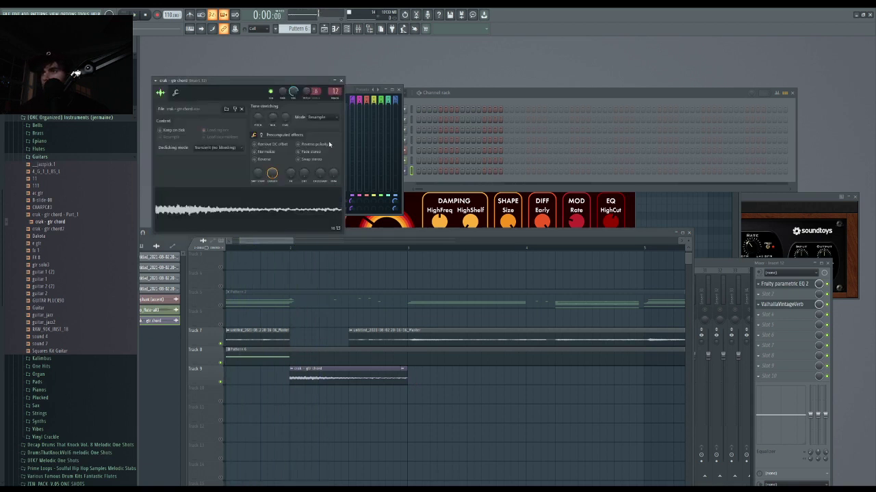
- Create a channel pitch automation clip for crak - gtr chord and move it beneath the chord clip on Track 10
{"action": "key", "text": "space"}
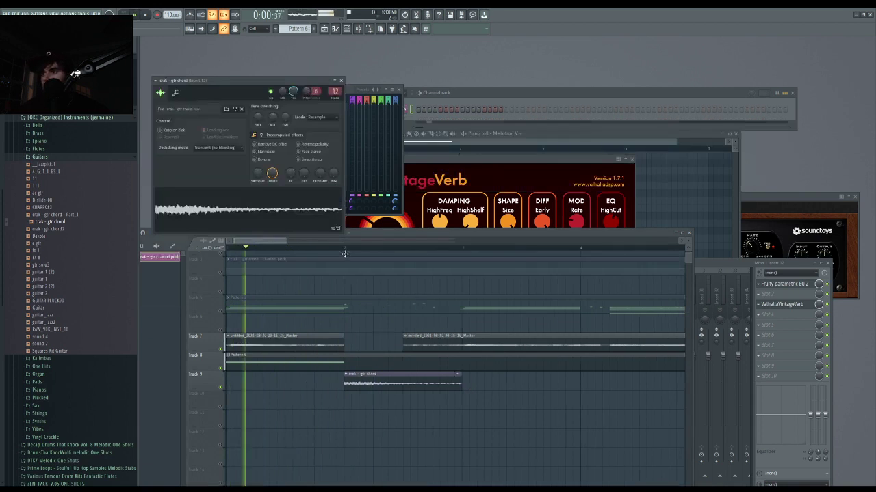
{"action": "scroll", "coordinate": [346, 252], "scroll_direction": "down", "scroll_amount": 1}
{"action": "key", "text": "space"}
{"action": "left_click_drag", "start_coordinate": [256, 275], "coordinate": [334, 400]}
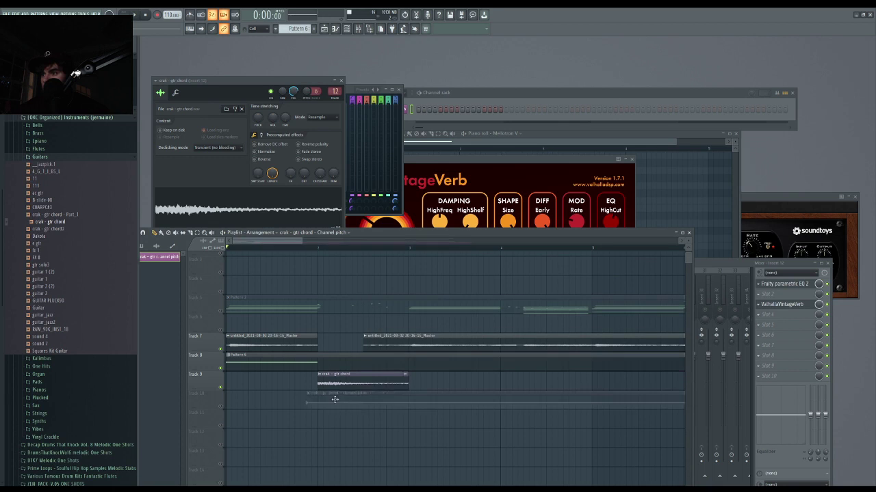
- Trim the chord's pitch automation clip to end at bar 3 and enable Track 10
{"action": "key", "text": "space"}
{"action": "right_click", "coordinate": [417, 405]}
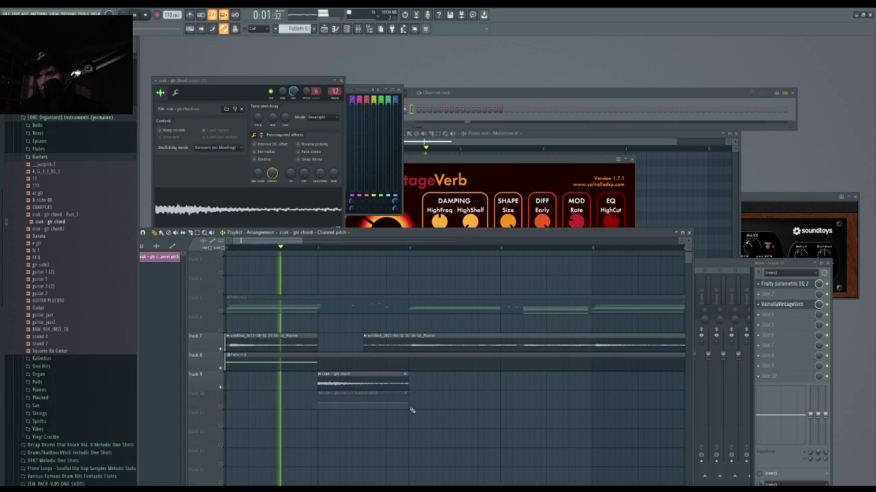
{"action": "scroll", "coordinate": [408, 398], "scroll_direction": "up", "scroll_amount": 2}
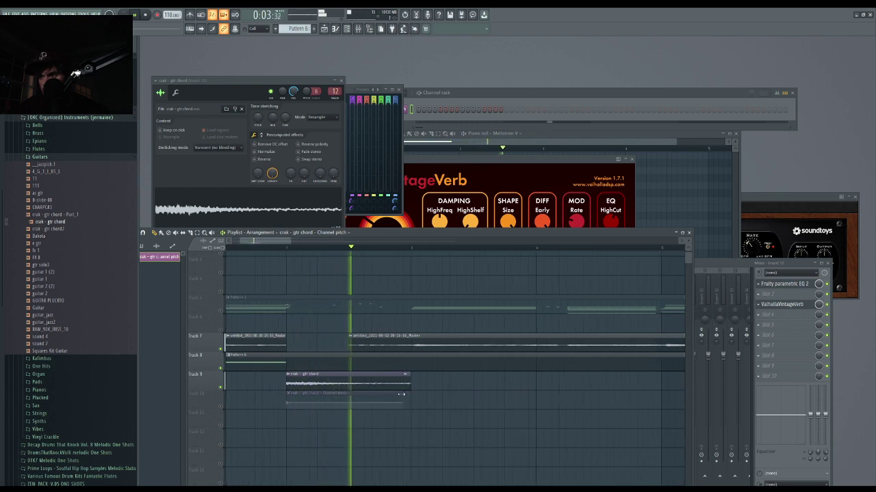
{"action": "key", "text": "space"}
{"action": "left_click", "coordinate": [221, 406]}
{"action": "scroll", "coordinate": [349, 404], "scroll_direction": "up", "scroll_amount": 1}
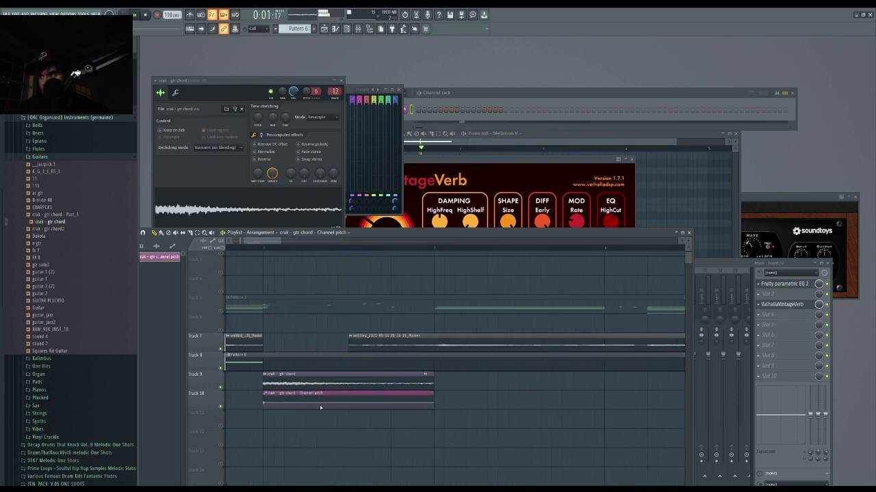
- Shape the chord's pitch automation into a curve that bends downward toward bar 3, judging the bend by ear
{"action": "right_click", "coordinate": [422, 405]}
{"action": "key", "text": "space"}
{"action": "key", "text": "space"}
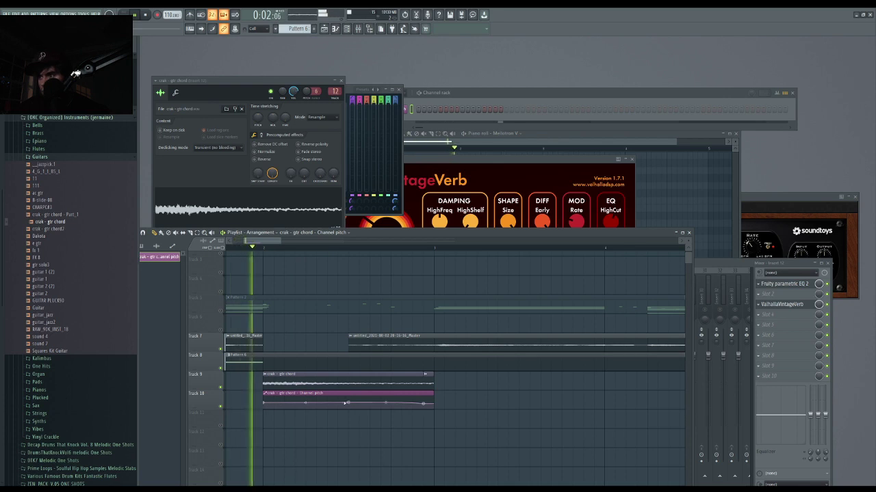
{"action": "key", "text": "space"}
{"action": "key", "text": "space"}
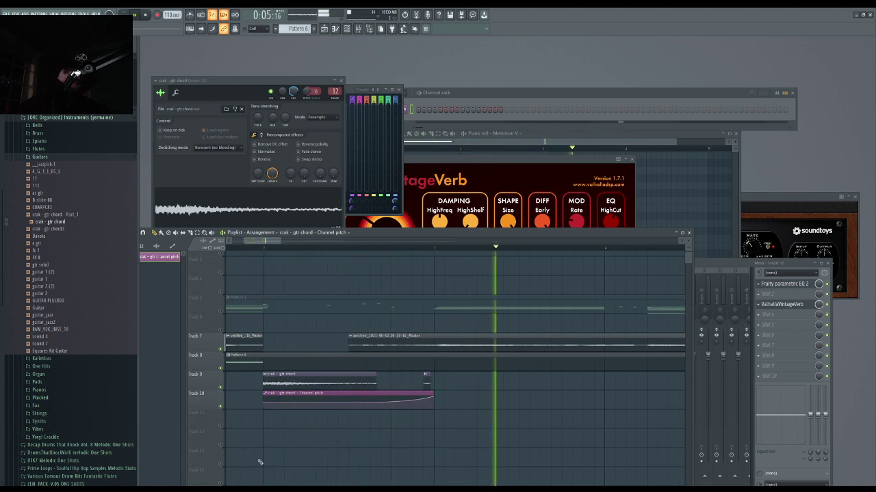
{"action": "key", "text": "space"}
{"action": "key", "text": "space"}
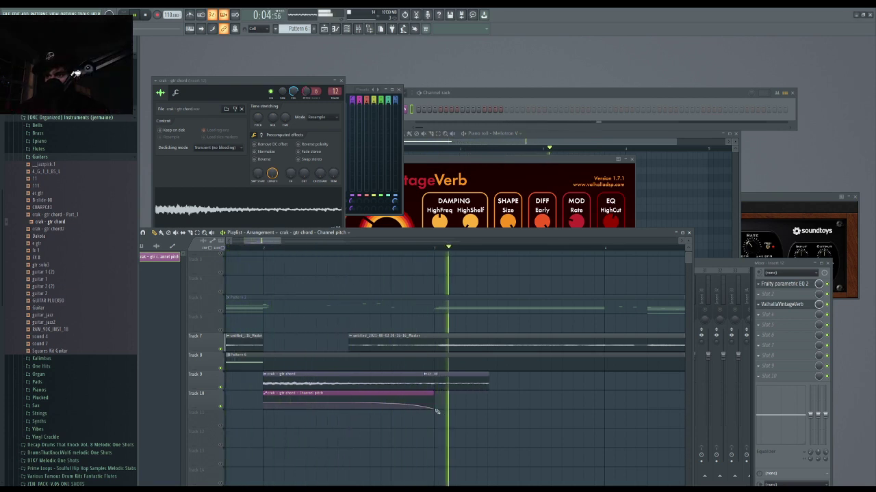
{"action": "scroll", "coordinate": [440, 411], "scroll_direction": "down", "scroll_amount": 3}
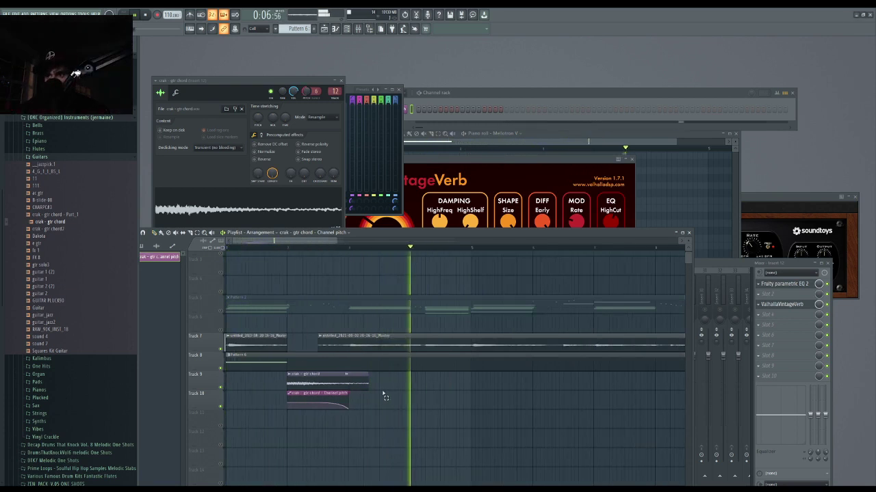
- Audition more guitar samples and place guitar_jazz2 on Track 9 one beat after bar 4
{"action": "key", "text": "space"}
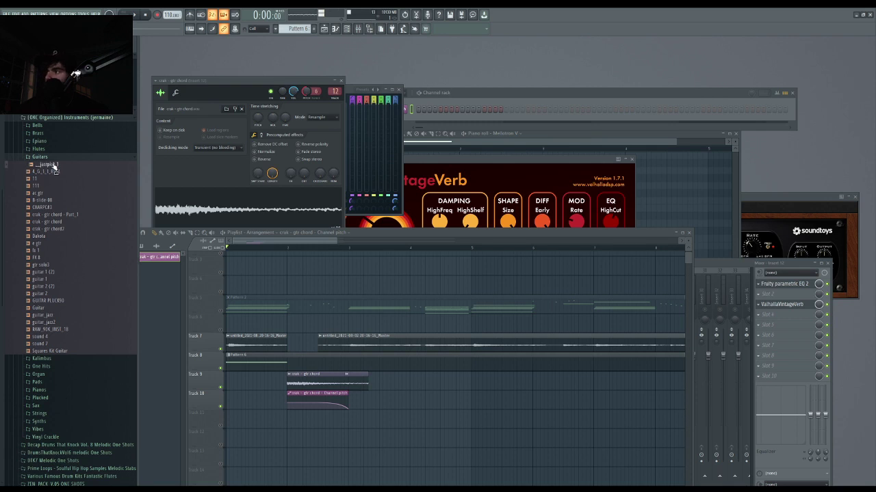
{"action": "key", "text": "space"}
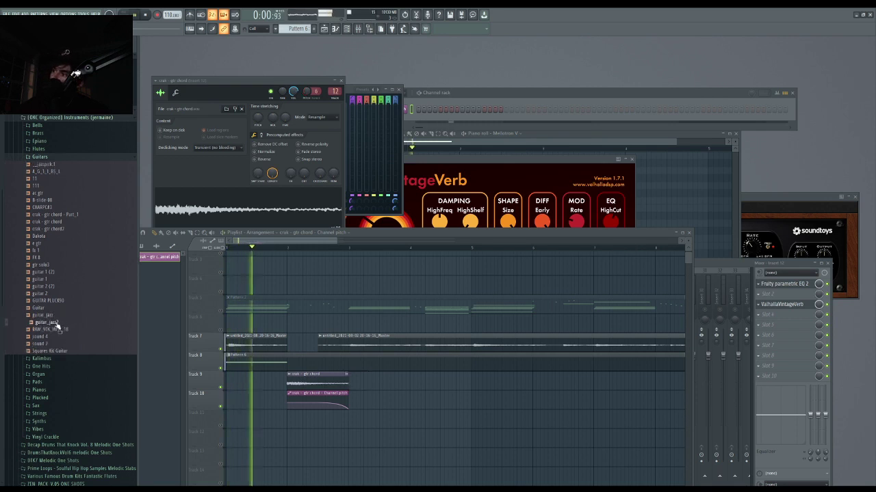
{"action": "left_click_drag", "start_coordinate": [54, 329], "coordinate": [427, 382]}
{"action": "key", "text": "space"}
{"action": "scroll", "coordinate": [427, 380], "scroll_direction": "up", "scroll_amount": 2}
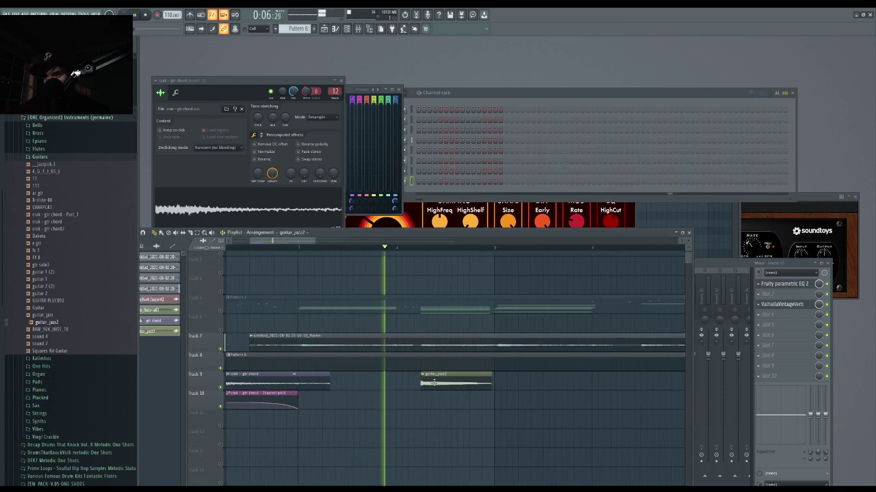
- Audition the guitar_jazz2 clip from bar 4 and widen its channel's pitch range
{"action": "key", "text": "space"}
{"action": "double_click", "coordinate": [427, 374]}
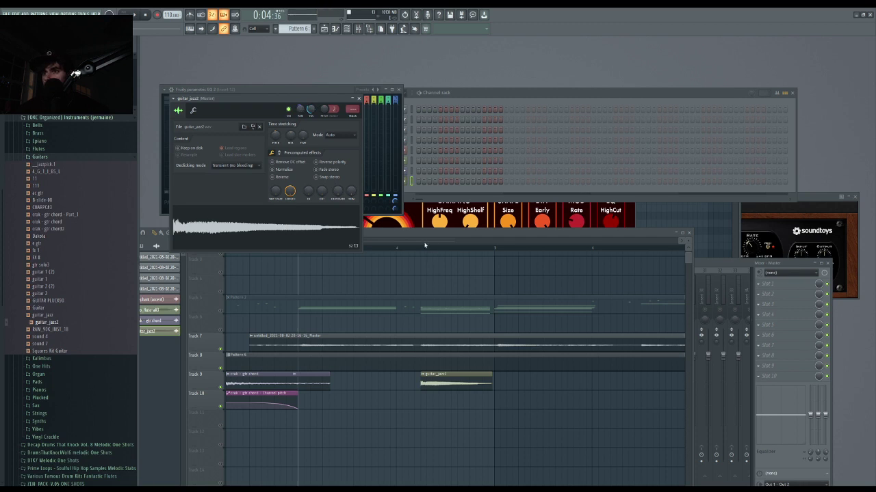
{"action": "left_click", "coordinate": [397, 246]}
{"action": "key", "text": "space"}
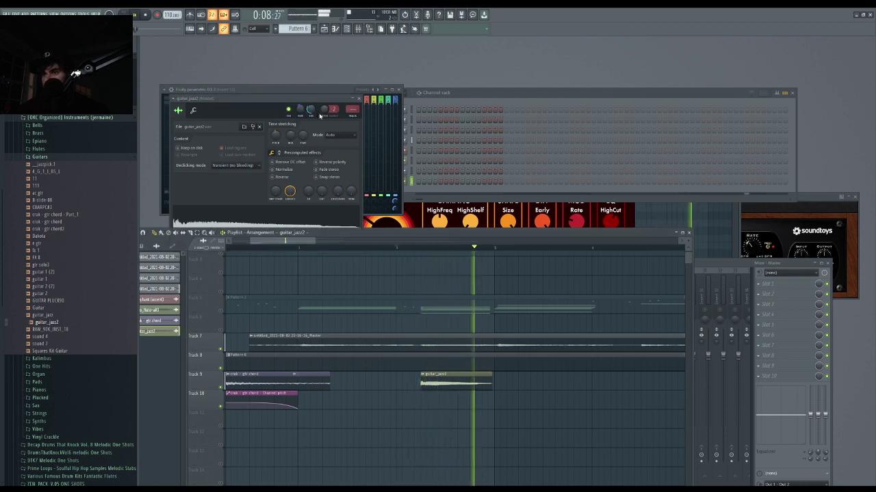
{"action": "scroll", "coordinate": [496, 391], "scroll_direction": "up", "scroll_amount": 2}
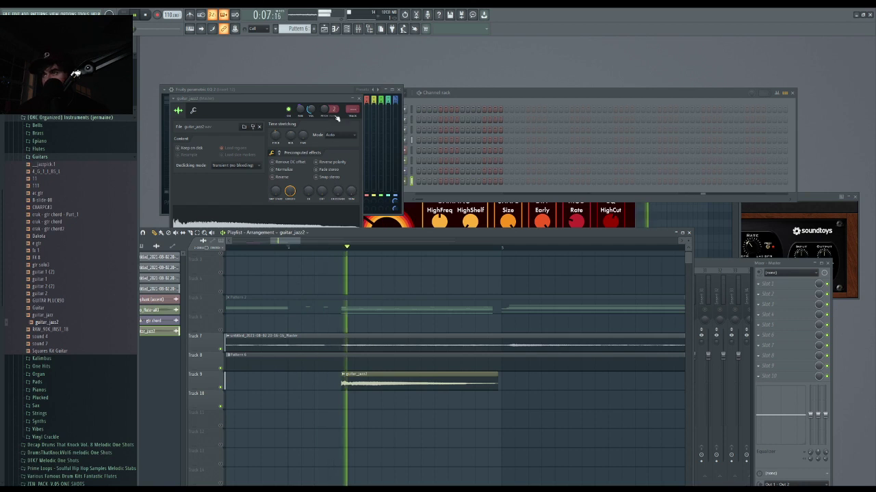
{"action": "key", "text": "space"}
{"action": "left_click_drag", "start_coordinate": [334, 110], "coordinate": [334, 104]}
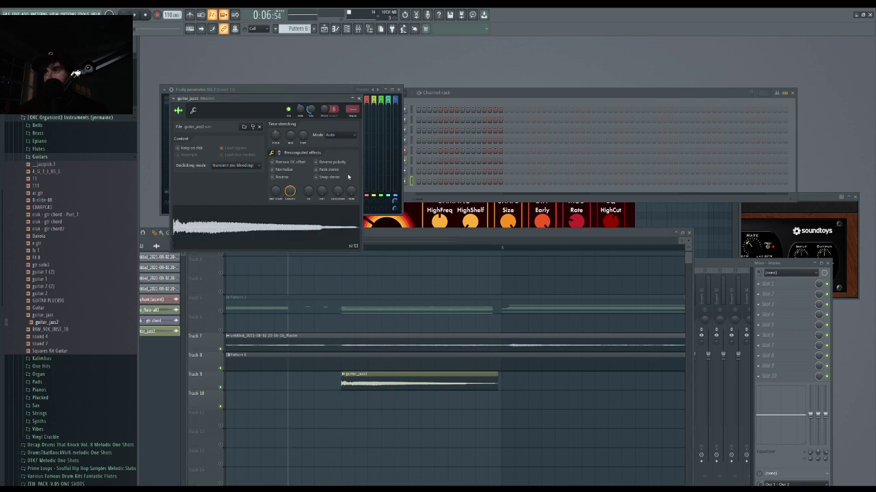
- Create a channel pitch automation clip for guitar_jazz2, place it beneath the sample on Track 10 and trim it to bar 5
{"action": "left_click", "coordinate": [348, 177]}
{"action": "scroll", "coordinate": [408, 355], "scroll_direction": "down", "scroll_amount": 6}
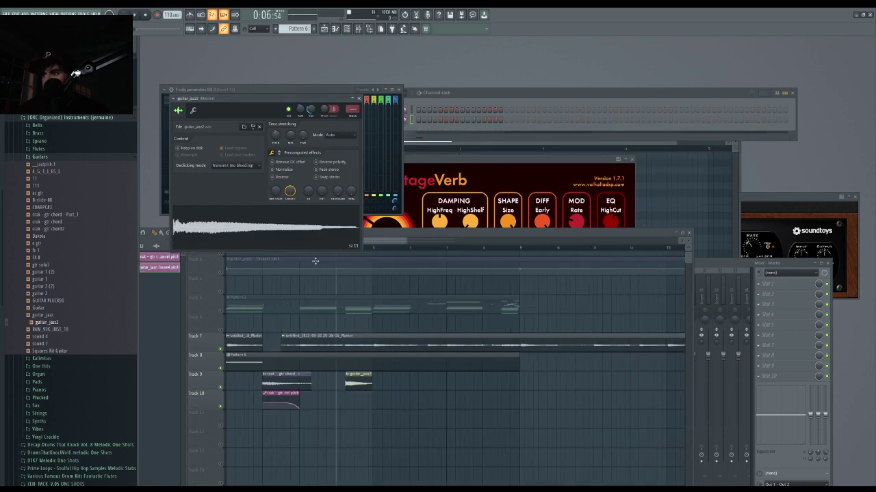
{"action": "scroll", "coordinate": [399, 404], "scroll_direction": "up", "scroll_amount": 2}
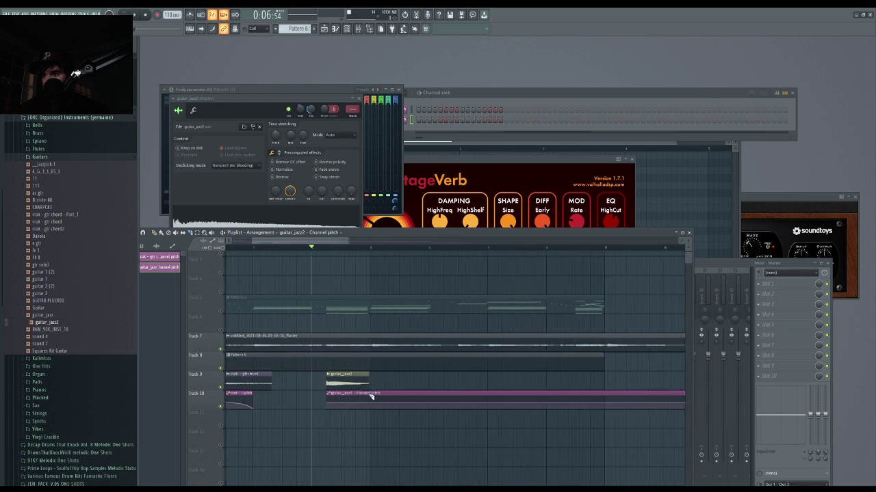
{"action": "right_click", "coordinate": [372, 404]}
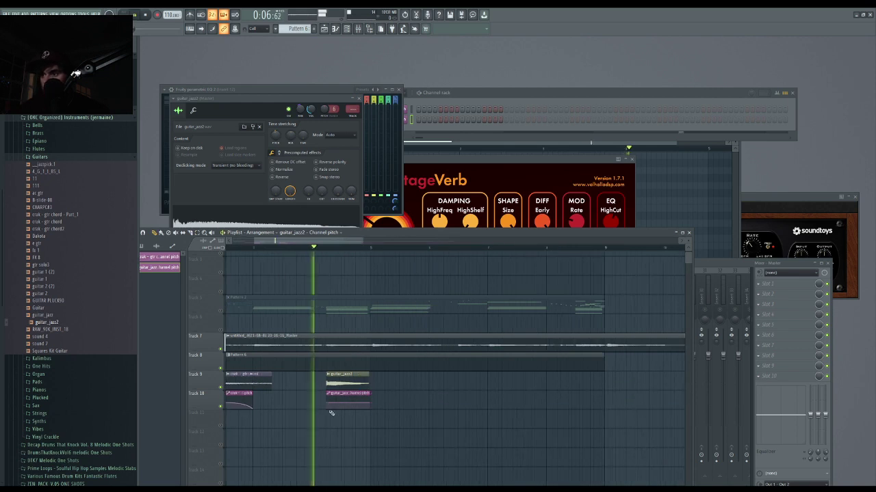
{"action": "scroll", "coordinate": [332, 466], "scroll_direction": "up", "scroll_amount": 4}
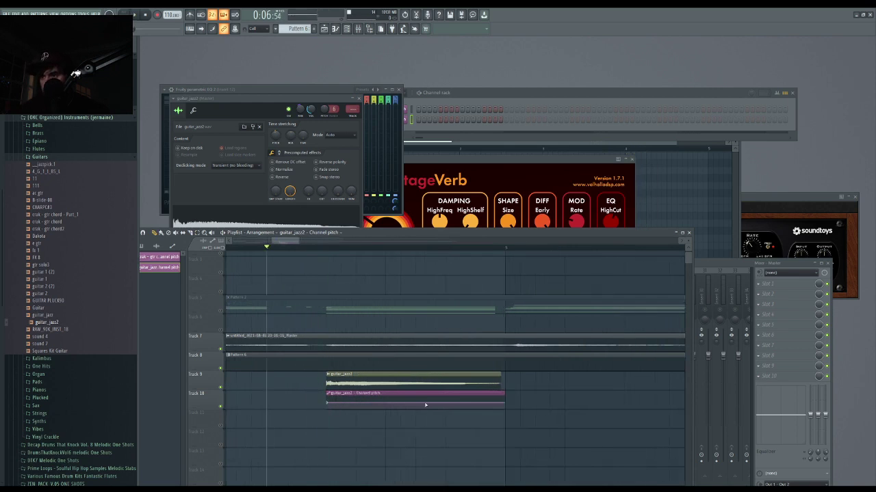
{"action": "key", "text": "space"}
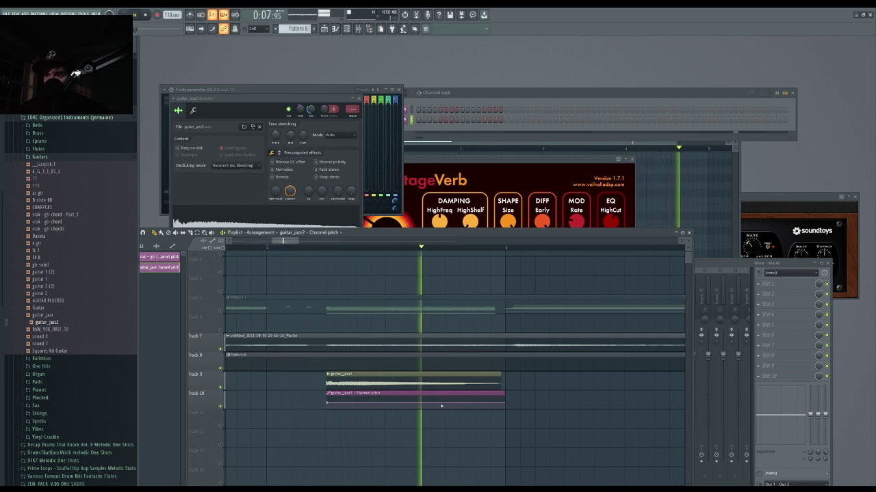
- Add control points to the guitar_jazz2 channel pitch automation and shape an upward curve near its end, judging it by ear
{"action": "key", "text": "space"}
{"action": "key", "text": "space"}
{"action": "right_click", "coordinate": [418, 404]}
{"action": "left_click_drag", "start_coordinate": [504, 404], "coordinate": [500, 398]}
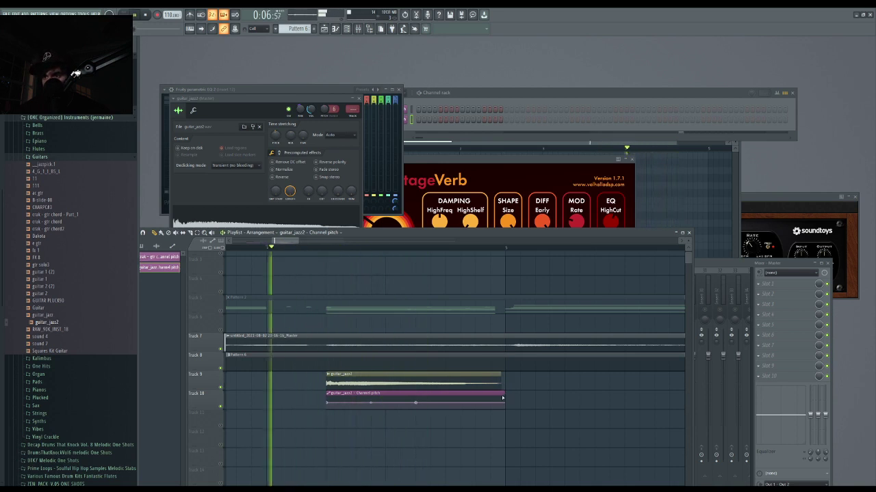
{"action": "key", "text": "space"}
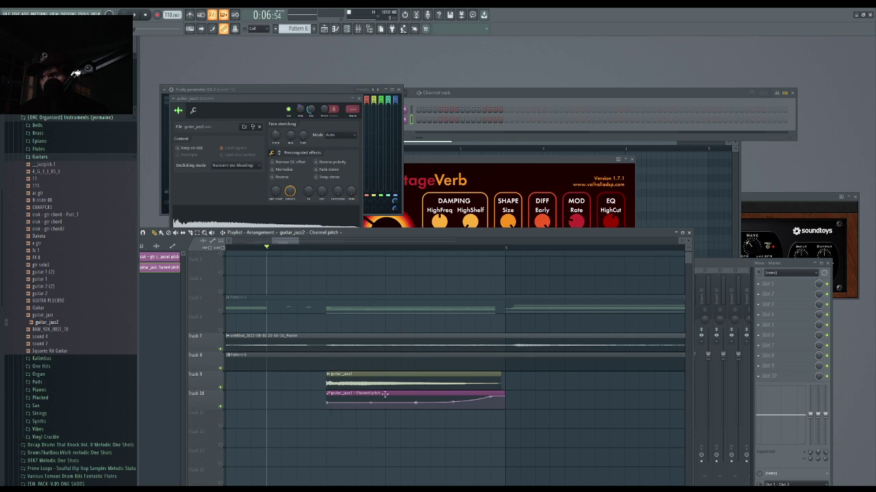
{"action": "key", "text": "space"}
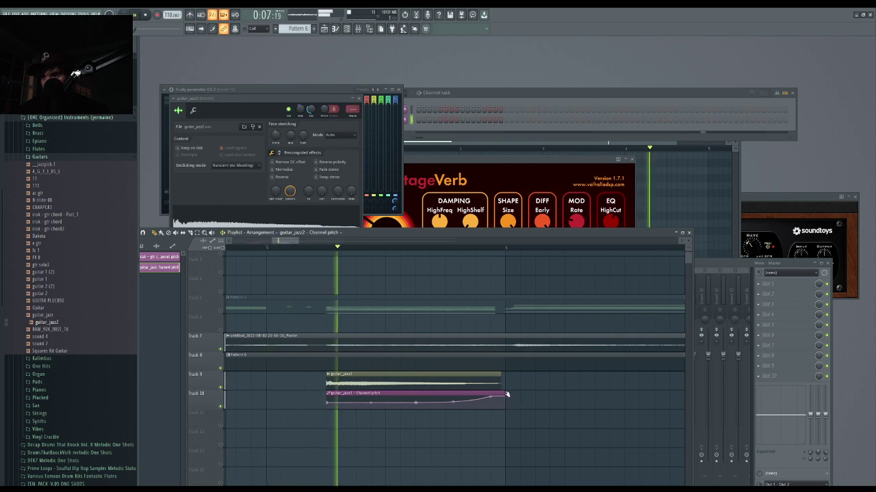
- Stretch the guitar_jazz2 pitch automation so its rise reaches bar 5, and trim the clip's end to bar 5
{"action": "left_click_drag", "start_coordinate": [504, 393], "coordinate": [516, 393]}
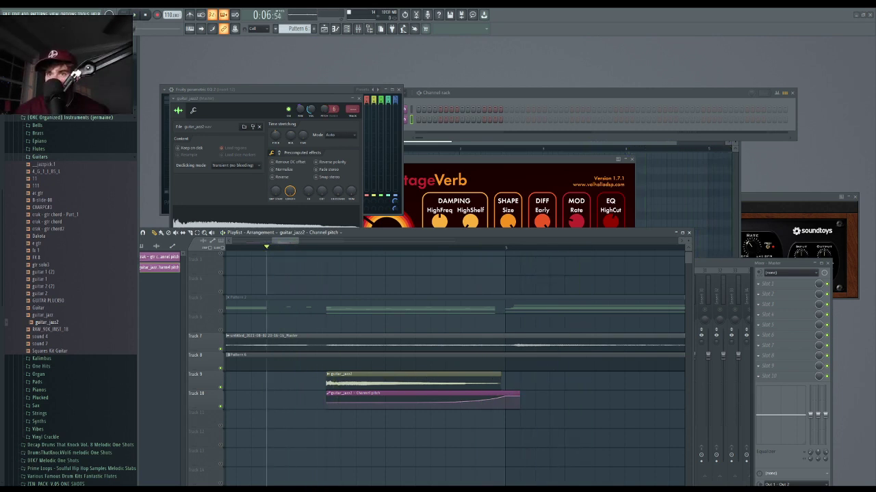
{"action": "key", "text": "space"}
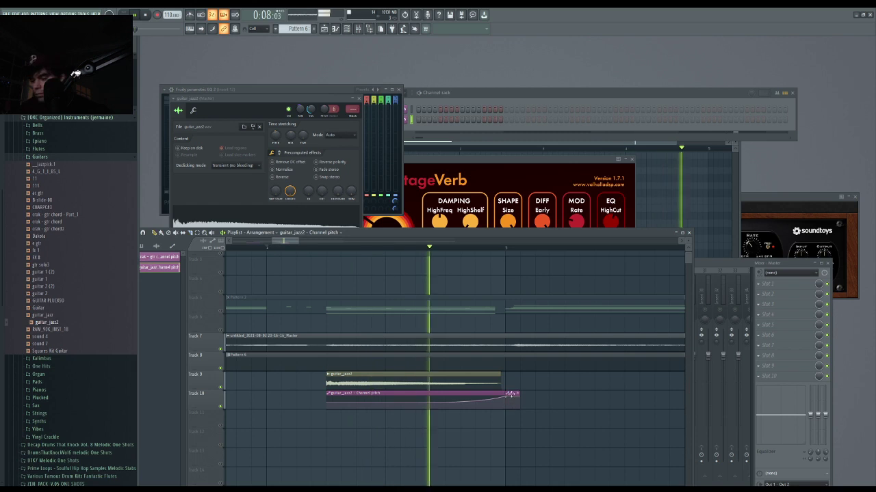
{"action": "left_click_drag", "start_coordinate": [519, 395], "coordinate": [505, 396]}
{"action": "scroll", "coordinate": [424, 405], "scroll_direction": "down", "scroll_amount": 3}
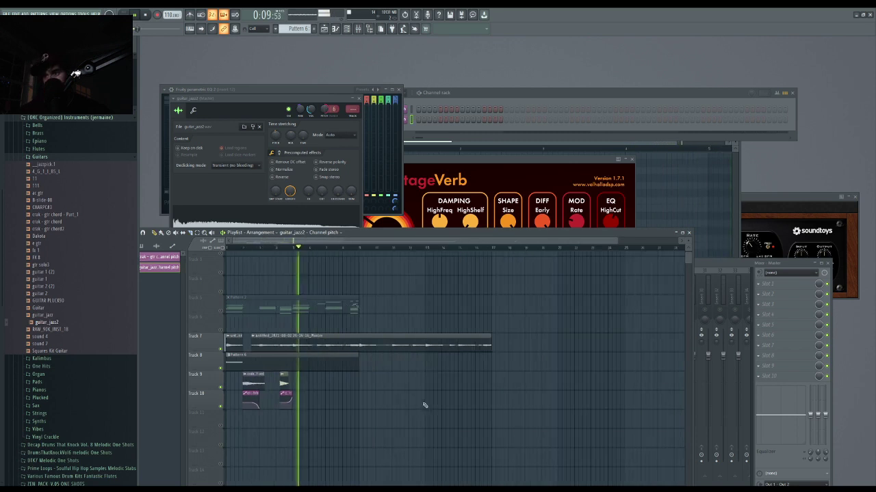
- Route the guitar_jazz2 channel to mixer track 12, audition it through the effects, and close the sample and EQ windows
{"action": "double_click", "coordinate": [286, 375]}
{"action": "key", "text": "space"}
{"action": "mouse_move", "coordinate": [353, 110]}
{"action": "left_mouse_down"}
{"action": "mouse_move", "coordinate": [353, 87]}
{"action": "mouse_move", "coordinate": [351, 105]}
{"action": "left_mouse_up"}
{"action": "key", "text": "space"}
{"action": "key", "text": "space"}
{"action": "key", "text": "space"}
{"action": "key", "text": "space"}
{"action": "key", "text": "F9"}
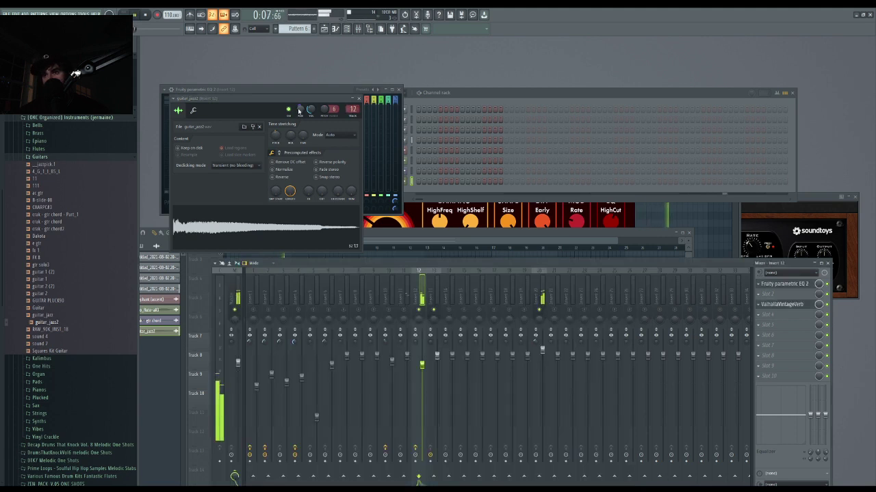
{"action": "left_click", "coordinate": [783, 283]}
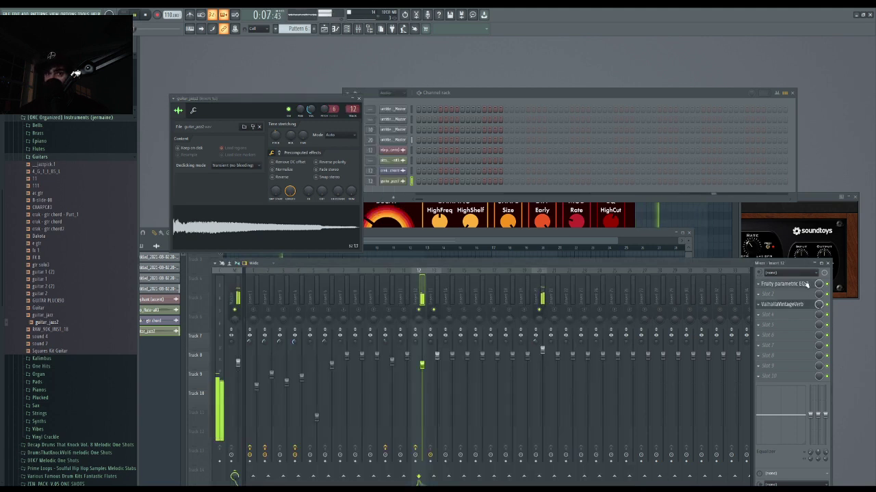
{"action": "left_click", "coordinate": [399, 90]}
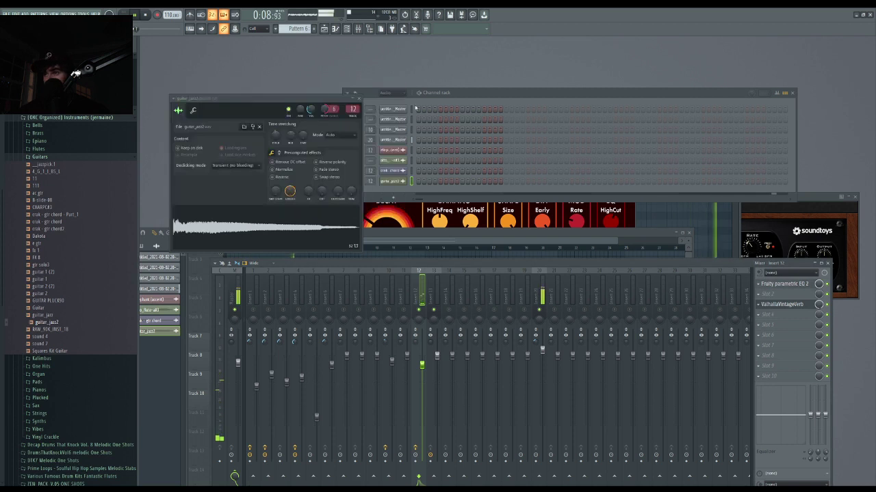
{"action": "left_click", "coordinate": [360, 100]}
{"action": "key", "text": "F5"}
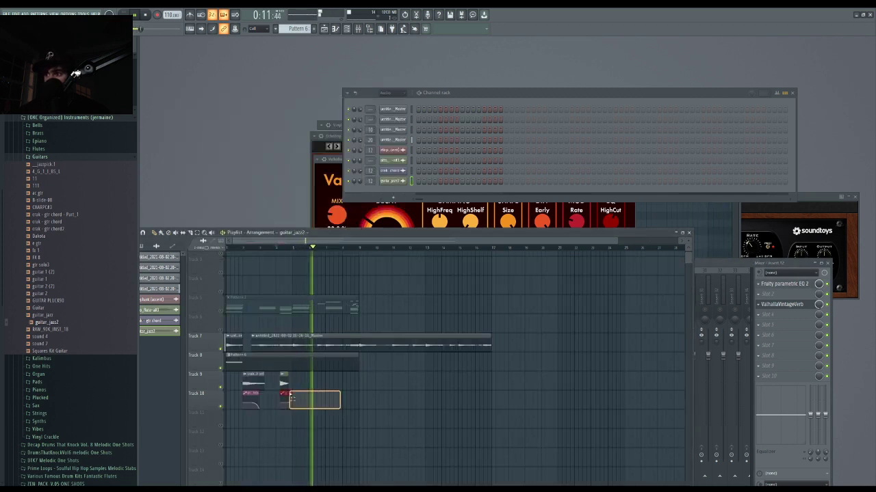
- Try repeating the guitar and pitch automation clips on Tracks 9 and 10 after bar 5
{"action": "key", "text": "space"}
{"action": "scroll", "coordinate": [290, 381], "scroll_direction": "up", "scroll_amount": 2}
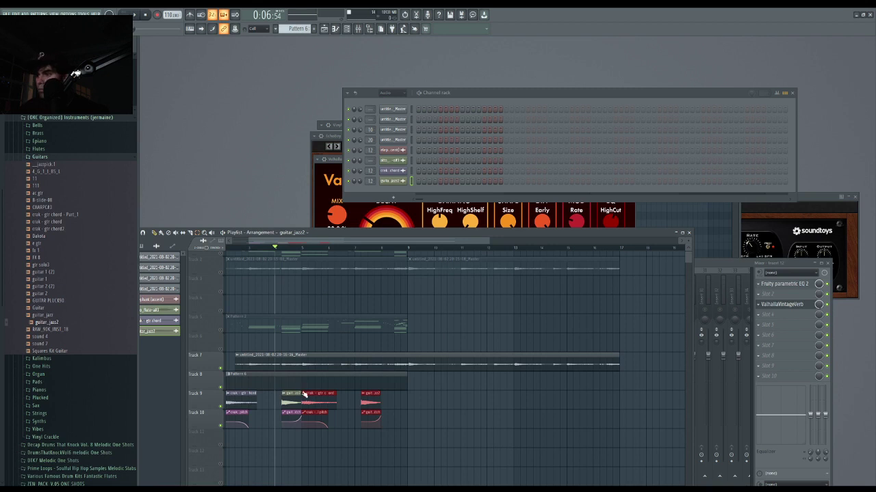
{"action": "key", "text": "space"}
{"action": "left_click_drag", "start_coordinate": [305, 395], "coordinate": [341, 407]}
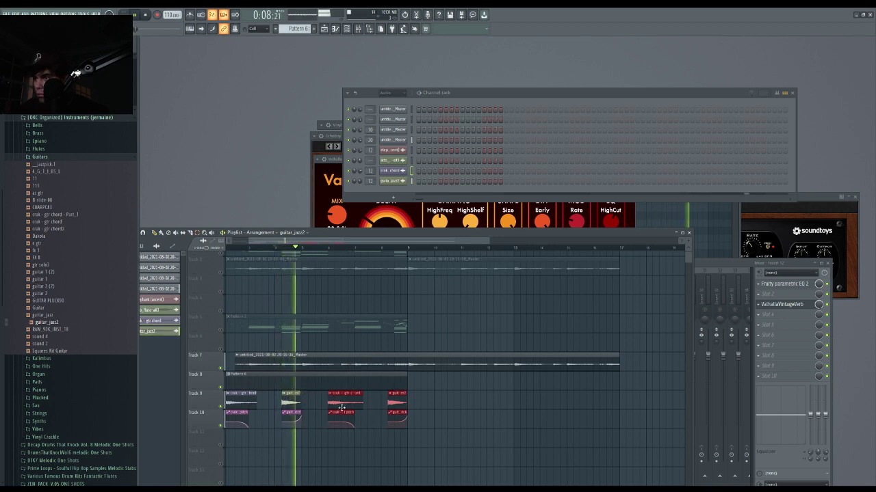
{"action": "key", "text": "space"}
{"action": "key", "text": "ctrl+z"}
{"action": "key", "text": "ctrl+alt+z"}
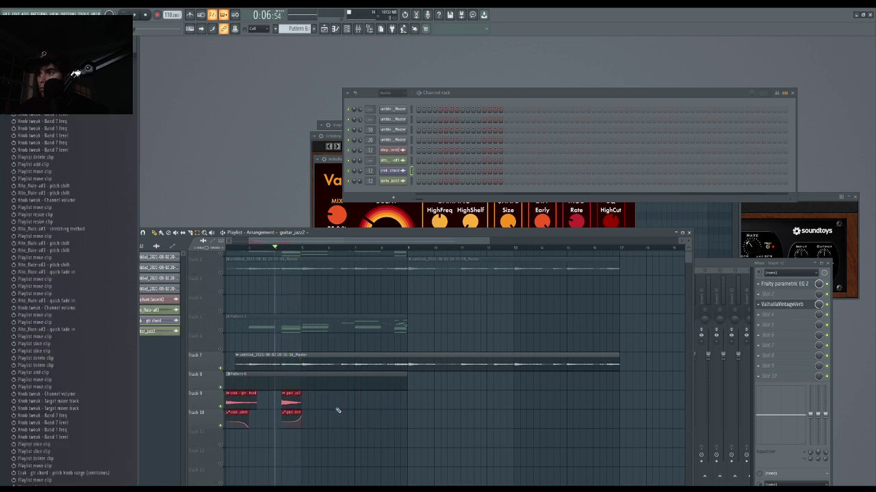
- Select the playlist time range from bar 1 to bar 5 and arm mixer track 12 for recording
{"action": "key", "text": "space"}
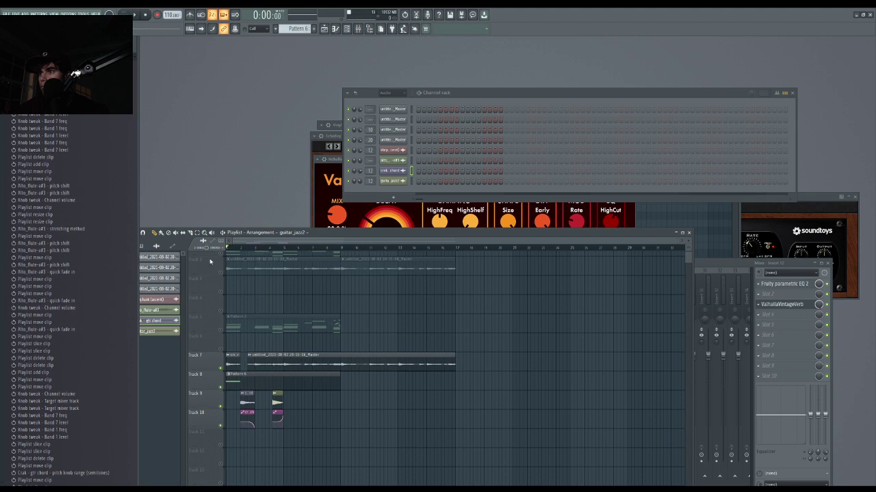
{"action": "left_click_drag", "start_coordinate": [288, 248], "coordinate": [191, 241]}
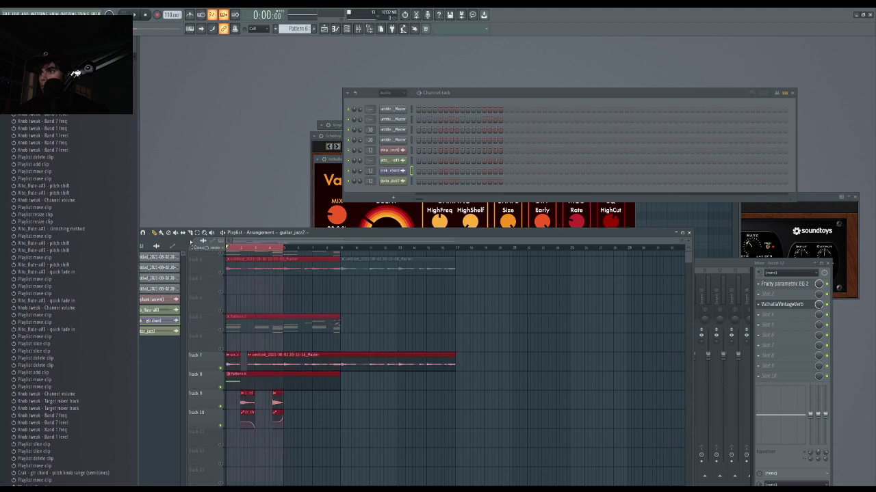
{"action": "left_click", "coordinate": [381, 29]}
{"action": "key", "text": "space"}
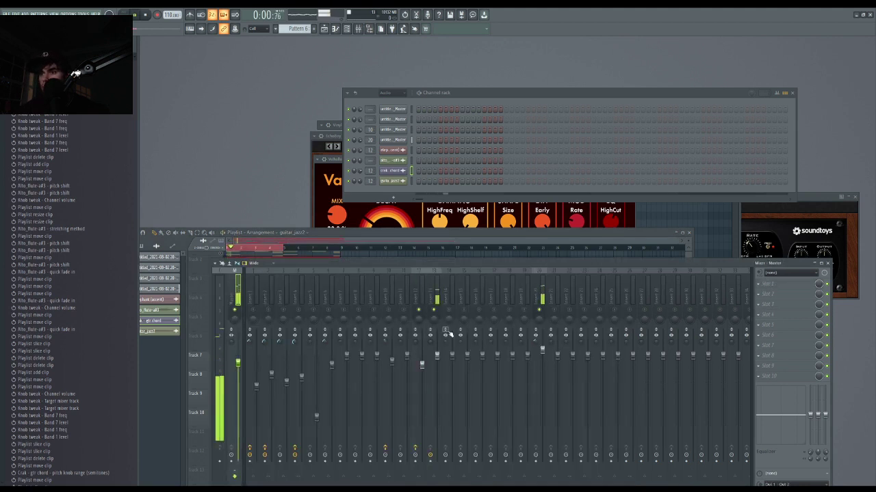
{"action": "left_click", "coordinate": [416, 456]}
{"action": "key", "text": "space"}
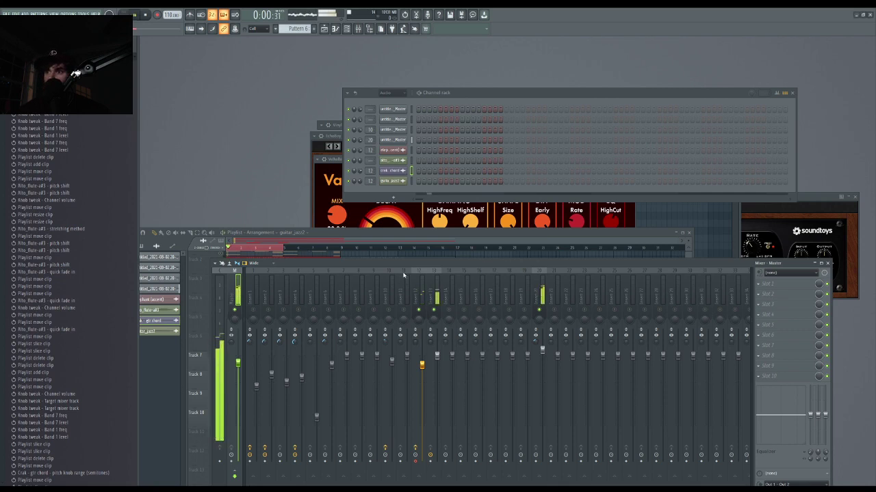
- Lower the high-cut band and nudge the low-cut band of Fruity Parametric EQ 2 on the guitar chord's mixer track 12
{"action": "left_click_drag", "start_coordinate": [398, 263], "coordinate": [417, 387]}
{"action": "scroll", "coordinate": [354, 377], "scroll_direction": "down", "scroll_amount": 5}
{"action": "scroll", "coordinate": [229, 370], "scroll_direction": "up", "scroll_amount": 5}
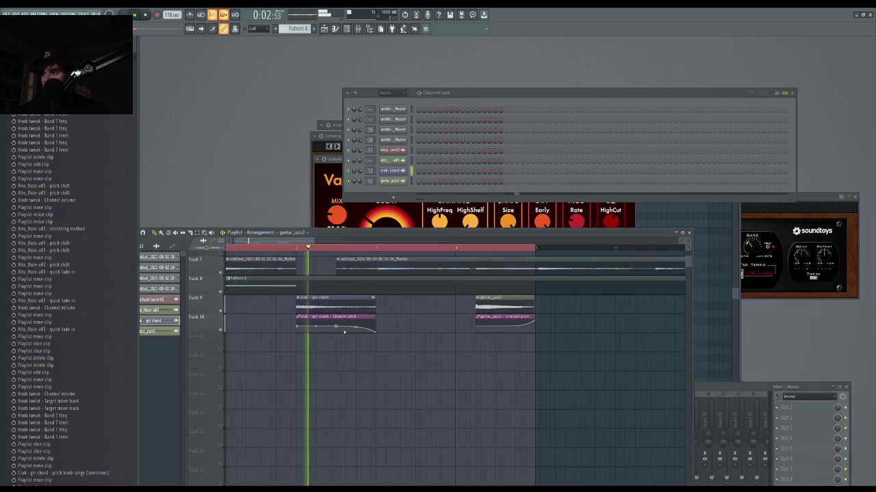
{"action": "double_click", "coordinate": [343, 307]}
{"action": "double_click", "coordinate": [336, 92]}
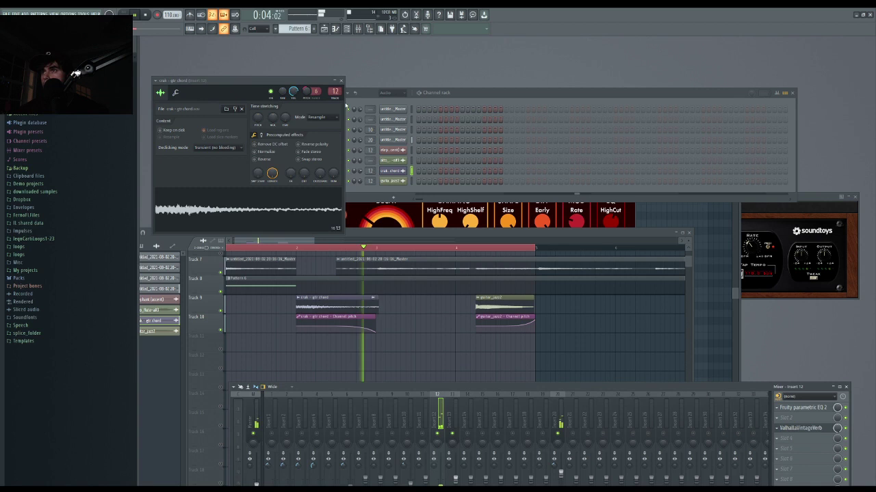
{"action": "left_click", "coordinate": [807, 408]}
{"action": "left_click_drag", "start_coordinate": [280, 142], "coordinate": [268, 145]}
{"action": "mouse_move", "coordinate": [241, 145]}
{"action": "left_mouse_down"}
{"action": "mouse_move", "coordinate": [227, 146]}
{"action": "mouse_move", "coordinate": [241, 147]}
{"action": "left_mouse_up"}
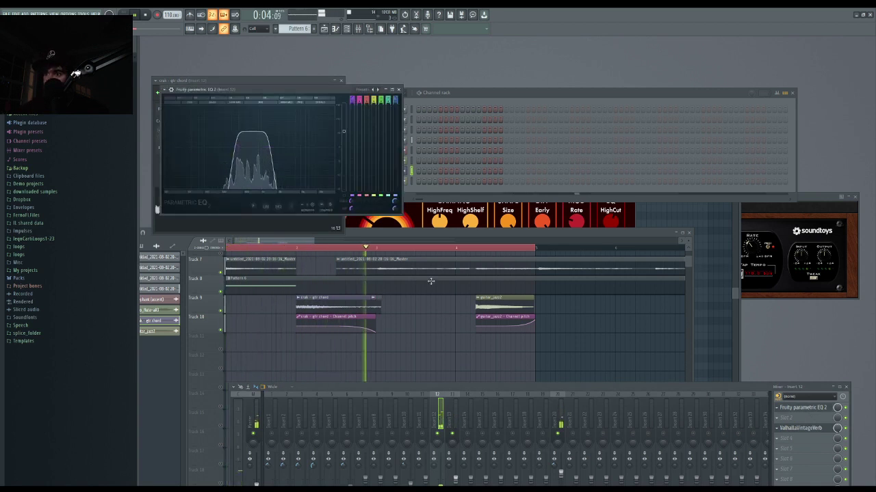
- Render armed mixer track 12 over the selected four bars into a new audio clip on Track 11
{"action": "key", "text": "space"}
{"action": "key", "text": "space"}
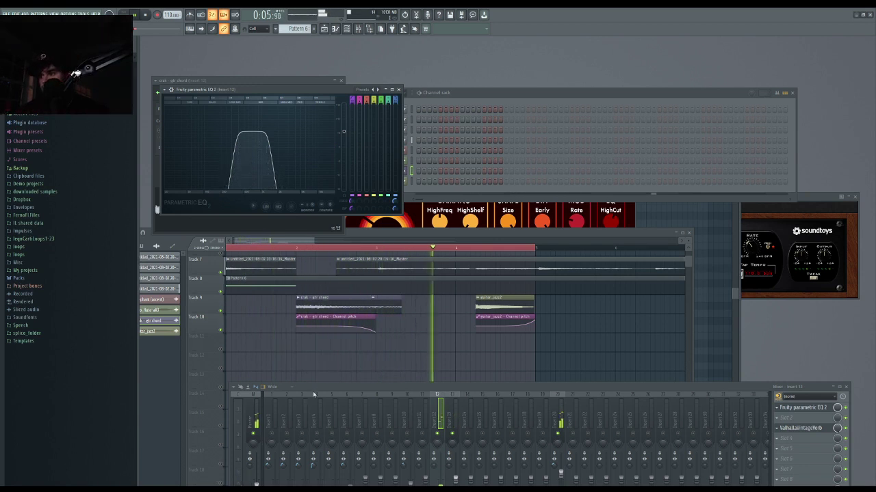
{"action": "left_click_drag", "start_coordinate": [314, 395], "coordinate": [225, 329]}
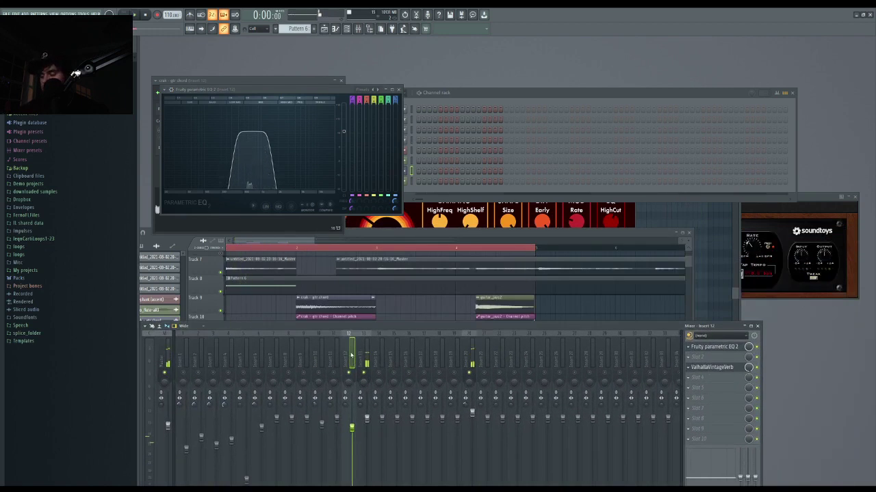
{"action": "key", "text": "ctrl+alt+c"}
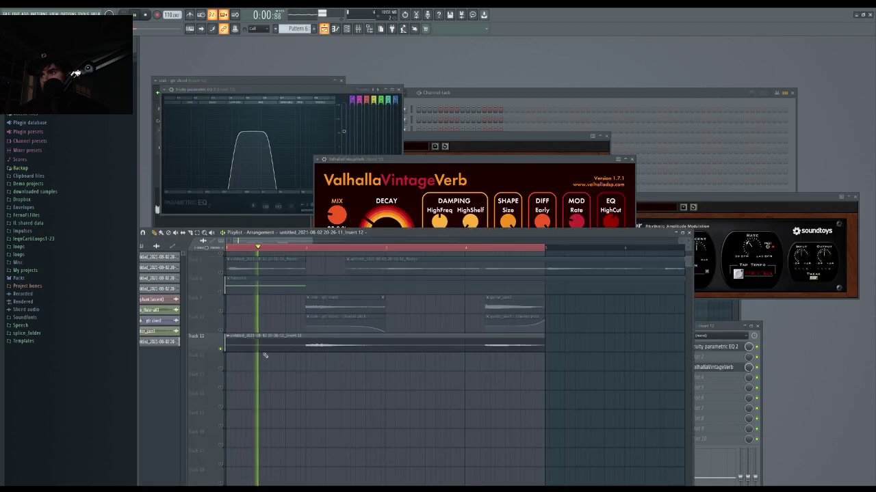
- Unmute Tracks 7 and 8 to hear the rendered guitars with the melody slices and Pattern 6
{"action": "key", "text": "space"}
{"action": "scroll", "coordinate": [217, 292], "scroll_direction": "up", "scroll_amount": 3}
{"action": "left_click", "coordinate": [221, 329]}
{"action": "key", "text": "space"}
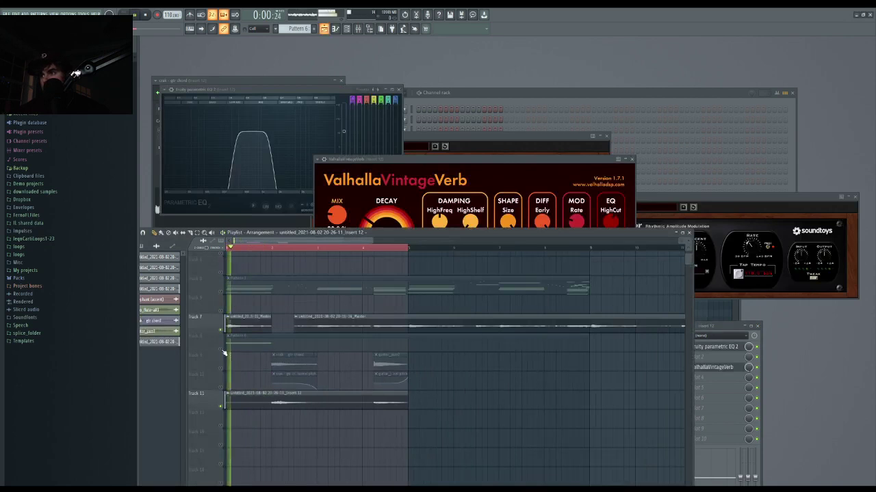
{"action": "left_click", "coordinate": [220, 349]}
- Open Pattern 6's Mellotron V notes in the piano roll and add a one-bar G#4 note at bar 3
{"action": "scroll", "coordinate": [243, 351], "scroll_direction": "down", "scroll_amount": 3}
{"action": "double_click", "coordinate": [265, 343]}
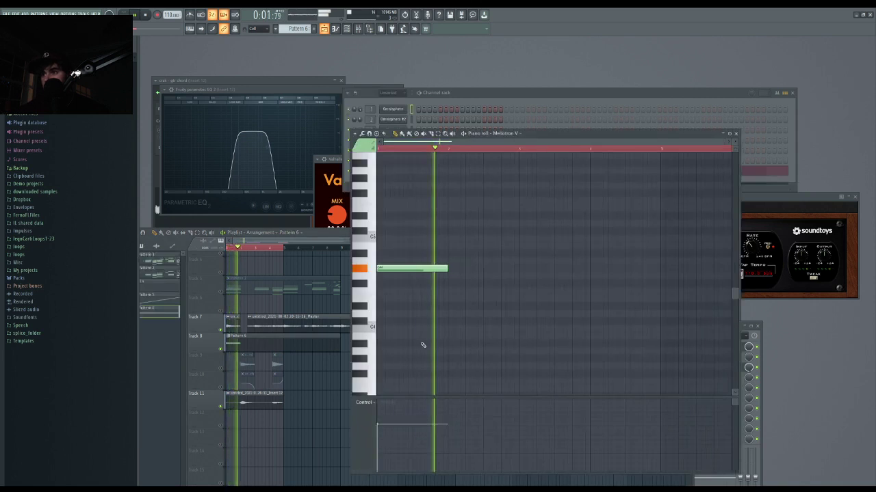
{"action": "left_click", "coordinate": [522, 268]}
{"action": "scroll", "coordinate": [506, 280], "scroll_direction": "down", "scroll_amount": 1}
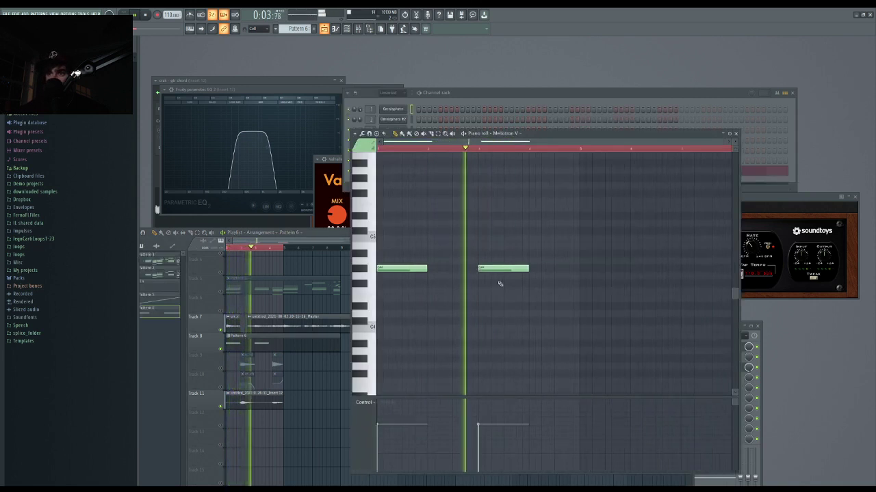
- Add a D#4 Mellotron note one beat into bar 4, trying neighbouring pitches and removing the extra C4
{"action": "left_click", "coordinate": [543, 300]}
{"action": "right_click", "coordinate": [544, 300]}
{"action": "left_click", "coordinate": [544, 307]}
{"action": "key", "text": "space"}
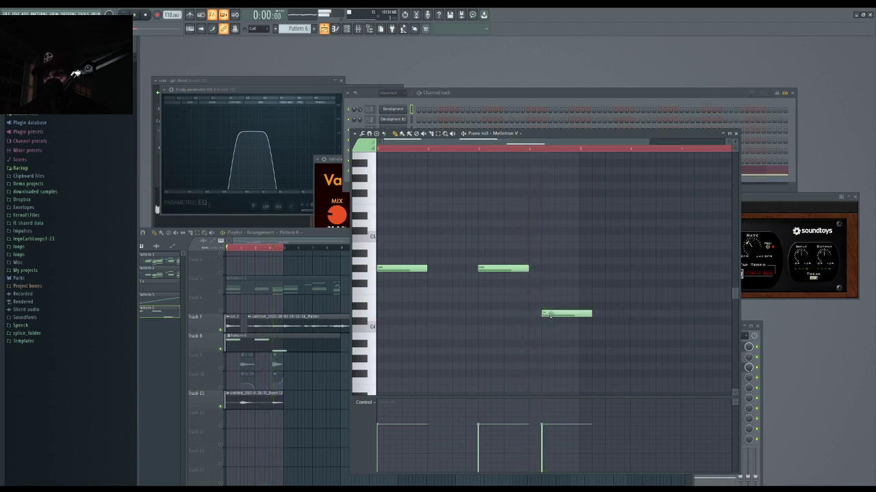
{"action": "left_click", "coordinate": [543, 328]}
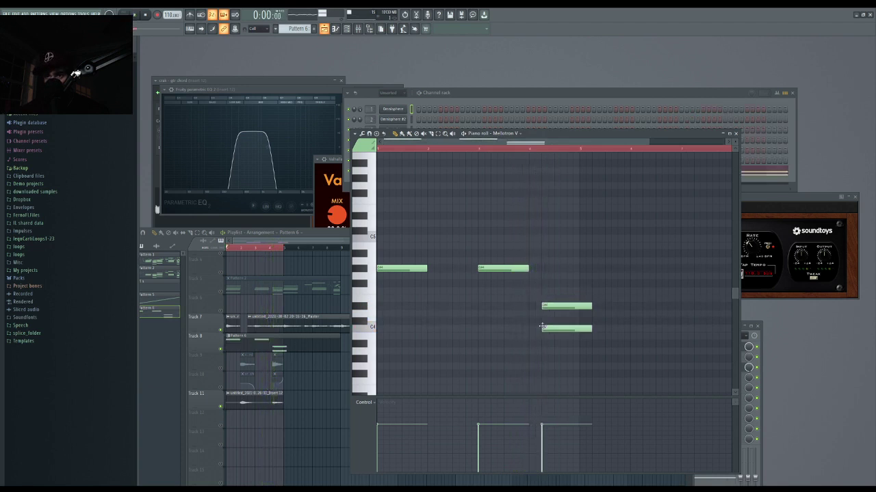
{"action": "right_click", "coordinate": [543, 327]}
{"action": "key", "text": "space"}
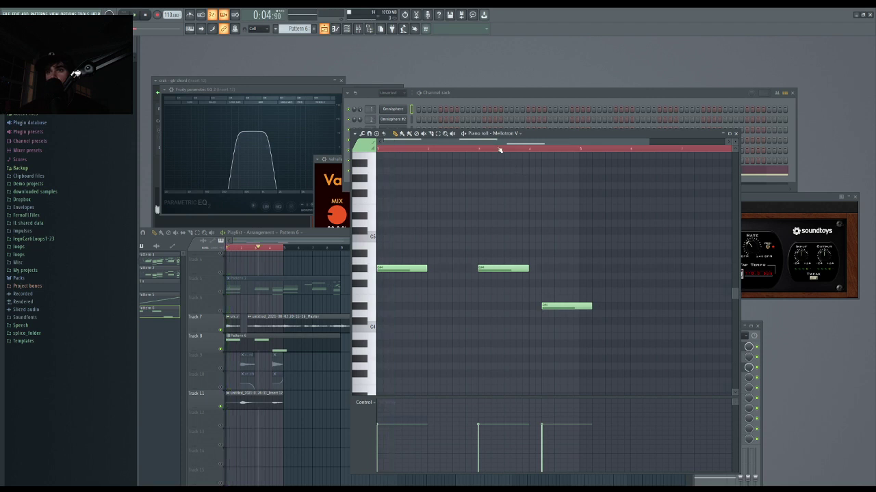
- Shorten the D#4 note to end at bar 5 and duplicate the four-bar note sequence into bars 5 to 8
{"action": "left_click_drag", "start_coordinate": [591, 306], "coordinate": [580, 307]}
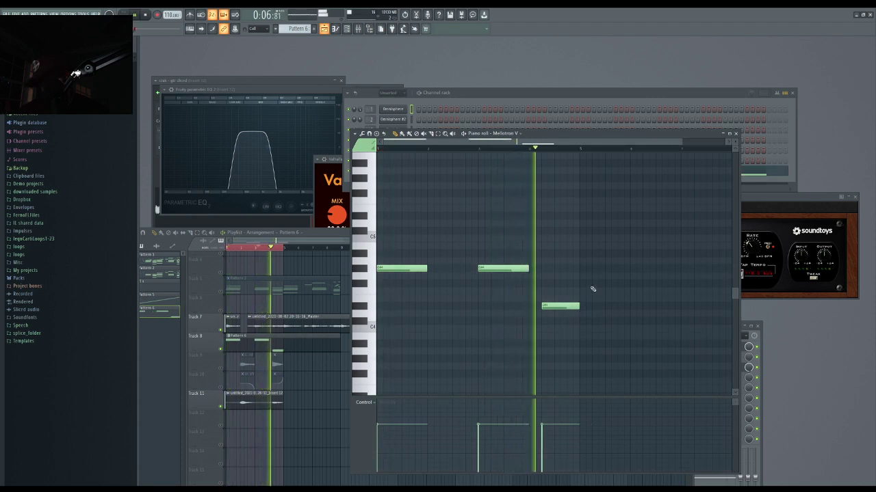
{"action": "key", "text": "ctrl+b"}
{"action": "scroll", "coordinate": [570, 205], "scroll_direction": "down", "scroll_amount": 2}
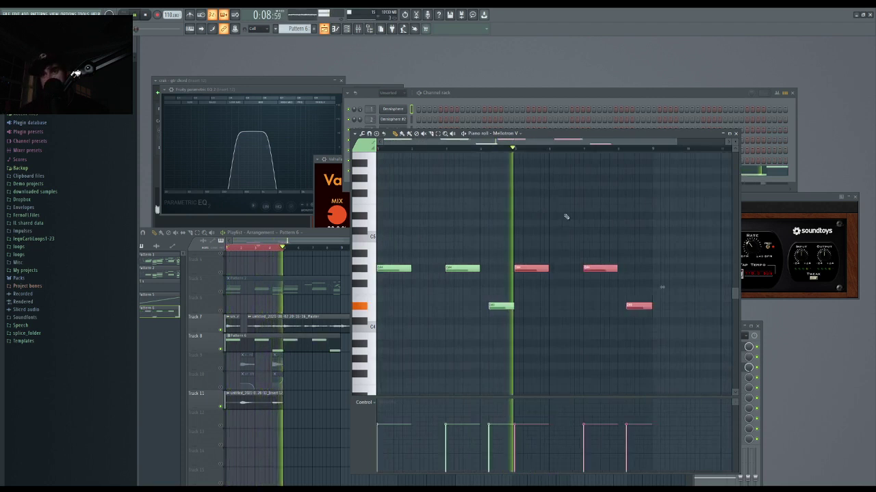
- Place a second copy of the rendered Insert 12 clip on Track 11 at bar 5
{"action": "right_click", "coordinate": [314, 385]}
{"action": "double_click", "coordinate": [269, 403]}
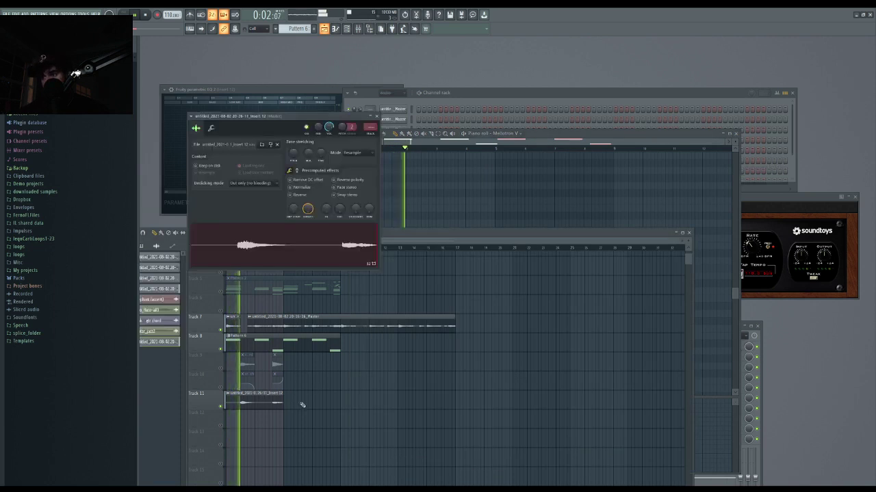
{"action": "left_click", "coordinate": [302, 405]}
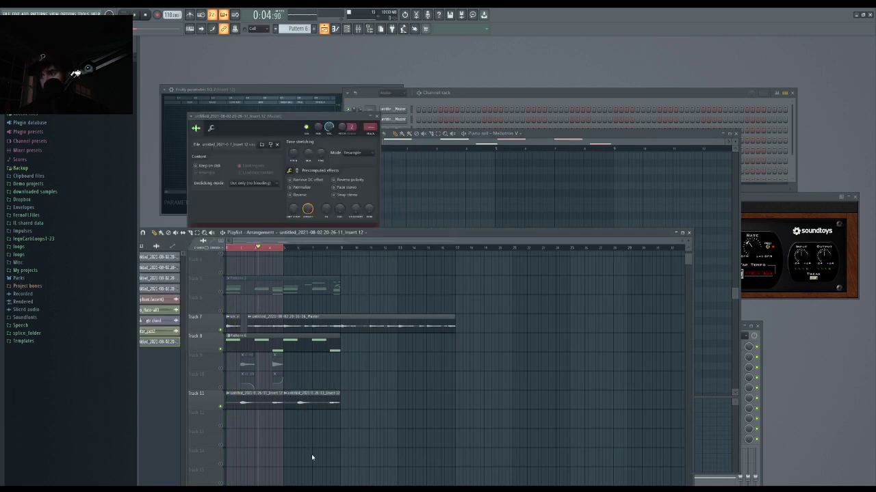
- Lower the time-stretching pitch of the second Insert 12 clip, close its settings and audition the arrangement without the time selection
{"action": "double_click", "coordinate": [305, 404]}
{"action": "left_click_drag", "start_coordinate": [300, 162], "coordinate": [301, 179]}
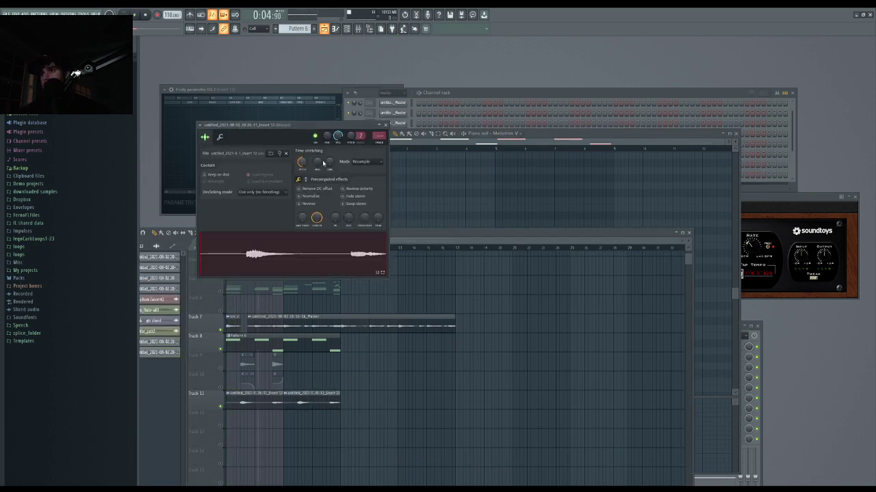
{"action": "left_click", "coordinate": [385, 126]}
{"action": "left_click", "coordinate": [246, 248]}
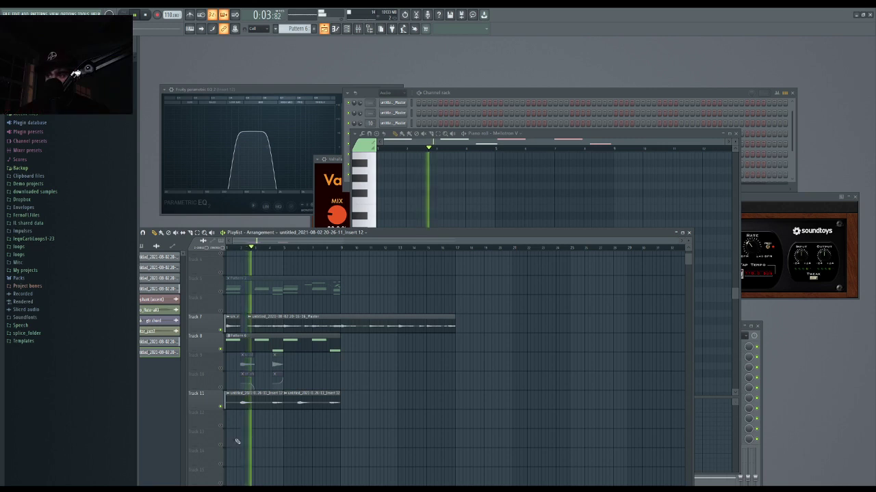
- Route both Insert 12 clips on Track 11 to mixer track 15, after checking which inserts are in use
{"action": "scroll", "coordinate": [236, 441], "scroll_direction": "up", "scroll_amount": 5}
{"action": "key", "text": "F9"}
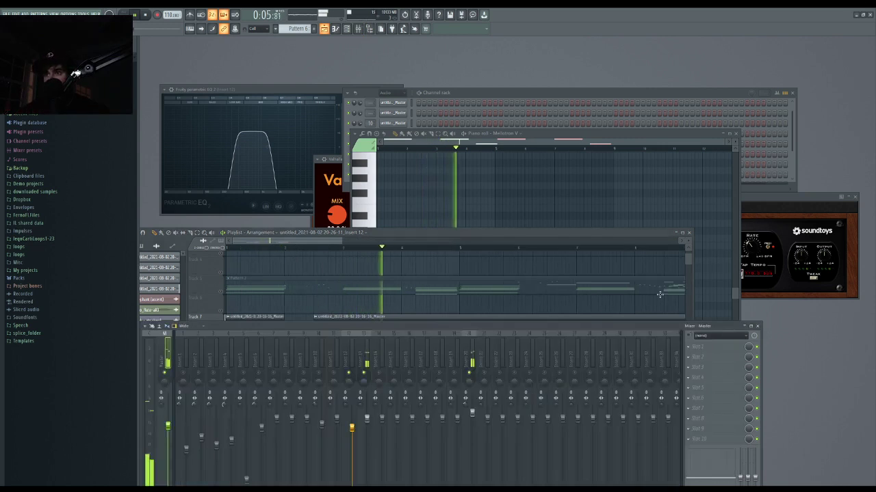
{"action": "left_click", "coordinate": [366, 359]}
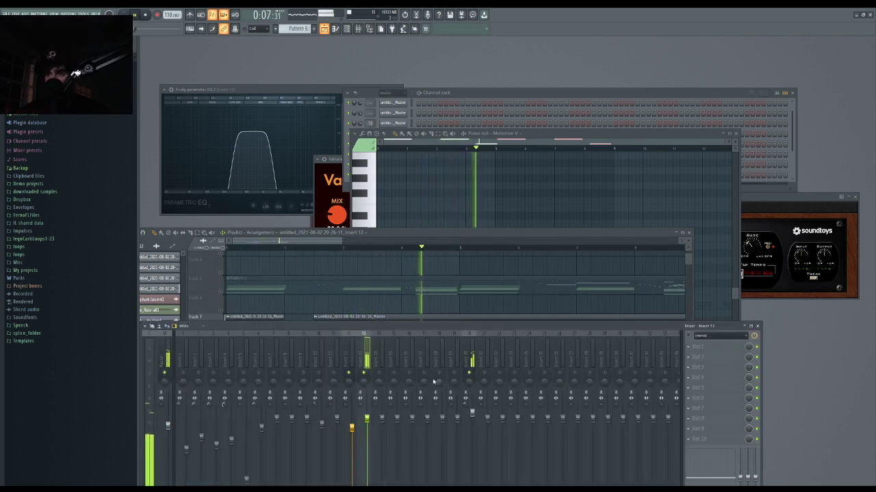
{"action": "left_click", "coordinate": [351, 355]}
{"action": "left_click", "coordinate": [394, 318]}
{"action": "scroll", "coordinate": [400, 336], "scroll_direction": "down", "scroll_amount": 2}
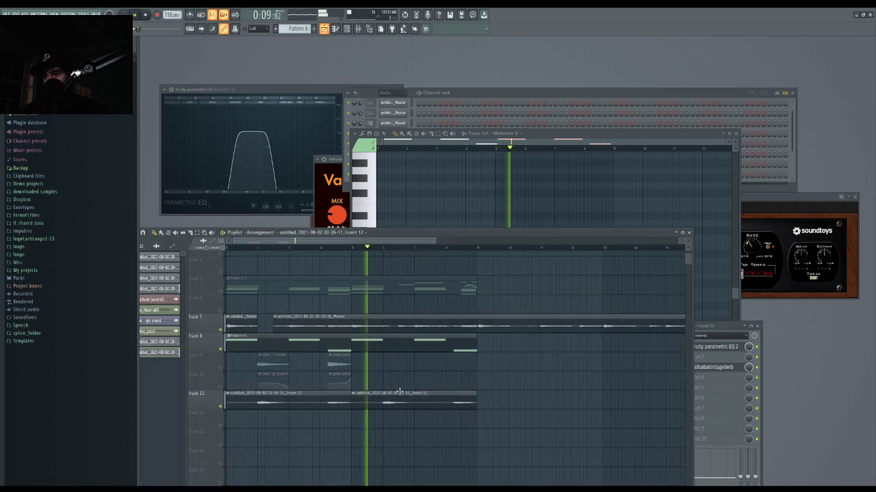
{"action": "double_click", "coordinate": [400, 393]}
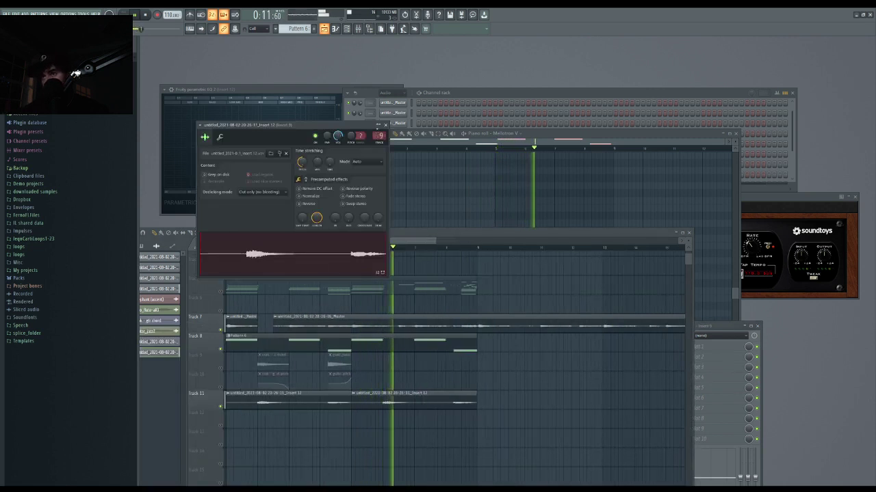
{"action": "left_click_drag", "start_coordinate": [380, 136], "coordinate": [384, 126]}
{"action": "key", "text": "F9"}
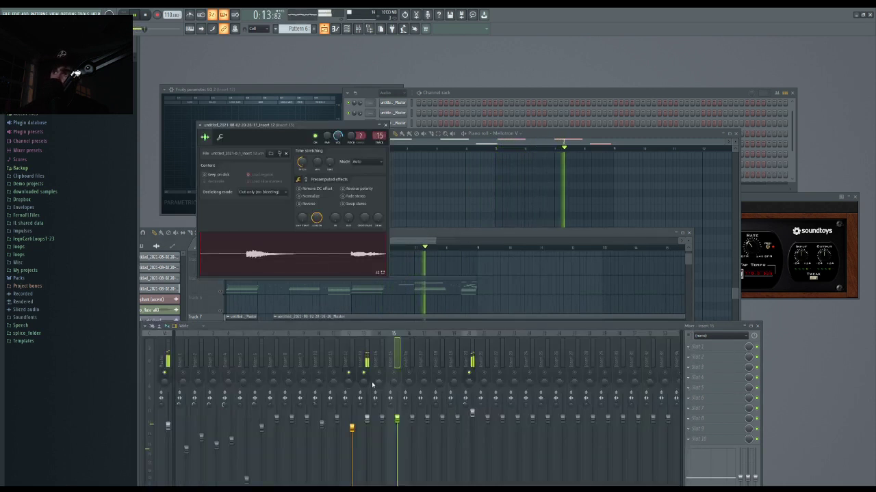
{"action": "left_click", "coordinate": [488, 312]}
{"action": "double_click", "coordinate": [344, 397]}
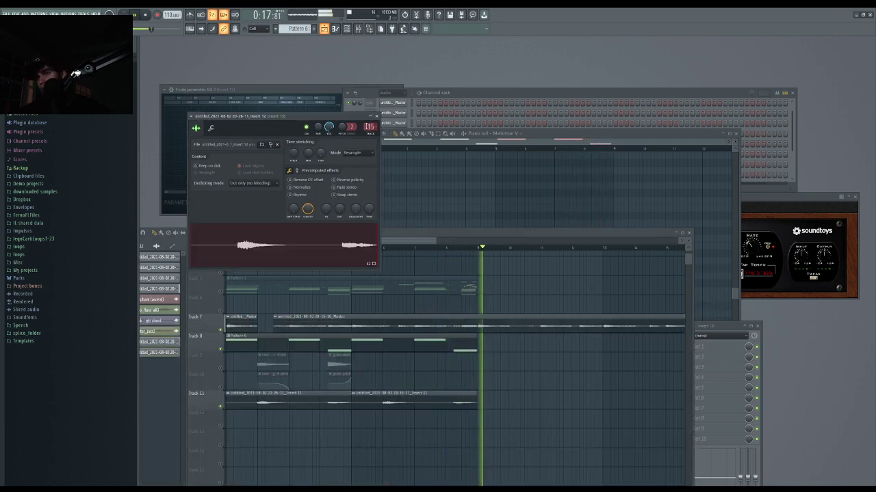
- Restart playback with the mixer fully in view and slightly lower the volume of Insert 15
{"action": "key", "text": "F9"}
{"action": "key", "text": "space"}
{"action": "left_click", "coordinate": [366, 361]}
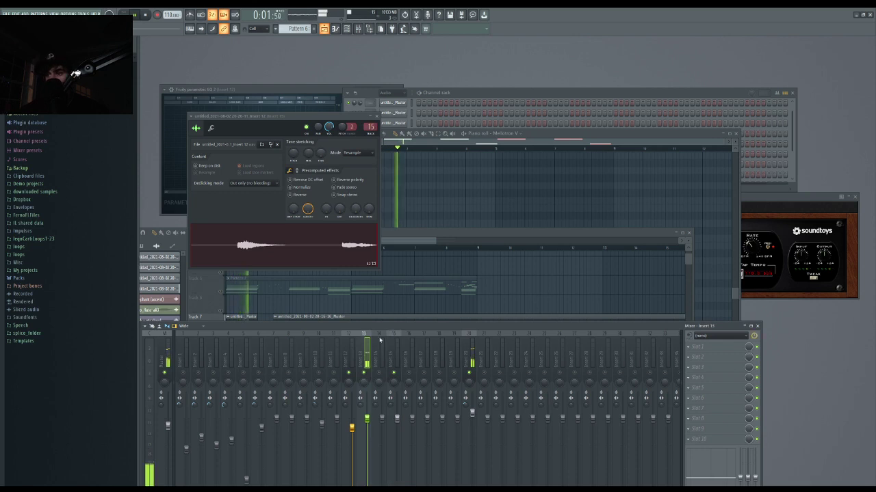
{"action": "left_click_drag", "start_coordinate": [387, 327], "coordinate": [381, 262]}
{"action": "left_click", "coordinate": [344, 292]}
{"action": "left_click", "coordinate": [390, 294]}
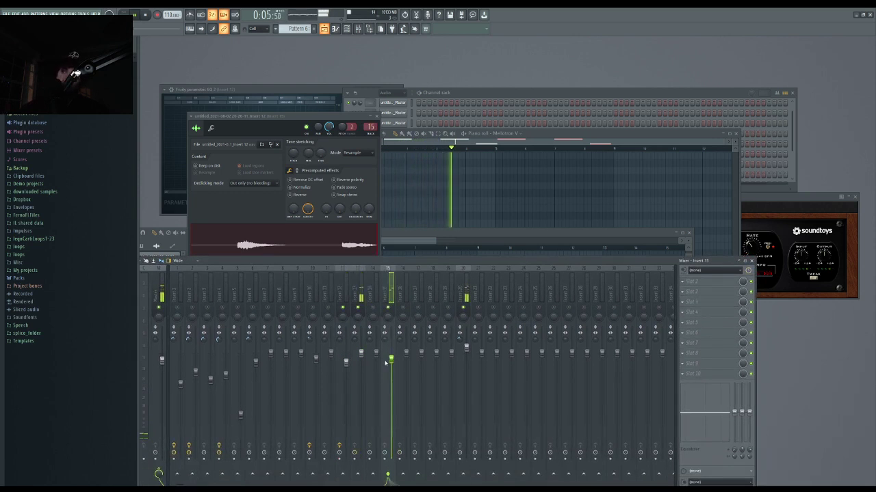
- Solo Insert 13, Insert 20 and Insert 15 in turn to audition each layer separately
{"action": "left_click", "coordinate": [358, 293]}
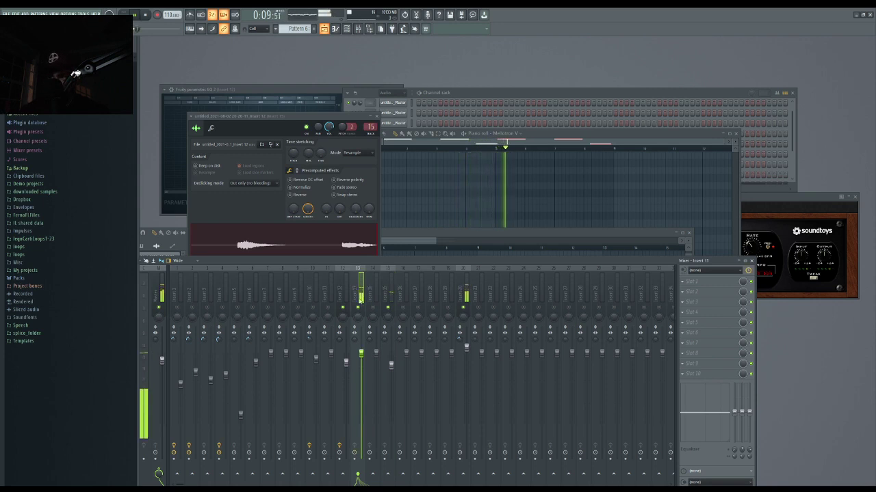
{"action": "right_click", "coordinate": [361, 307]}
{"action": "right_click", "coordinate": [466, 308]}
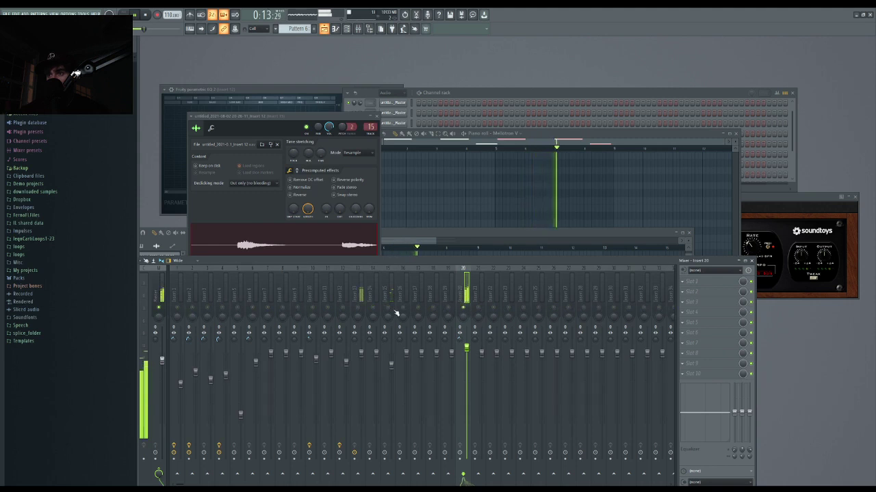
{"action": "left_click", "coordinate": [391, 295]}
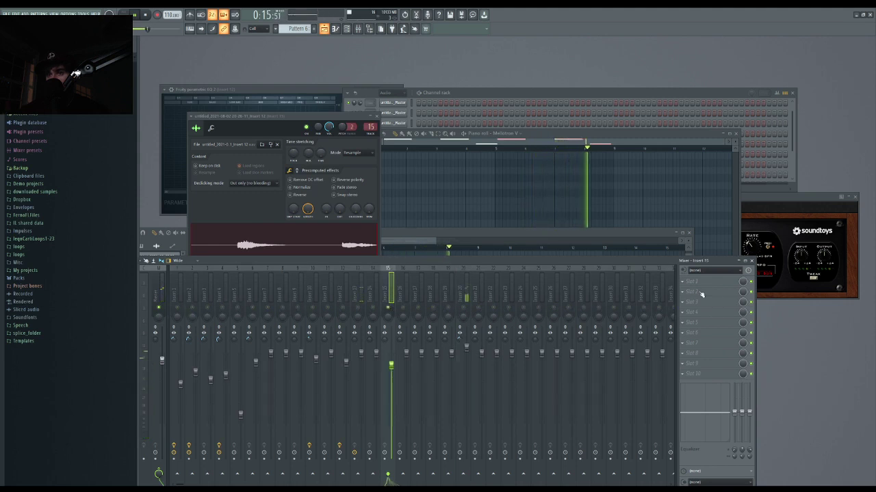
- Add Fruity Parametric EQ 2 to Insert 15 and roll off the lows and highs, listening with Insert 13 switched back on
{"action": "left_click", "coordinate": [334, 233]}
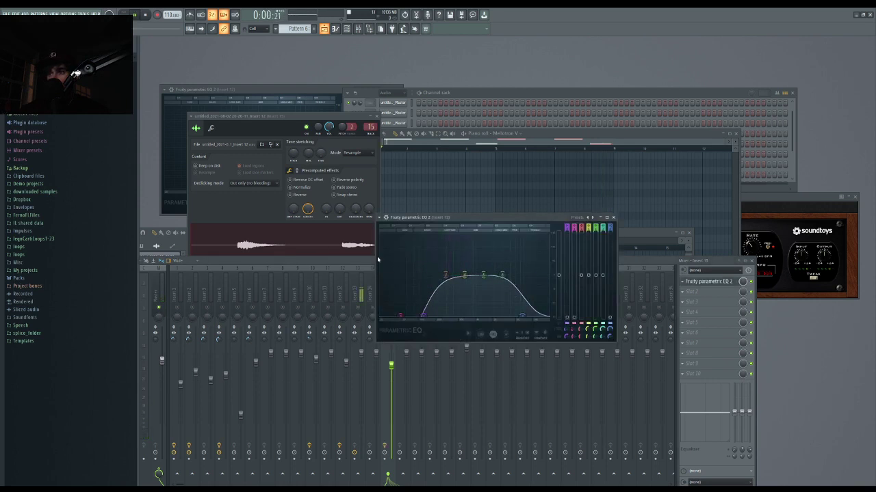
{"action": "left_click", "coordinate": [358, 309]}
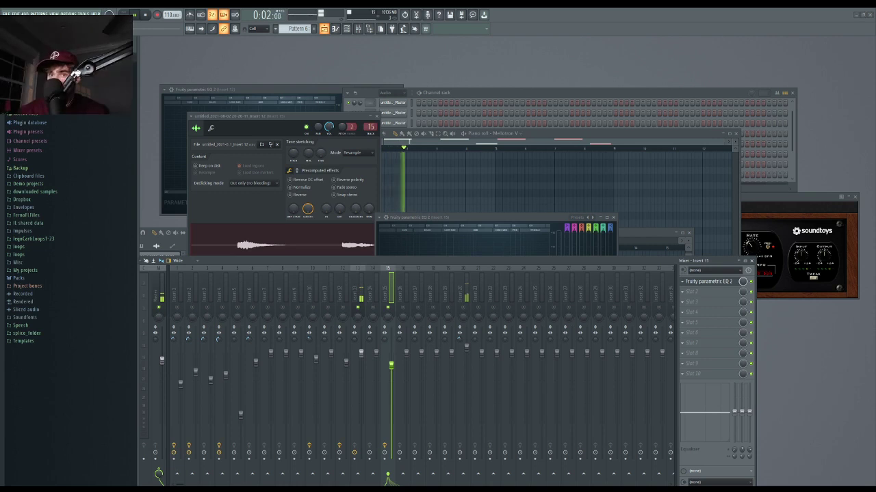
{"action": "left_click", "coordinate": [454, 233]}
{"action": "left_click_drag", "start_coordinate": [435, 276], "coordinate": [429, 290]}
{"action": "left_click_drag", "start_coordinate": [483, 275], "coordinate": [502, 268]}
{"action": "left_click_drag", "start_coordinate": [464, 276], "coordinate": [461, 298]}
- Add ValhallaDelay to Insert 15 with the TAPE-Quarter-note Delay preset at 13.6% mix, and close the plugin and clip settings
{"action": "left_click", "coordinate": [669, 272]}
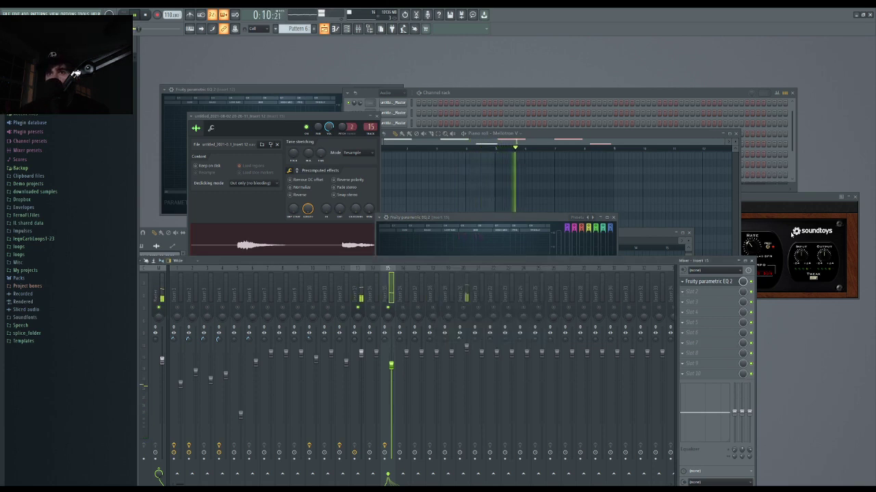
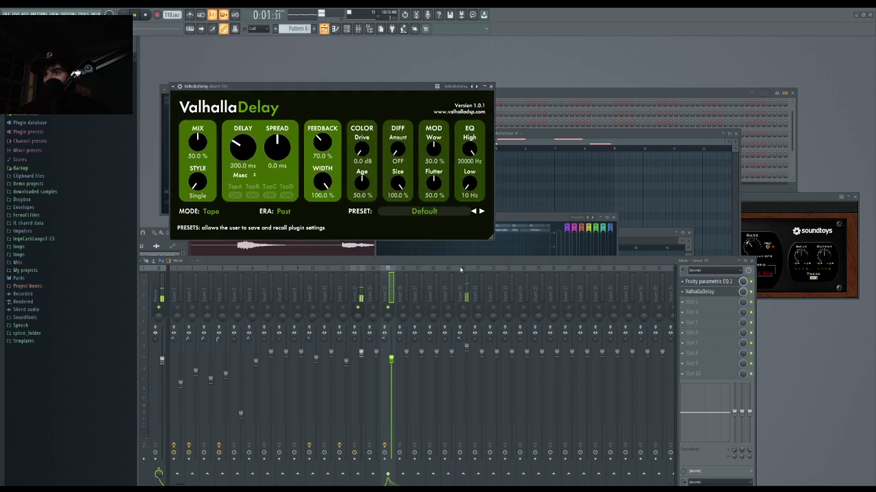
{"action": "left_click", "coordinate": [542, 238]}
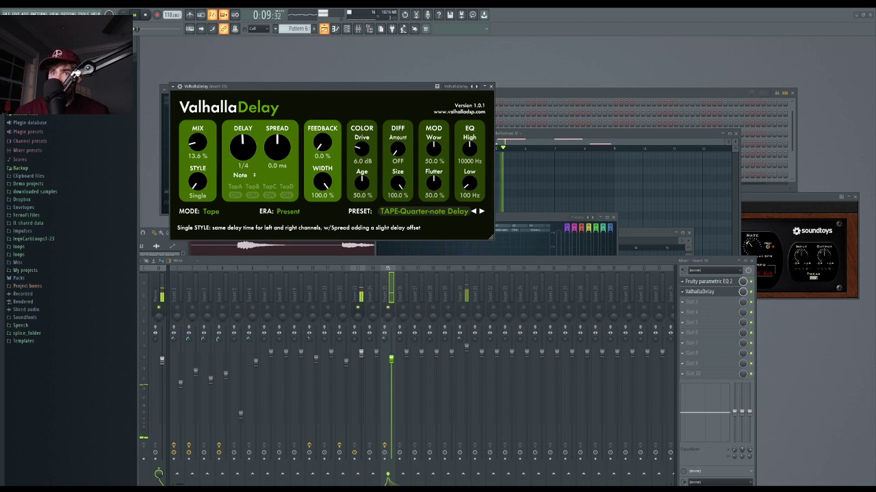
{"action": "left_click", "coordinate": [490, 87]}
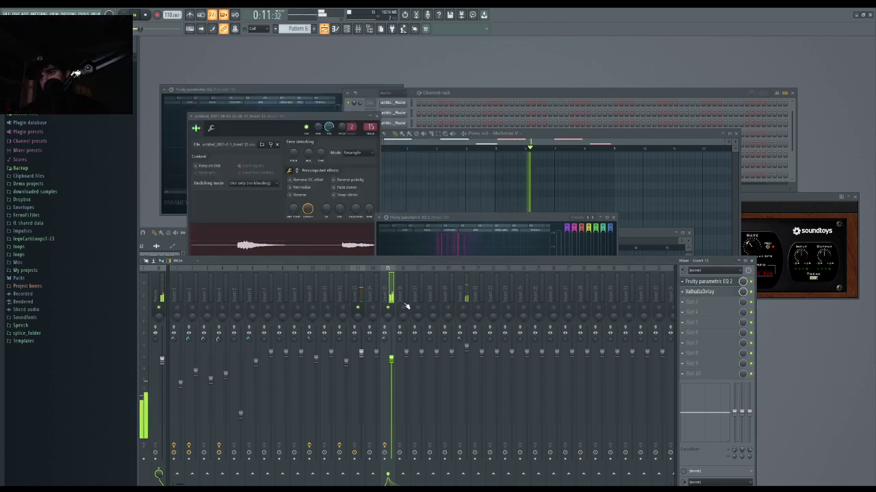
{"action": "left_click", "coordinate": [376, 116]}
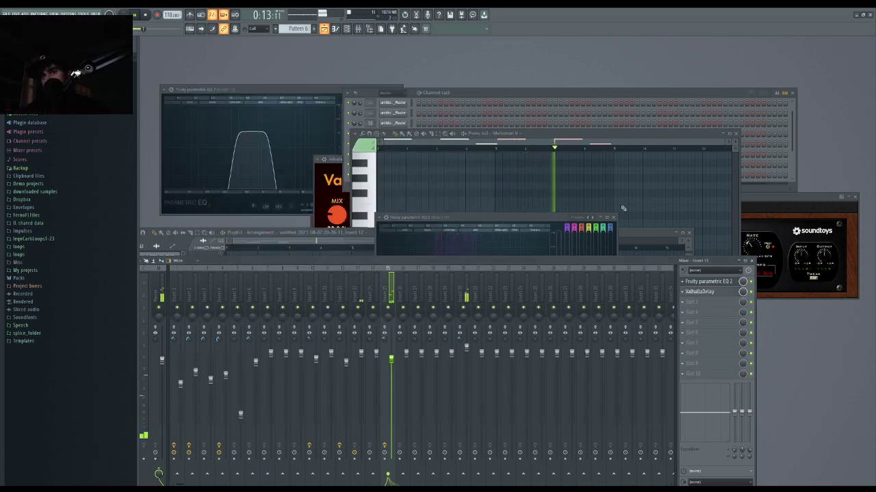
{"action": "left_click", "coordinate": [614, 218]}
- Copy the two Insert 12 clips on Track 11 to bar 25 and clear the selection
{"action": "left_click", "coordinate": [527, 233]}
{"action": "scroll", "coordinate": [459, 301], "scroll_direction": "down", "scroll_amount": 3}
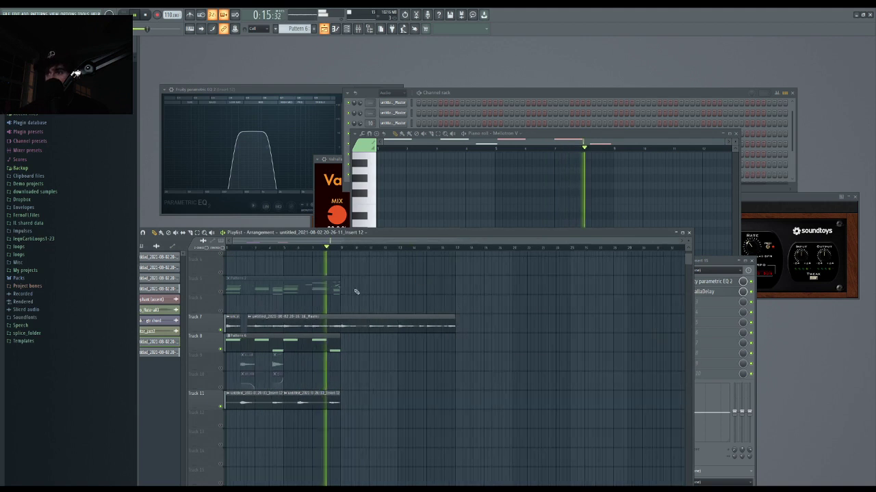
{"action": "left_click_drag", "start_coordinate": [317, 416], "coordinate": [585, 405]}
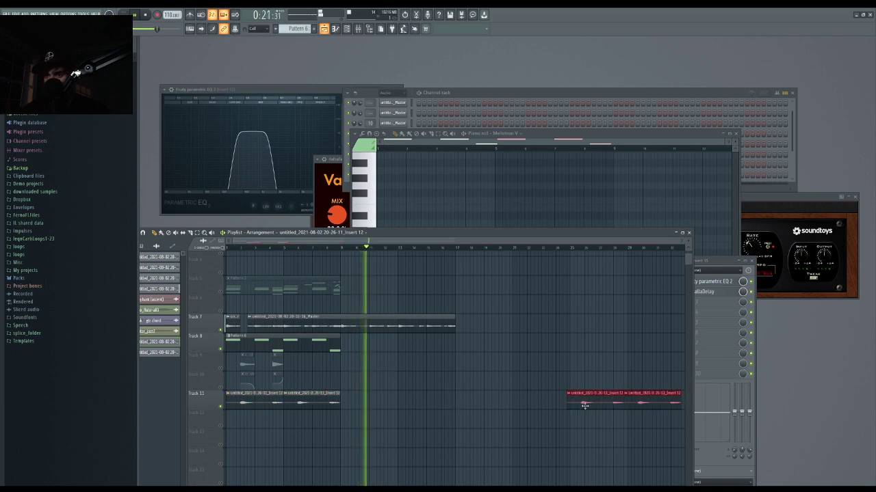
{"action": "scroll", "coordinate": [586, 404], "scroll_direction": "down", "scroll_amount": 2}
{"action": "key", "text": "ctrl+d"}
- Slice the long Master clip on Track 7 at bar 9 and copy the first eight bars to the end of the clip
{"action": "key", "text": "c"}
{"action": "left_click_drag", "start_coordinate": [303, 318], "coordinate": [304, 331]}
{"action": "left_click_drag", "start_coordinate": [295, 329], "coordinate": [201, 326]}
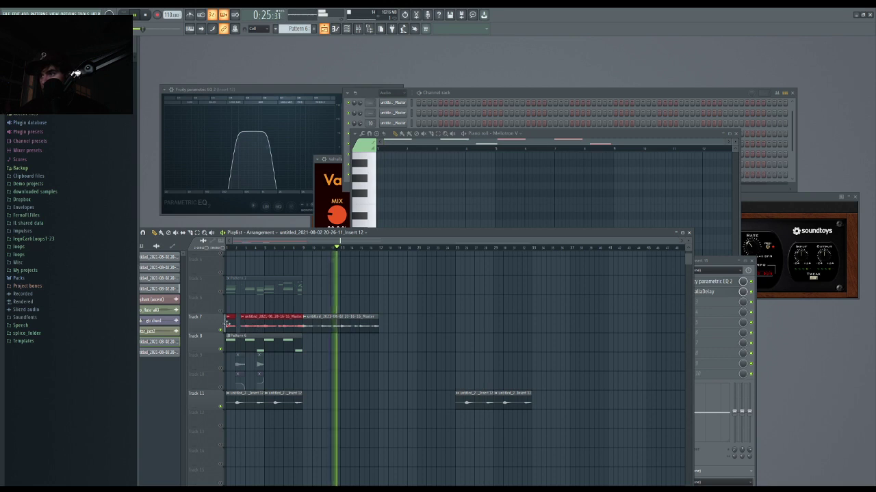
{"action": "mouse_move", "coordinate": [257, 326]}
{"action": "left_mouse_down"}
{"action": "mouse_move", "coordinate": [418, 330]}
{"action": "mouse_move", "coordinate": [411, 331]}
{"action": "left_mouse_up"}
- Shift the later Track 7 sections and the Track 11 copy to start at bars 10, 19 and 28, leaving one-bar gaps
{"action": "mouse_move", "coordinate": [553, 447]}
{"action": "left_mouse_down"}
{"action": "mouse_move", "coordinate": [374, 334]}
{"action": "mouse_move", "coordinate": [335, 327]}
{"action": "mouse_move", "coordinate": [345, 329]}
{"action": "left_mouse_up"}
{"action": "left_click_drag", "start_coordinate": [564, 446], "coordinate": [396, 327]}
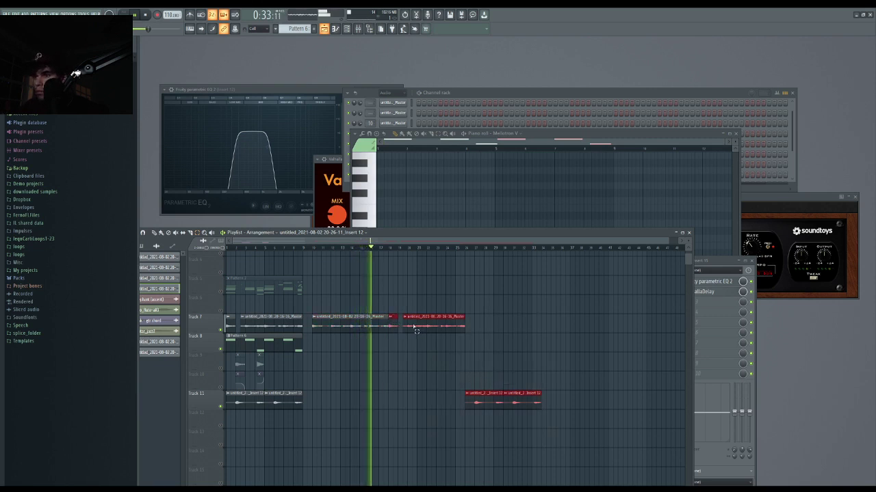
{"action": "left_click_drag", "start_coordinate": [416, 330], "coordinate": [419, 326]}
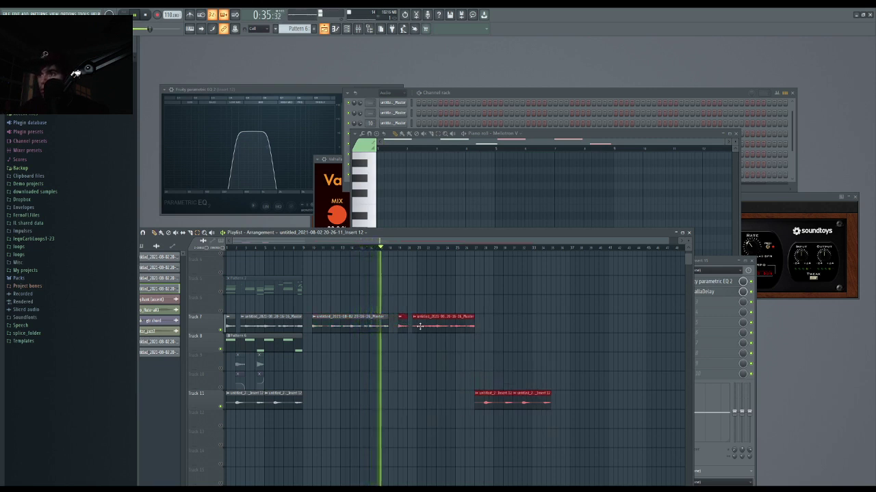
{"action": "left_click", "coordinate": [431, 357], "text": "ctrl"}
{"action": "mouse_move", "coordinate": [490, 406]}
{"action": "left_mouse_down"}
{"action": "mouse_move", "coordinate": [500, 406]}
{"action": "mouse_move", "coordinate": [490, 407]}
{"action": "left_mouse_up"}
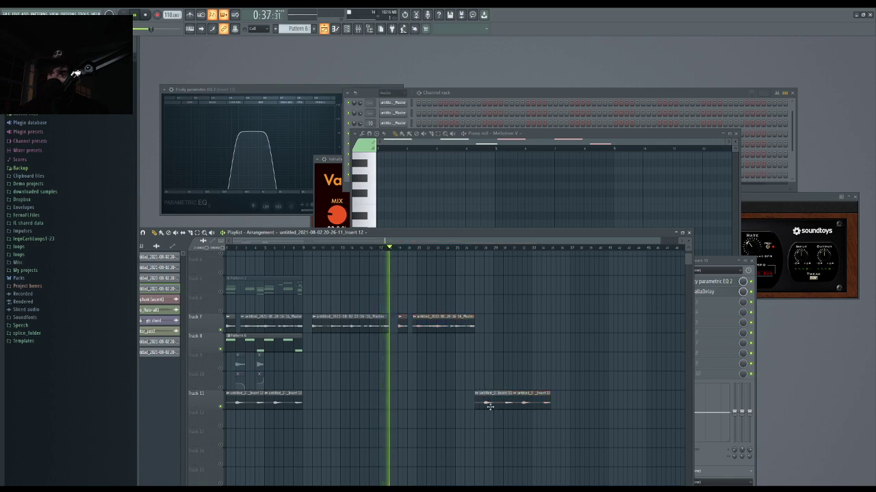
{"action": "left_click_drag", "start_coordinate": [560, 407], "coordinate": [489, 401]}
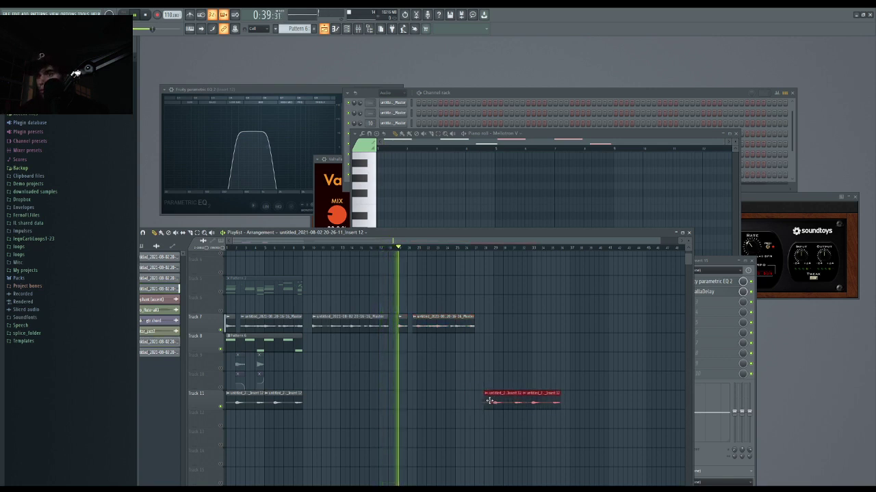
{"action": "left_click", "coordinate": [446, 381], "text": "ctrl"}
{"action": "scroll", "coordinate": [442, 376], "scroll_direction": "down", "scroll_amount": 1}
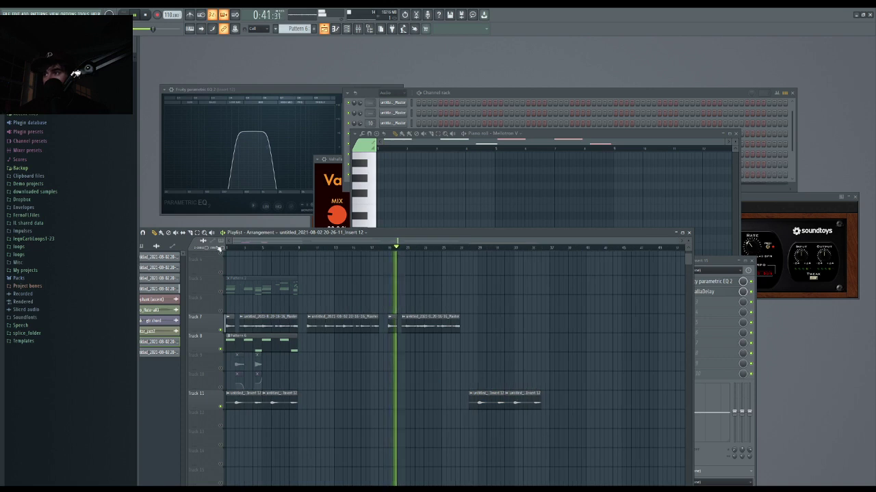
- Render the whole arrangement through the Master track into a new audio clip on Track 4 and play it back
{"action": "left_click", "coordinate": [220, 247]}
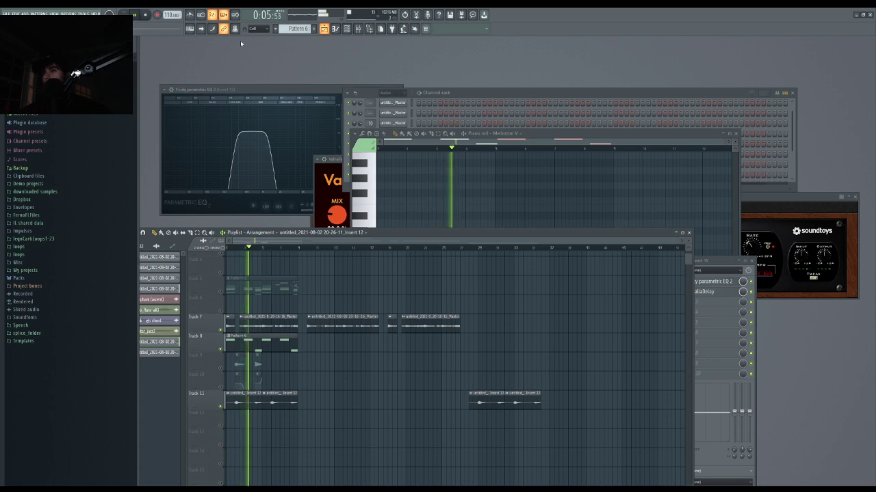
{"action": "key", "text": "F9"}
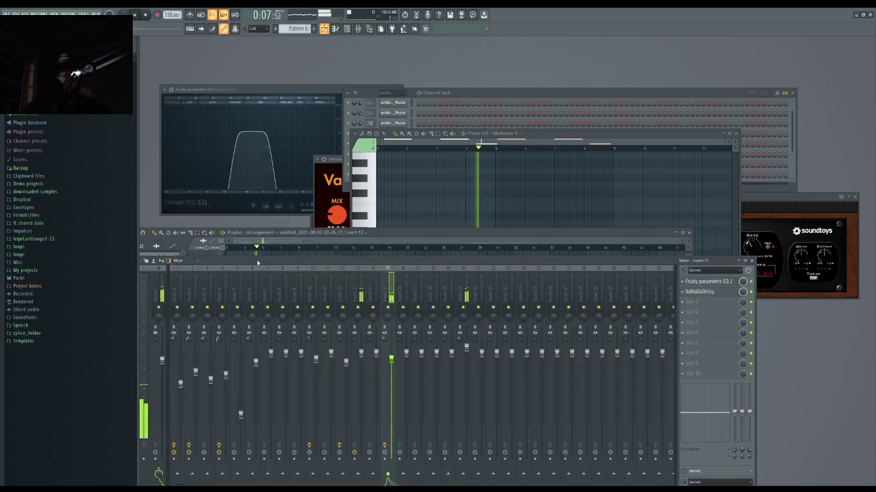
{"action": "key", "text": "space"}
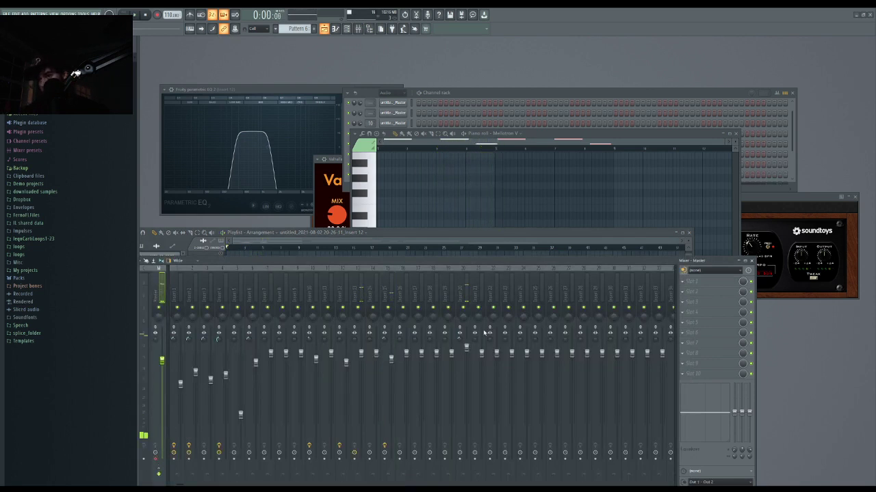
{"action": "key", "text": "ctrl+alt+h"}
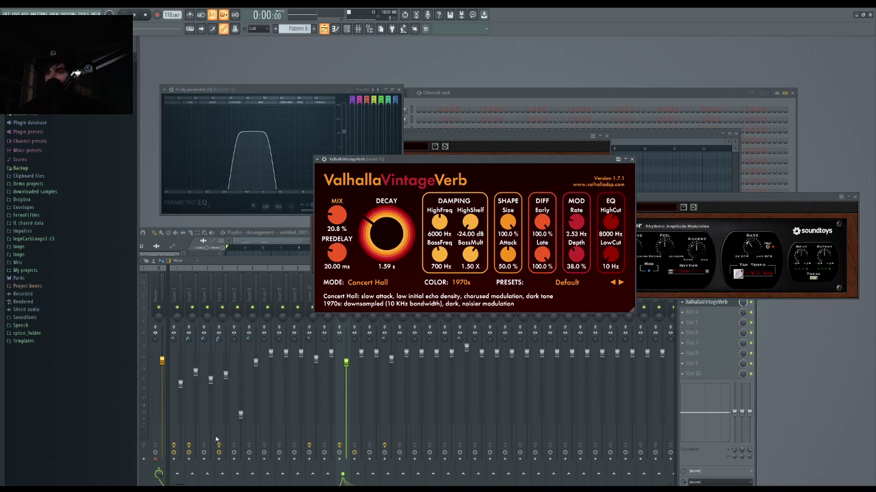
{"action": "key", "text": "space"}
{"action": "left_click", "coordinate": [324, 29]}
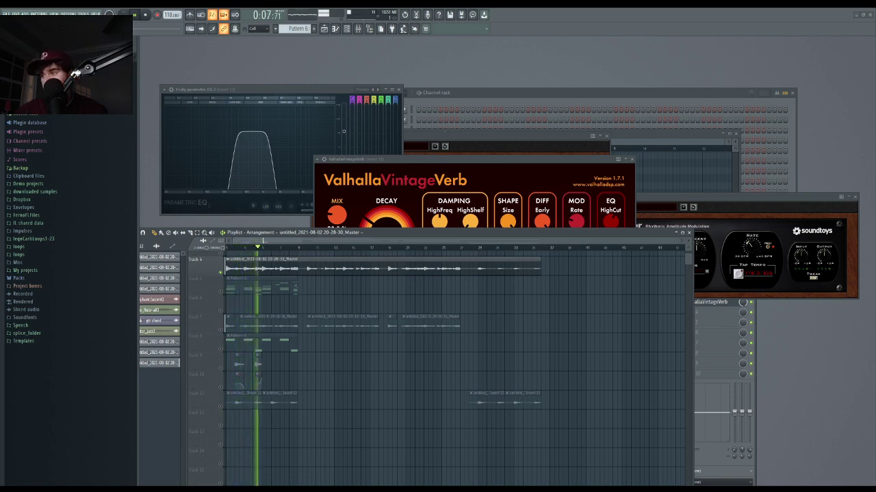
- Slice the rendered Track 4 clip into four eight-bar sections, remove the one-bar gaps and close the pieces up
{"action": "scroll", "coordinate": [276, 351], "scroll_direction": "up", "scroll_amount": 3}
{"action": "scroll", "coordinate": [261, 343], "scroll_direction": "up", "scroll_amount": 3}
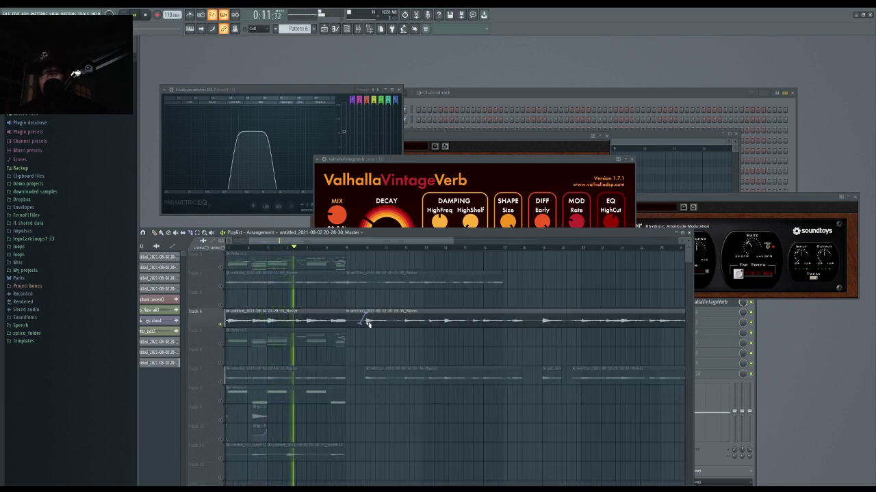
{"action": "mouse_move", "coordinate": [368, 322]}
{"action": "left_mouse_down"}
{"action": "mouse_move", "coordinate": [382, 317]}
{"action": "mouse_move", "coordinate": [368, 320]}
{"action": "left_mouse_up"}
{"action": "scroll", "coordinate": [377, 337], "scroll_direction": "down", "scroll_amount": 3}
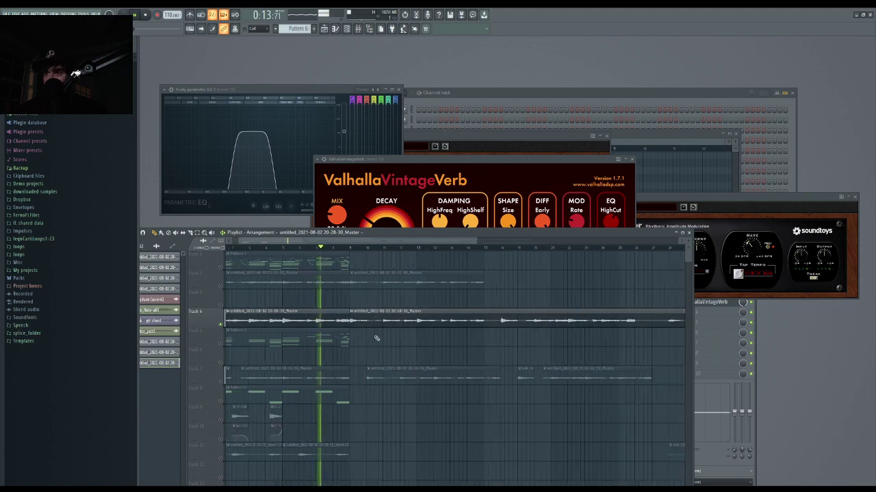
{"action": "scroll", "coordinate": [398, 329], "scroll_direction": "up", "scroll_amount": 3}
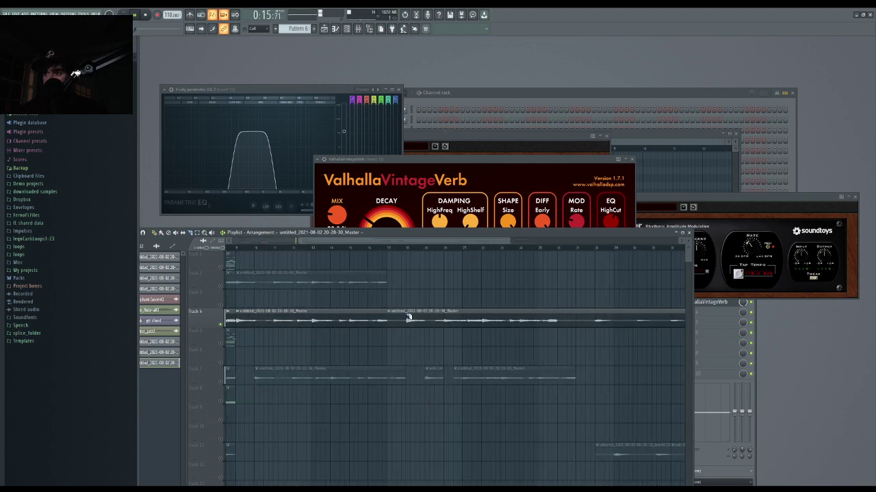
{"action": "left_click_drag", "start_coordinate": [408, 324], "coordinate": [554, 321]}
{"action": "key", "text": "p"}
{"action": "right_click", "coordinate": [552, 321]}
{"action": "scroll", "coordinate": [494, 354], "scroll_direction": "down", "scroll_amount": 3}
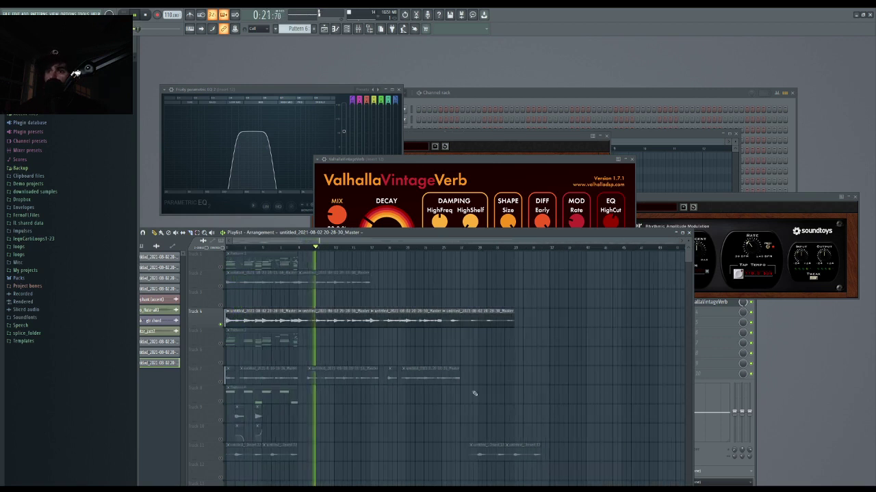
- Shift the later Track 7 sections and the Track 11 copy back to bars 9, 17 and 25, removing the one-bar gaps
{"action": "mouse_move", "coordinate": [557, 473]}
{"action": "left_mouse_down"}
{"action": "mouse_move", "coordinate": [362, 375]}
{"action": "mouse_move", "coordinate": [318, 378]}
{"action": "left_mouse_up"}
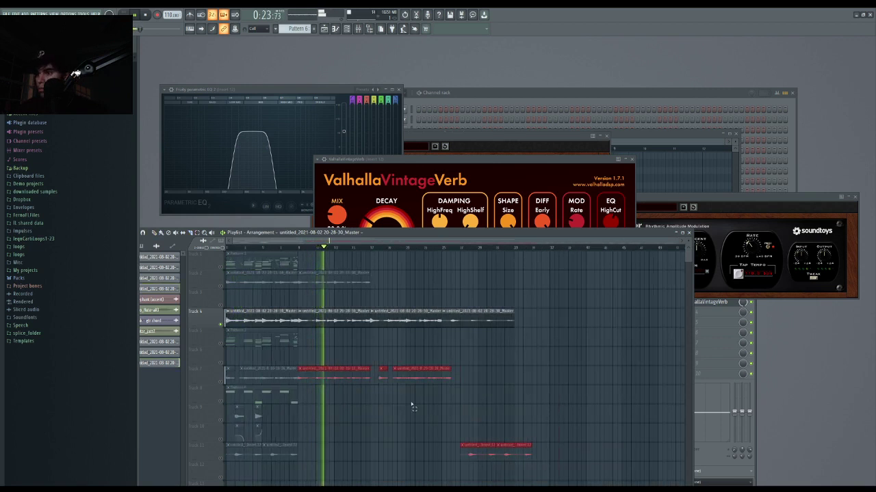
{"action": "scroll", "coordinate": [492, 438], "scroll_direction": "down", "scroll_amount": 1}
{"action": "mouse_move", "coordinate": [550, 453]}
{"action": "left_mouse_down"}
{"action": "mouse_move", "coordinate": [388, 338]}
{"action": "mouse_move", "coordinate": [375, 340]}
{"action": "mouse_move", "coordinate": [500, 425]}
{"action": "mouse_move", "coordinate": [449, 418]}
{"action": "left_mouse_up"}
{"action": "left_click", "coordinate": [463, 388], "text": "ctrl"}
{"action": "scroll", "coordinate": [457, 391], "scroll_direction": "up", "scroll_amount": 2}
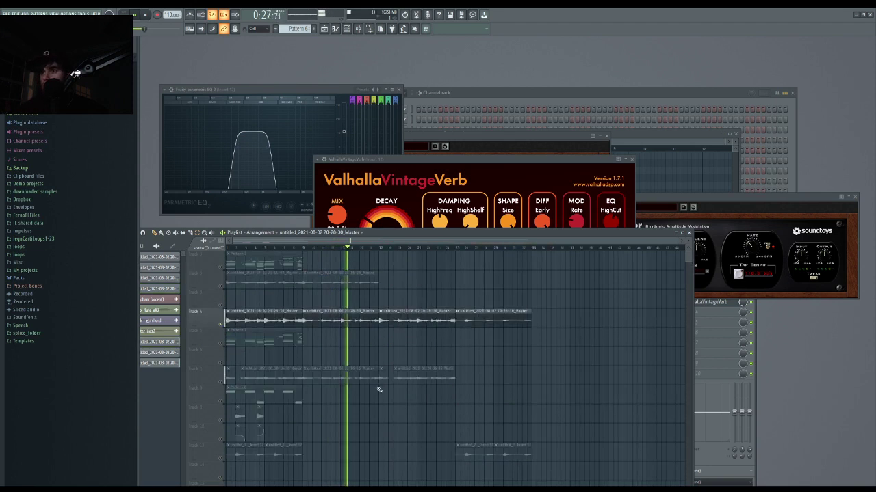
- Render the closed-up Track 4 sections through the Master track into a new audio clip on Track 3
{"action": "scroll", "coordinate": [359, 318], "scroll_direction": "down", "scroll_amount": 1}
{"action": "double_click", "coordinate": [335, 280]}
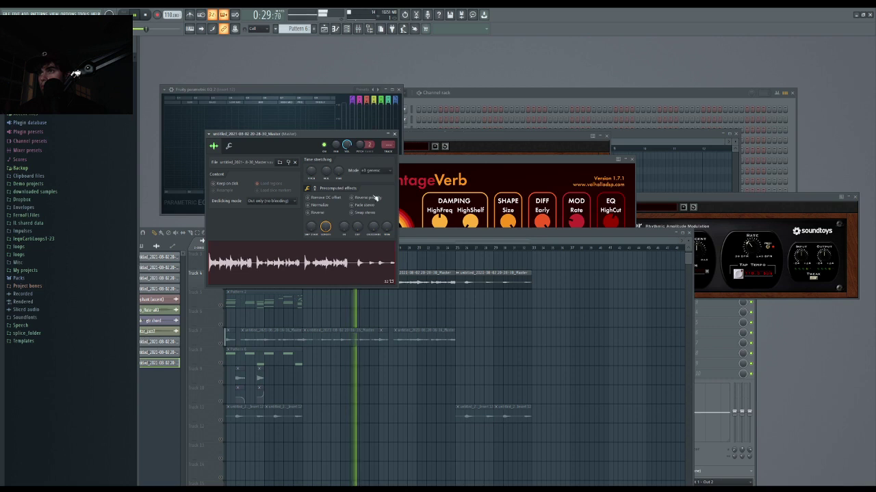
{"action": "left_click", "coordinate": [358, 29]}
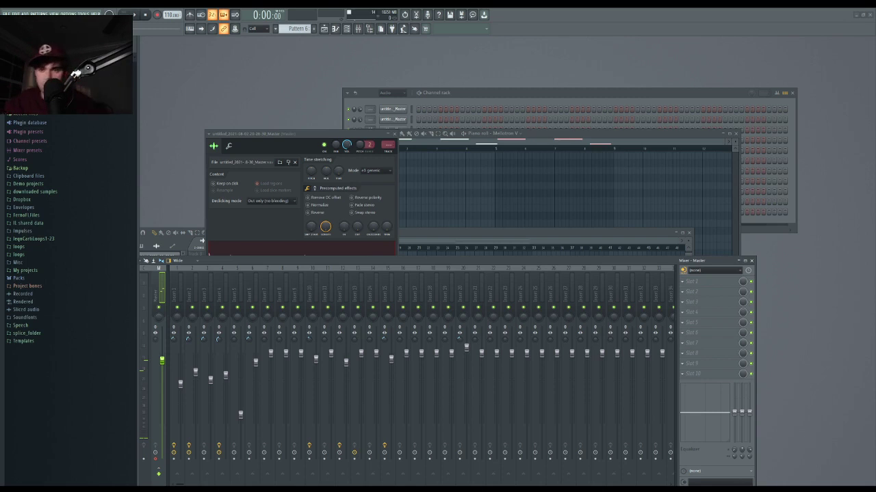
{"action": "left_click", "coordinate": [342, 475]}
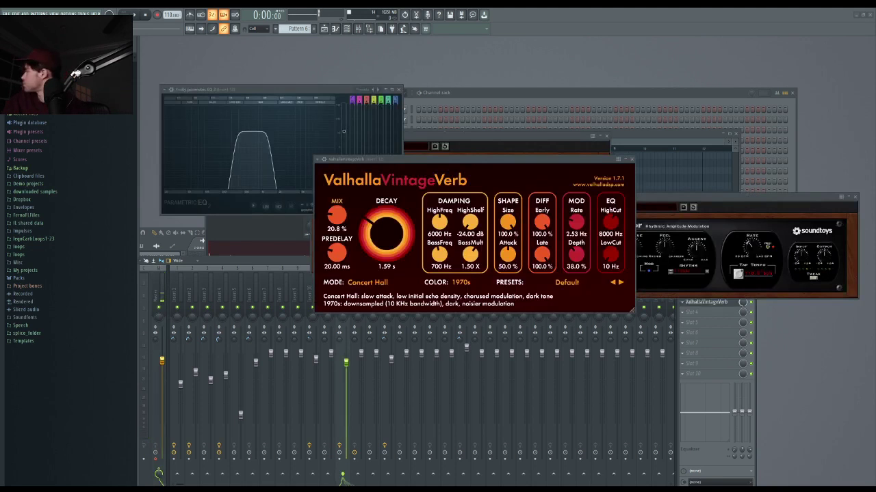
{"action": "left_click", "coordinate": [324, 28]}
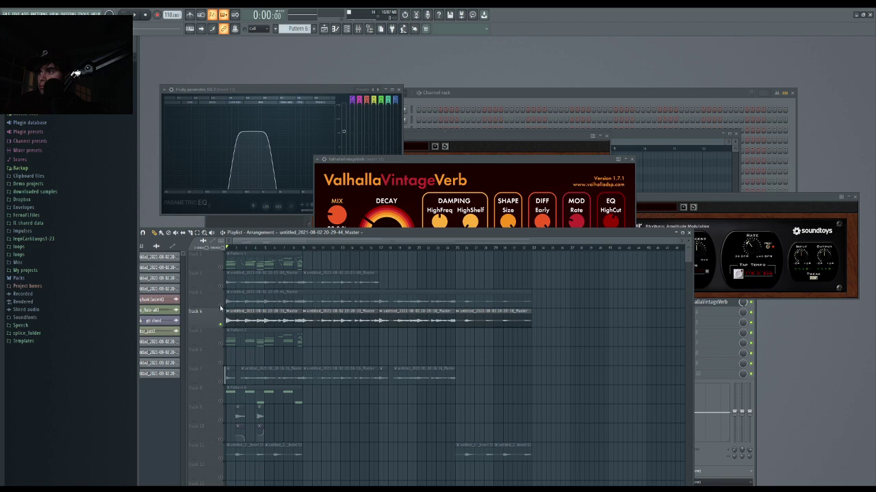
- Solo Track 3, play the newly rendered Master clip and open its sample settings
{"action": "right_click", "coordinate": [220, 306]}
{"action": "key", "text": "space"}
{"action": "double_click", "coordinate": [252, 303]}
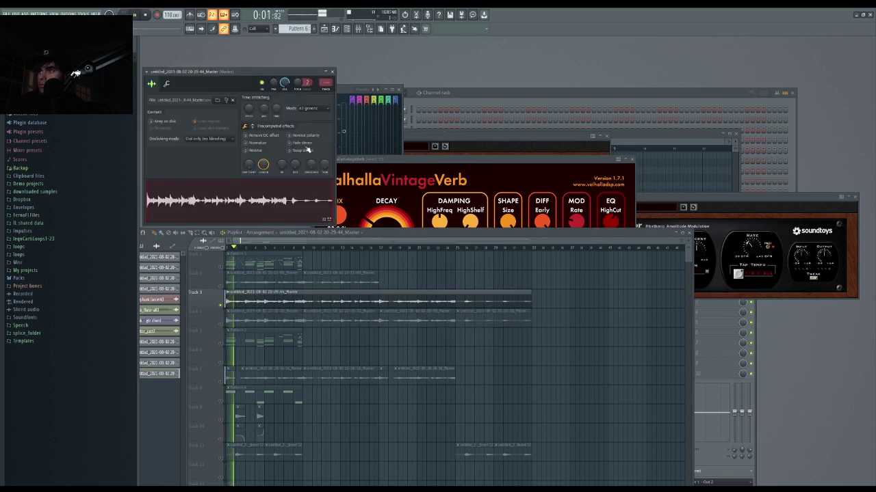
- Try a different time-stretching pitch on the Track 3 clip during playback, reset it and close the clip's settings
{"action": "key", "text": "space"}
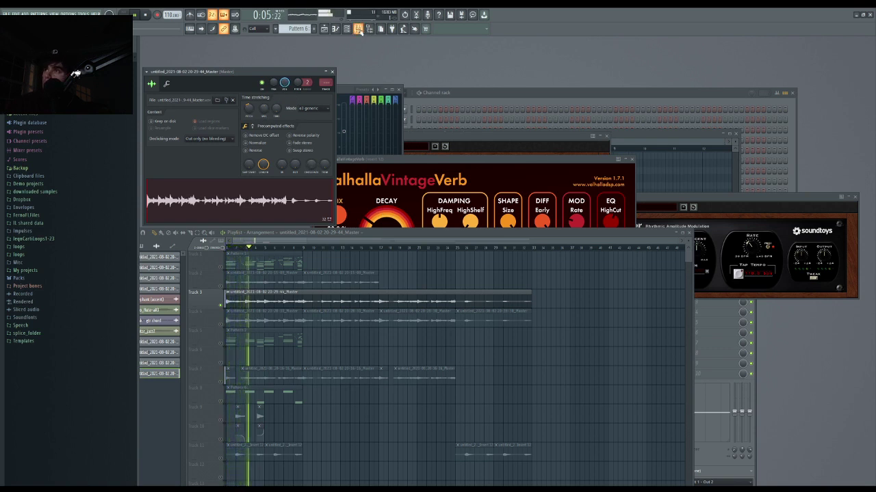
{"action": "key", "text": "F9"}
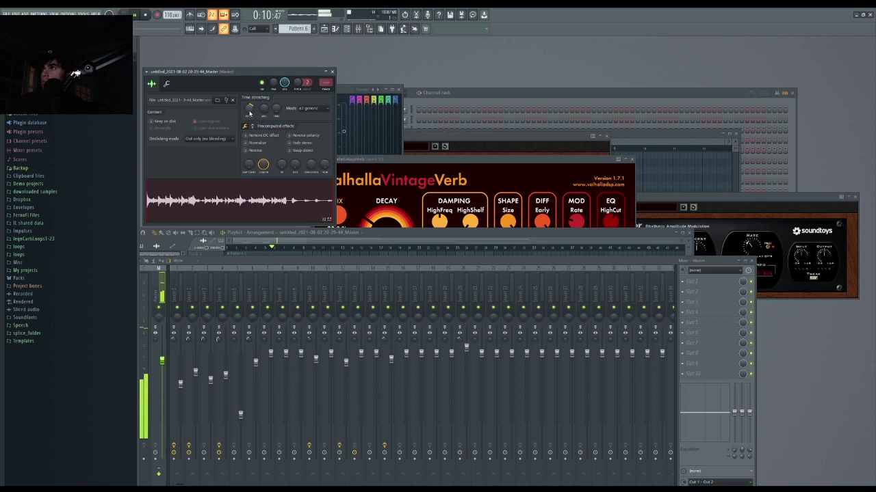
{"action": "left_click_drag", "start_coordinate": [335, 72], "coordinate": [333, 70]}
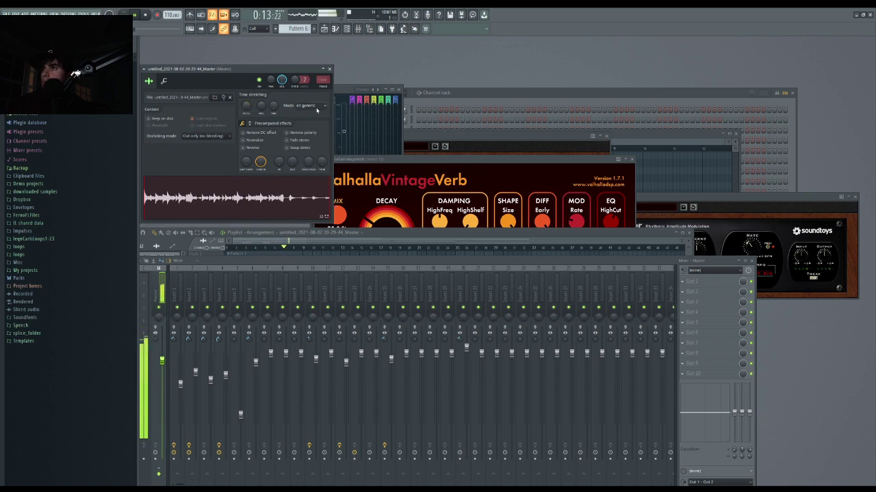
{"action": "left_click", "coordinate": [324, 30]}
{"action": "left_click", "coordinate": [330, 69]}
{"action": "key", "text": "space"}
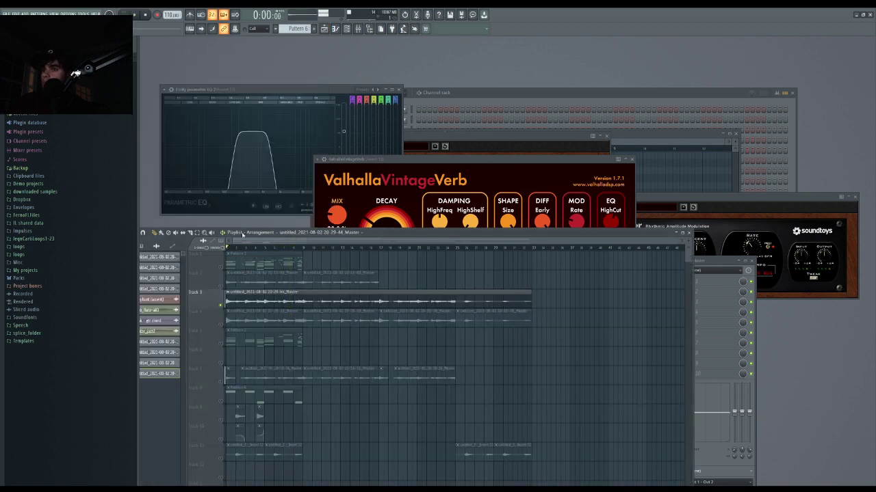
- Time-stretch the Track 3 clip to end at bar 17 and lower the project tempo to 60 BPM while playing it
{"action": "left_click_drag", "start_coordinate": [526, 308], "coordinate": [376, 309]}
{"action": "scroll", "coordinate": [319, 315], "scroll_direction": "up", "scroll_amount": 3}
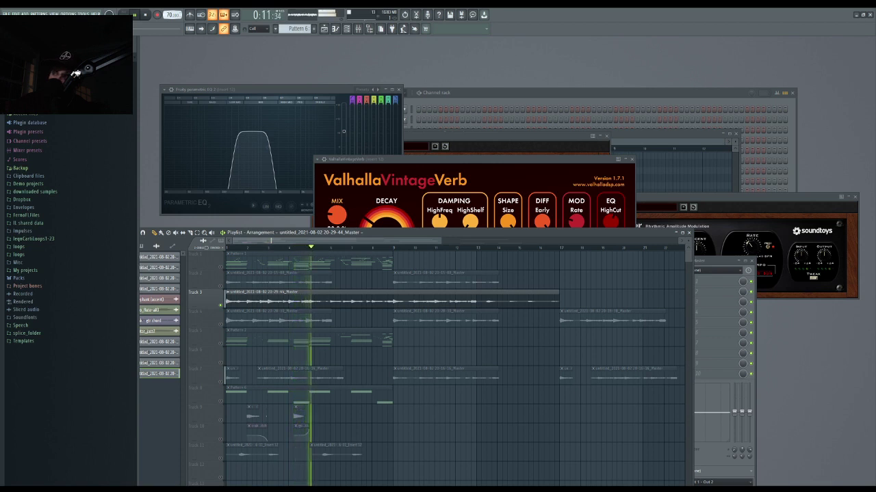
{"action": "key", "text": "space"}
{"action": "key", "text": "space"}
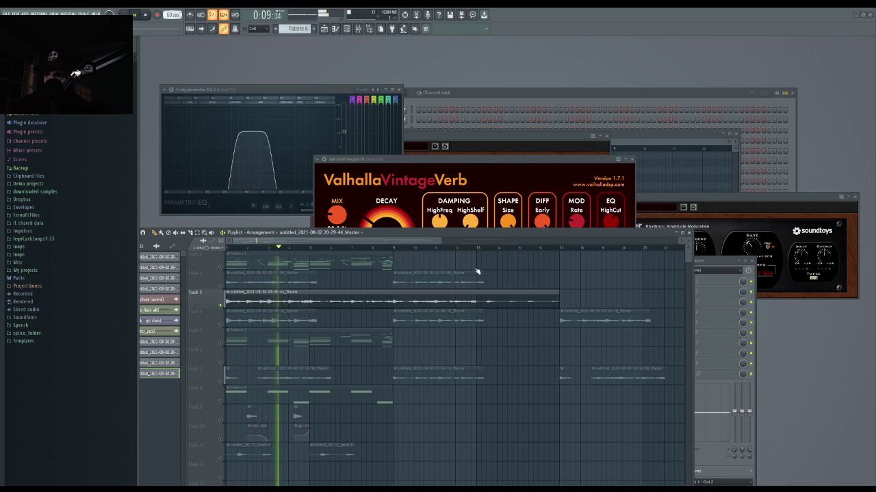
- Set the Track 3 clip's time-stretching mode to e3 generic and replay it
{"action": "double_click", "coordinate": [463, 295]}
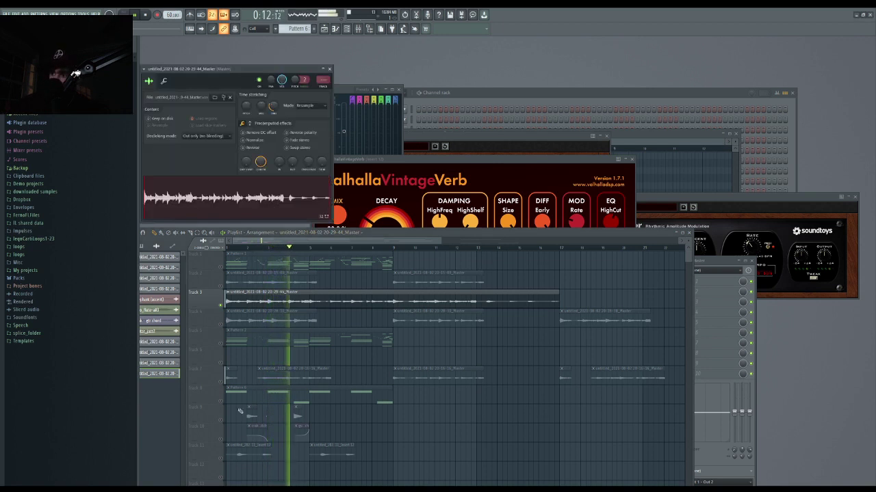
{"action": "left_click", "coordinate": [313, 142]}
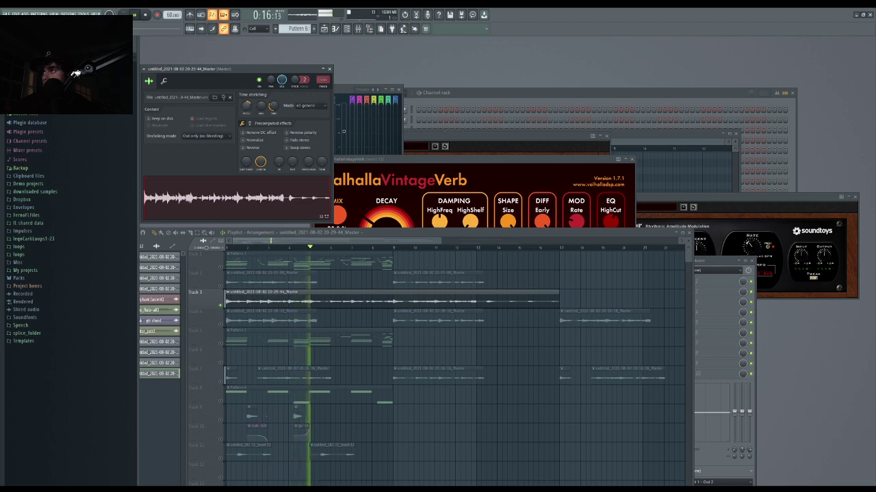
{"action": "key", "text": "space"}
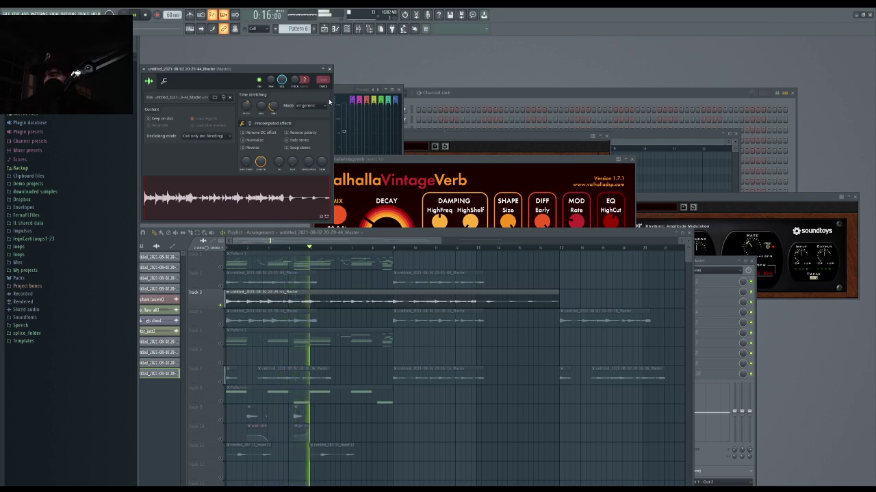
- Try reversing the Track 3 clip, play it from bar 13 and turn the reverse effect off
{"action": "key", "text": "space"}
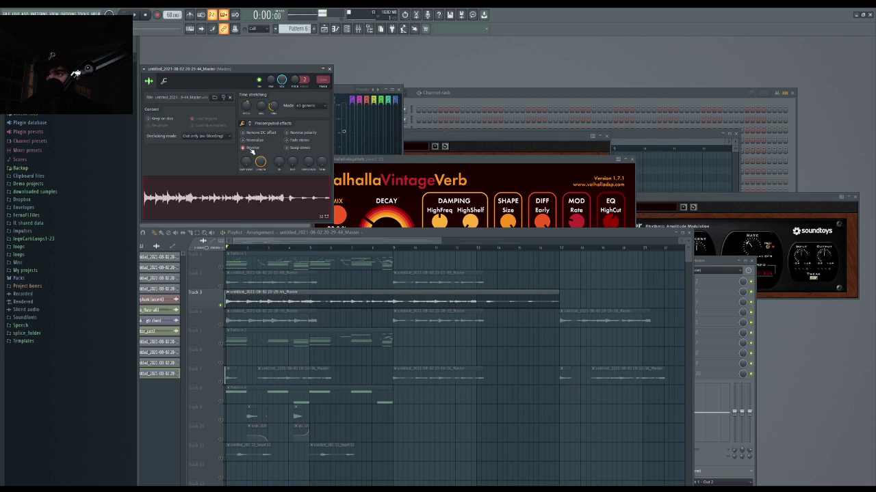
{"action": "key", "text": "space"}
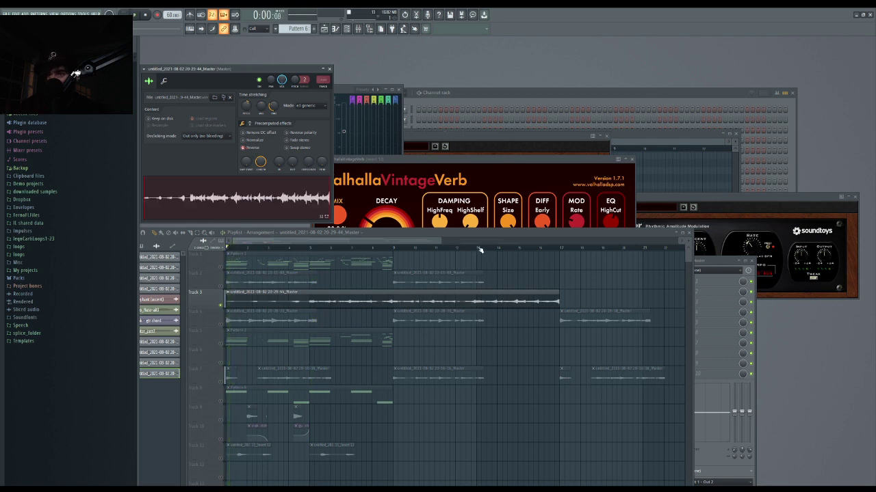
{"action": "left_click", "coordinate": [479, 248]}
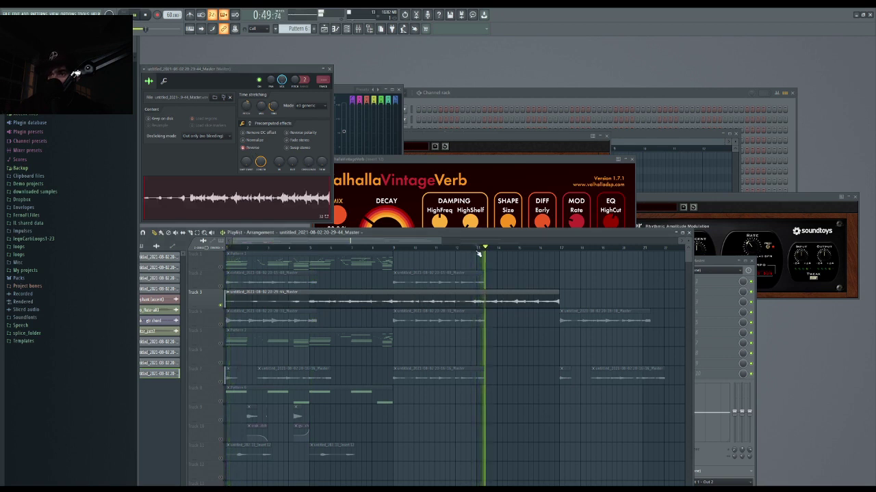
{"action": "scroll", "coordinate": [516, 290], "scroll_direction": "up", "scroll_amount": 2}
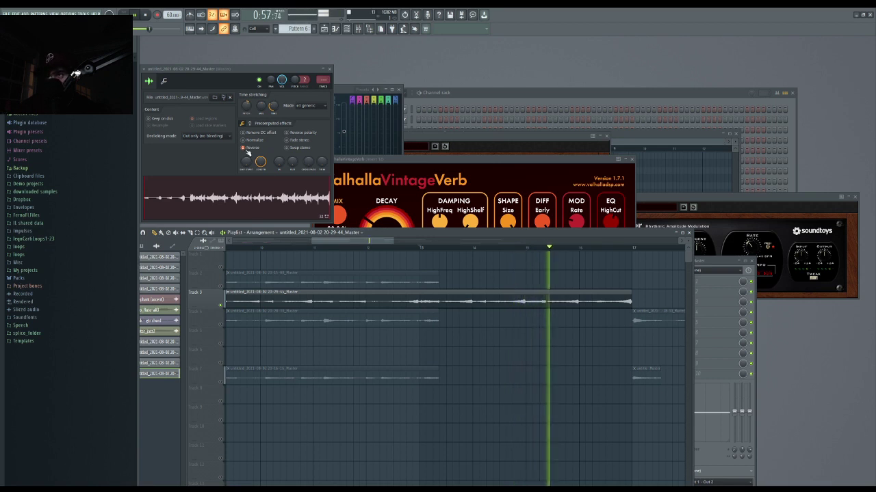
{"action": "key", "text": "space"}
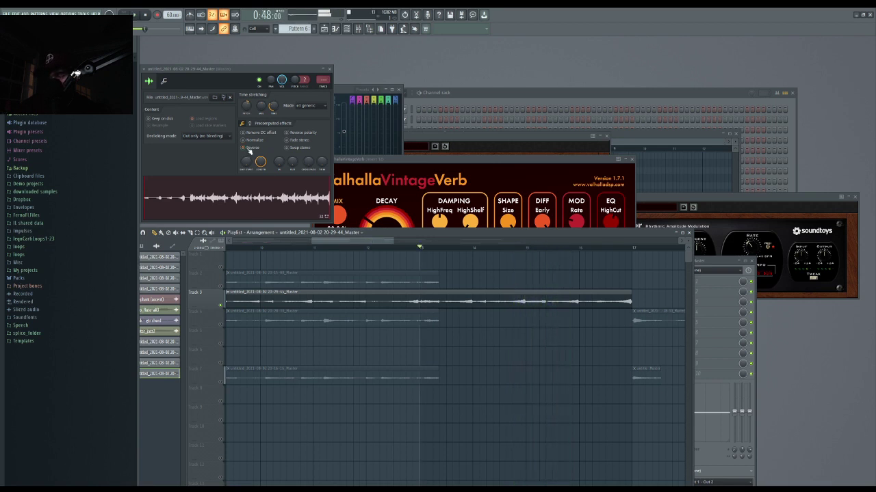
{"action": "left_click", "coordinate": [253, 148]}
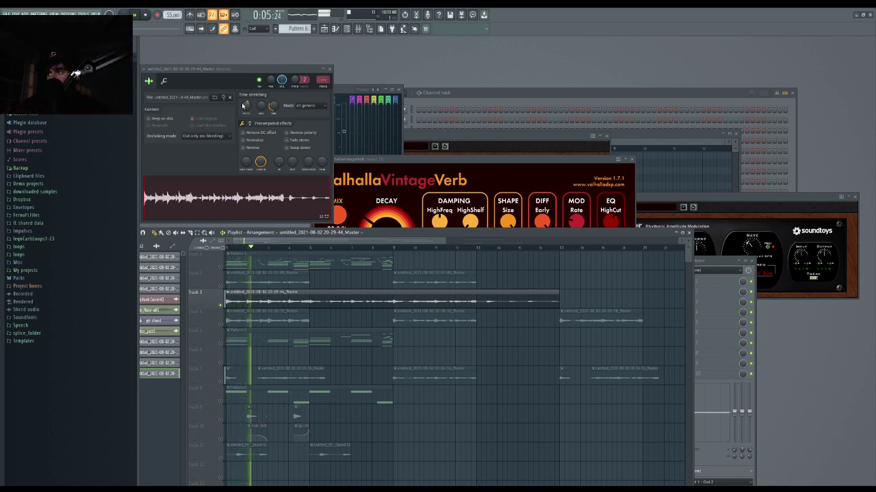
- Set the project tempo to 55 BPM, replay the Track 3 clip and close its sample settings
{"action": "key", "text": "space"}
{"action": "key", "text": "space"}
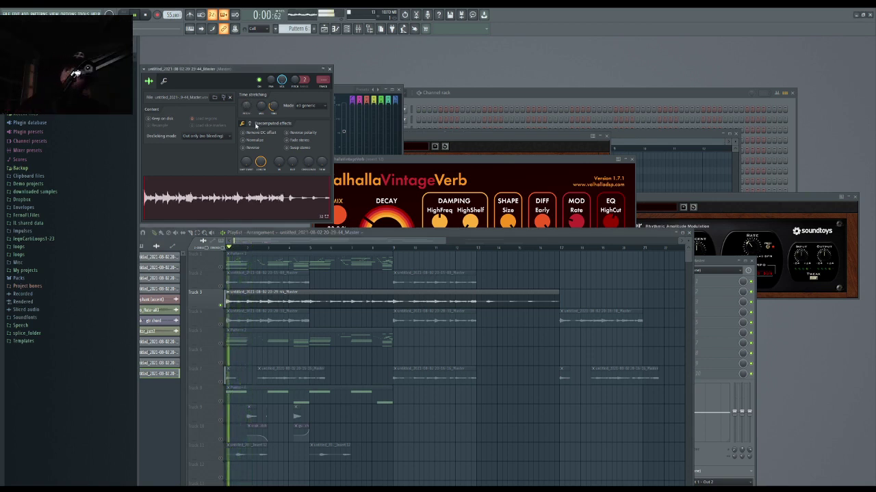
{"action": "key", "text": "space"}
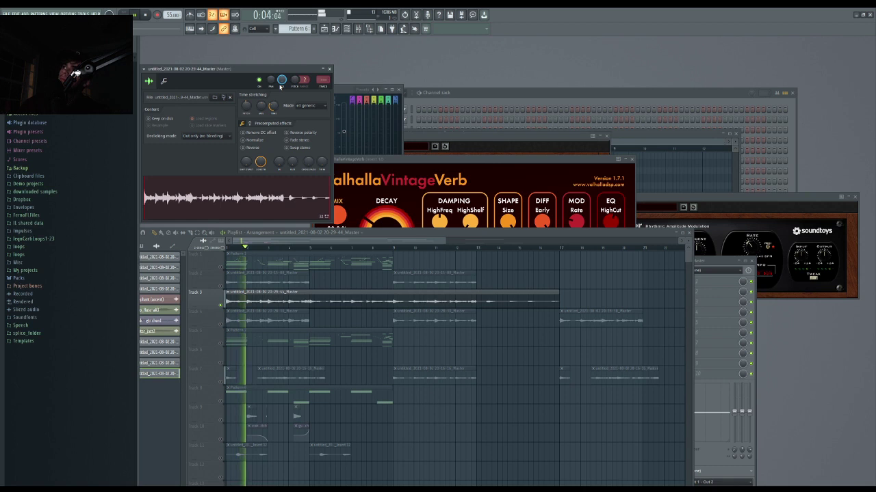
{"action": "left_click", "coordinate": [329, 70]}
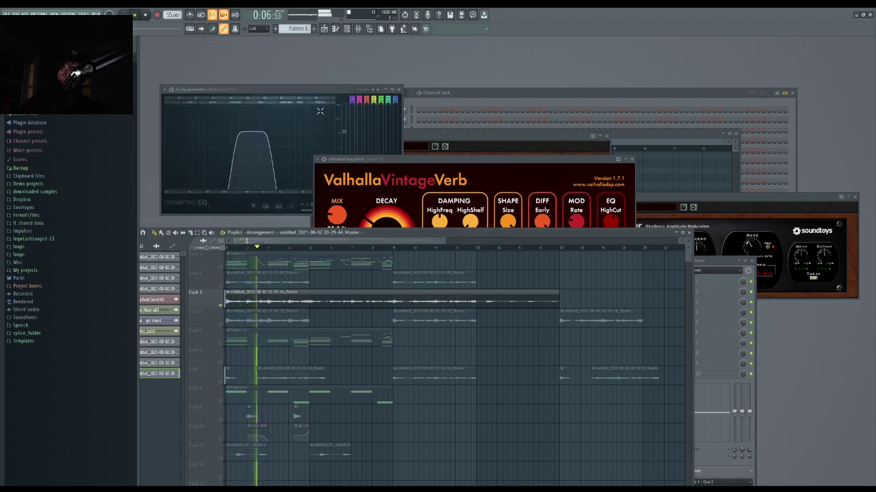
- Move the Master clip from Track 3 down to Track 13, solo that track and play it
{"action": "left_click", "coordinate": [336, 30]}
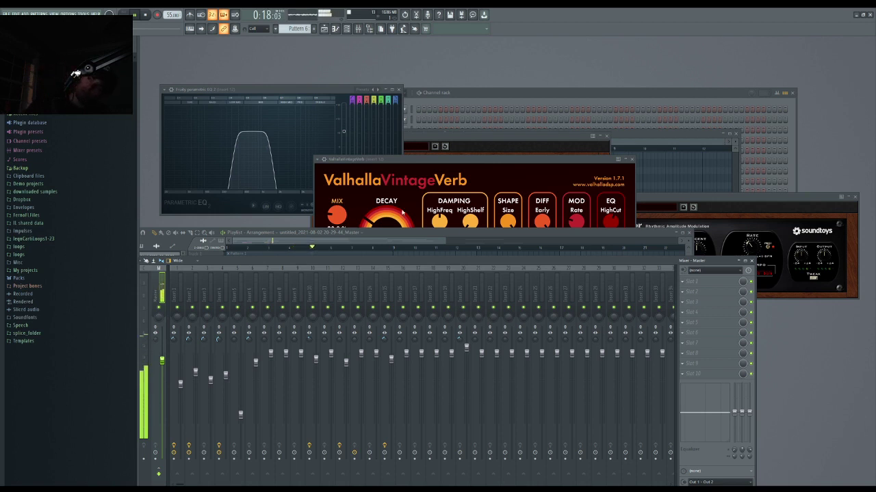
{"action": "key", "text": "space"}
{"action": "key", "text": "space"}
{"action": "left_click", "coordinate": [324, 29]}
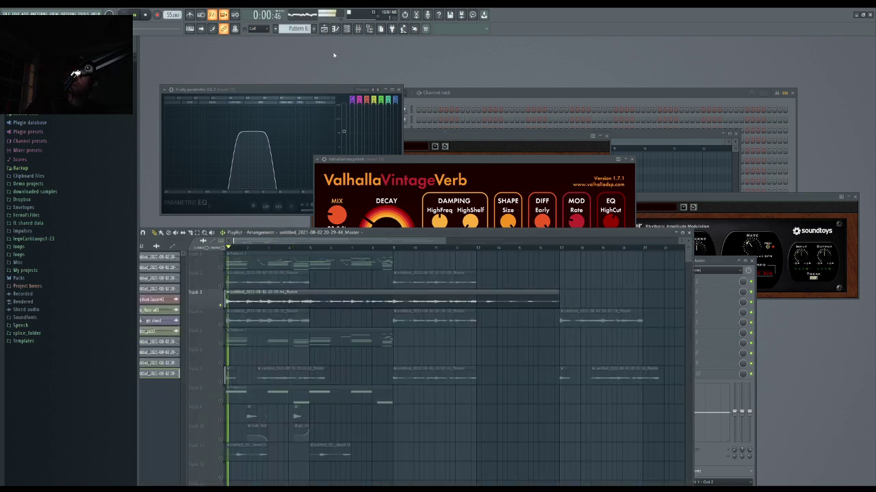
{"action": "right_click", "coordinate": [328, 301]}
{"action": "scroll", "coordinate": [226, 404], "scroll_direction": "down", "scroll_amount": 3}
{"action": "key", "text": "space"}
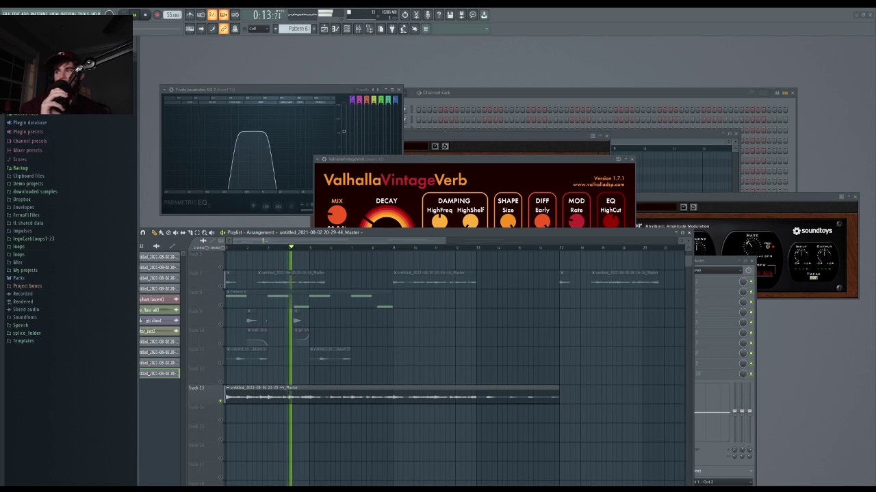
- Turn on the metronome and inspect the empty mixer inserts from Insert 13 to Insert 17
{"action": "key", "text": "space"}
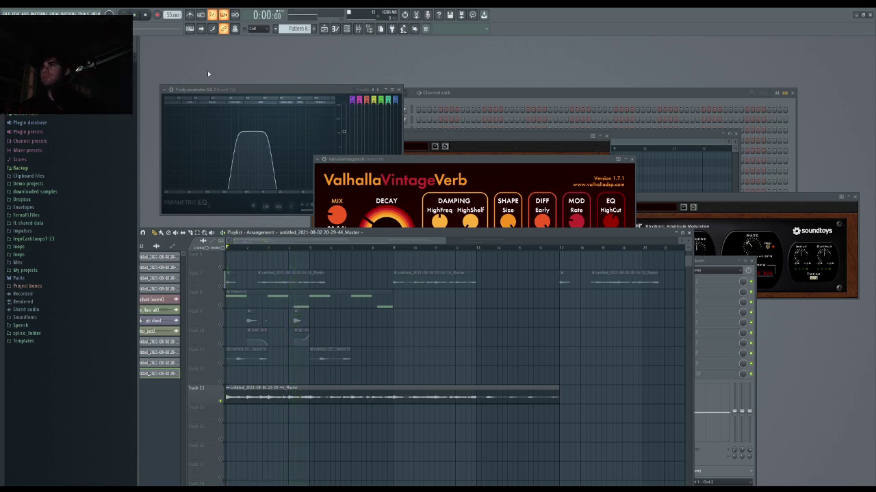
{"action": "key", "text": "space"}
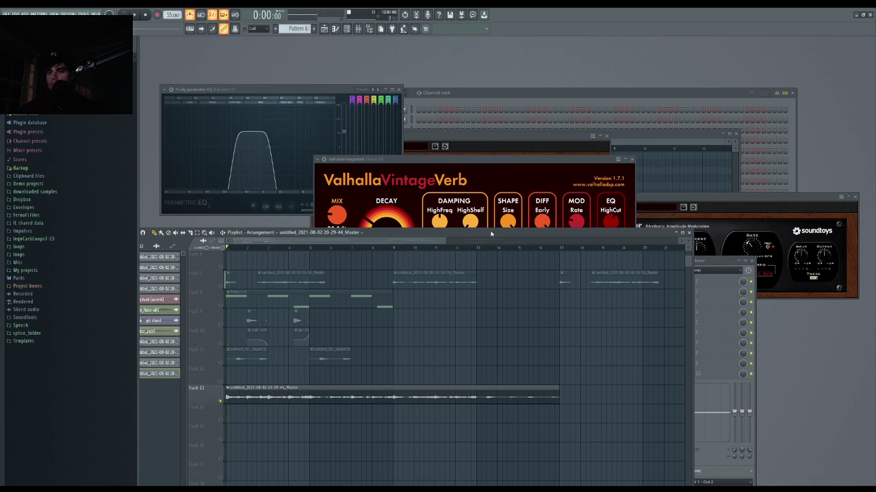
{"action": "left_click", "coordinate": [370, 30]}
{"action": "left_click", "coordinate": [357, 280]}
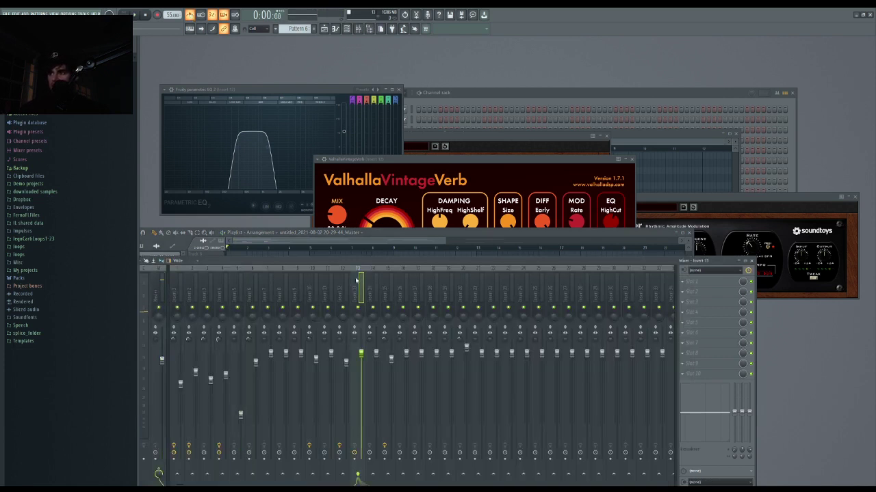
{"action": "scroll", "coordinate": [471, 285], "scroll_direction": "down", "scroll_amount": 4}
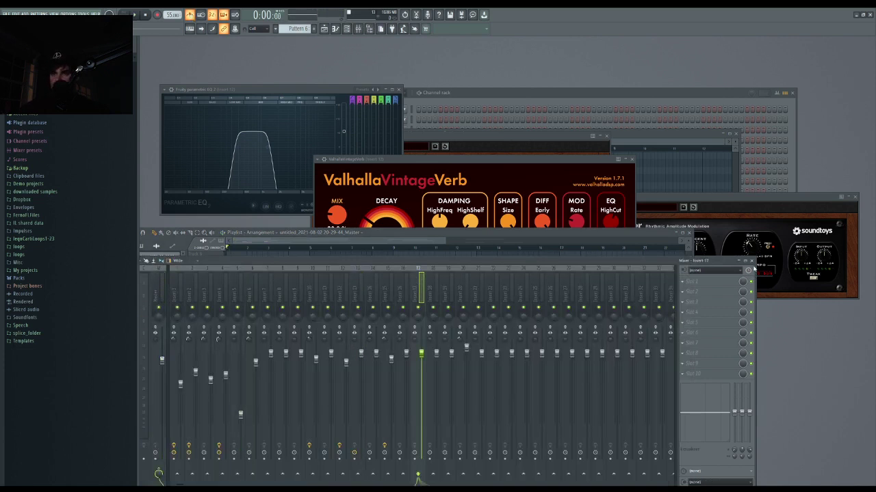
{"action": "left_click", "coordinate": [751, 261]}
- Play the soloed Track 13 clip from the beginning with the metronome turned off
{"action": "key", "text": "space"}
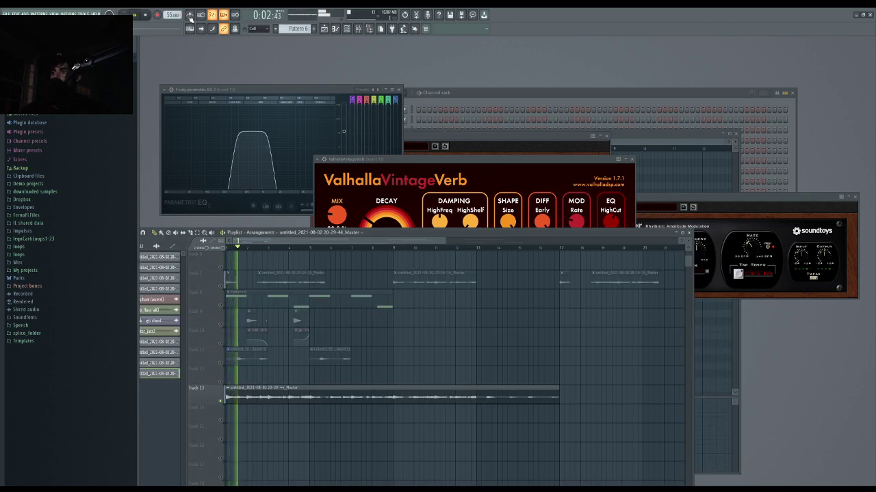
{"action": "scroll", "coordinate": [310, 296], "scroll_direction": "down", "scroll_amount": 3}
{"action": "scroll", "coordinate": [309, 296], "scroll_direction": "down", "scroll_amount": 2}
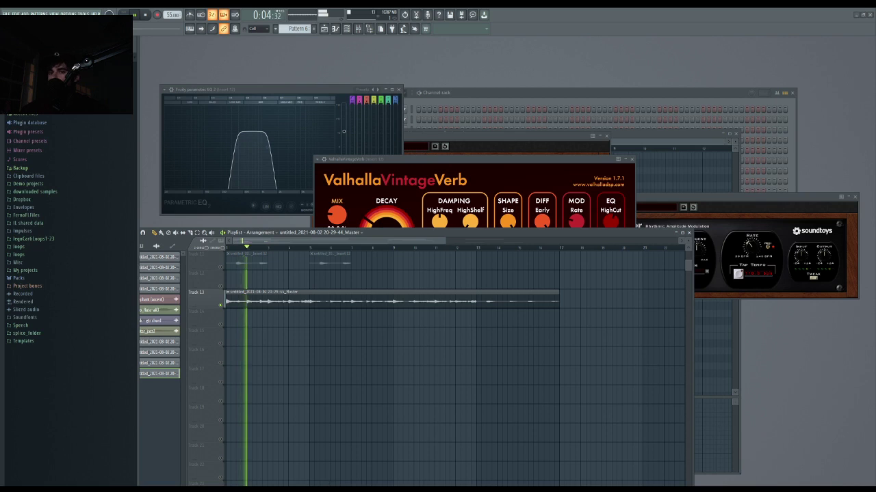